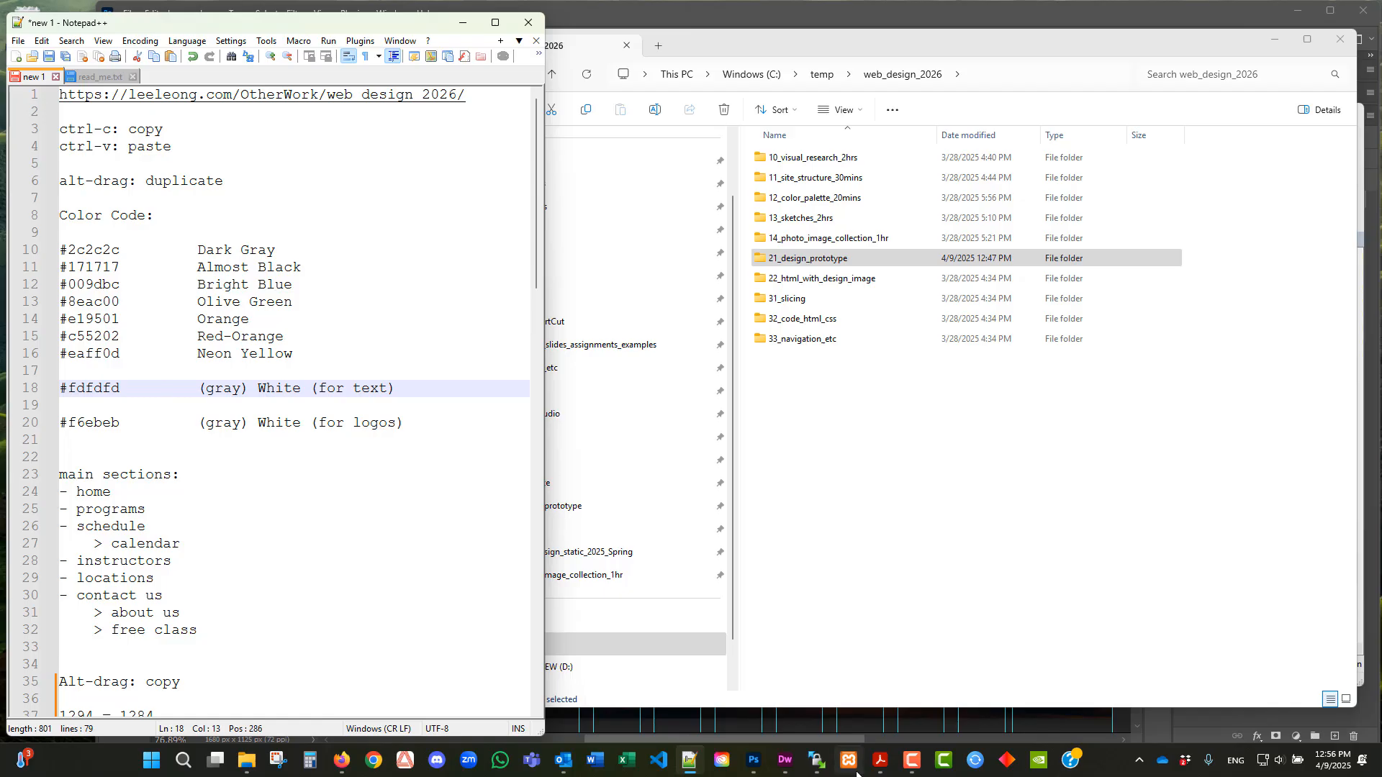
- Switch to Firefox and review the step 2 design prototype files and videos listed on the web design 2026 page
mouse_move(819, 763)
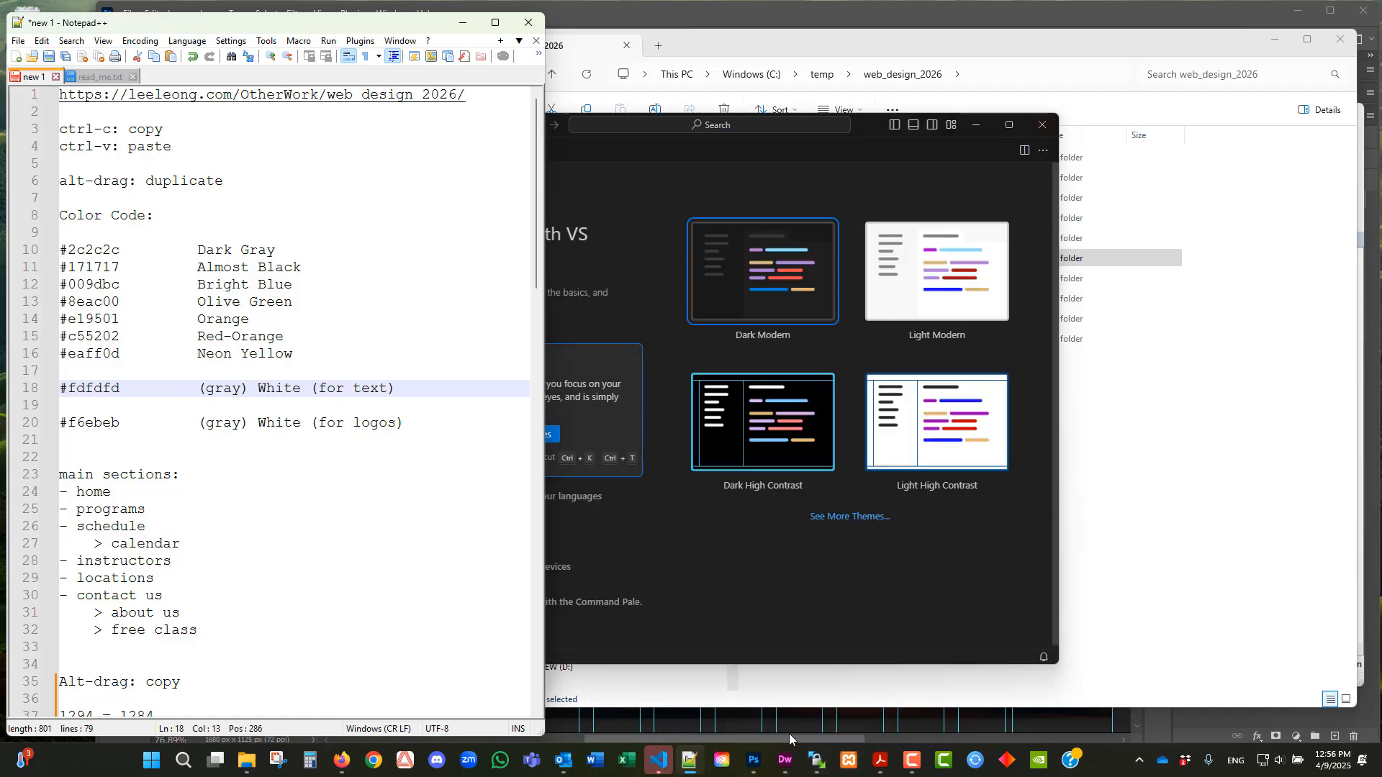
click(1041, 125)
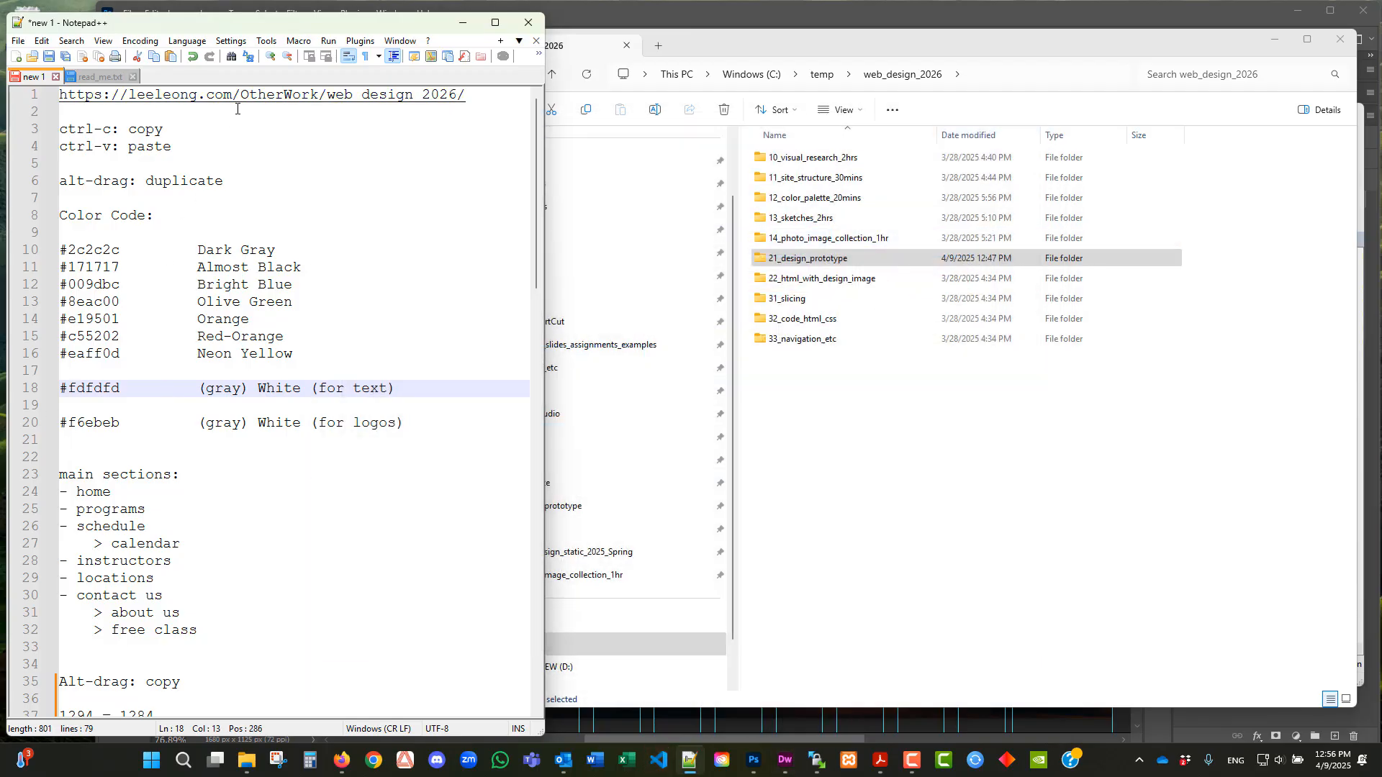
mouse_move(347, 751)
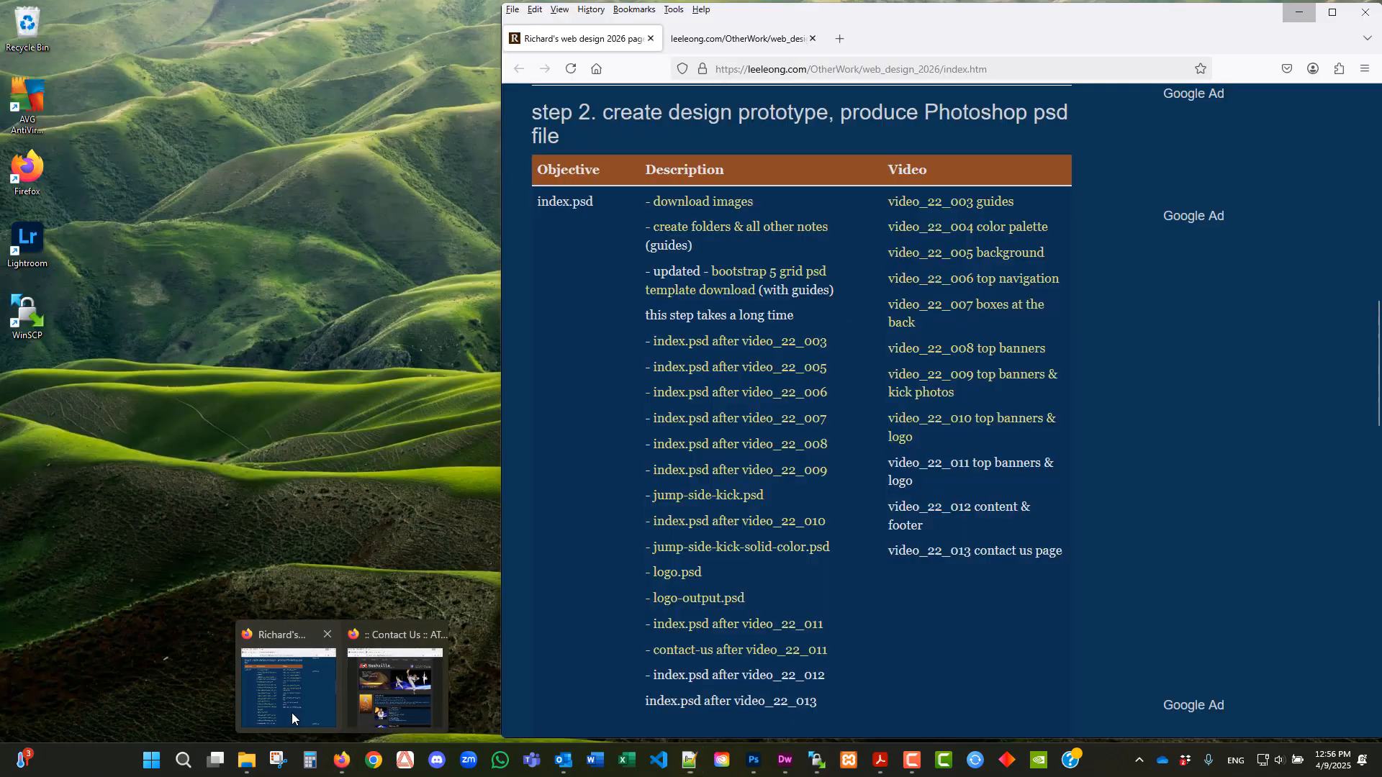
click(291, 713)
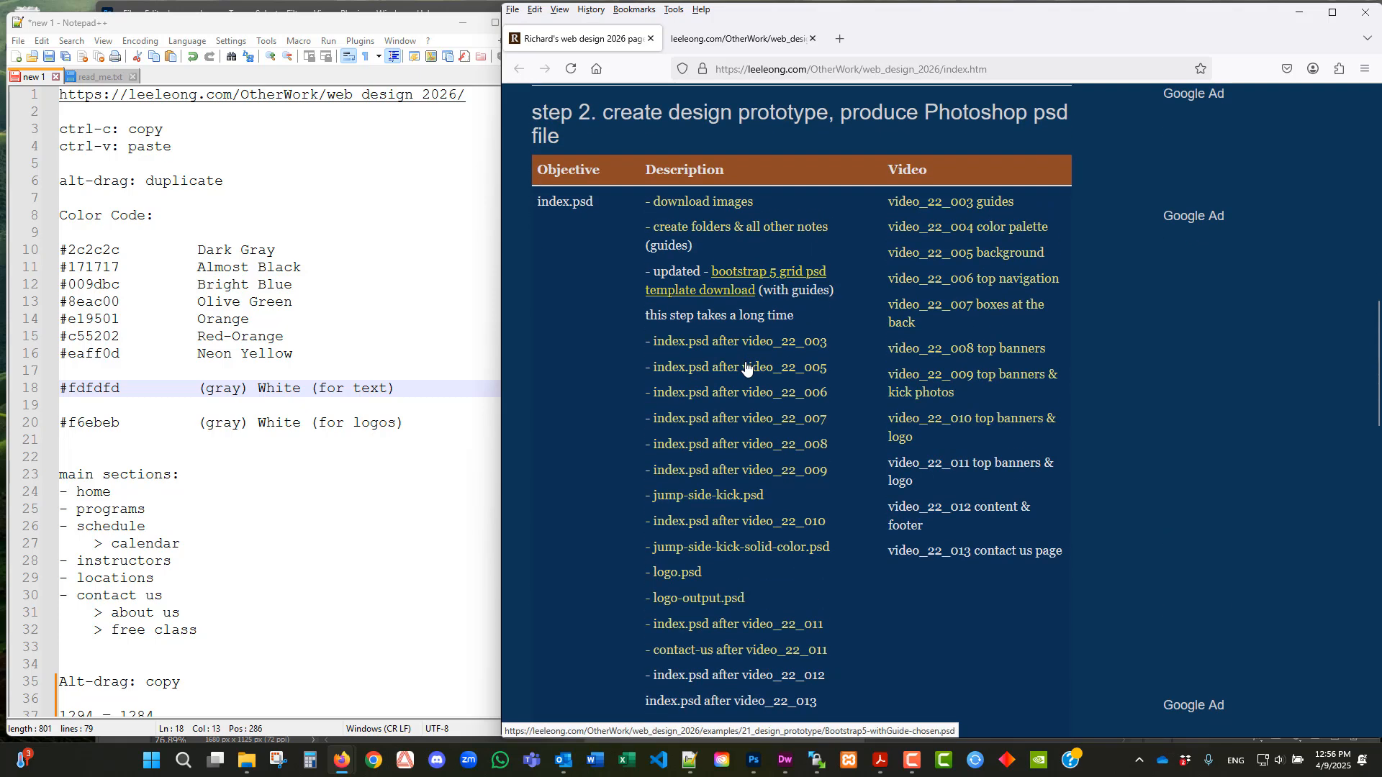
scroll(746, 368, down, 1)
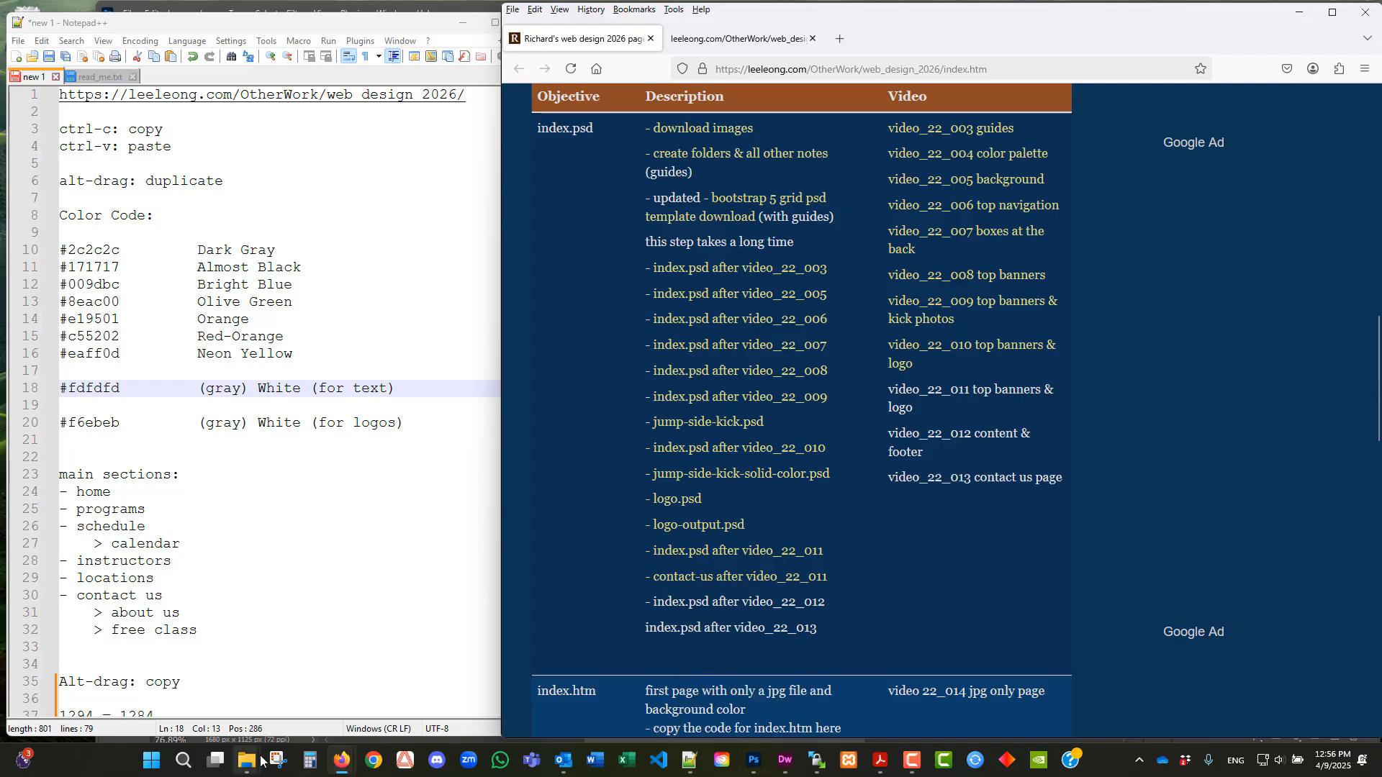
- Switch to File Explorer and open the 21_design_prototype folder inside web_design_2026
mouse_move(261, 760)
click(101, 673)
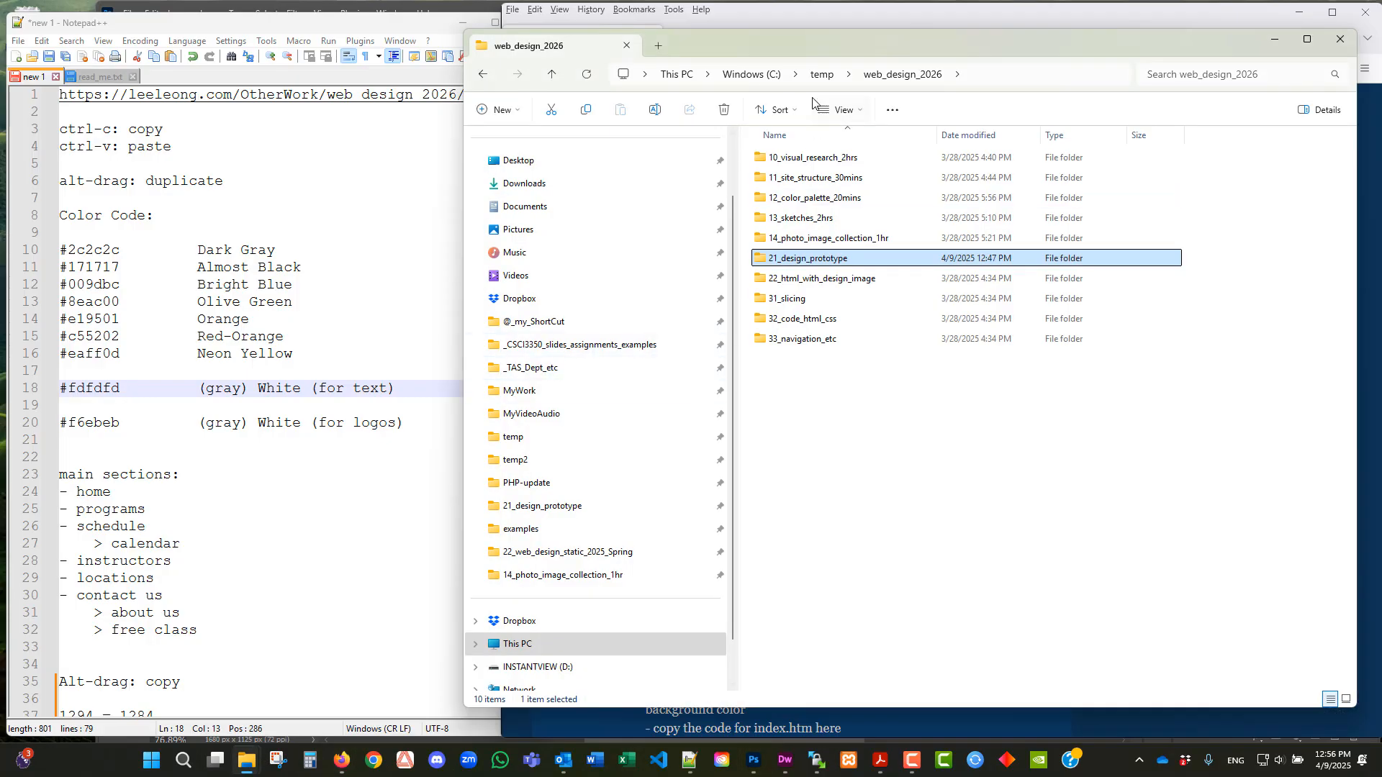
double_click(815, 265)
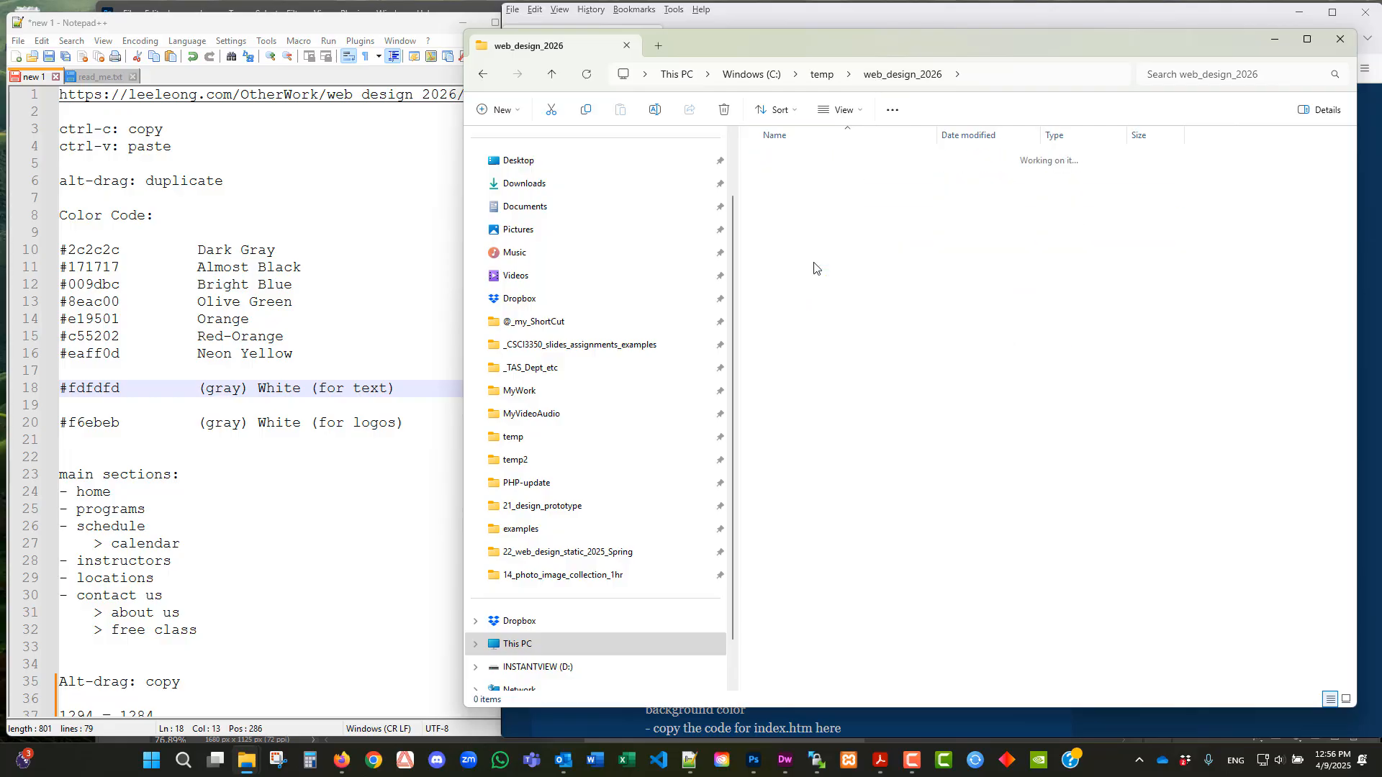
- Switch to Acrobat and examine the hand-drawn home and contact us page layouts in sketch-scan-2-pages.pdf
click(879, 760)
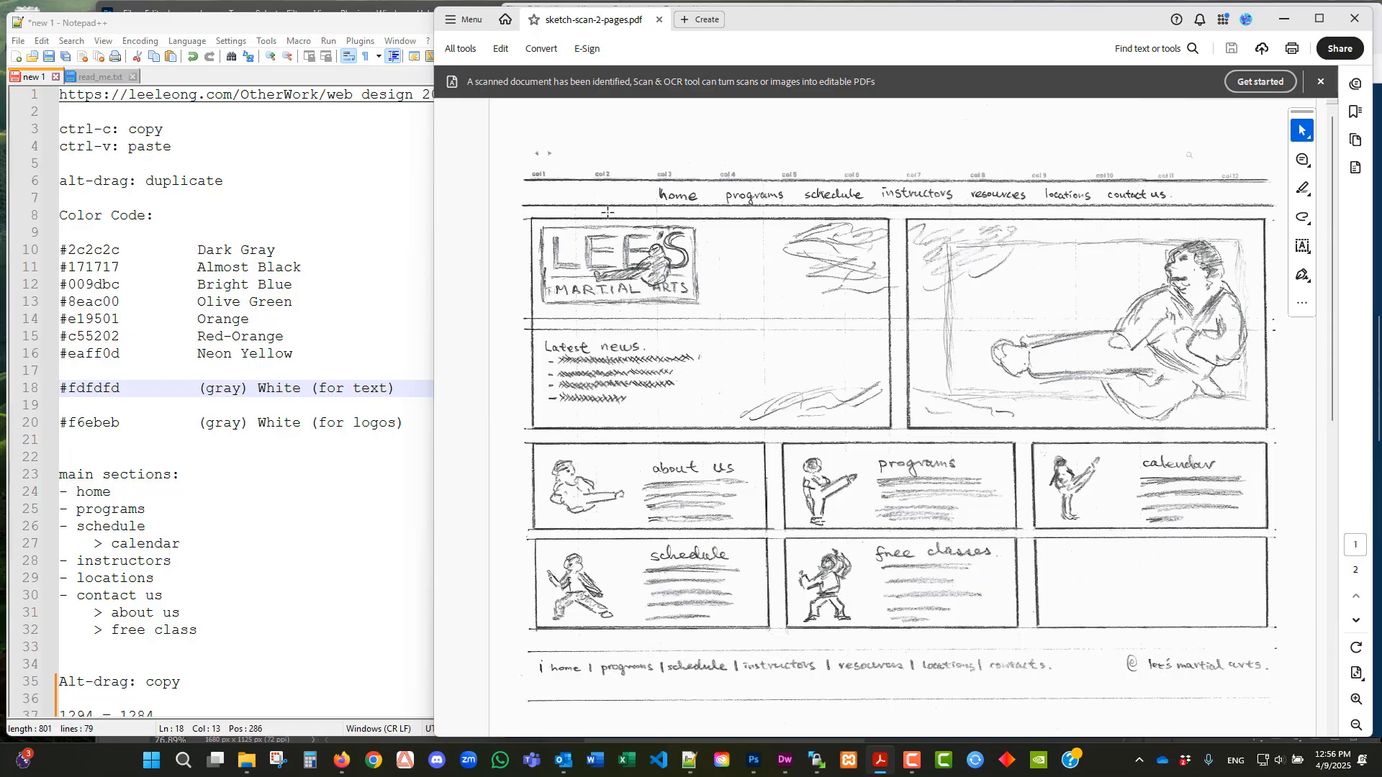
scroll(607, 211, down, 3)
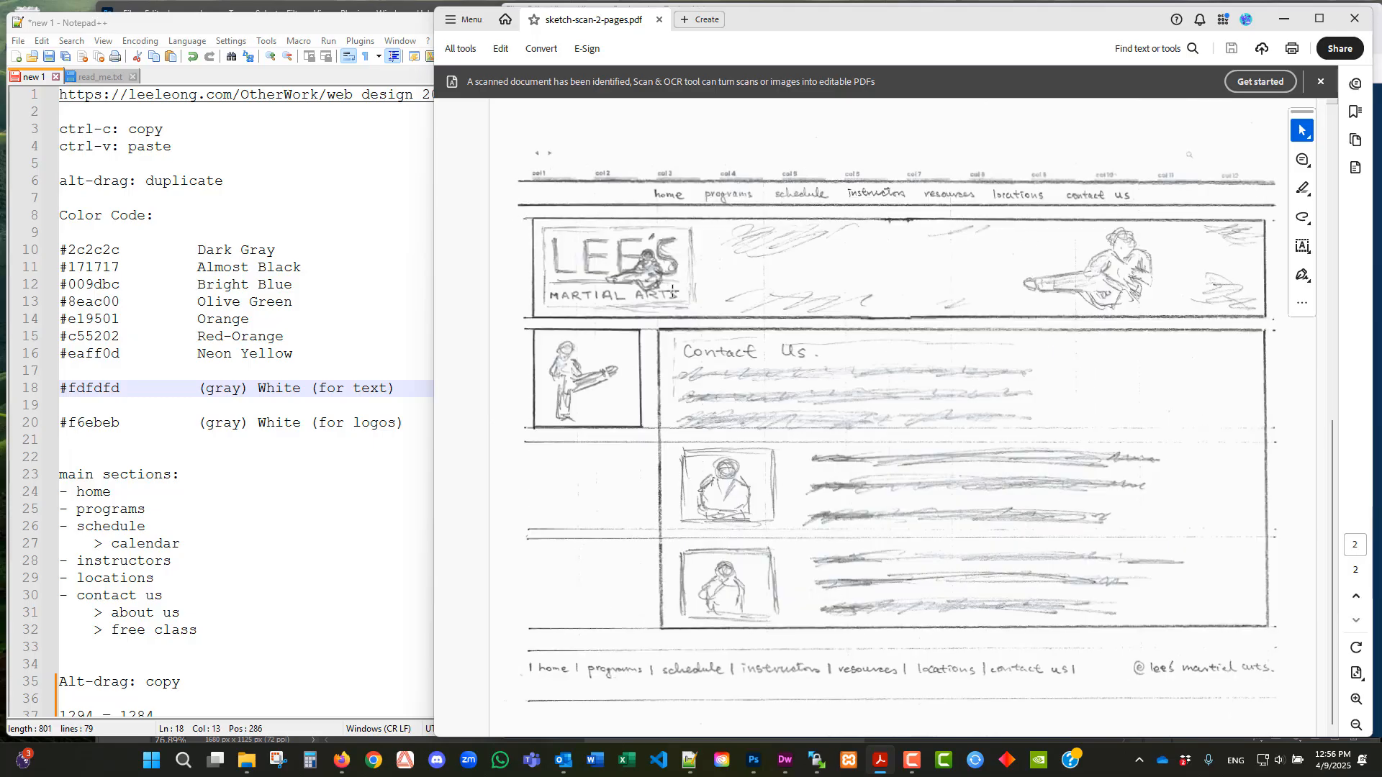
click(1284, 19)
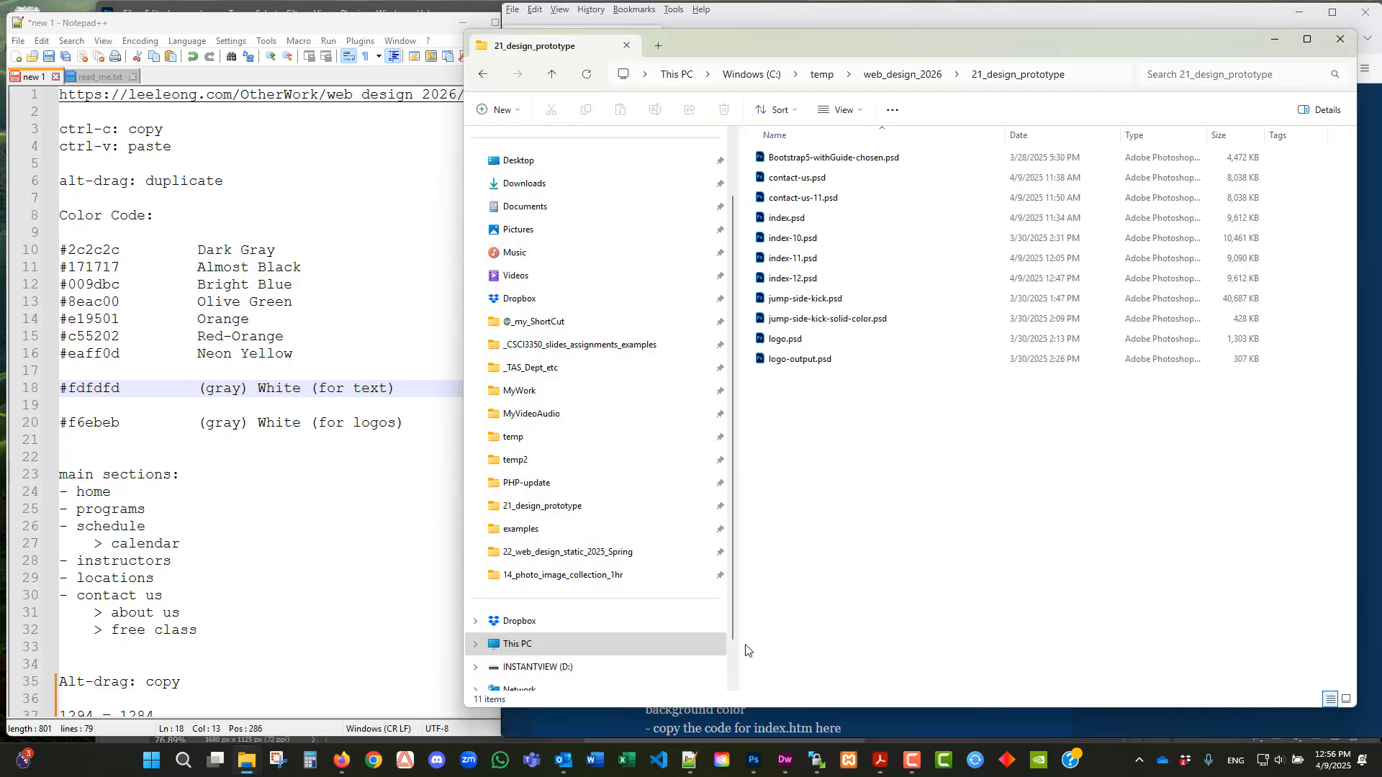
- Open contact-us.psd from the 21_design_prototype folder in Photoshop, alongside index.psd
click(768, 763)
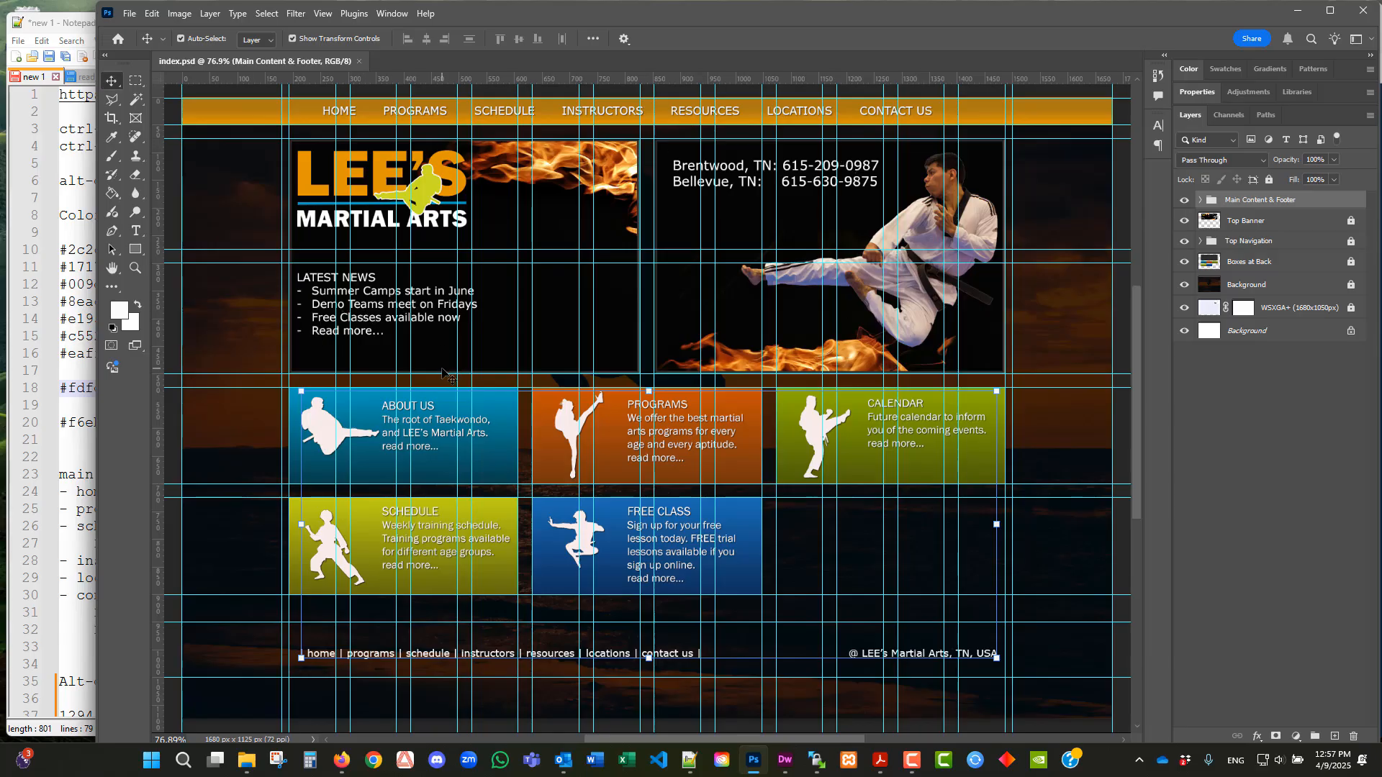
mouse_move(257, 763)
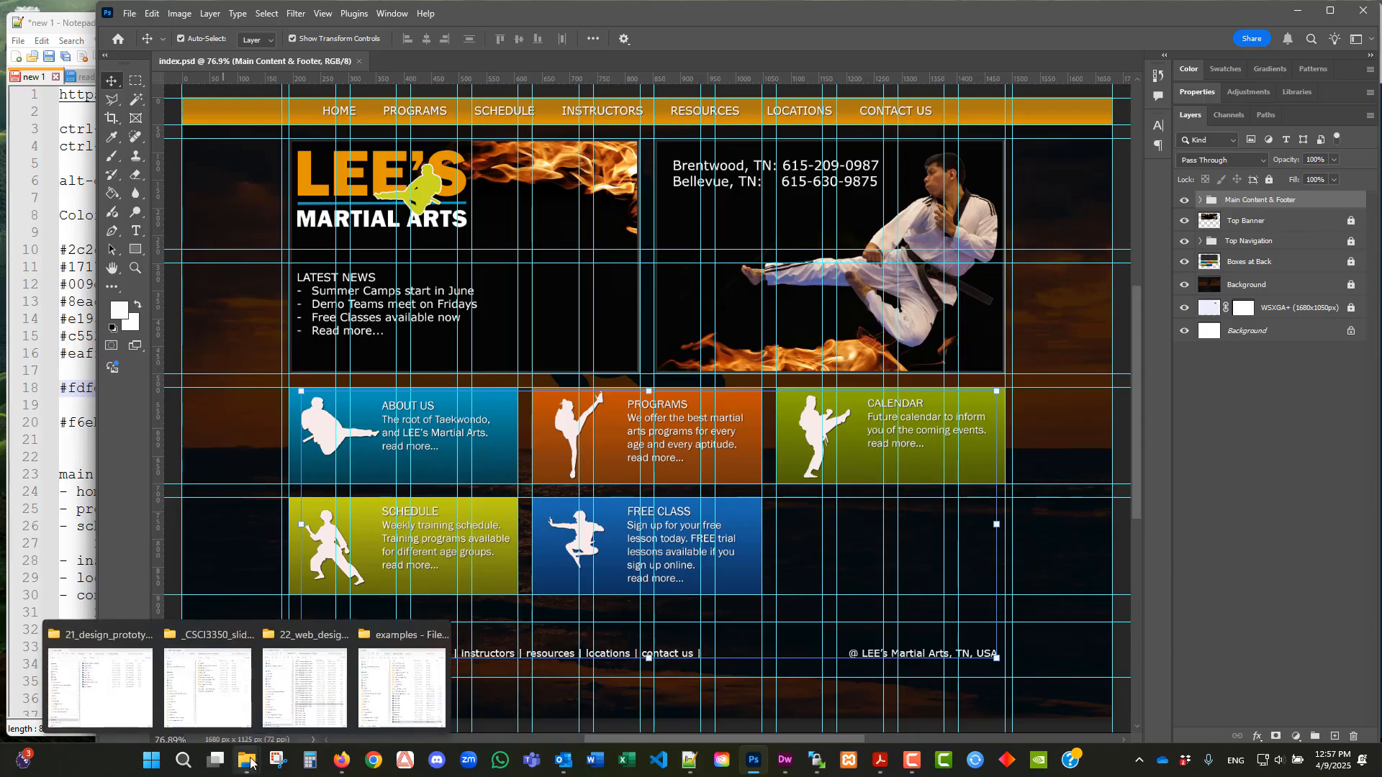
click(109, 691)
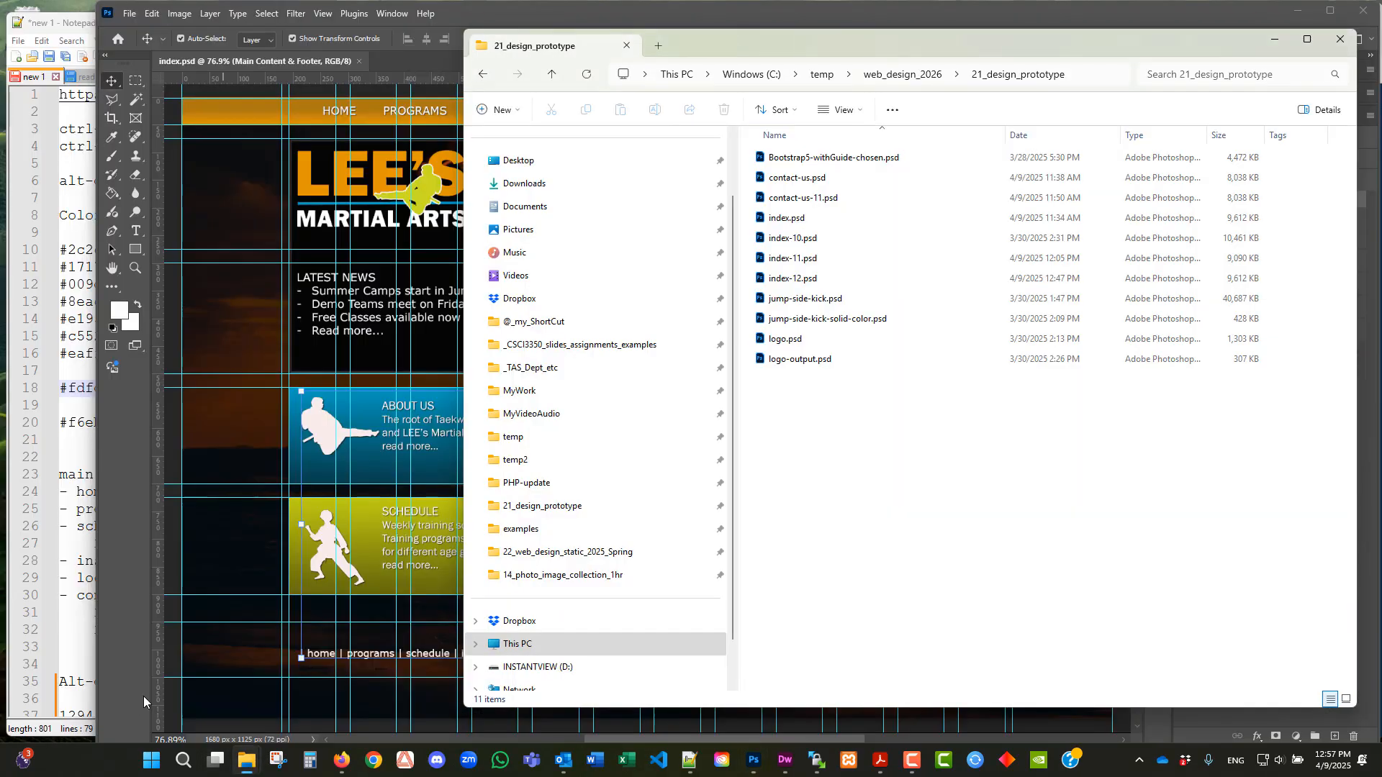
click(819, 181)
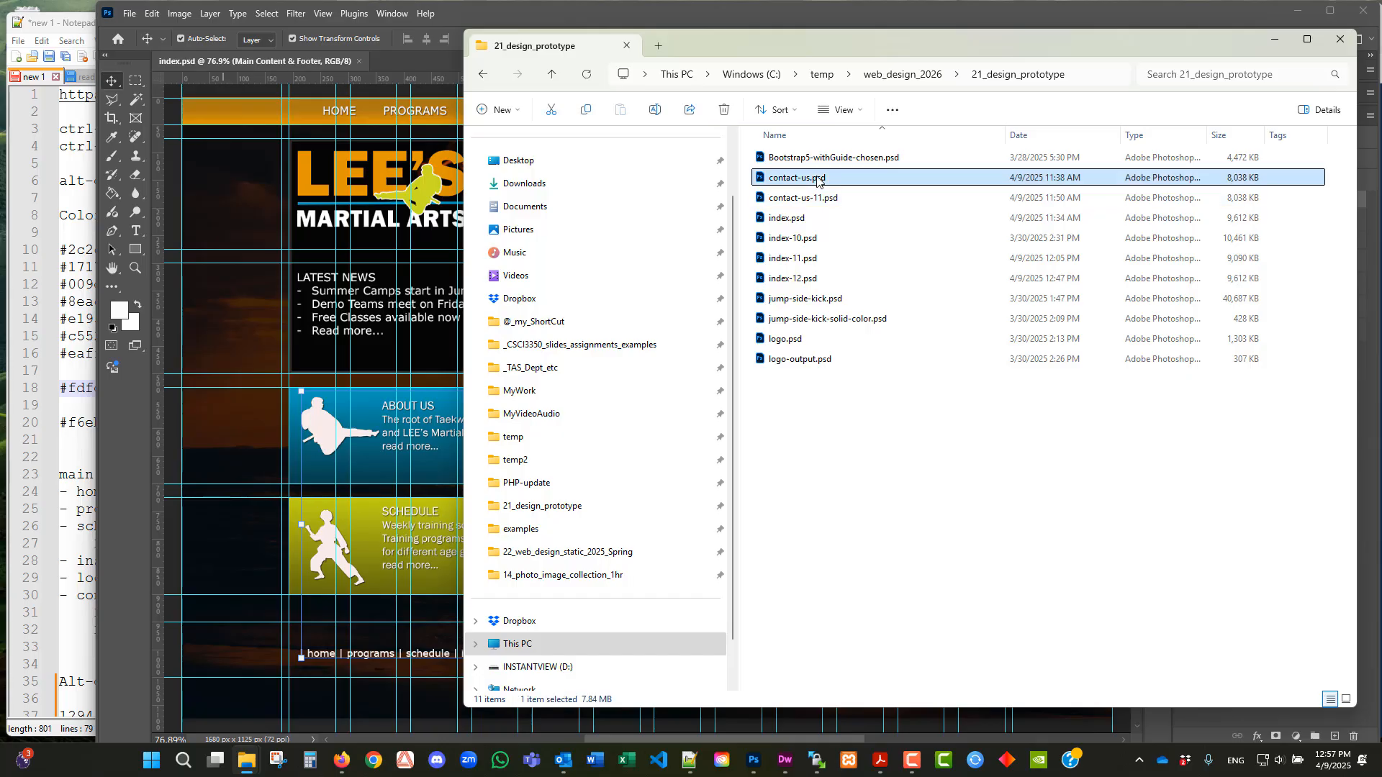
right_click(818, 180)
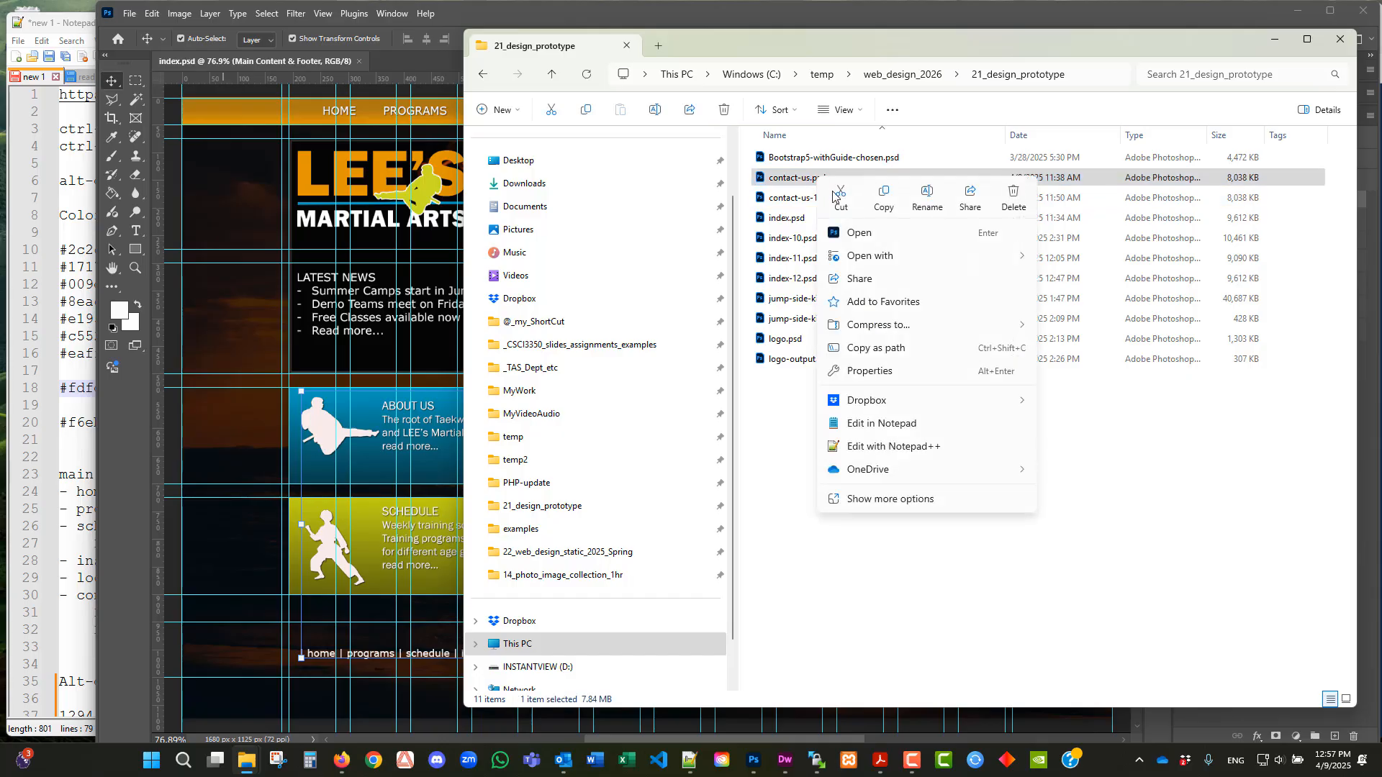
mouse_move(936, 262)
click(1077, 259)
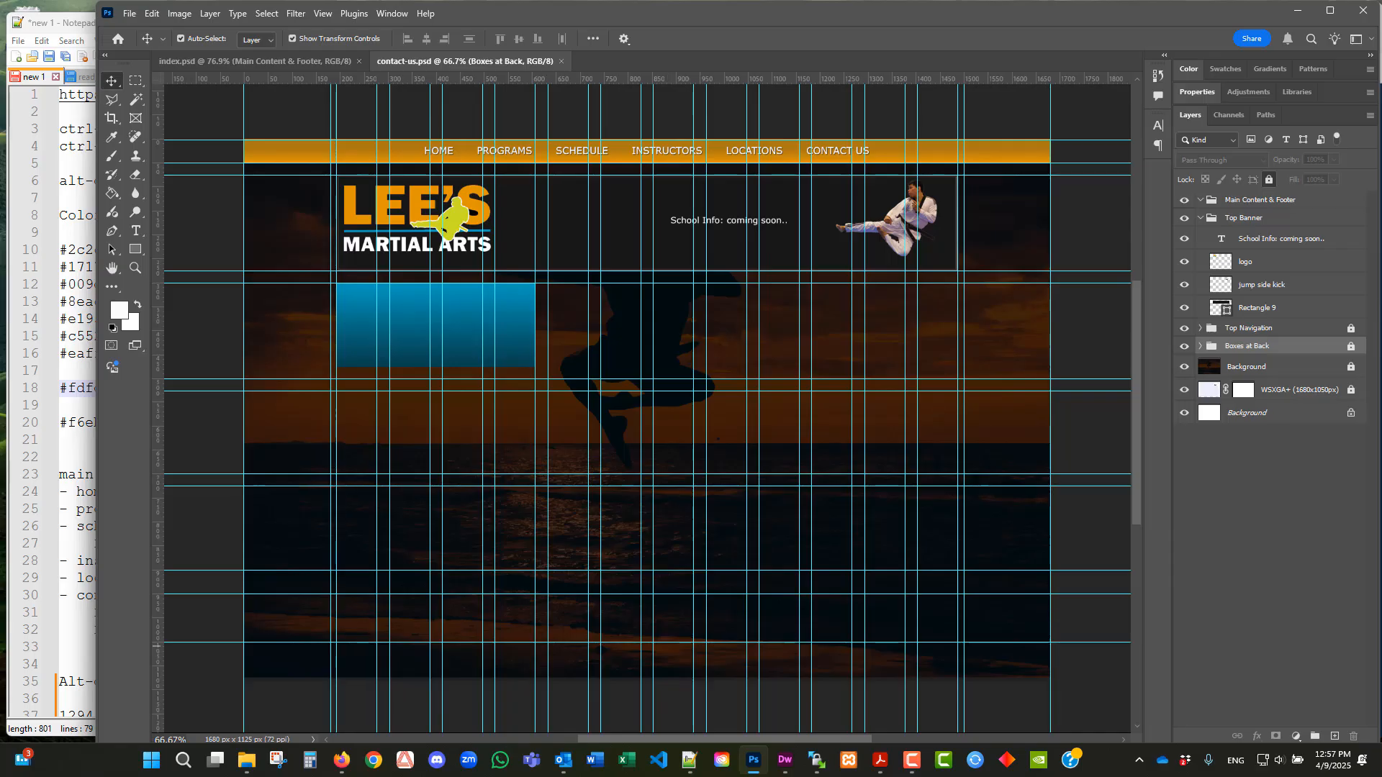
- Expand and unlock the Boxes at Back layer group in contact-us.psd
key(alt+Tab)
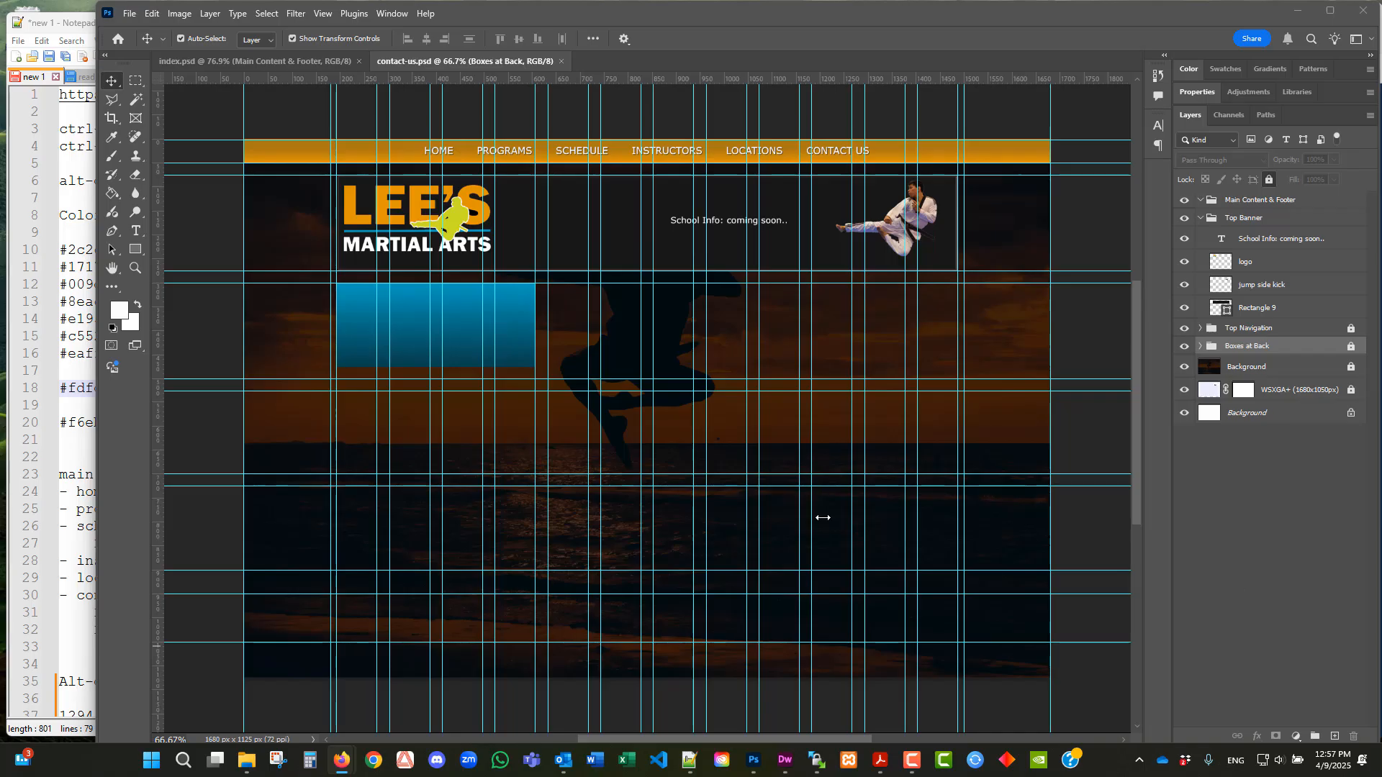
scroll(826, 510, up, 1)
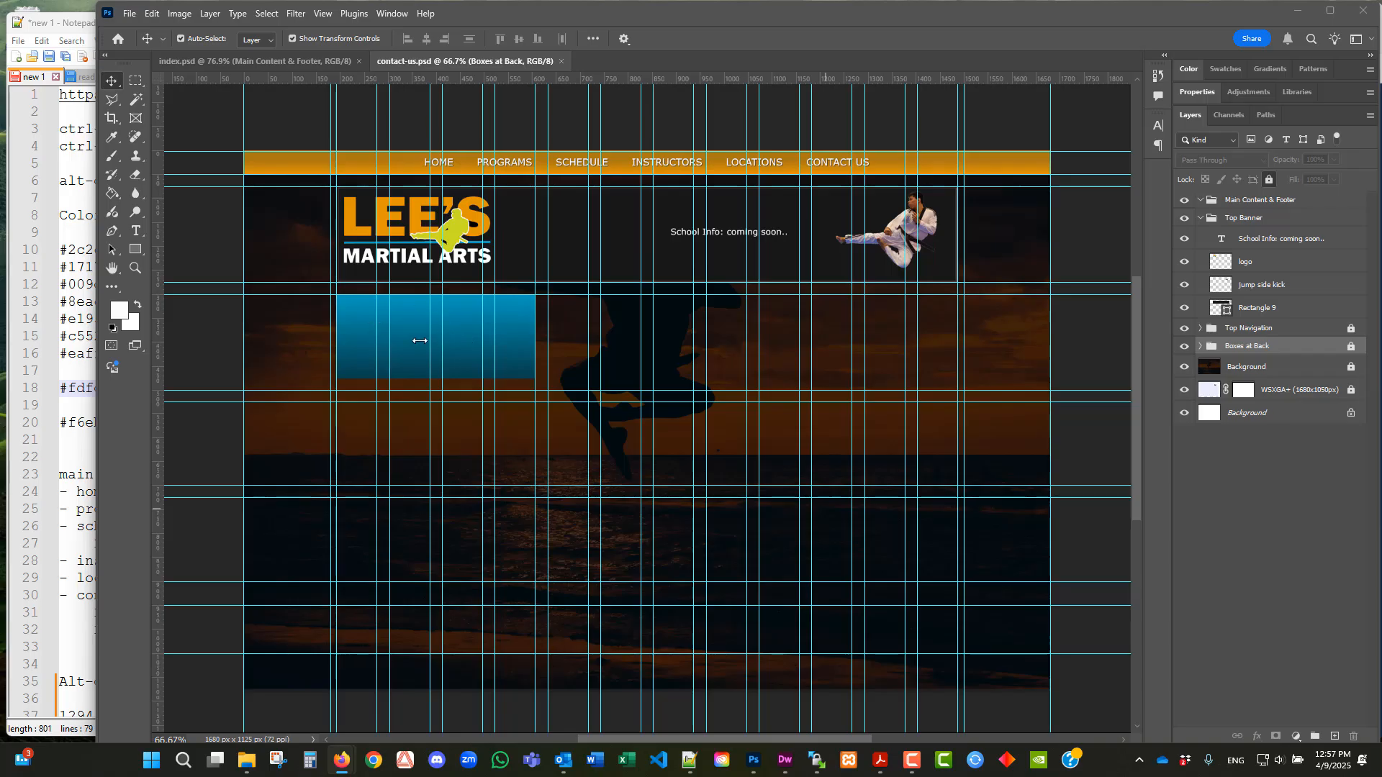
click(1200, 347)
click(1350, 348)
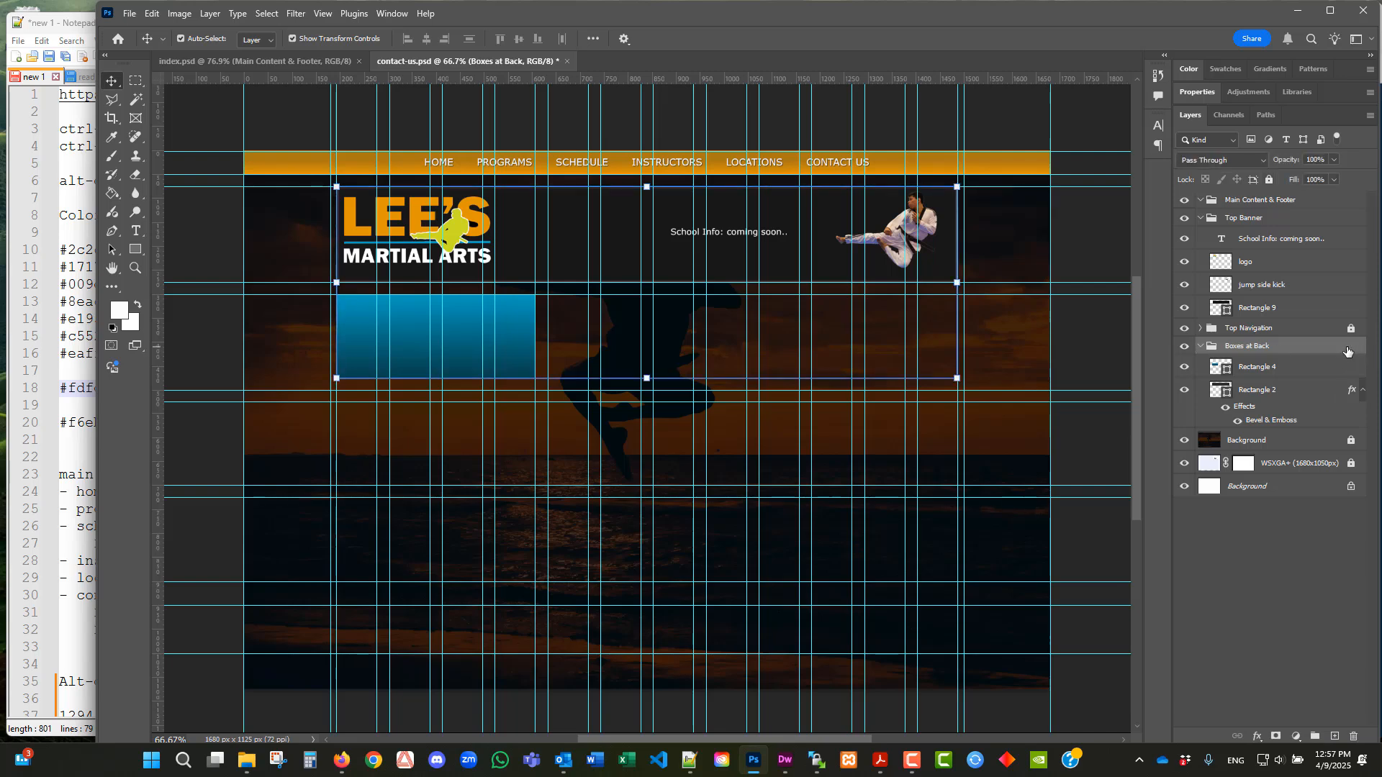
- Toggle the visibility of Rectangle 4 and Rectangle 2 off and on to identify which boxes they draw
click(1238, 368)
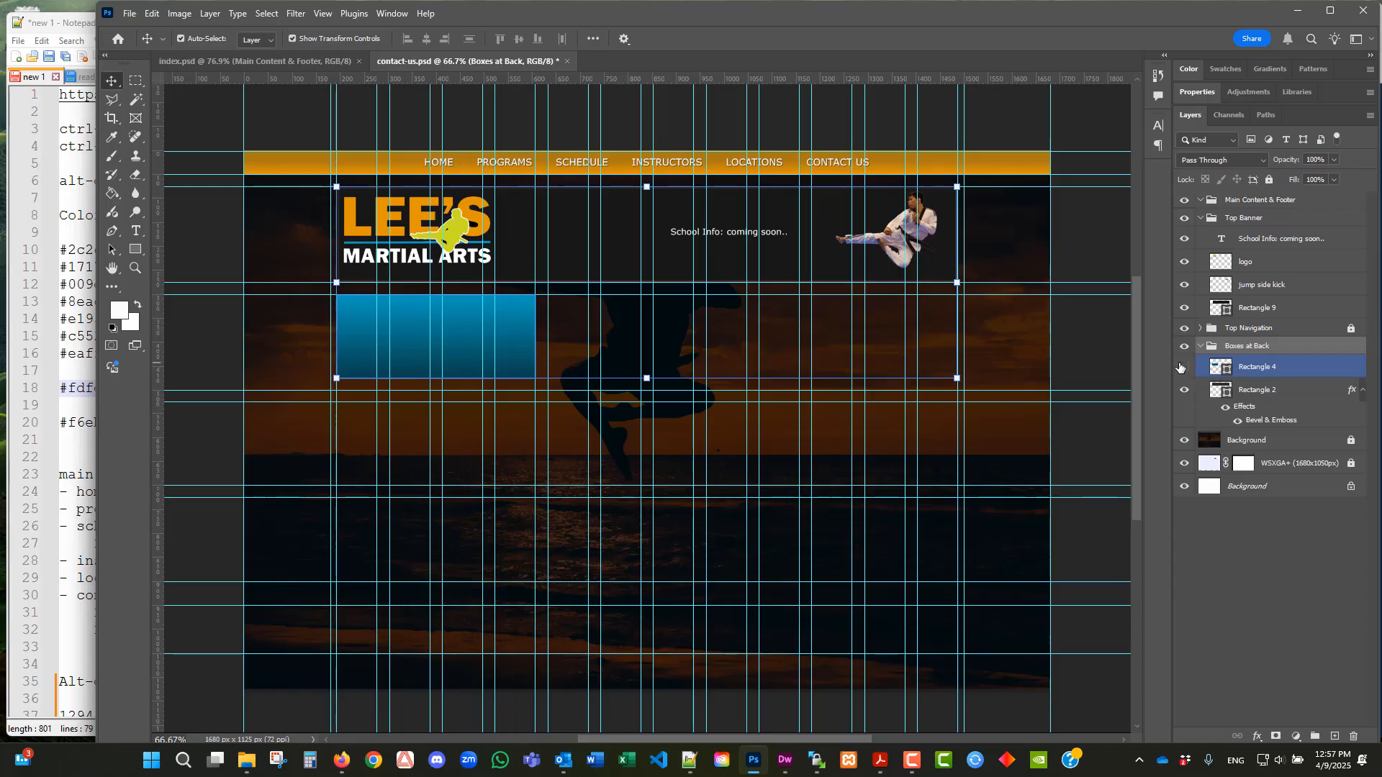
click(1181, 368)
click(1181, 367)
click(1181, 367)
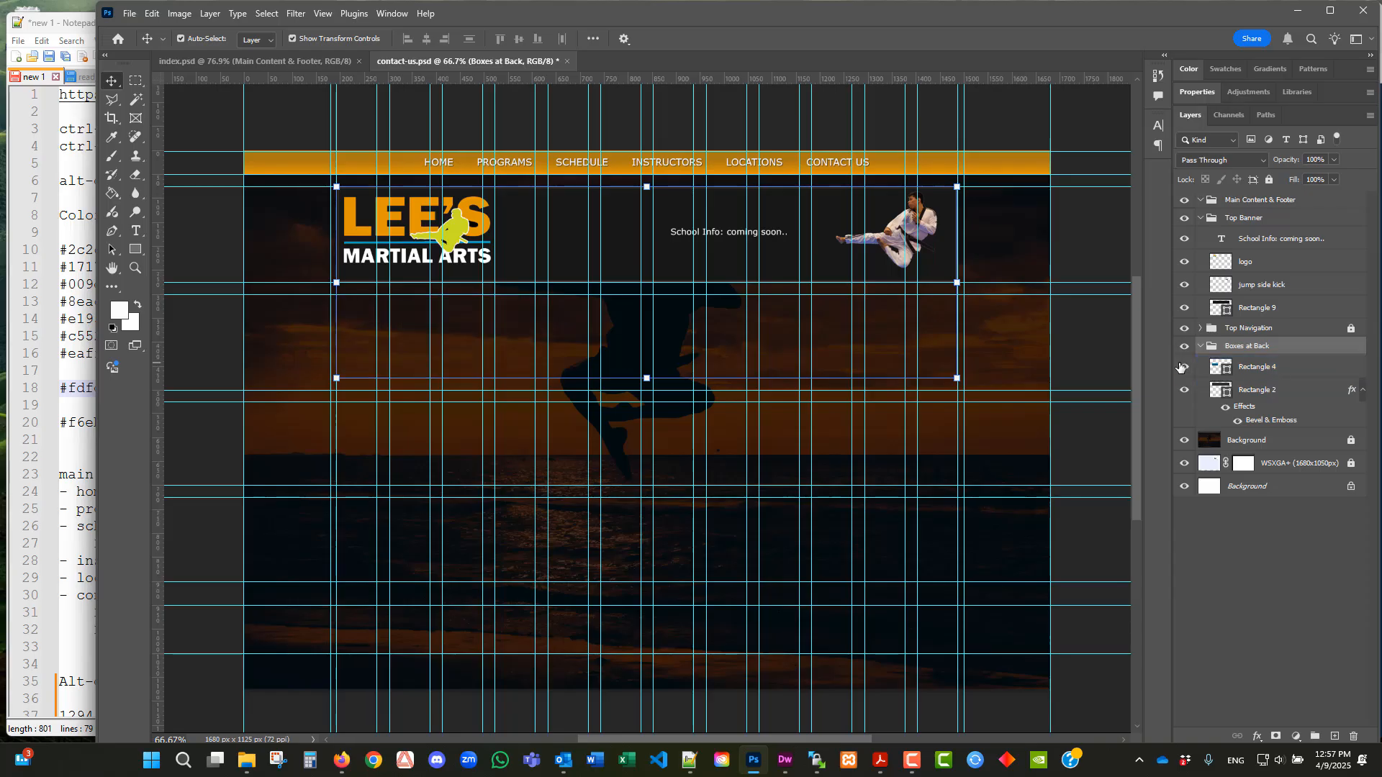
click(1181, 367)
click(1188, 396)
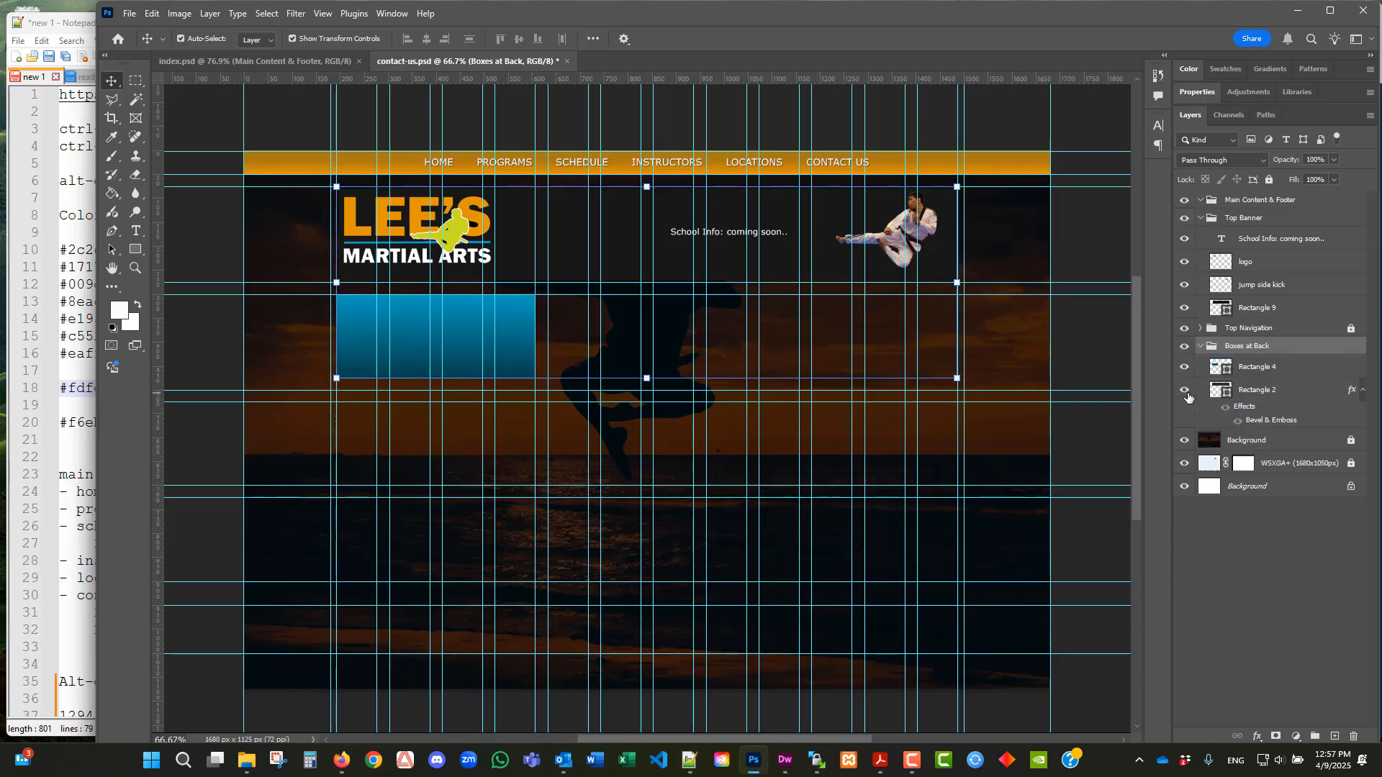
click(1188, 396)
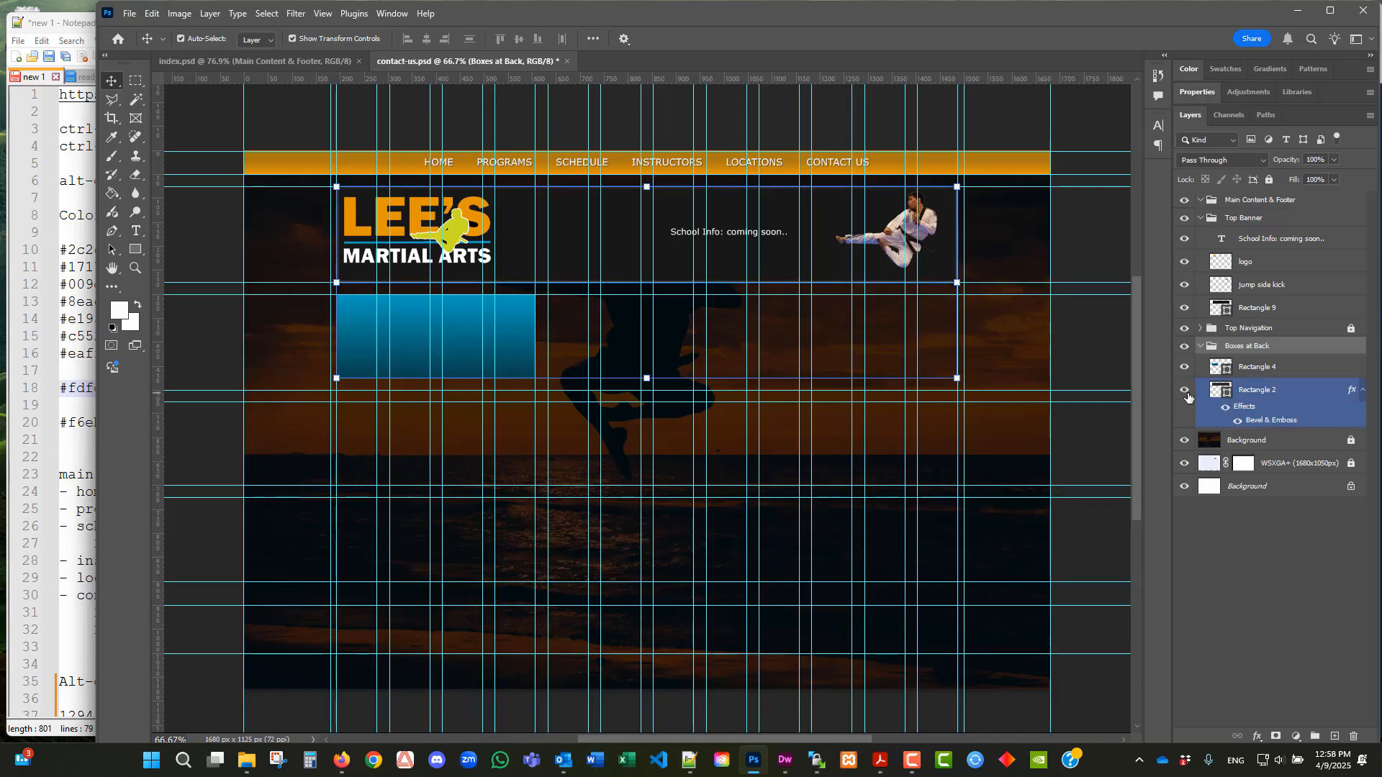
- Resize the blue Rectangle 4 box to about 194 px wide and 399 px high, keeping its upper-left corner fixed, and apply the transform
click(1271, 369)
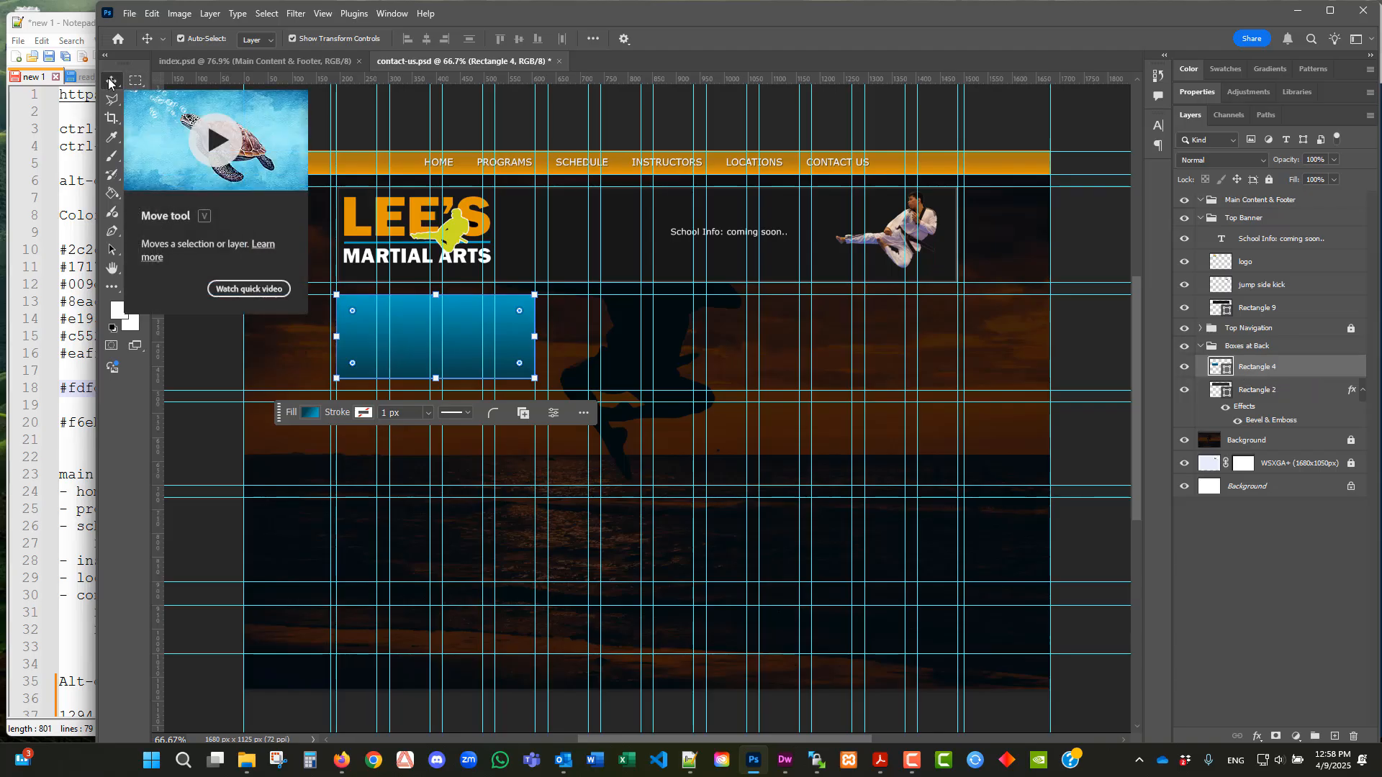
click(1198, 93)
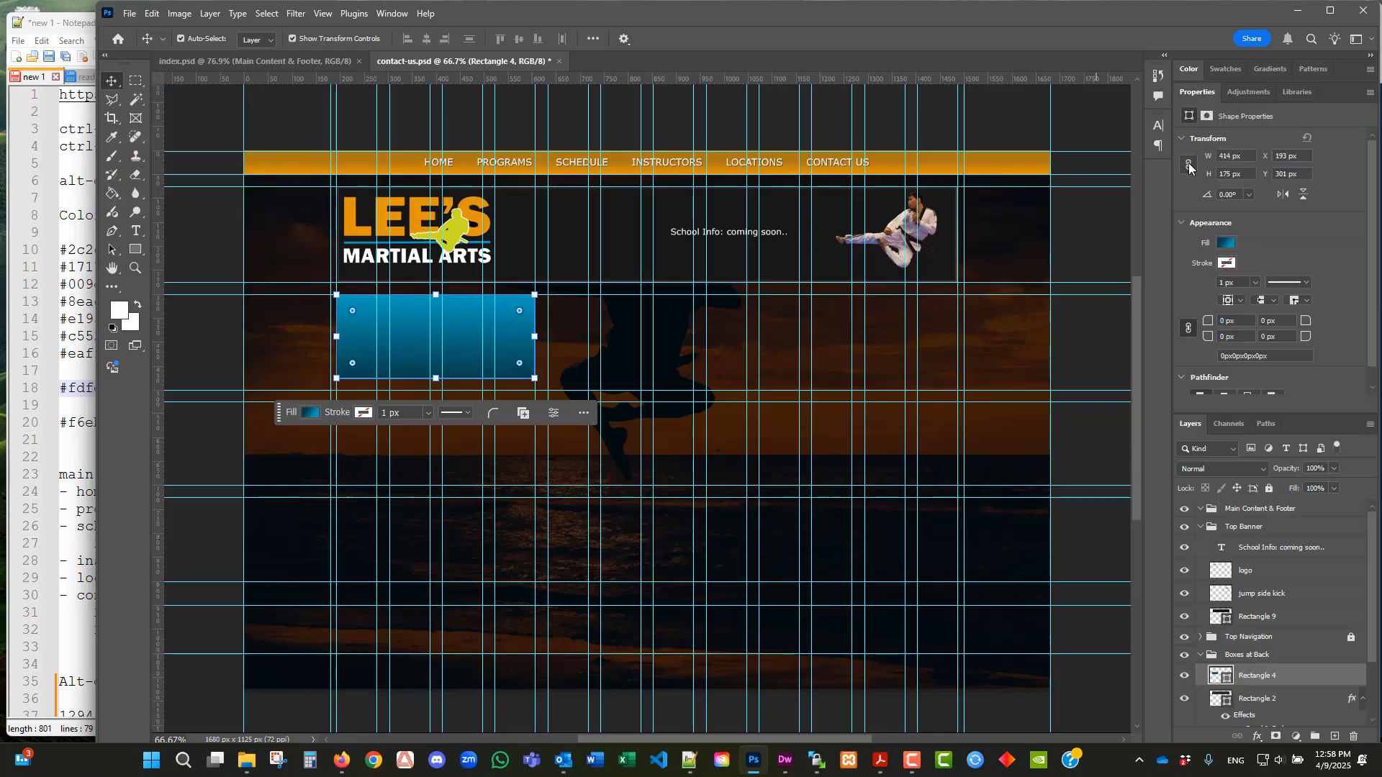
drag(534, 378, 431, 484)
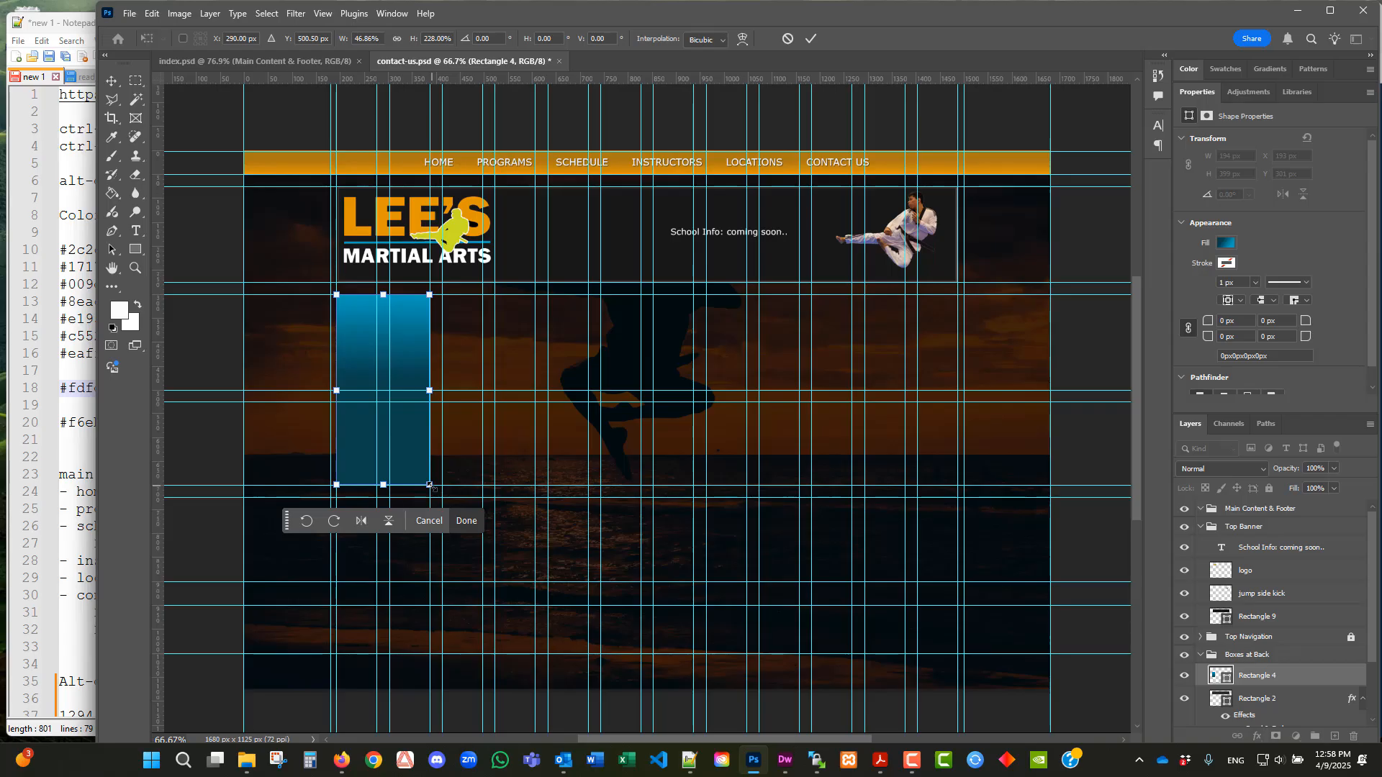
drag(430, 486, 481, 484)
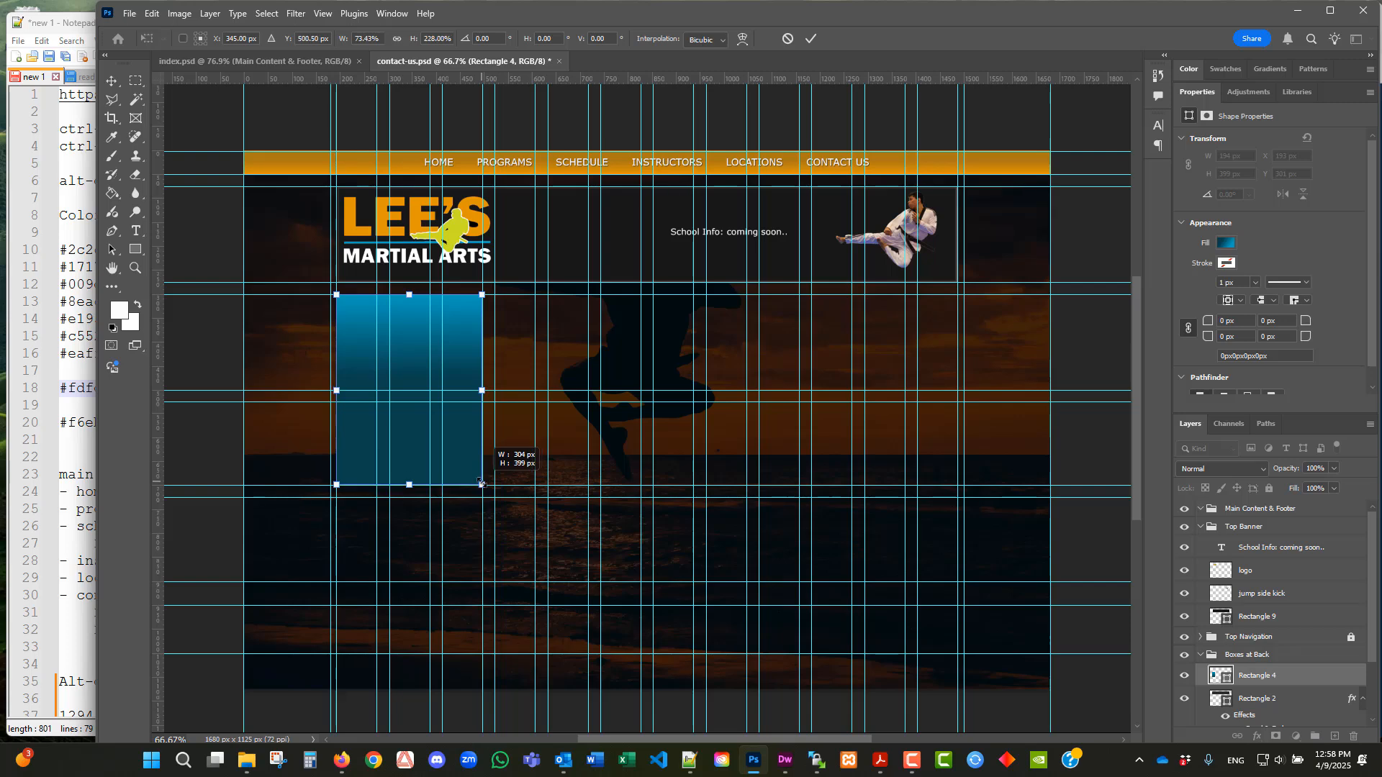
drag(481, 484, 432, 486)
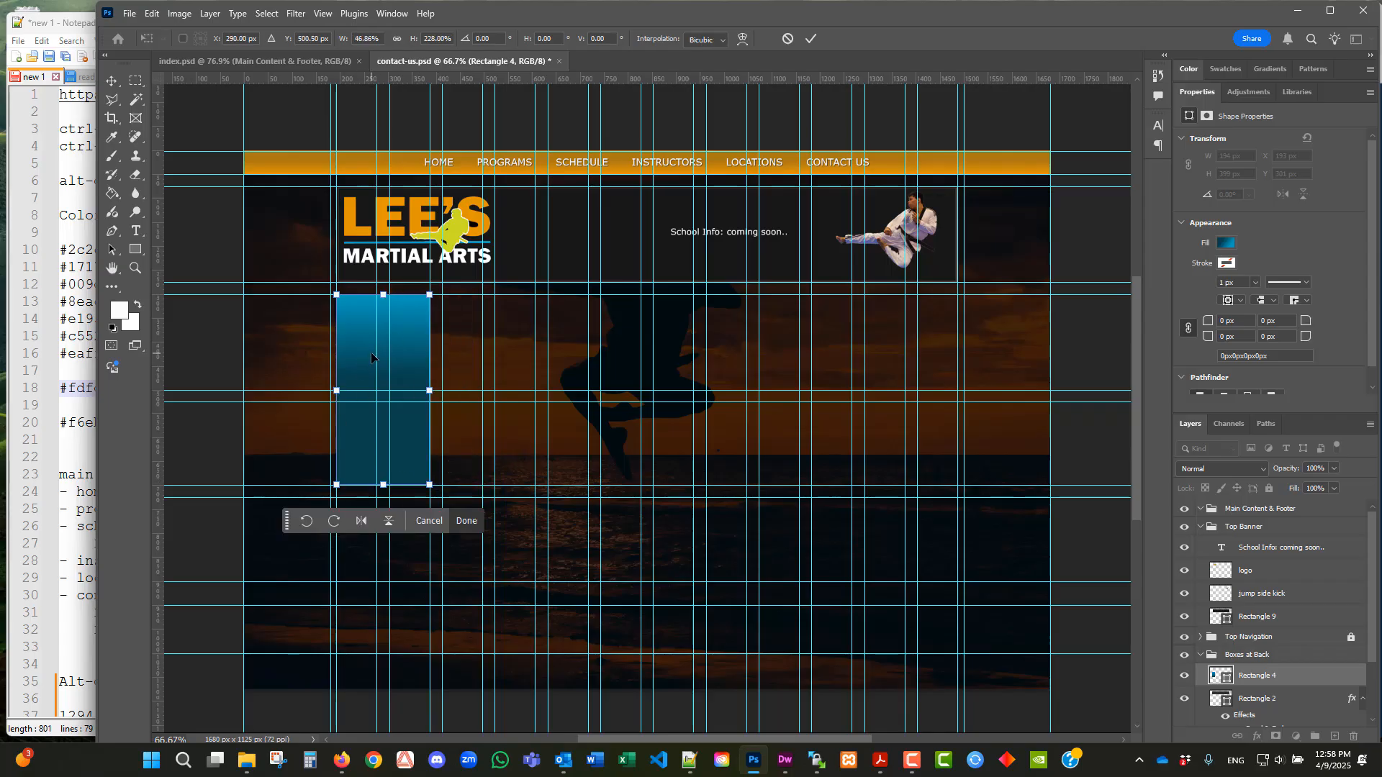
scroll(480, 385, up, 1)
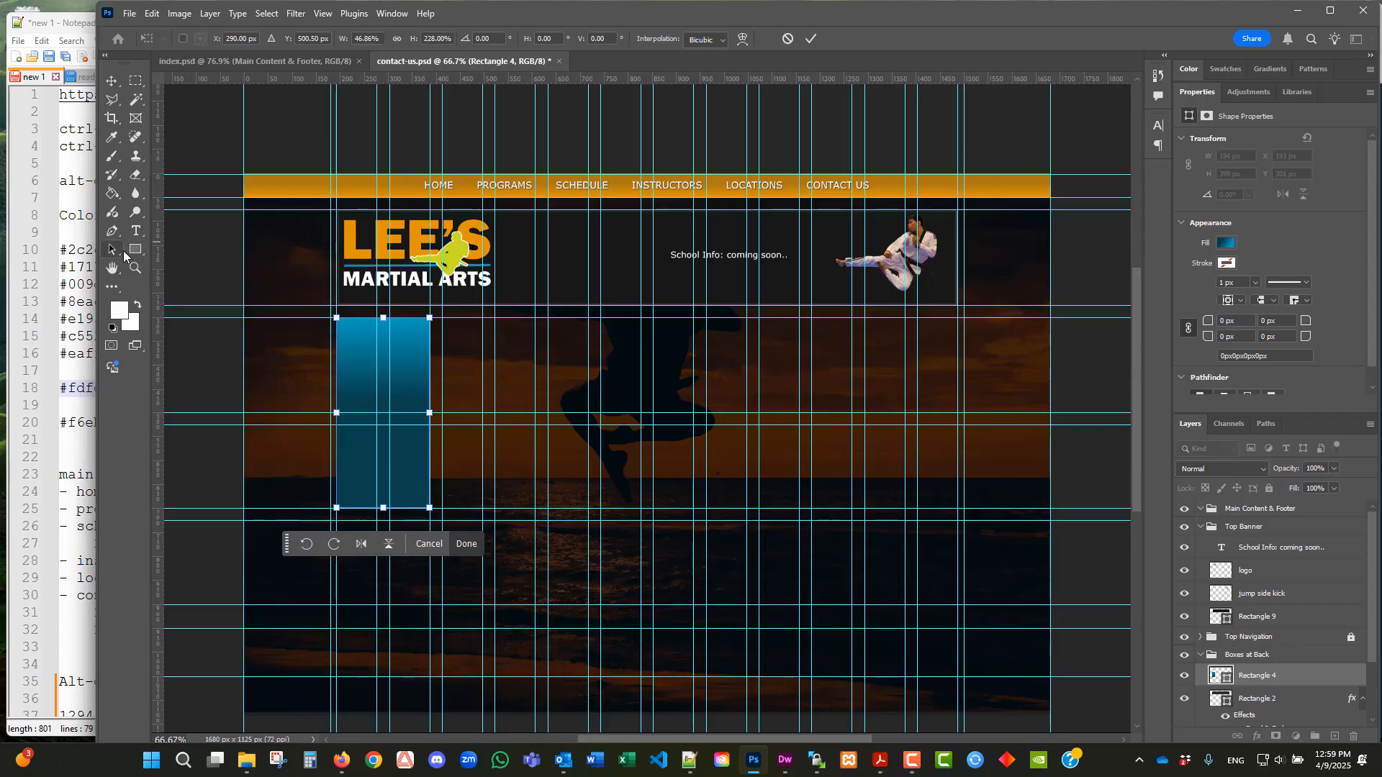
scroll(1317, 623, down, 2)
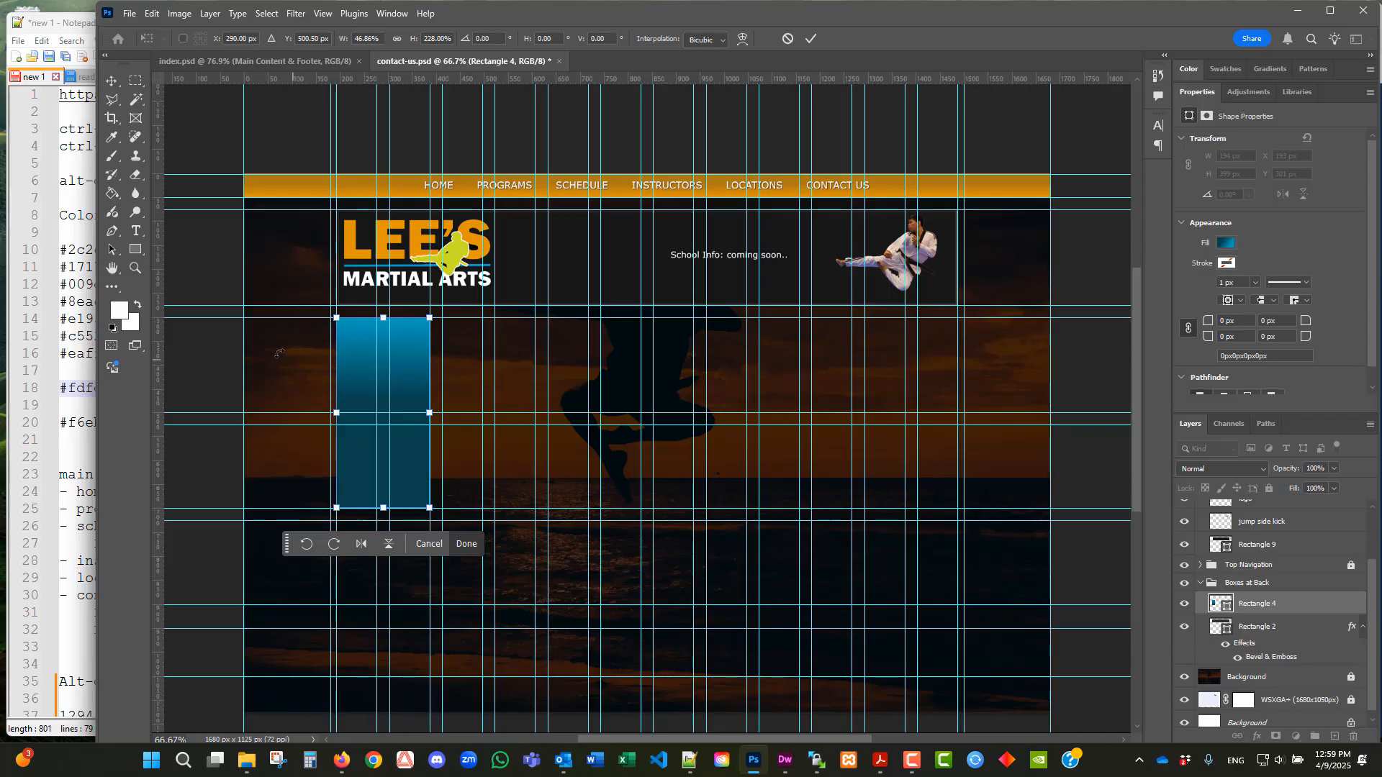
right_click(140, 252)
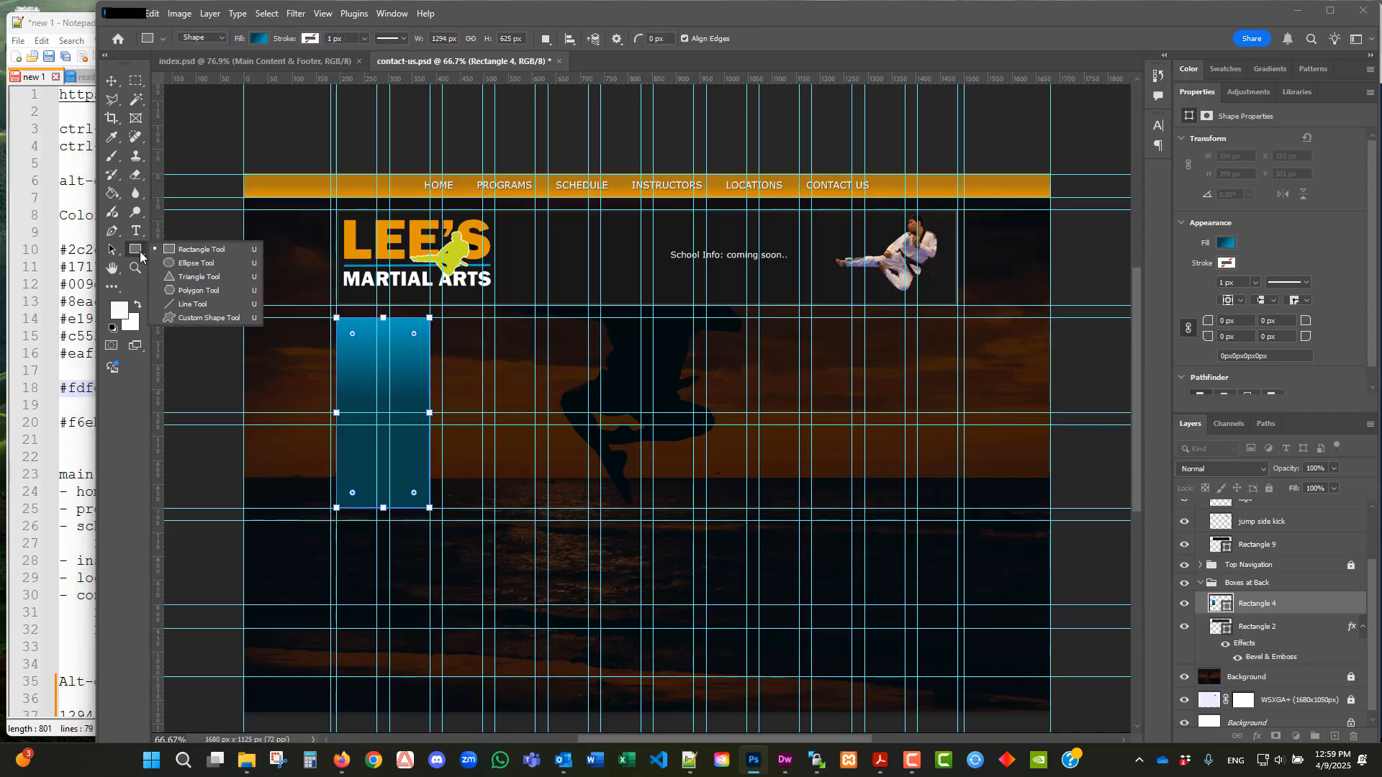
click(184, 252)
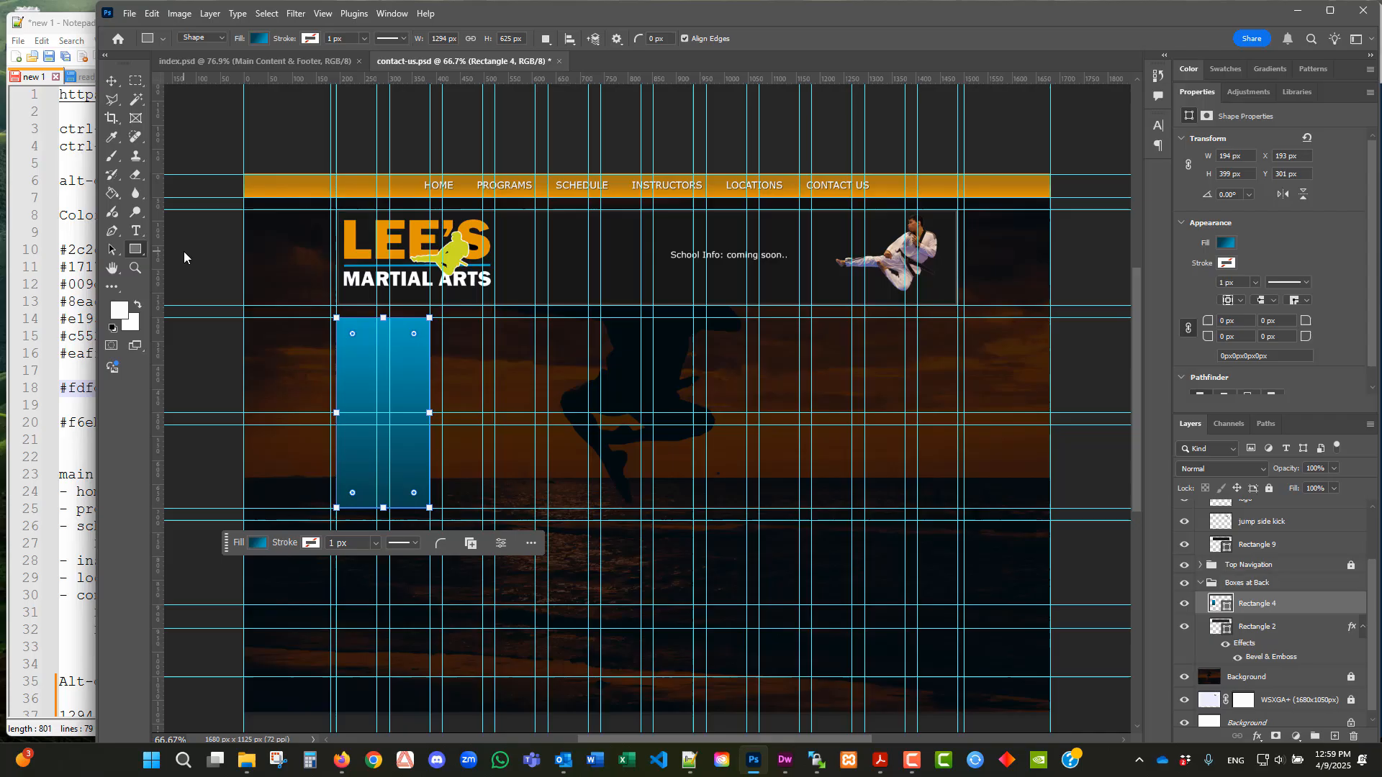
click(152, 13)
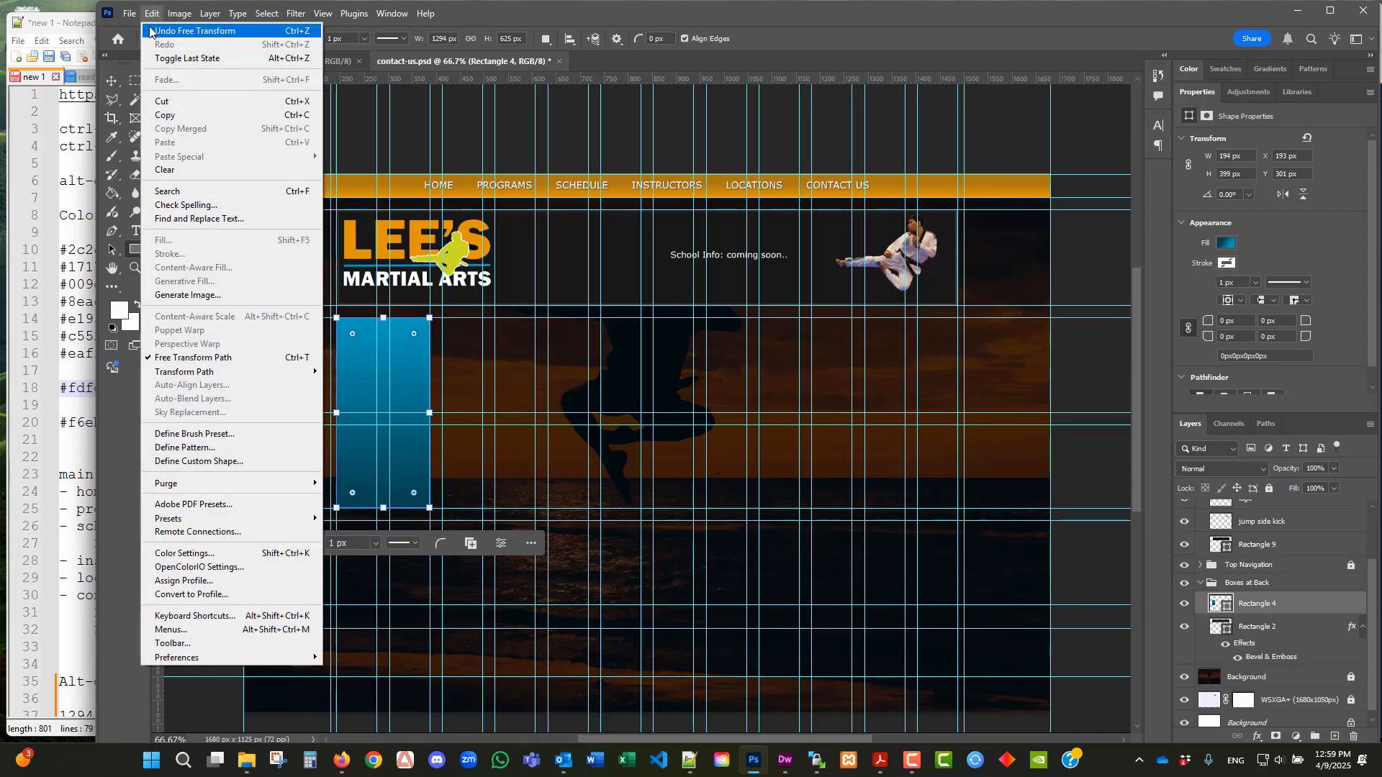
click(511, 10)
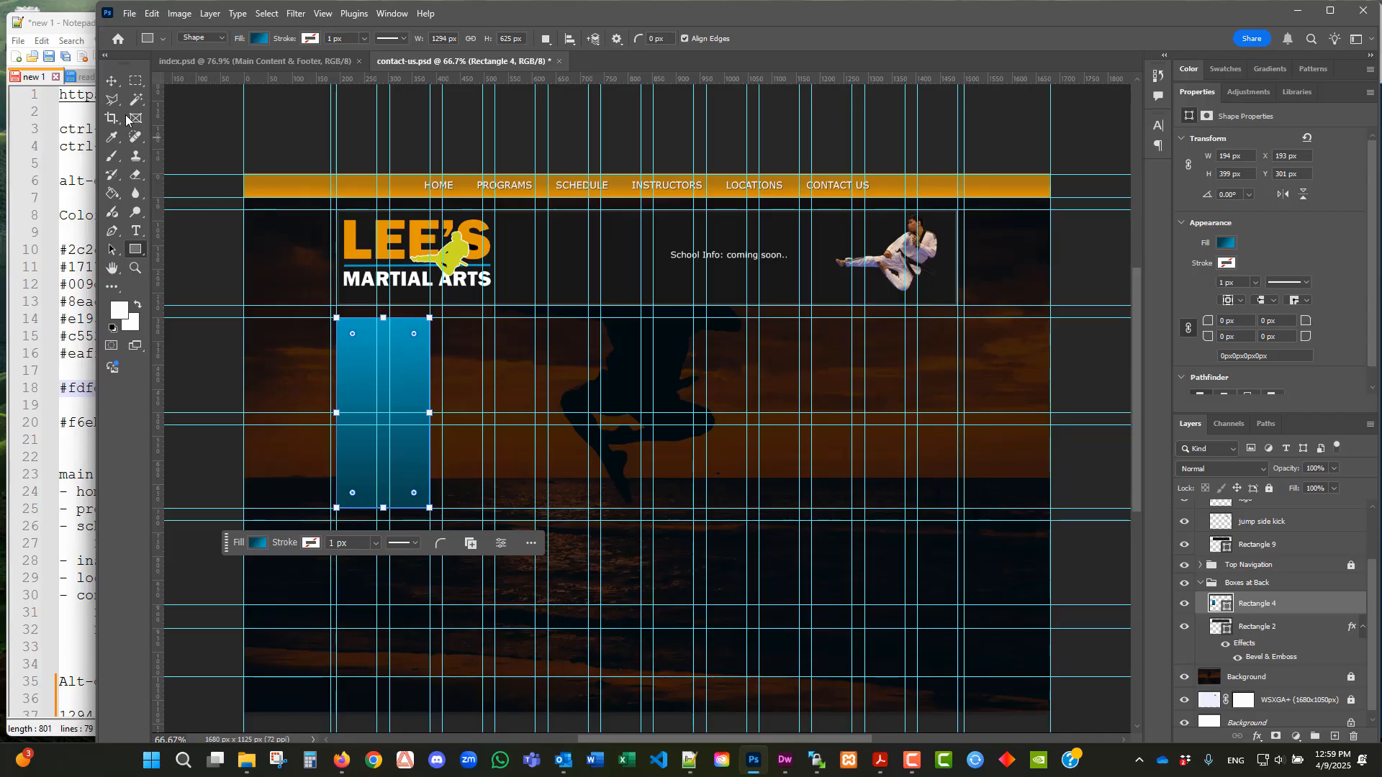
click(112, 81)
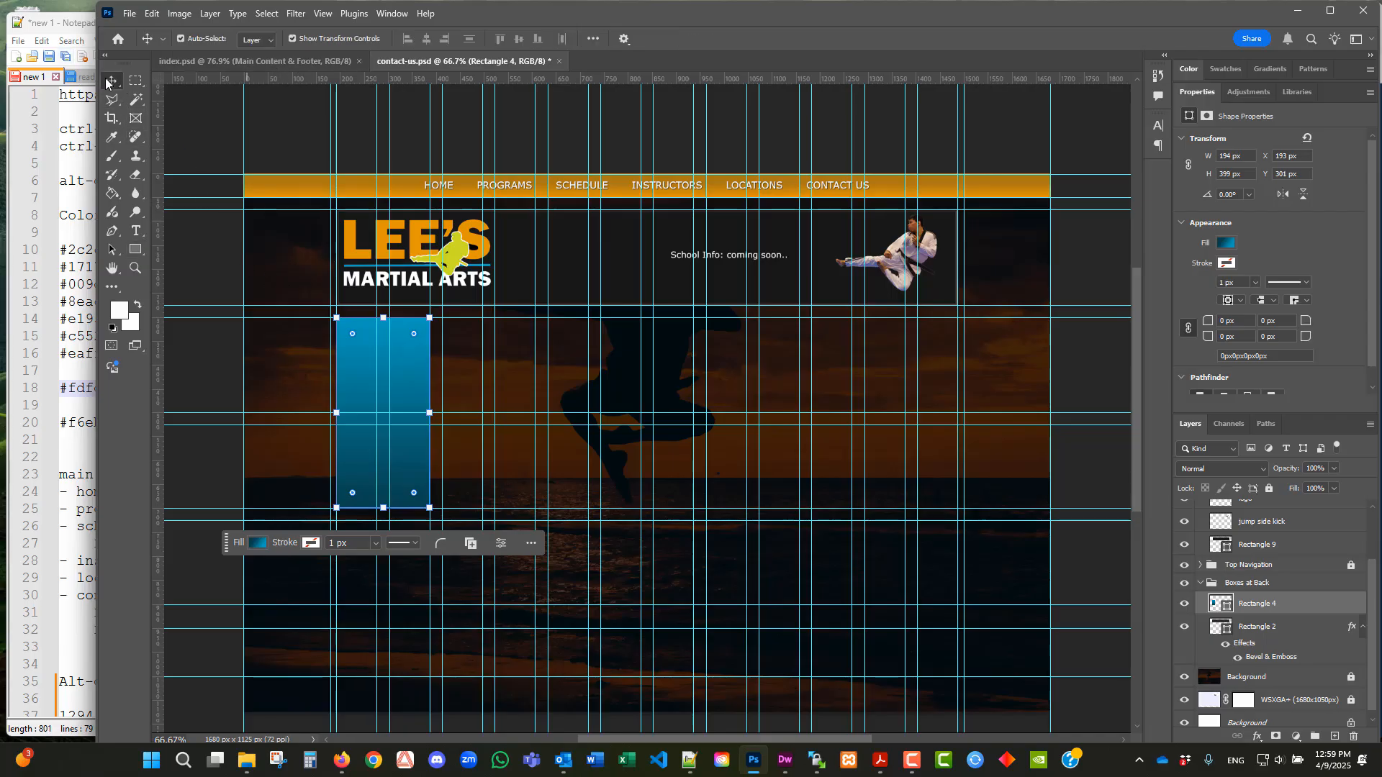
- Deselect all layers, and make Rectangle 4 in the Boxes at Back group the active layer
click(267, 13)
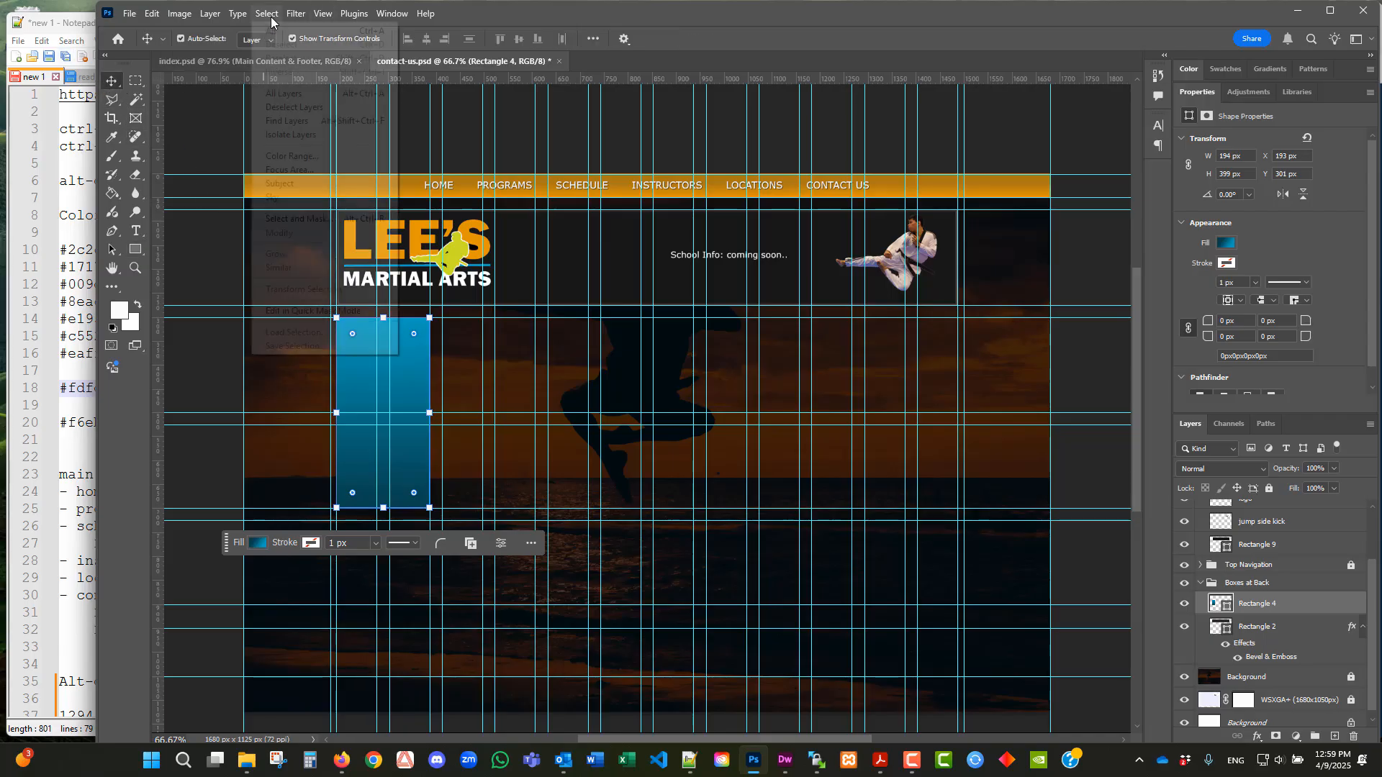
click(284, 107)
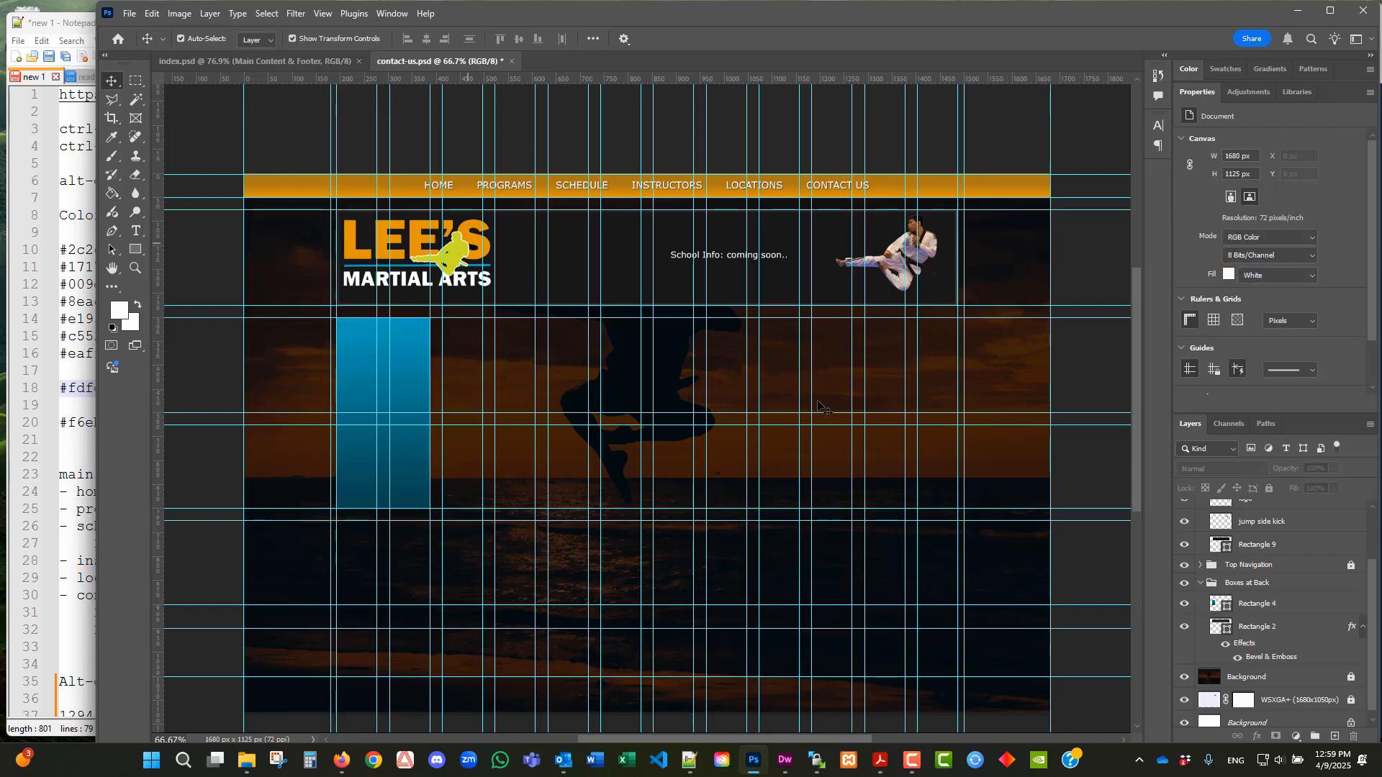
click(1272, 586)
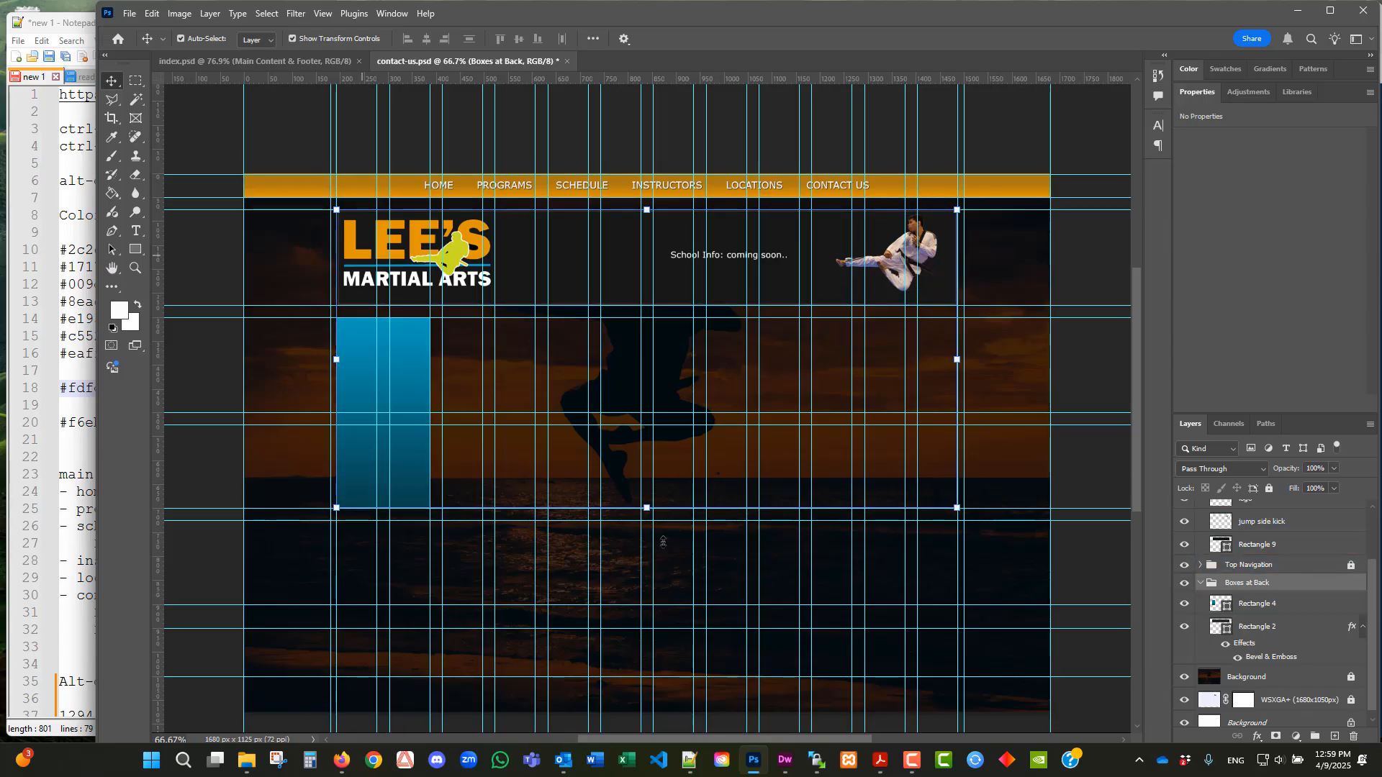
click(1256, 604)
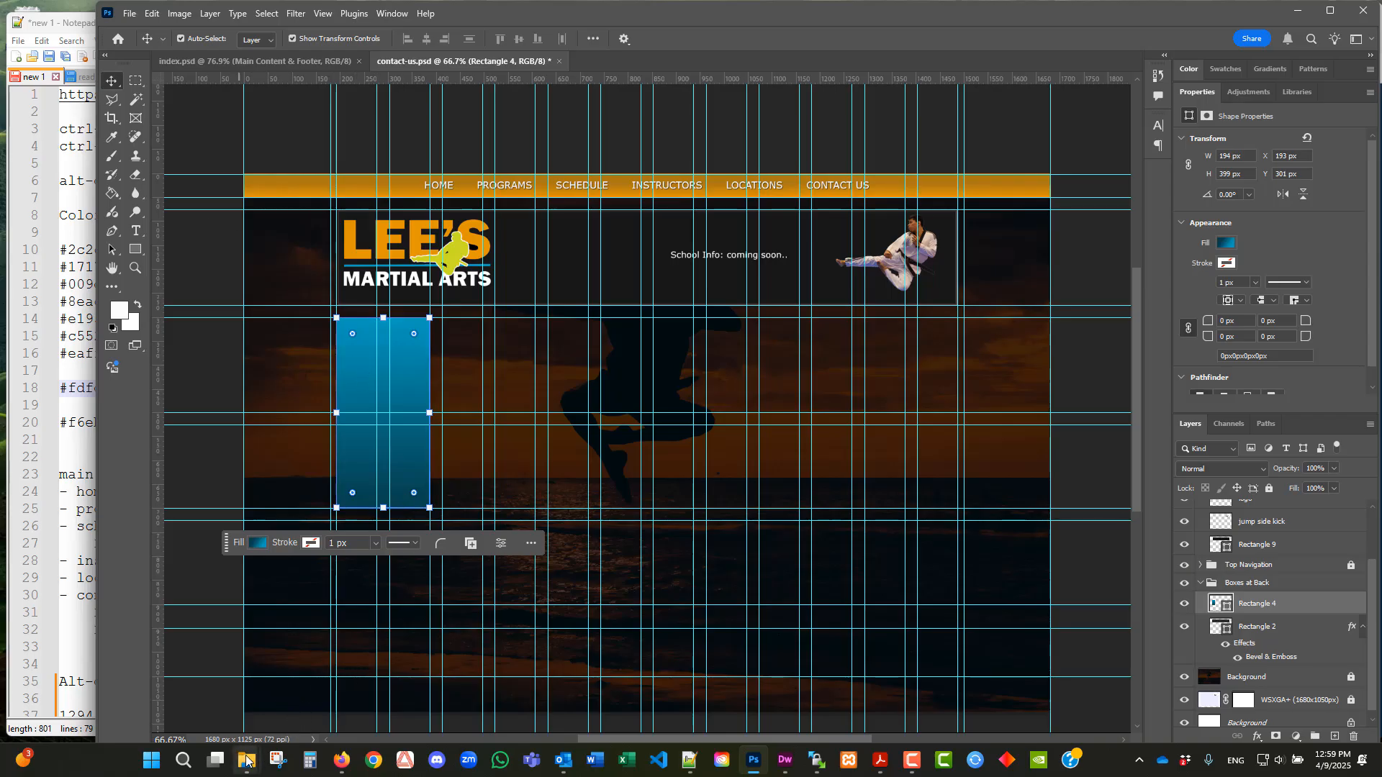
- Open the karate-stance photo with the sunset beach from the 14_photo_image_collection_1hr folder in Adobe Photoshop 2025
mouse_move(247, 760)
click(101, 680)
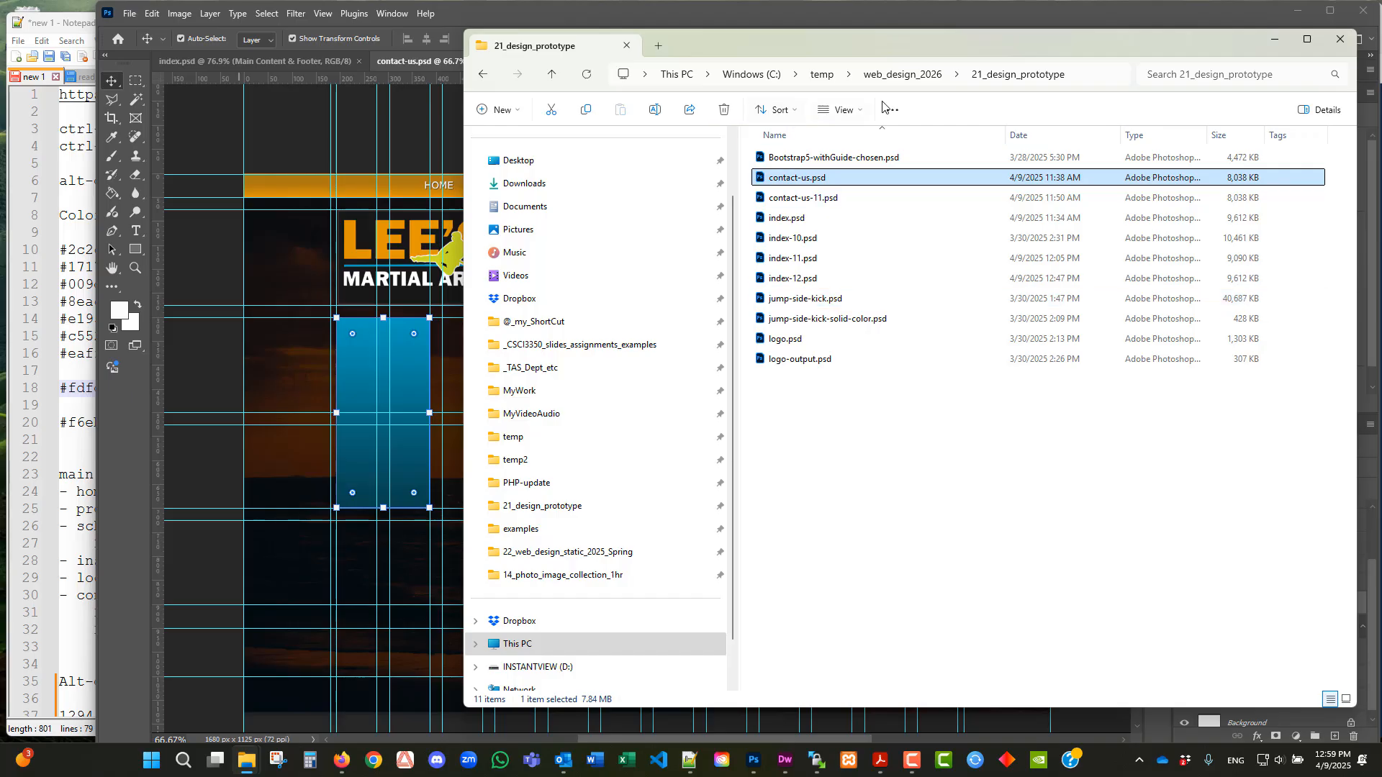
click(903, 74)
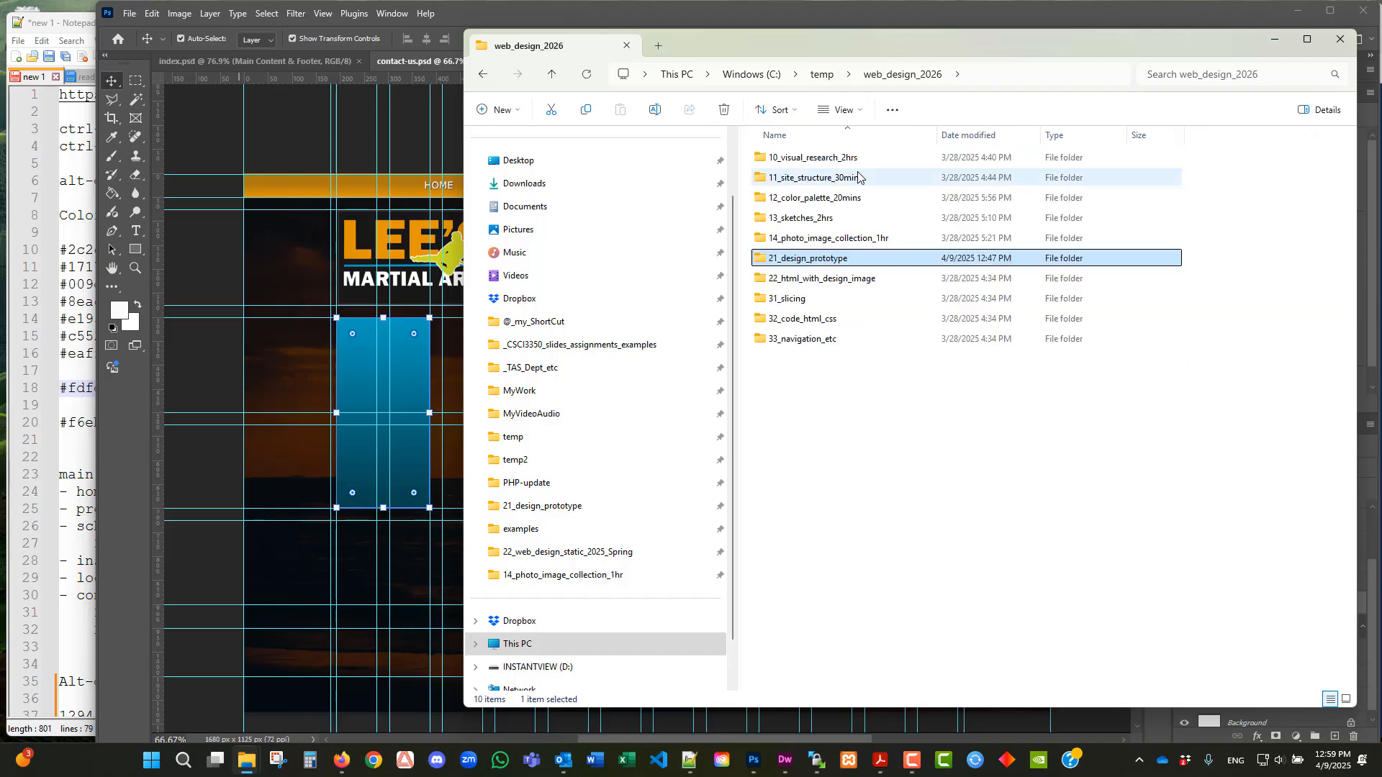
double_click(849, 245)
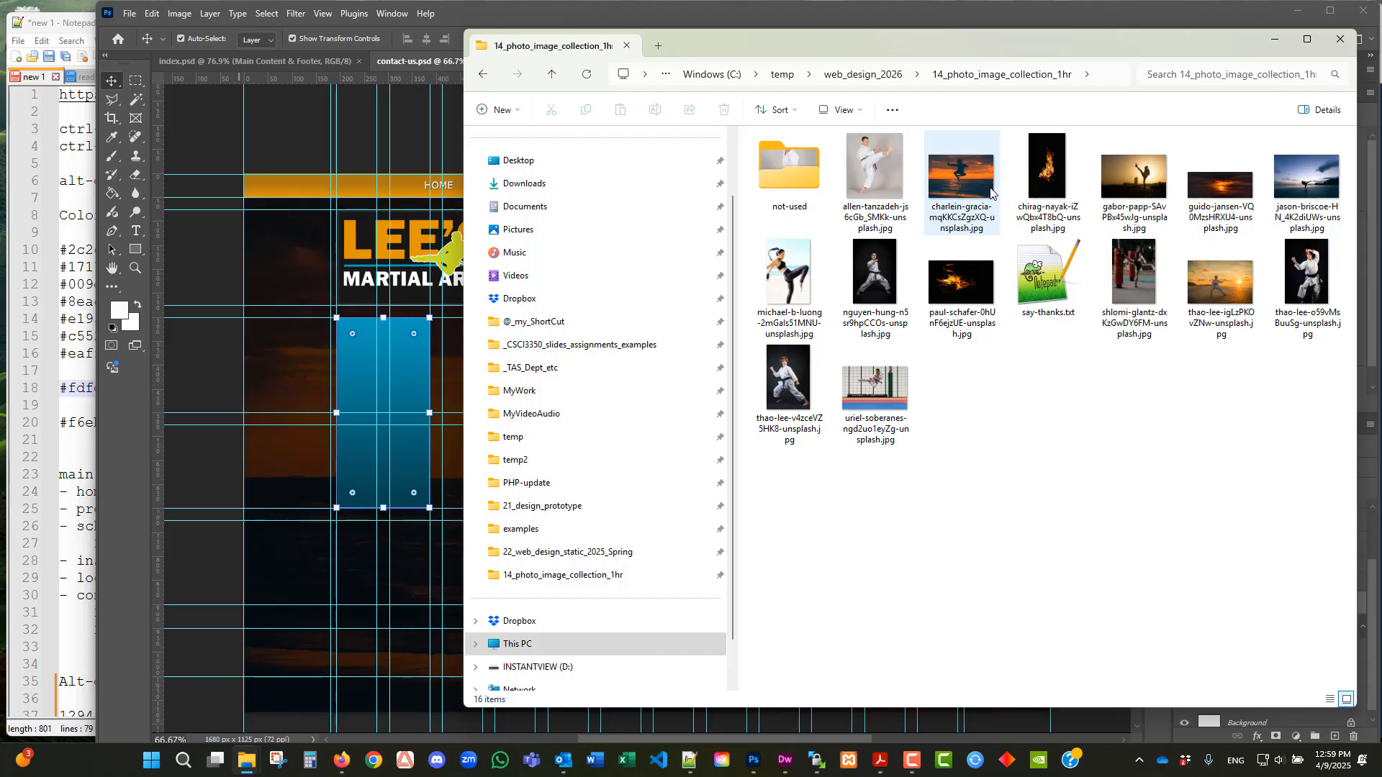
click(1198, 283)
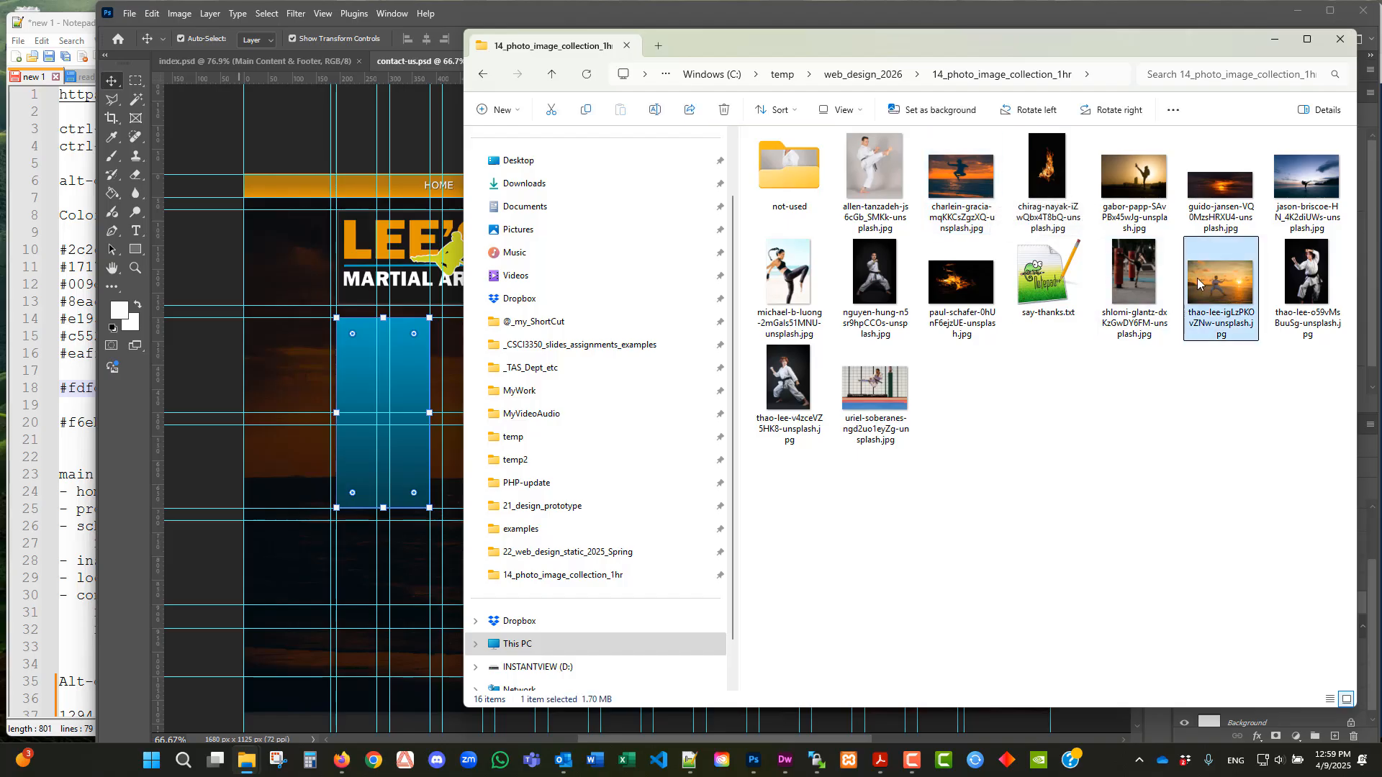
right_click(1198, 283)
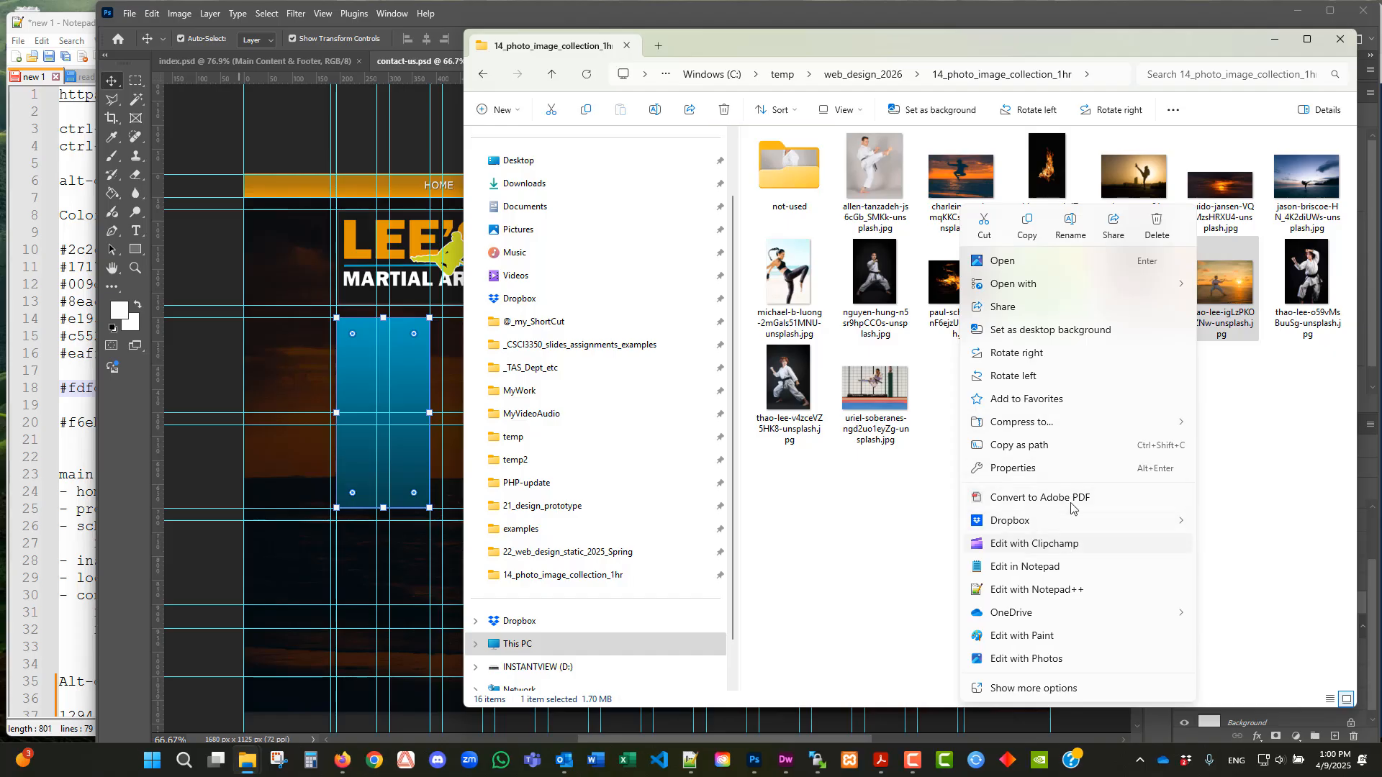
mouse_move(1034, 289)
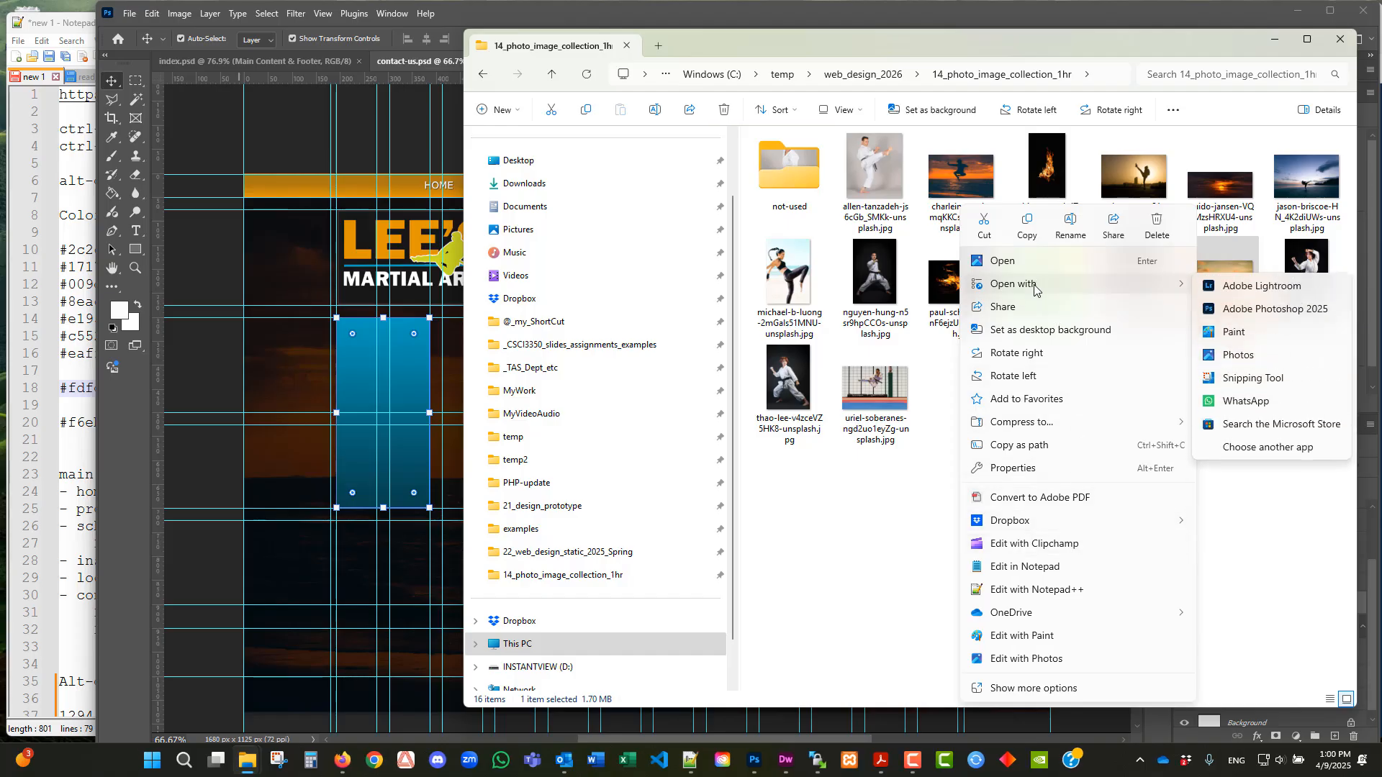
click(1252, 308)
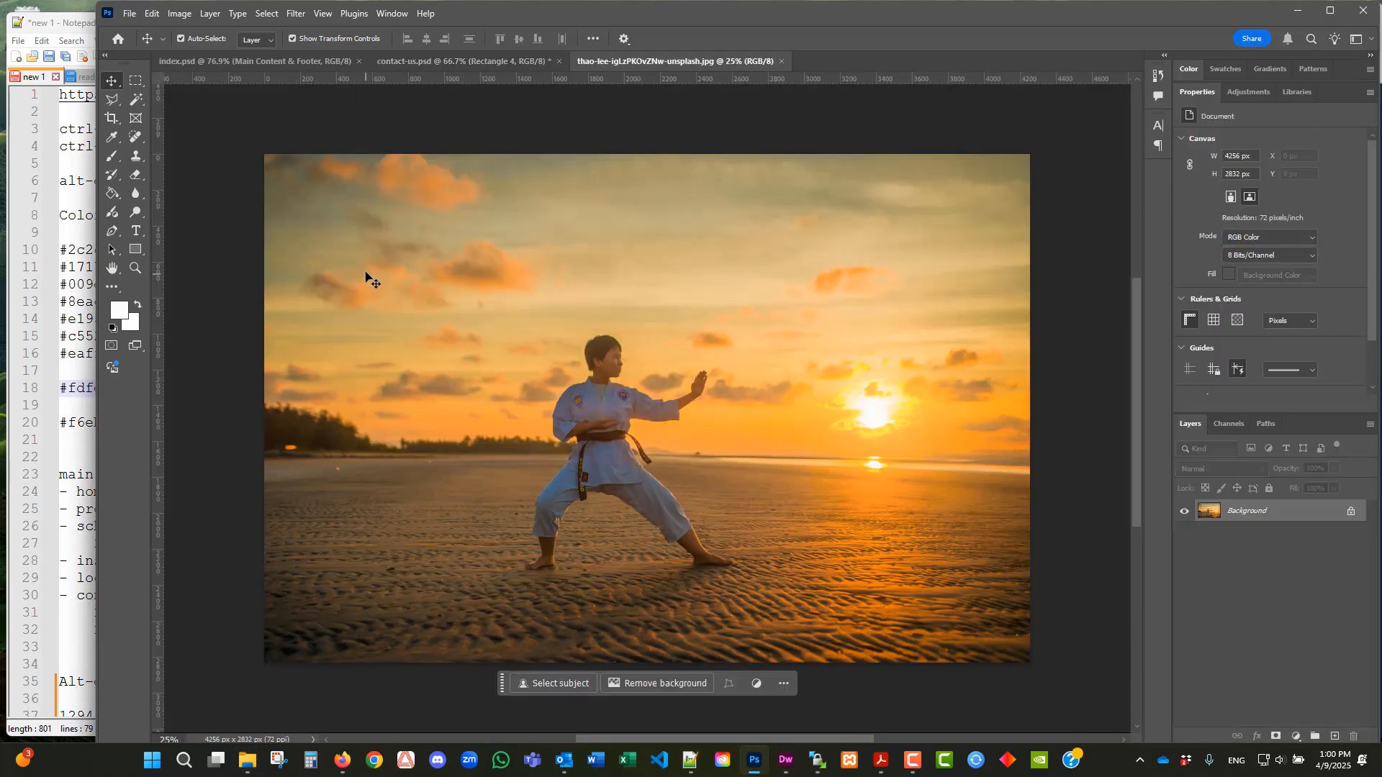
- Cut a rectangular area of about 1832 × 1700 px around the karate figure and close the photo without saving
click(137, 85)
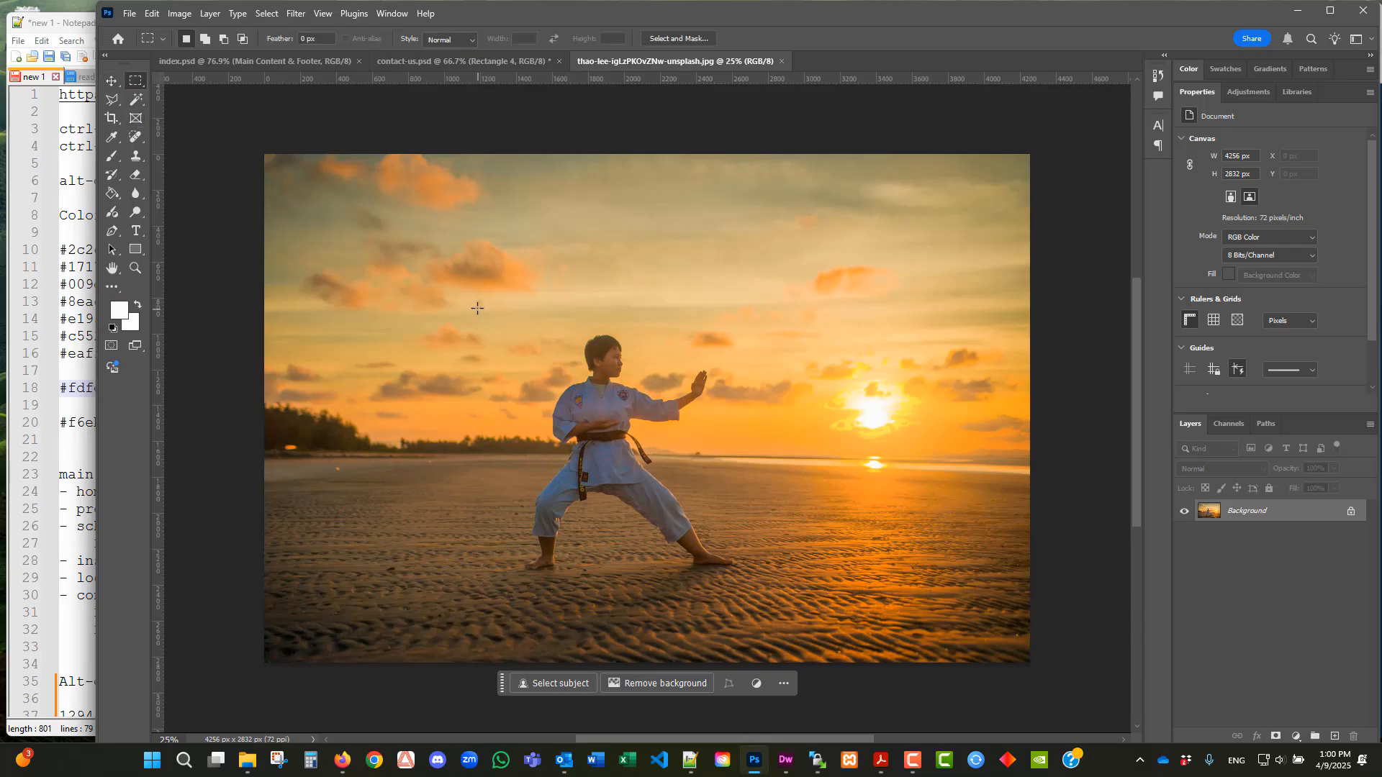
drag(477, 309, 806, 613)
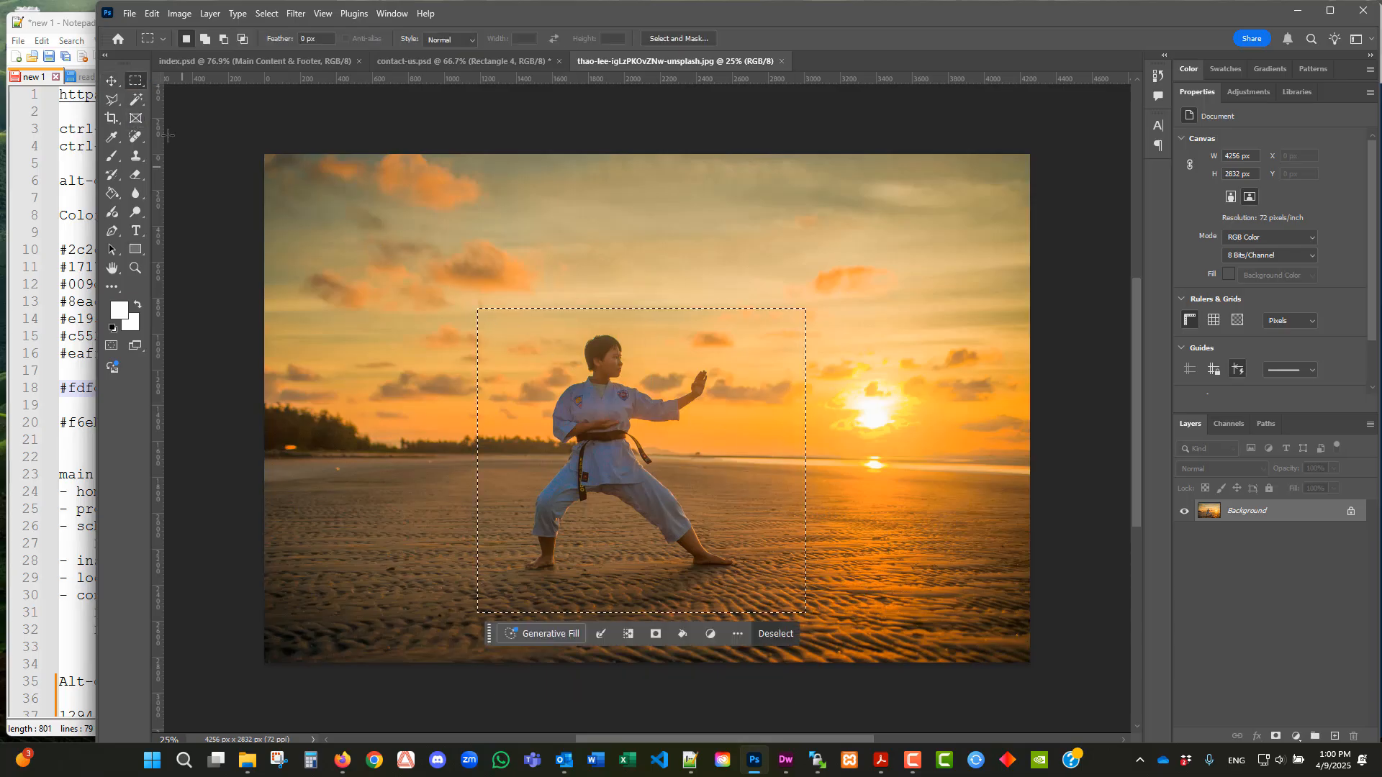
click(155, 16)
click(170, 101)
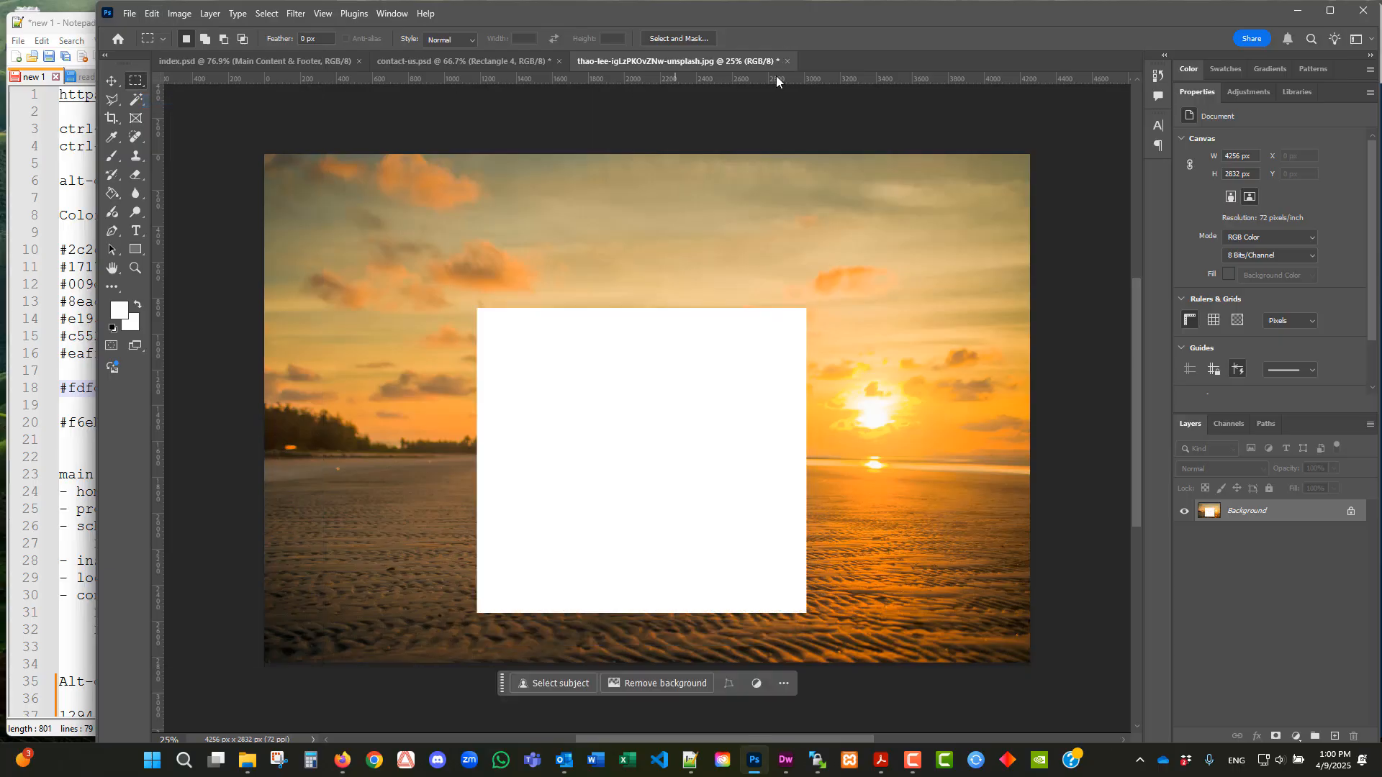
click(788, 60)
click(766, 296)
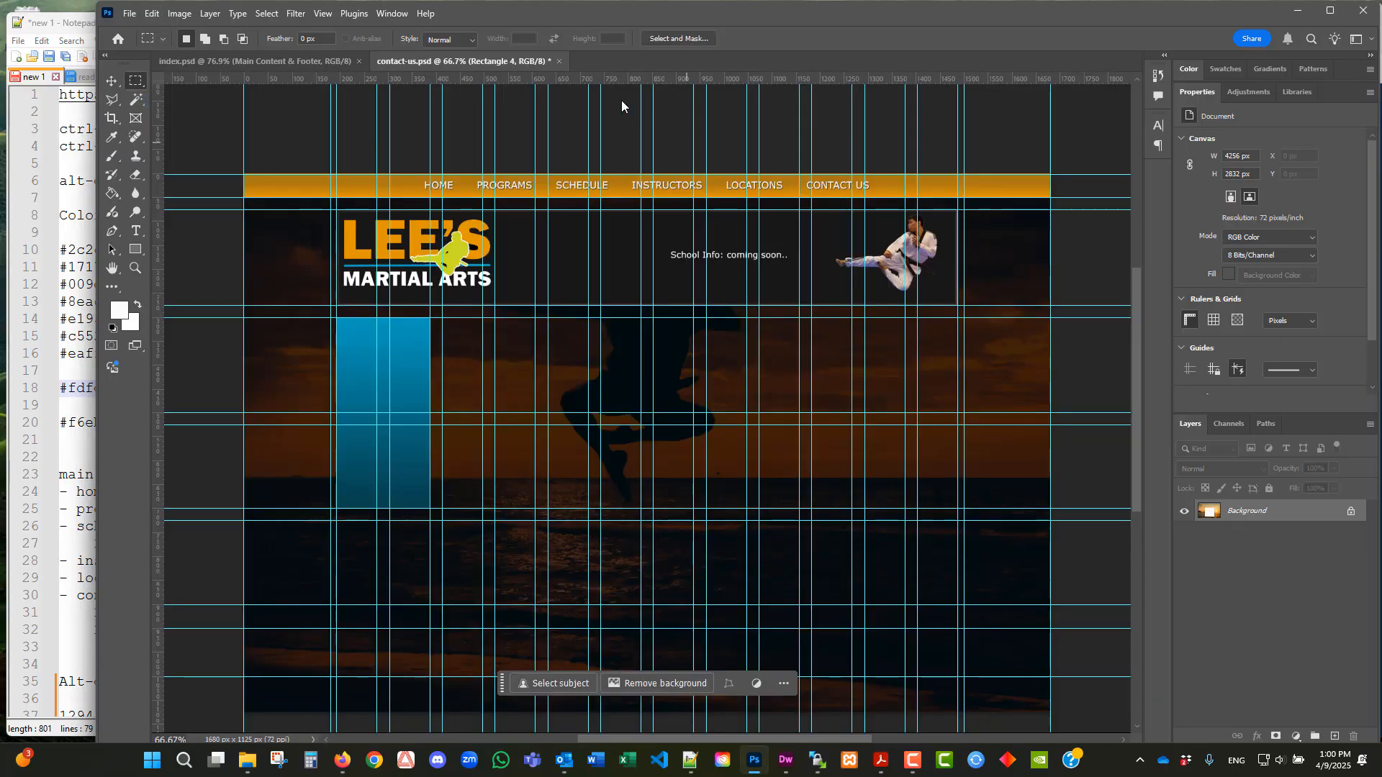
- Create a new document from the 1832 × 1700 px Clipboard preset at 72 ppi and paste the cut figure into it
click(130, 13)
click(151, 30)
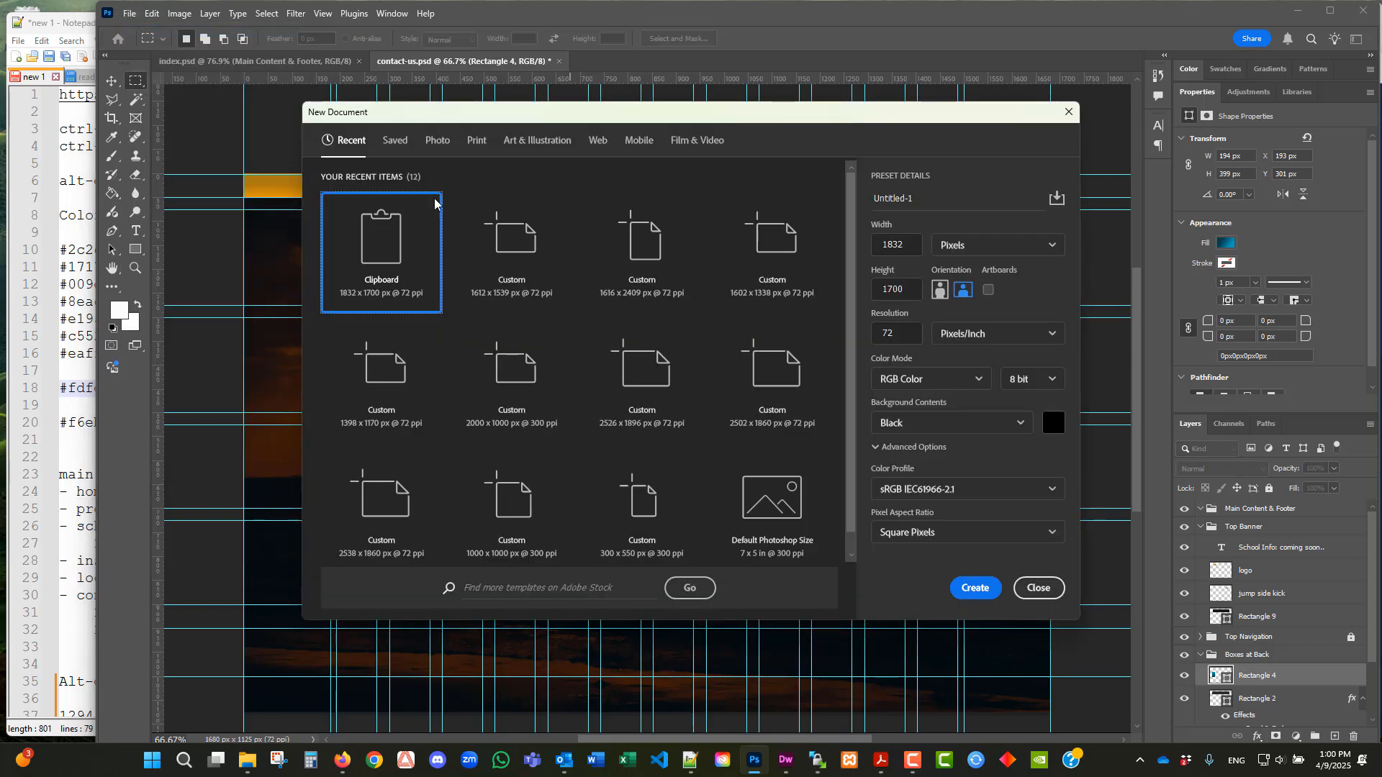
double_click(363, 249)
click(156, 15)
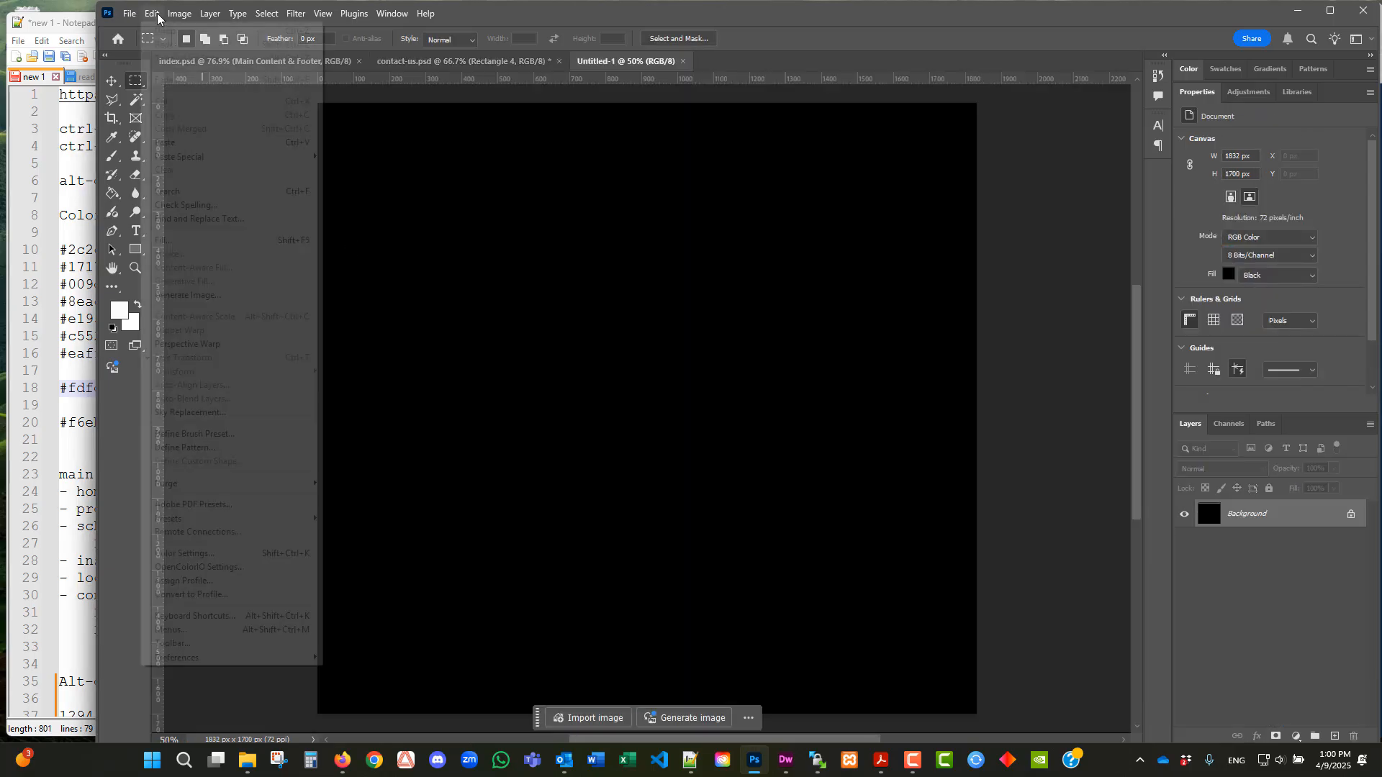
click(164, 142)
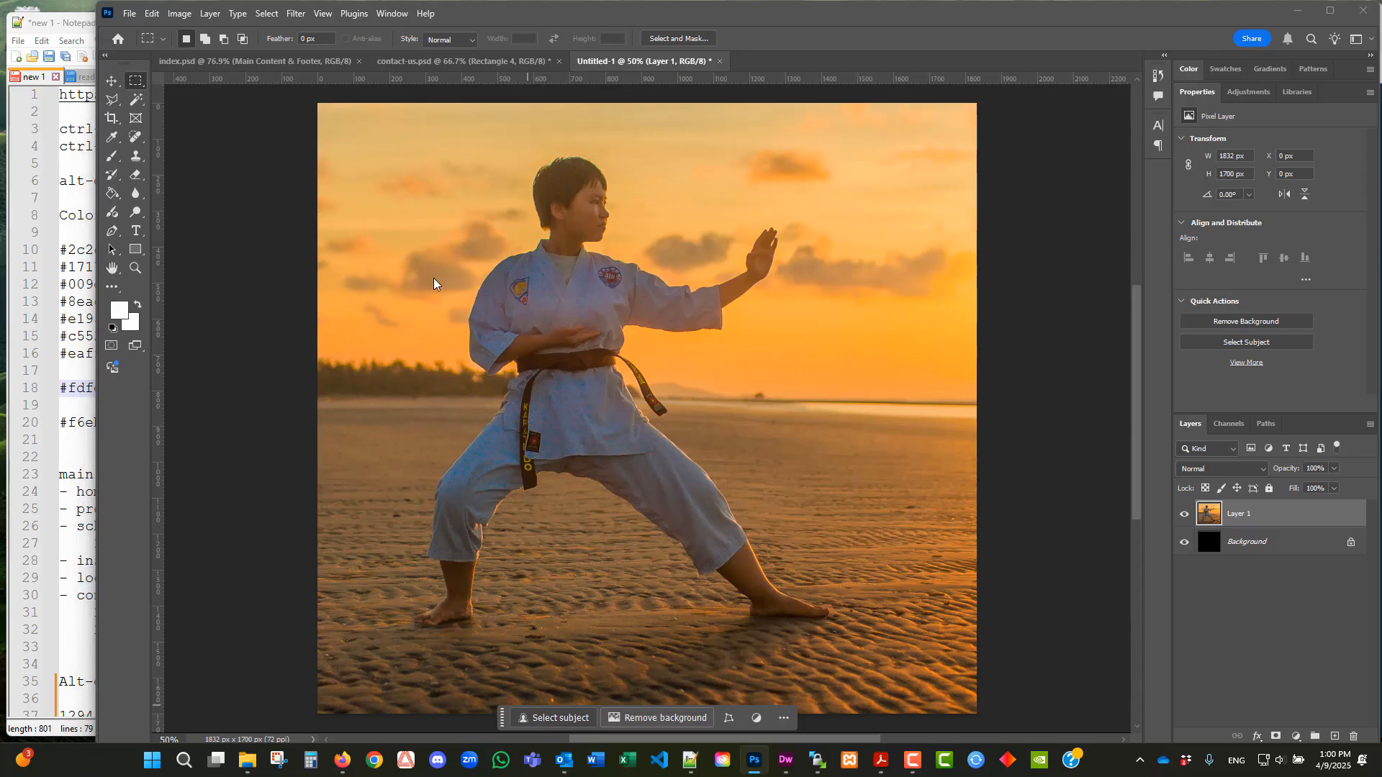
- Select the karate figure with Select Subject and set the foreground color to #f6ebeb from the color notes
click(156, 15)
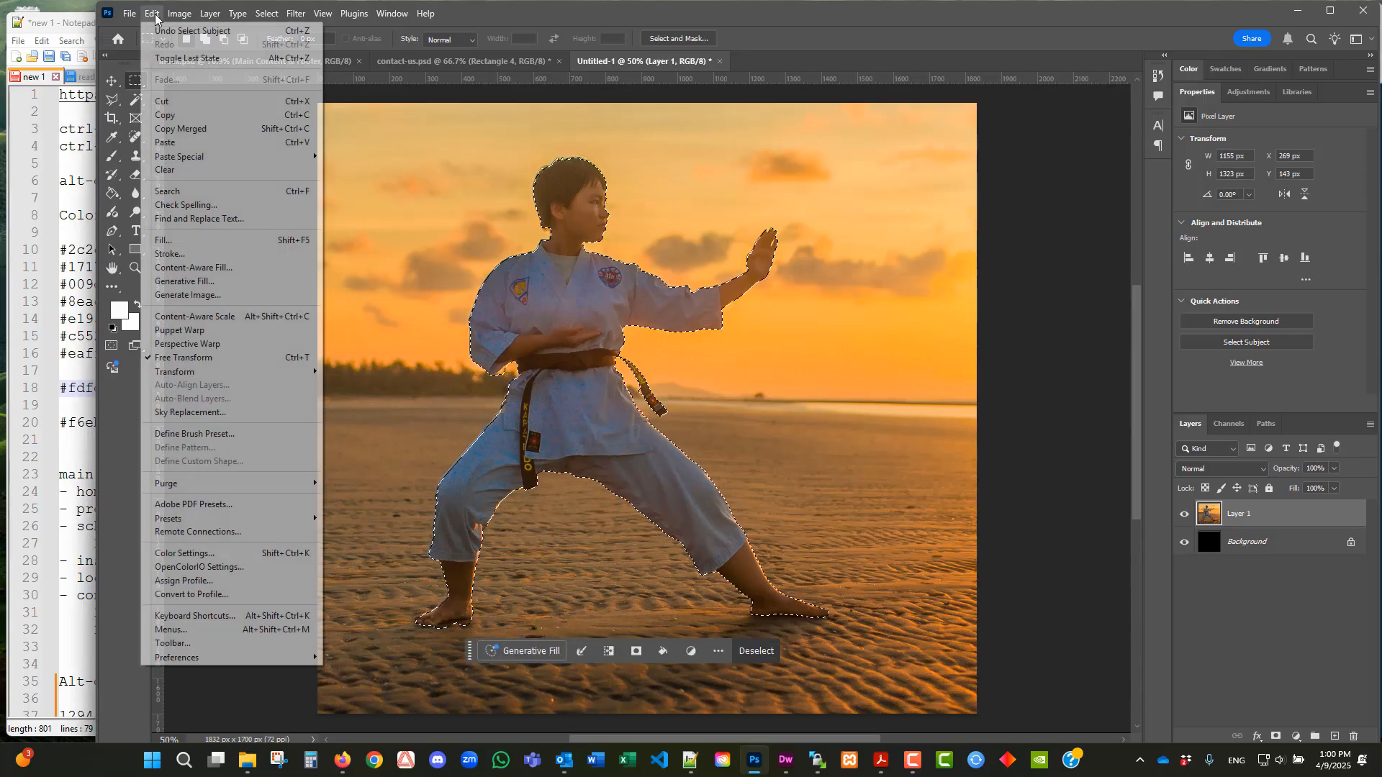
click(120, 316)
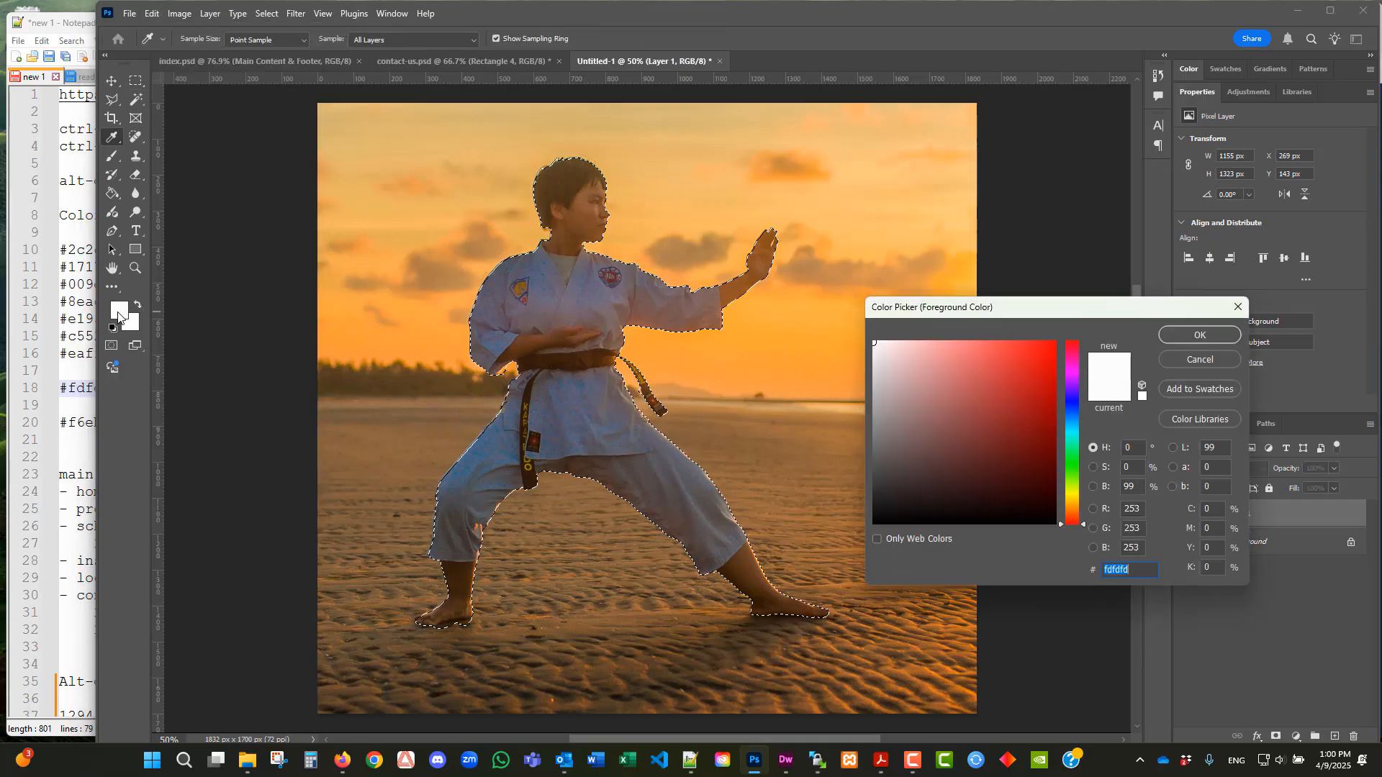
click(76, 457)
drag(120, 430, 38, 419)
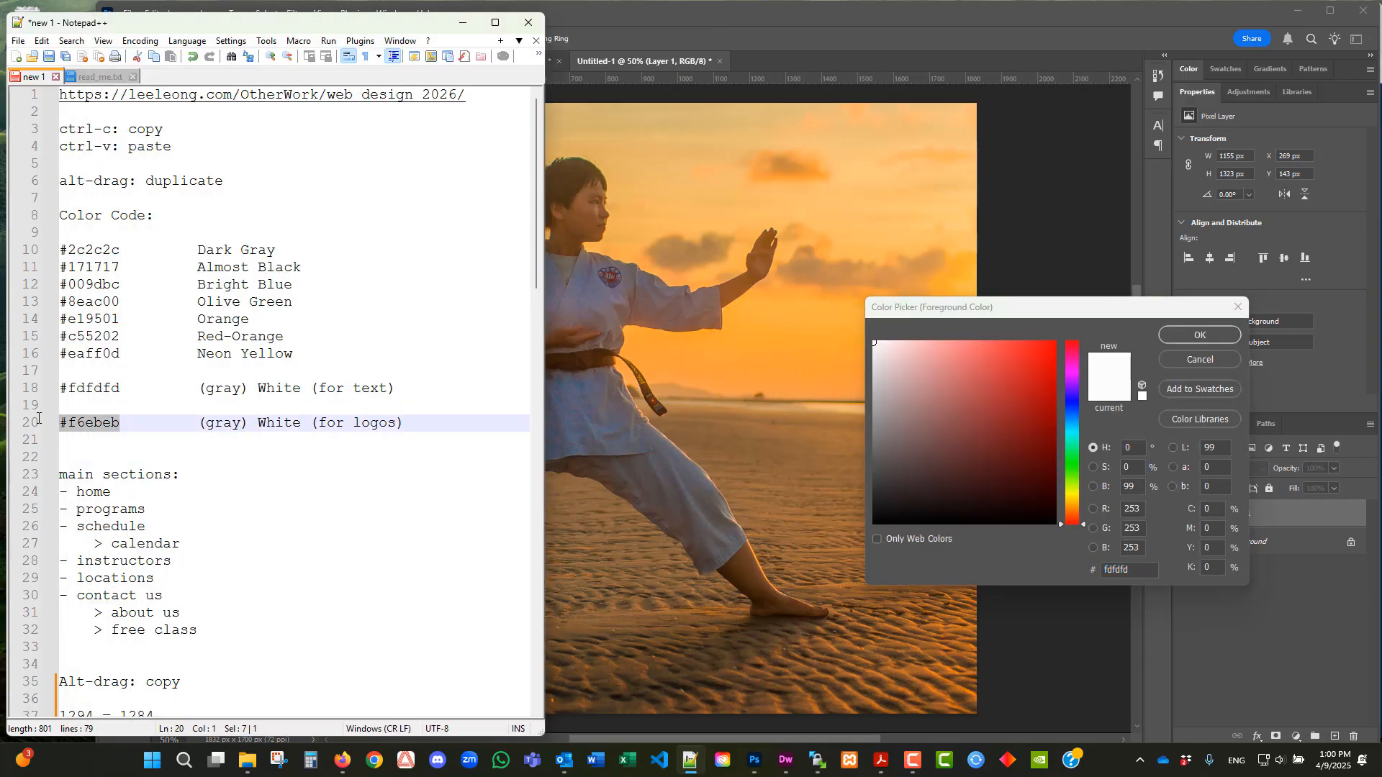
click(1109, 569)
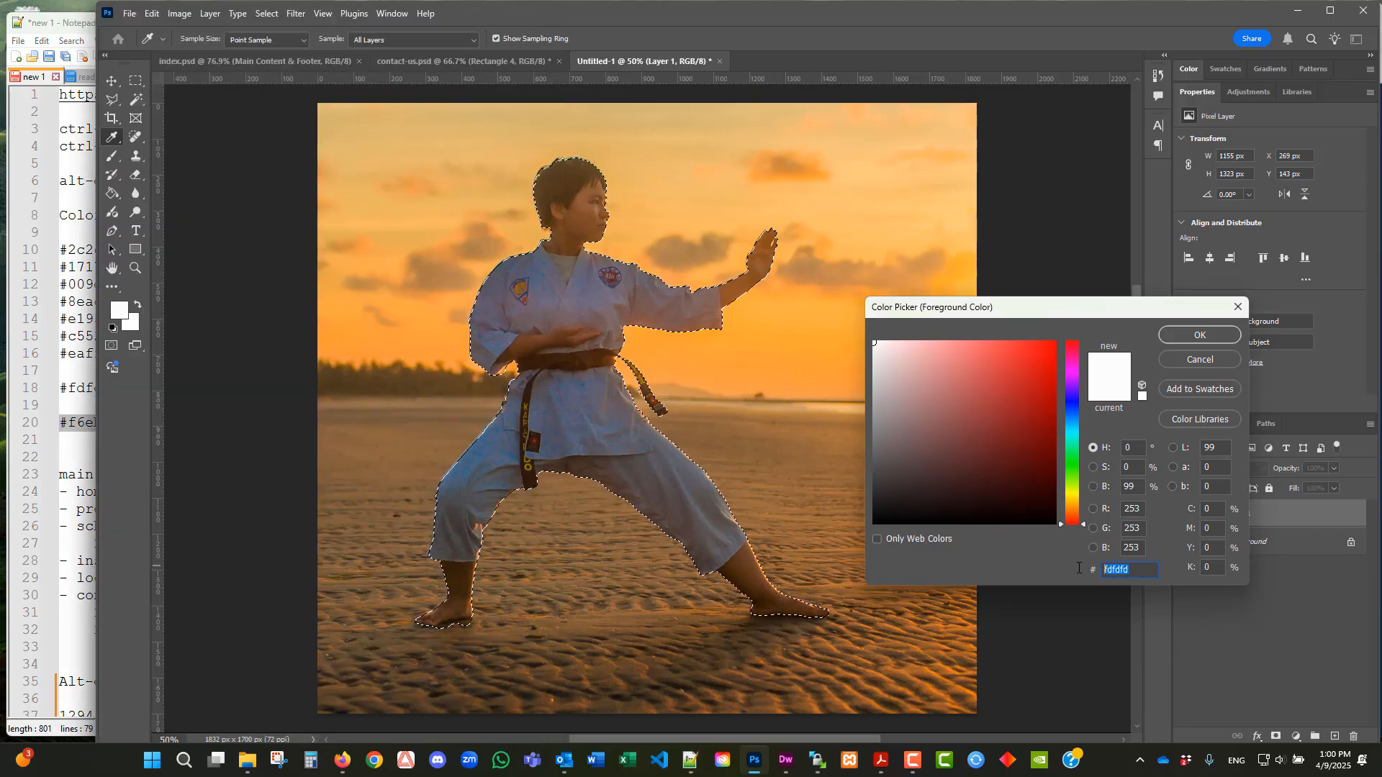
key(ctrl+v)
click(1177, 336)
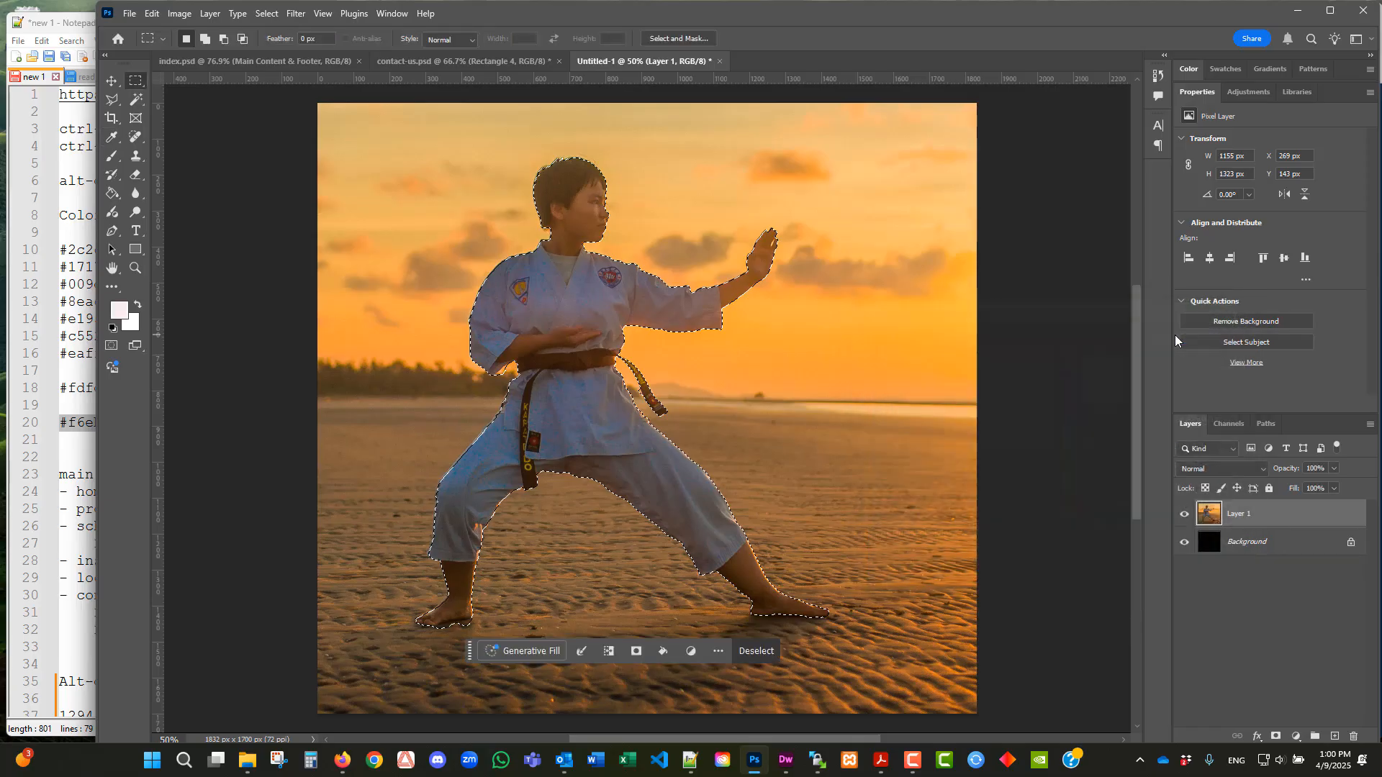
click(120, 310)
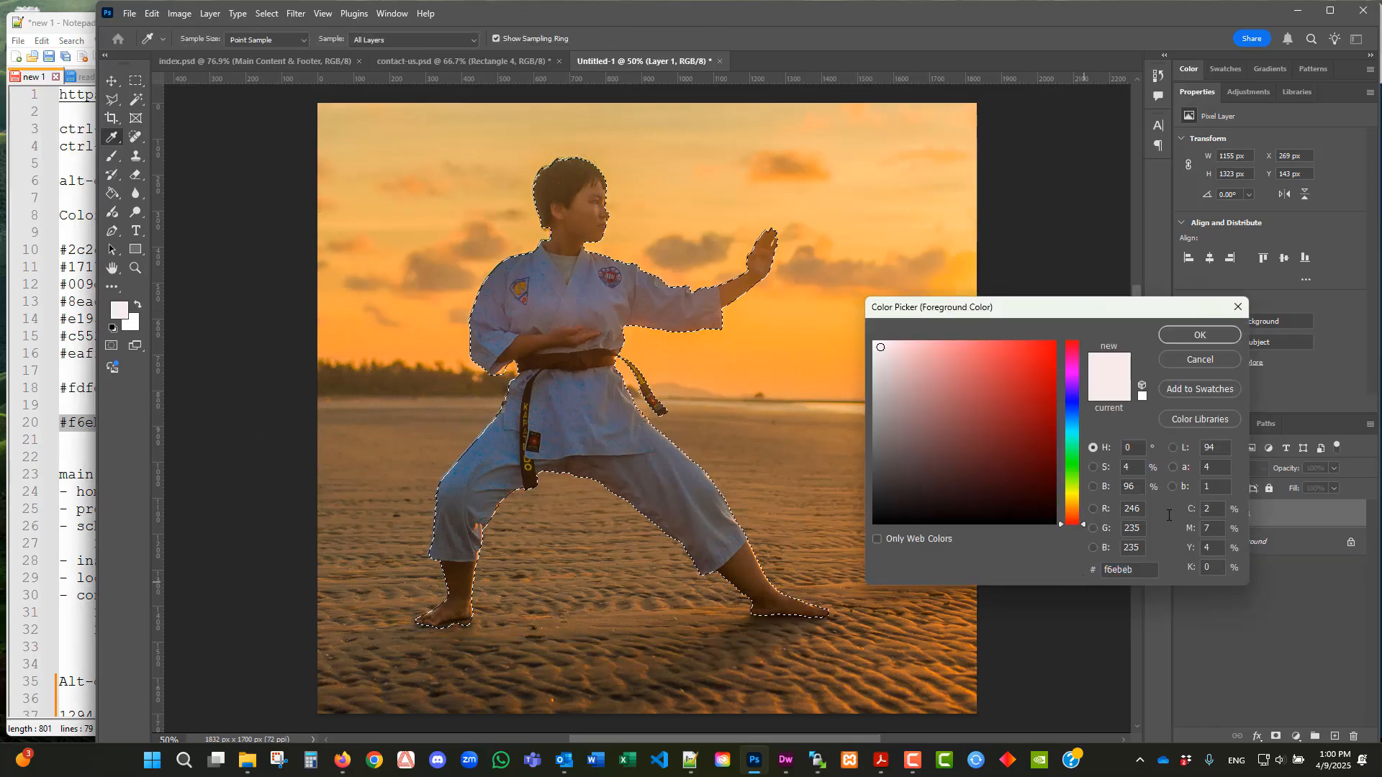
key(Return)
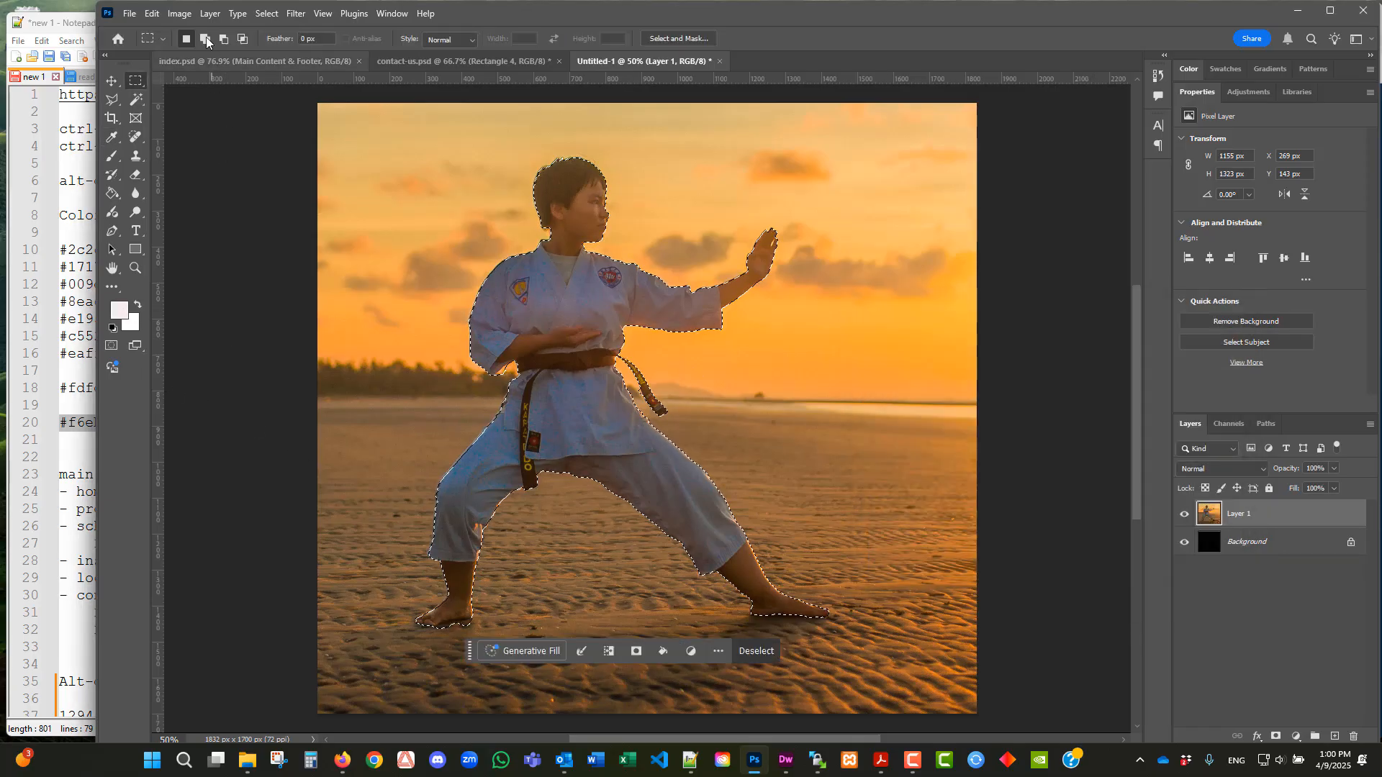
- Fill the selected karate figure with the foreground color in Normal mode at 100% opacity
click(151, 15)
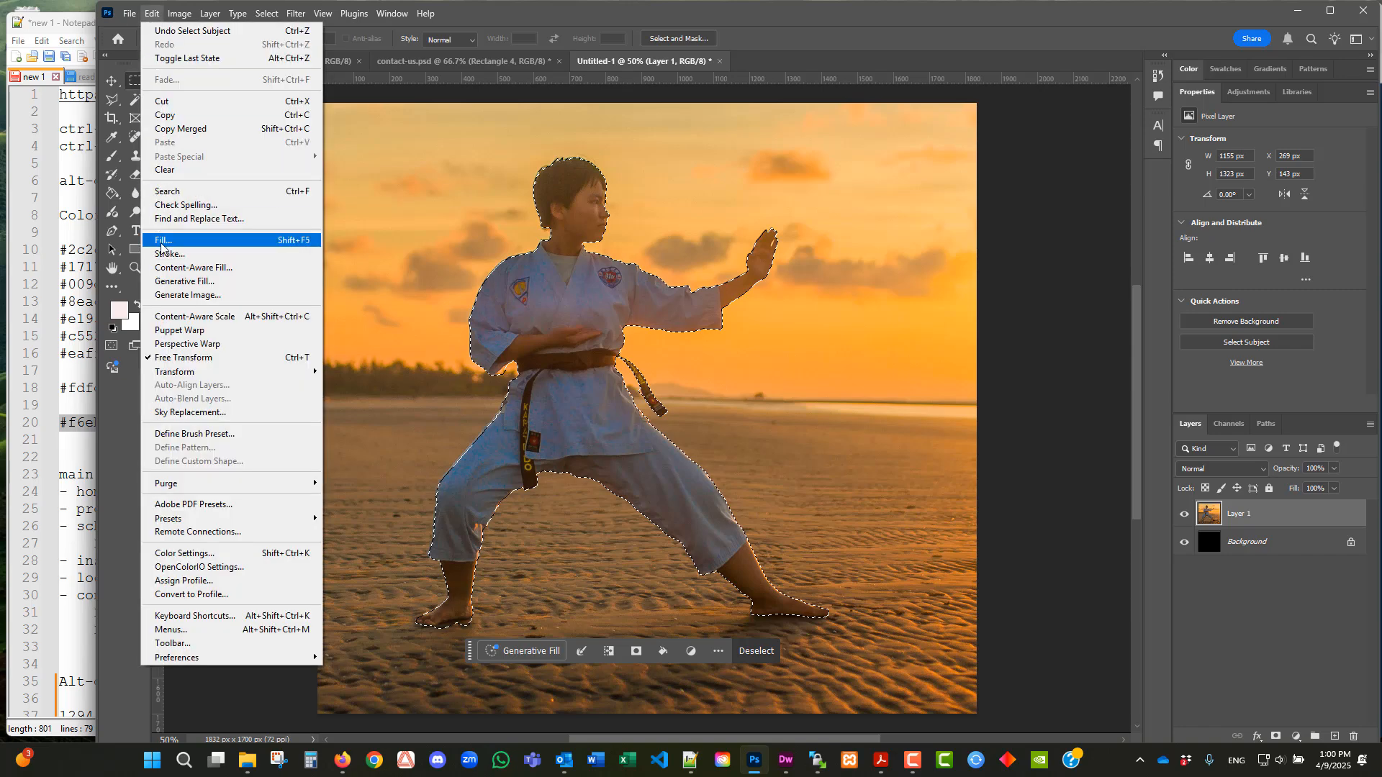
click(163, 240)
click(782, 191)
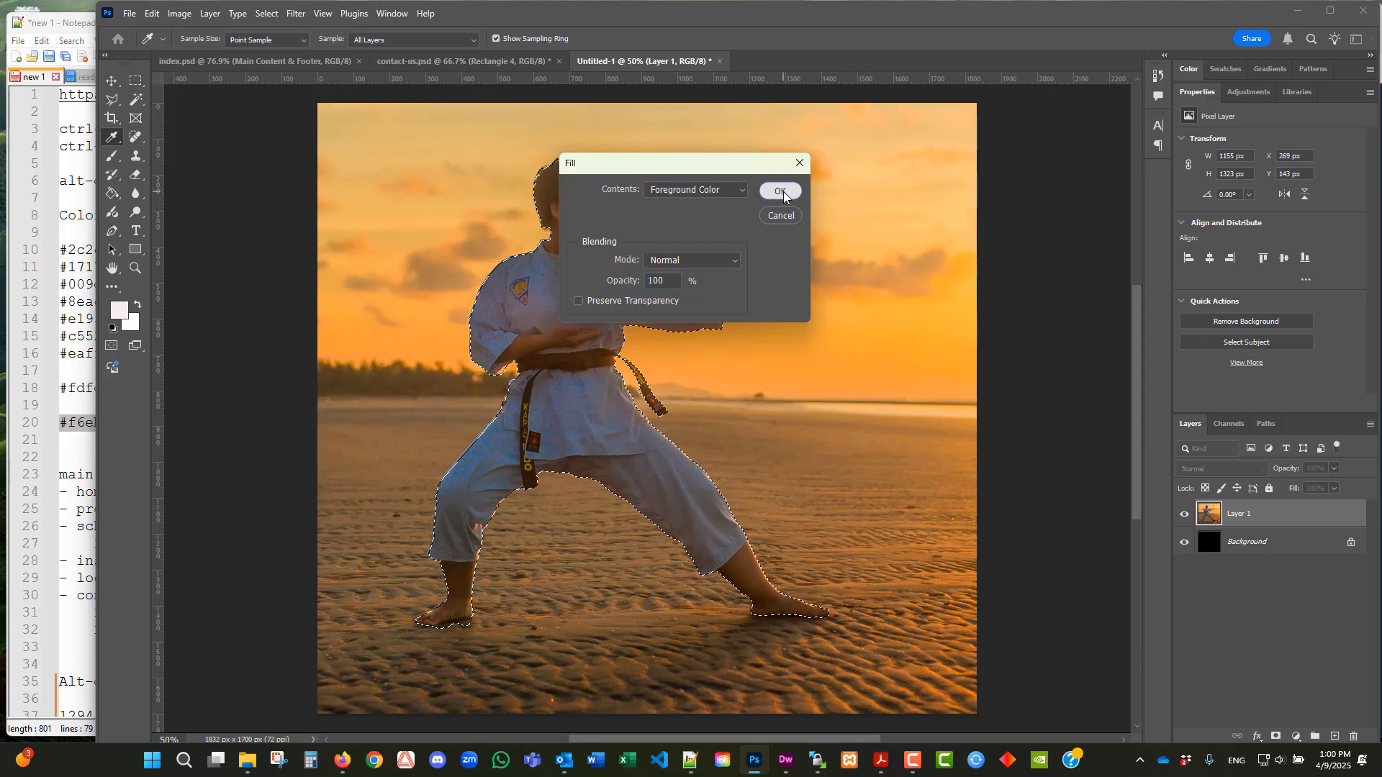
- Copy the filled silhouette into contact-us.psd above Rectangle 4 and activate the Move tool
click(152, 13)
click(167, 116)
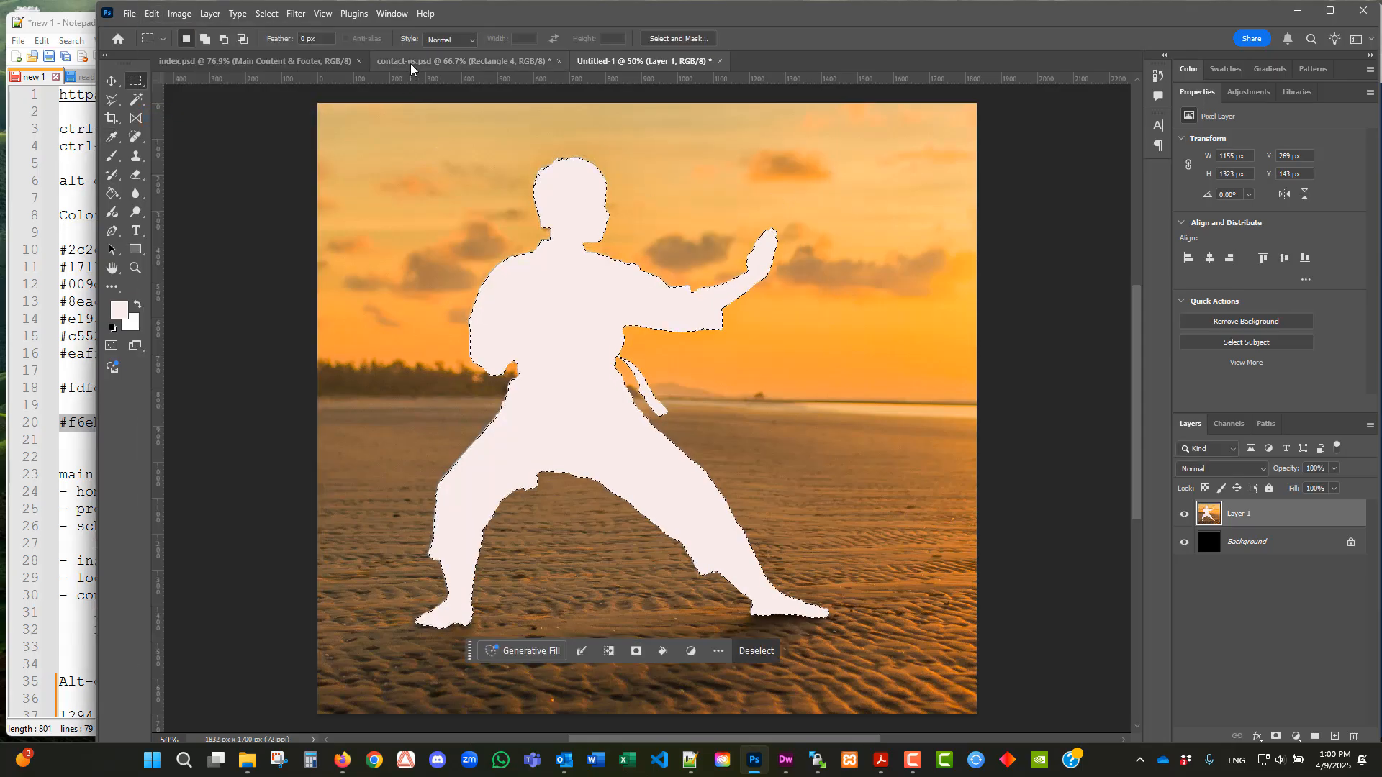
click(411, 62)
click(152, 14)
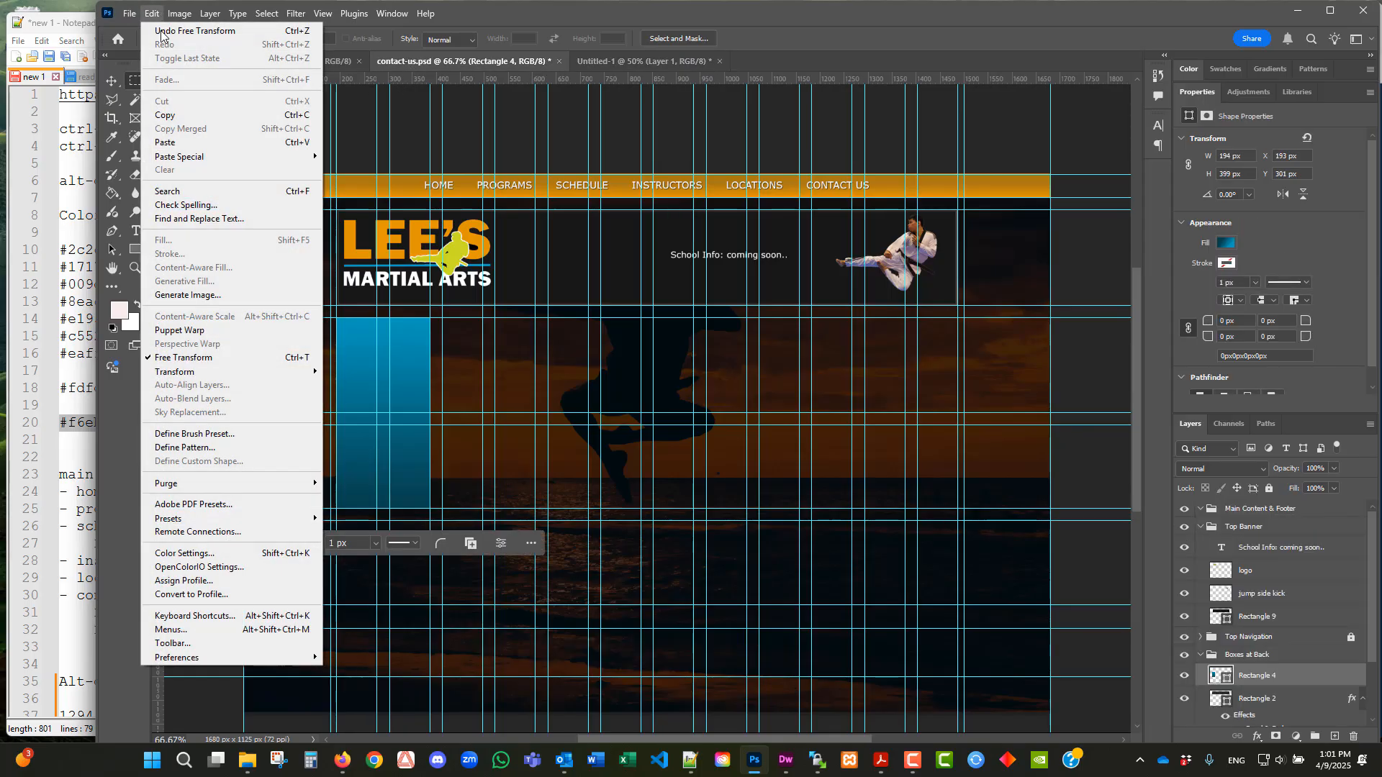
click(168, 143)
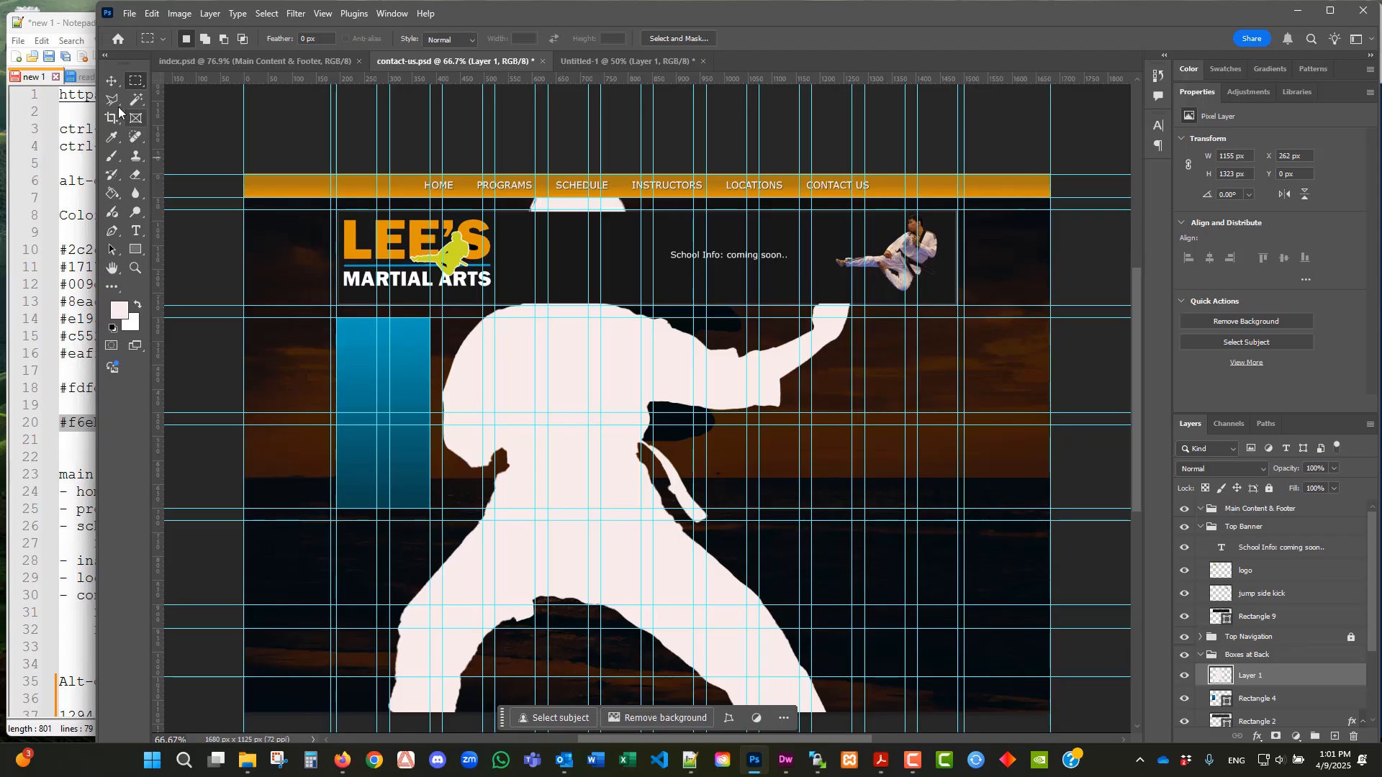
click(117, 84)
scroll(798, 400, down, 3)
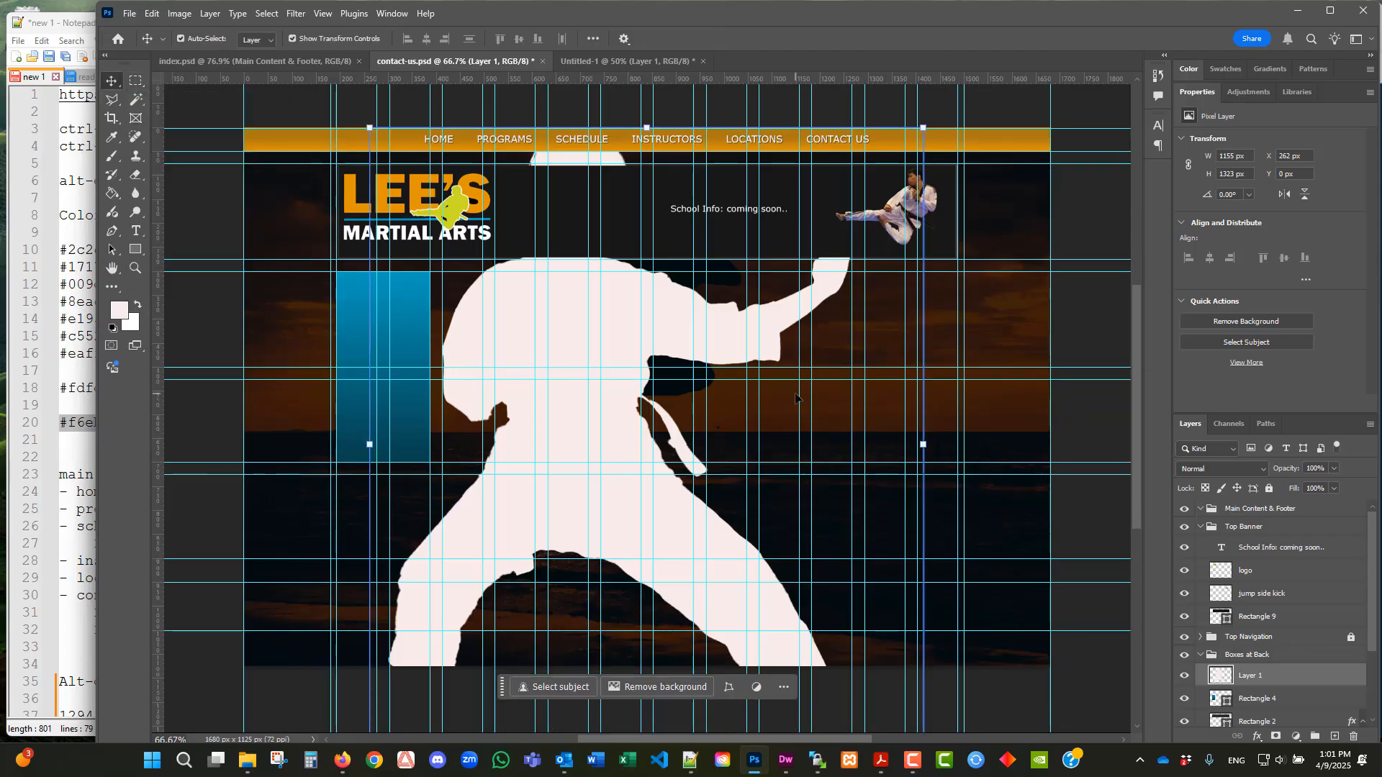
scroll(799, 401, down, 1)
drag(926, 655, 560, 404)
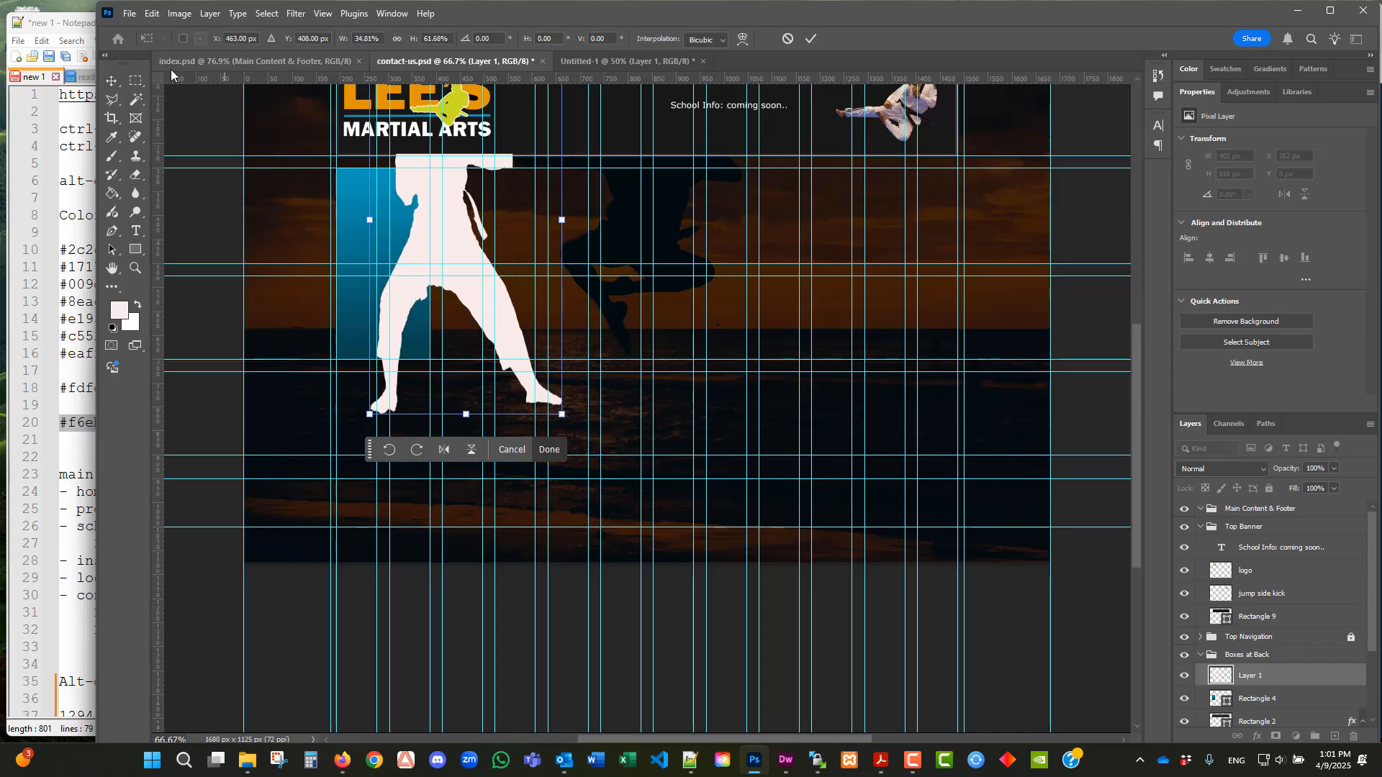
click(152, 13)
click(173, 30)
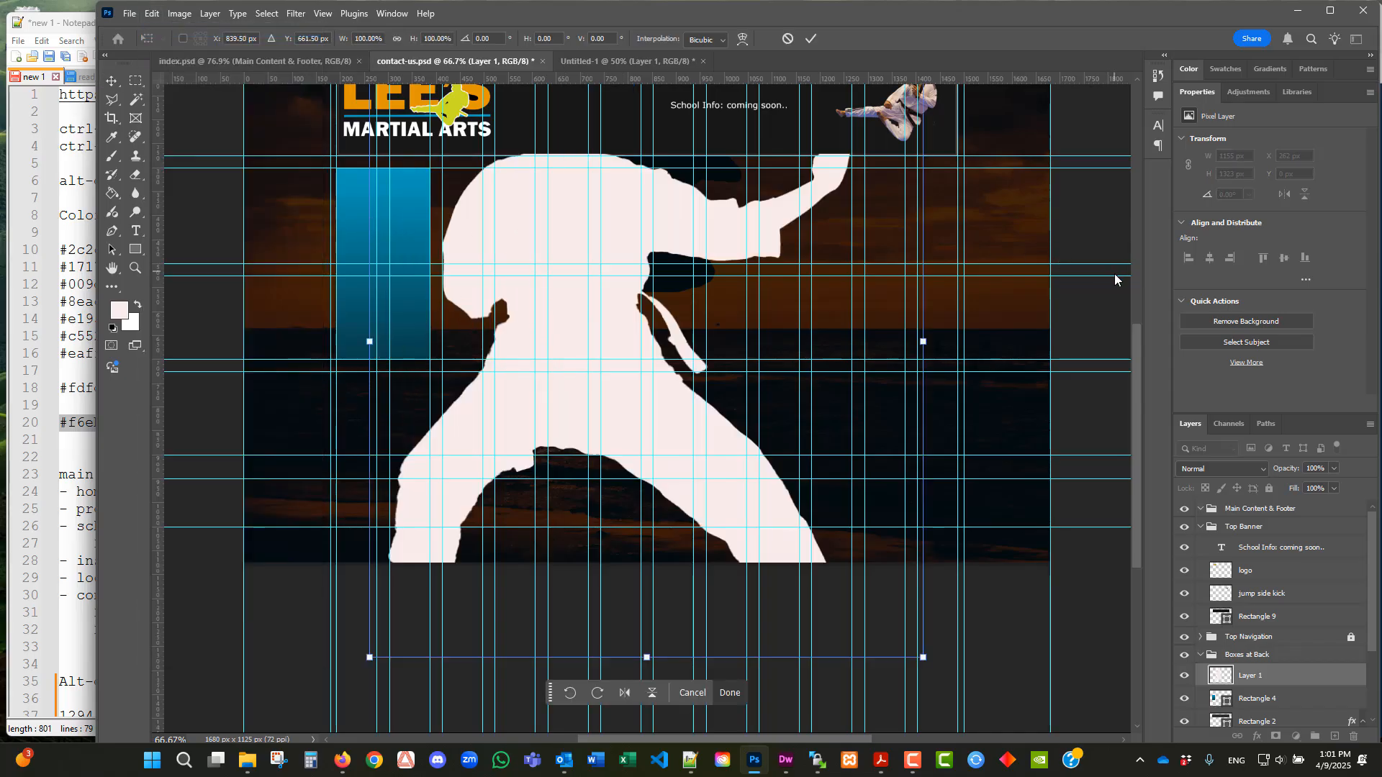
- Scale the white silhouette to about 132 × 151 px and place it in the upper part of the blue box
click(398, 41)
drag(924, 657, 586, 377)
scroll(586, 377, up, 4)
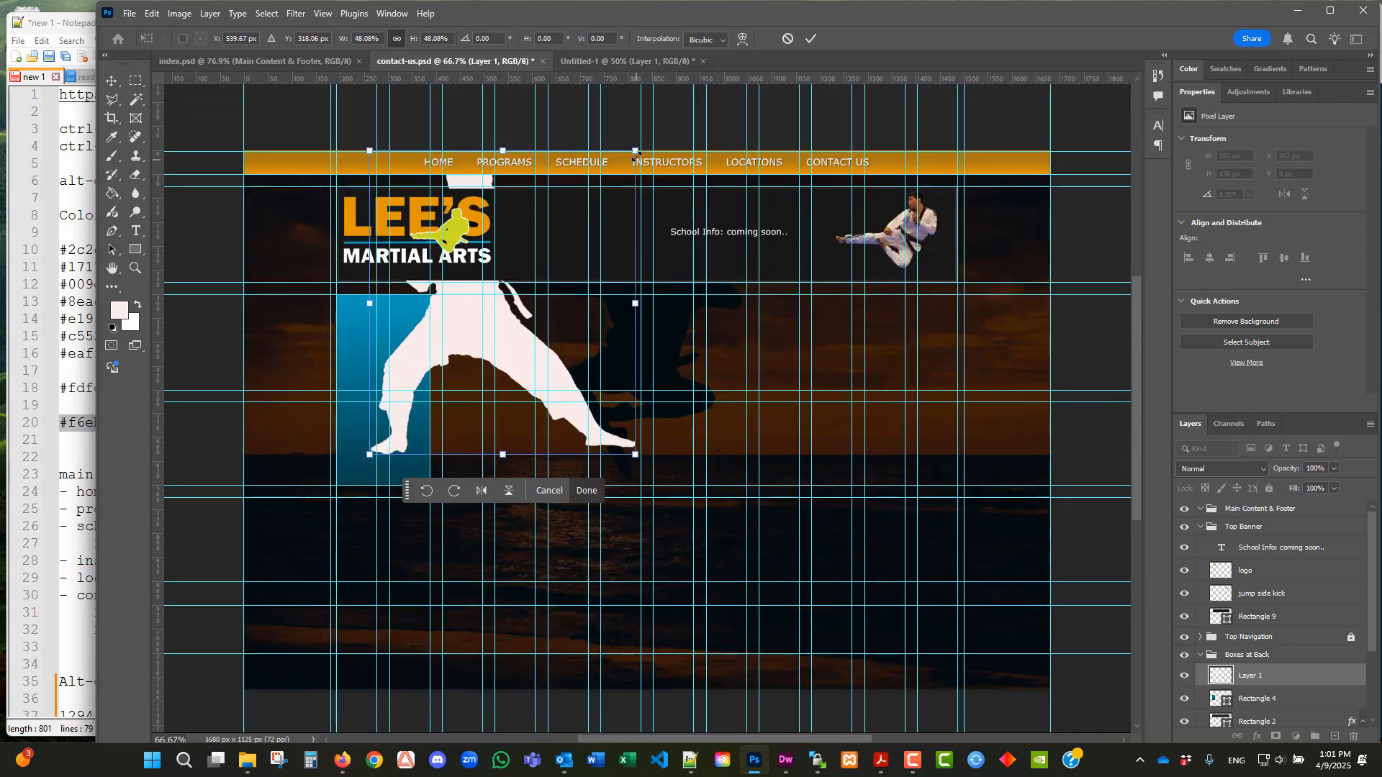
drag(635, 152, 417, 377)
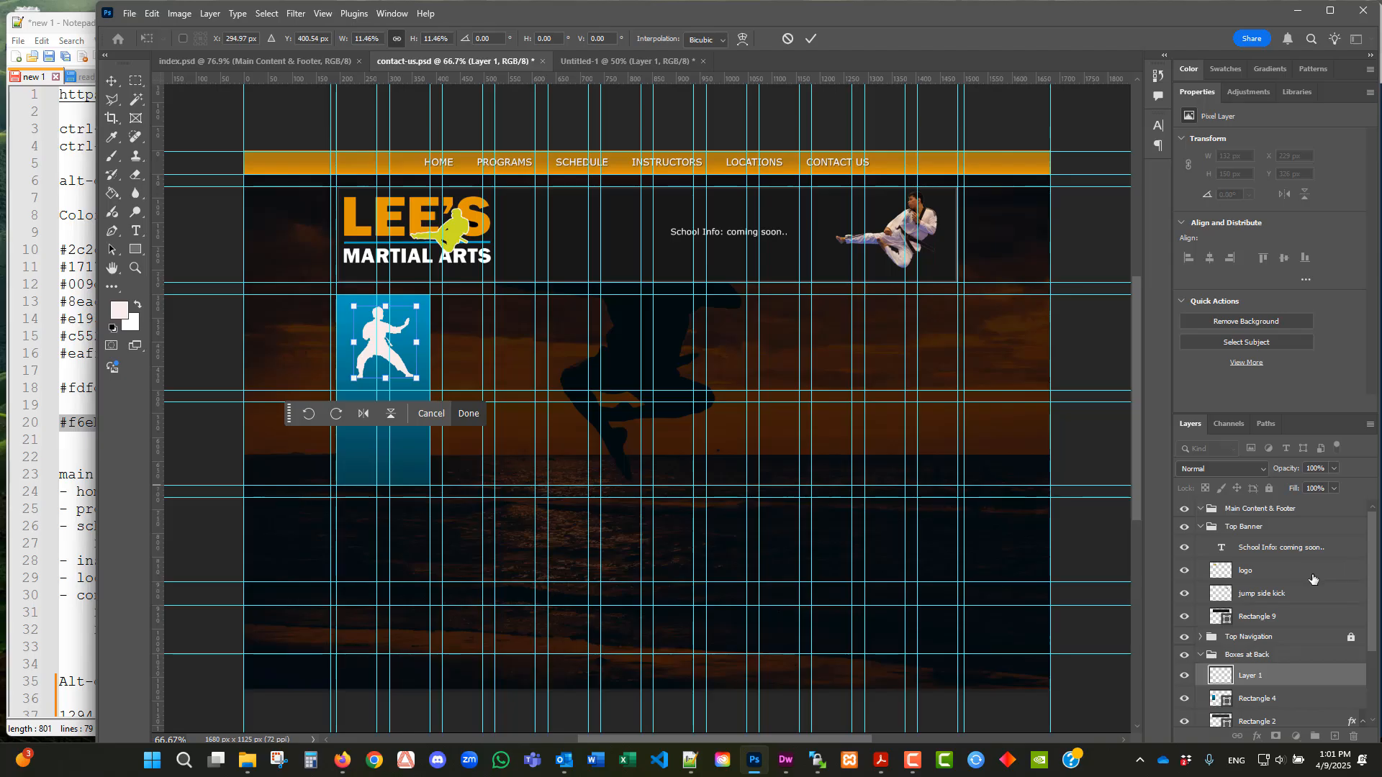
- Apply the silhouette's transform and rename its layer as Kick 1
scroll(1258, 620, down, 1)
double_click(1258, 619)
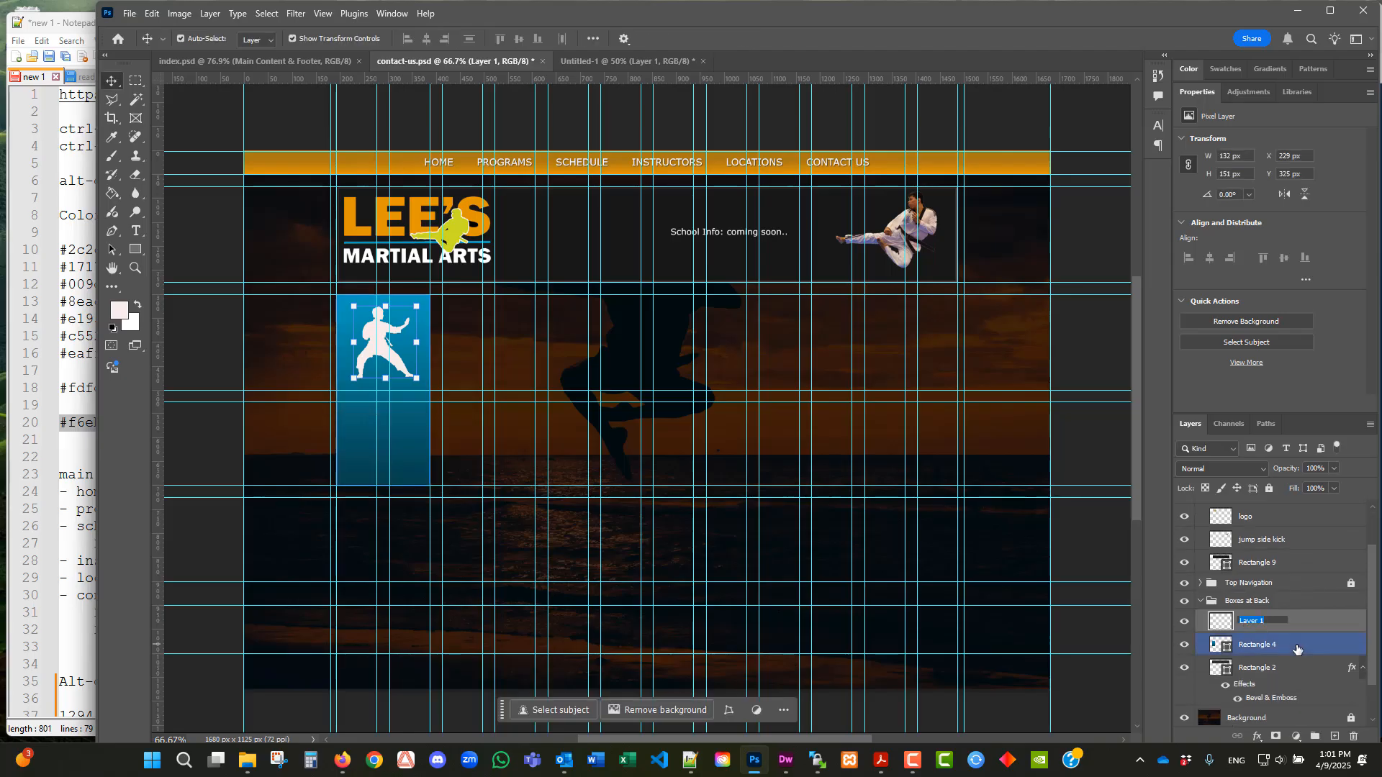
text(Kick 1)
key(Return)
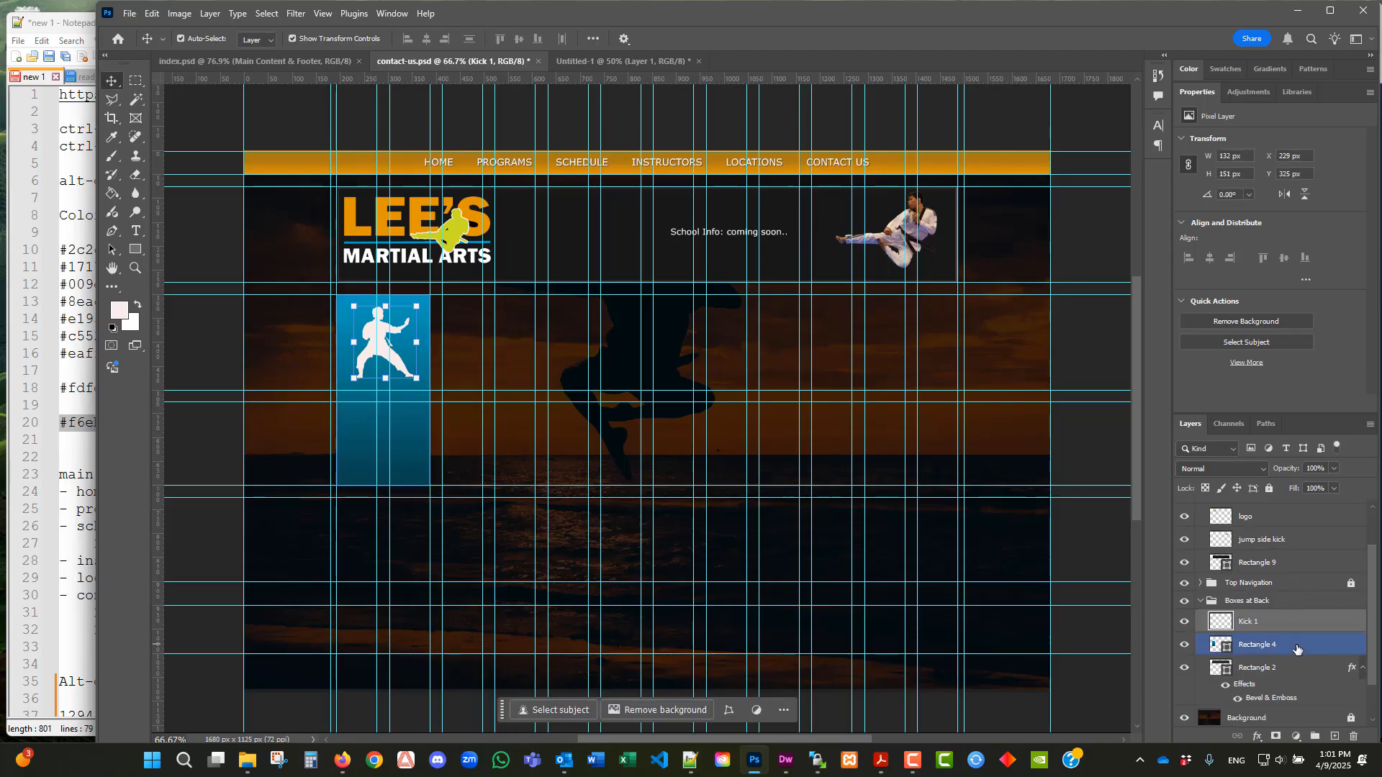
- Add a Drop Shadow to the Kick 1 layer with Multiply blending, 75% opacity, 135° angle and 2 px distance and size
click(1258, 737)
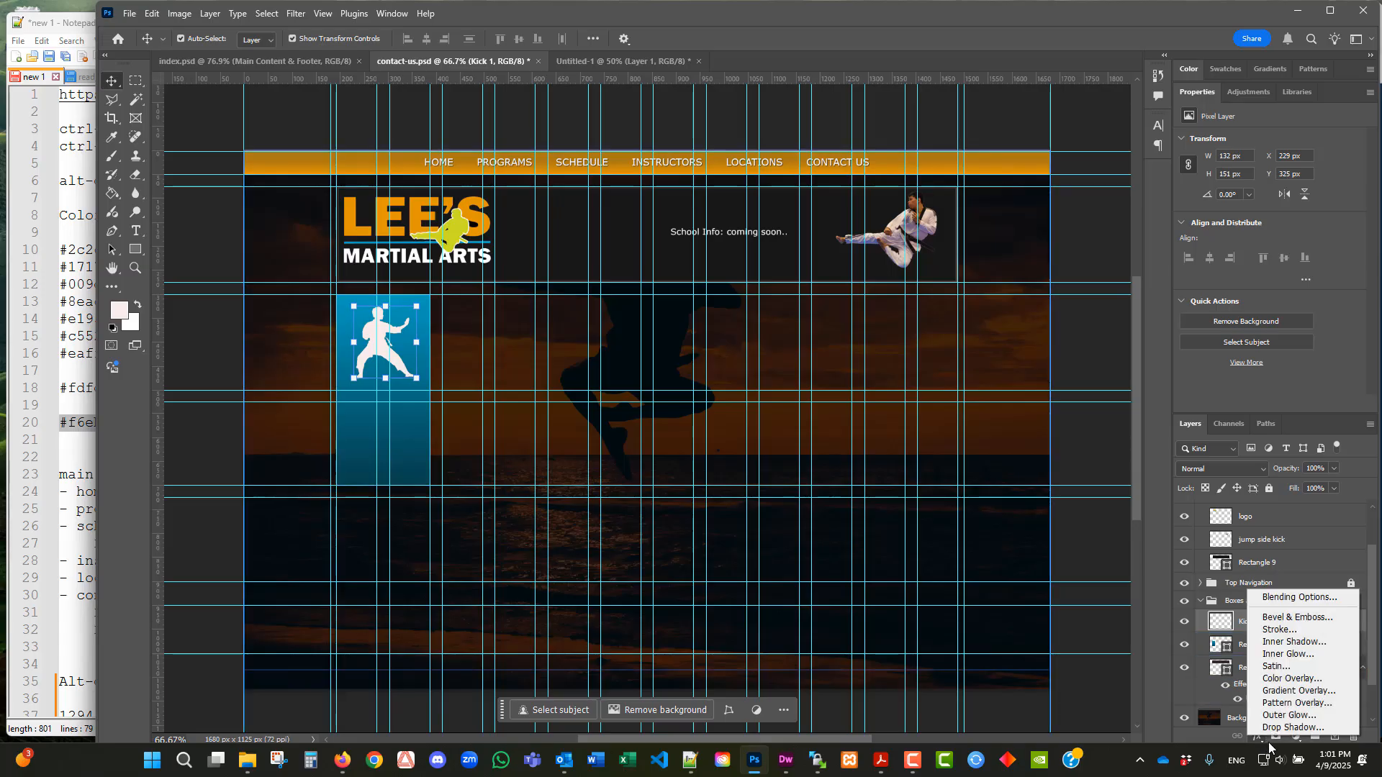
click(1293, 727)
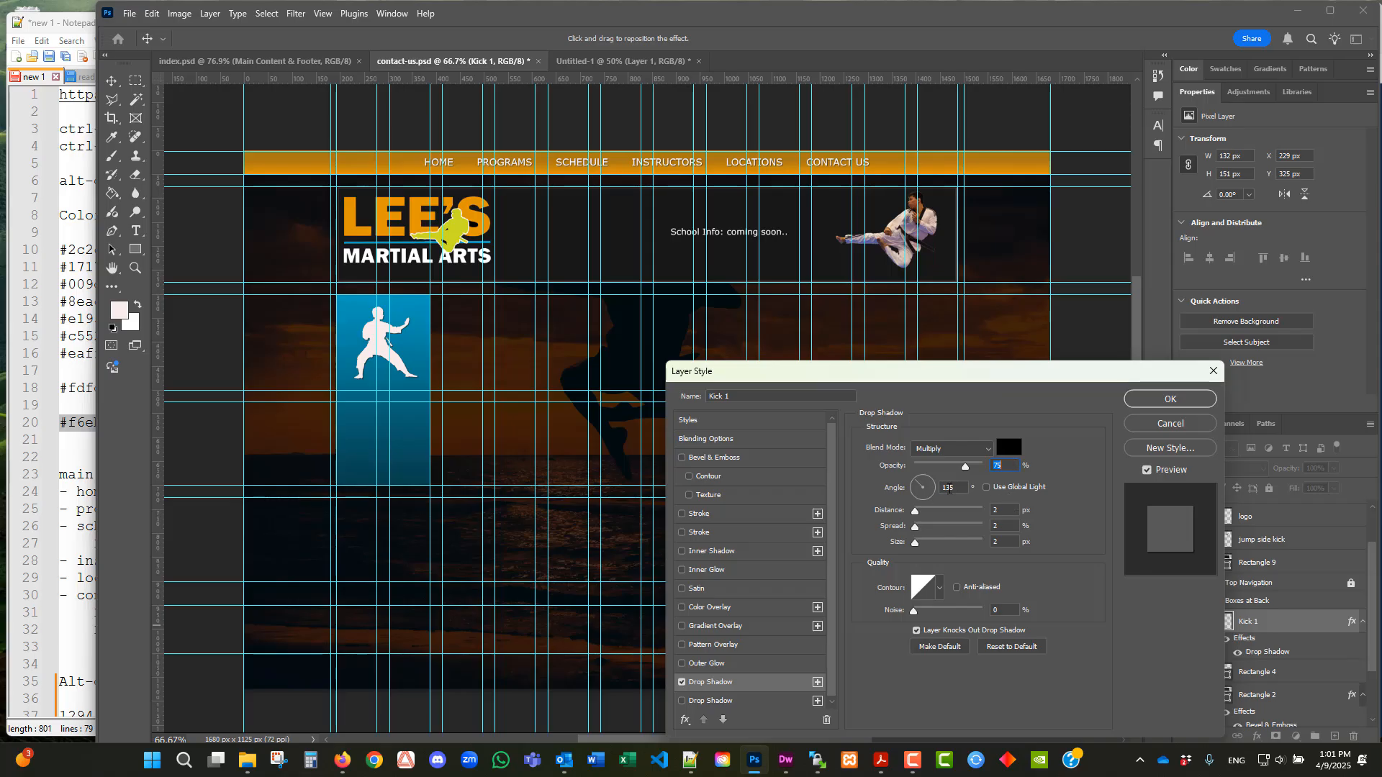
click(1161, 400)
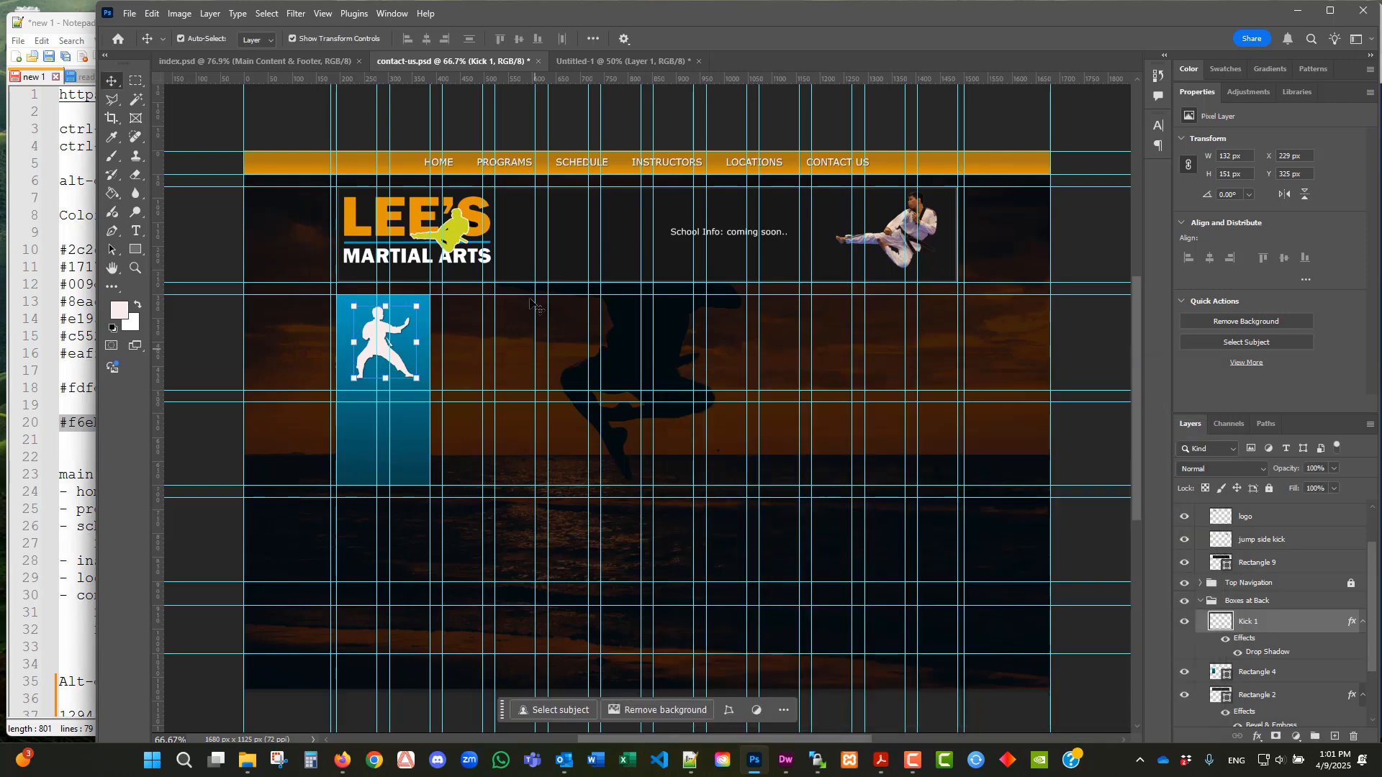
- Set the Horizontal Type tool to Franklin Gothic Book, Regular, 20 pt with centred alignment
click(141, 229)
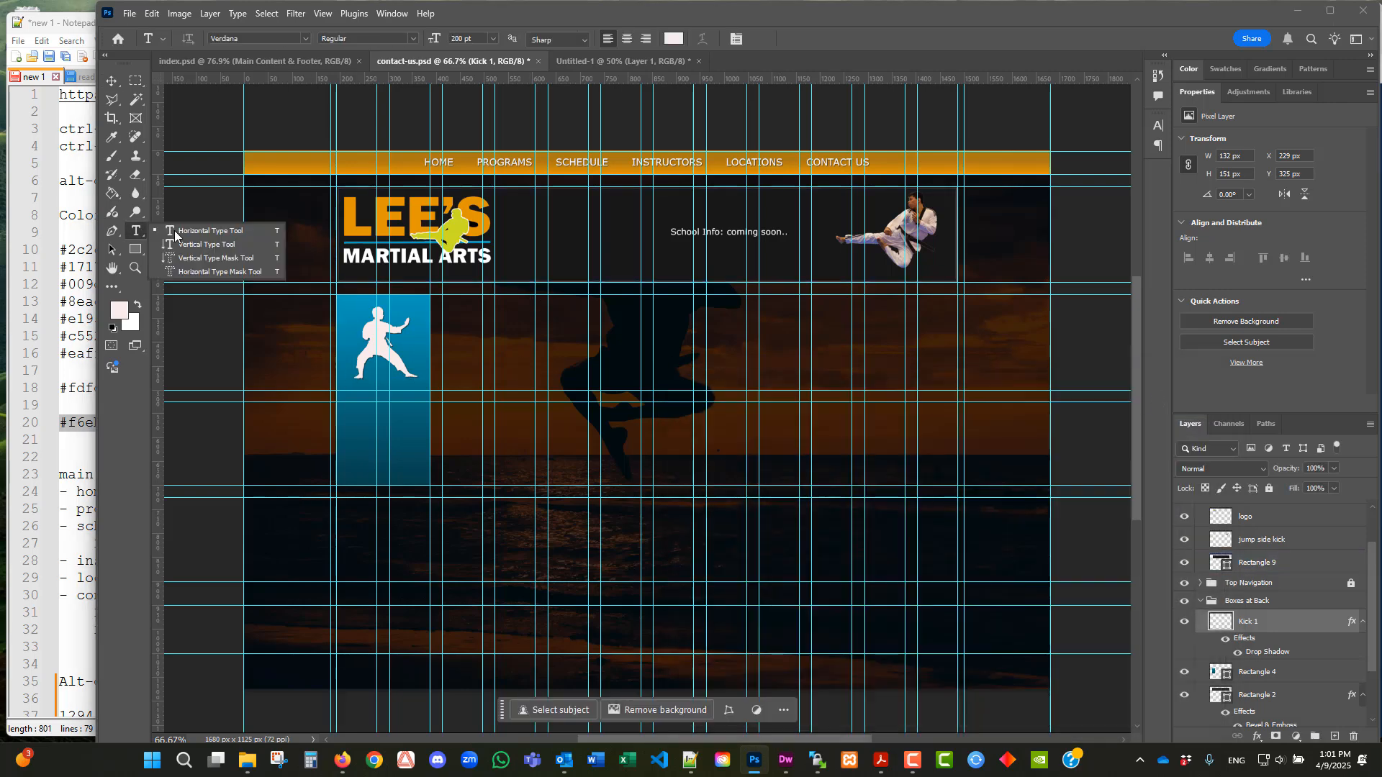
click(177, 230)
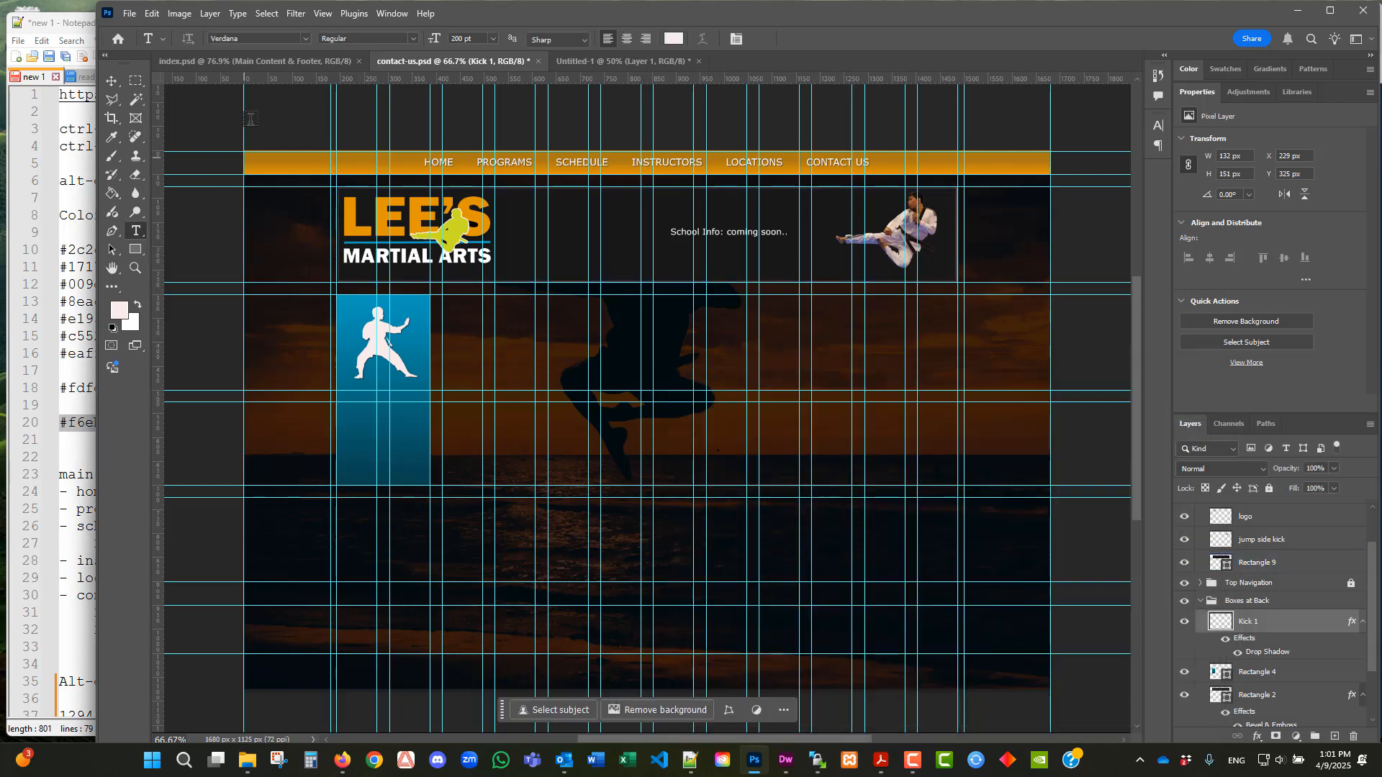
click(305, 39)
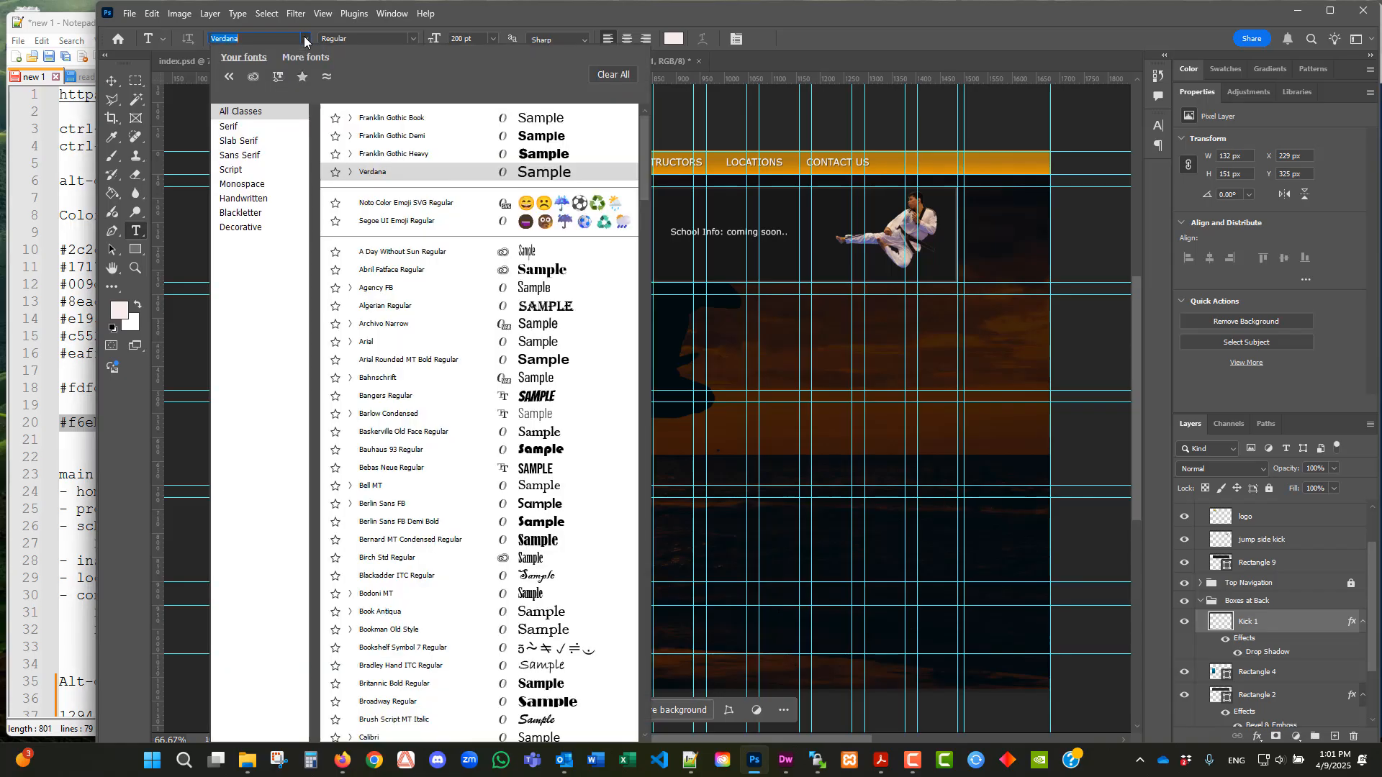
click(403, 118)
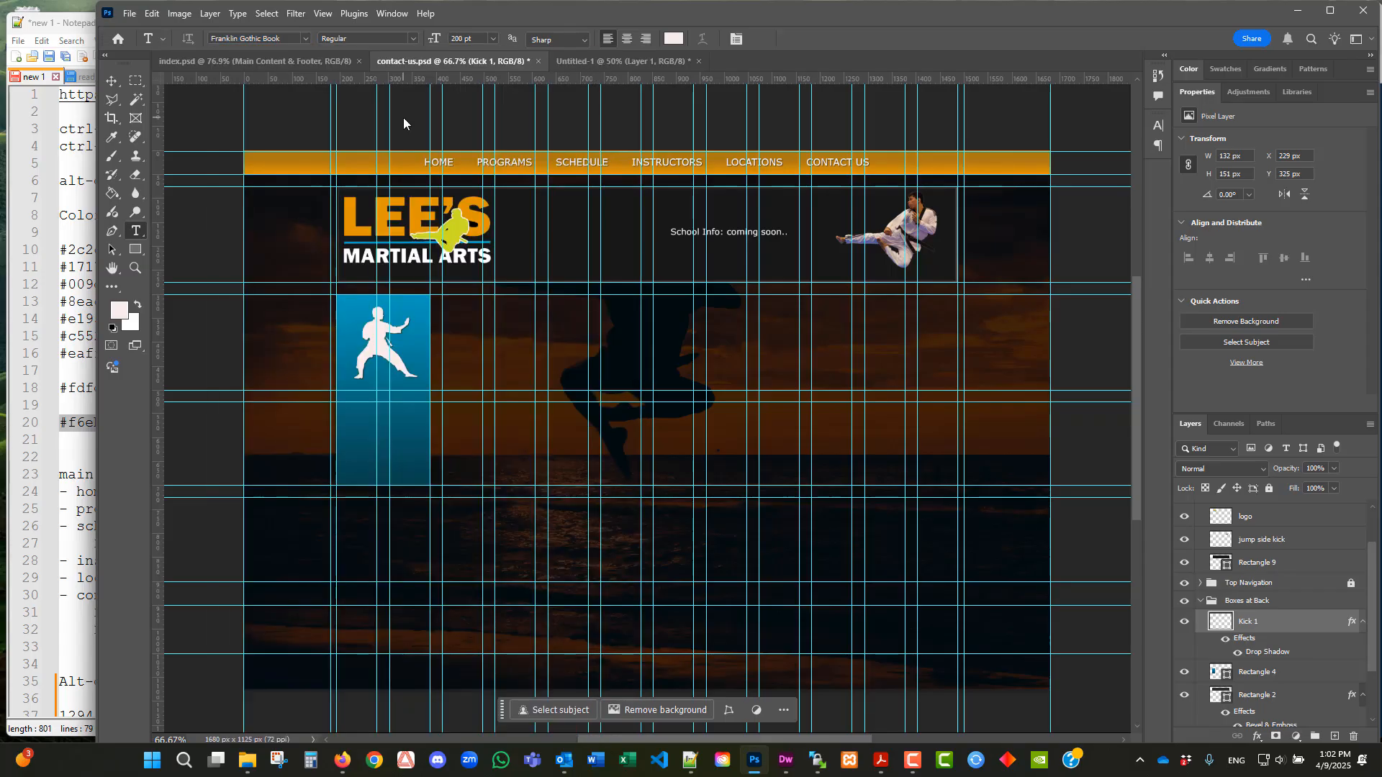
click(465, 39)
text(22)
key(Return)
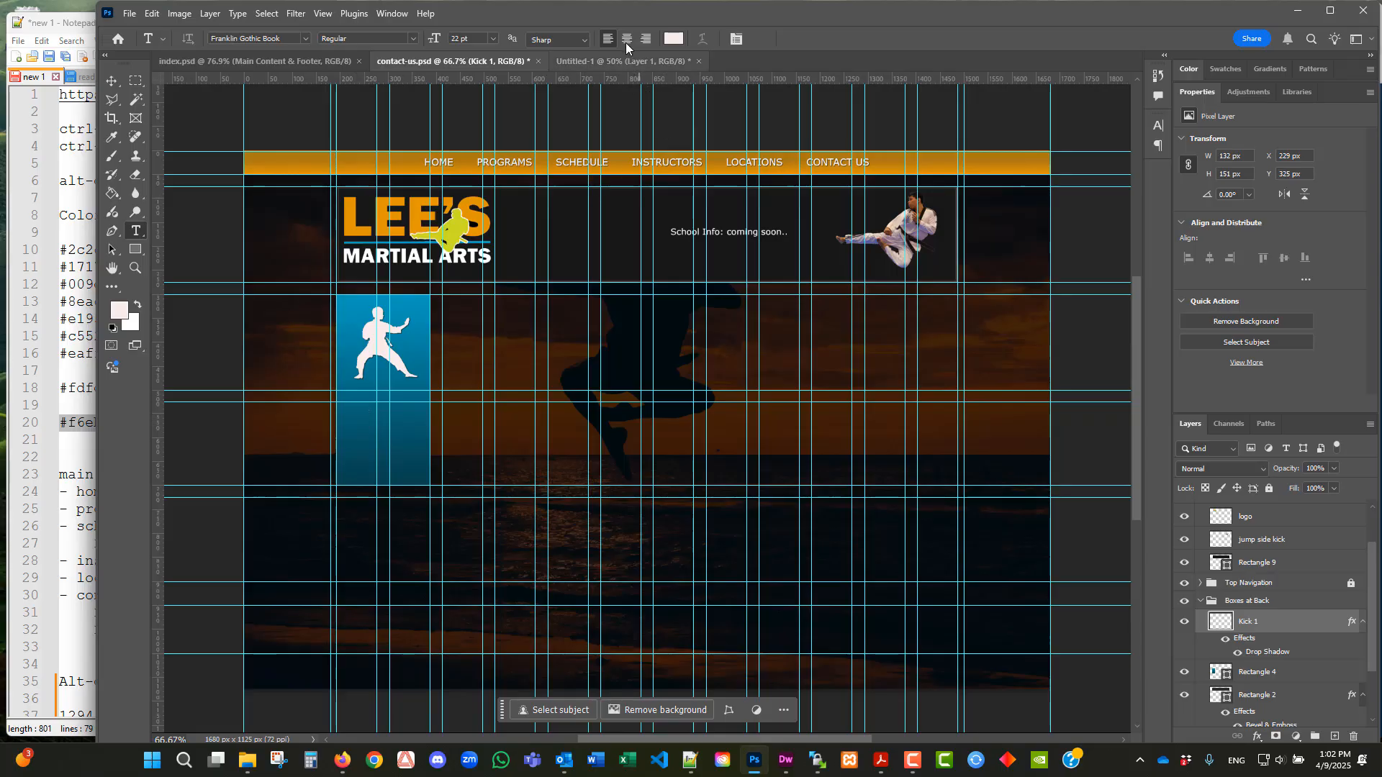
click(459, 38)
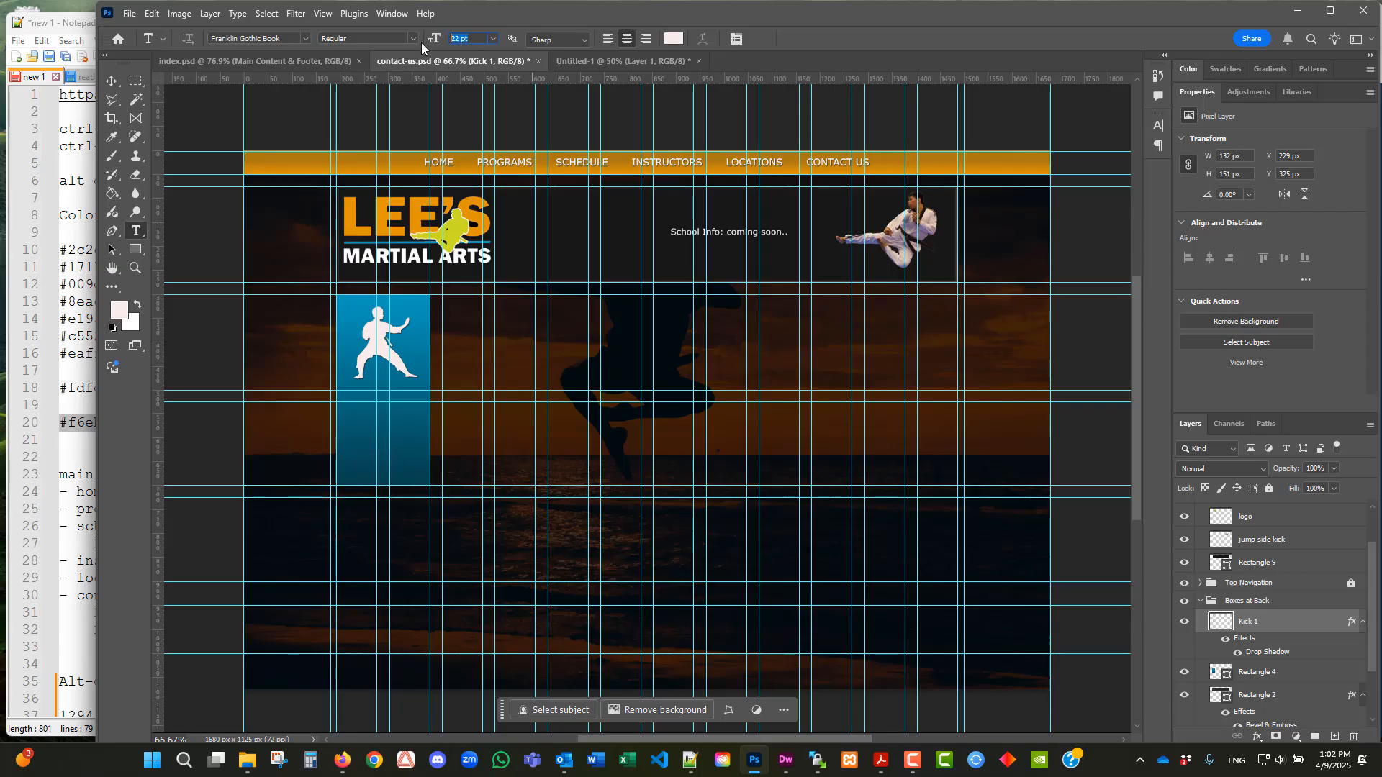
text(20)
key(Return)
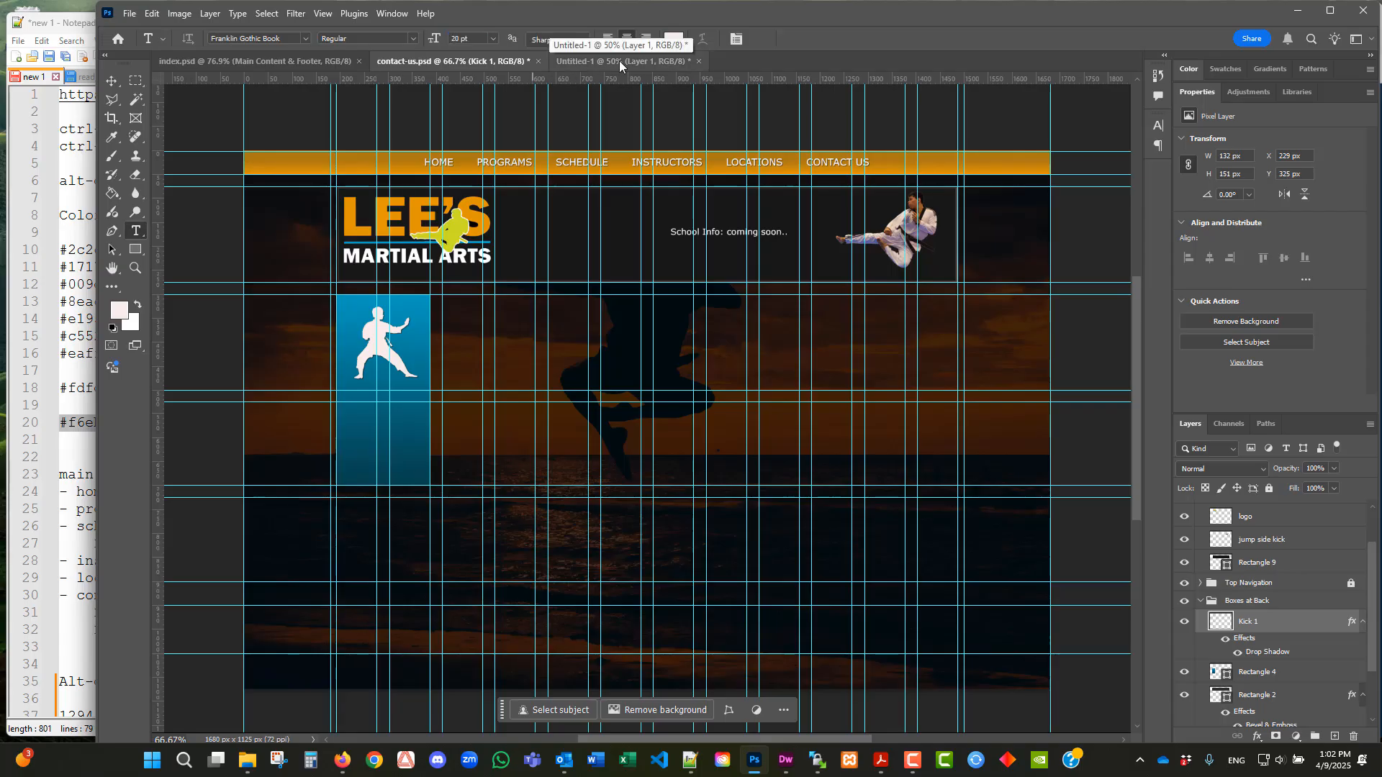
- Add the heading CONTACT US at 22 pt and centre it in the blue box below the silhouette
click(363, 418)
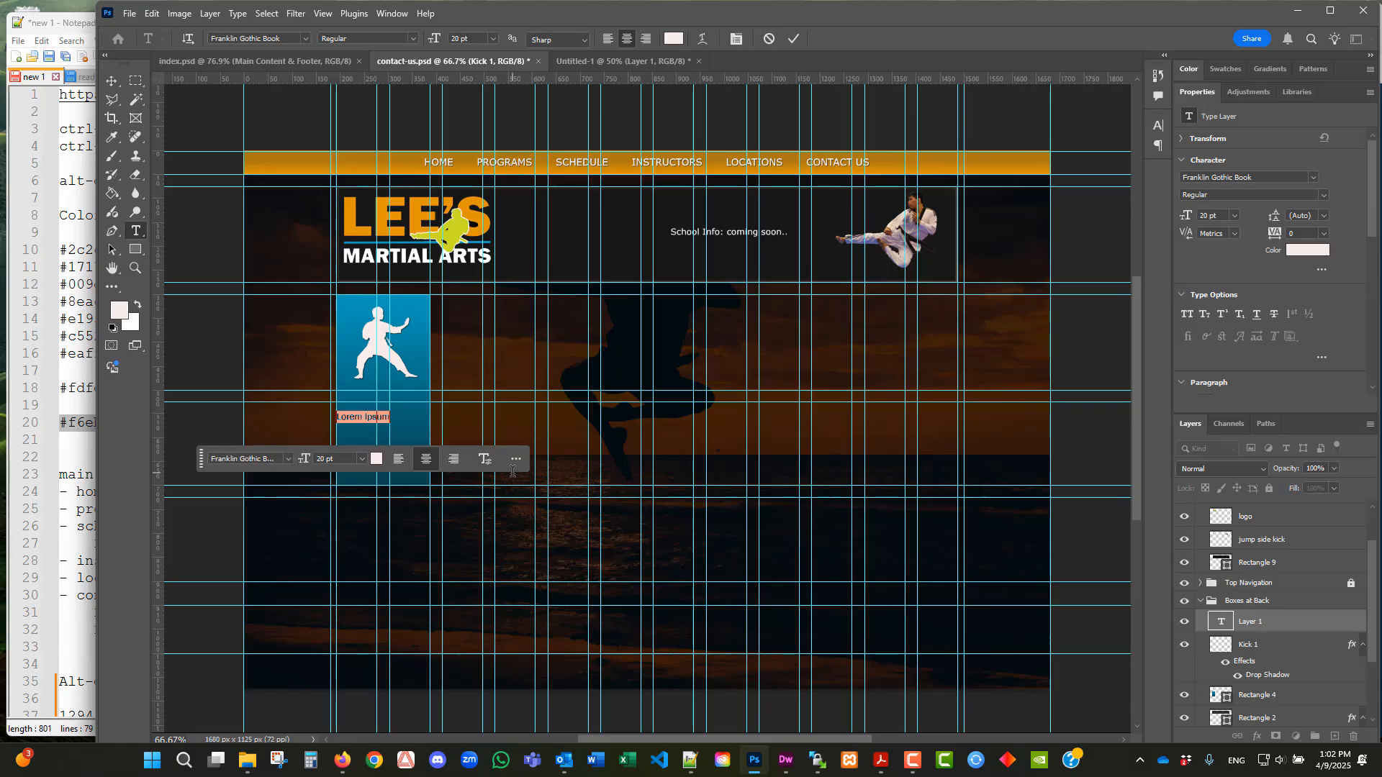
text(CONTACT US)
key(ctrl+a)
click(473, 38)
text(2)
key(Return)
click(110, 79)
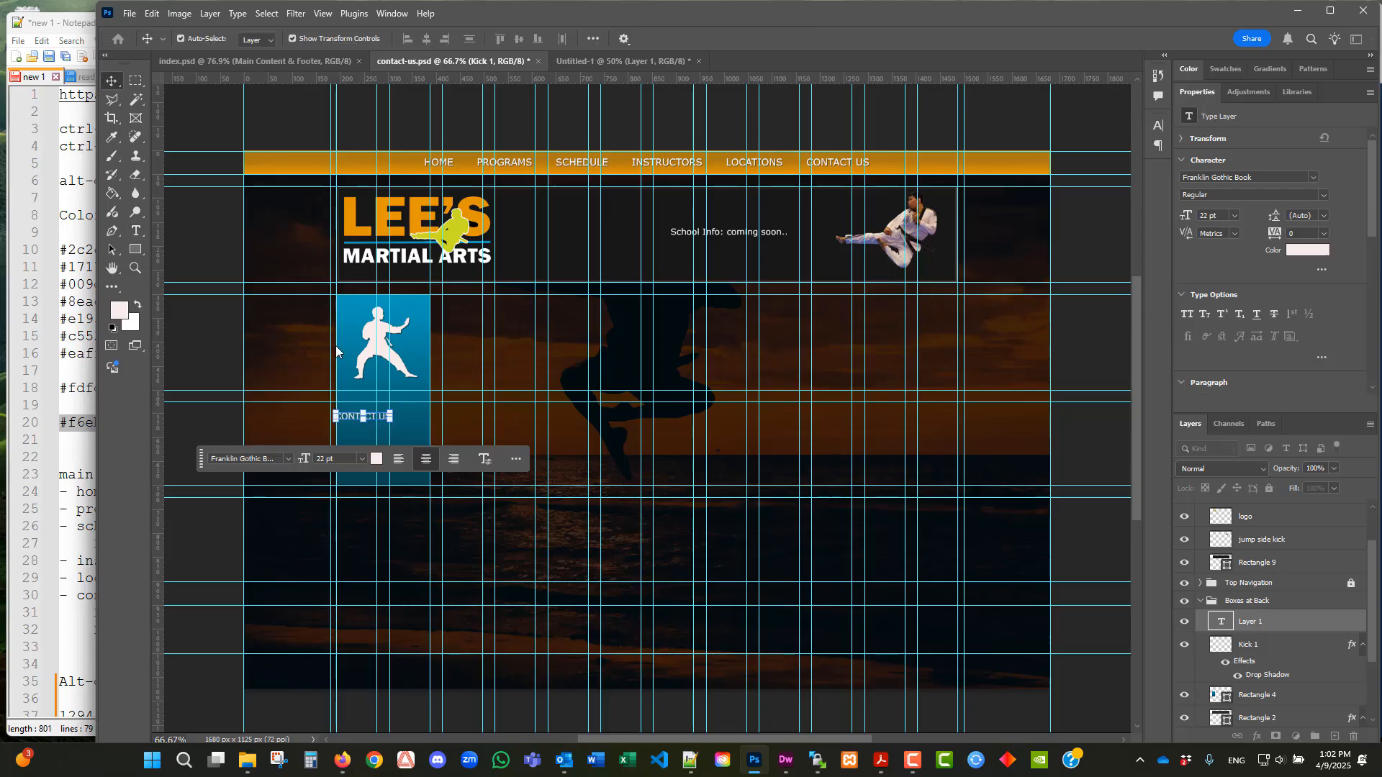
drag(370, 421, 388, 420)
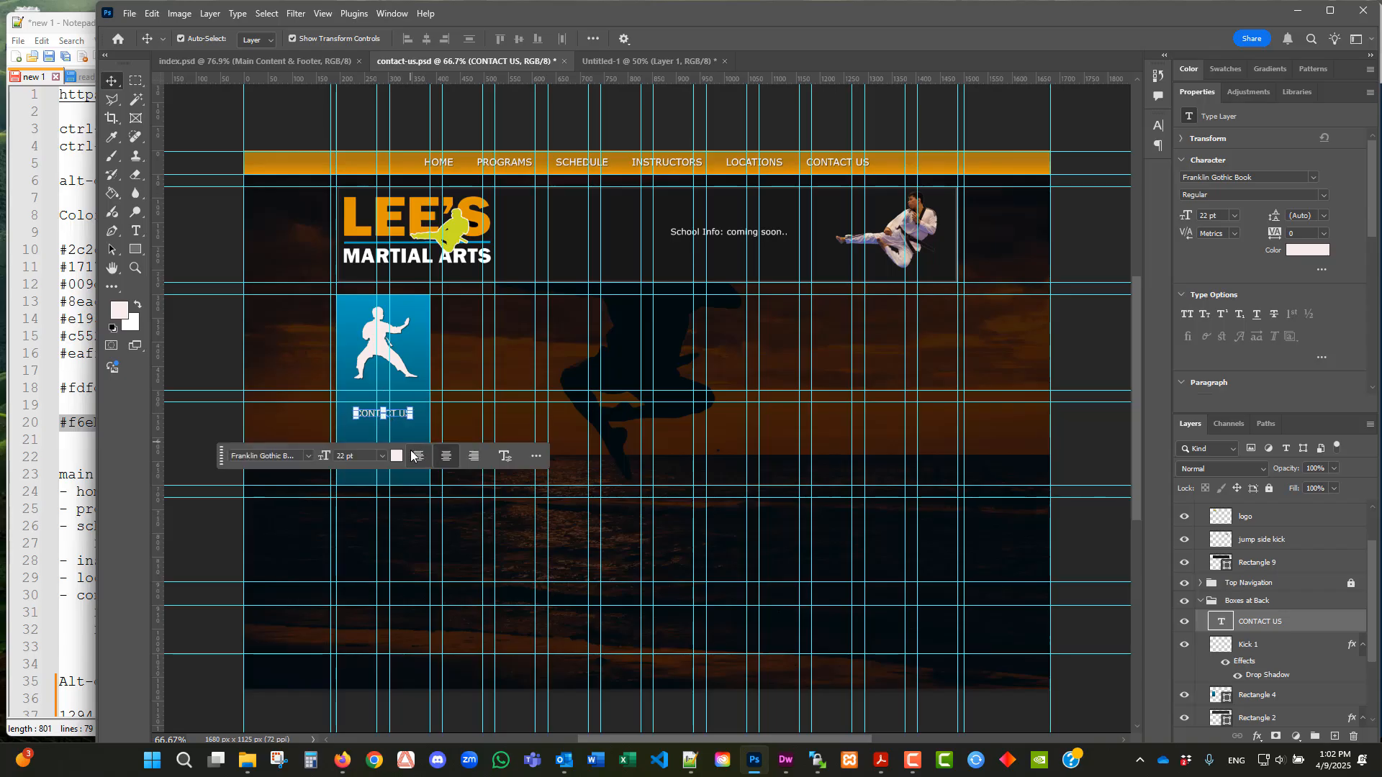
- Start a new line after the CONTACT US heading and set its font size to 18 pt
click(323, 13)
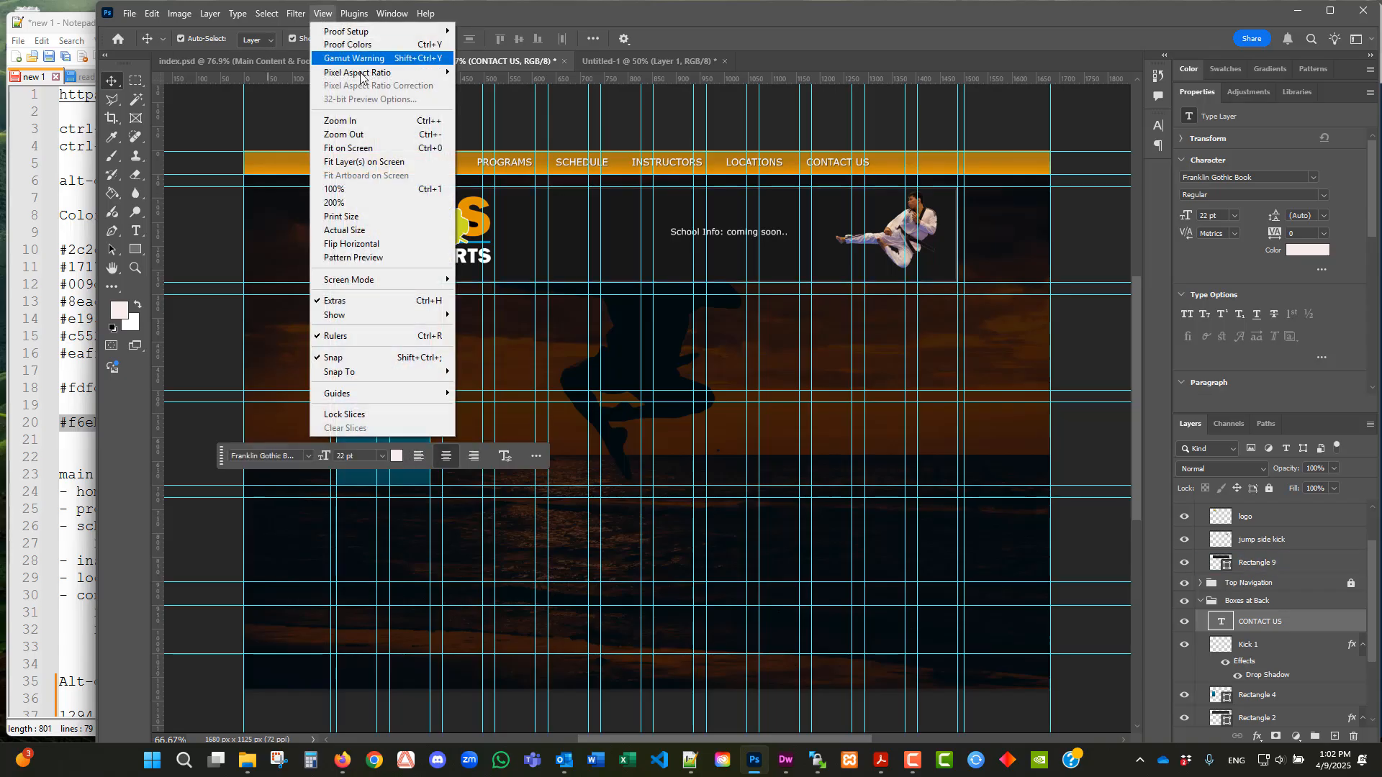
click(136, 230)
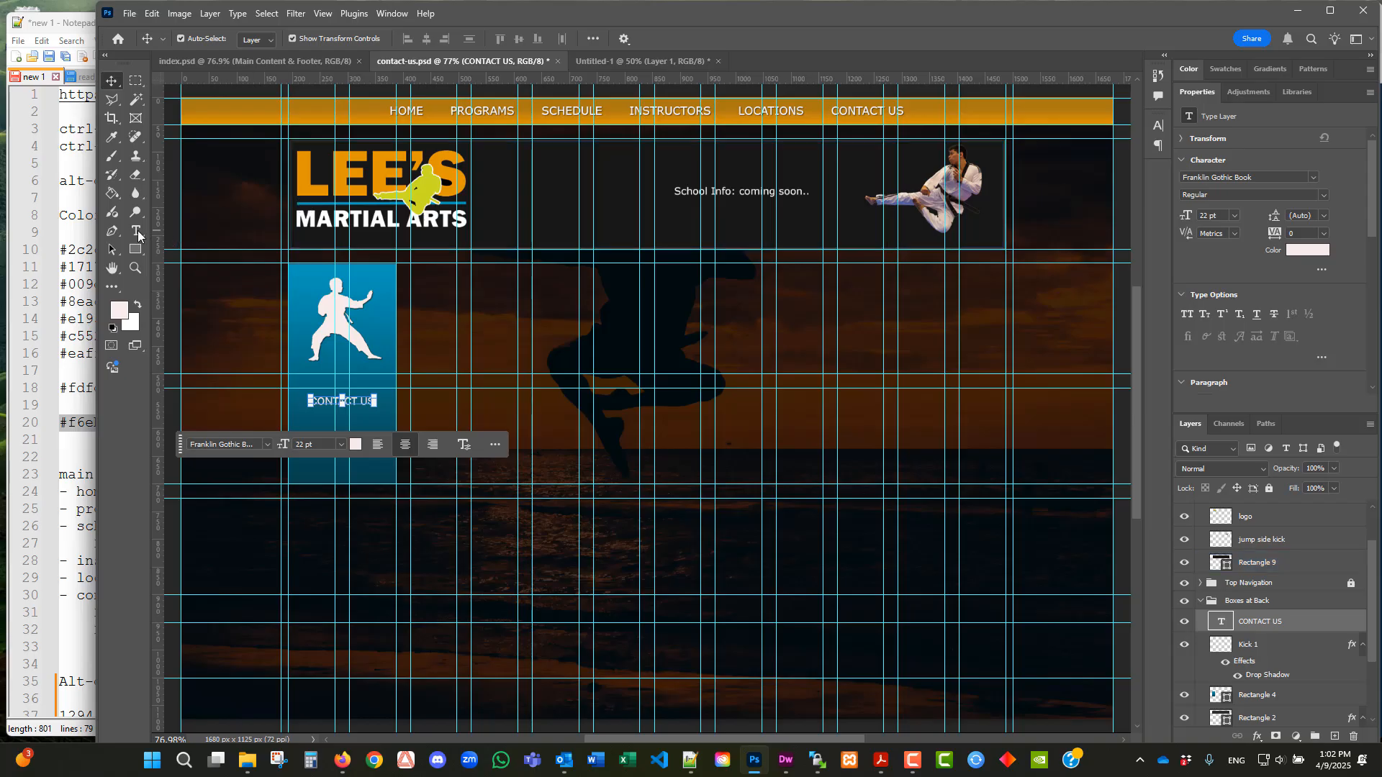
click(446, 430)
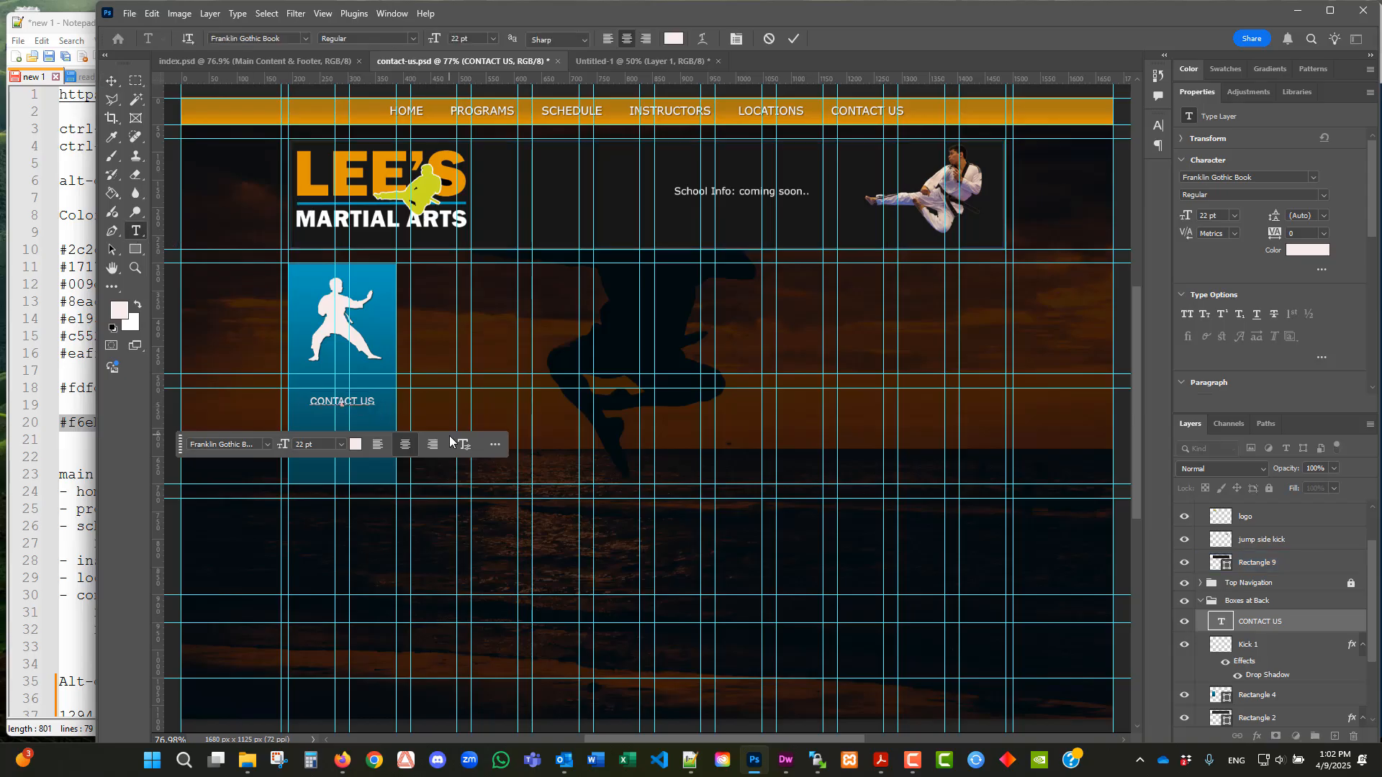
key(Return)
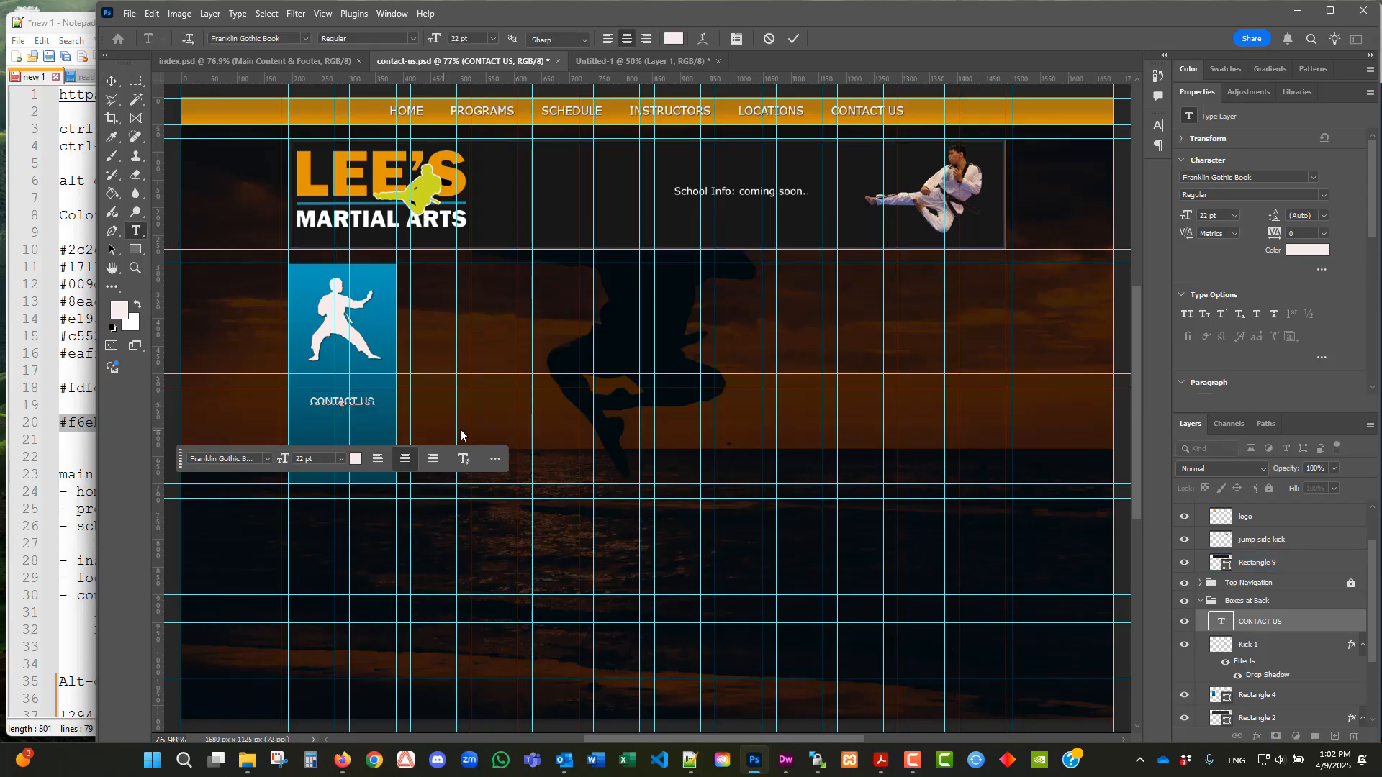
click(493, 38)
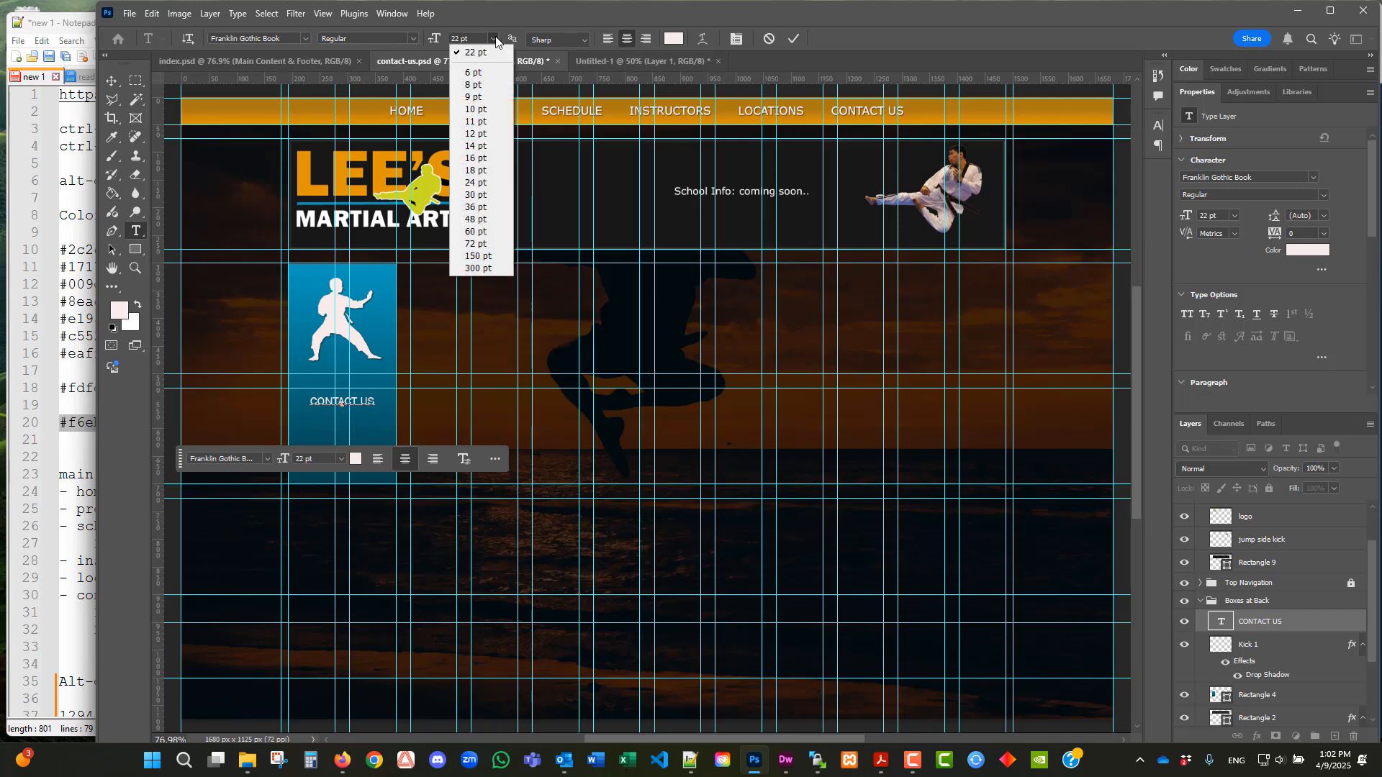
click(482, 171)
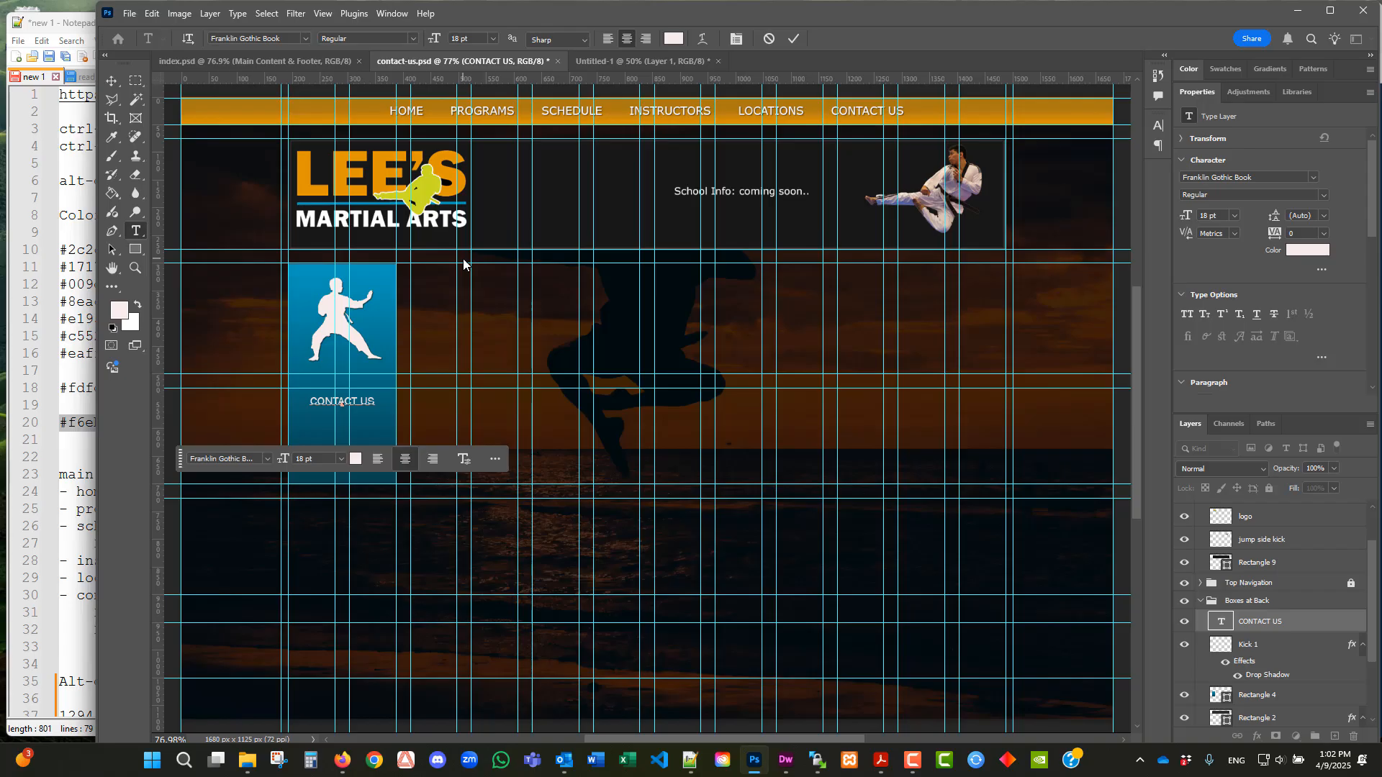
- Enter the sentence "You can contact us by phone, email or web form." under the CONTACT US heading
text(YO)
text(ou)
text( can contact )
text(us)
text( by phone, ema)
text(il or)
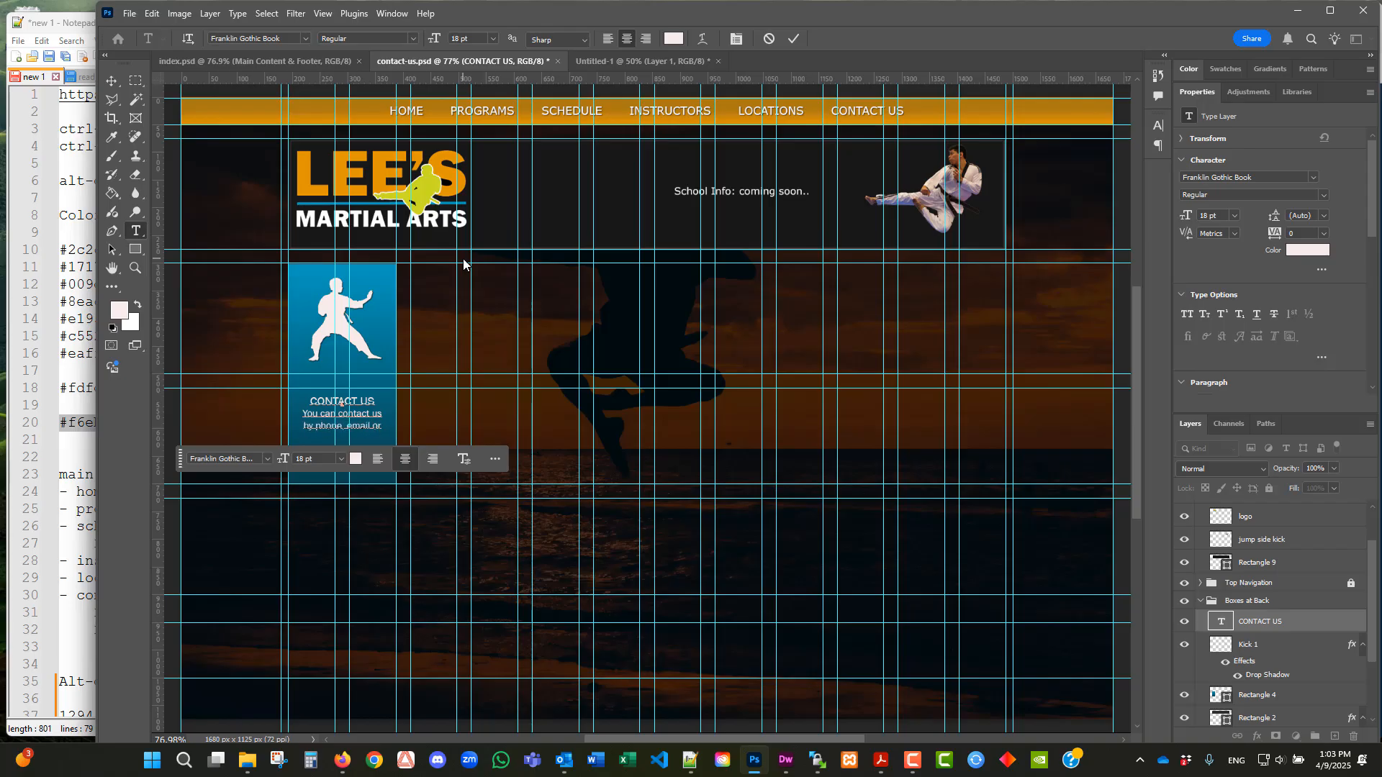
text( web form.)
key(Return)
text(ra)
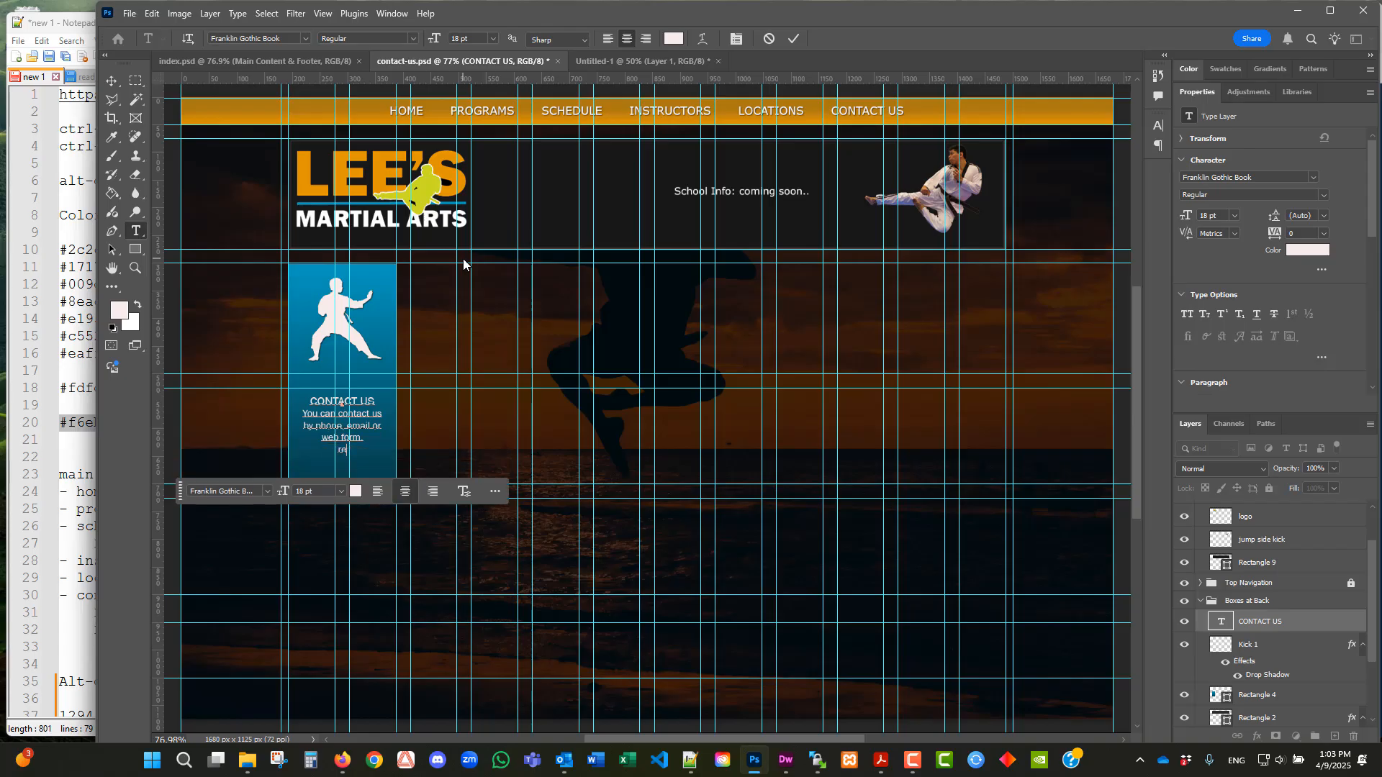
key(BackSpace)
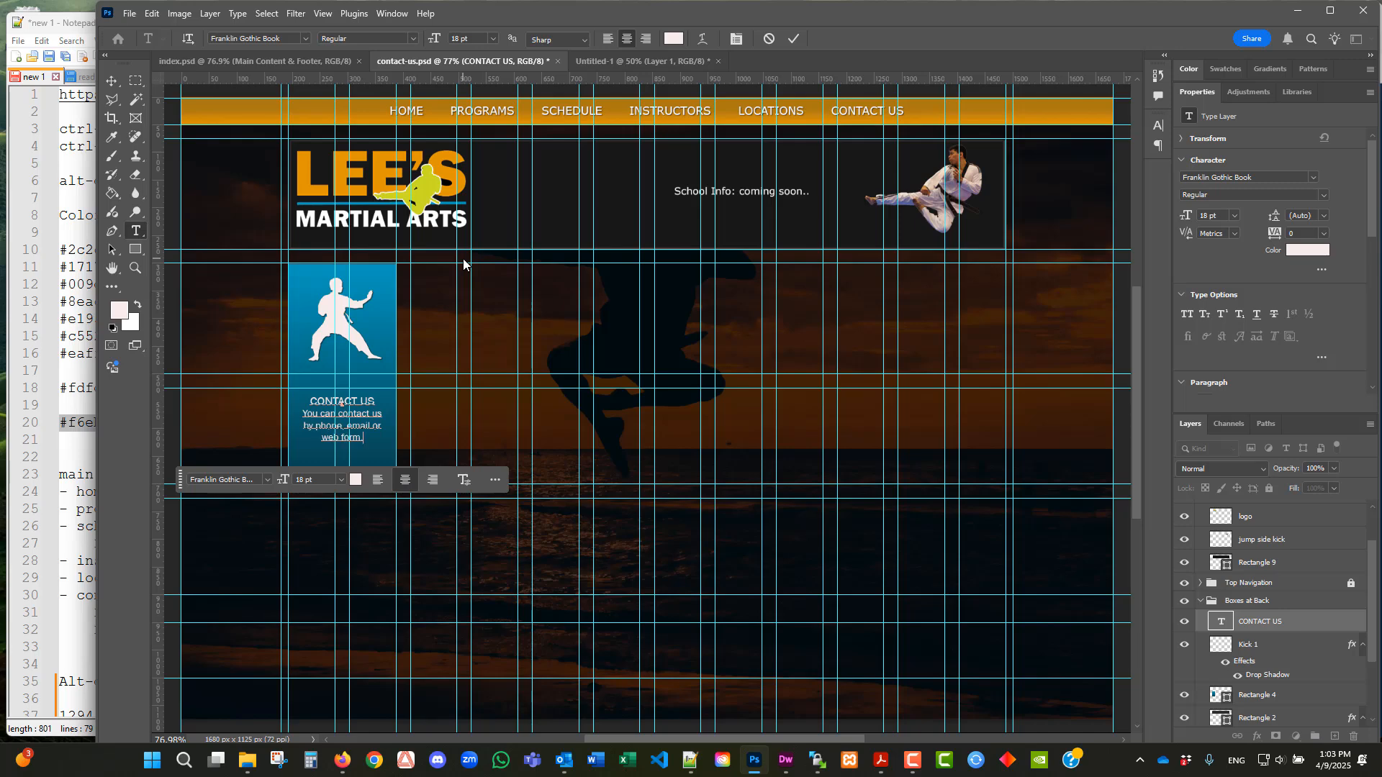
- Set the font size of the sentence below the CONTACT US heading to 20 pt
scroll(507, 389, down, 1)
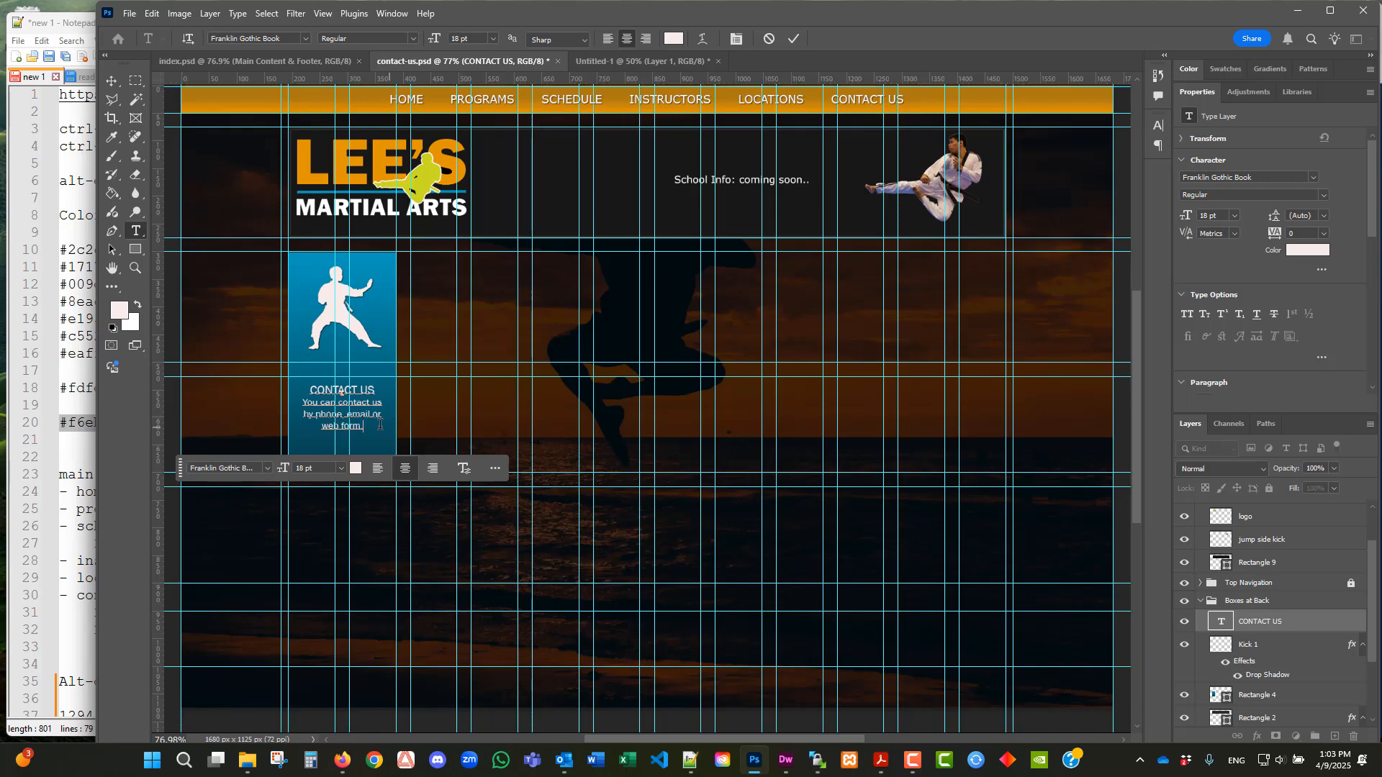
drag(380, 425, 301, 401)
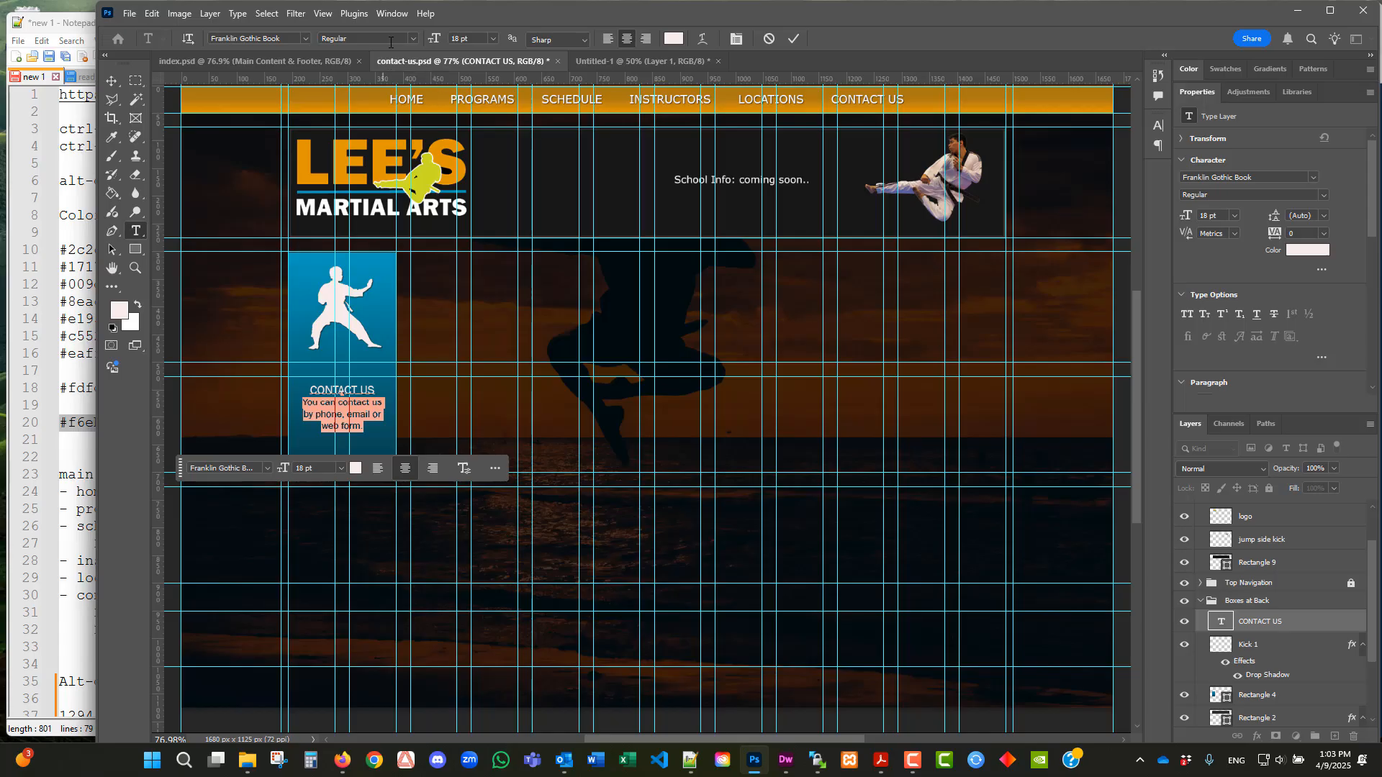
click(434, 39)
text(20)
key(Return)
click(115, 83)
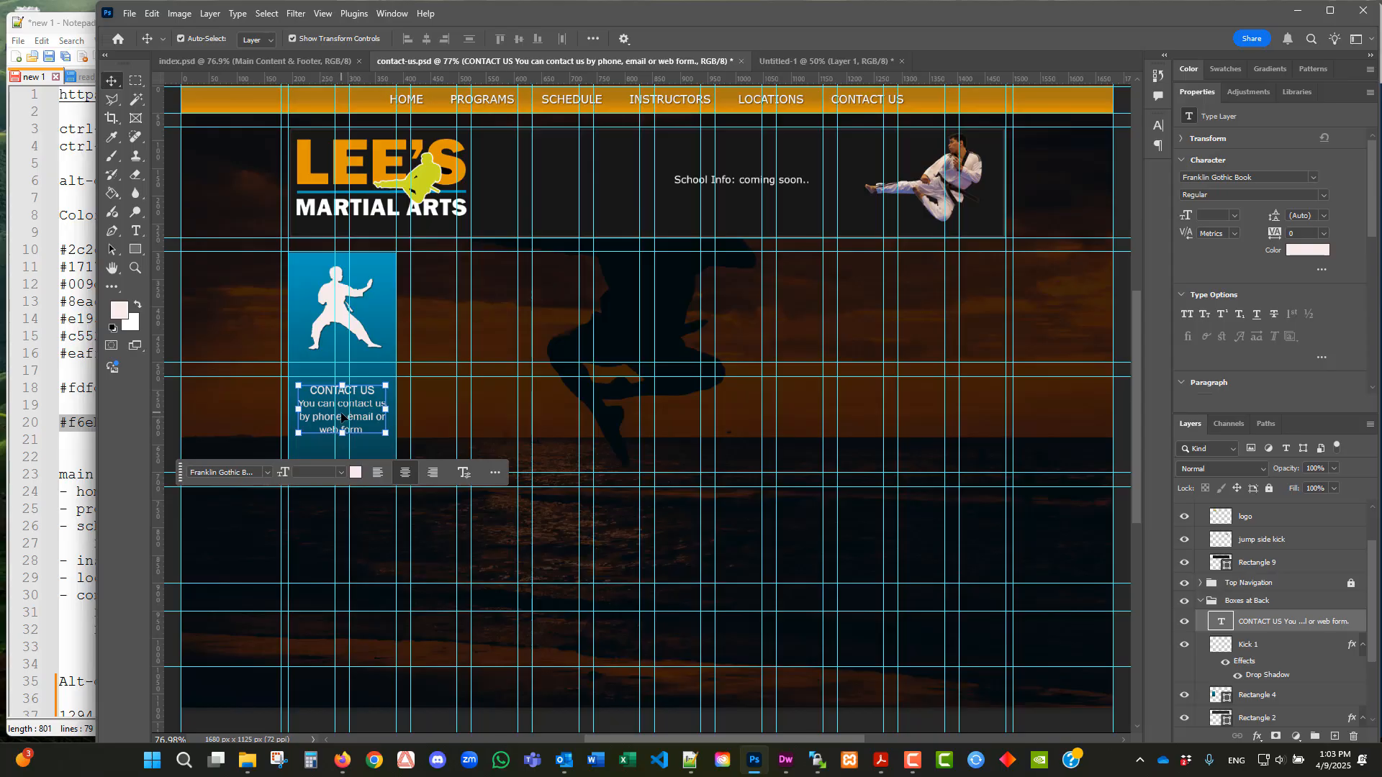
- Nudge the contact text block down a few pixels in the blue box and move the floating task bar clear of it
key(Down)
key(Down)
key(Down)
key(Down)
key(Down)
key(Down)
key(Down)
key(Down)
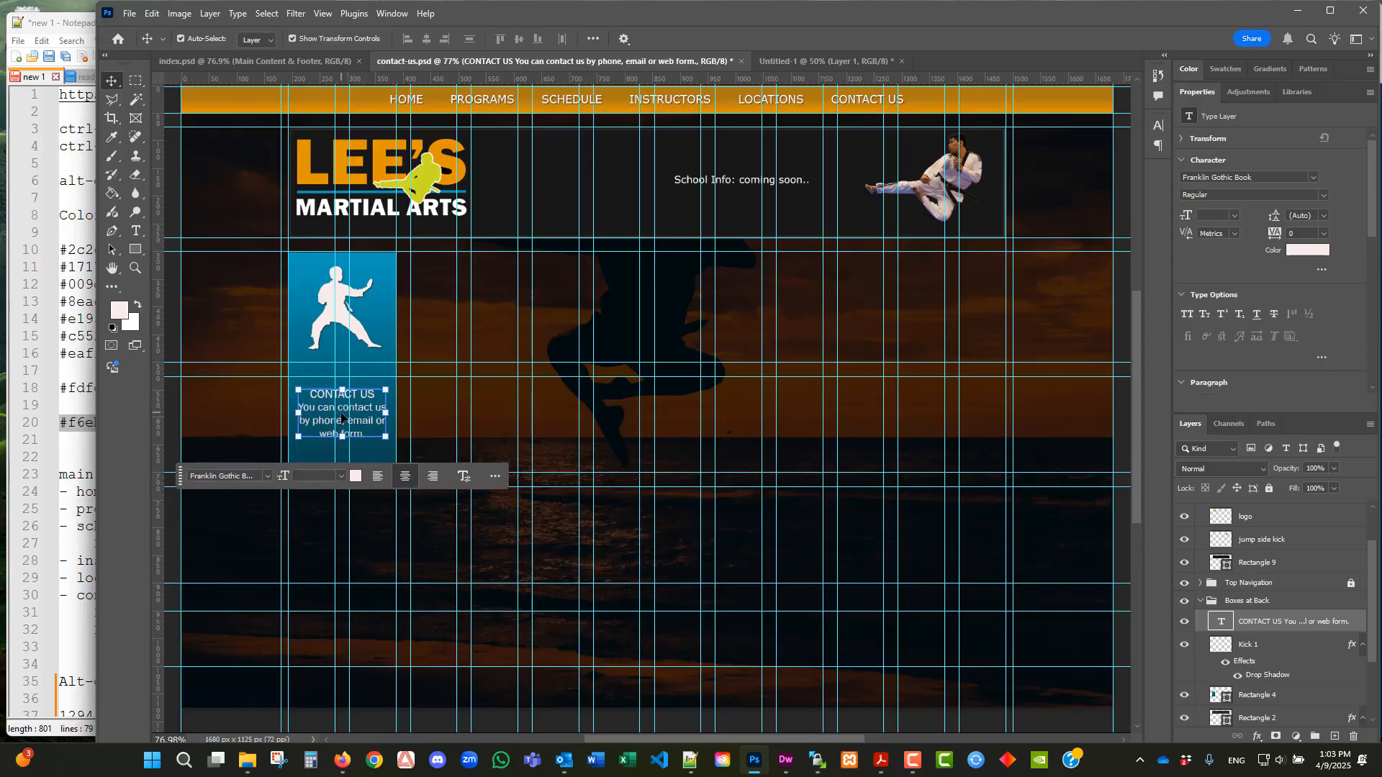
key(Up)
key(Up)
scroll(316, 468, down, 1)
scroll(315, 488, up, 2)
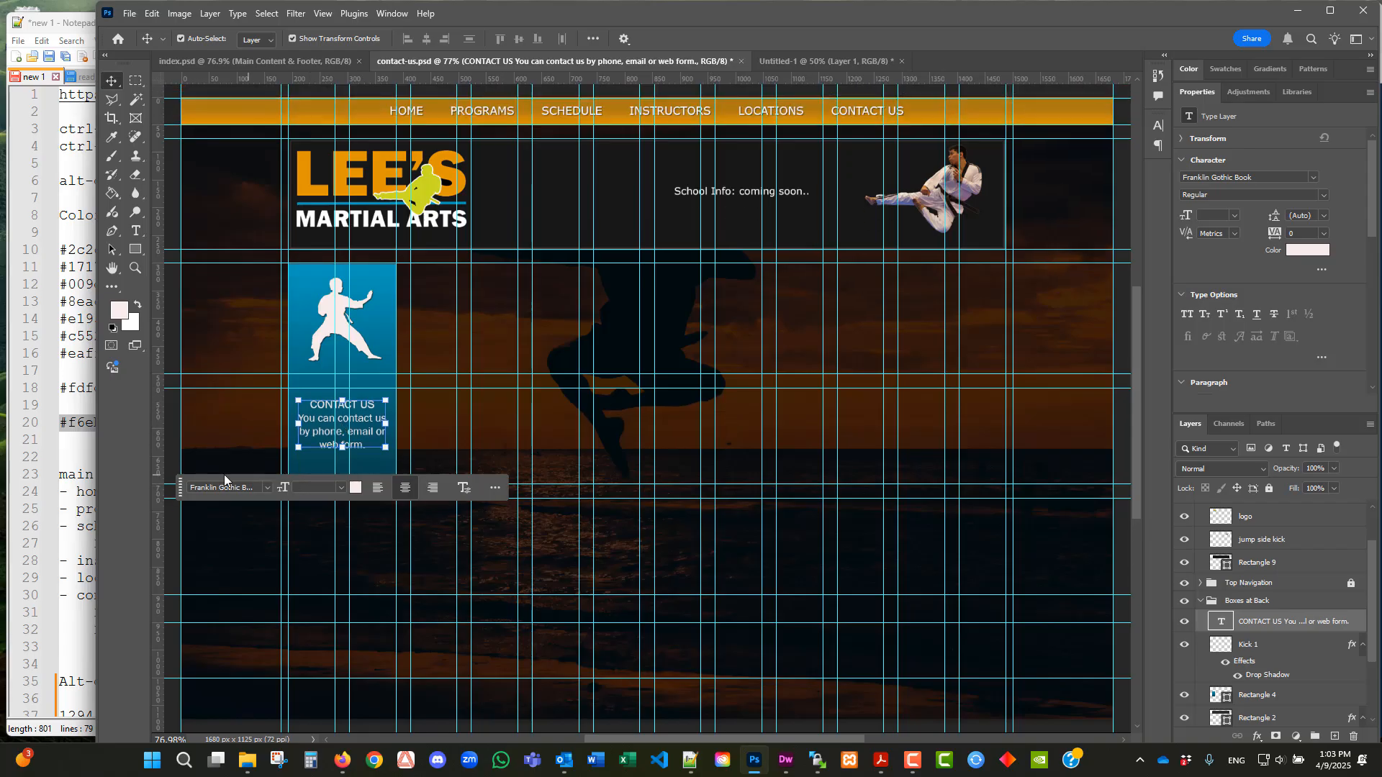
drag(182, 497, 212, 552)
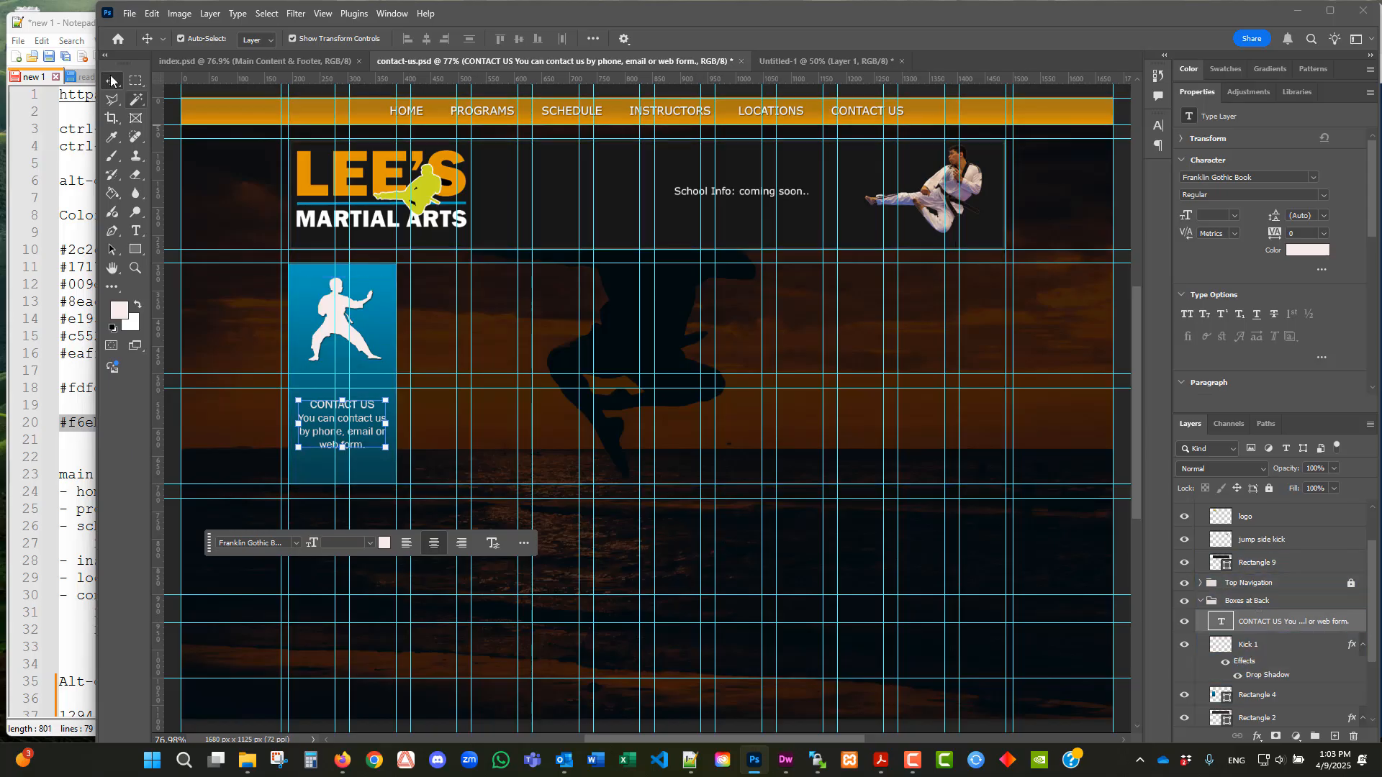
- Move the Drop Shadow effect from the Kick 1 layer to the CONTACT US text layer
click(1254, 664)
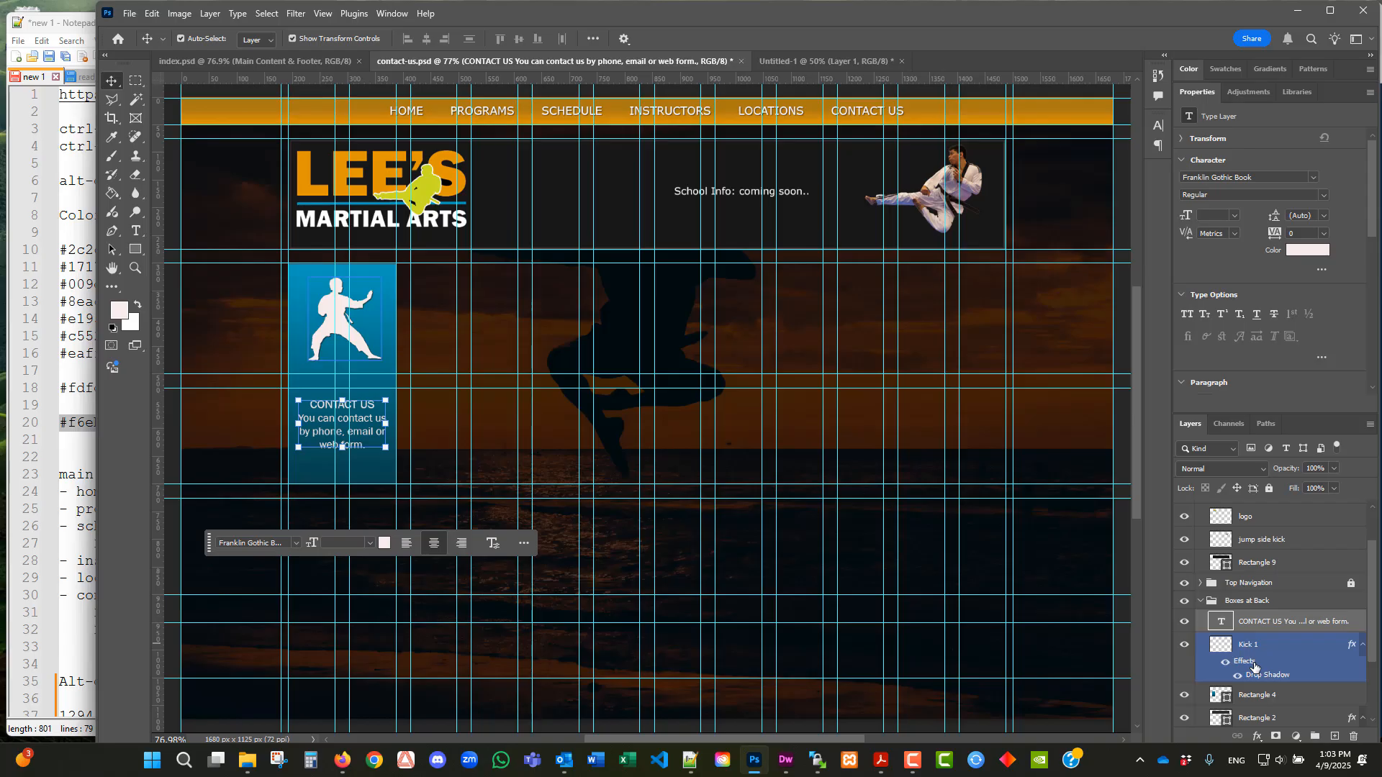
drag(1266, 631, 1265, 630)
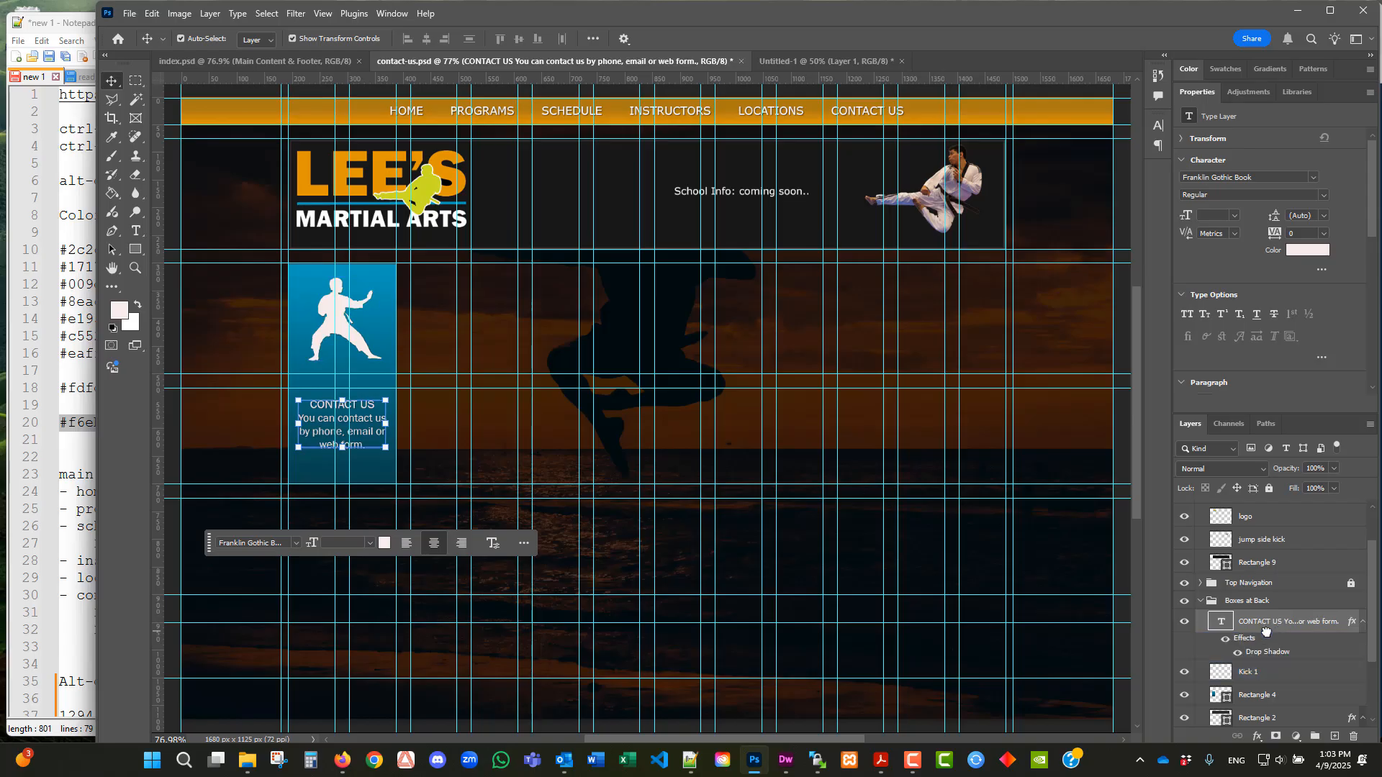
- Save the contact-us.psd document
click(131, 14)
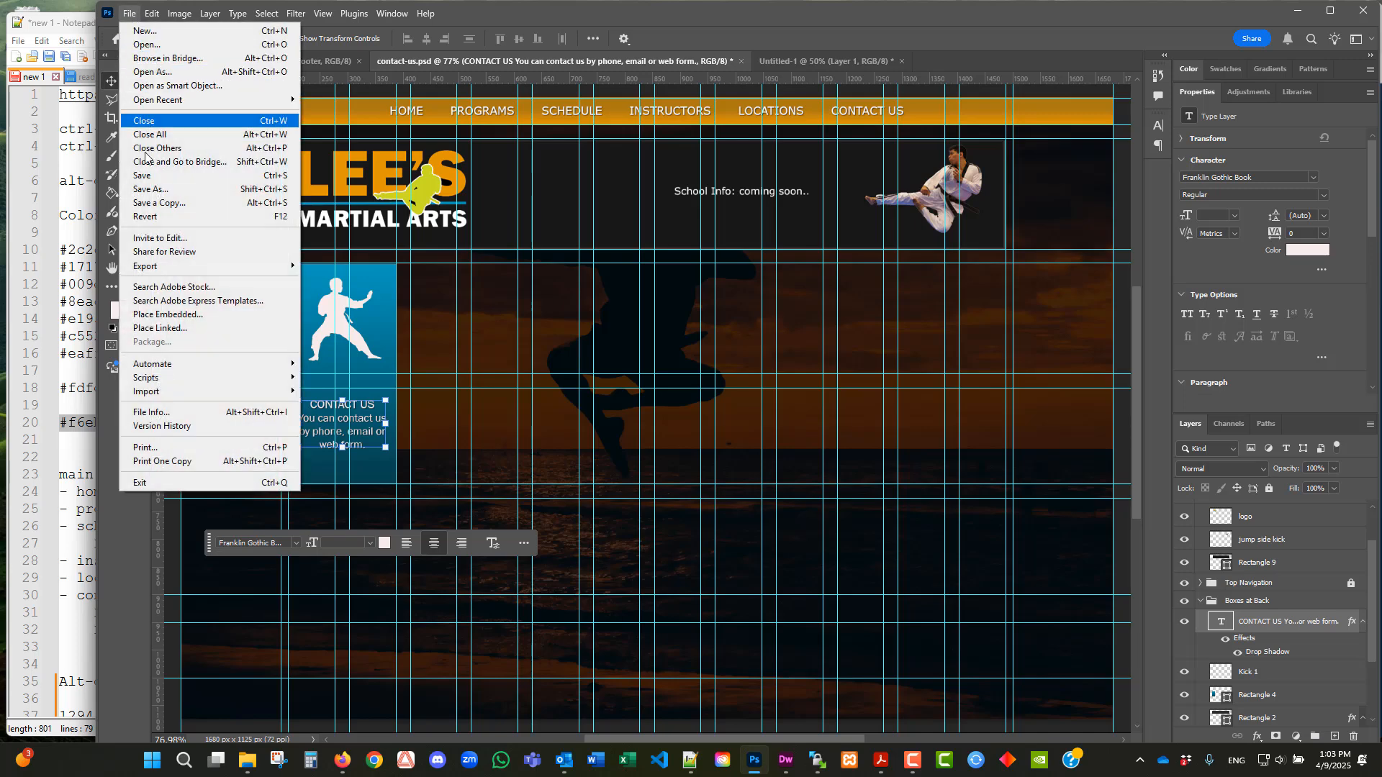
click(148, 175)
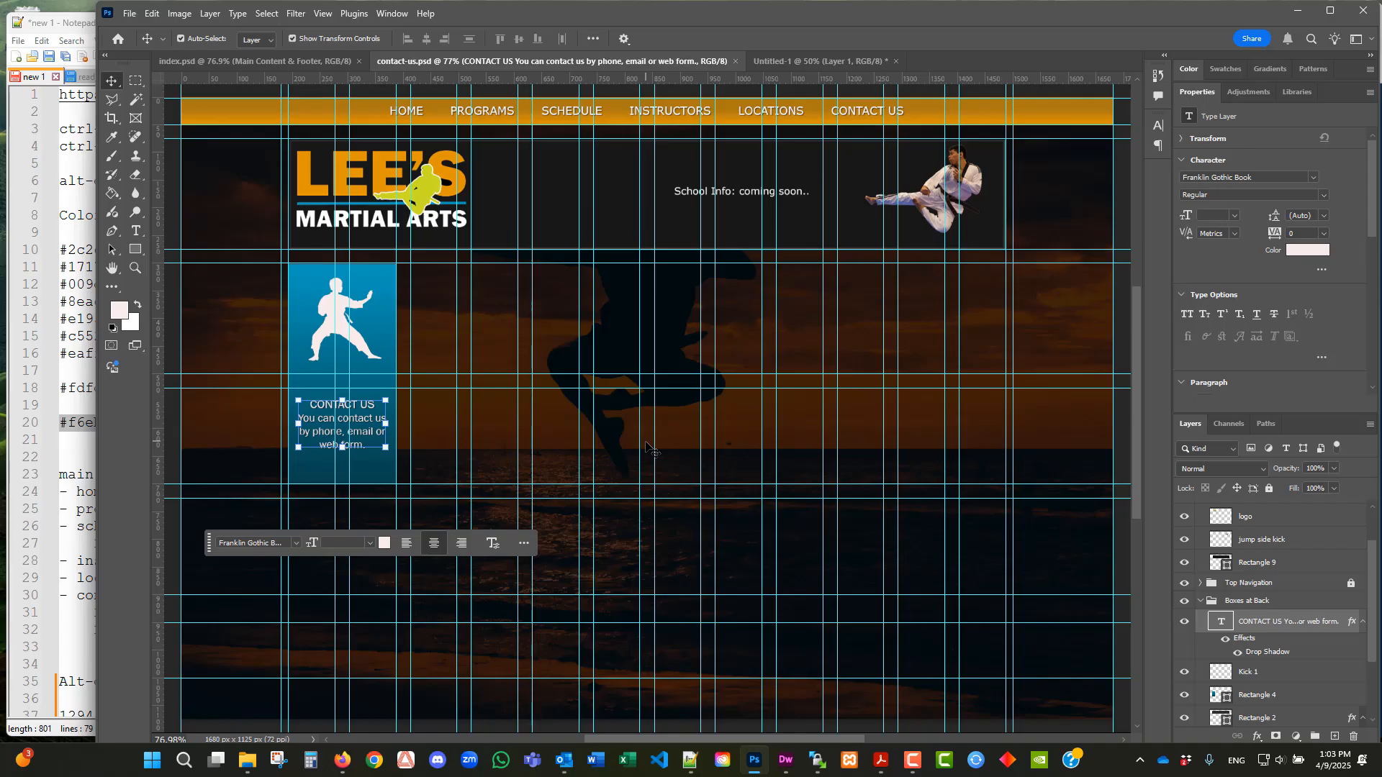
- Replace the "School Info: coming soon.." text in the top banner with "CONTACT US"
scroll(922, 385, up, 2)
scroll(922, 386, up, 1)
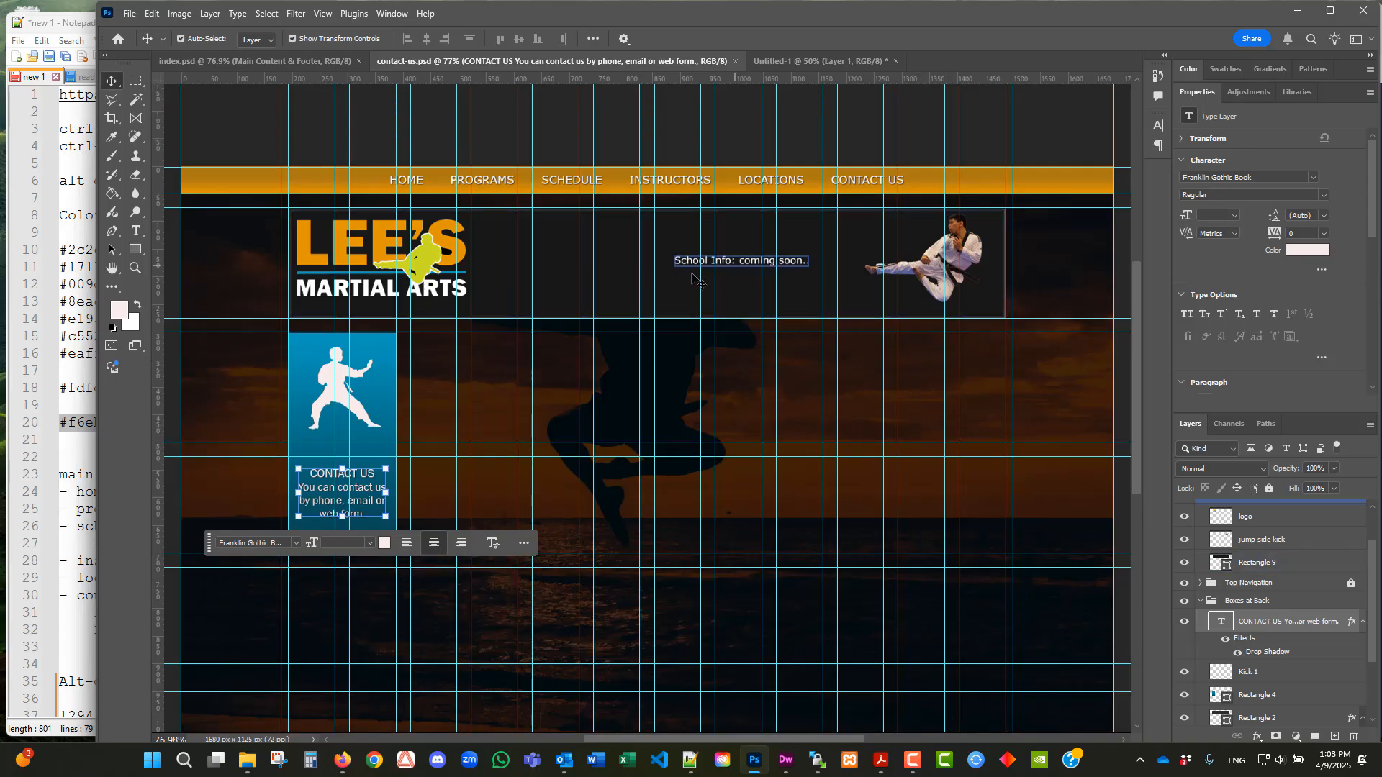
click(704, 266)
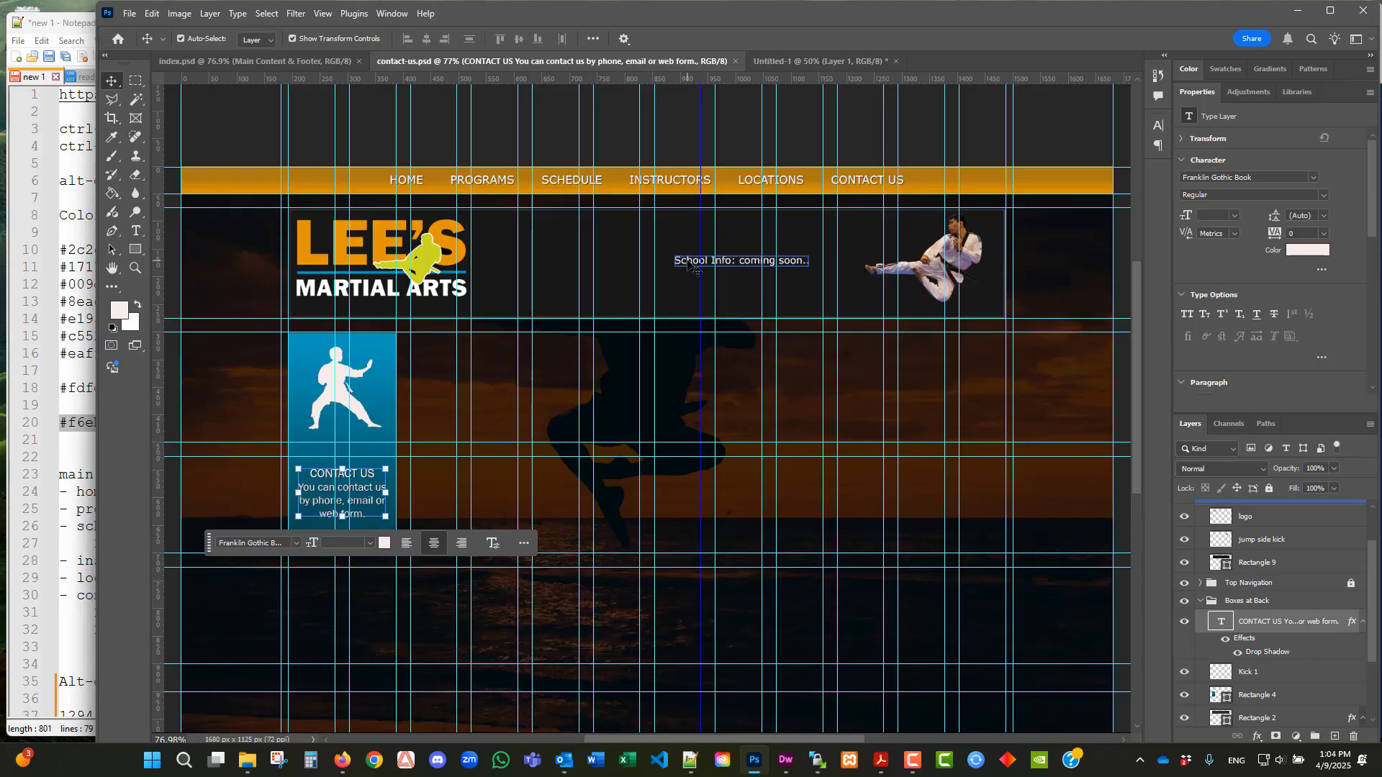
key(t)
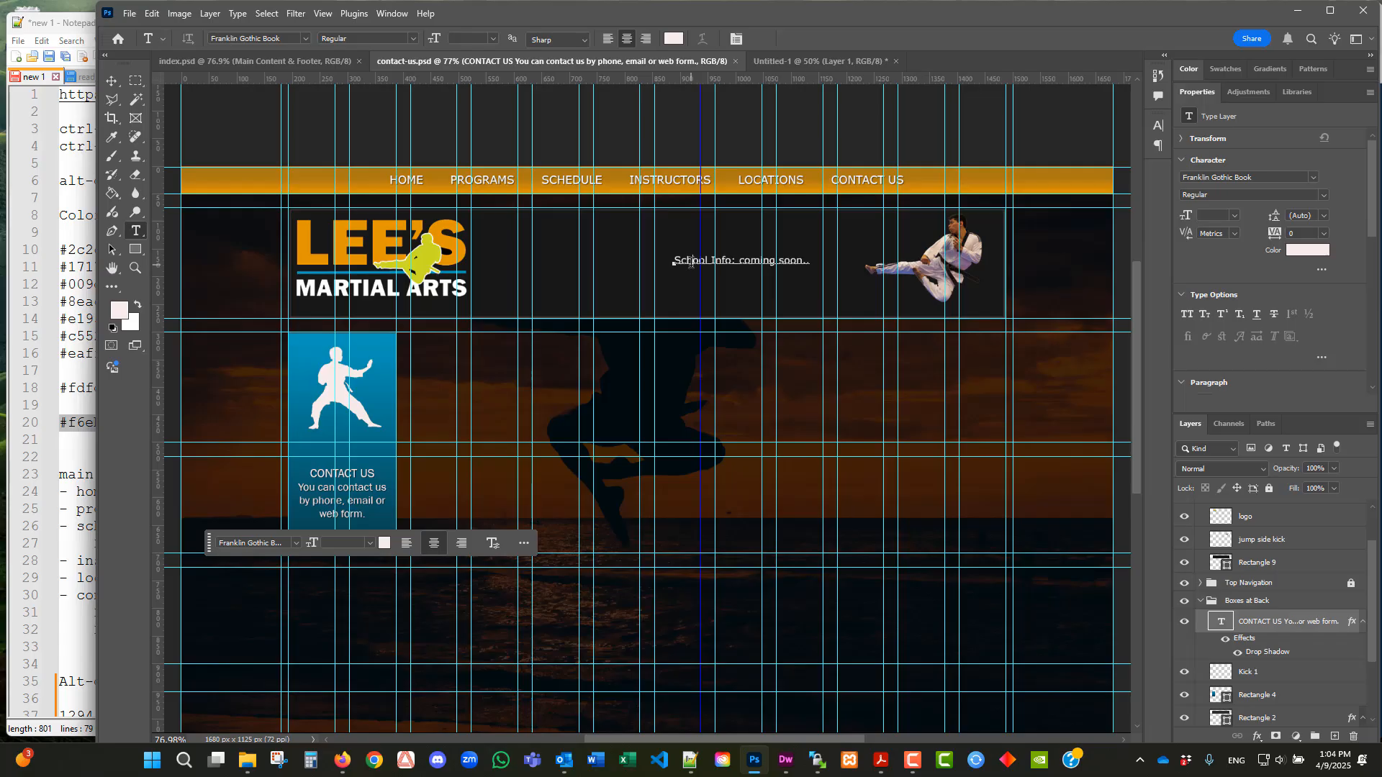
click(691, 262)
drag(675, 263, 818, 263)
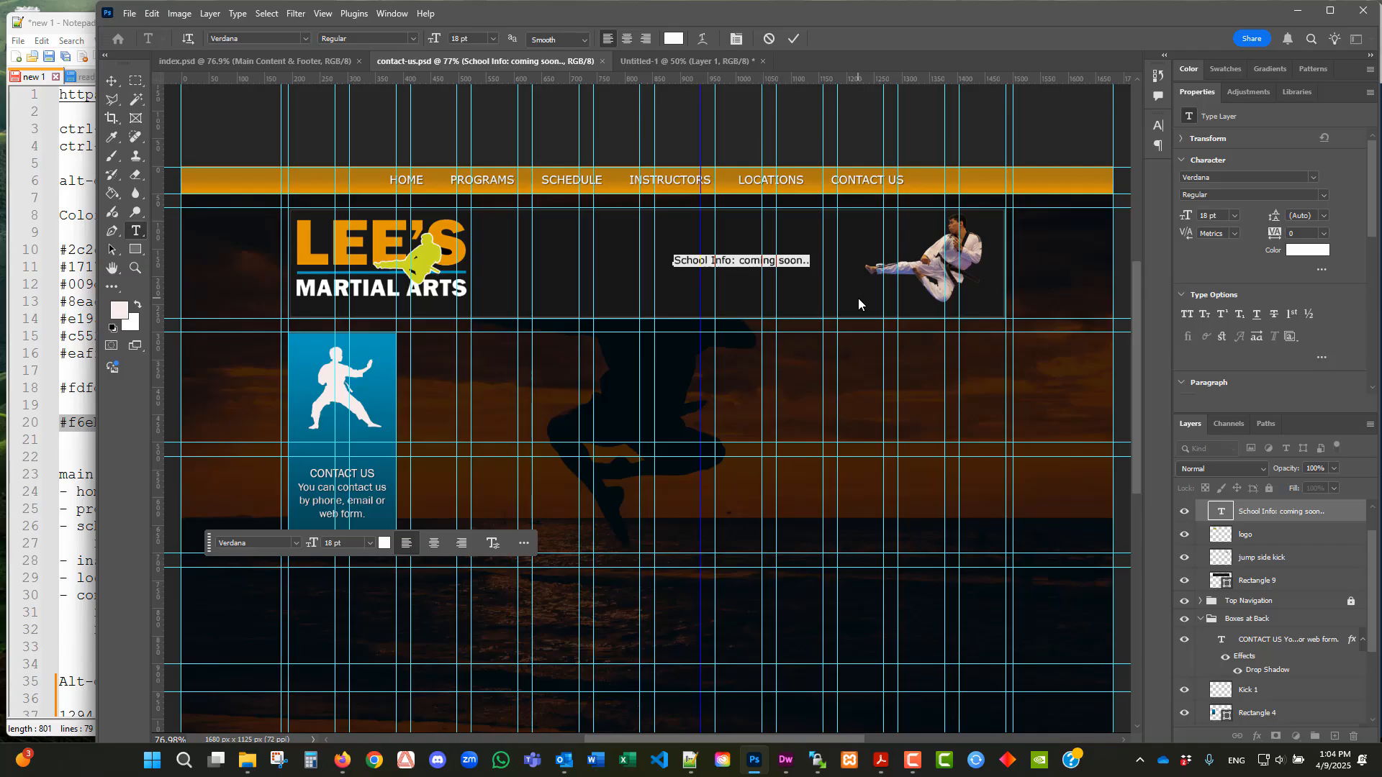
text(cont)
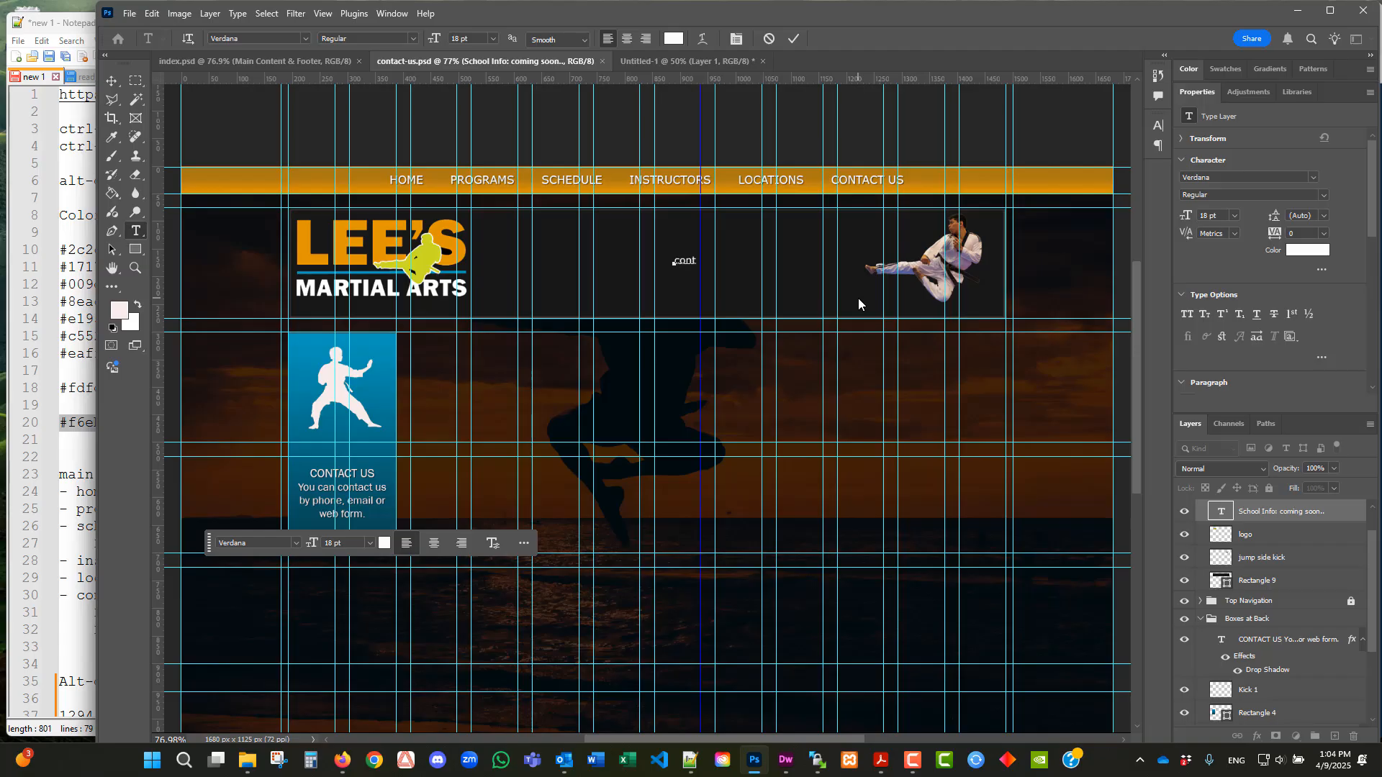
key(BackSpace)
key(BackSpace)
key(BackSpace)
key(BackSpace)
text(CONTACT US)
- Set the banner's CONTACT US title to Franklin Gothic Book at 48 pt and move it up near the banner's upper edge
key(ctrl+a)
click(305, 38)
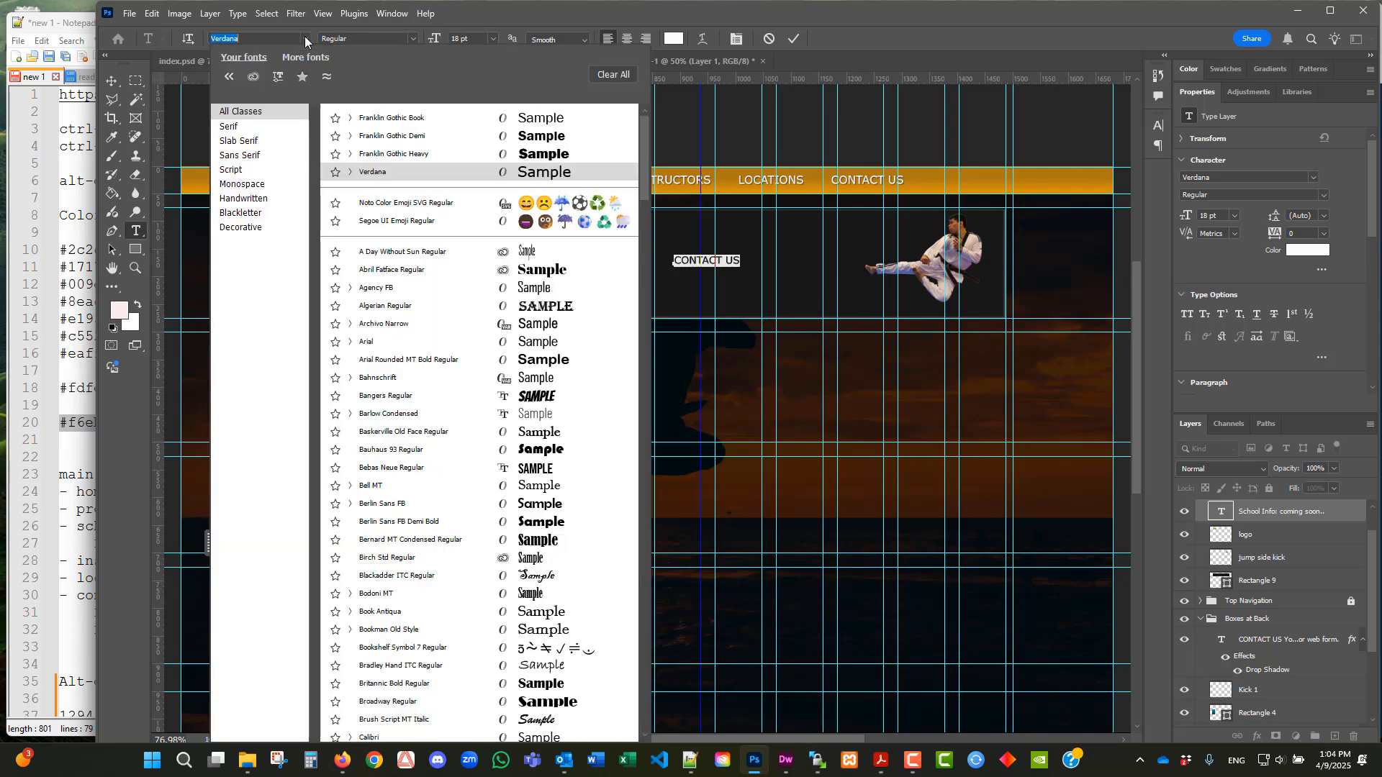
click(396, 117)
click(492, 38)
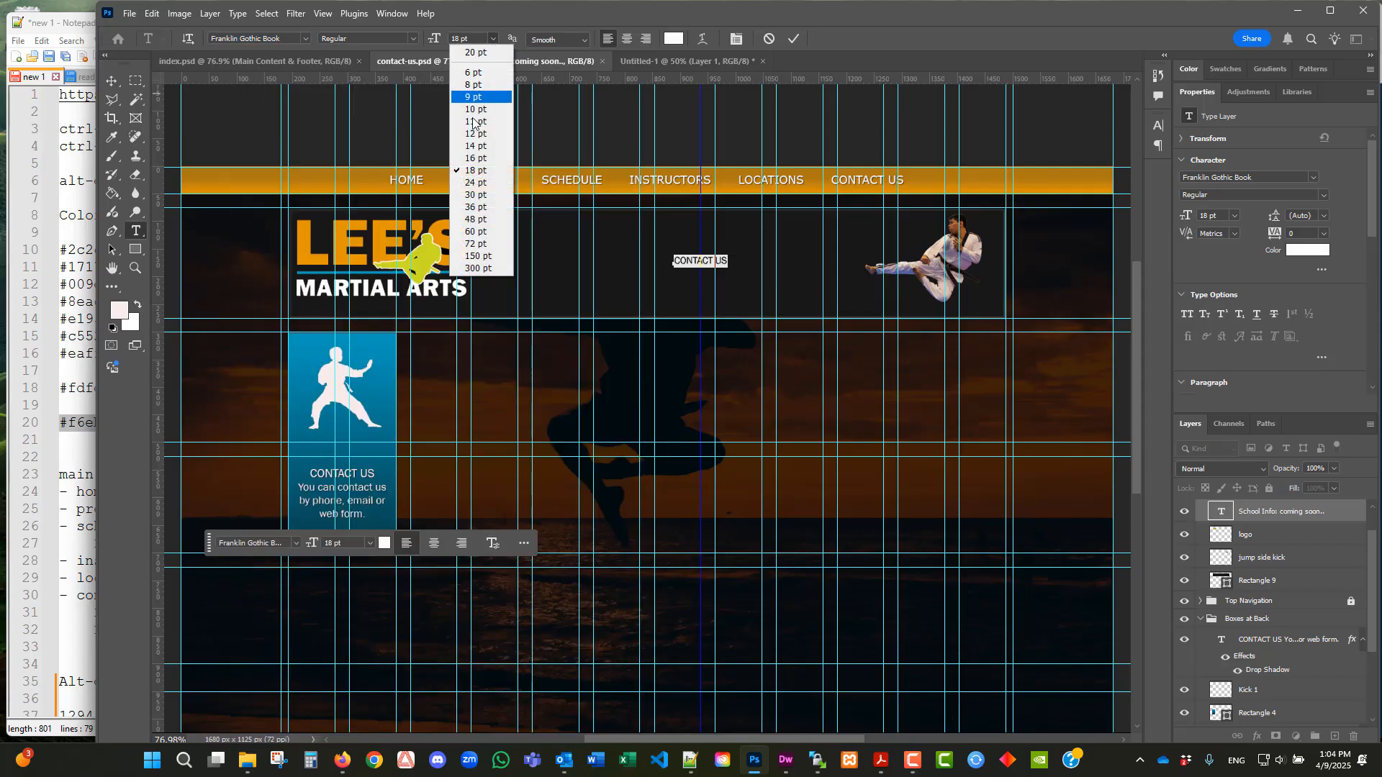
click(478, 221)
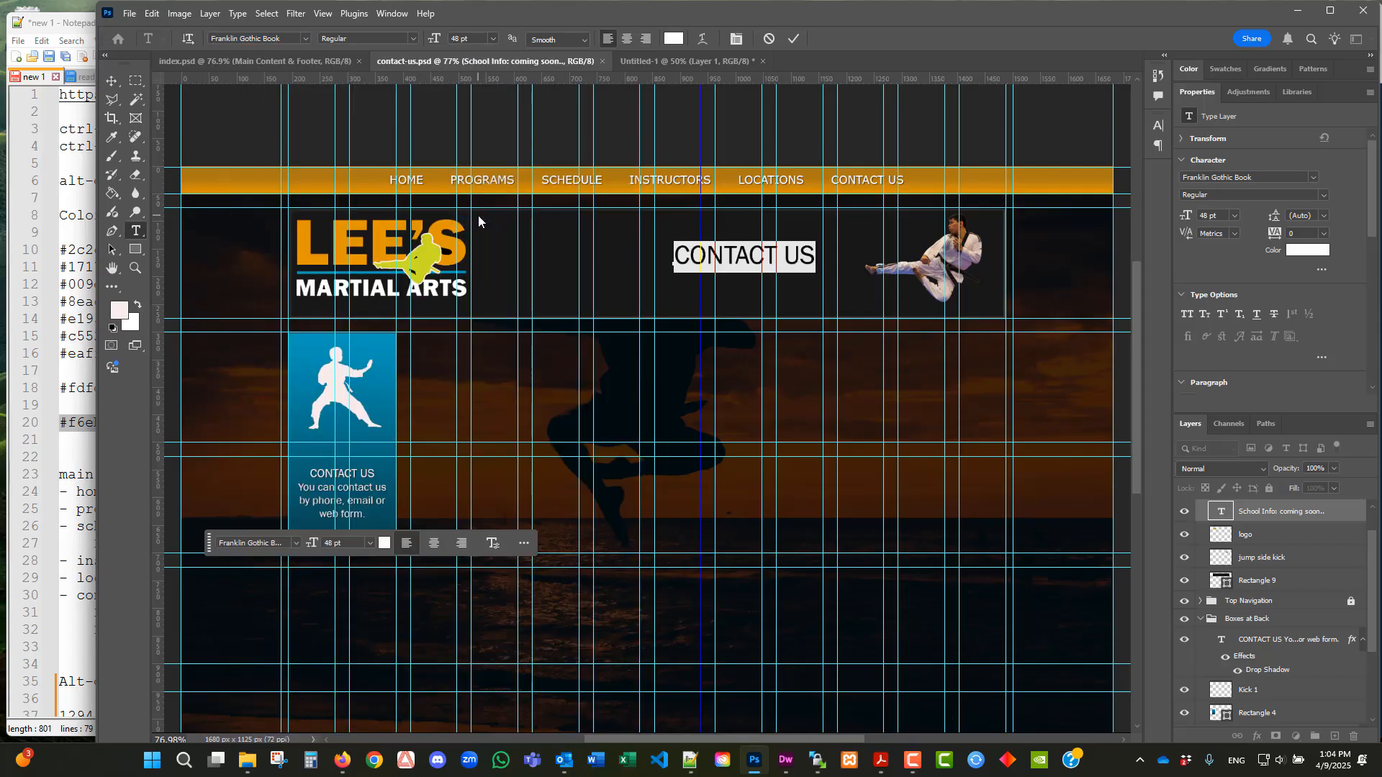
click(110, 82)
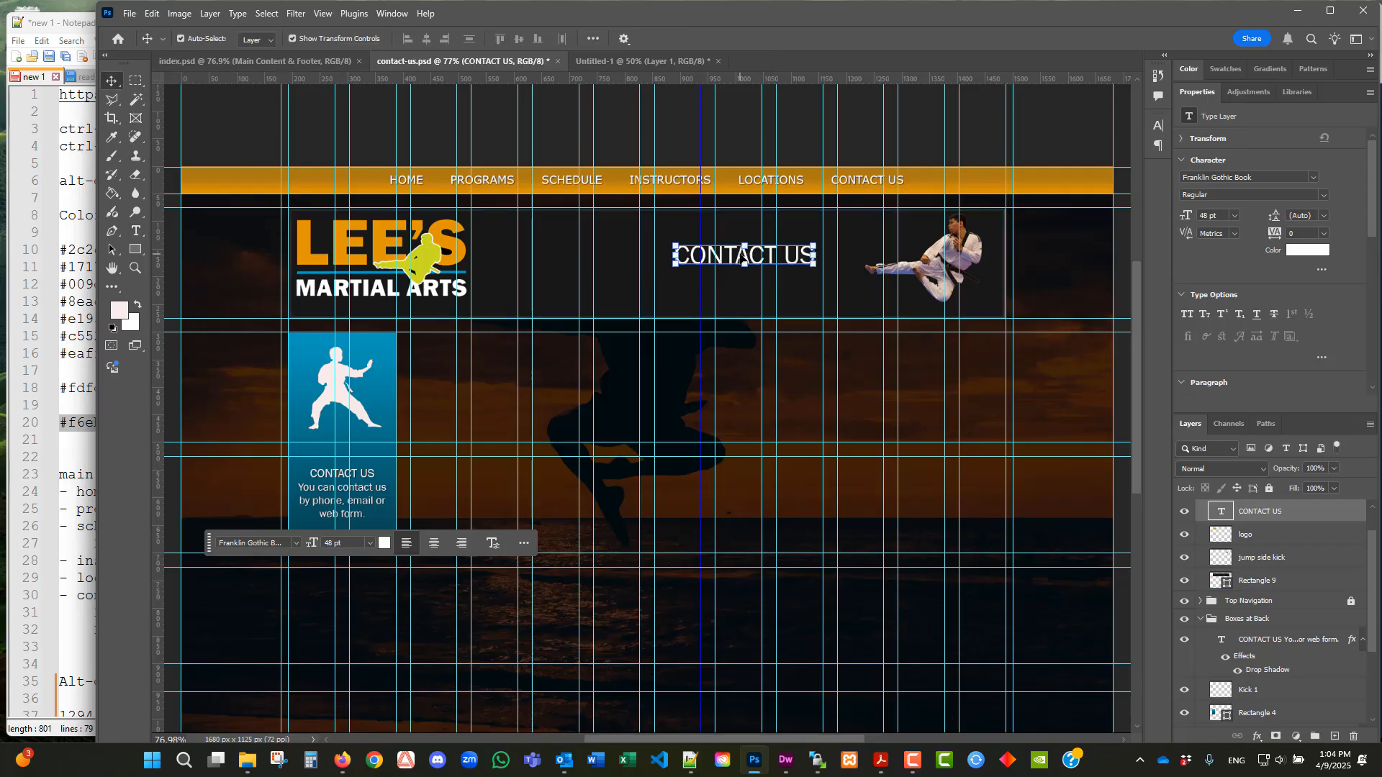
drag(743, 256, 753, 234)
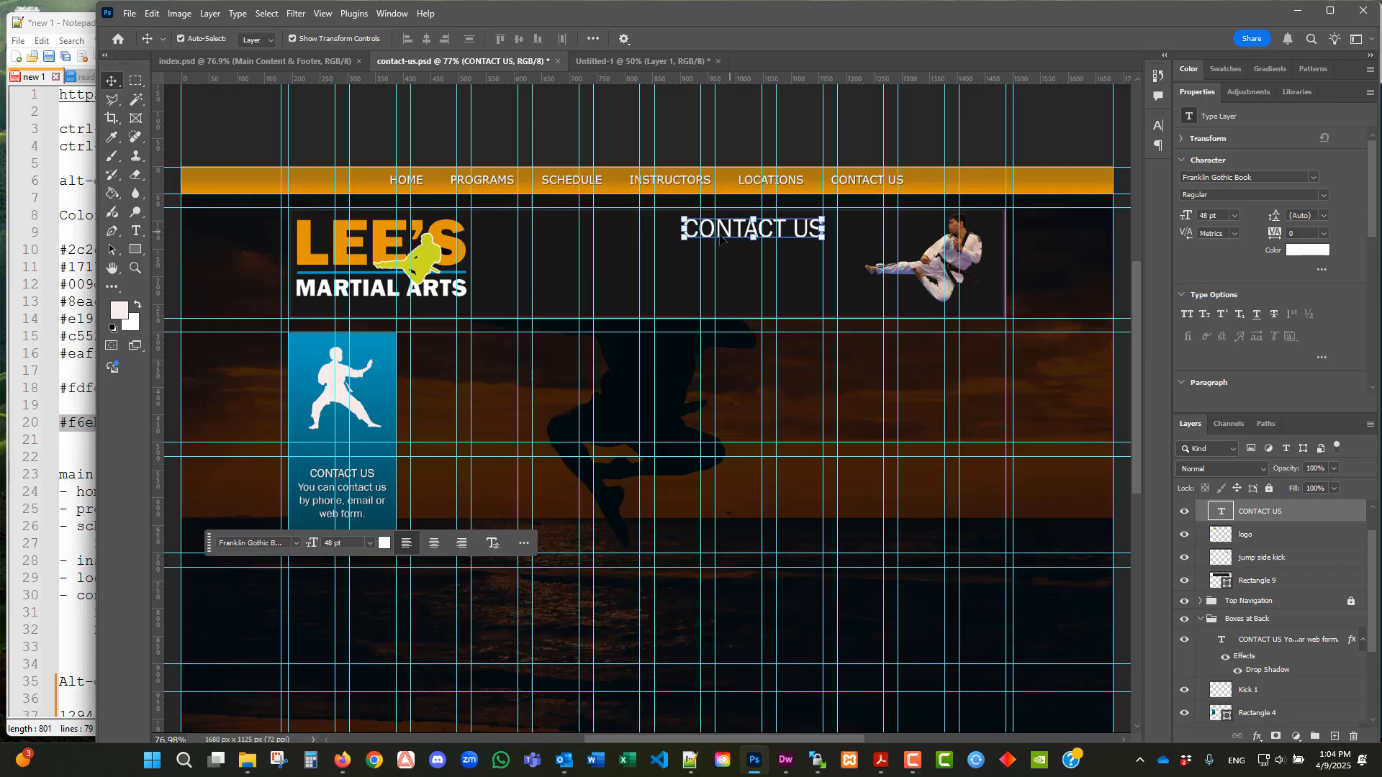
- Enlarge the banner's CONTACT US title to 60 pt and shift it slightly down and right beside the side kick figure
click(145, 229)
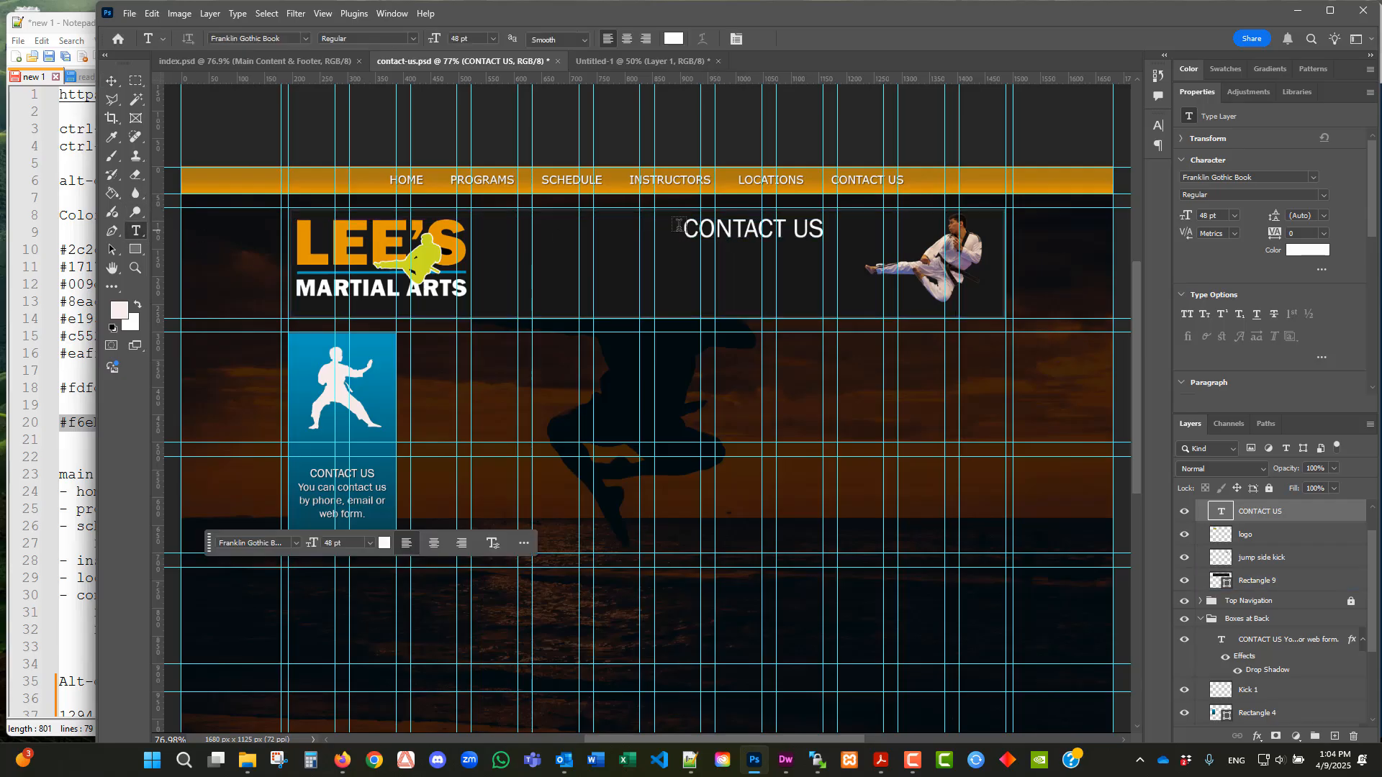
click(690, 227)
drag(688, 228, 827, 223)
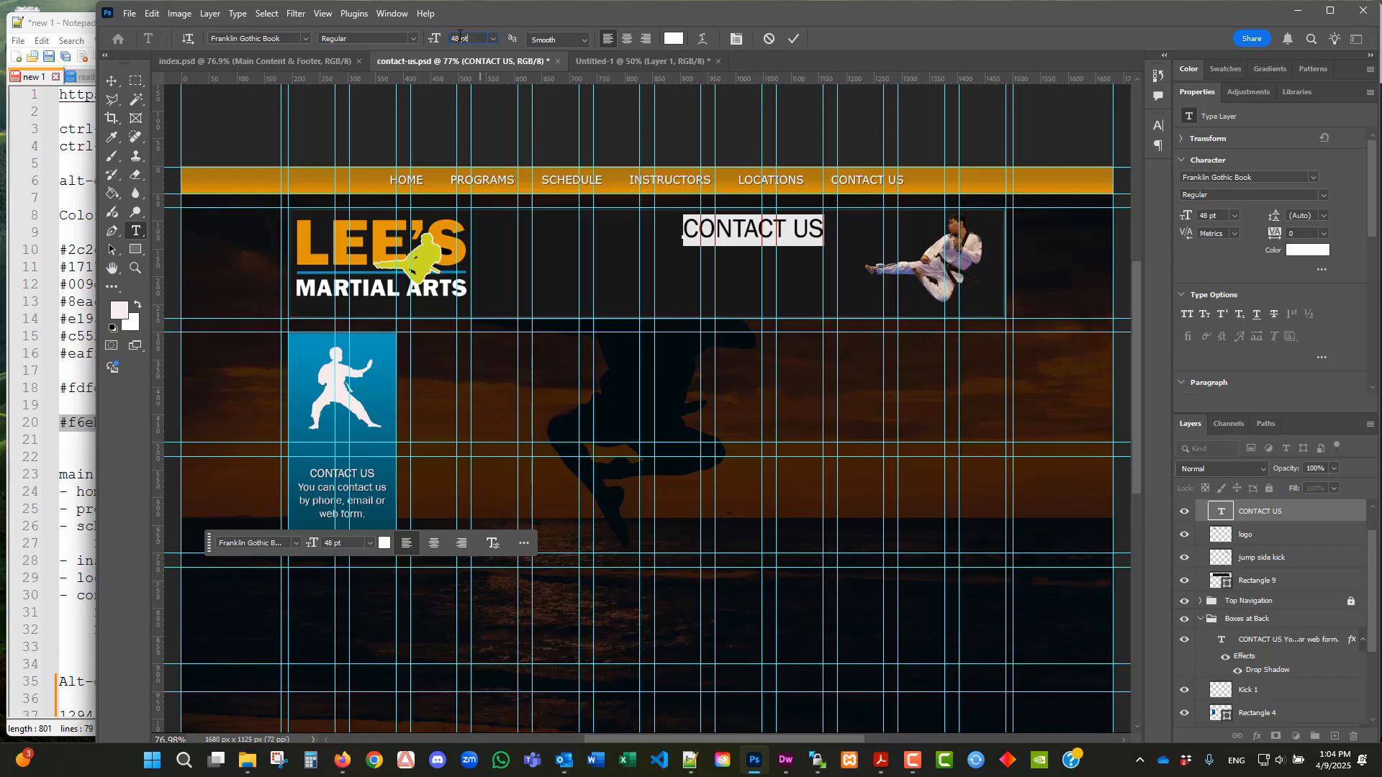
text(60)
key(Return)
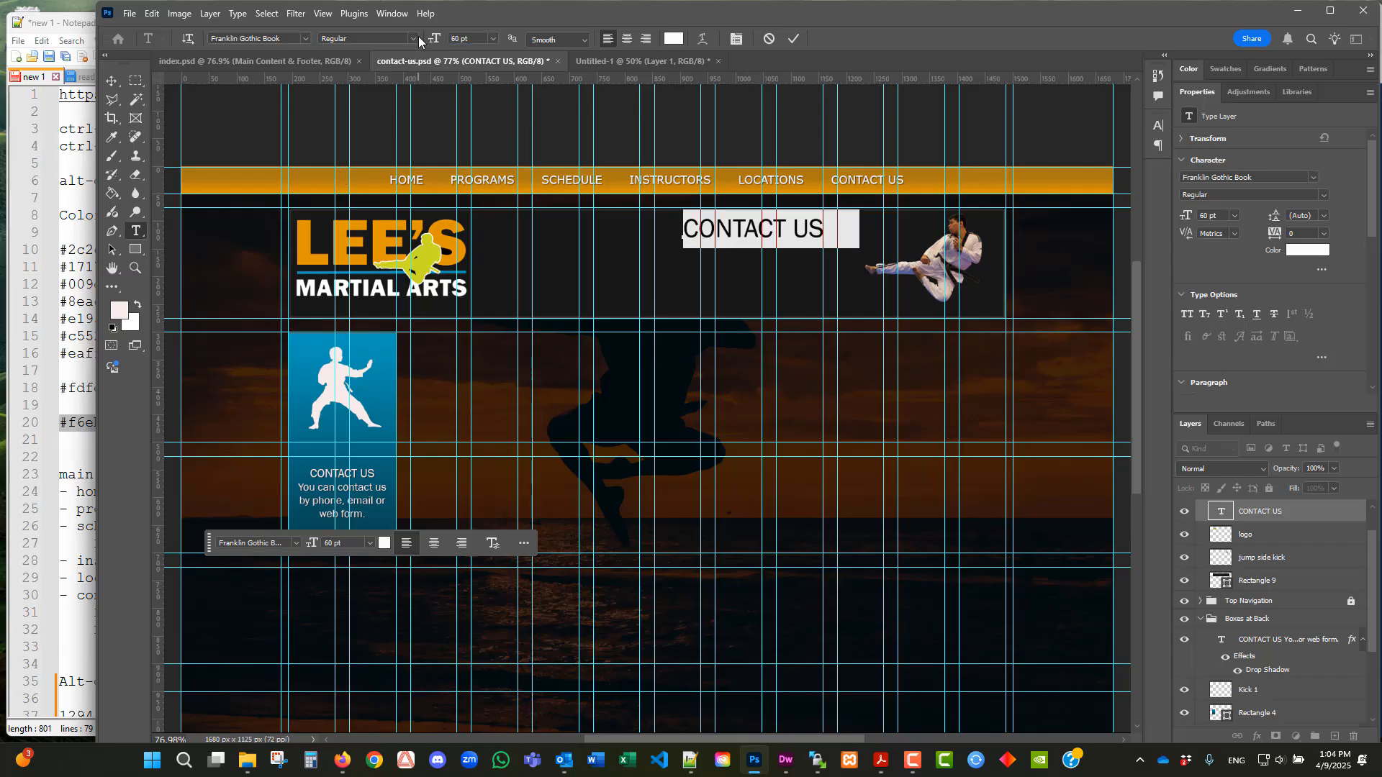
click(115, 80)
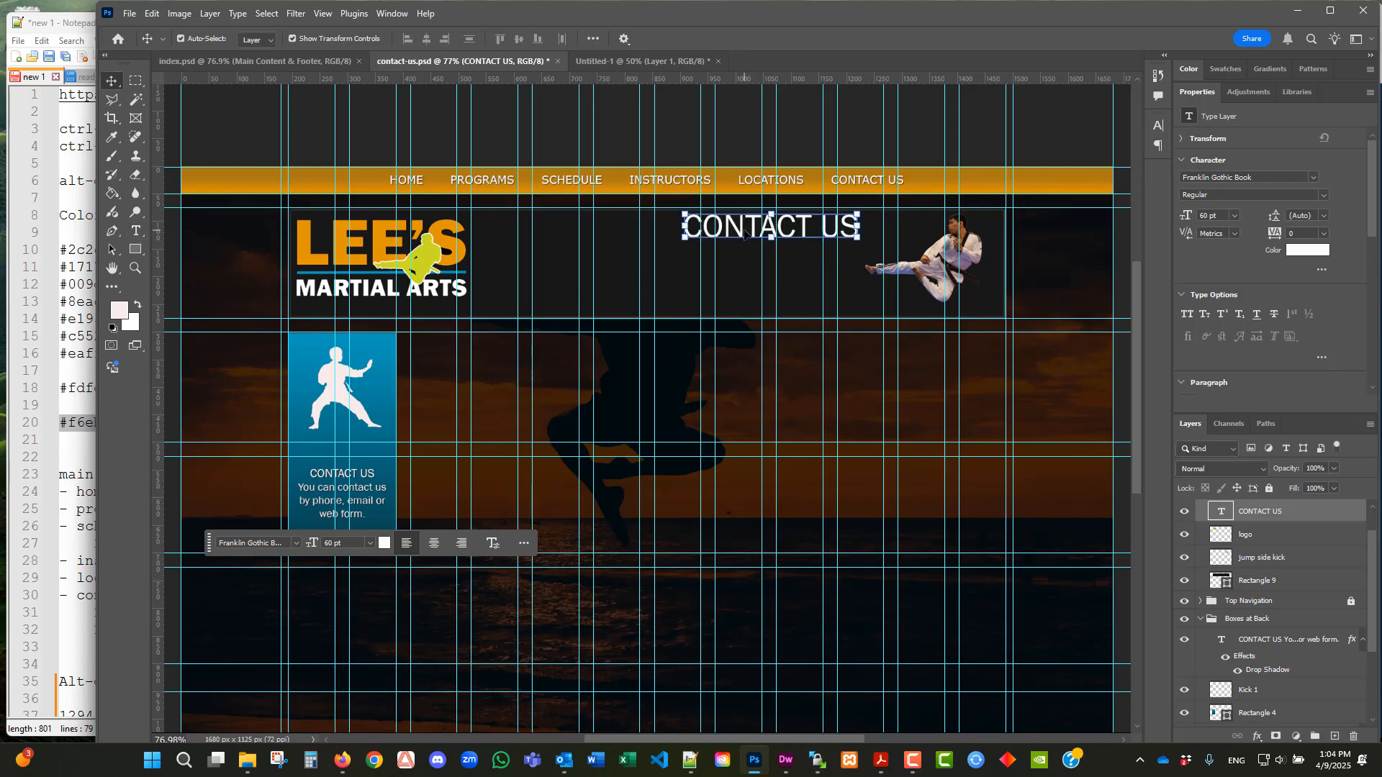
mouse_move(746, 234)
mouse_down()
mouse_move(746, 275)
mouse_move(762, 288)
mouse_move(745, 241)
mouse_up()
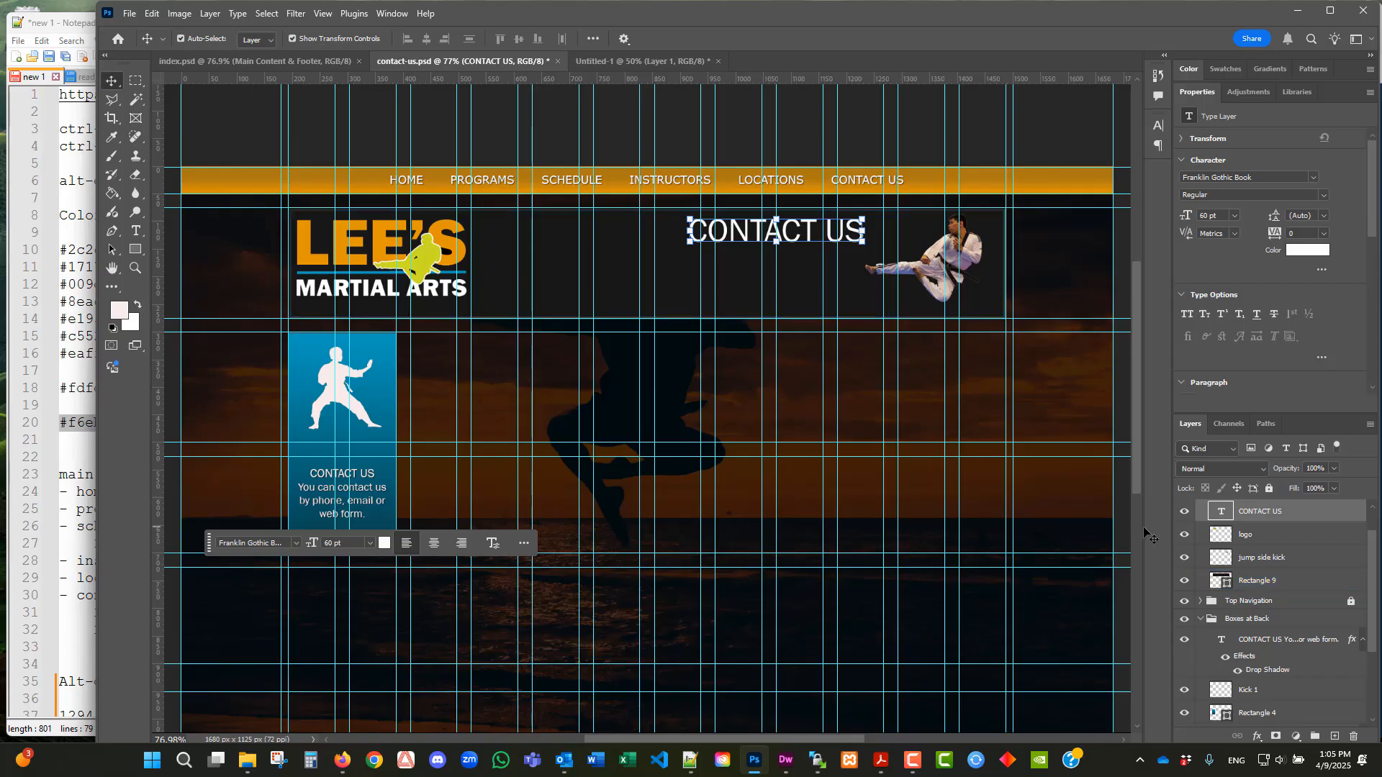
- Copy the Drop Shadow effect from the blue box's contact text layer to the banner's CONTACT US title layer
scroll(1325, 576, up, 1)
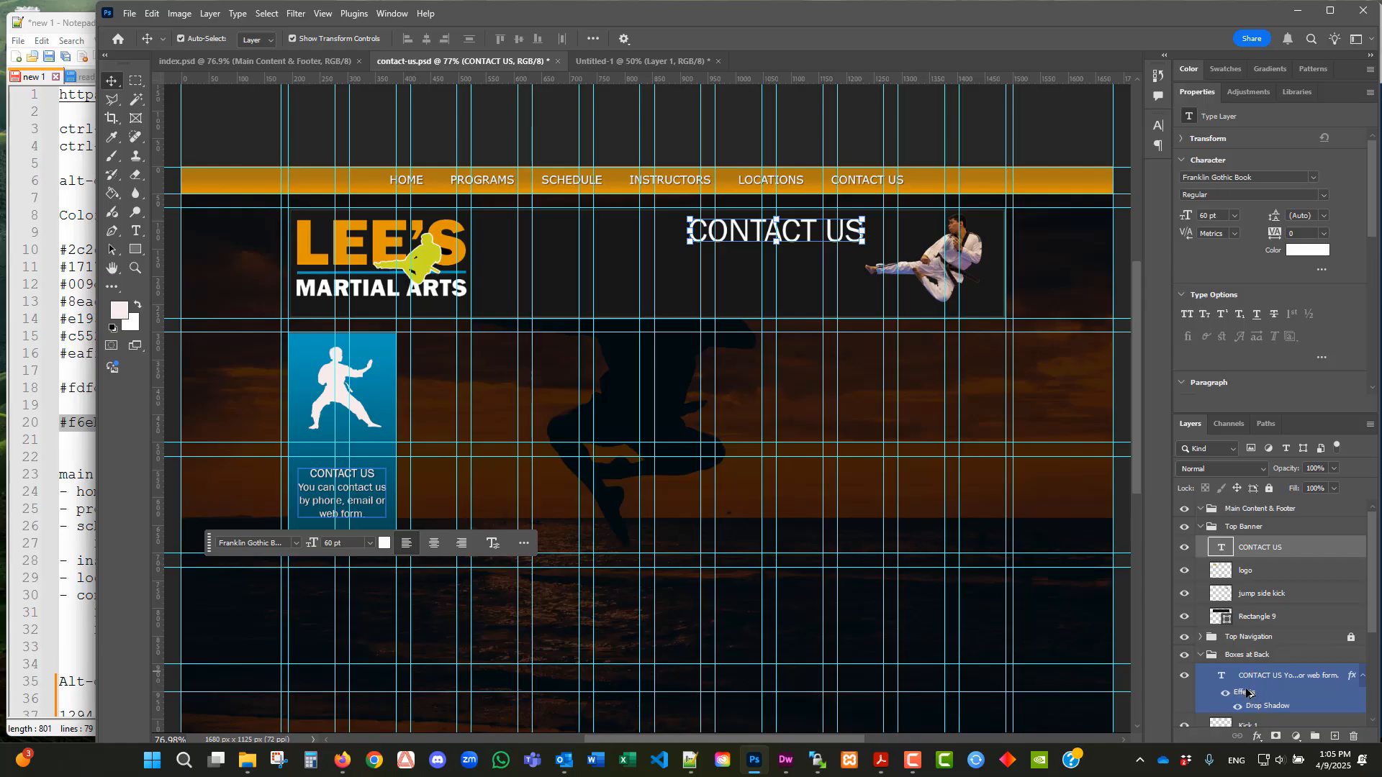
drag(1249, 692, 1256, 556)
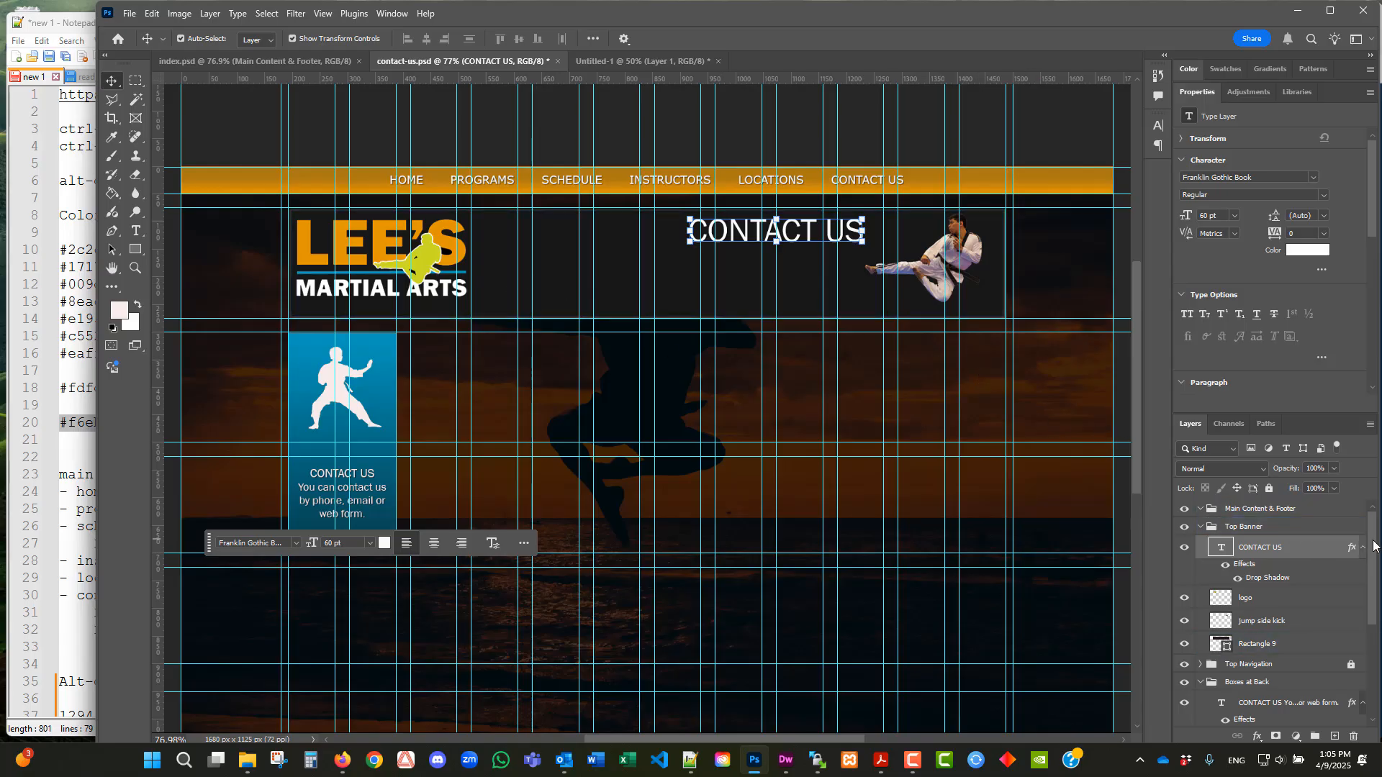
scroll(1271, 547, down, 2)
scroll(1271, 576, up, 2)
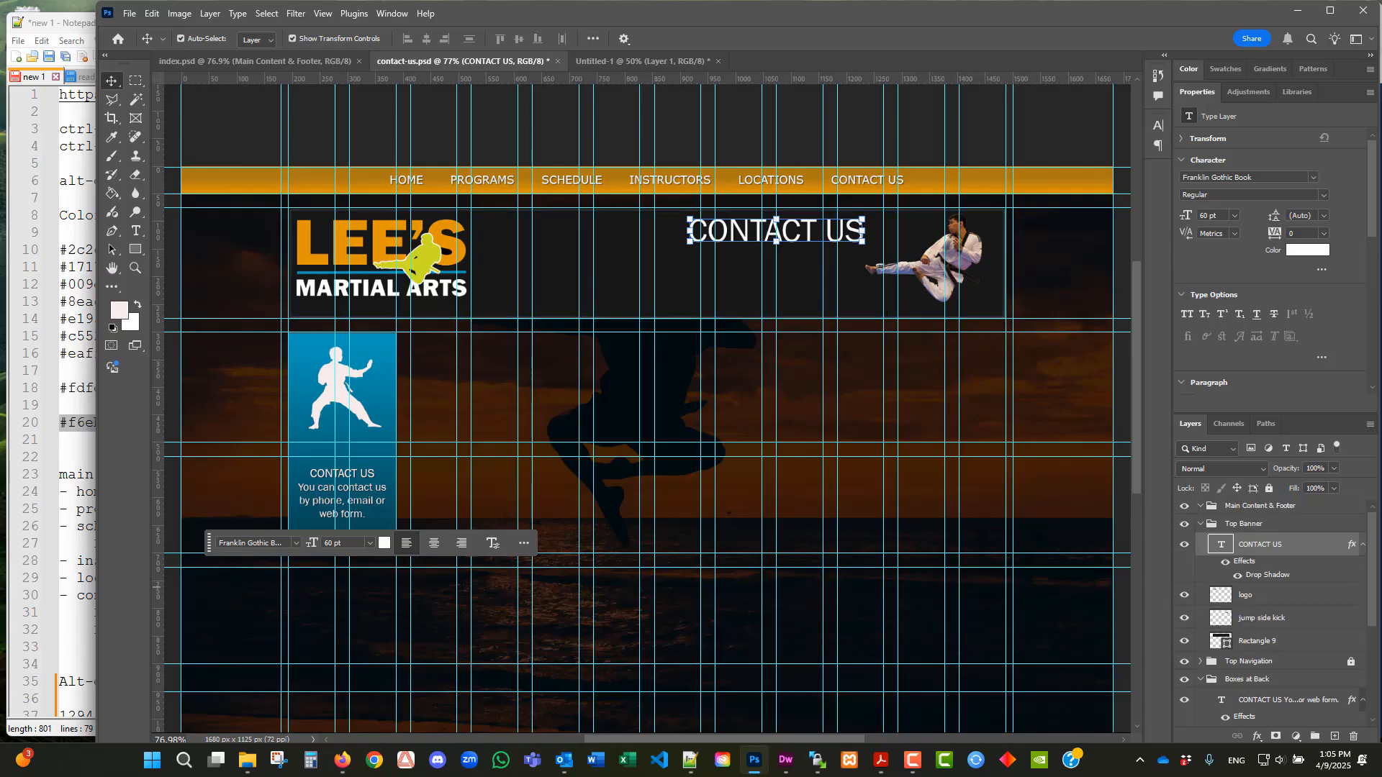
- Save contact-us.psd with the updated banner title
click(129, 14)
click(139, 176)
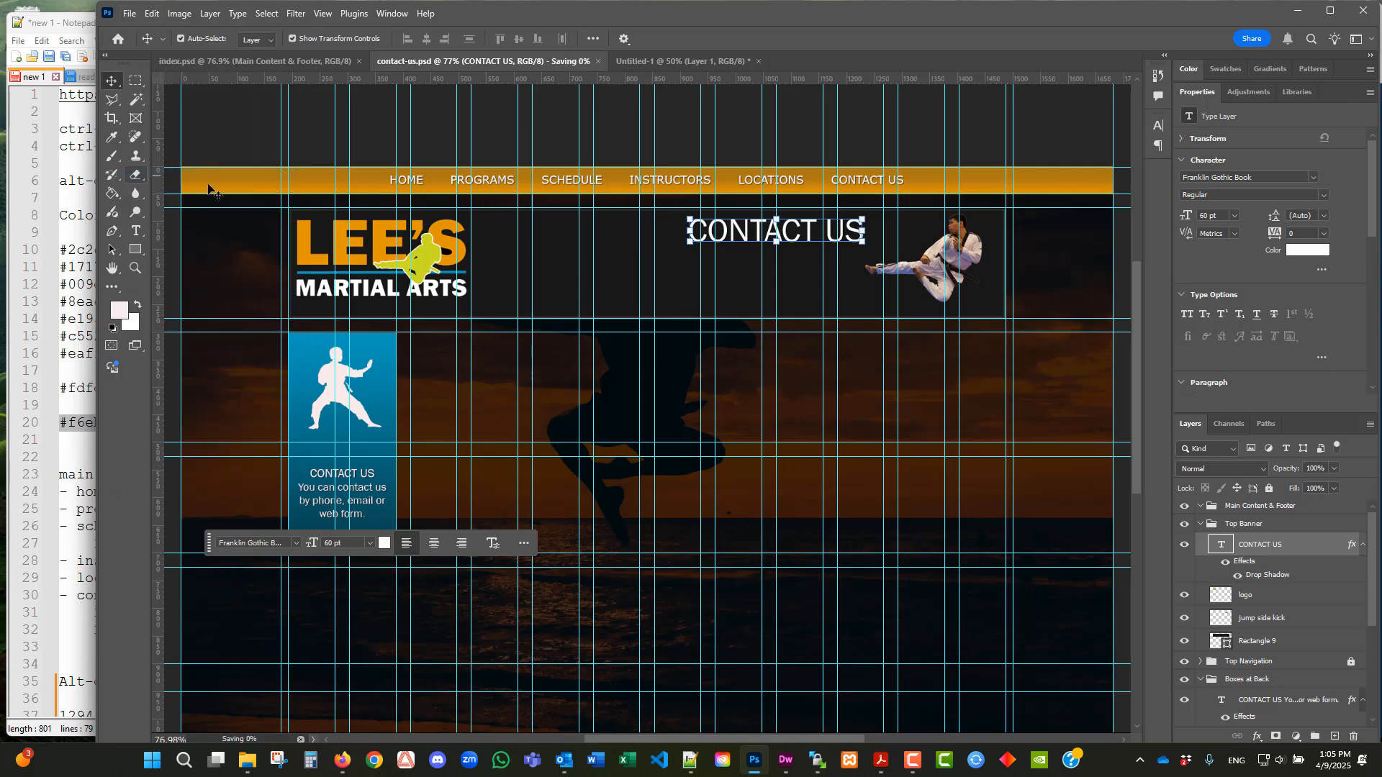
click(509, 241)
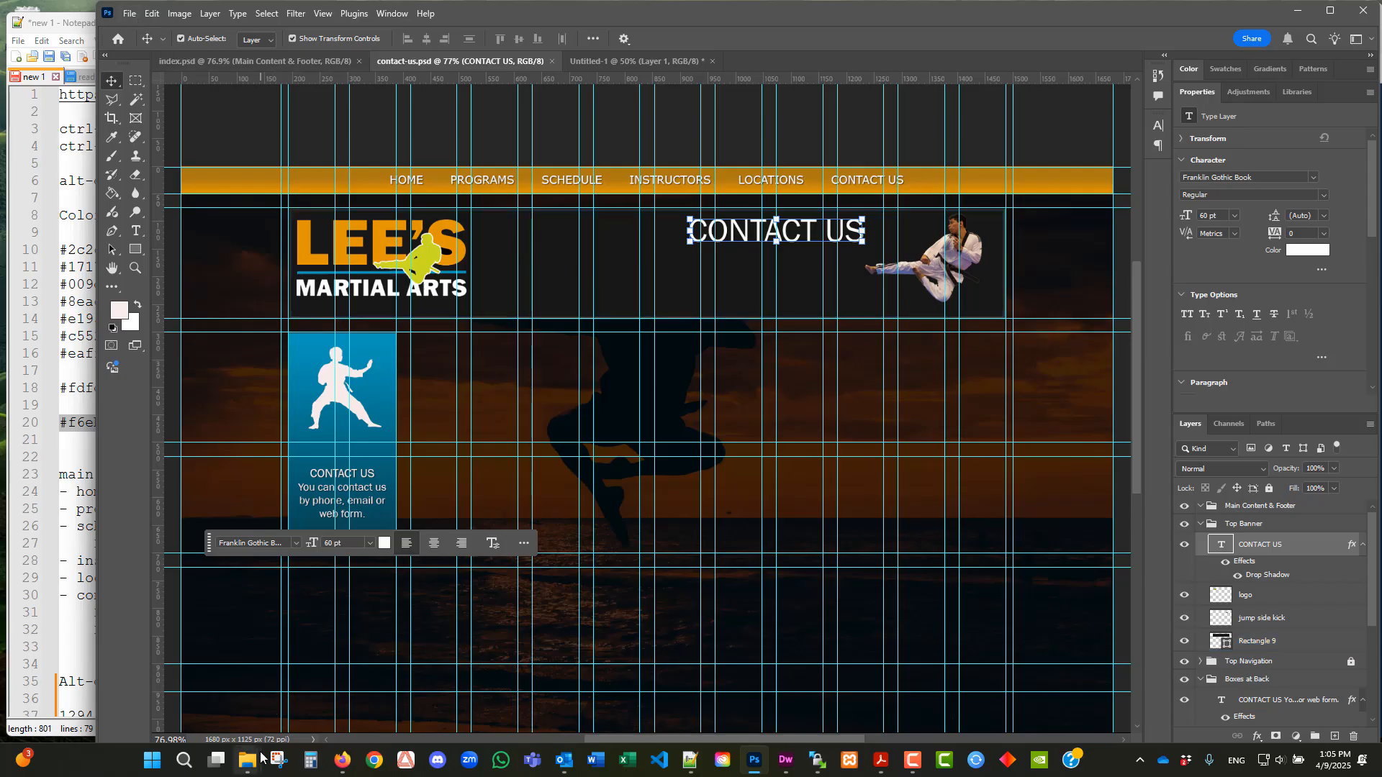
mouse_move(262, 759)
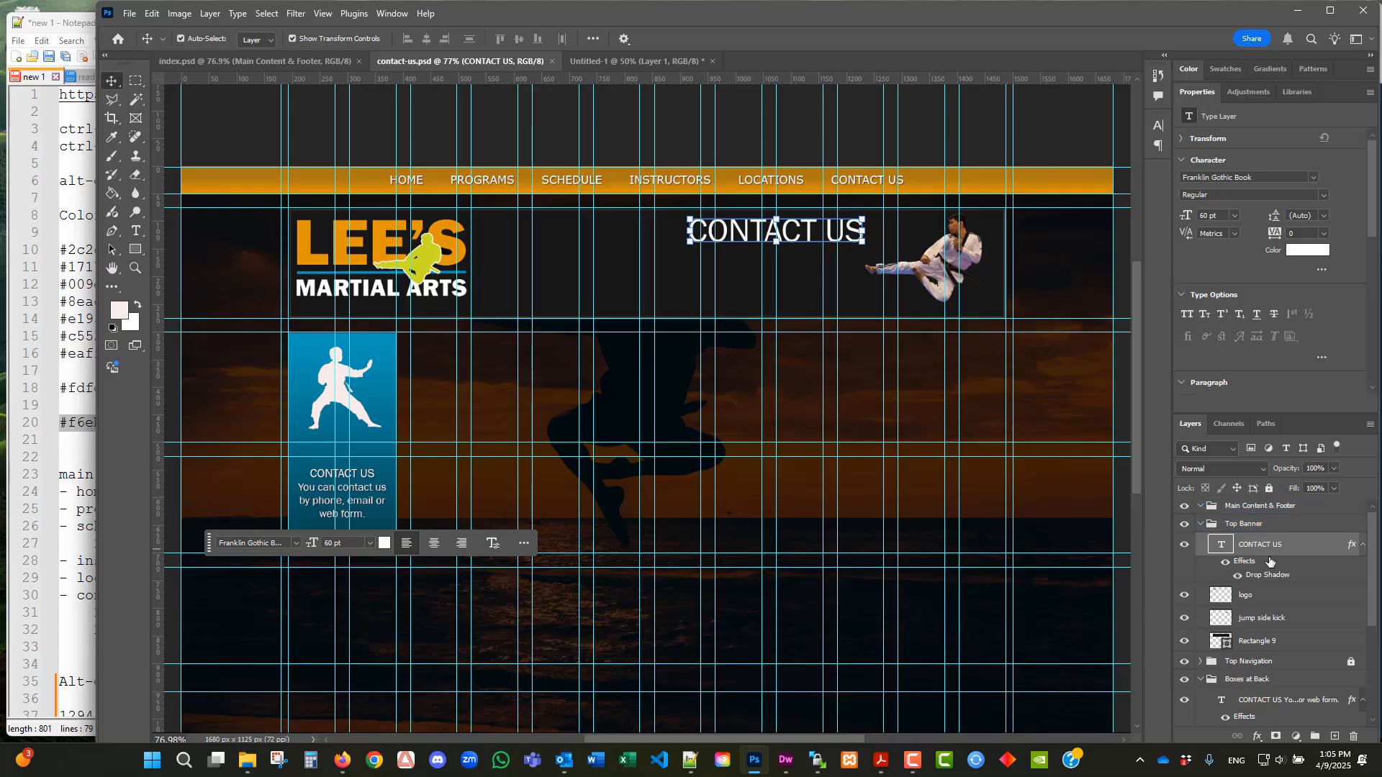
- Select the Rectangle 9 layer in the Top Banner group and toggle its visibility off and on to check what it covers
click(1227, 643)
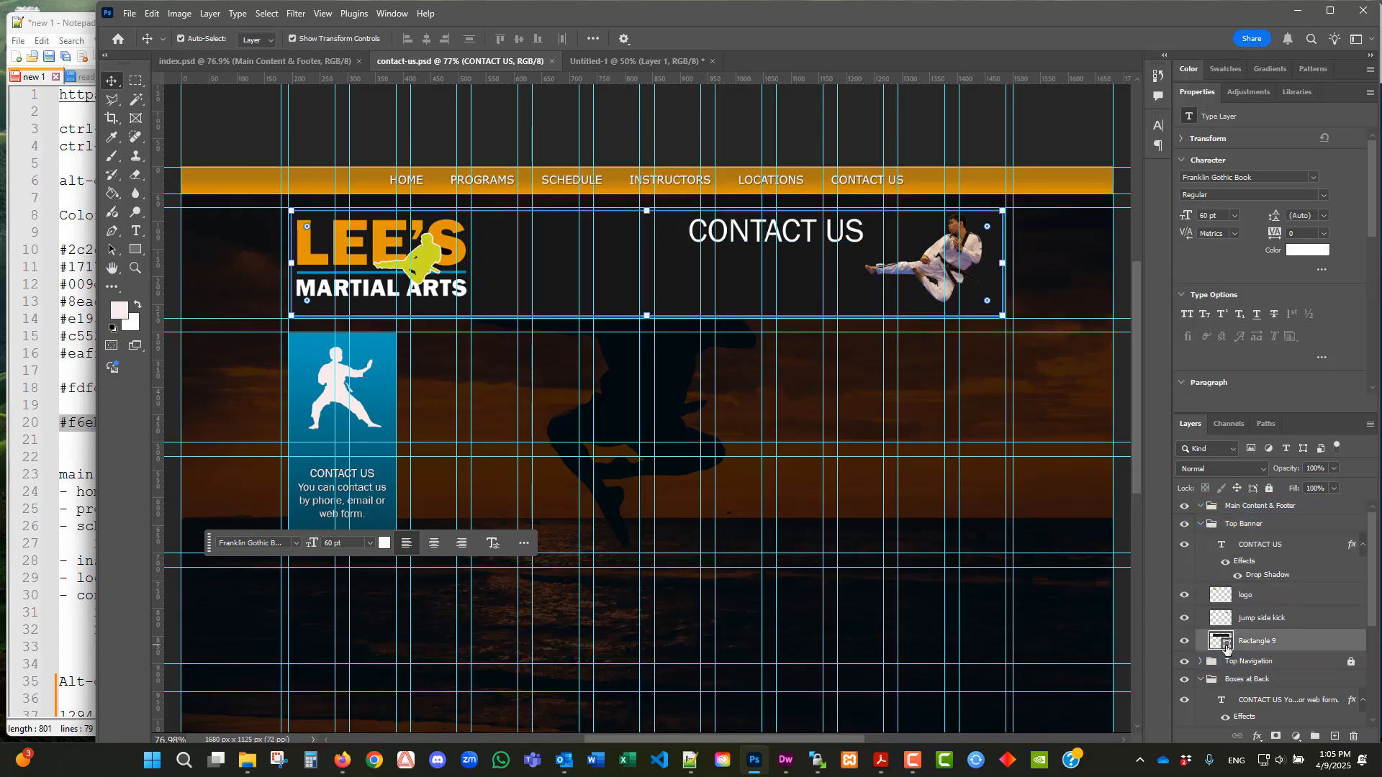
click(1187, 644)
click(1185, 642)
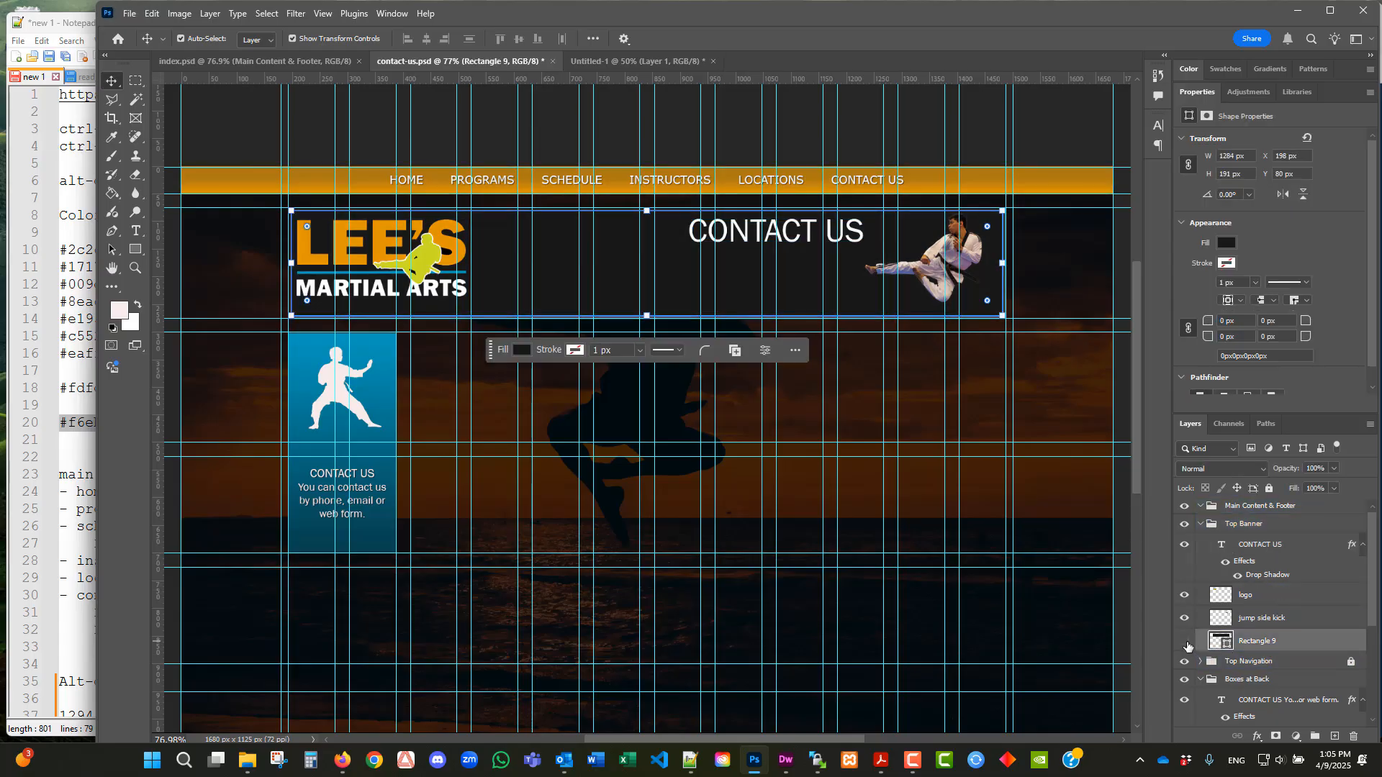
click(1185, 642)
click(1185, 643)
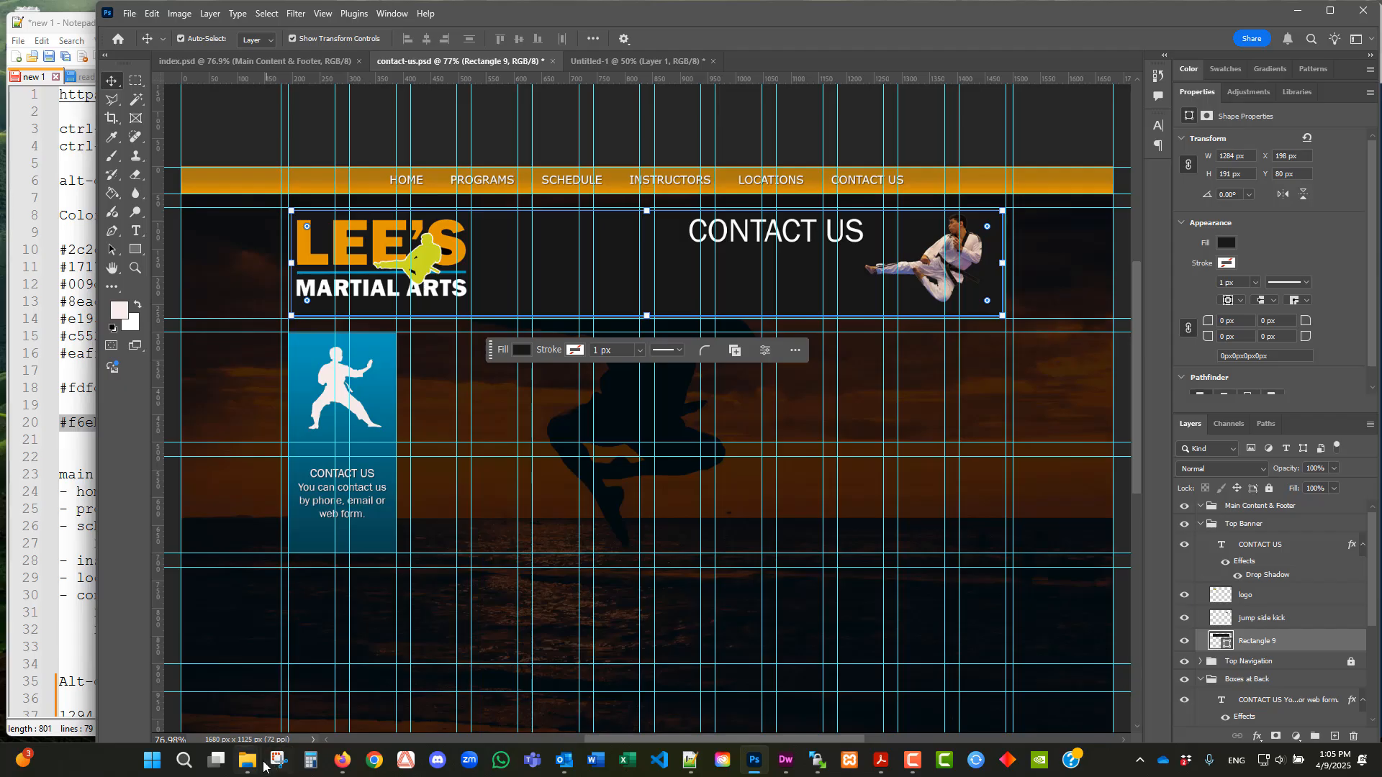
- Open the portrait-format fire photo from the 14_photo_image_collection_1hr folder in Adobe Photoshop 2025
mouse_move(238, 762)
click(101, 684)
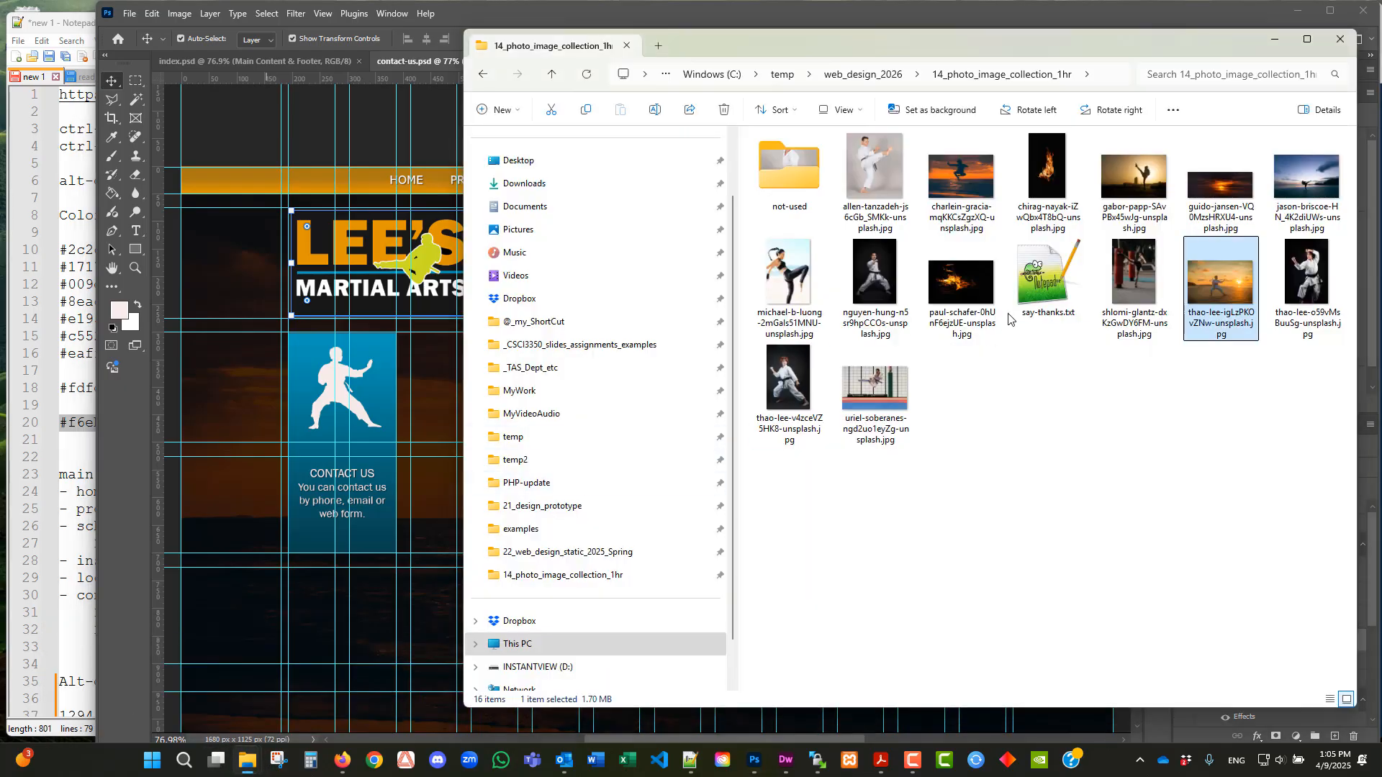
right_click(967, 303)
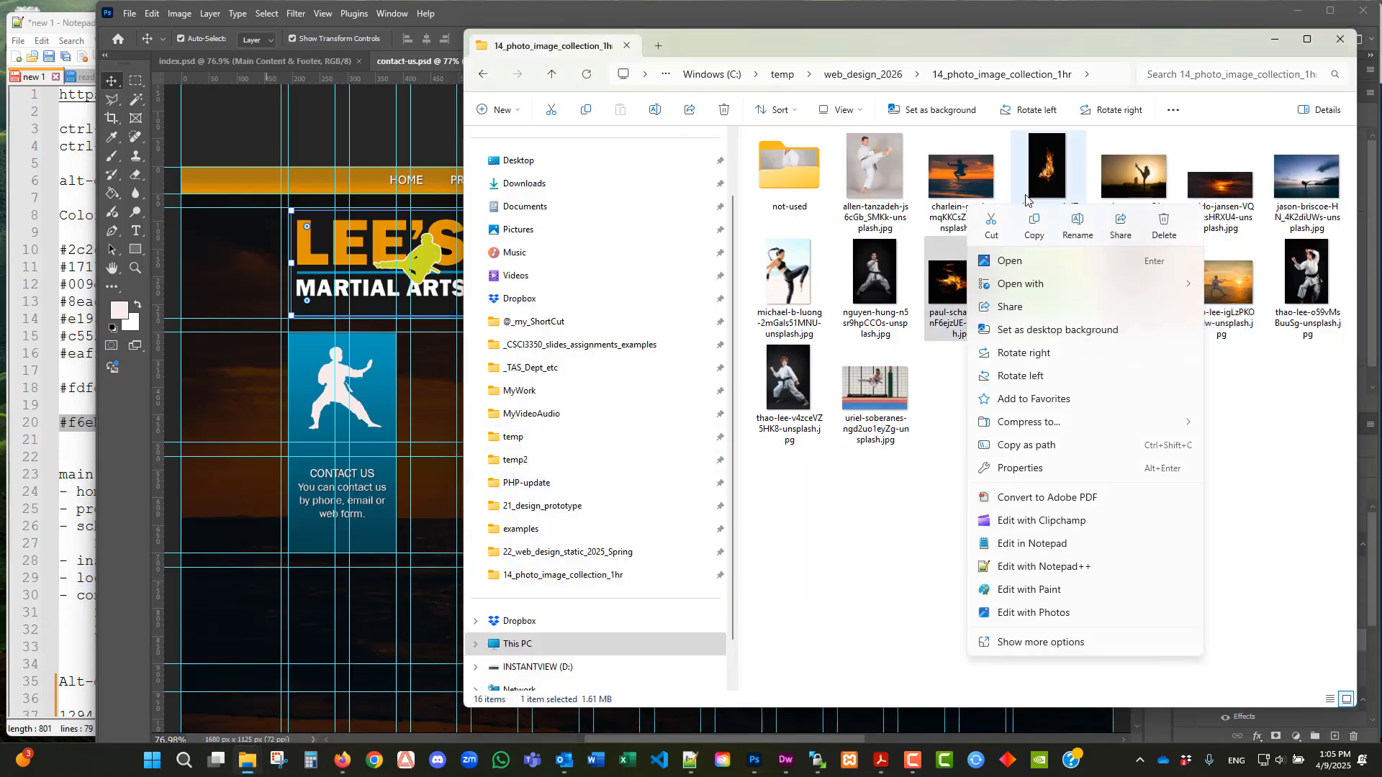
right_click(1051, 175)
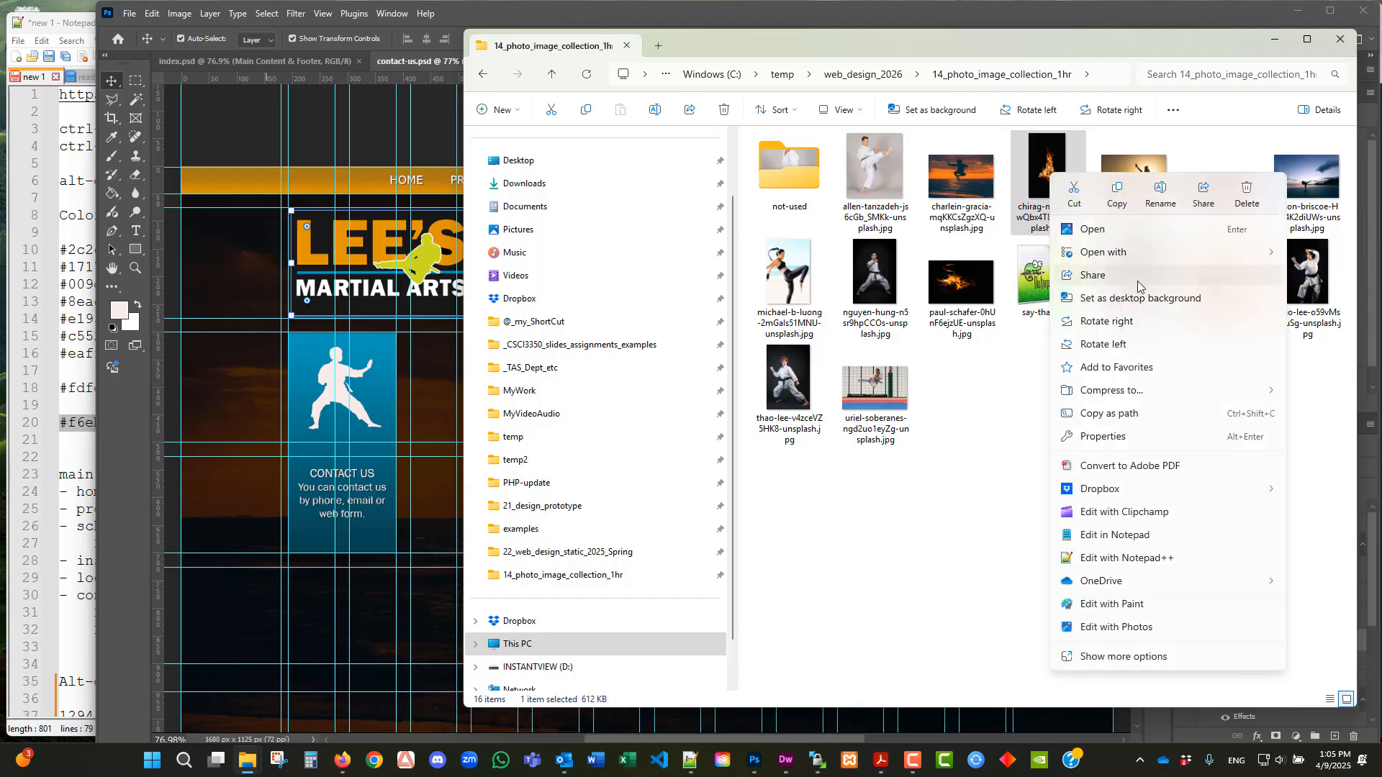
mouse_move(1088, 259)
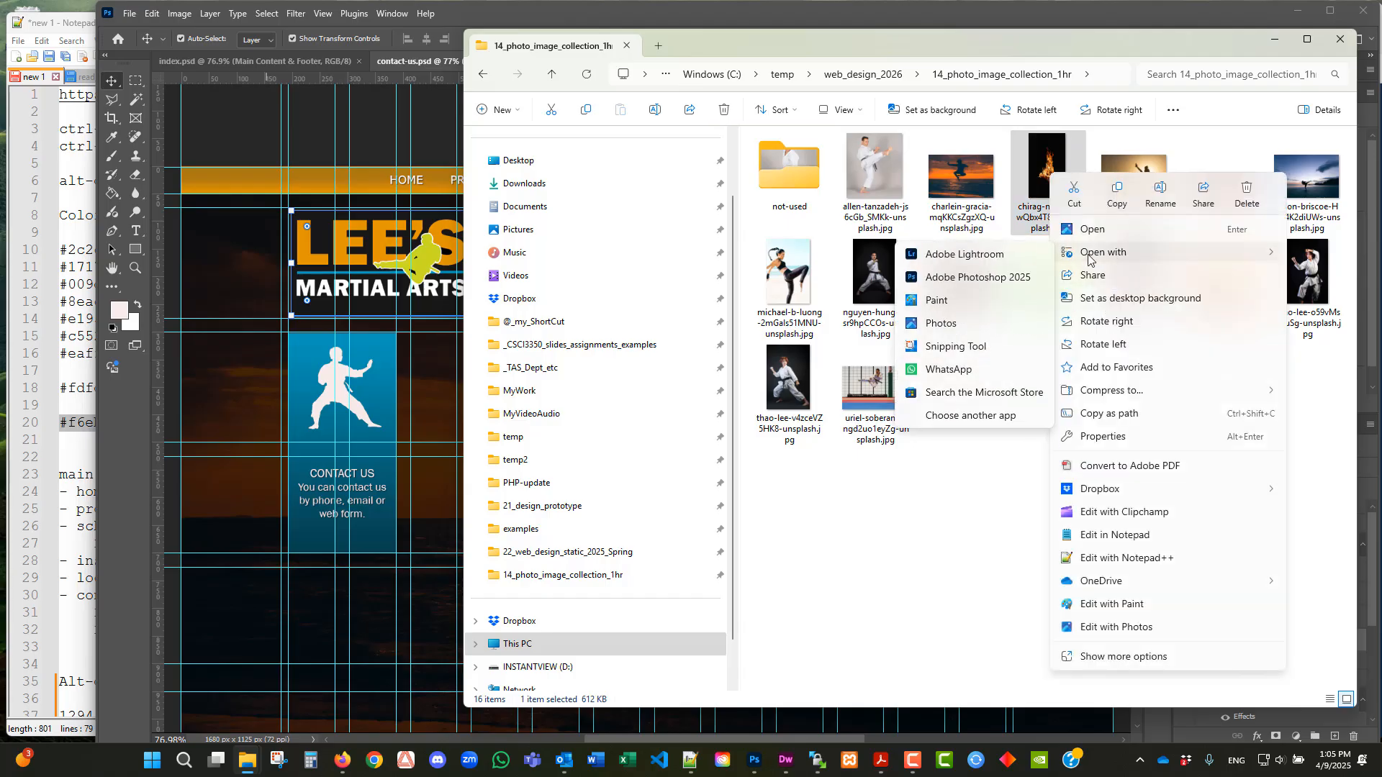
click(1022, 279)
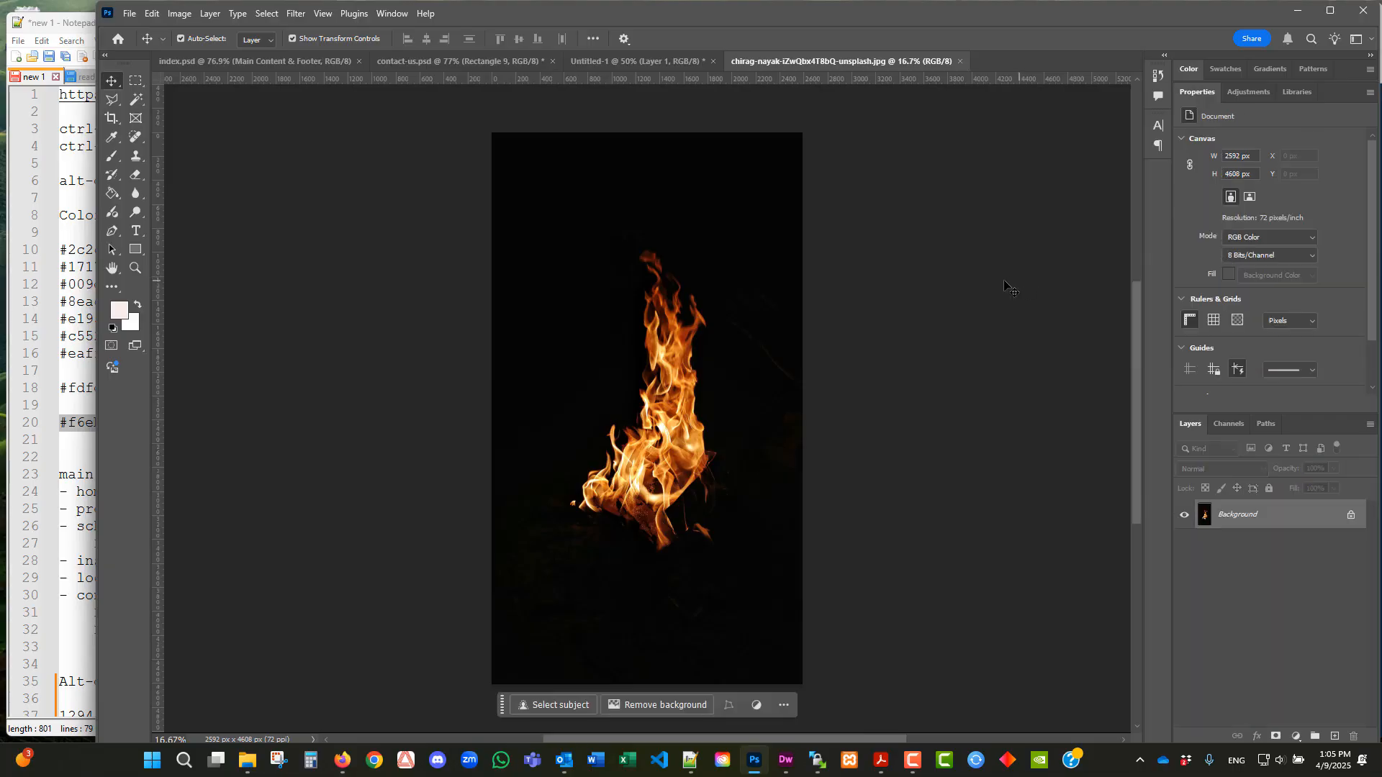
- Close the Untitled-1 karate silhouette document without saving its changes
click(646, 63)
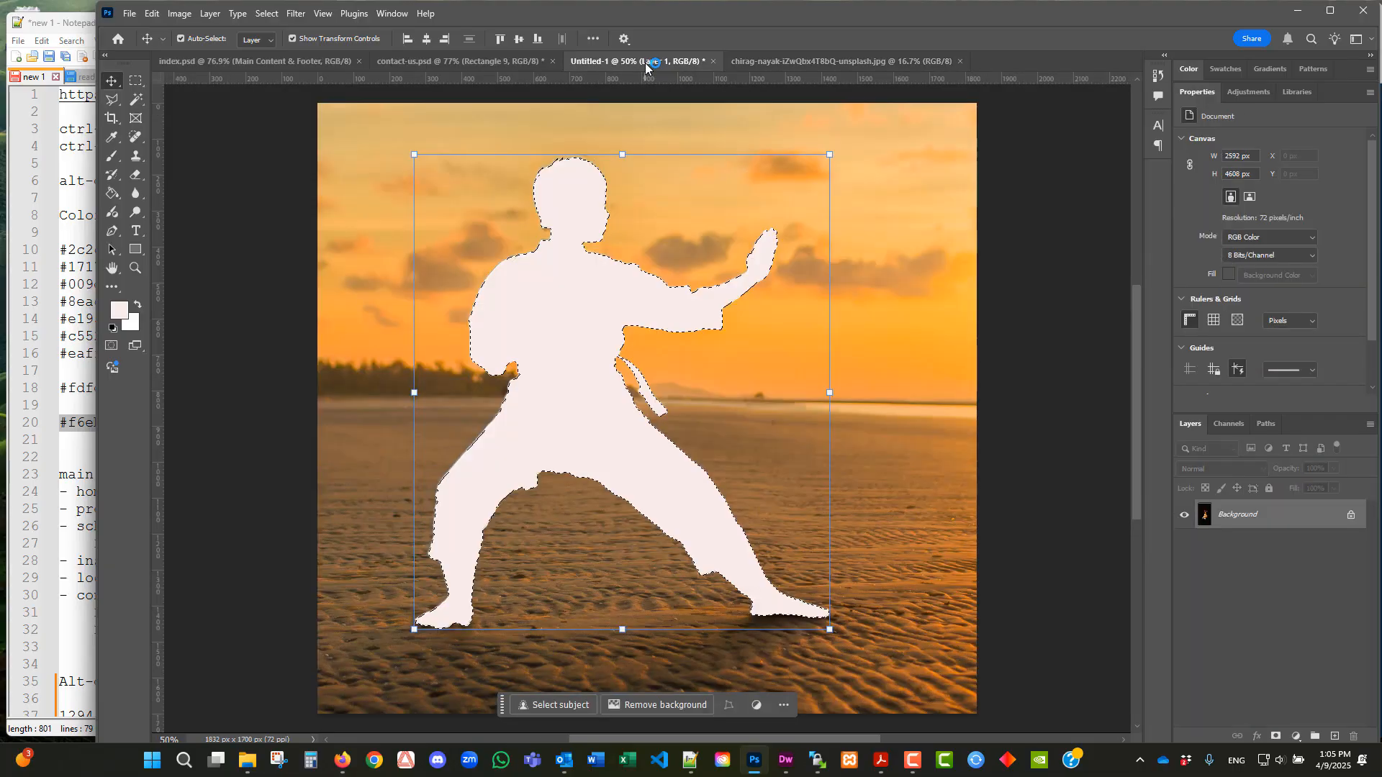
click(714, 62)
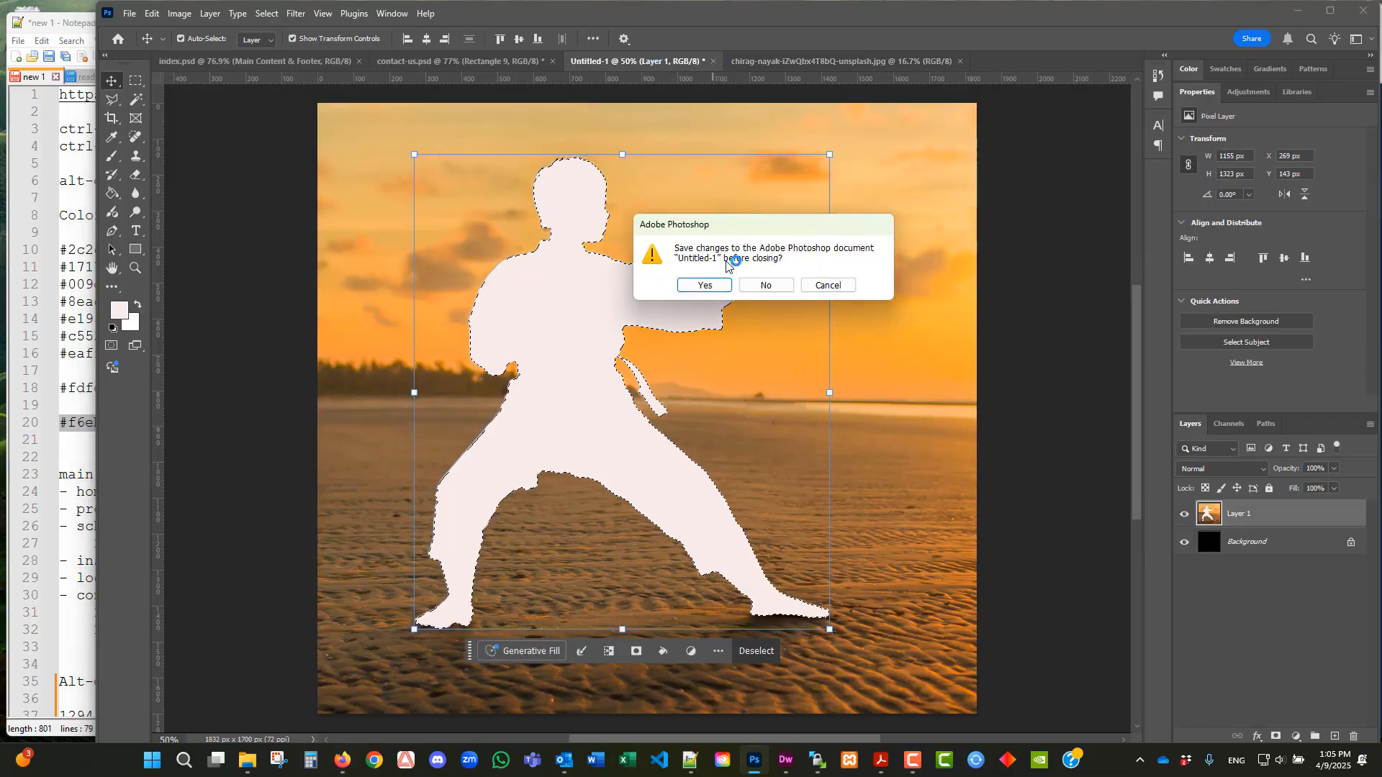
click(763, 284)
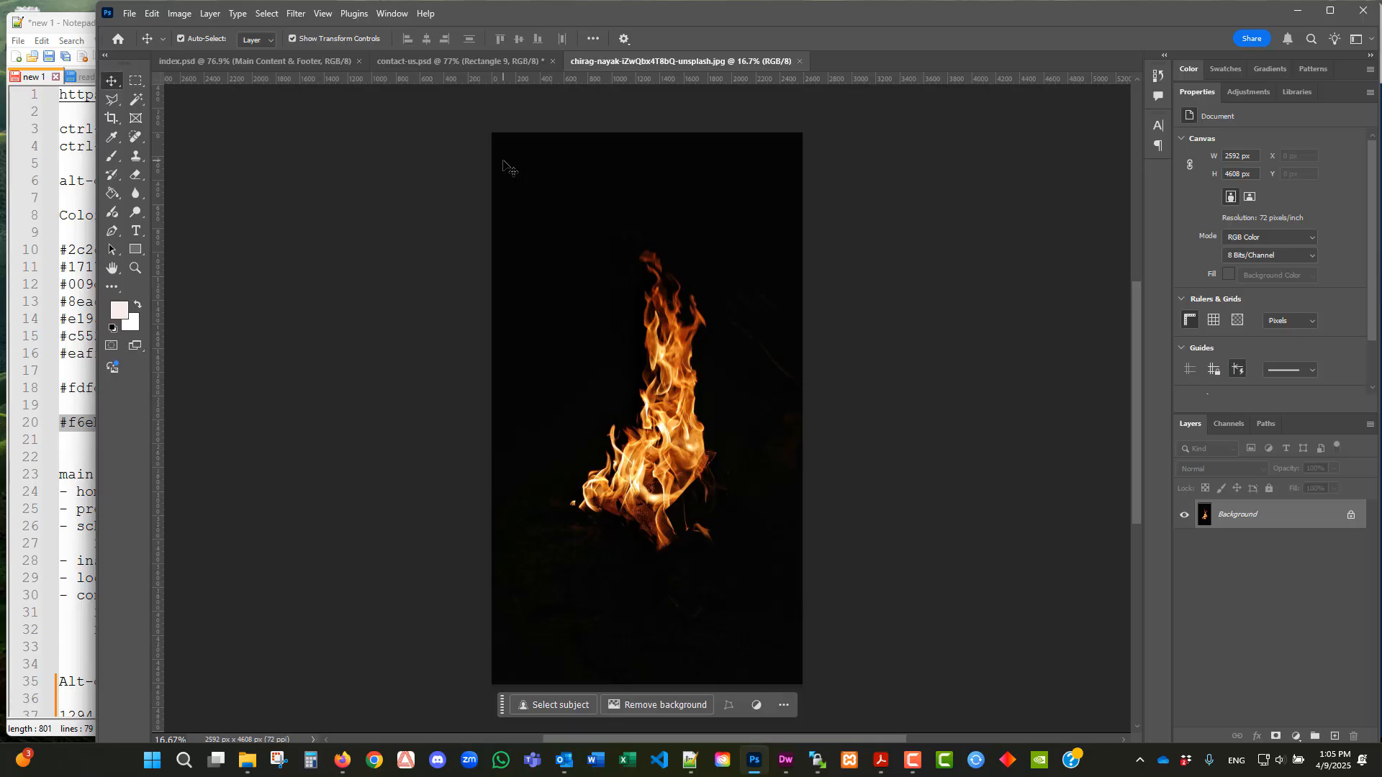
- Tile the documents in a 2-up vertical arrangement and copy the fire photo into contact-us.psd above the Rectangle 9 layer
click(321, 13)
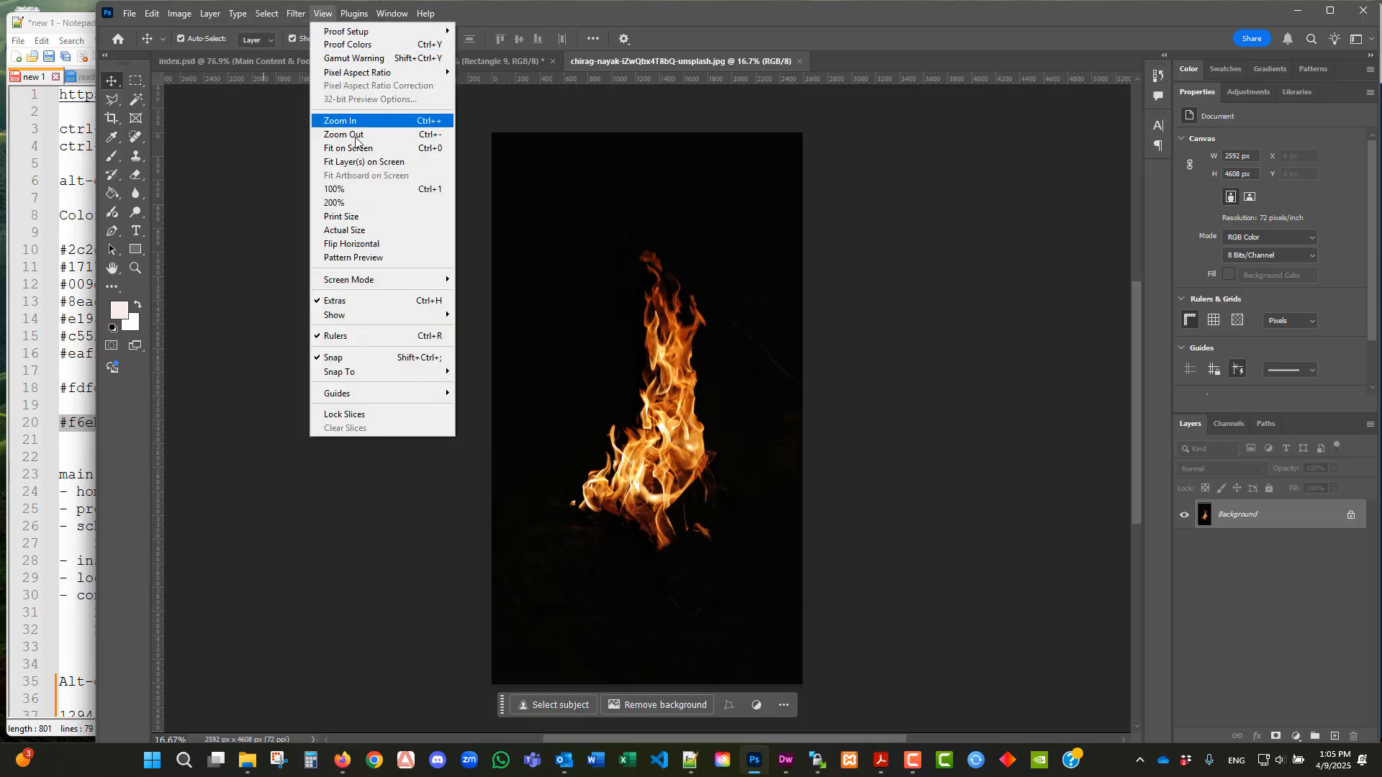
click(321, 13)
click(392, 13)
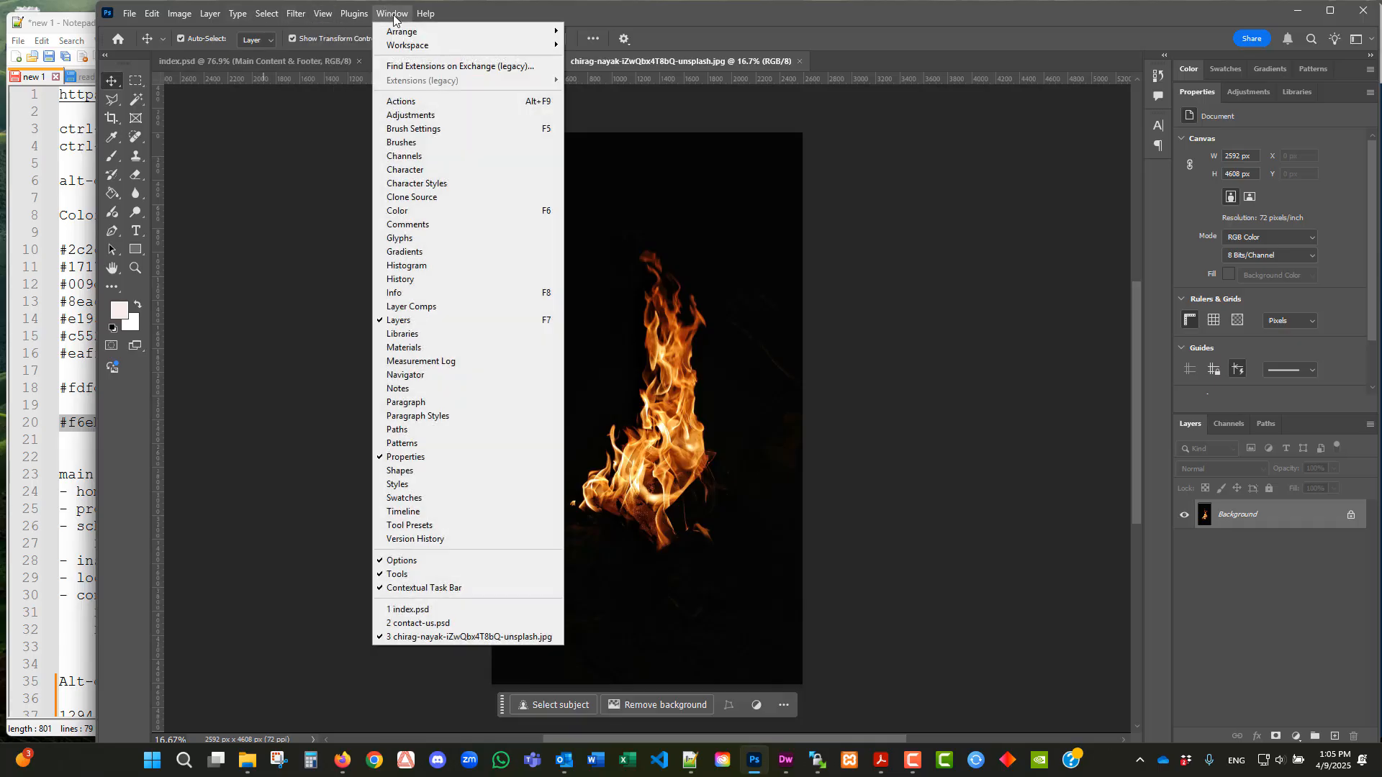
mouse_move(396, 32)
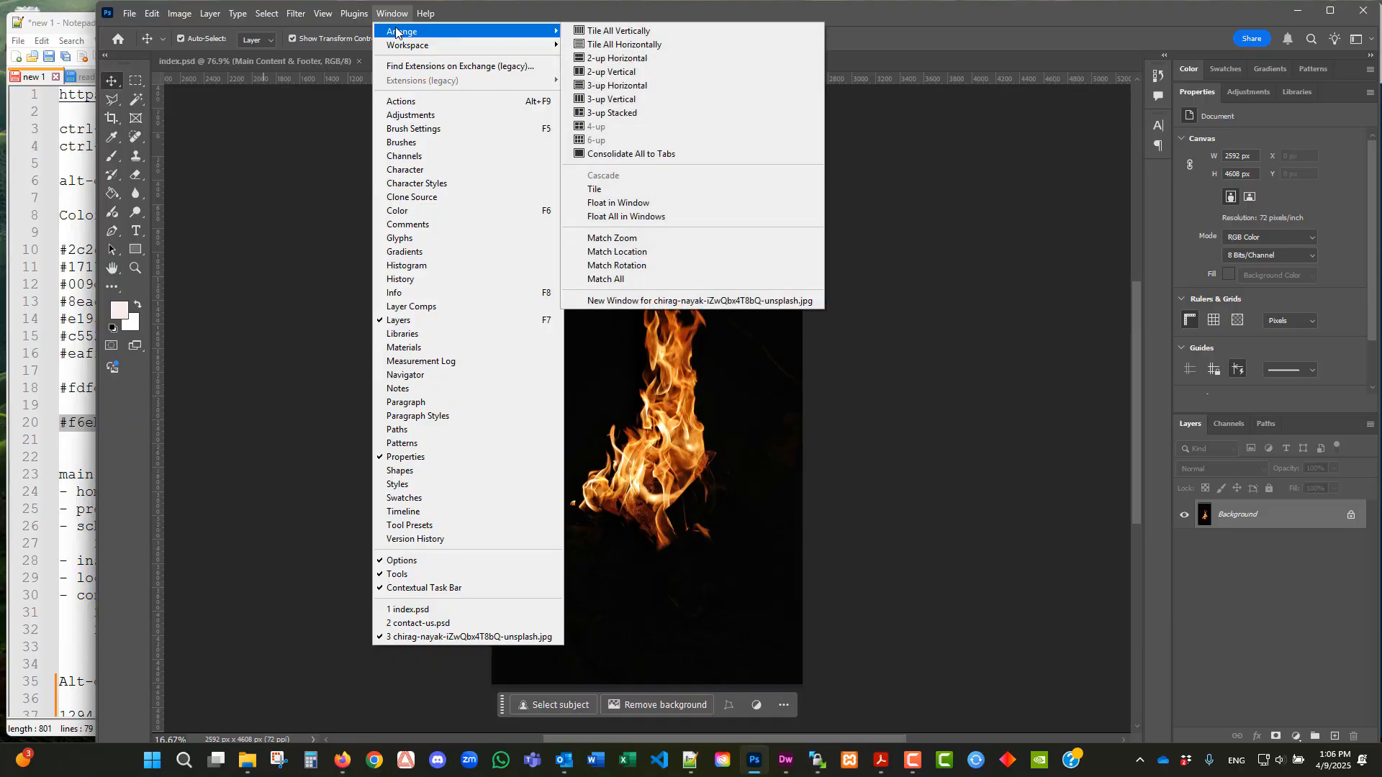
click(621, 72)
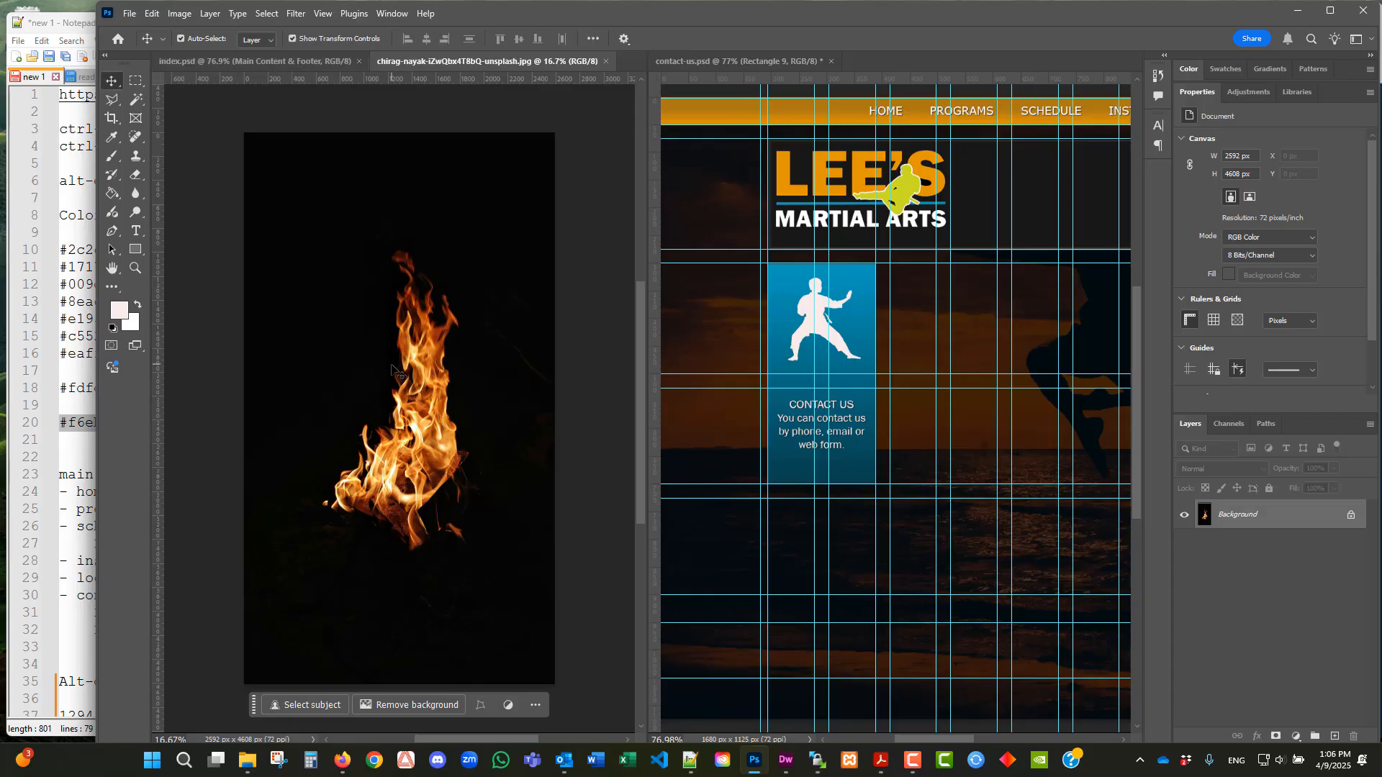
drag(394, 371, 960, 328)
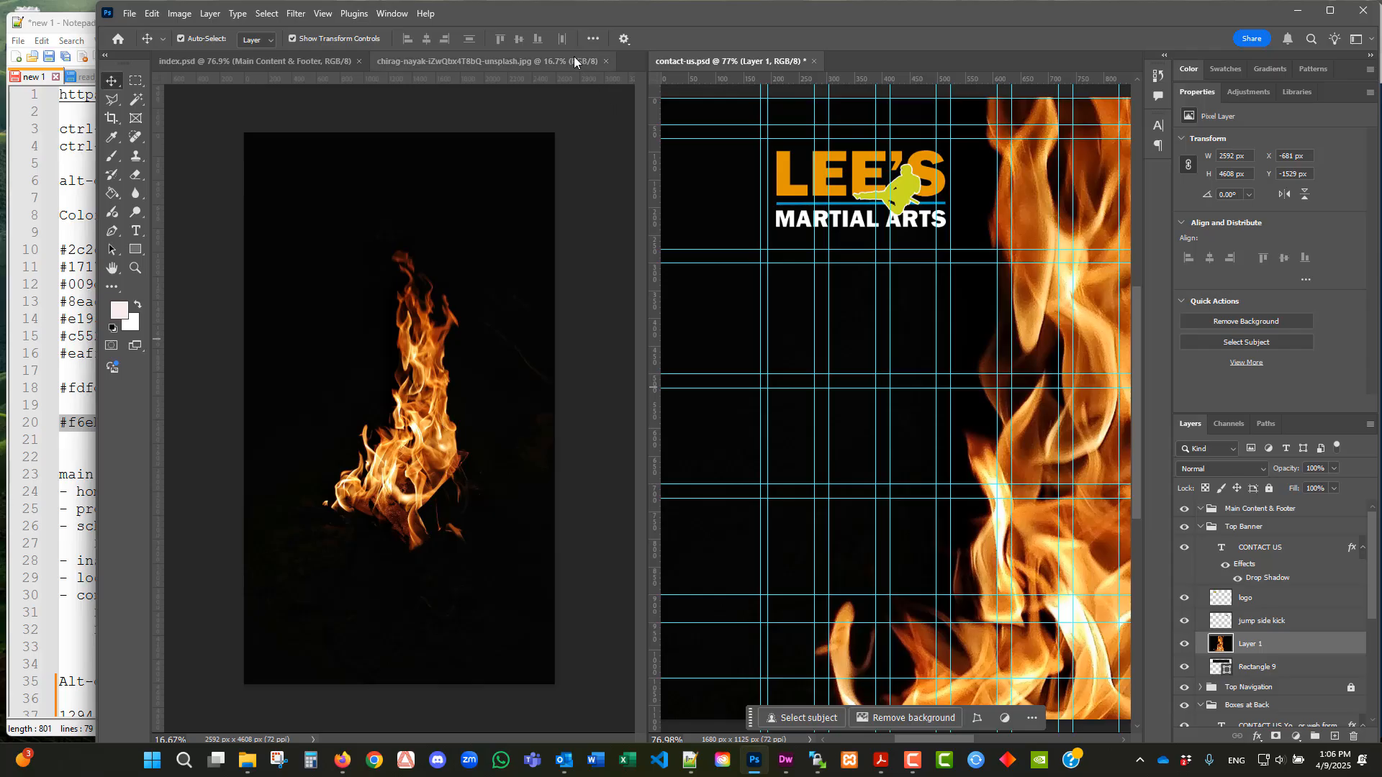
- Close the fire photo, consolidate the remaining documents to tabs, and place contact-us.psd after index.psd
click(605, 60)
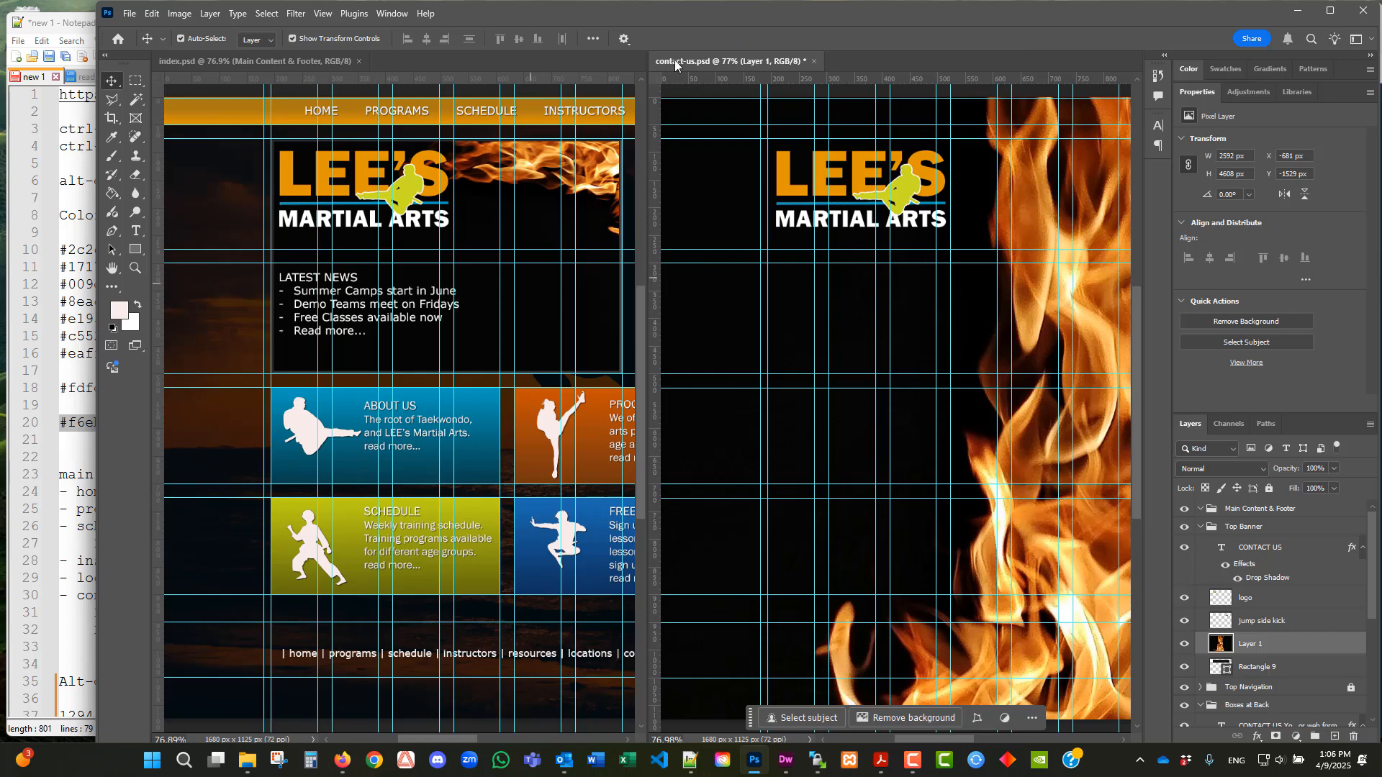
click(382, 14)
mouse_move(386, 34)
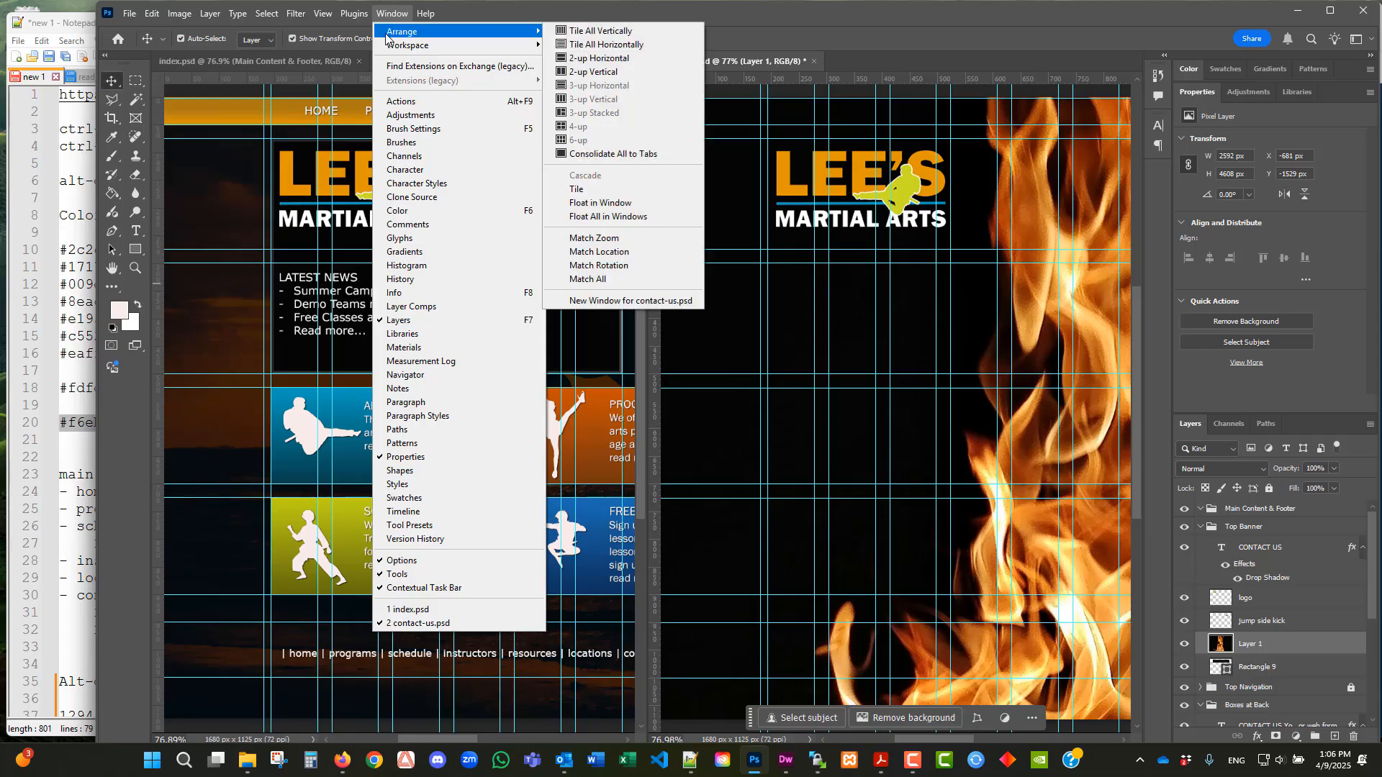
click(666, 158)
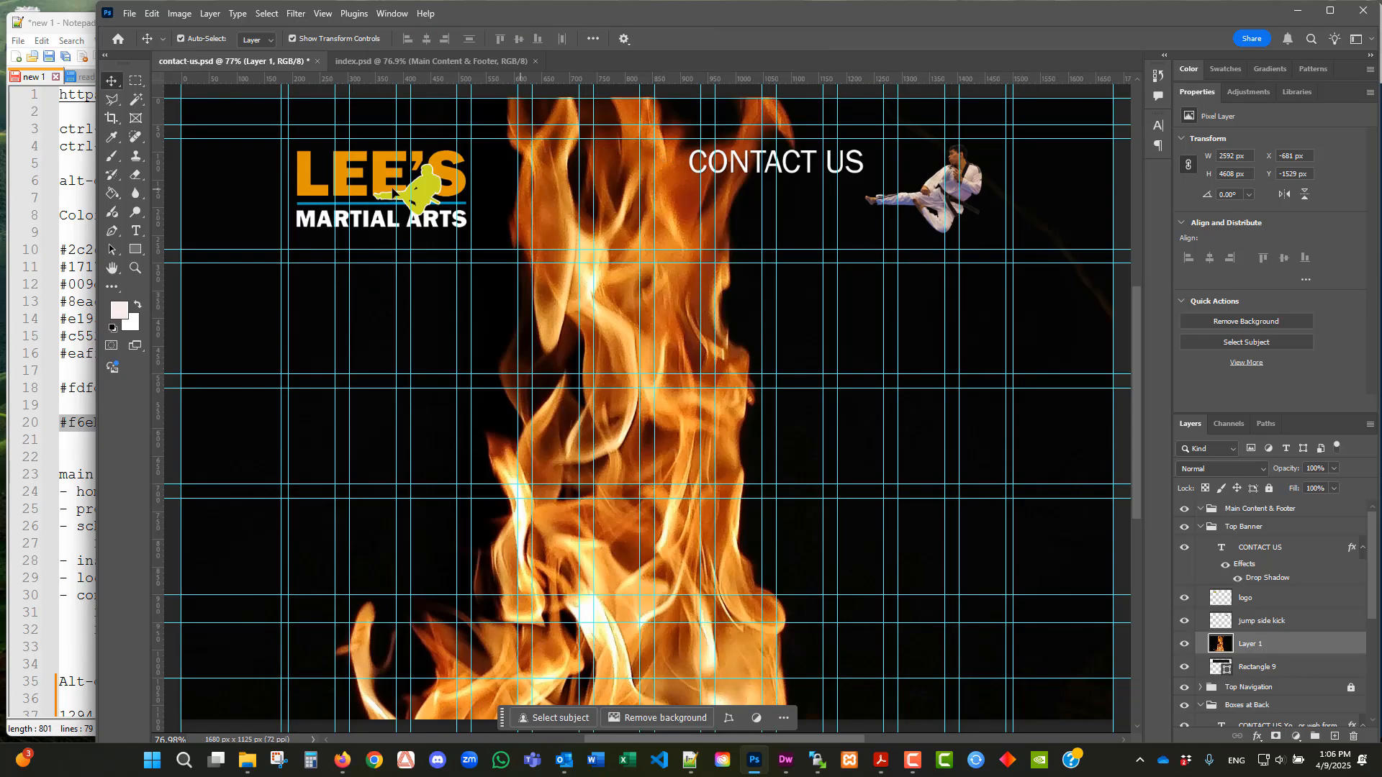
click(389, 59)
click(256, 61)
drag(235, 67, 508, 61)
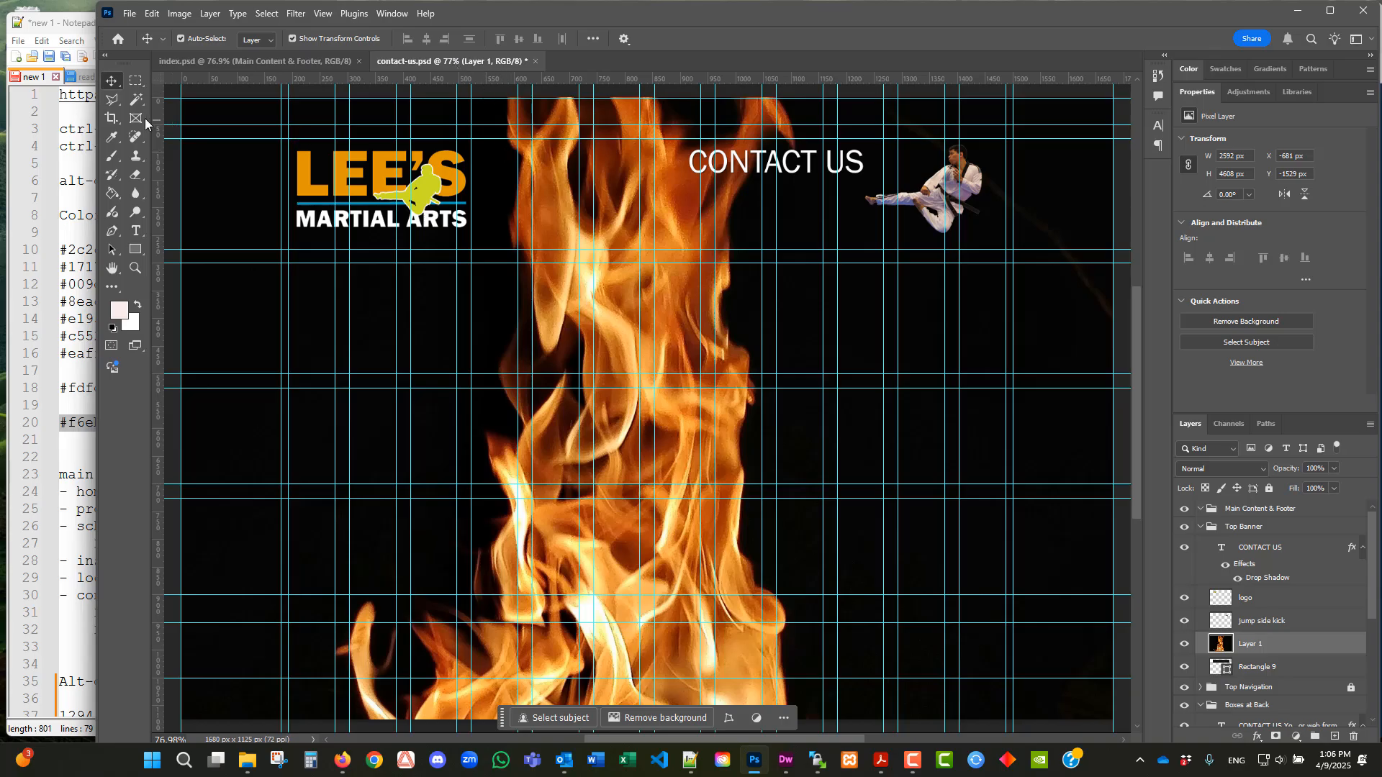
- Scale the fire image on Layer 1 proportionally down to about 39% of its size
click(136, 267)
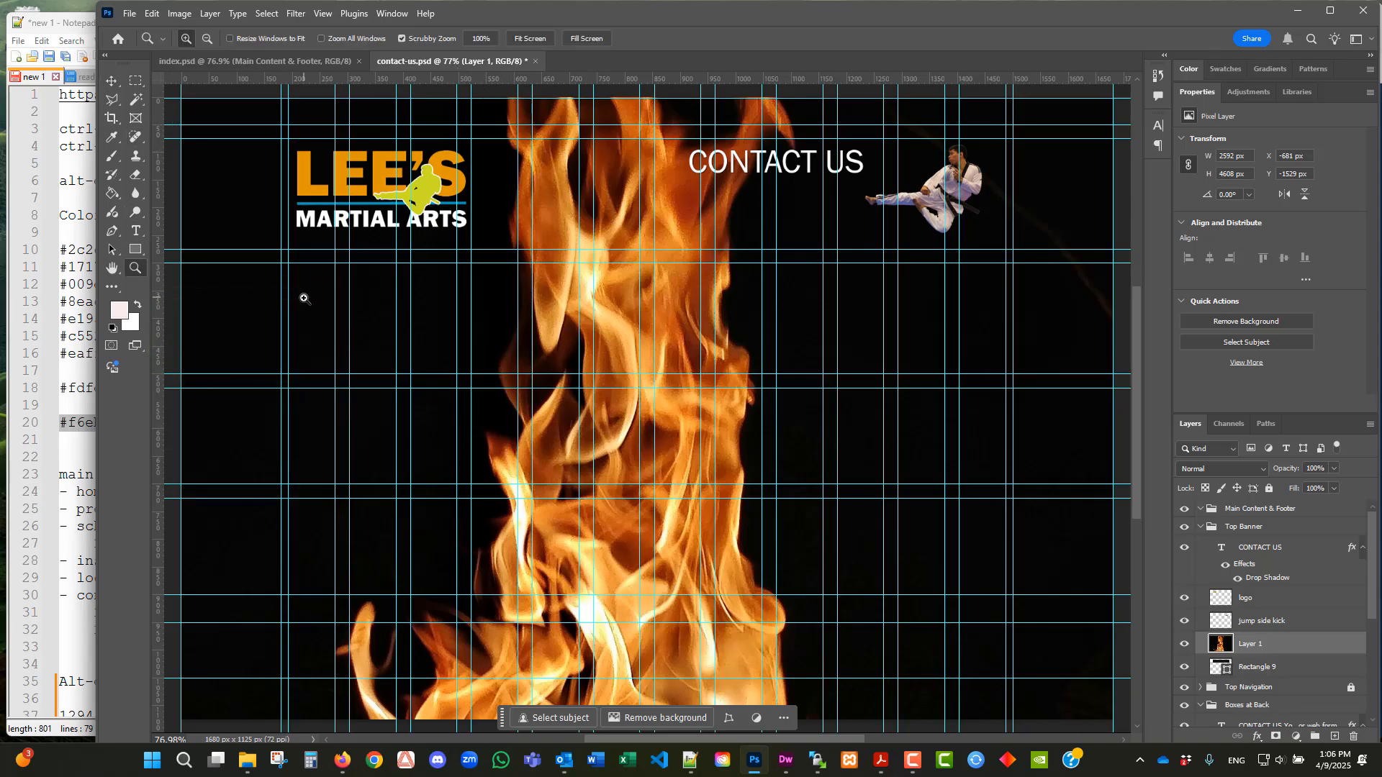
key(alt)
drag(305, 298, 262, 207)
click(112, 84)
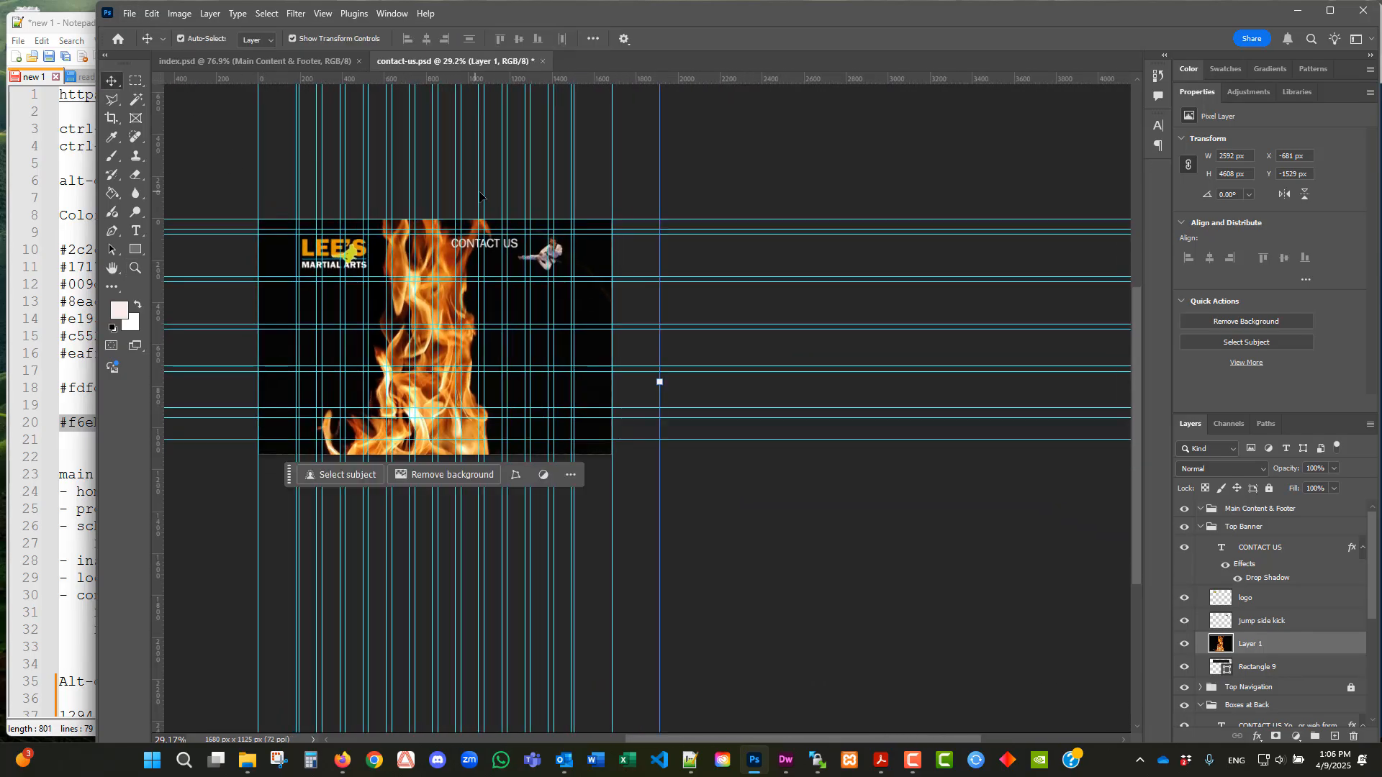
scroll(733, 492, down, 5)
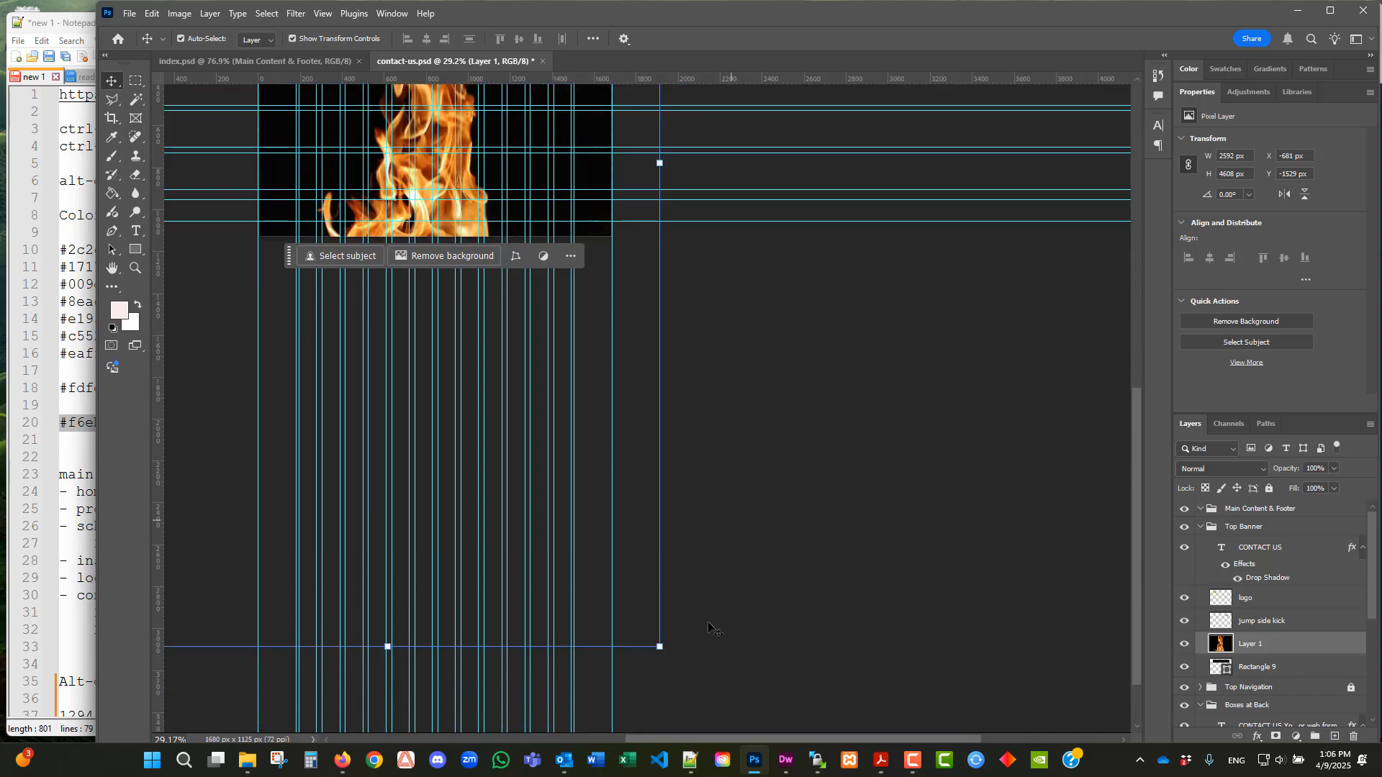
drag(658, 647, 482, 336)
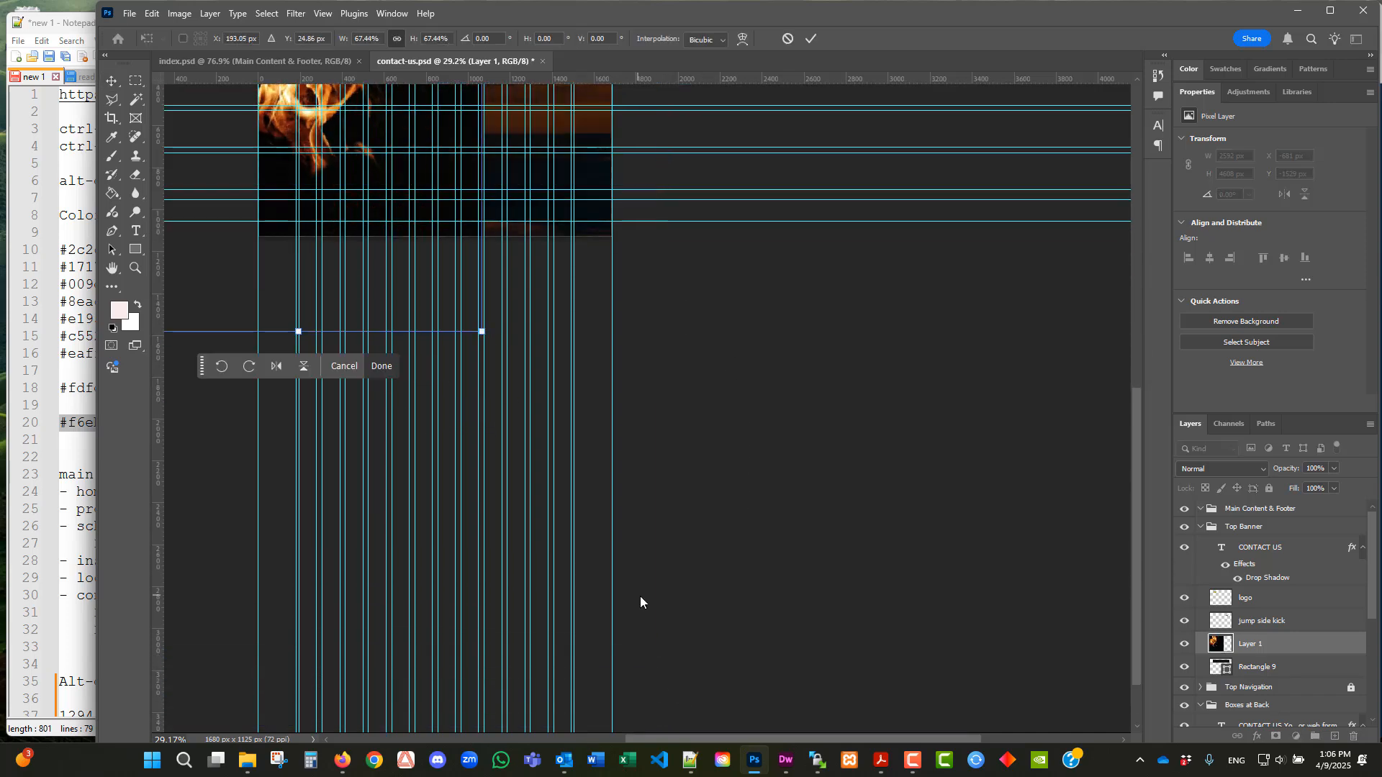
scroll(675, 577, up, 7)
scroll(671, 580, up, 4)
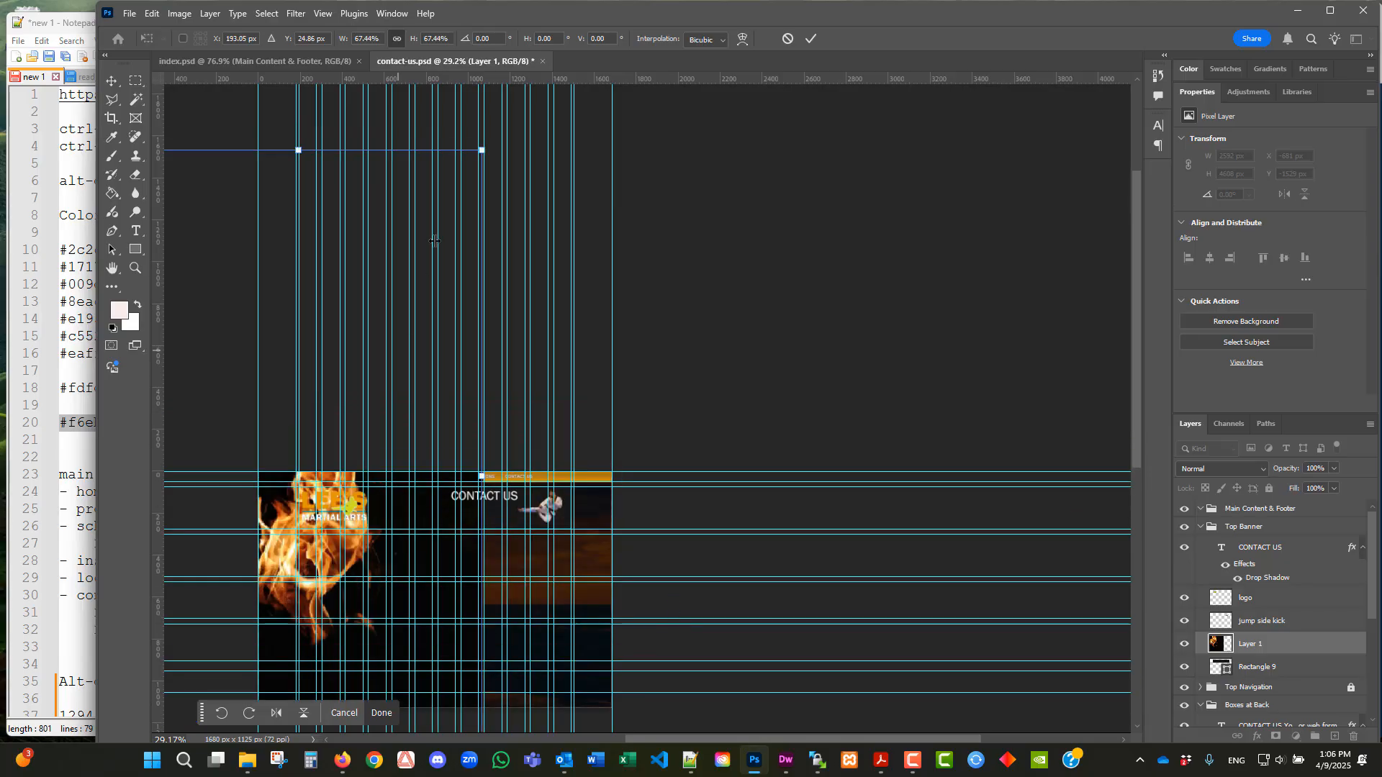
drag(482, 150, 594, 369)
- Rotate the fire image to about -106° so the flames lie sideways, move it below the CONTACT US title, and apply the transform
drag(655, 329, 195, 436)
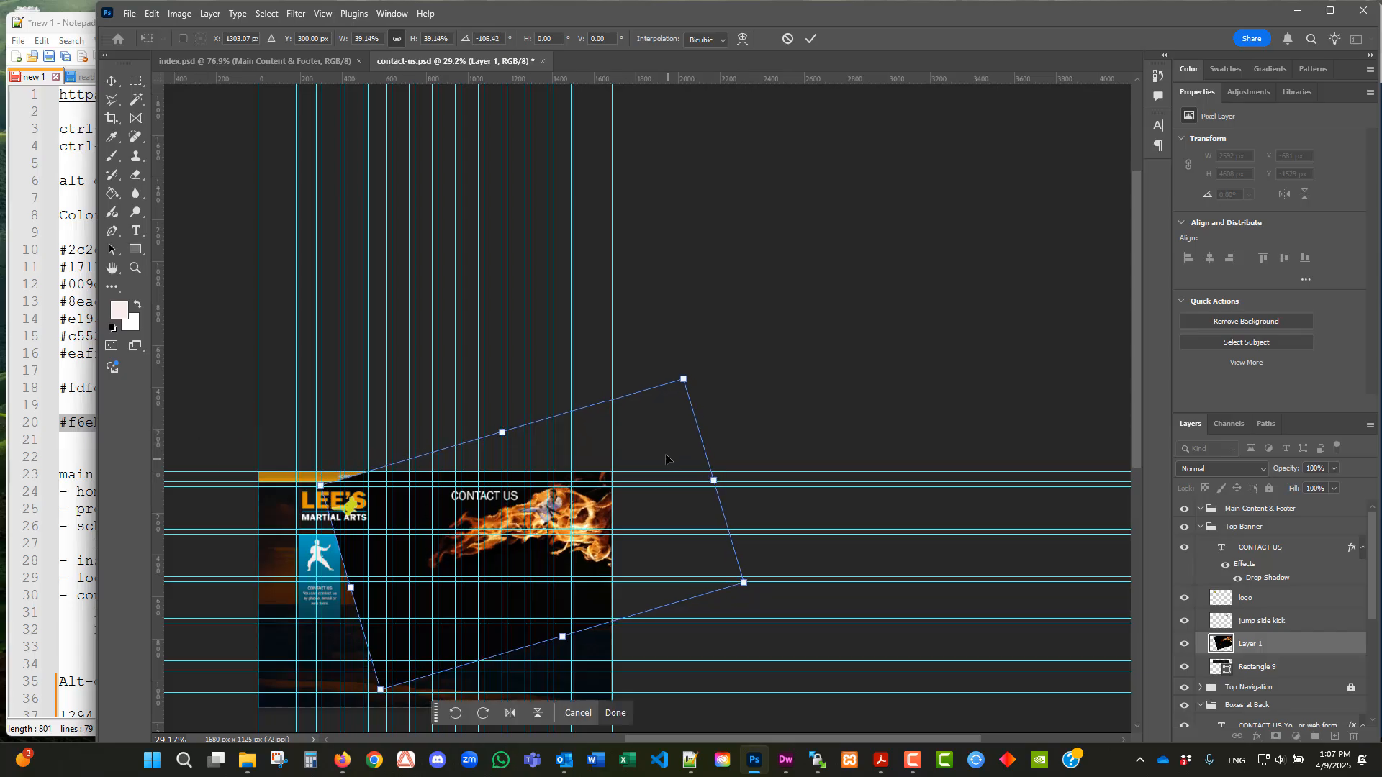
drag(665, 459, 528, 454)
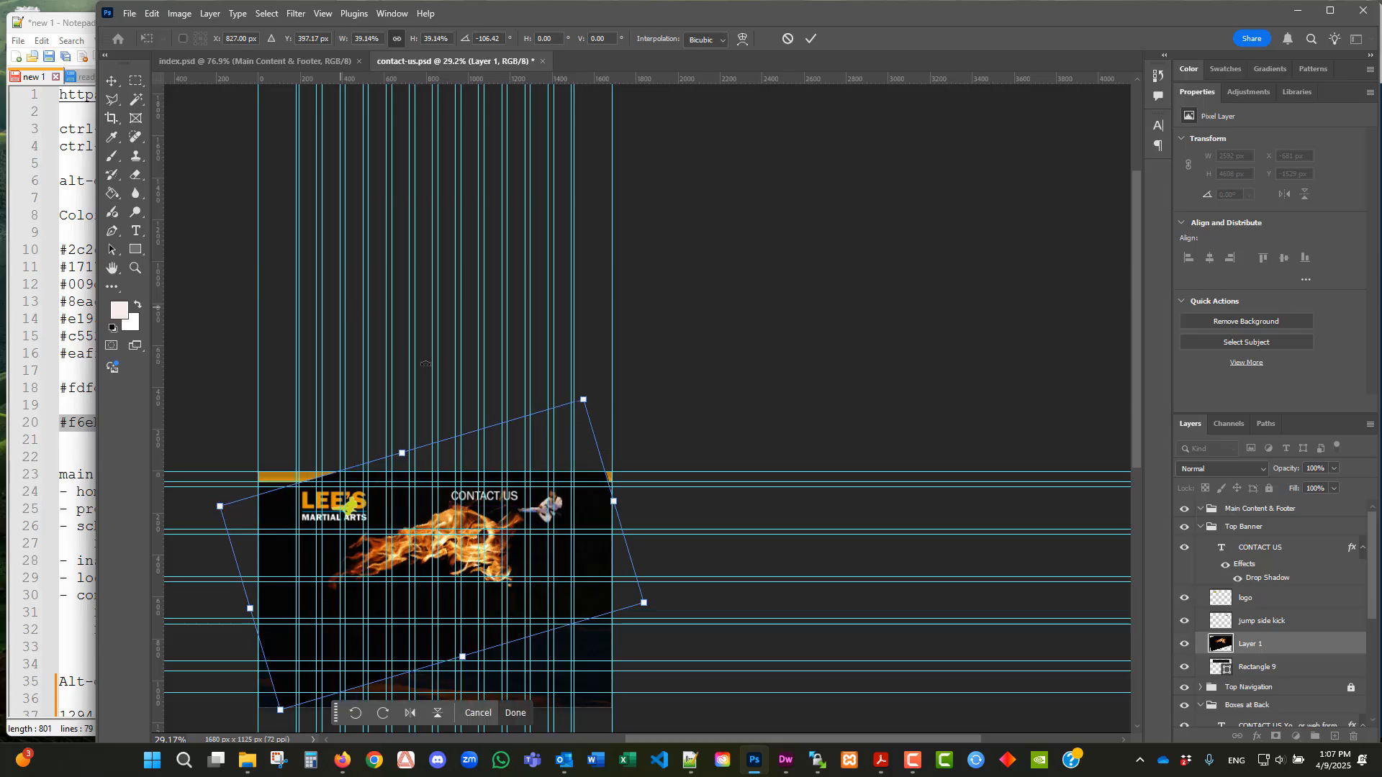
click(152, 14)
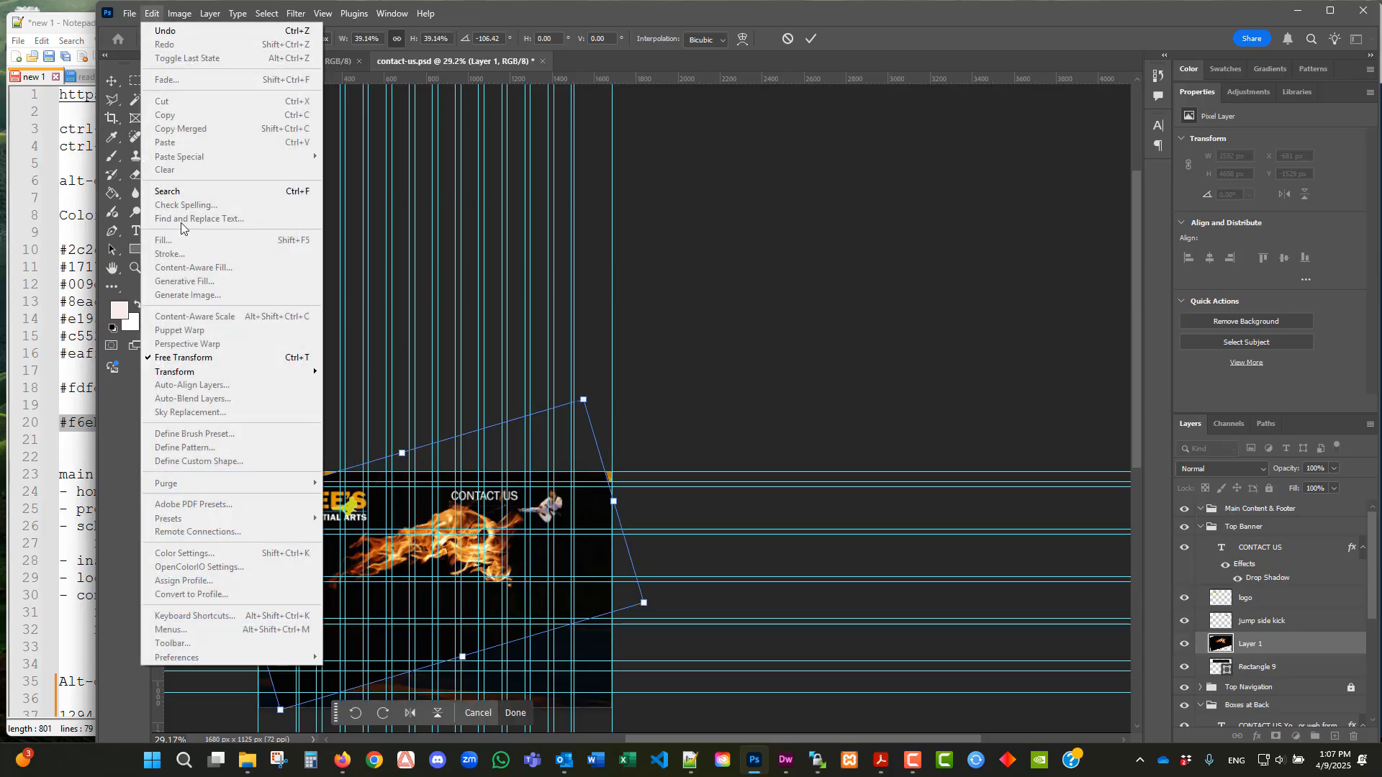
mouse_move(187, 372)
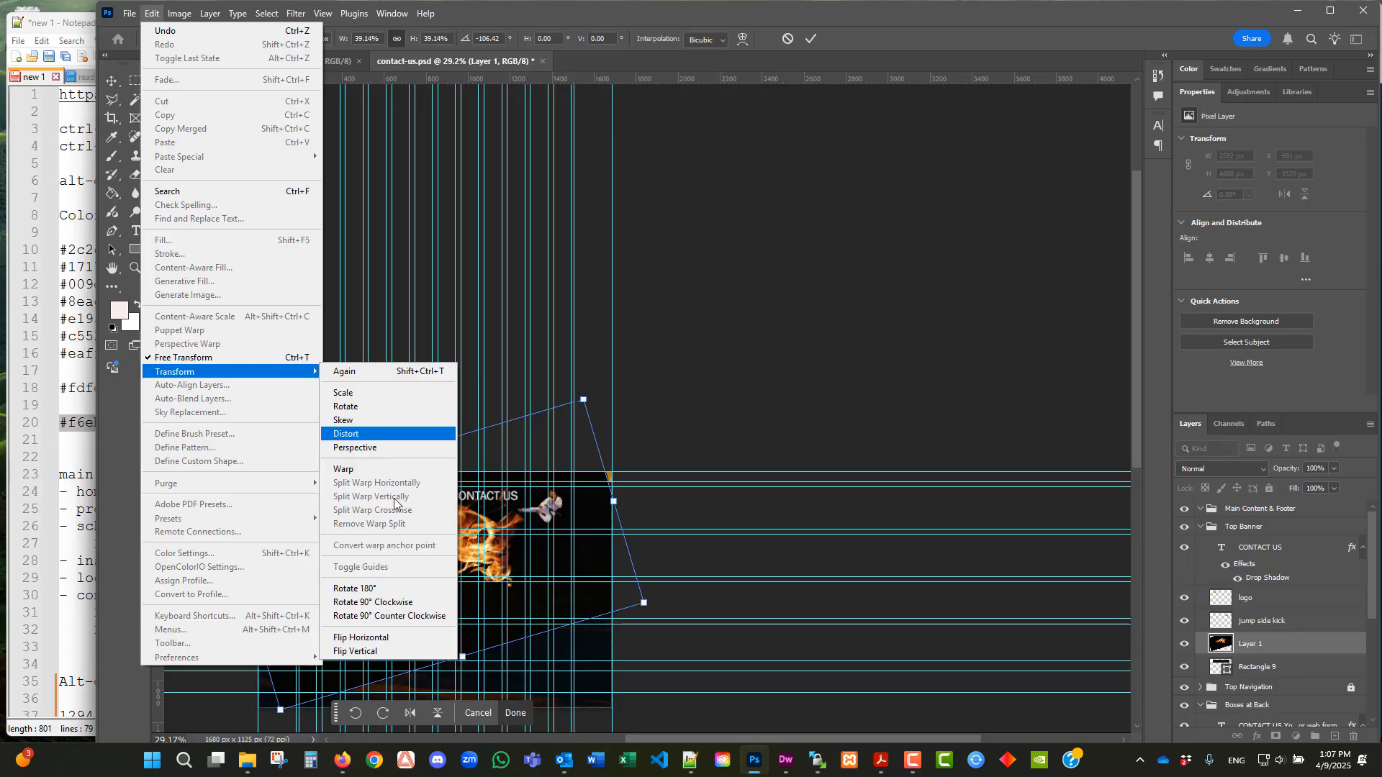
click(392, 588)
click(811, 39)
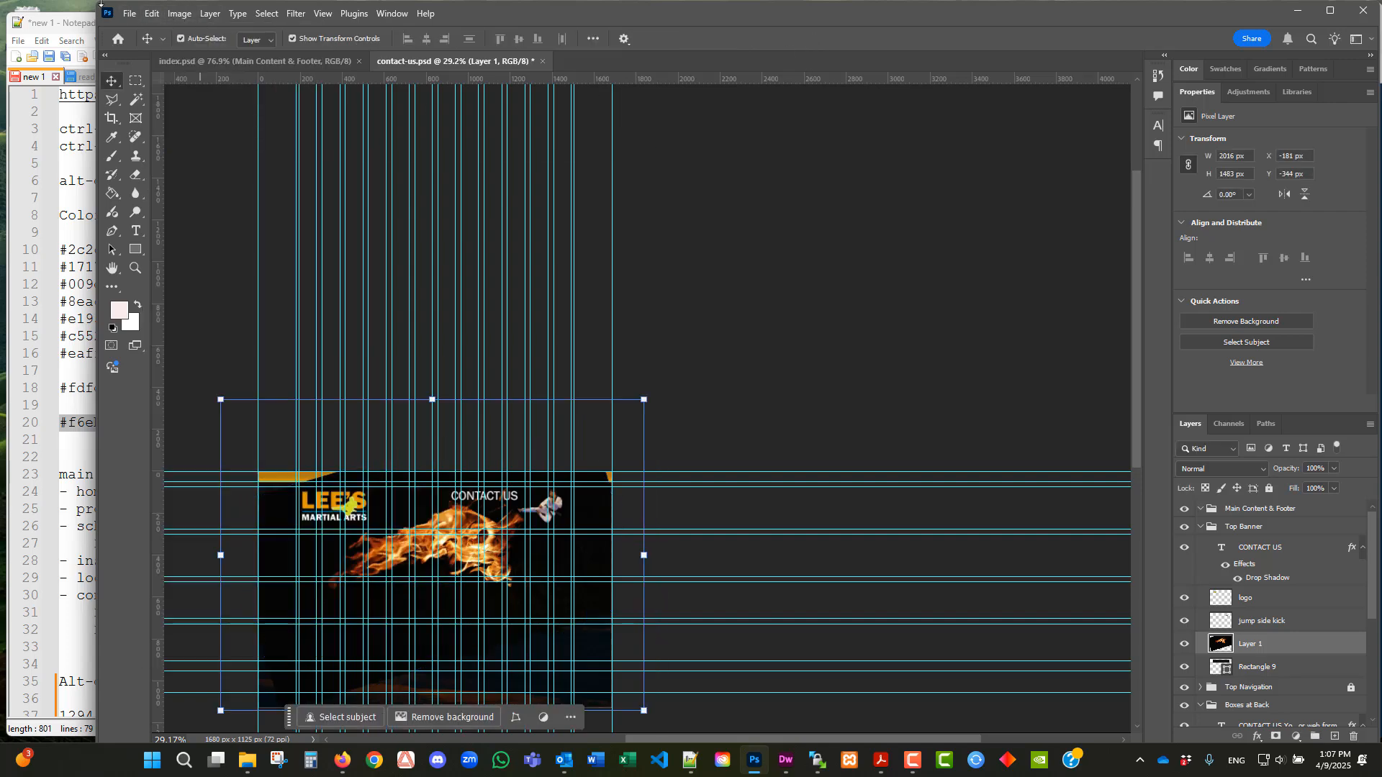
- Flip the fire image on Layer 1 vertically
click(153, 13)
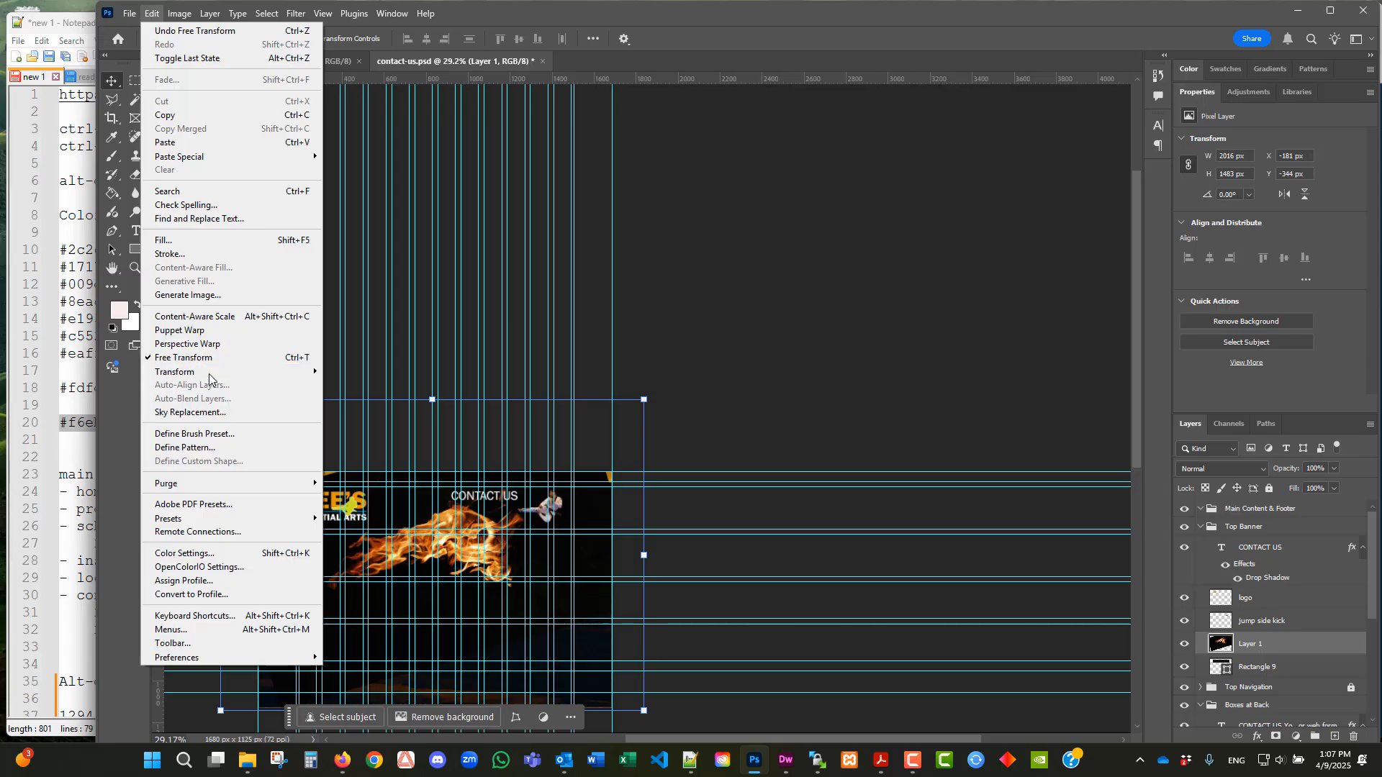
mouse_move(210, 376)
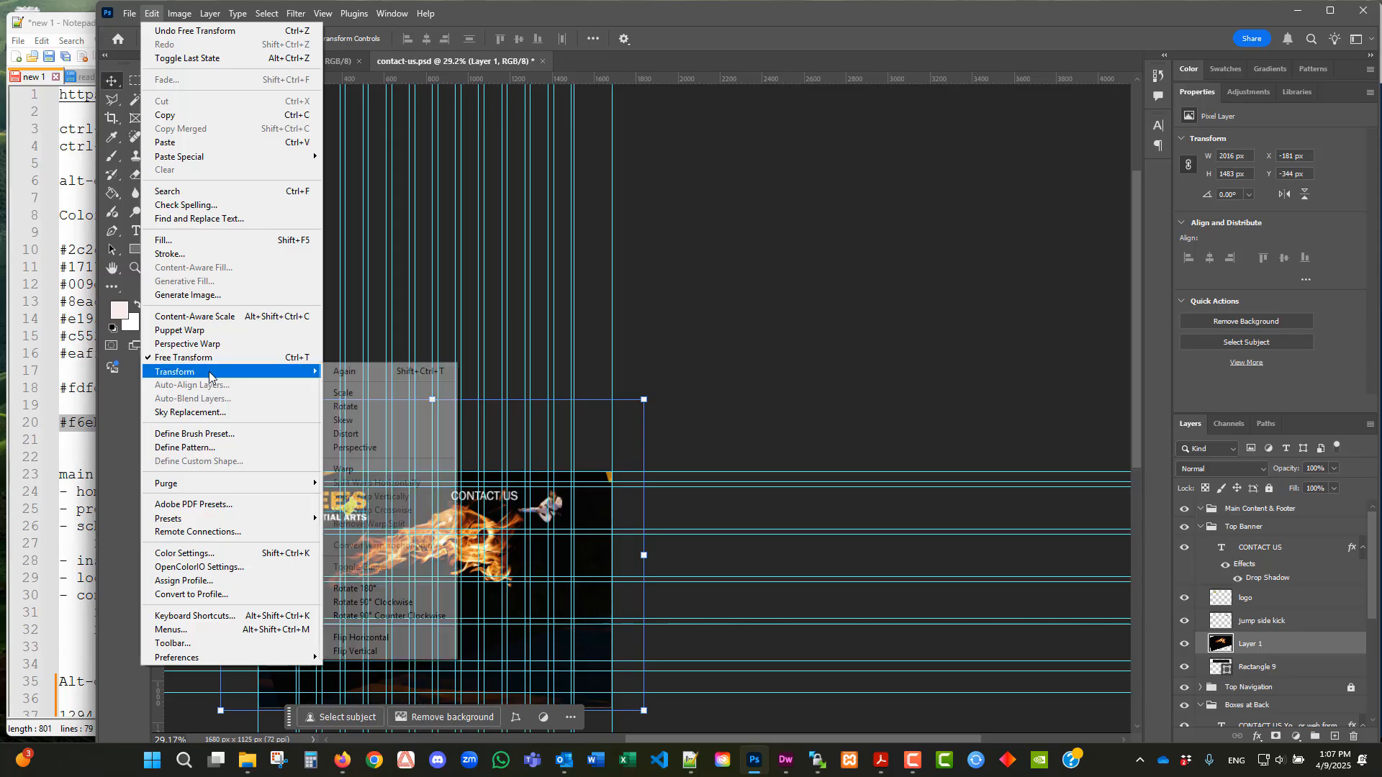
click(391, 652)
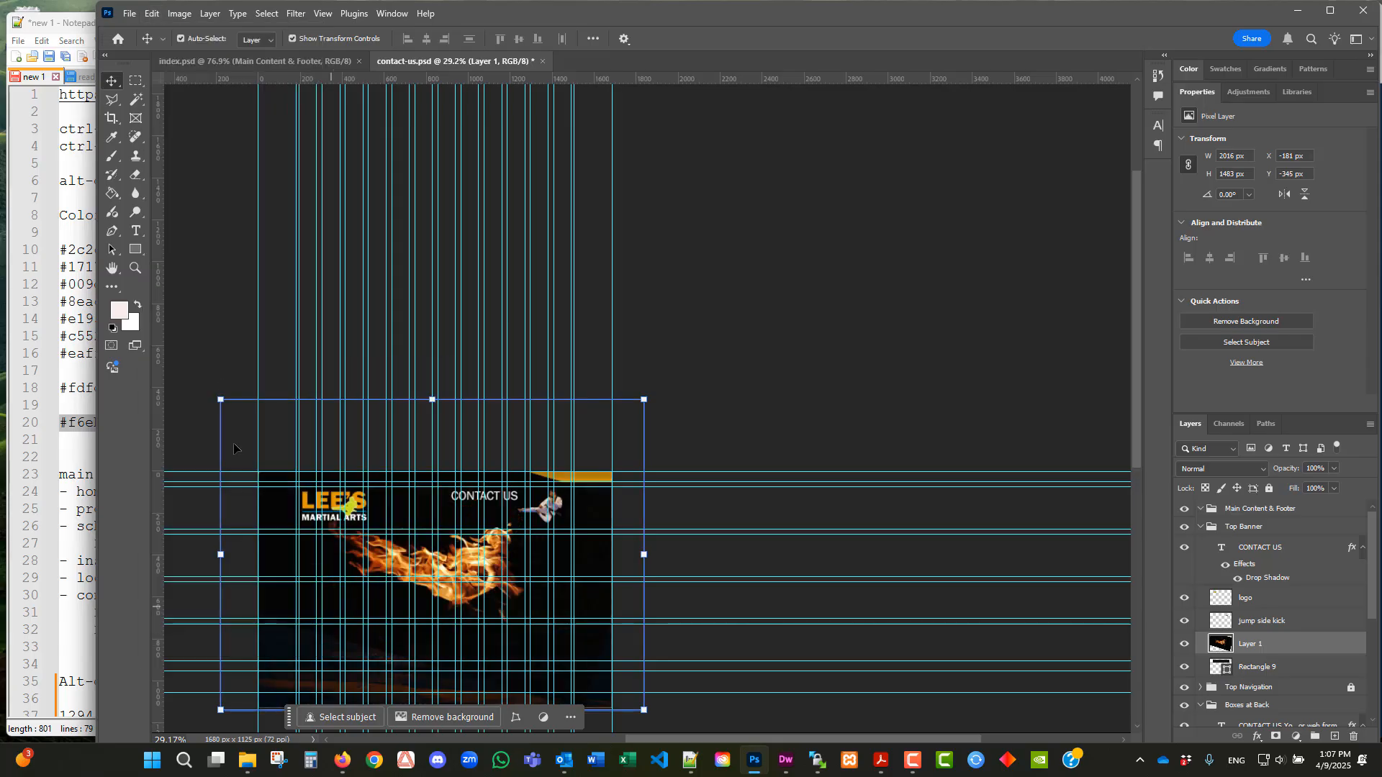
- Move the fire image up to about X -265 px, Y -465 px so its flames cross the banner area
click(136, 268)
drag(409, 514, 412, 518)
click(412, 518)
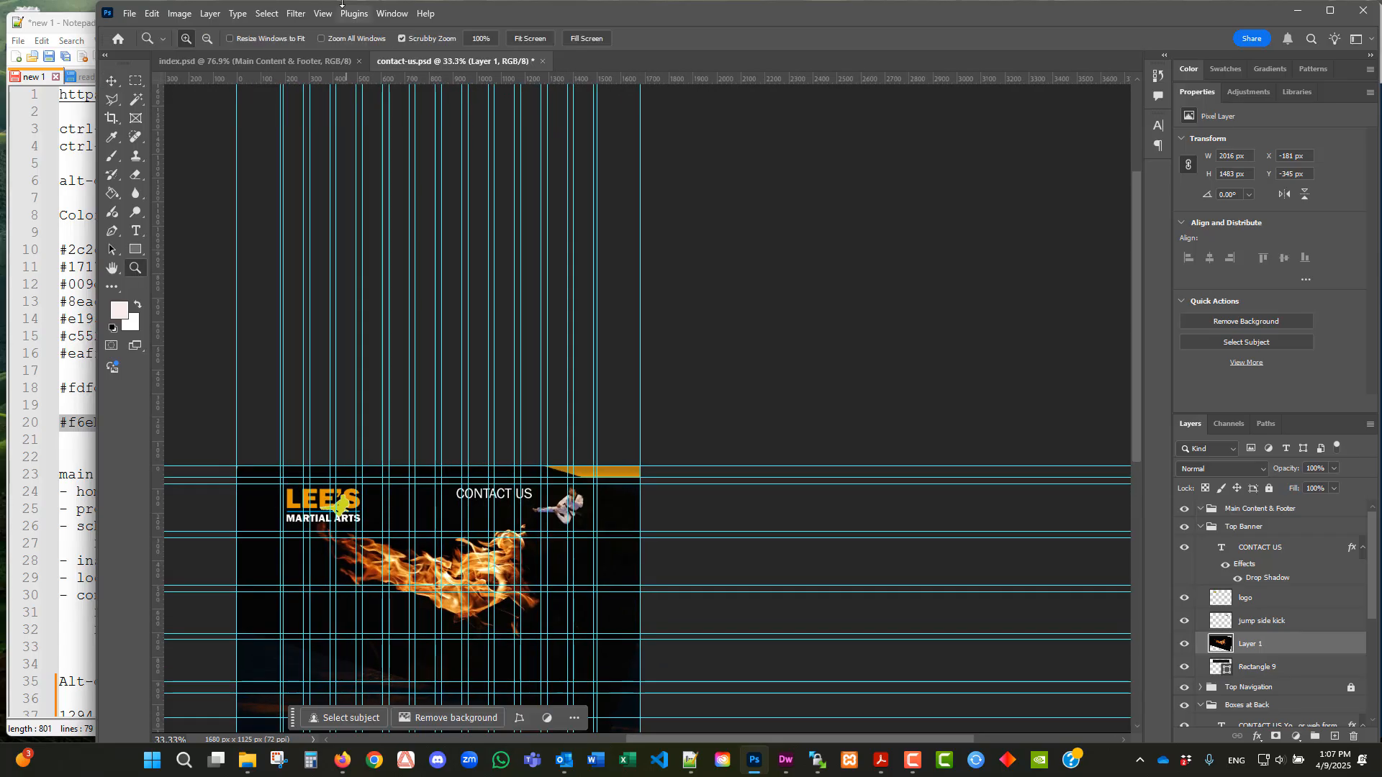
click(322, 13)
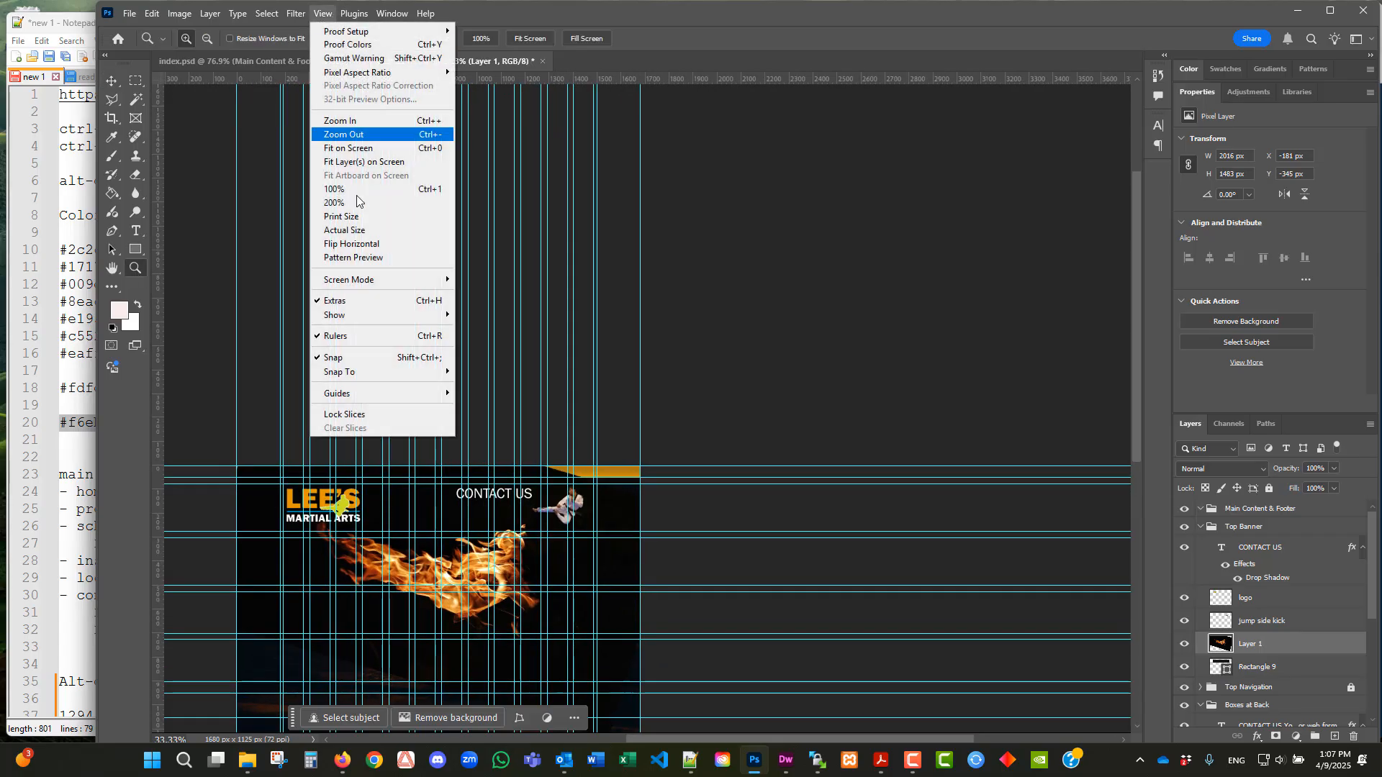
click(363, 149)
scroll(383, 431, up, 3)
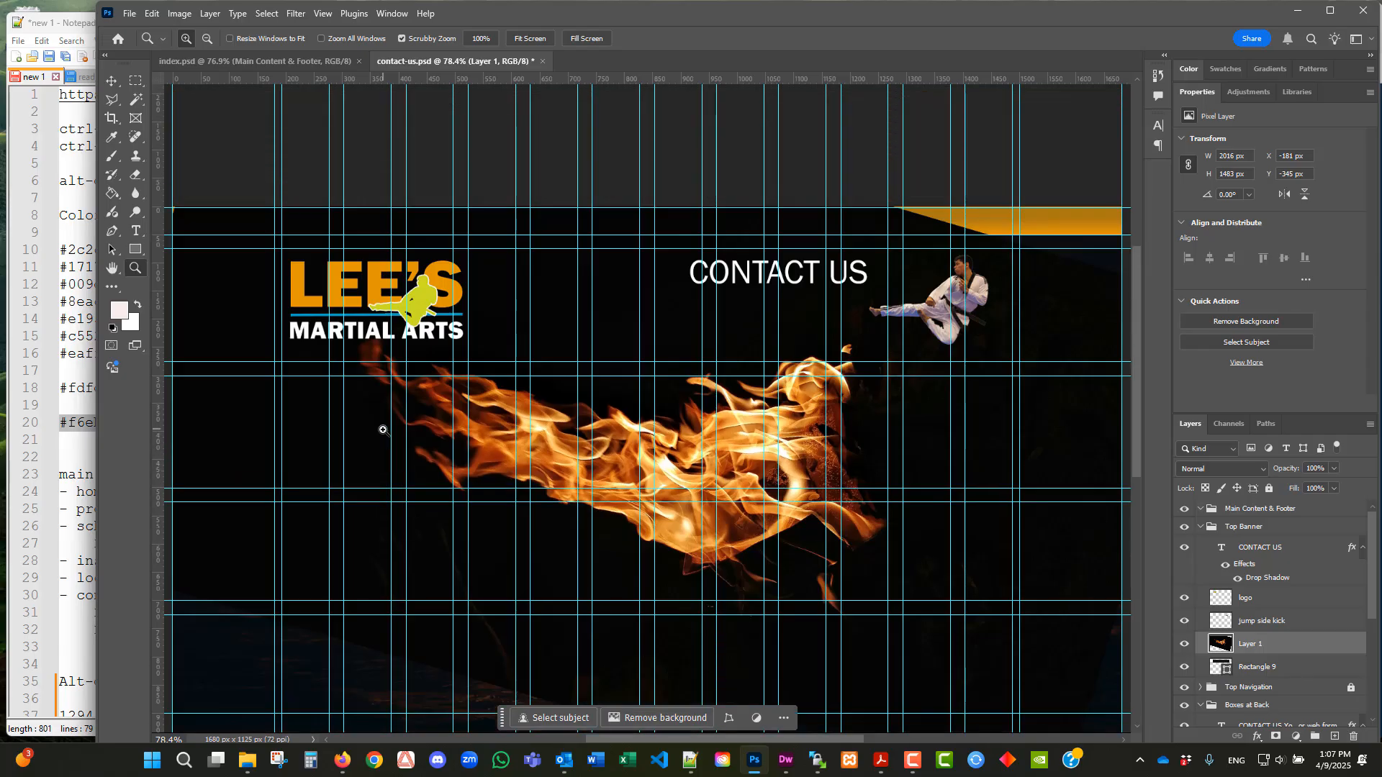
click(112, 80)
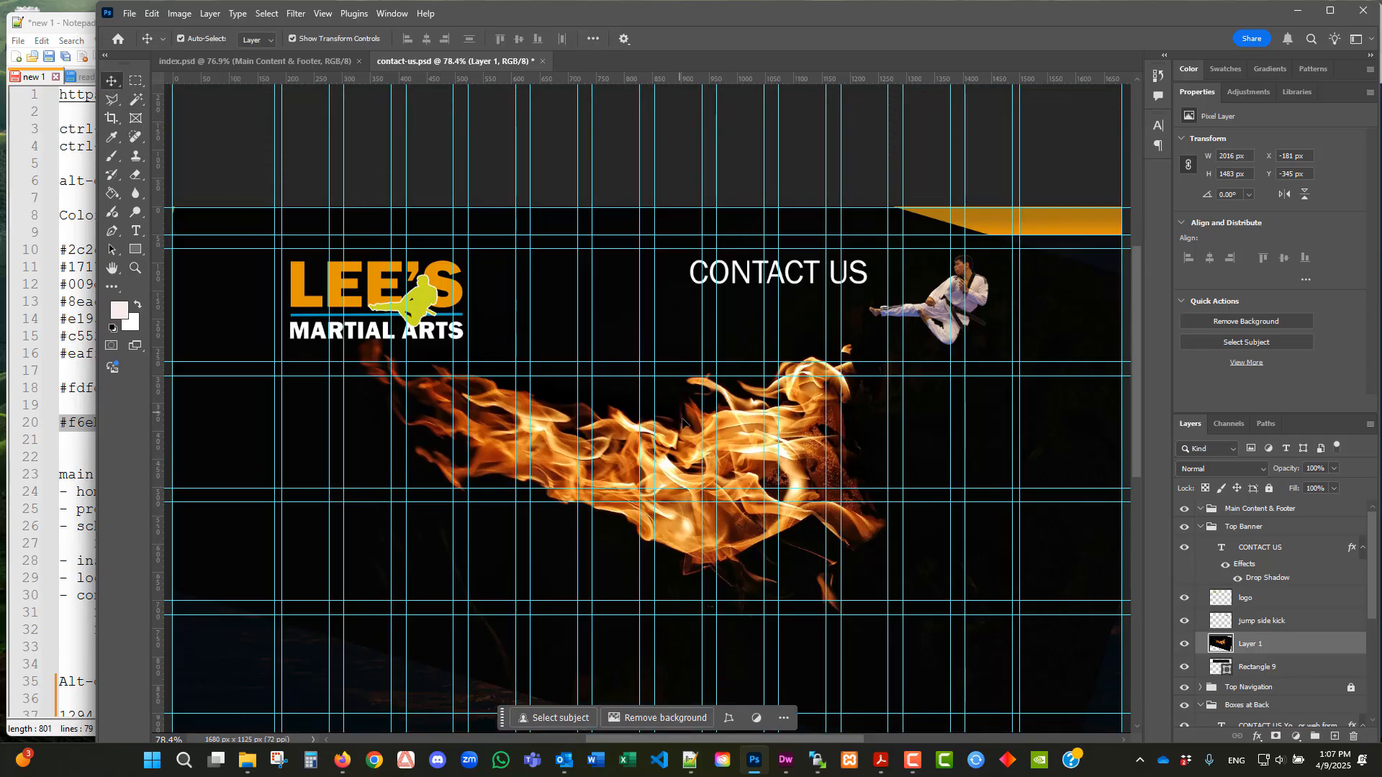
drag(681, 452, 656, 418)
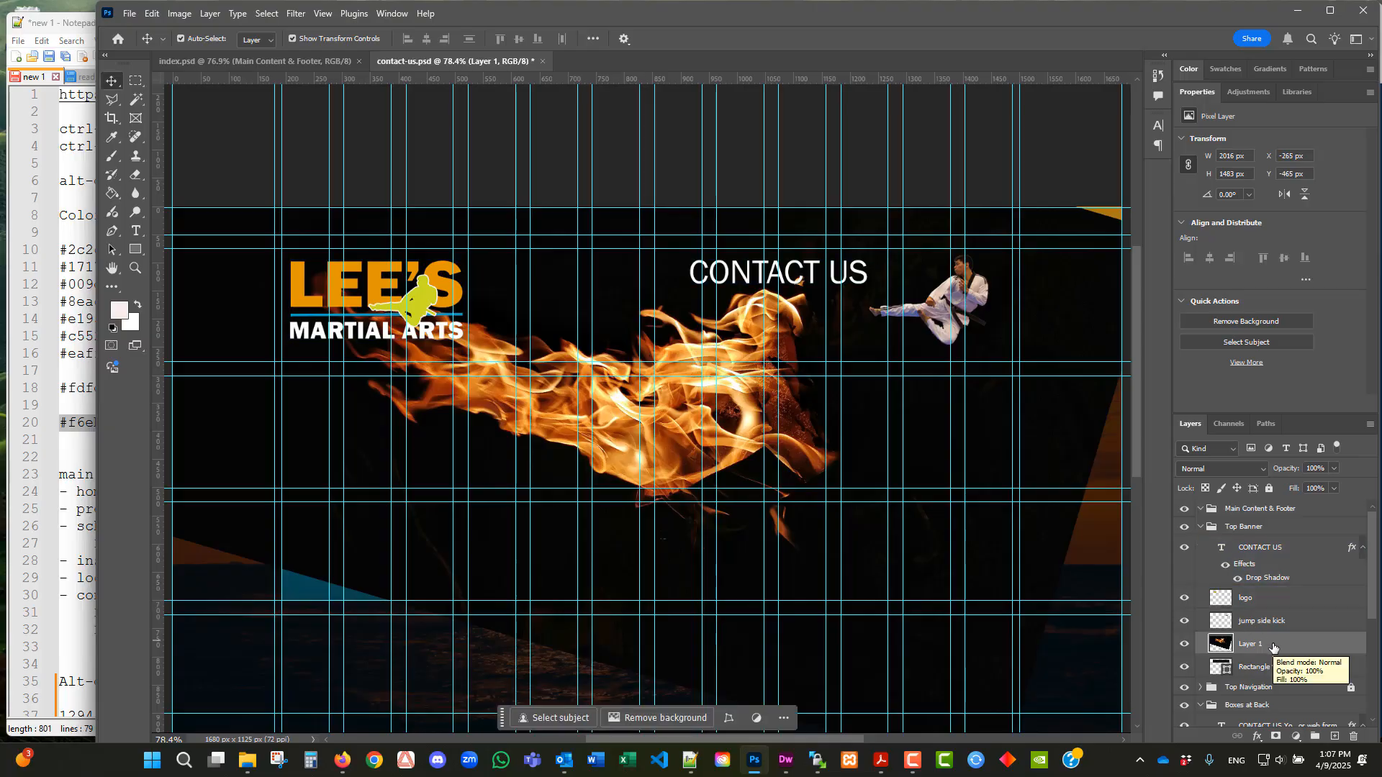
- Rename Layer 1 in the Top Banner group as Fire
double_click(1248, 645)
text(f)
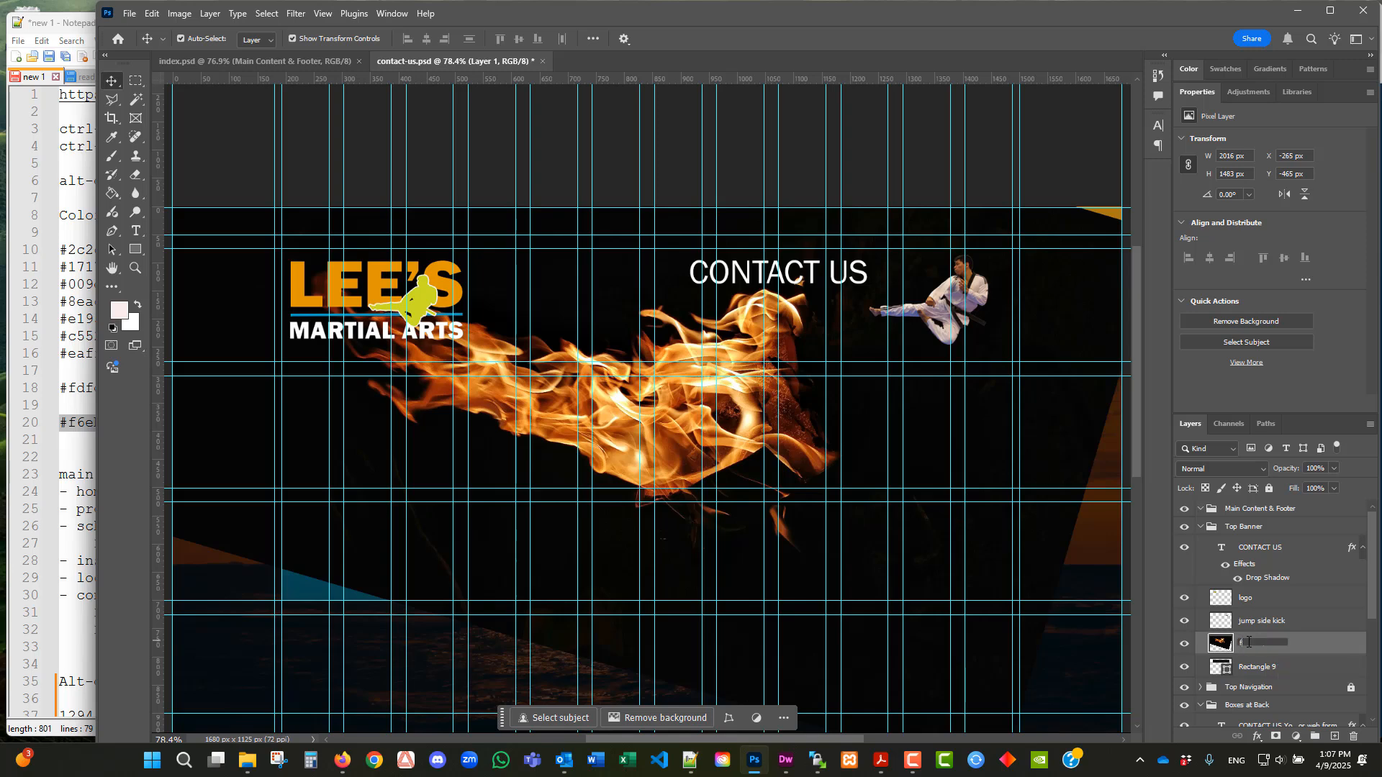
text(IRE)
key(Return)
double_click(1246, 642)
key(Return)
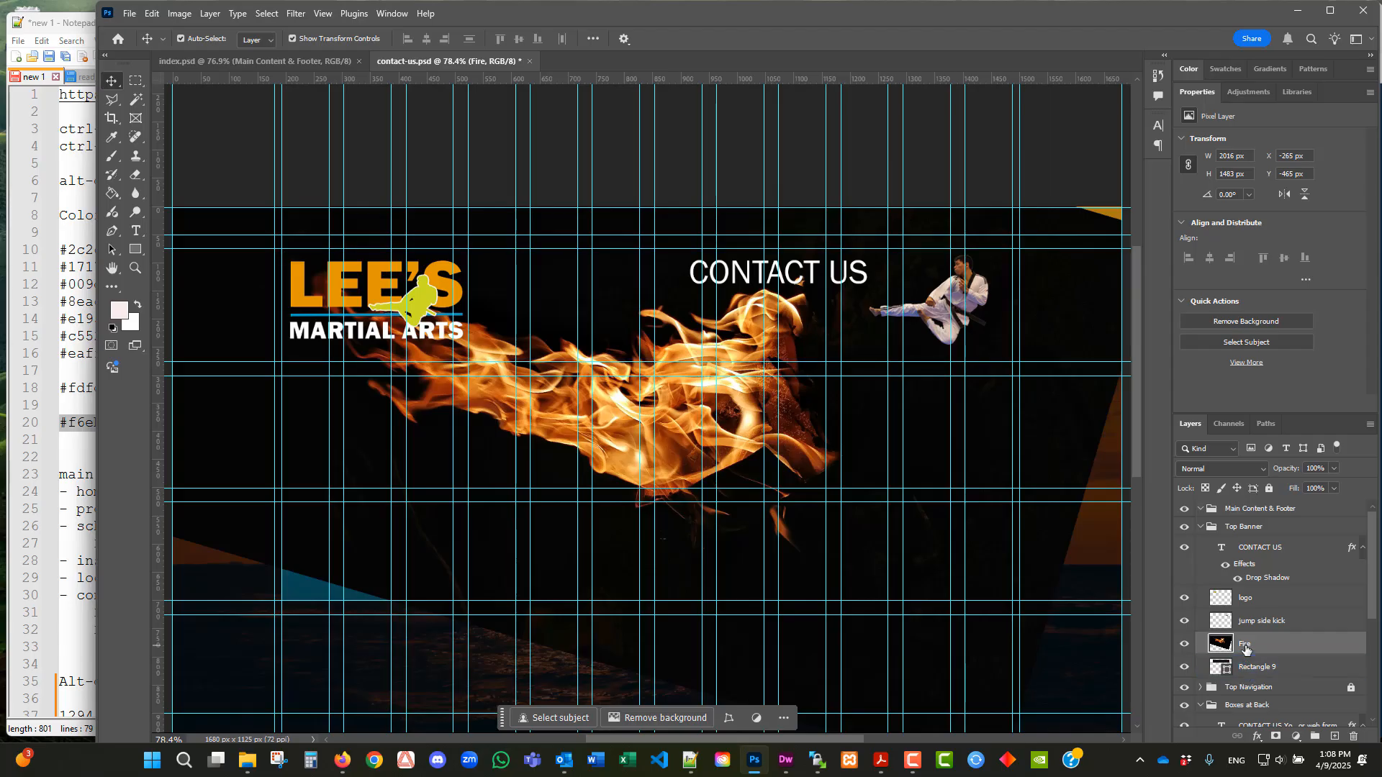
- Create a clipping mask confining the Fire layer to the Rectangle 9 banner shape, and inspect the banner at 100%
right_click(1253, 643)
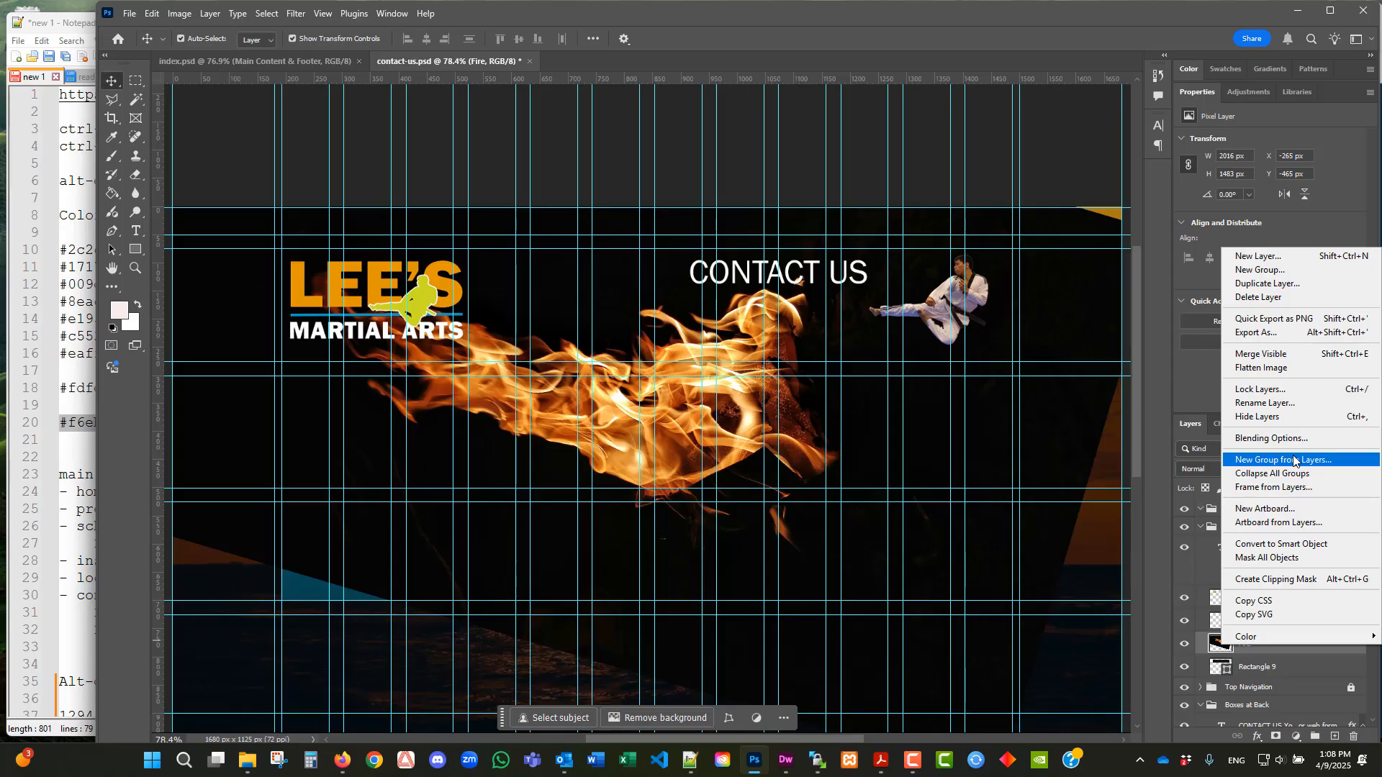
click(1303, 579)
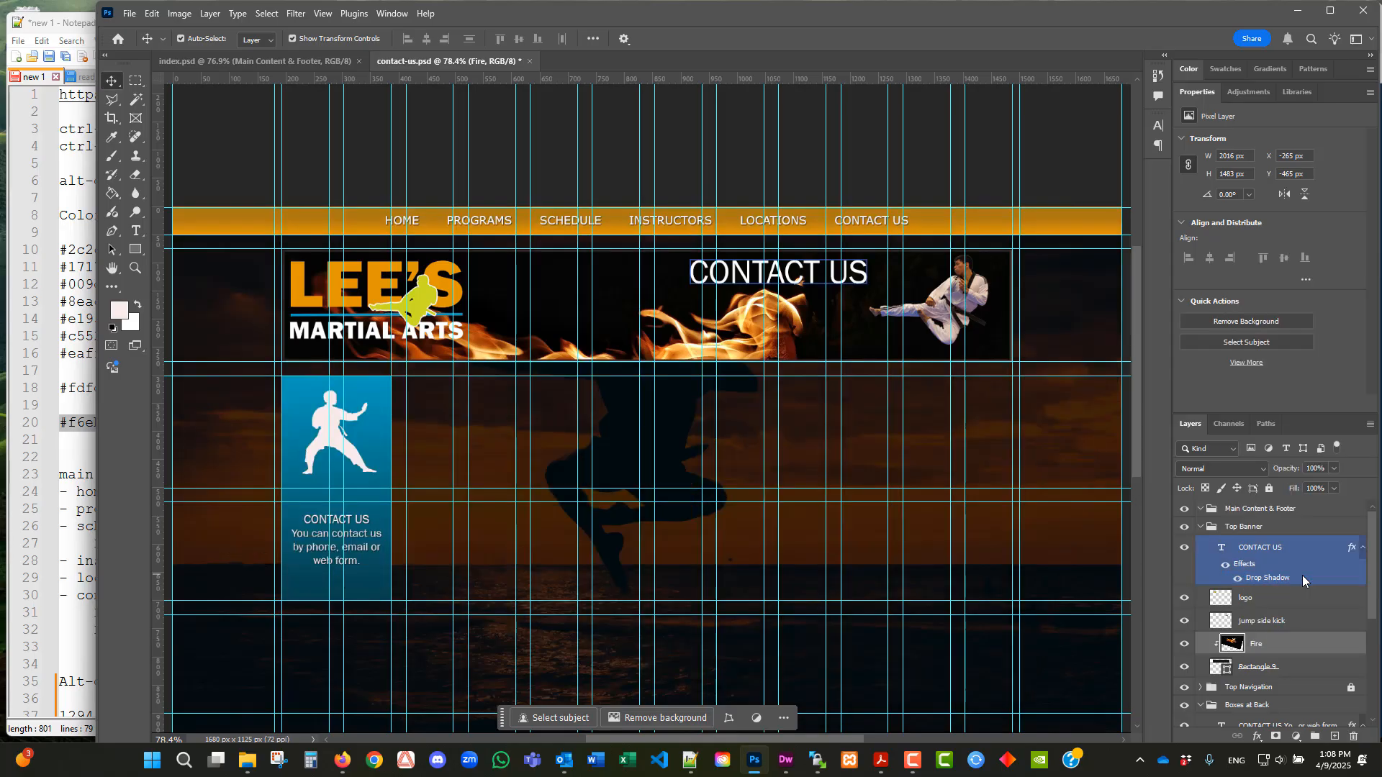
click(136, 269)
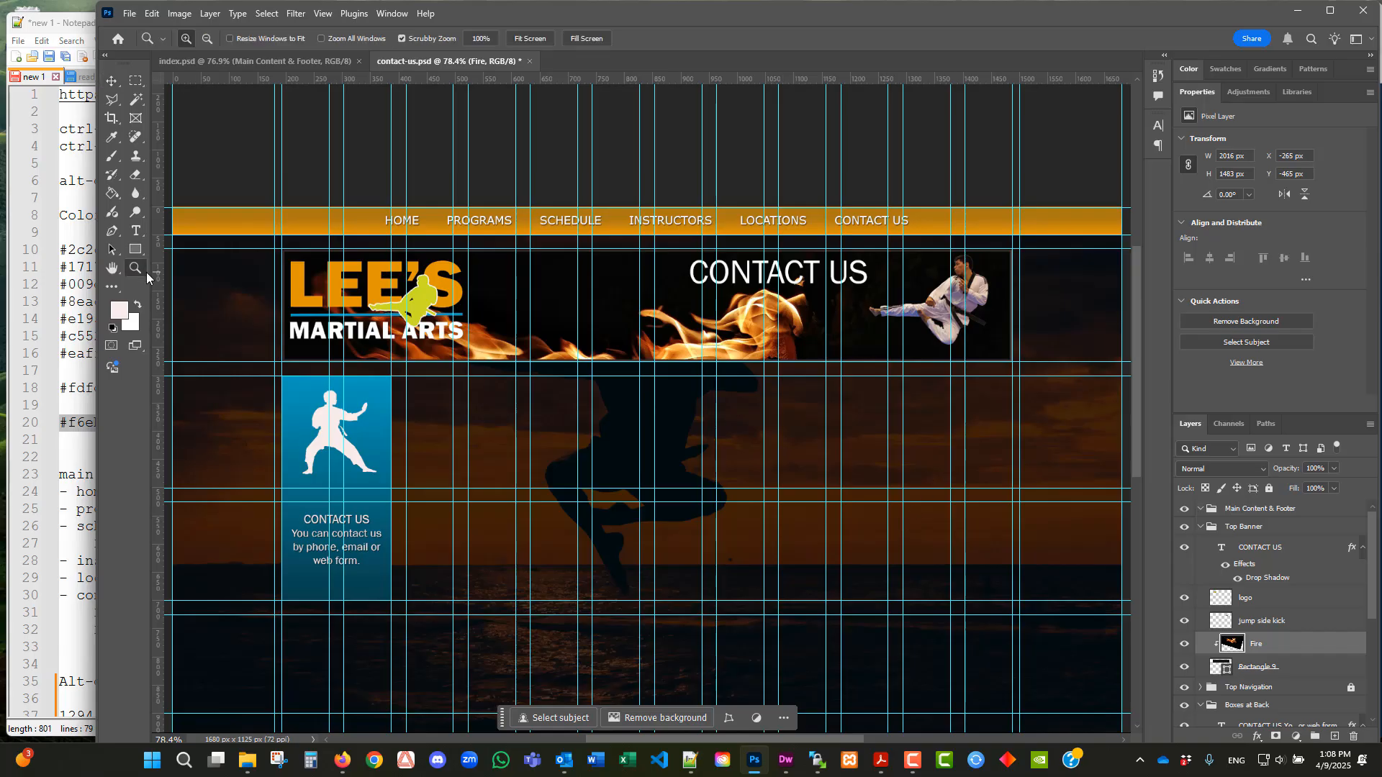
click(500, 335)
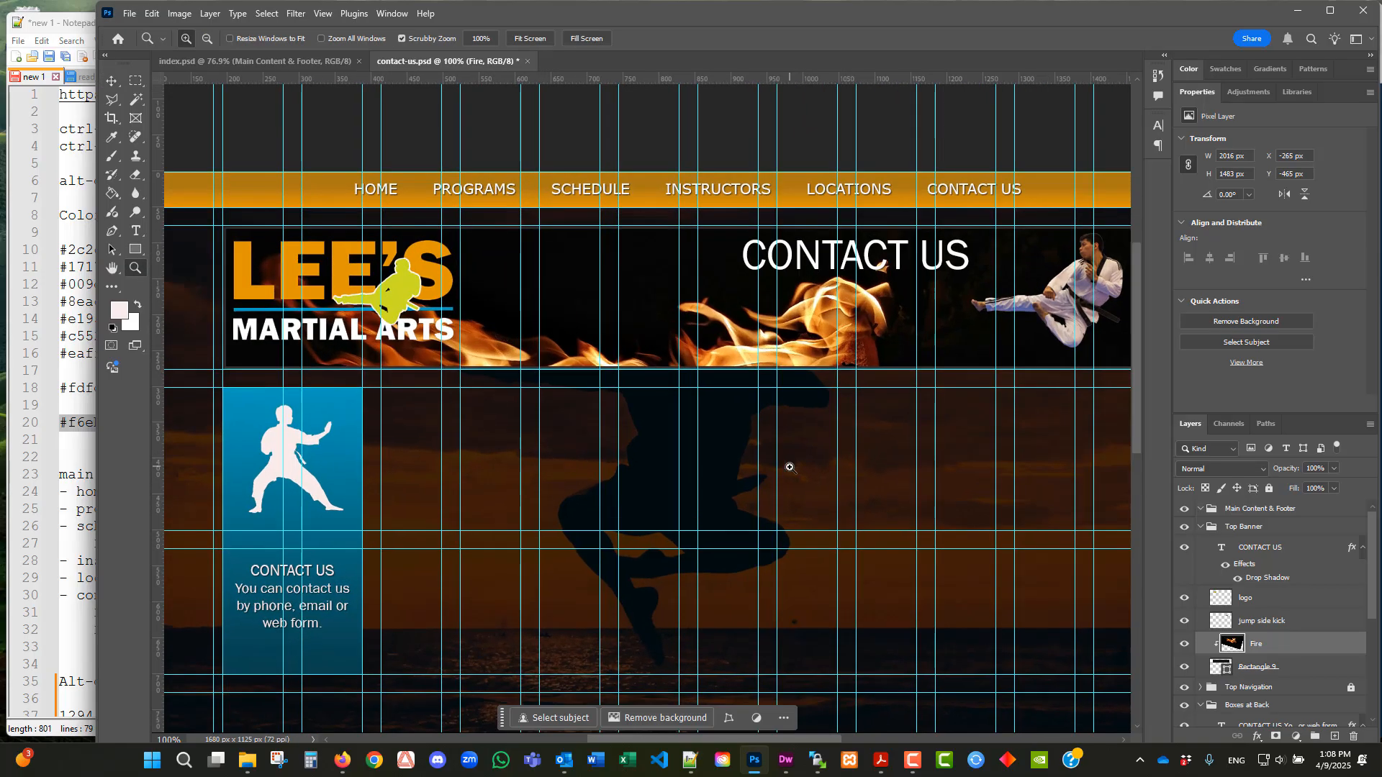
scroll(781, 458, up, 3)
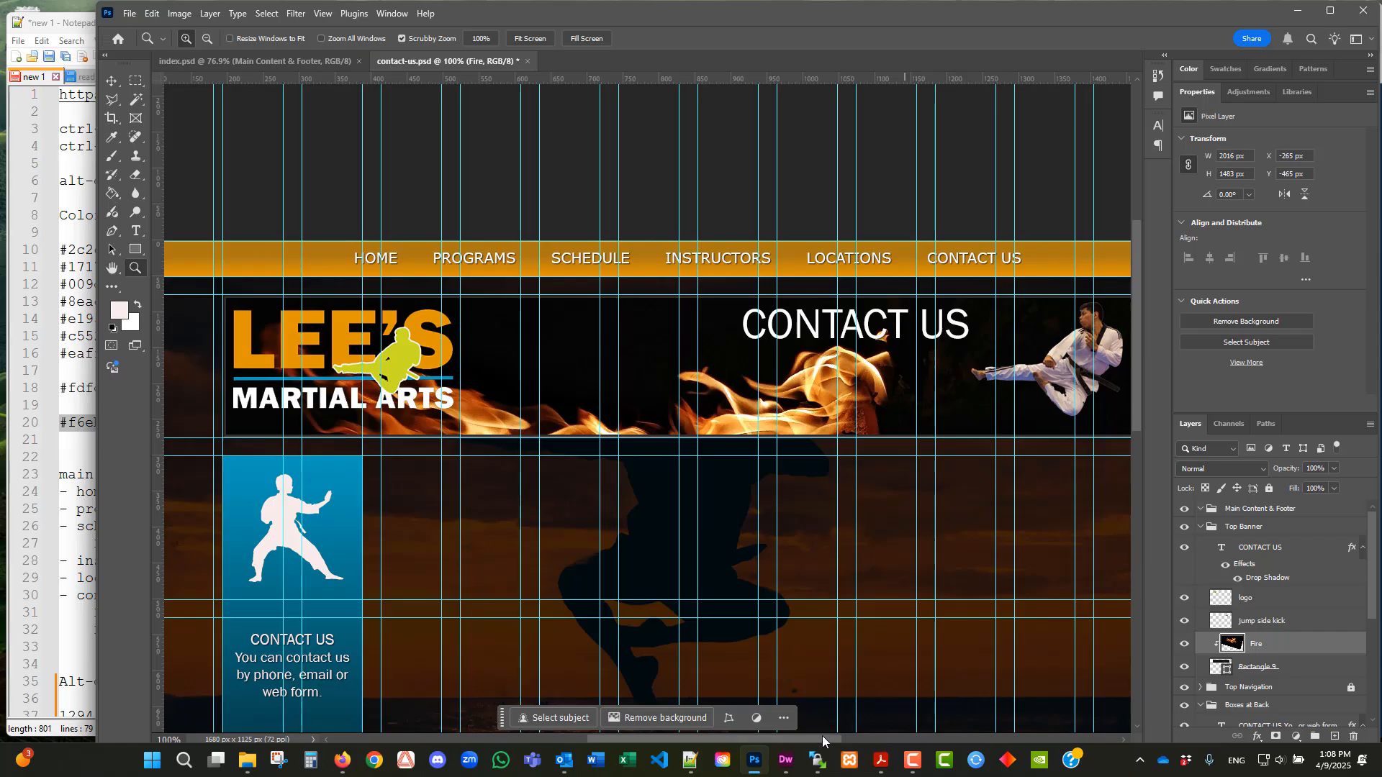
mouse_move(822, 738)
mouse_down()
mouse_move(874, 737)
mouse_move(832, 737)
mouse_up()
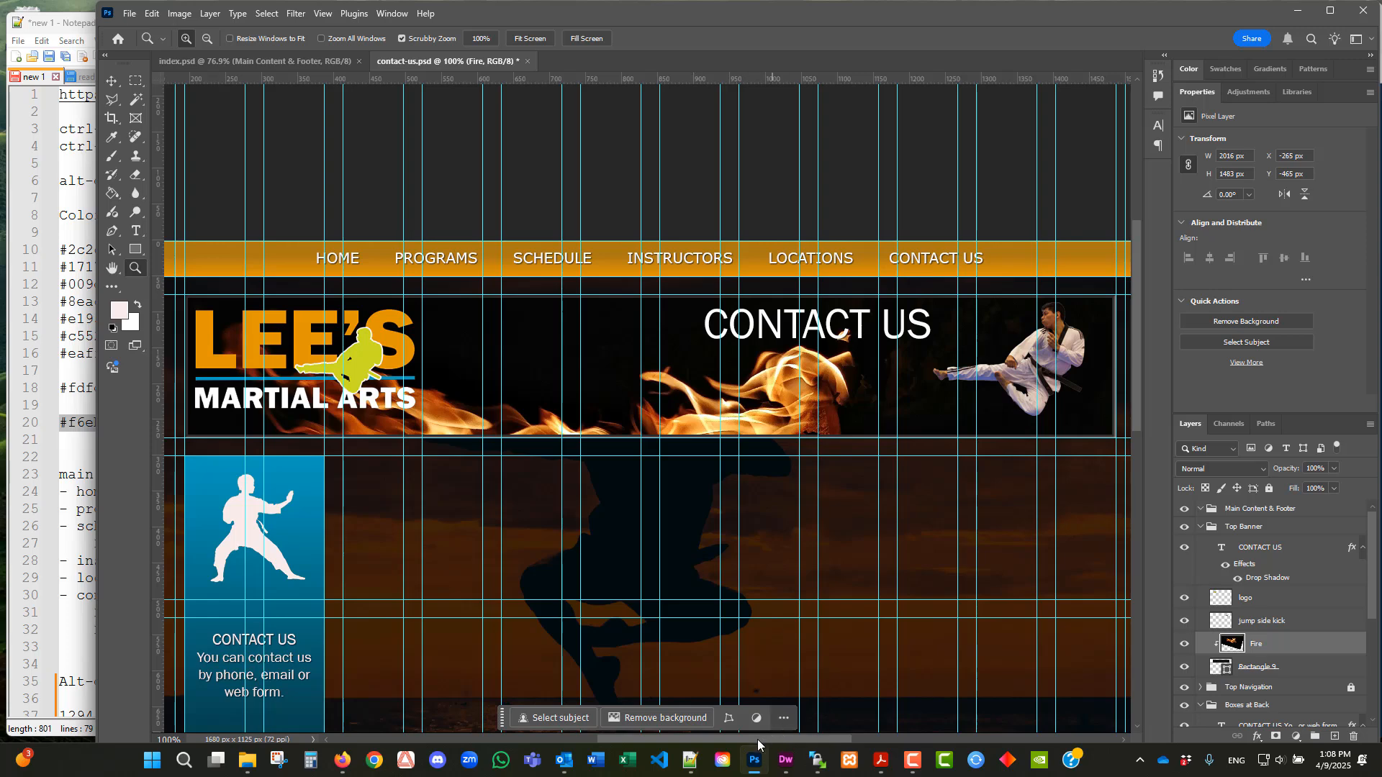
- Set the fill of the Rectangle 9 banner shape to near-black #050505, and collapse the Properties panel
drag(757, 740, 763, 740)
click(1267, 668)
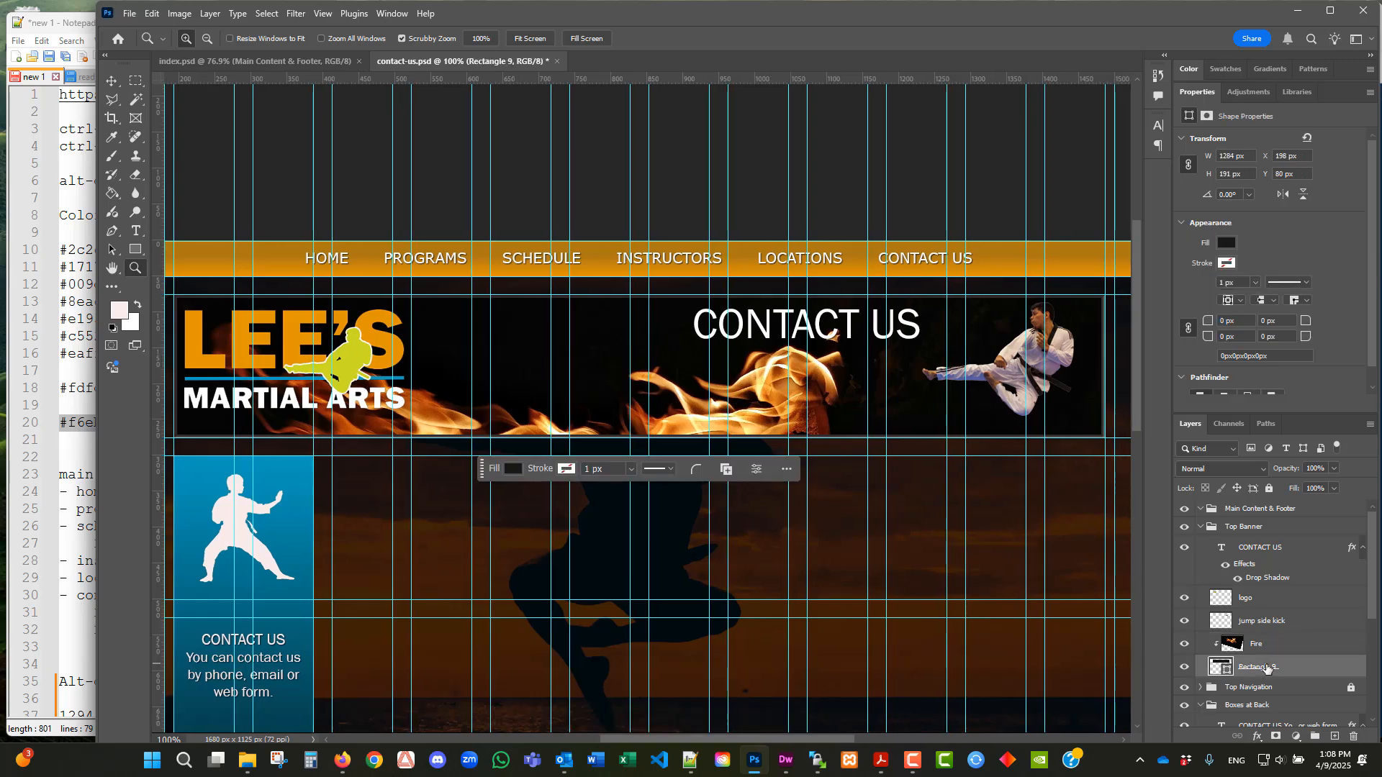
click(1226, 245)
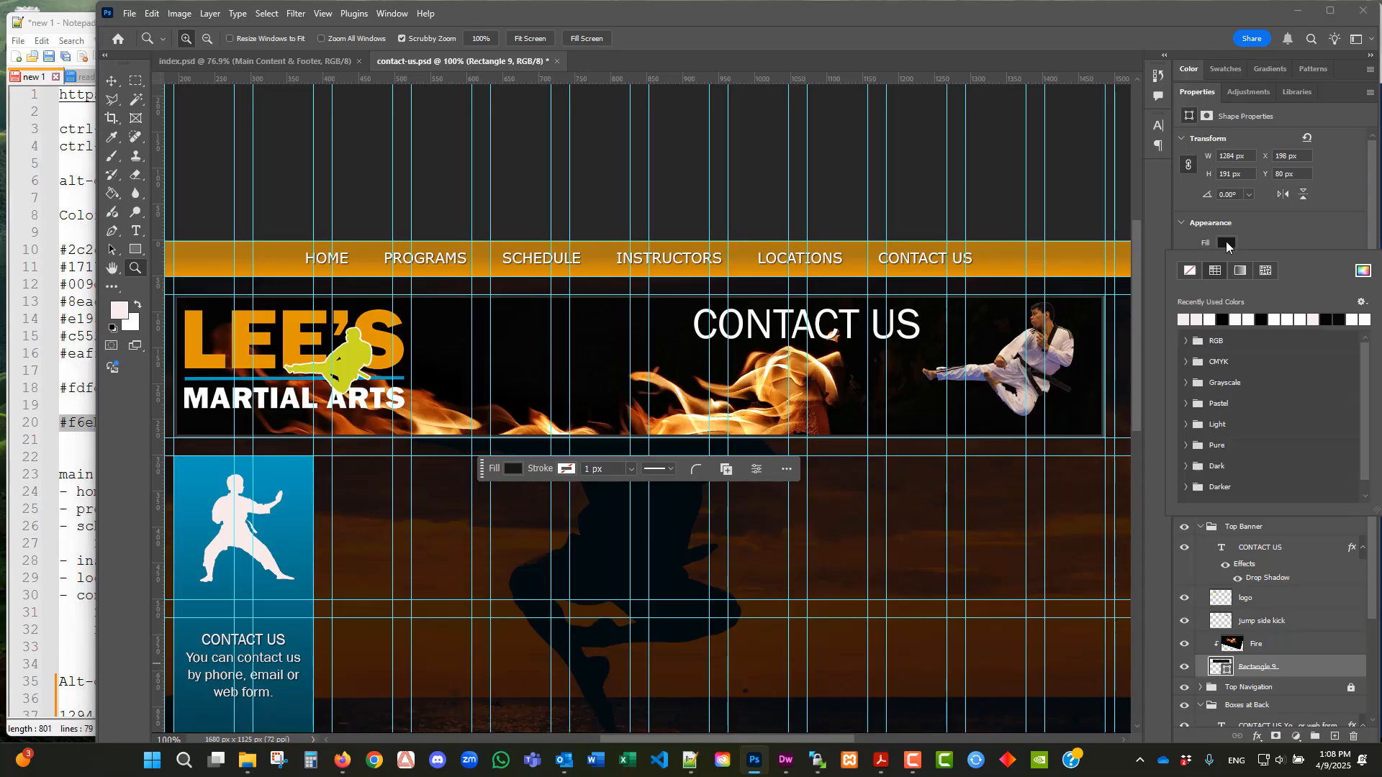
click(1362, 271)
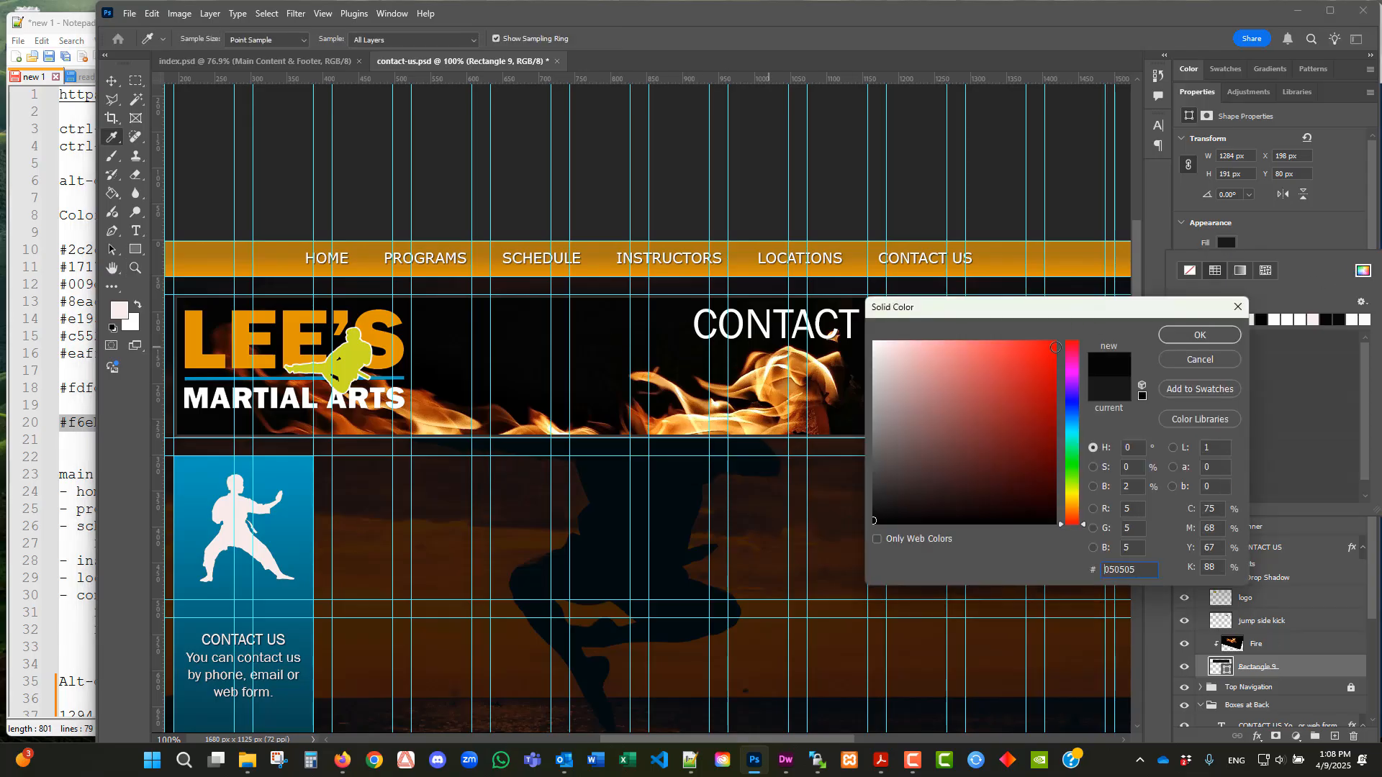
click(1200, 335)
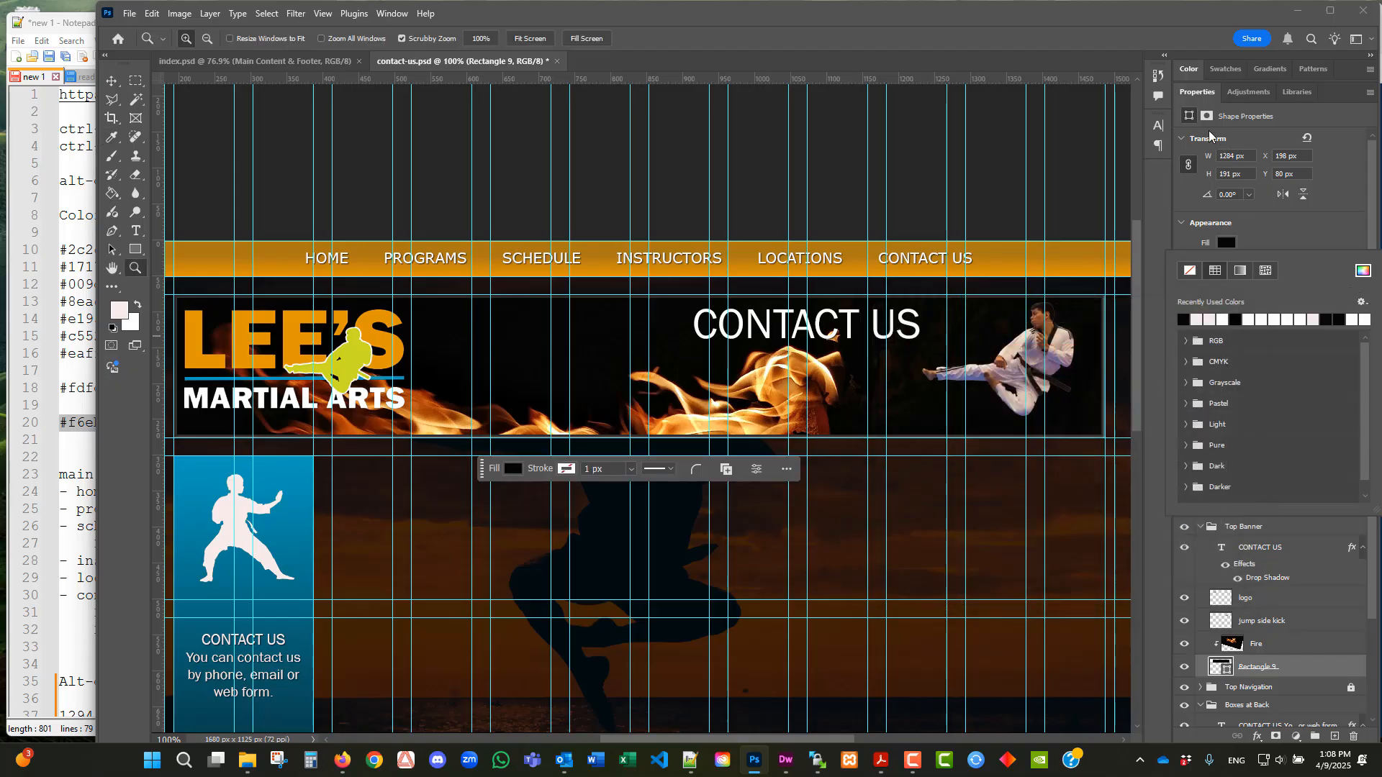
double_click(1204, 93)
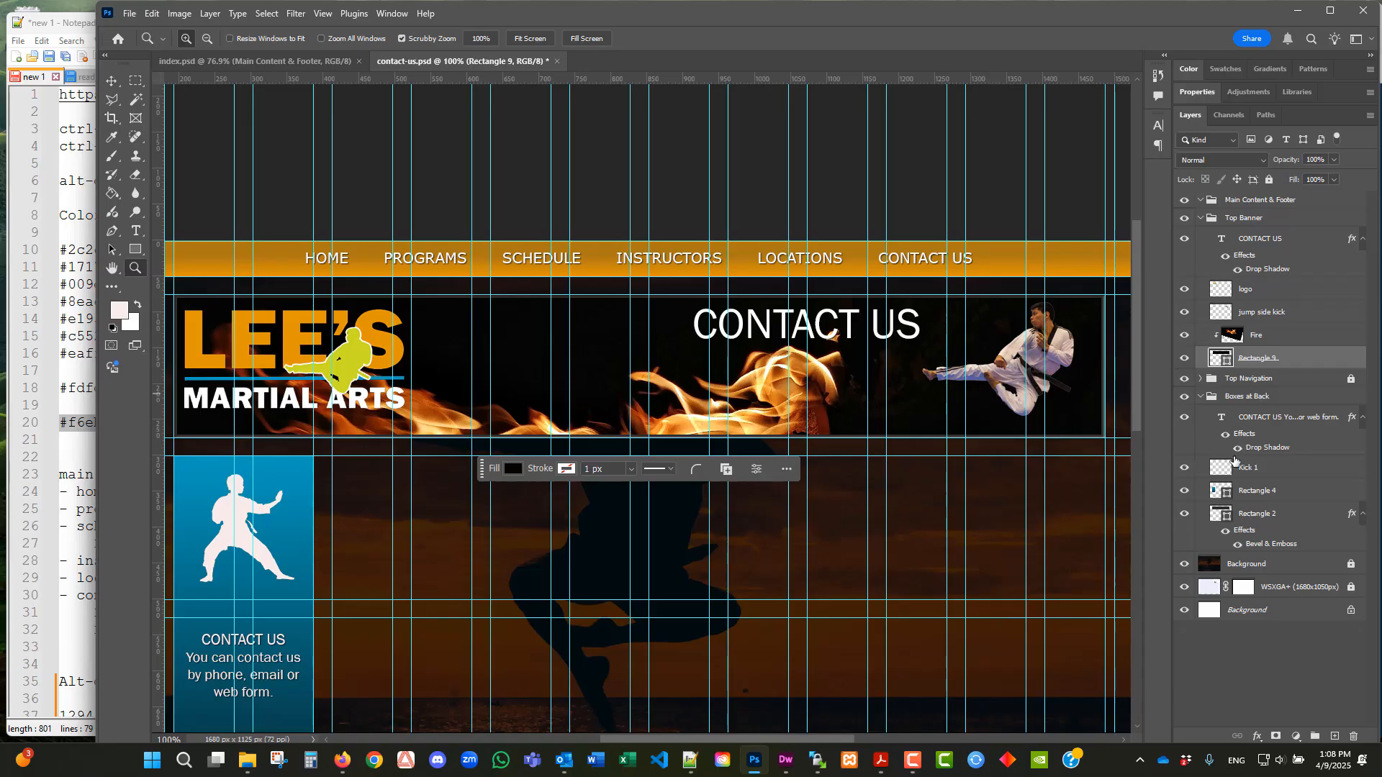
- Fit the page on screen and move the contextual task bar down to the lower edge of the canvas
scroll(921, 468, up, 2)
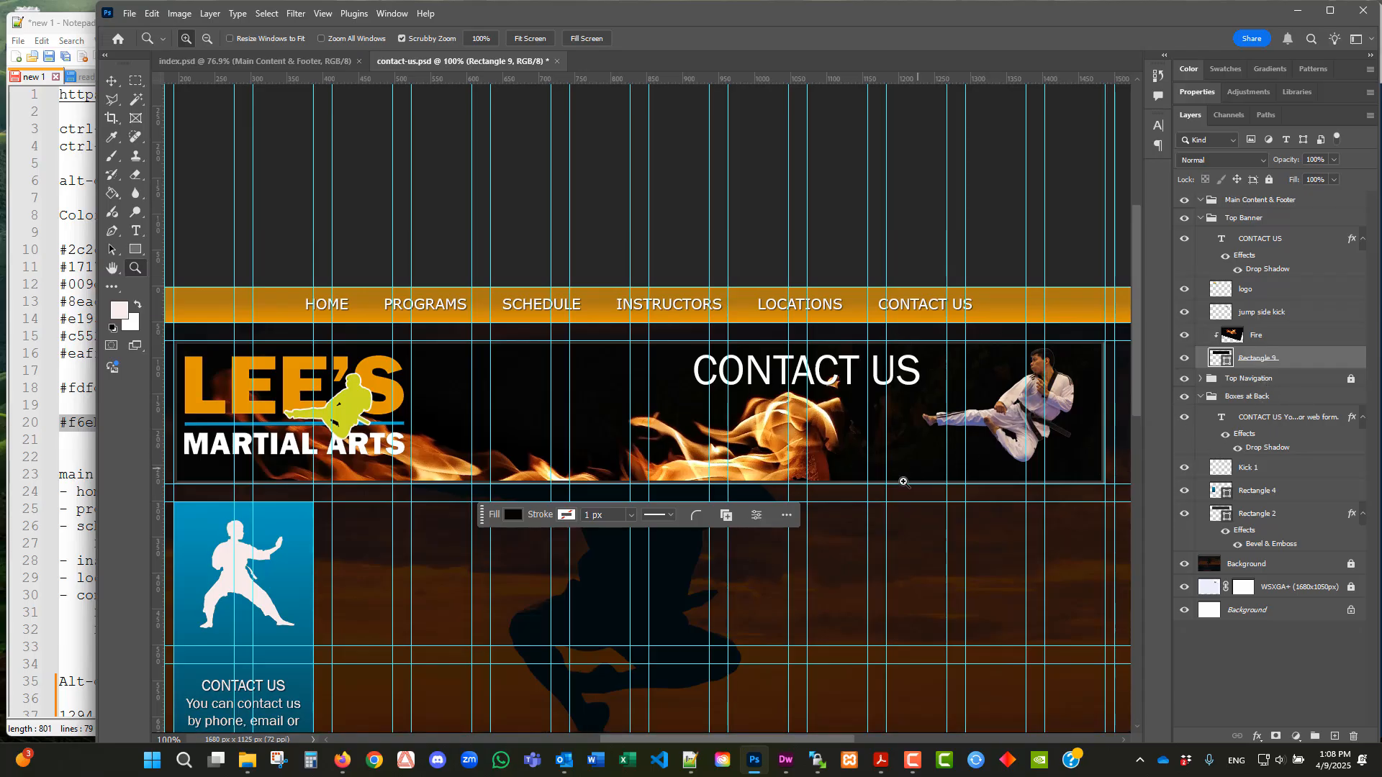
drag(761, 744, 741, 740)
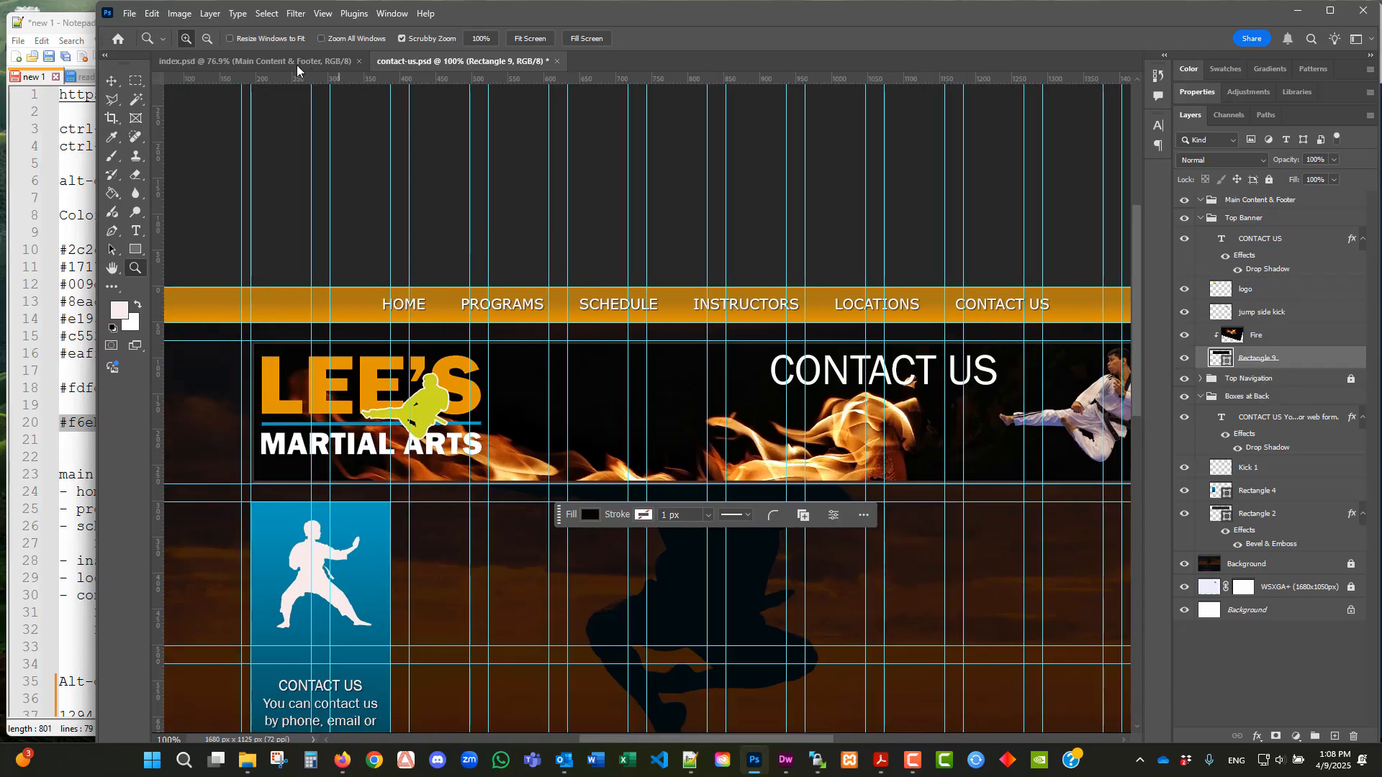
click(322, 13)
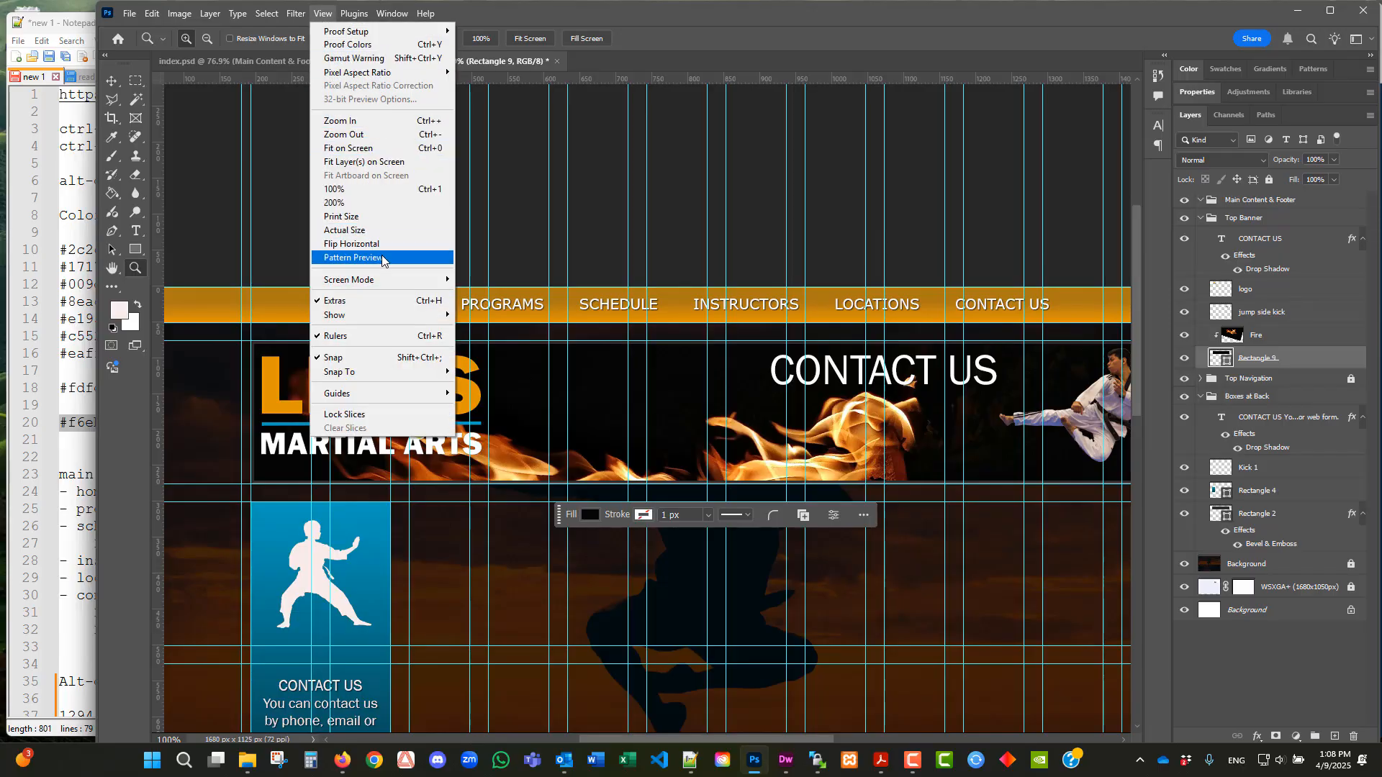
click(376, 147)
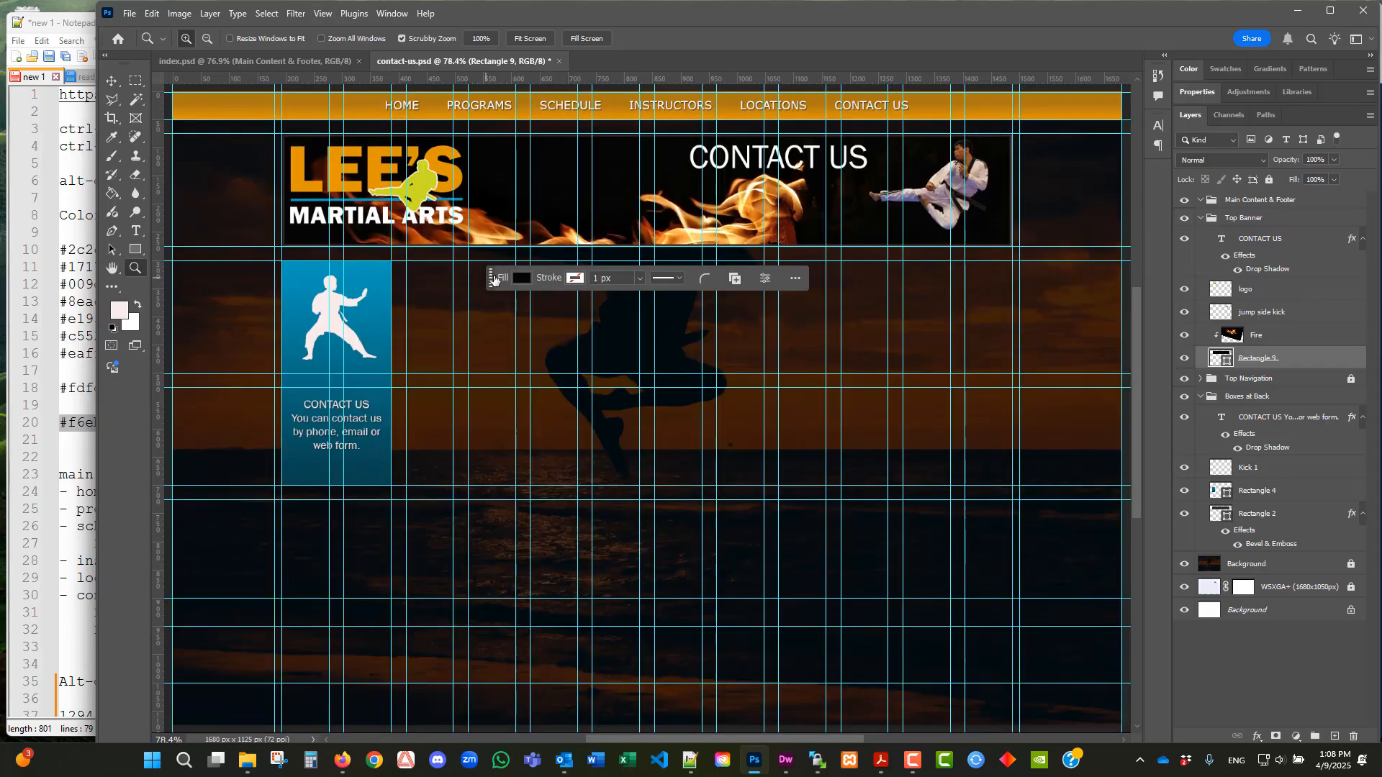
drag(493, 279, 214, 694)
scroll(604, 300, down, 2)
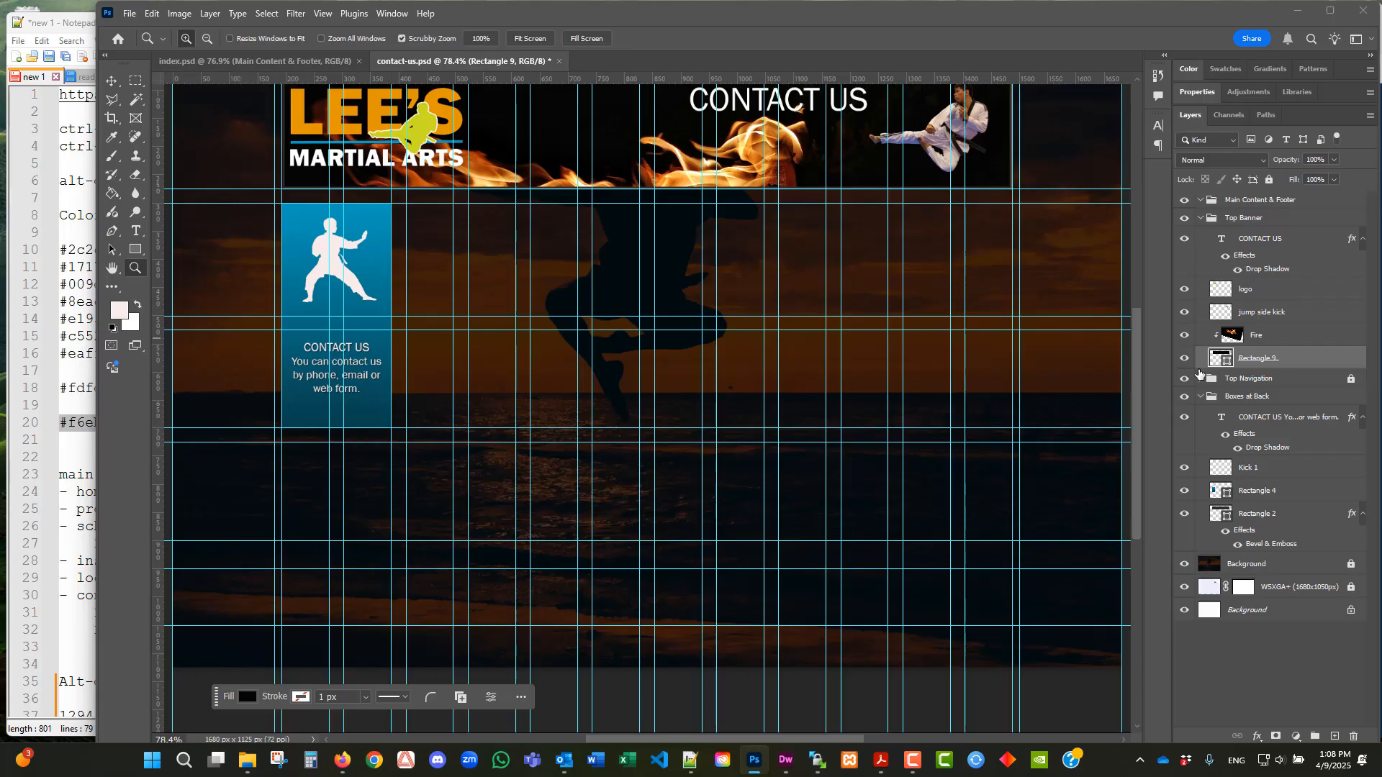
- Copy the footer text layer with the navigation links and copyright line from the Main Content & Footer group of index.psd
click(235, 61)
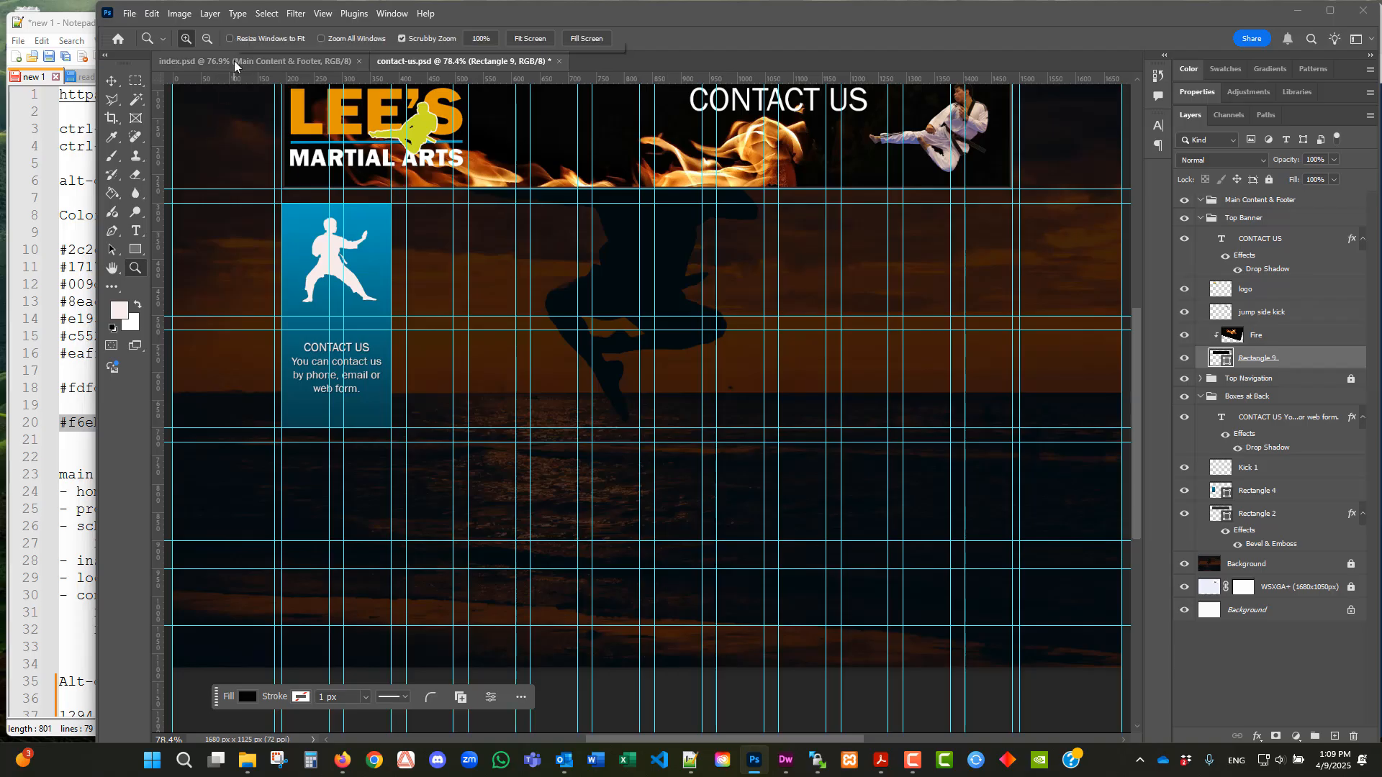
click(112, 81)
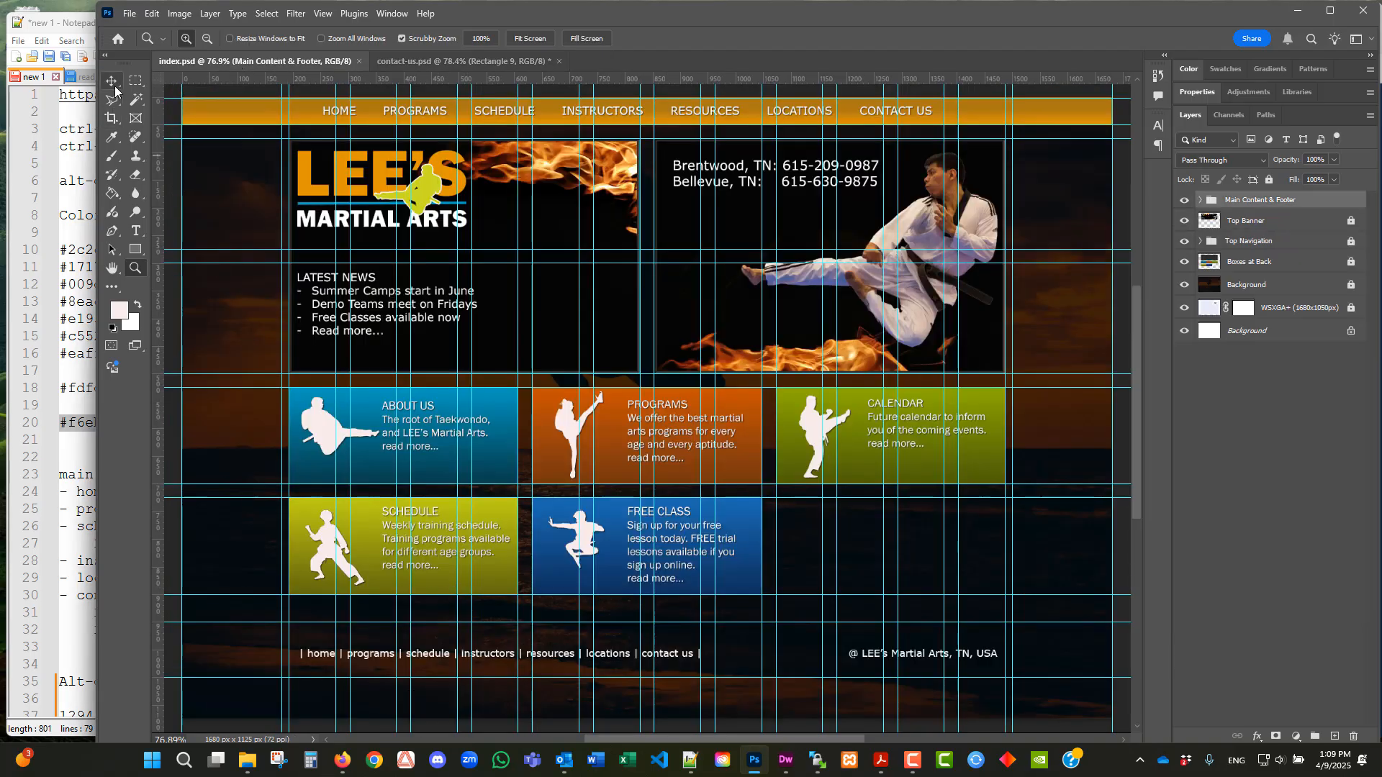
click(1201, 199)
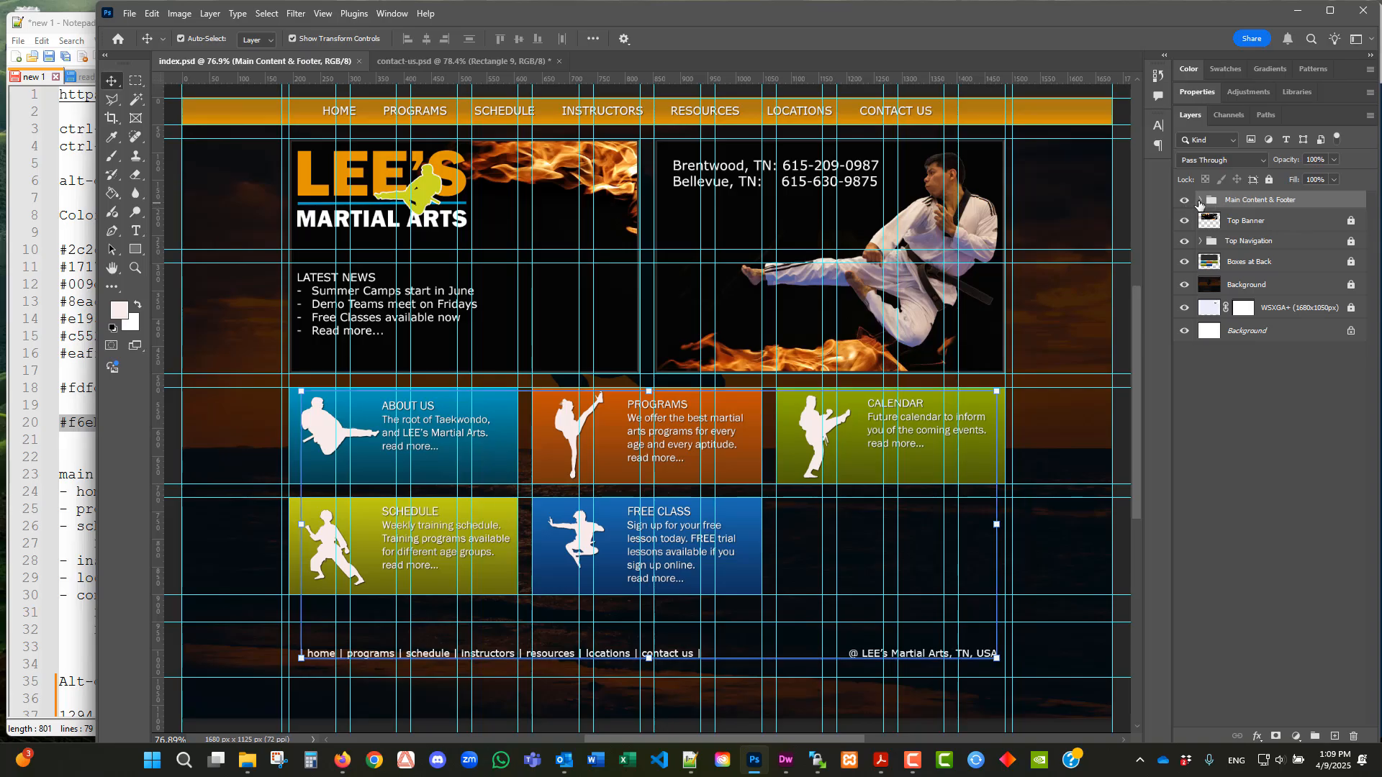
scroll(1301, 505, down, 5)
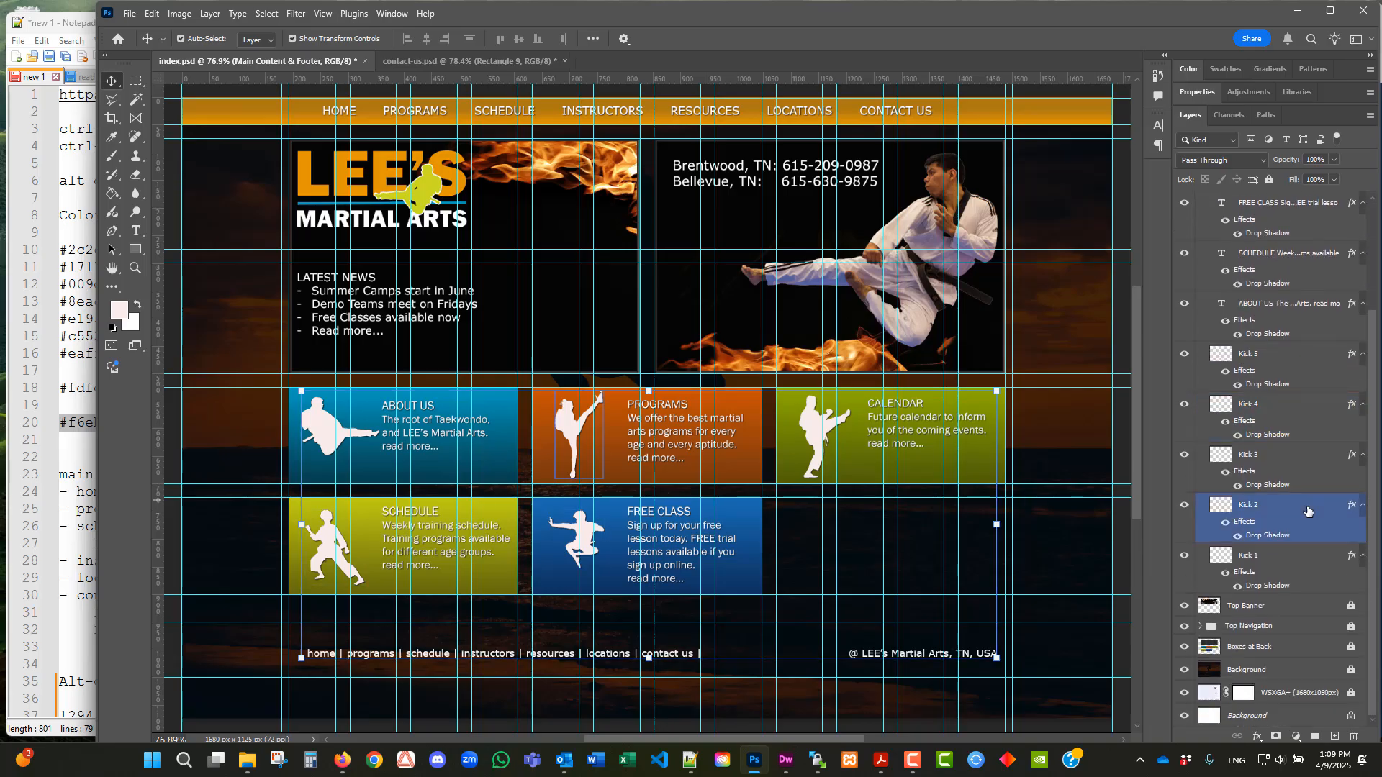
click(1293, 608)
scroll(1285, 592, up, 5)
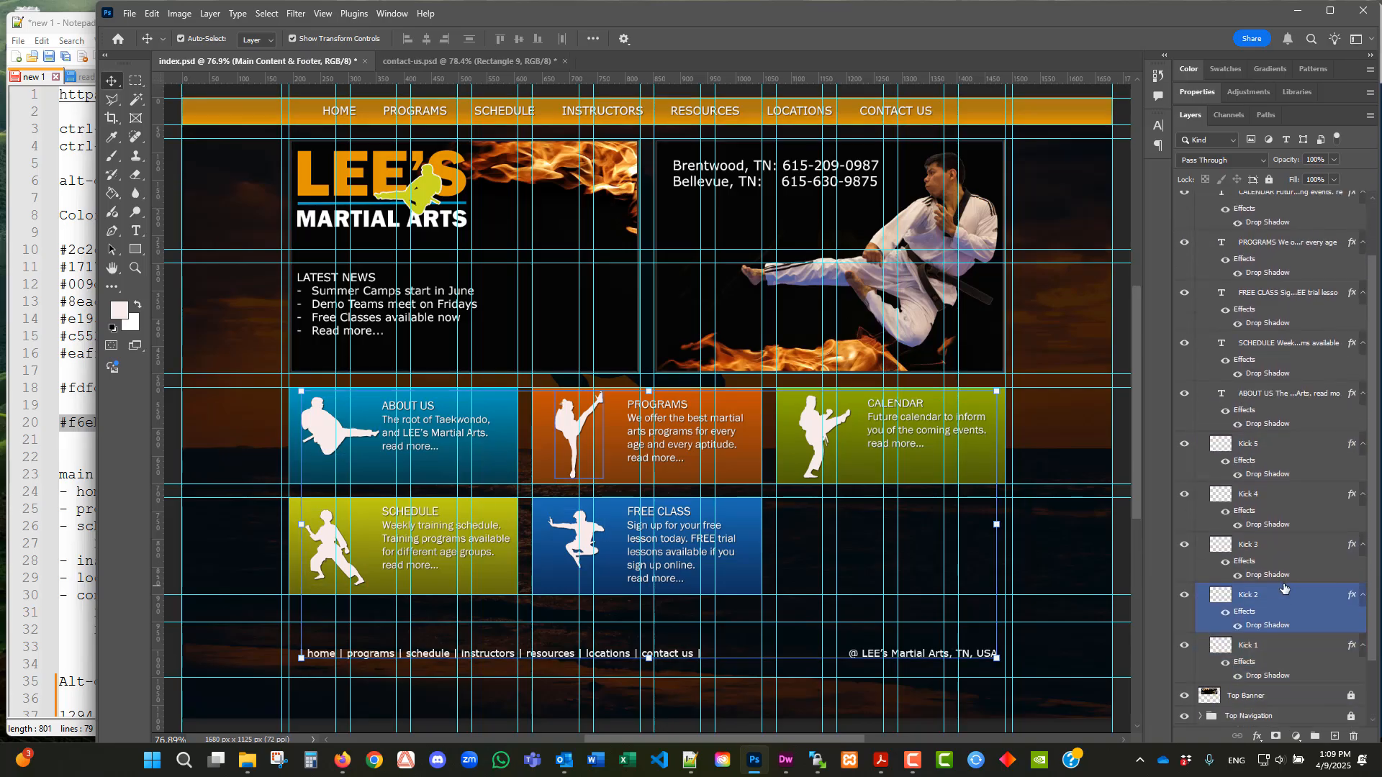
click(1271, 227)
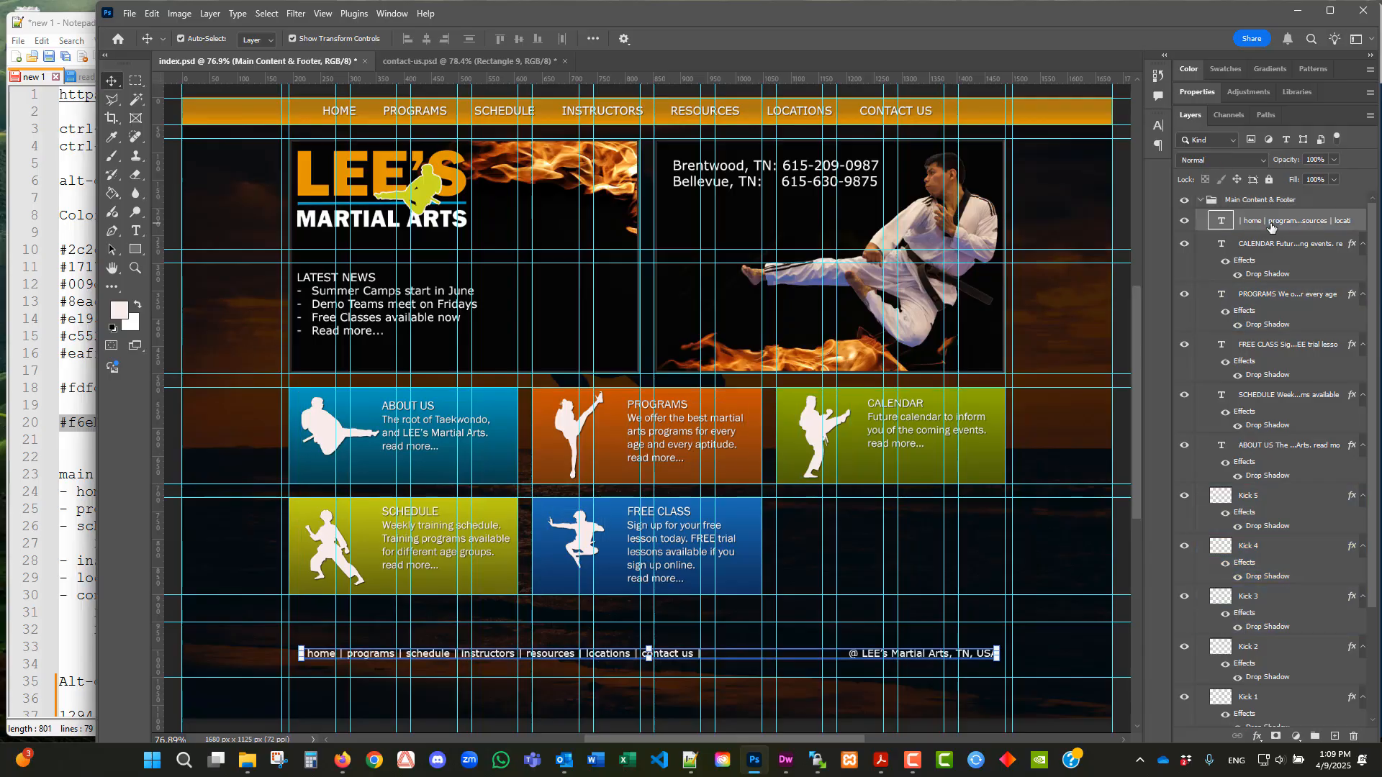
click(152, 13)
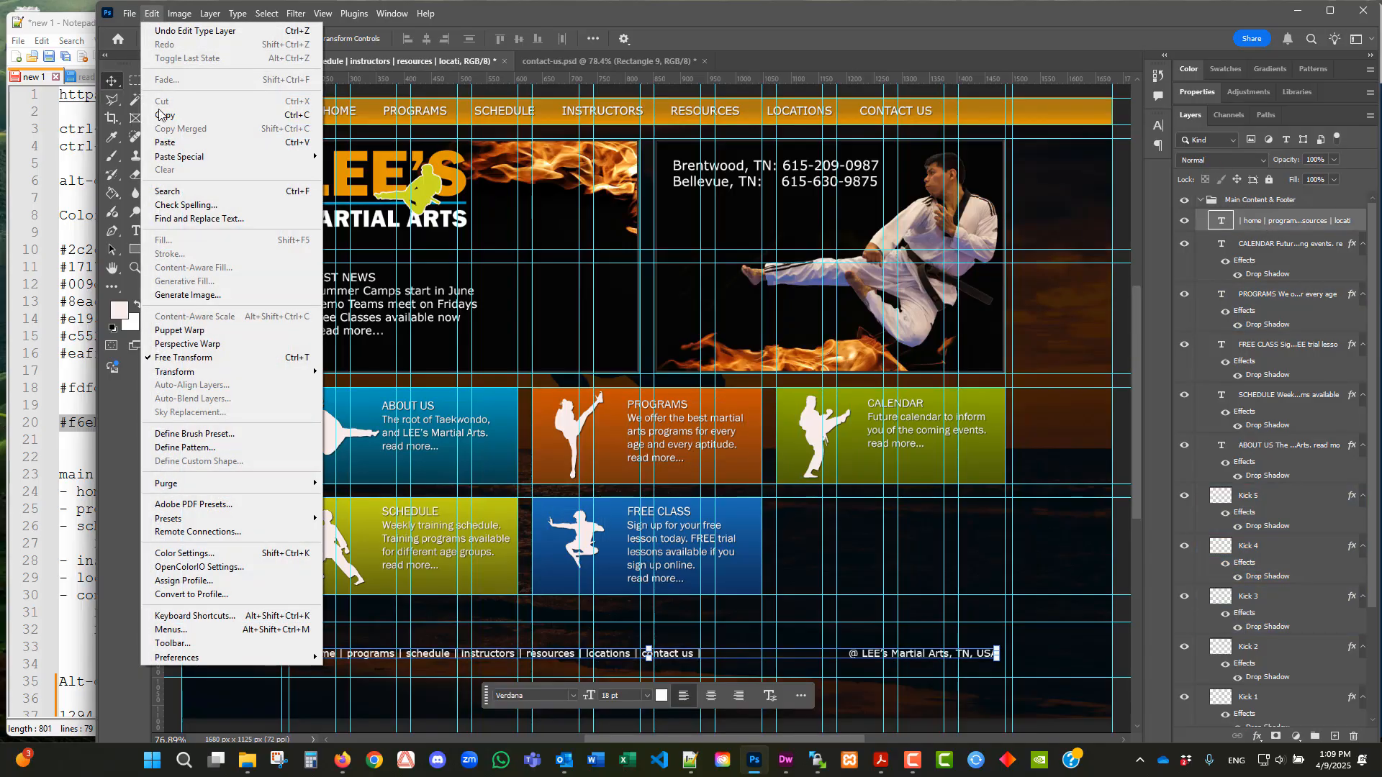
click(164, 115)
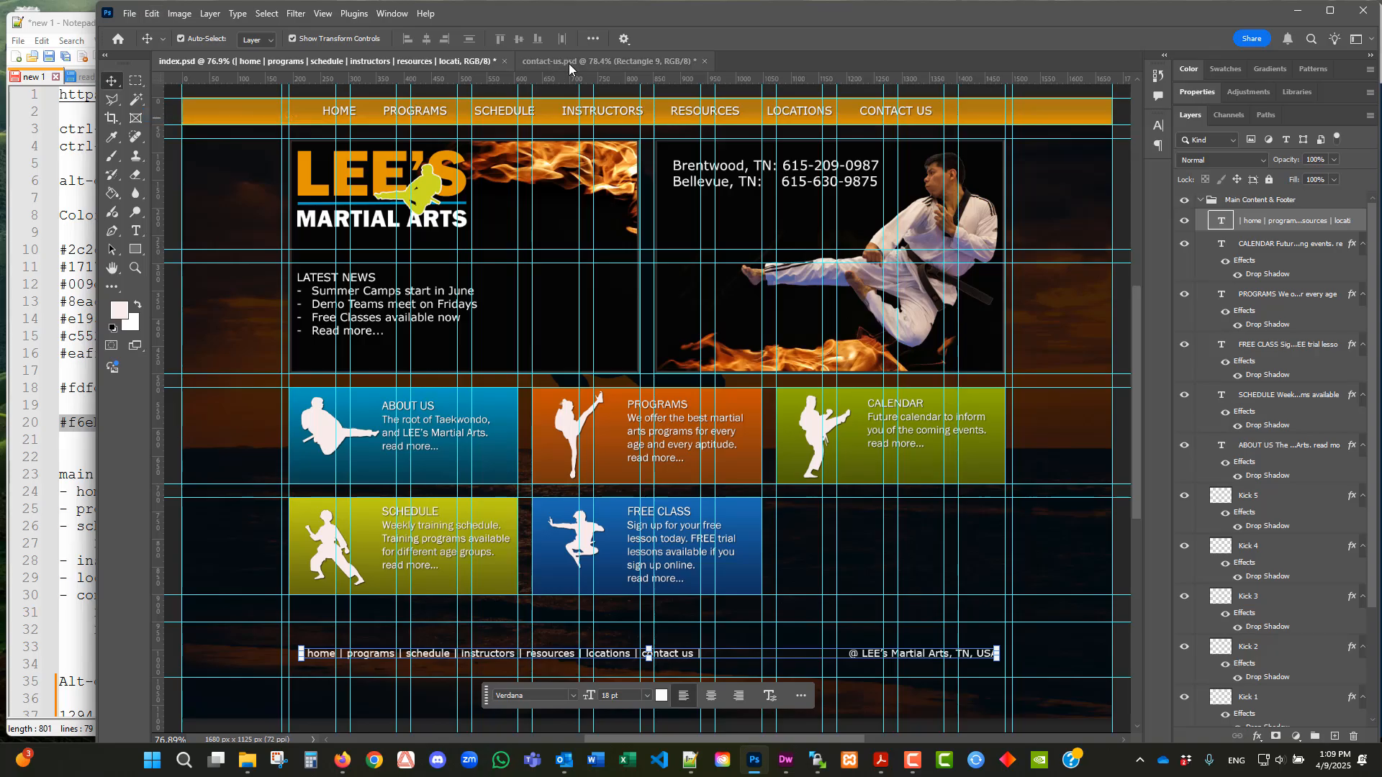
- Lock the Top Banner group in contact-us.psd
click(609, 61)
click(1280, 202)
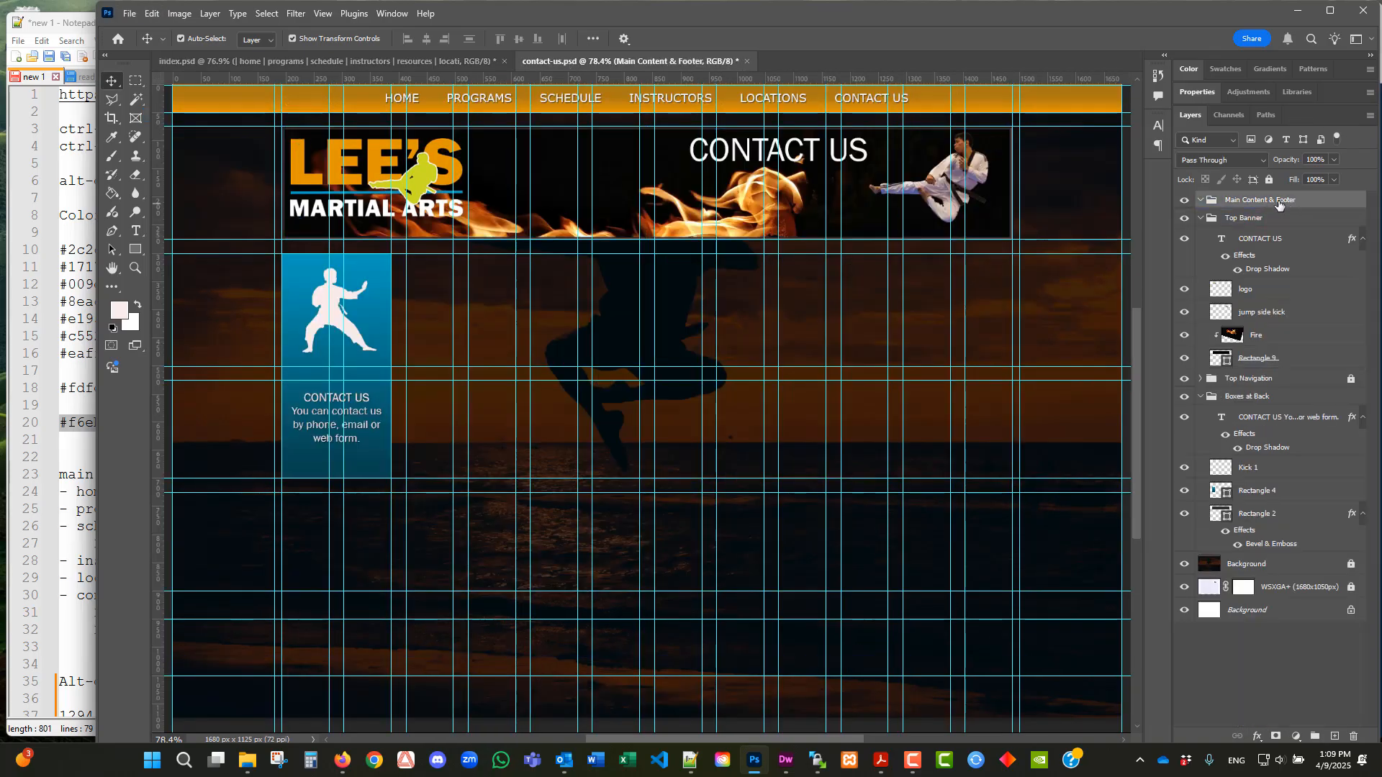
click(1283, 220)
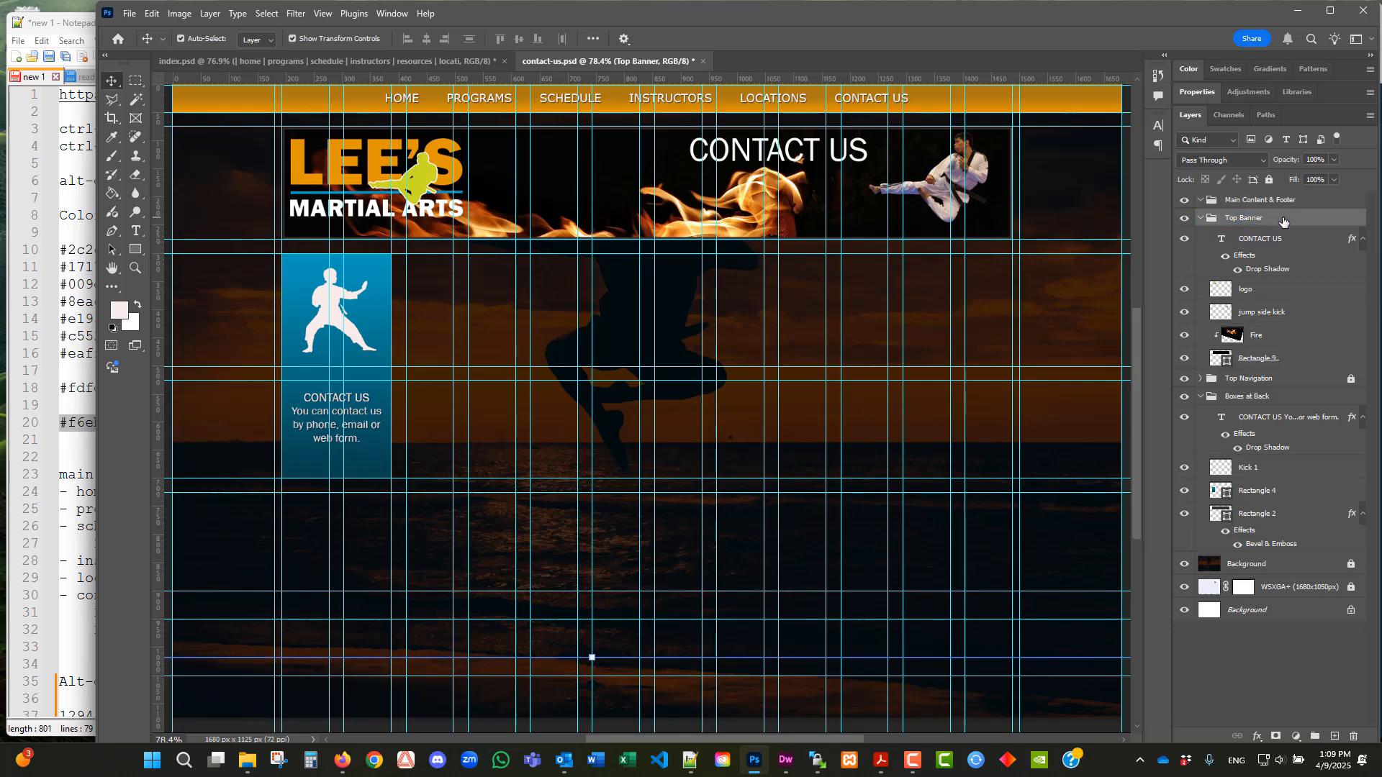
click(1269, 180)
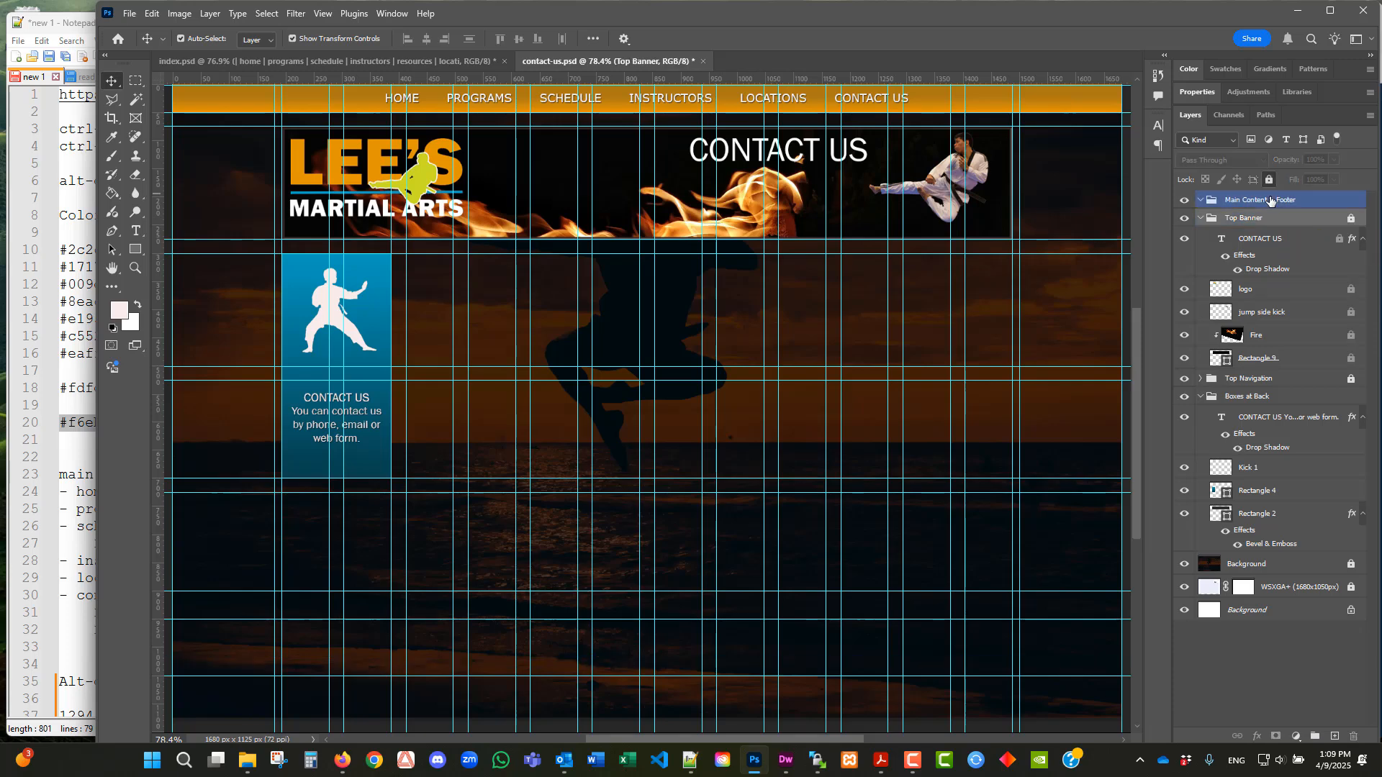
- Paste the copied footer text into contact-us.psd and move it down to the footer area of the page
click(1271, 201)
click(1314, 292)
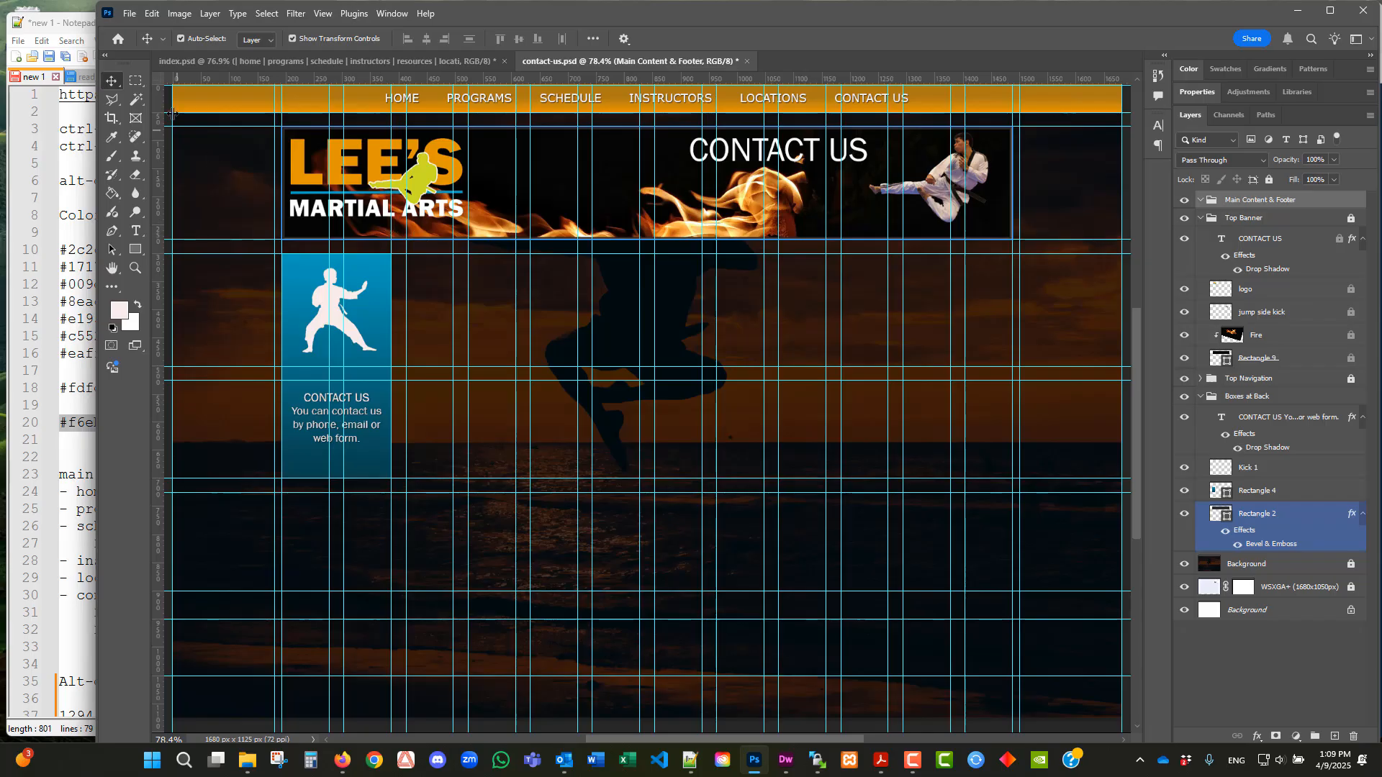
click(152, 13)
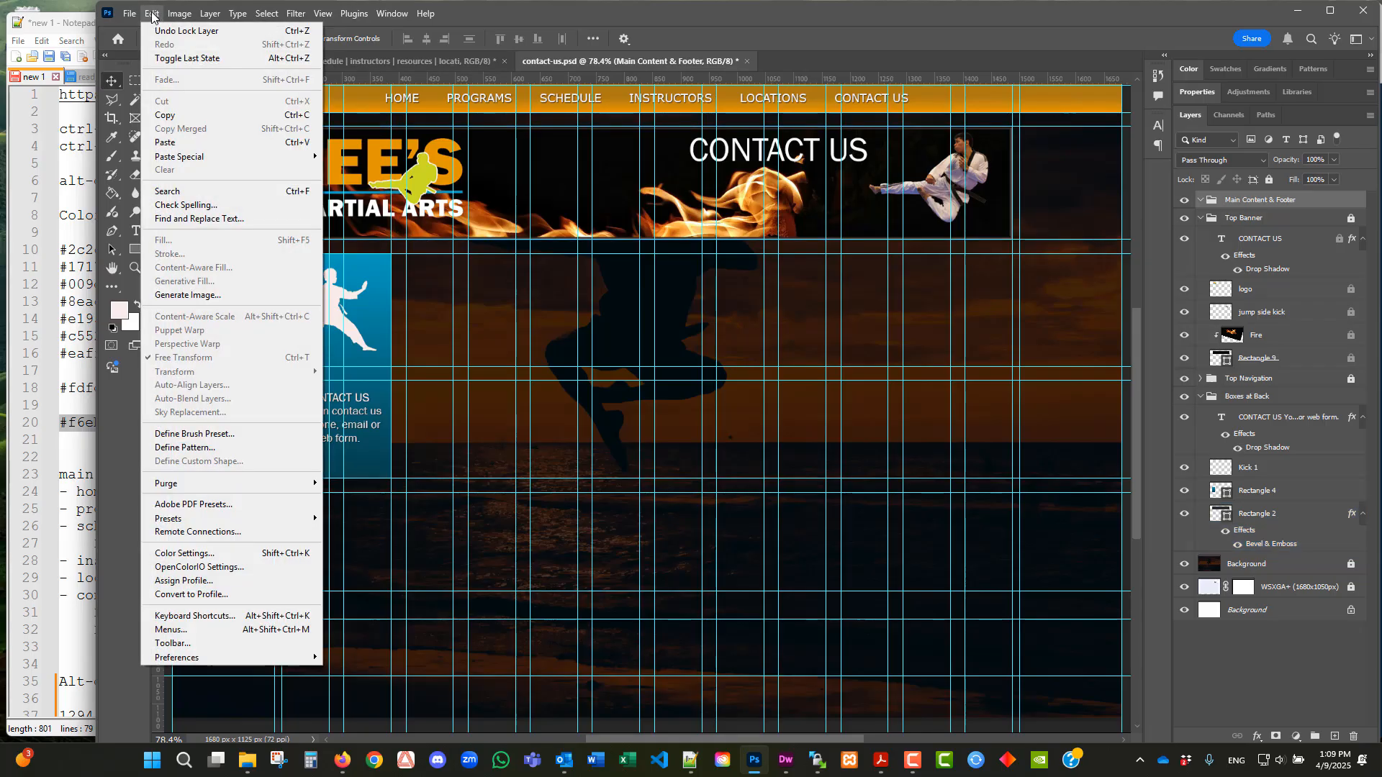
click(160, 142)
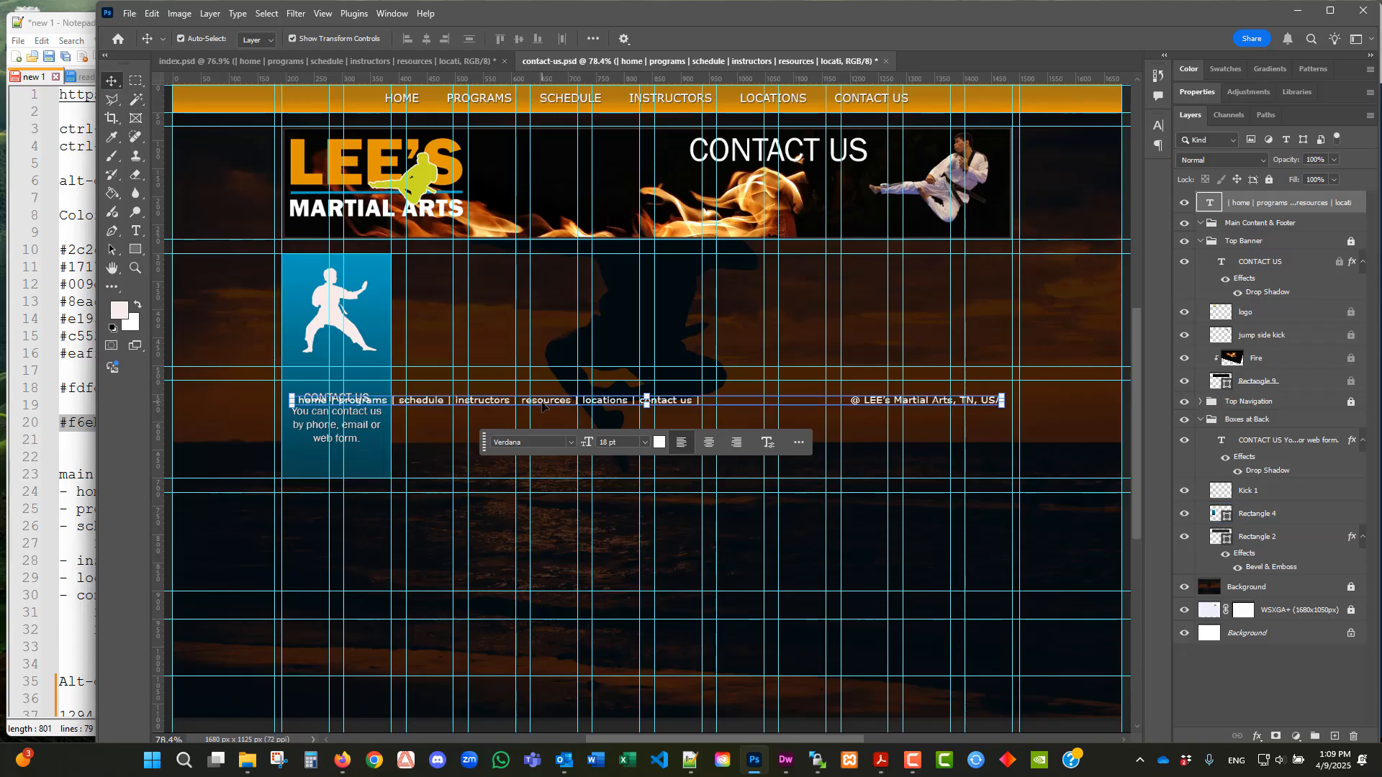
drag(542, 407, 541, 658)
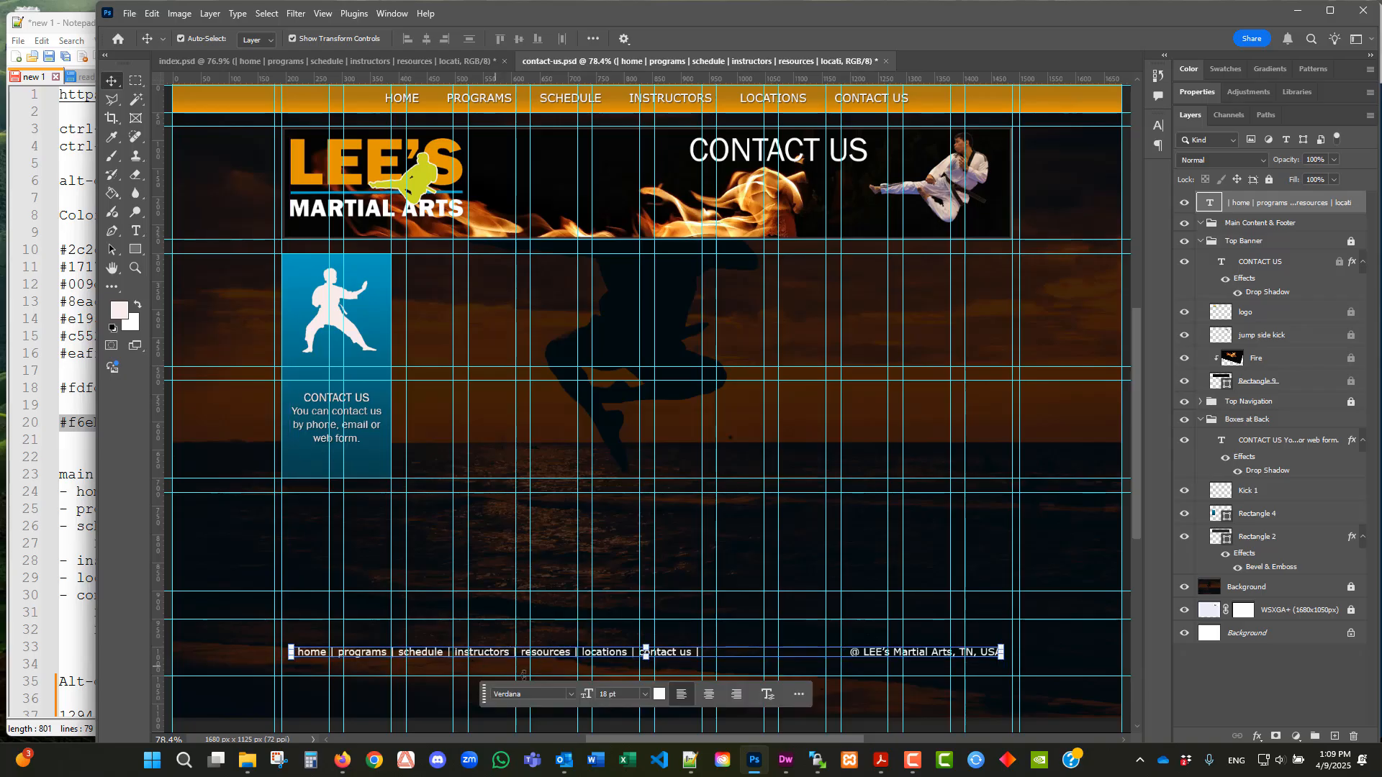
drag(553, 656, 556, 651)
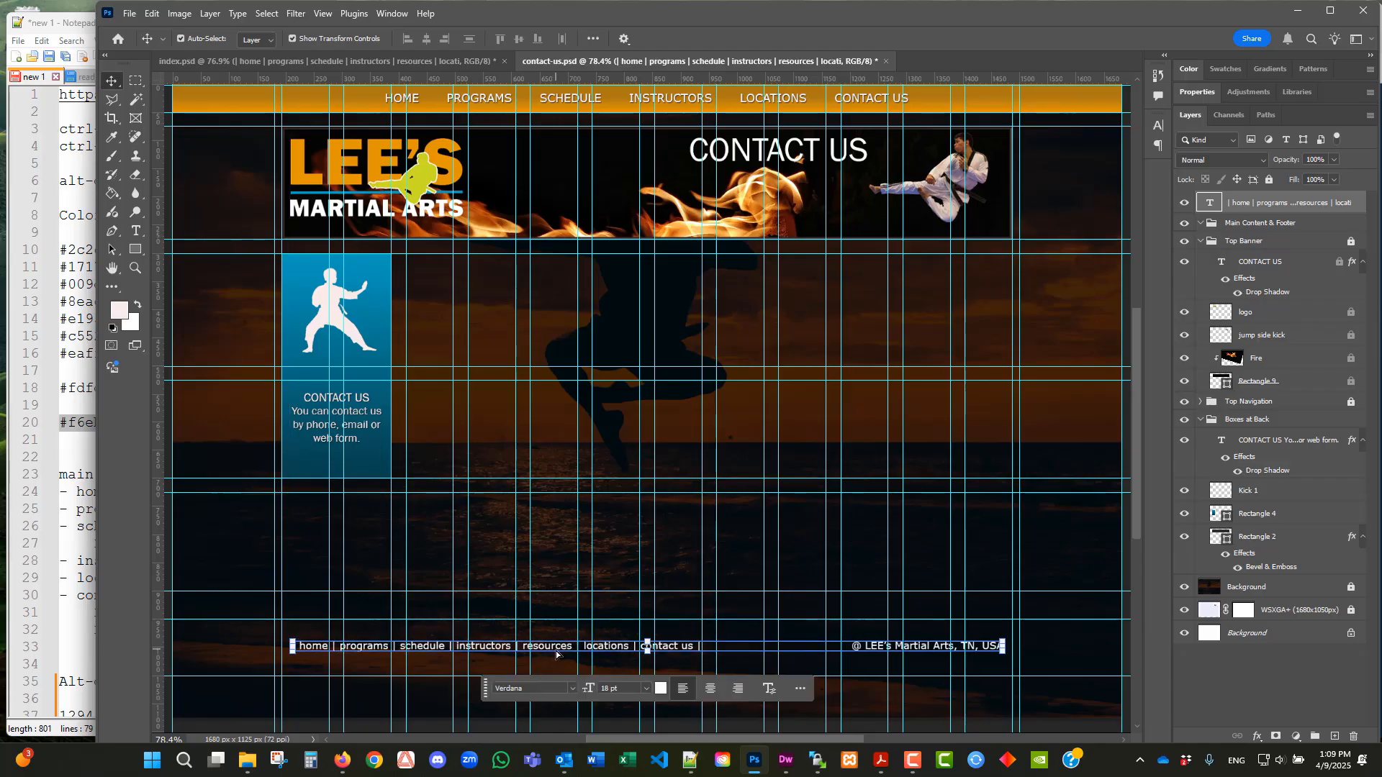
- Shift the footer text about 6 px left to line it up with the logo's left edge, and save contact-us.psd
click(136, 231)
click(328, 646)
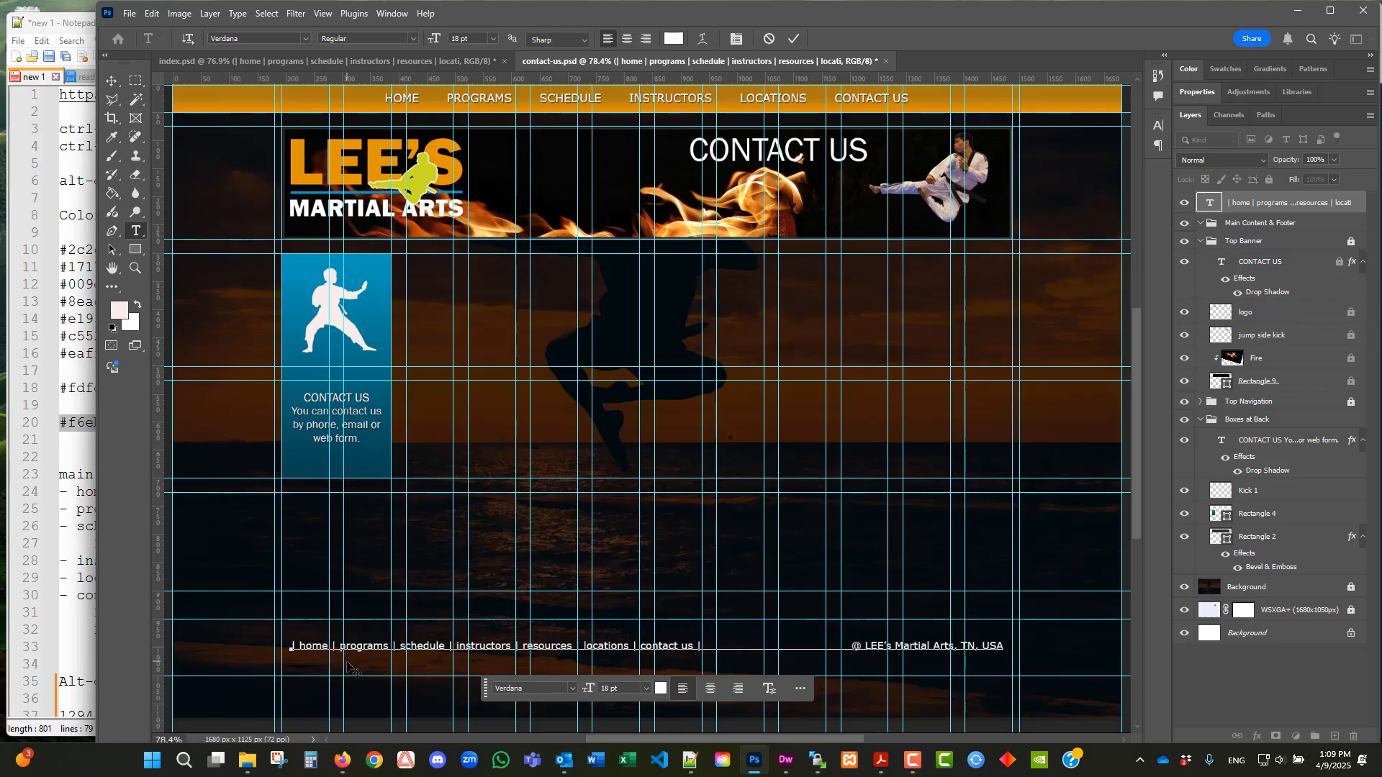
click(111, 81)
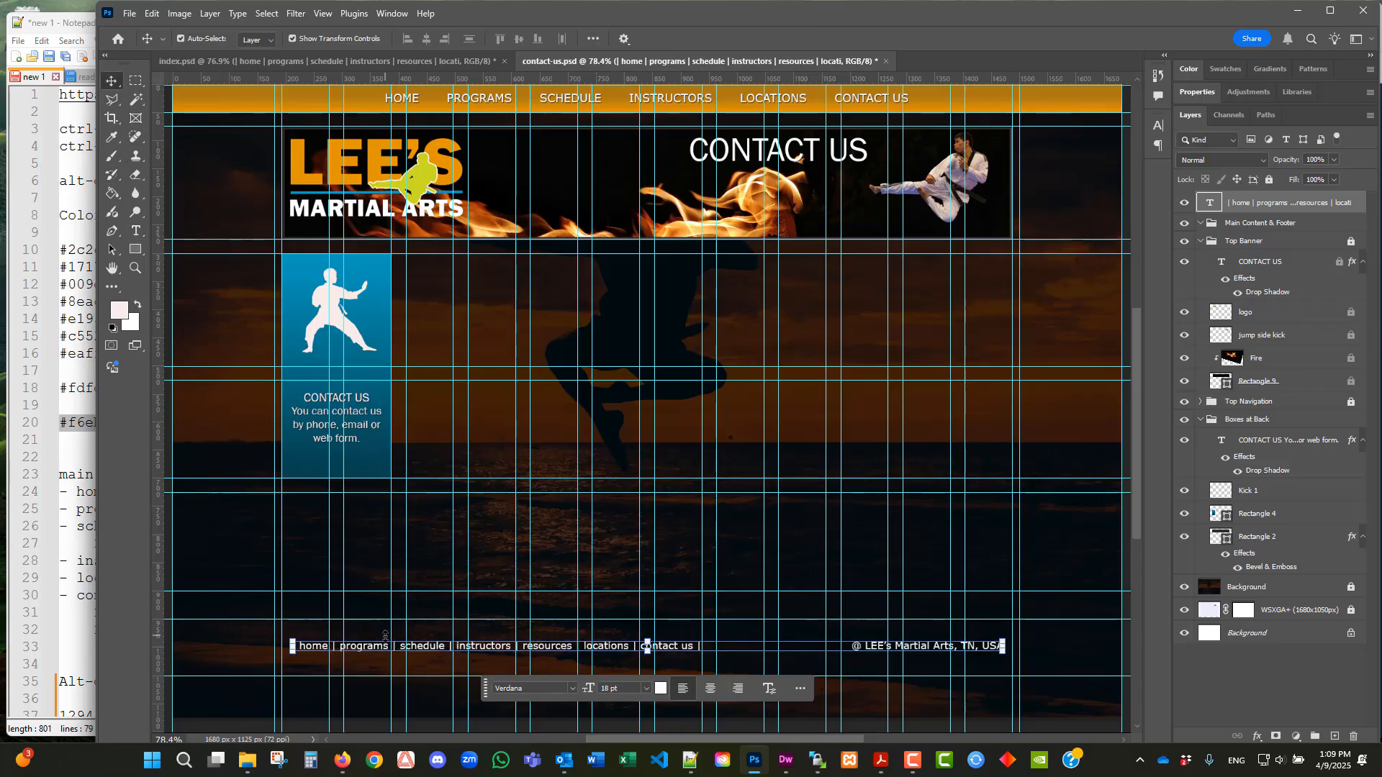
drag(375, 651, 366, 652)
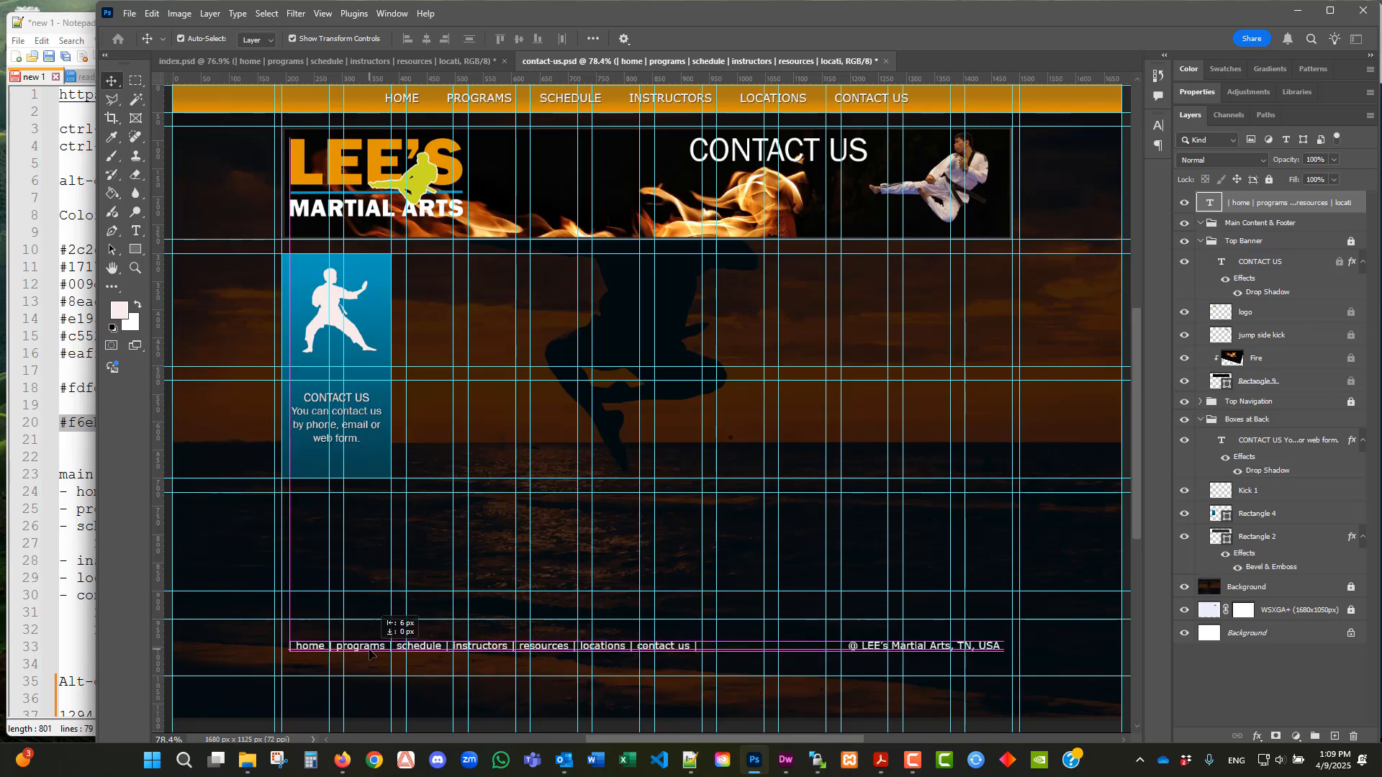
scroll(596, 482, up, 2)
scroll(596, 483, up, 1)
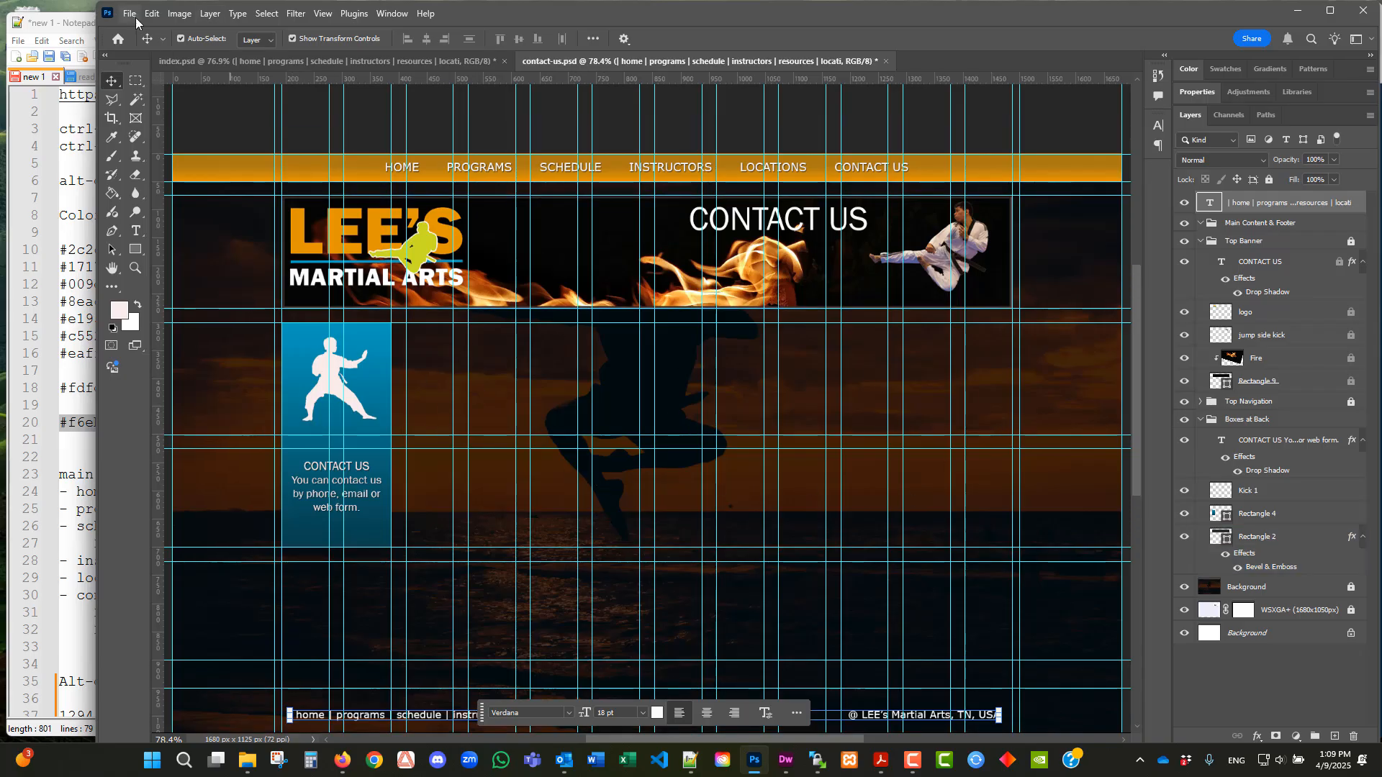
click(130, 13)
click(166, 178)
- Switch to Notepad++ and copy the Bright Blue color code #009dbc from the color list
click(71, 408)
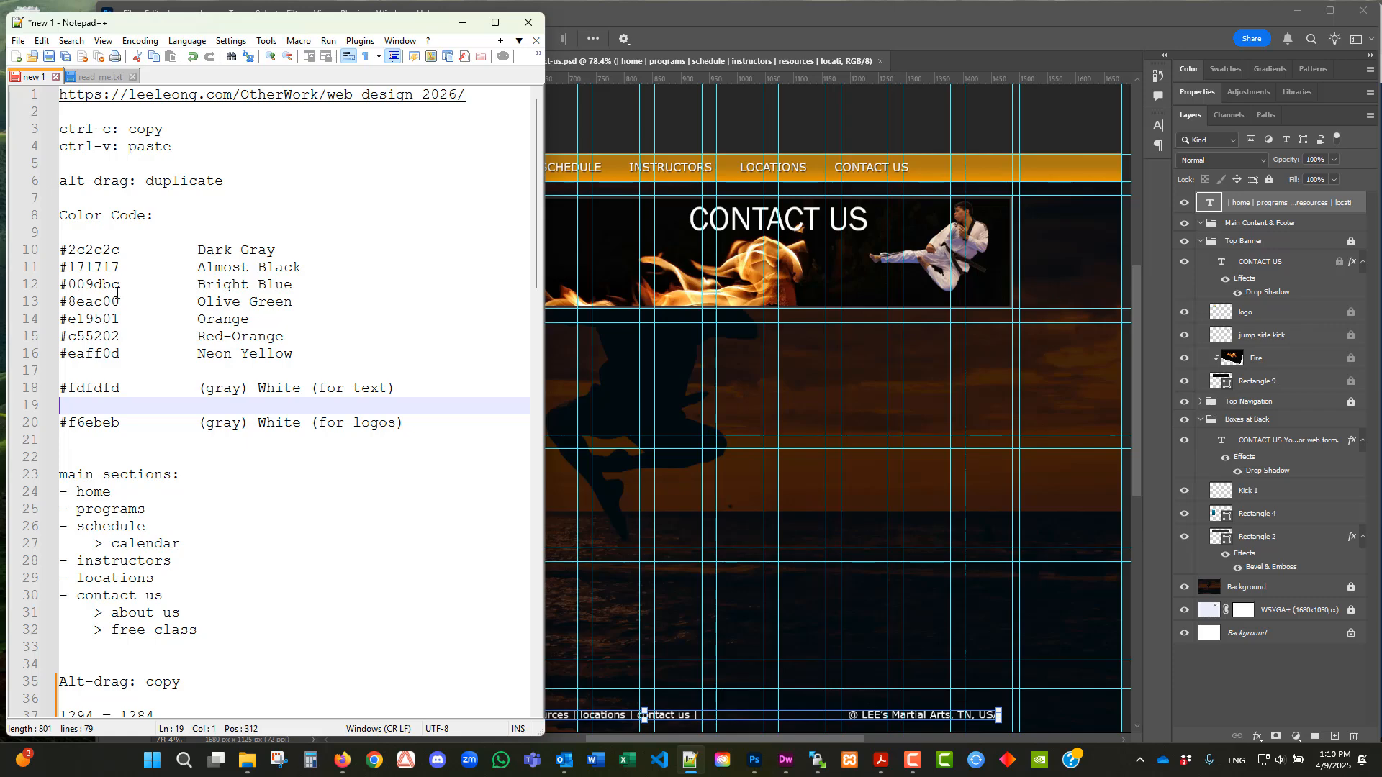
drag(120, 285, 52, 288)
right_click(82, 280)
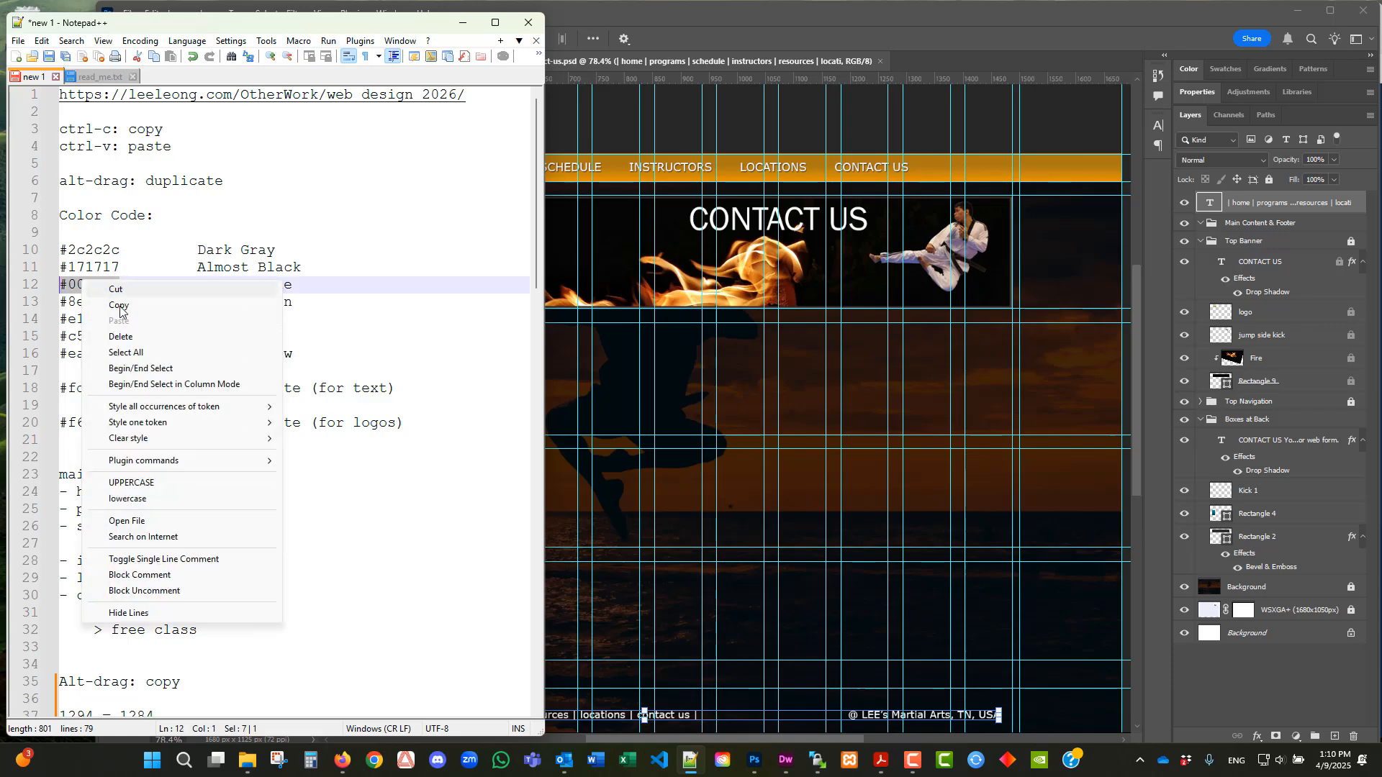
click(118, 305)
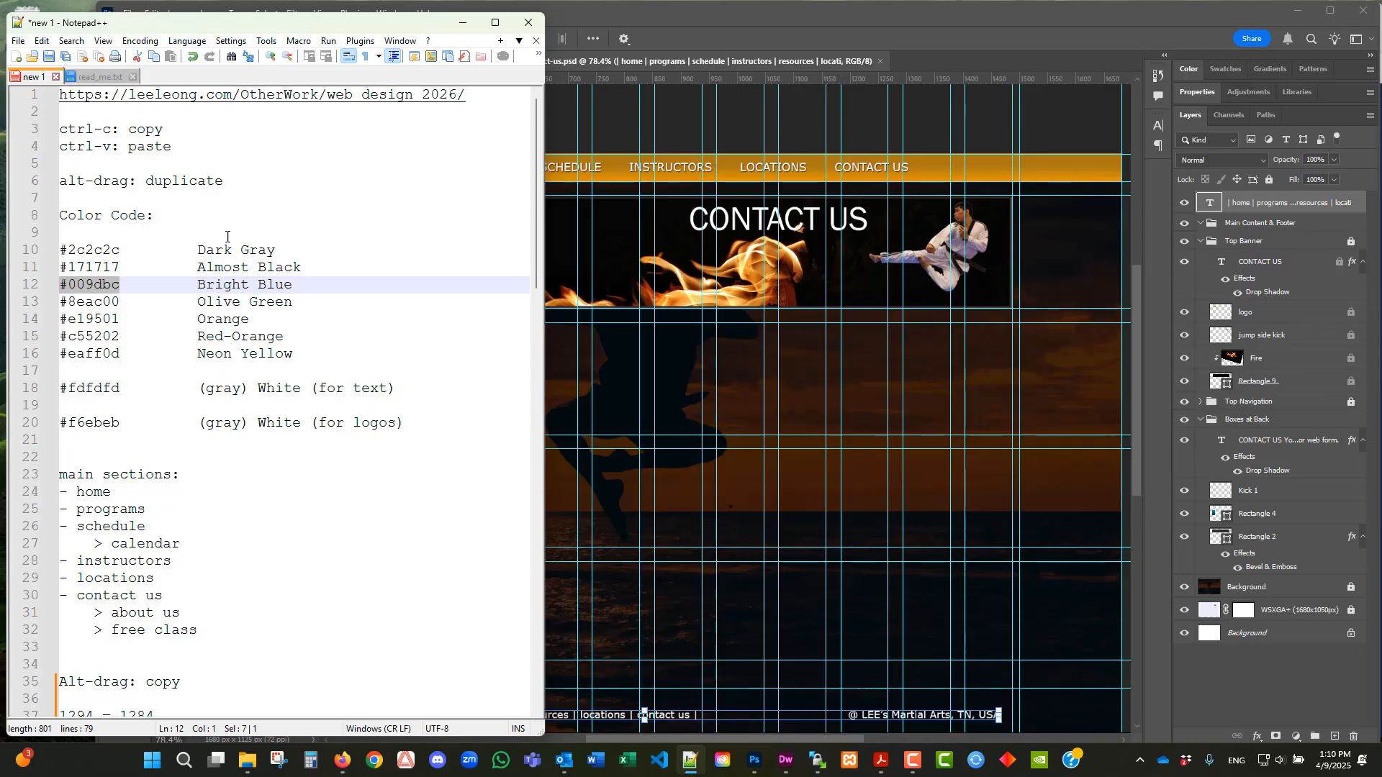
right_click(106, 287)
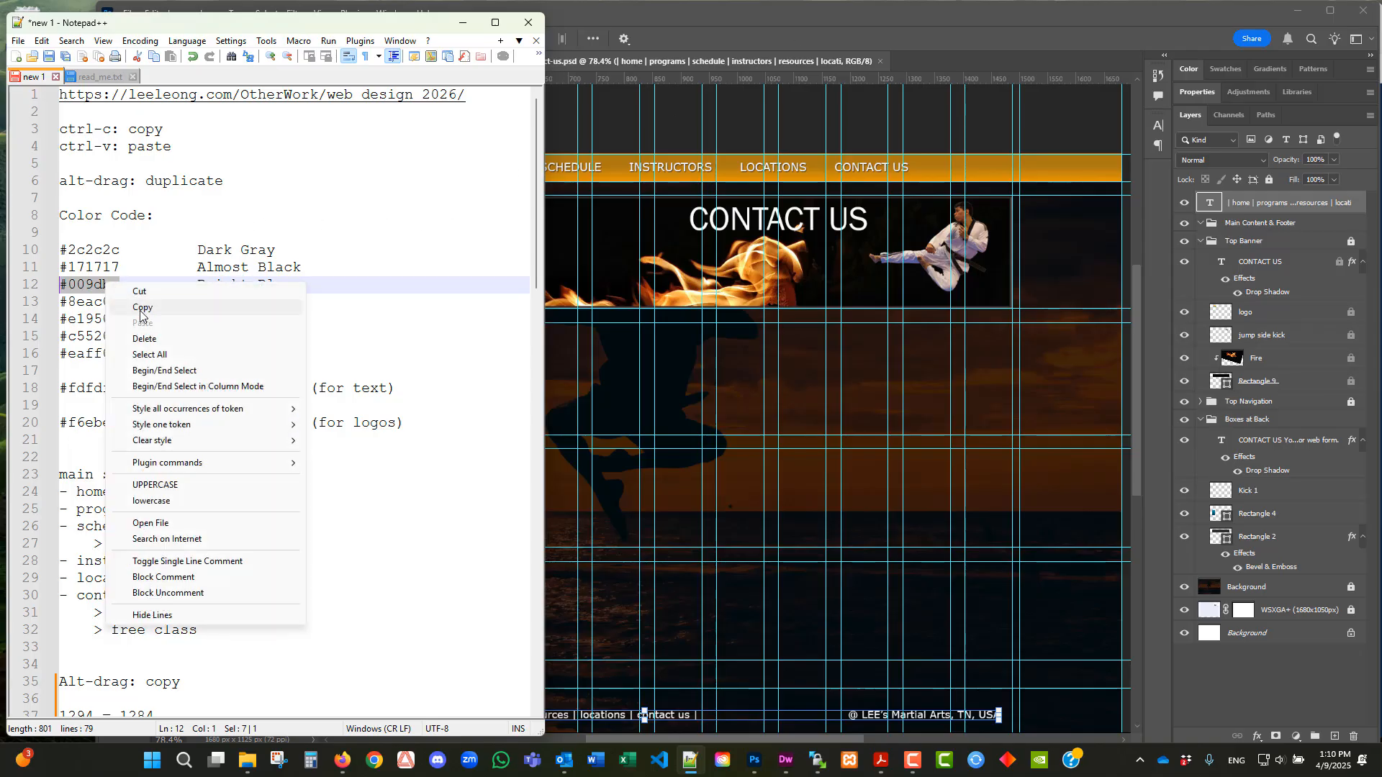
click(126, 306)
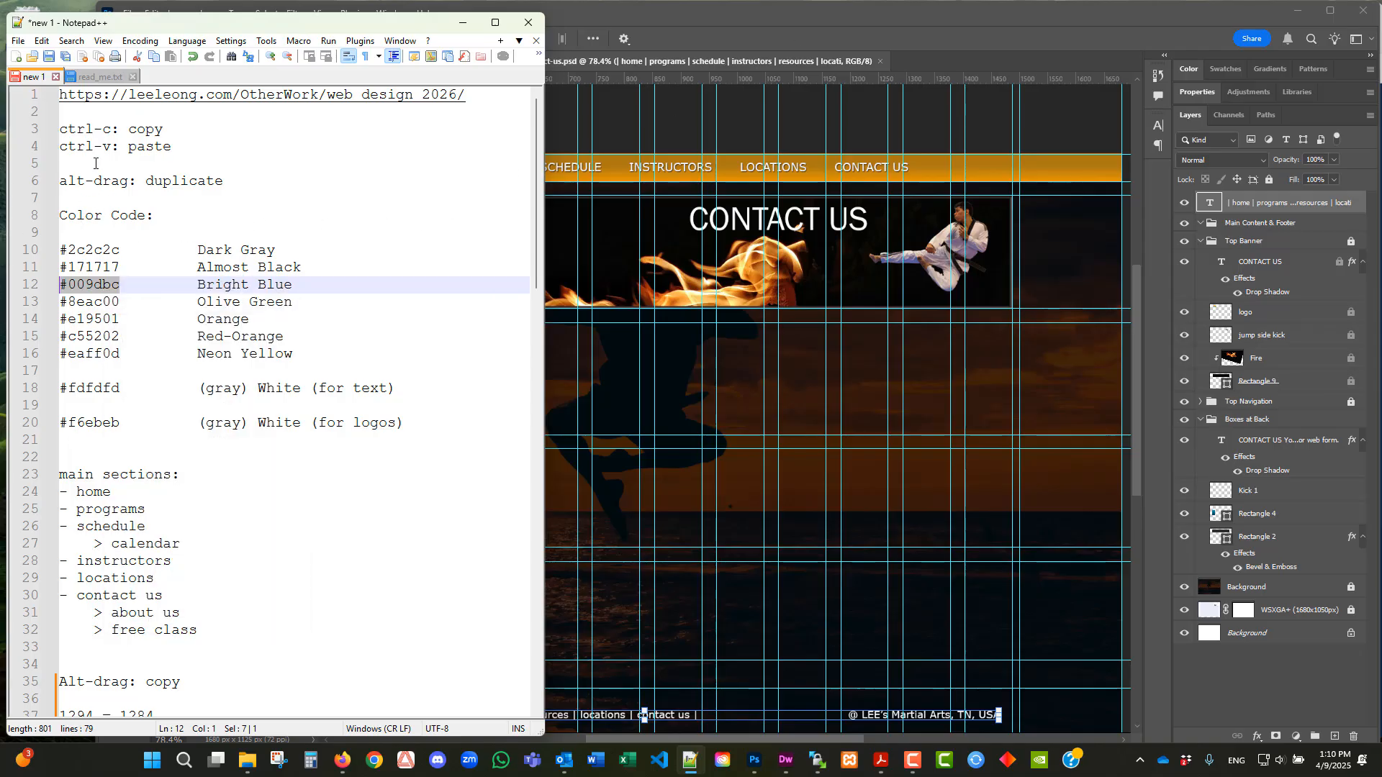
- Switch to Firefox and find the link for creating folders and all other notes on the web design 2026 page
mouse_move(340, 749)
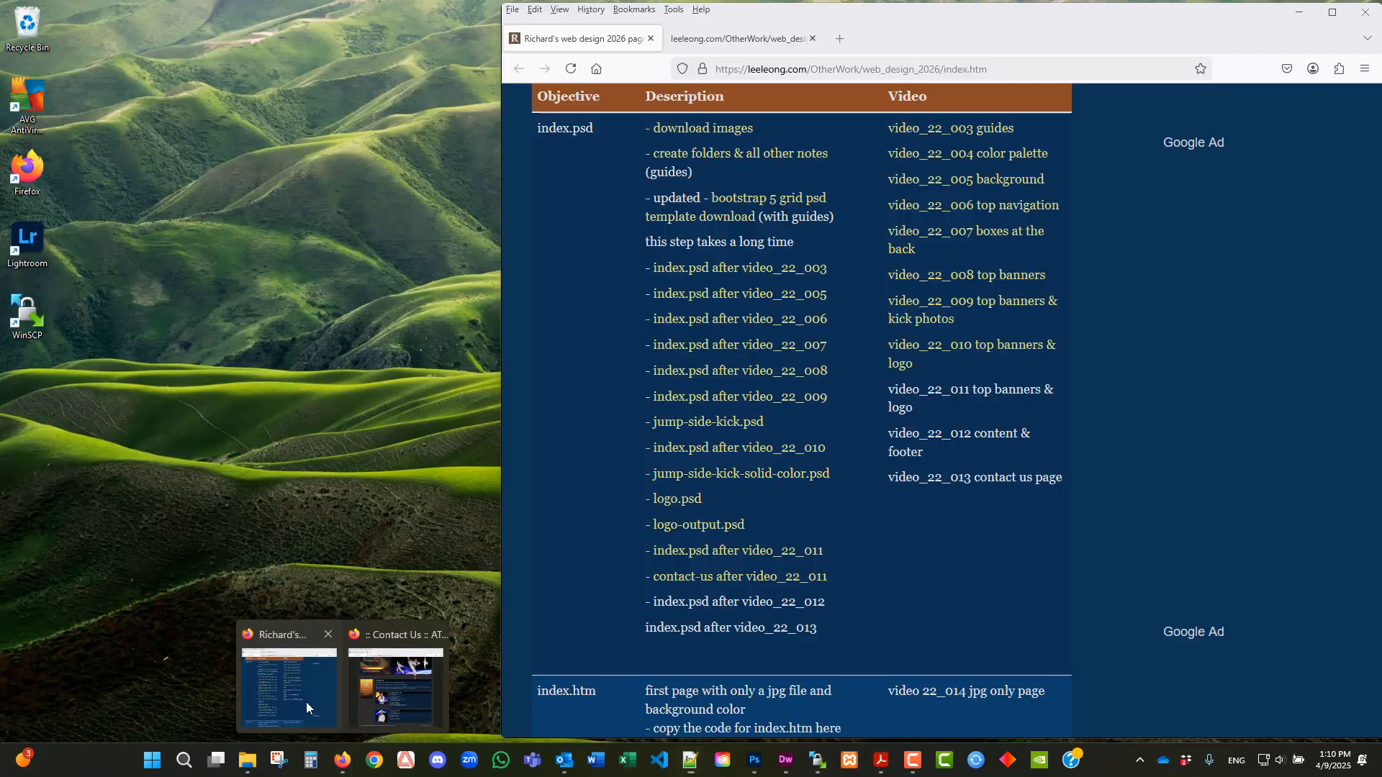
click(305, 702)
scroll(603, 430, up, 8)
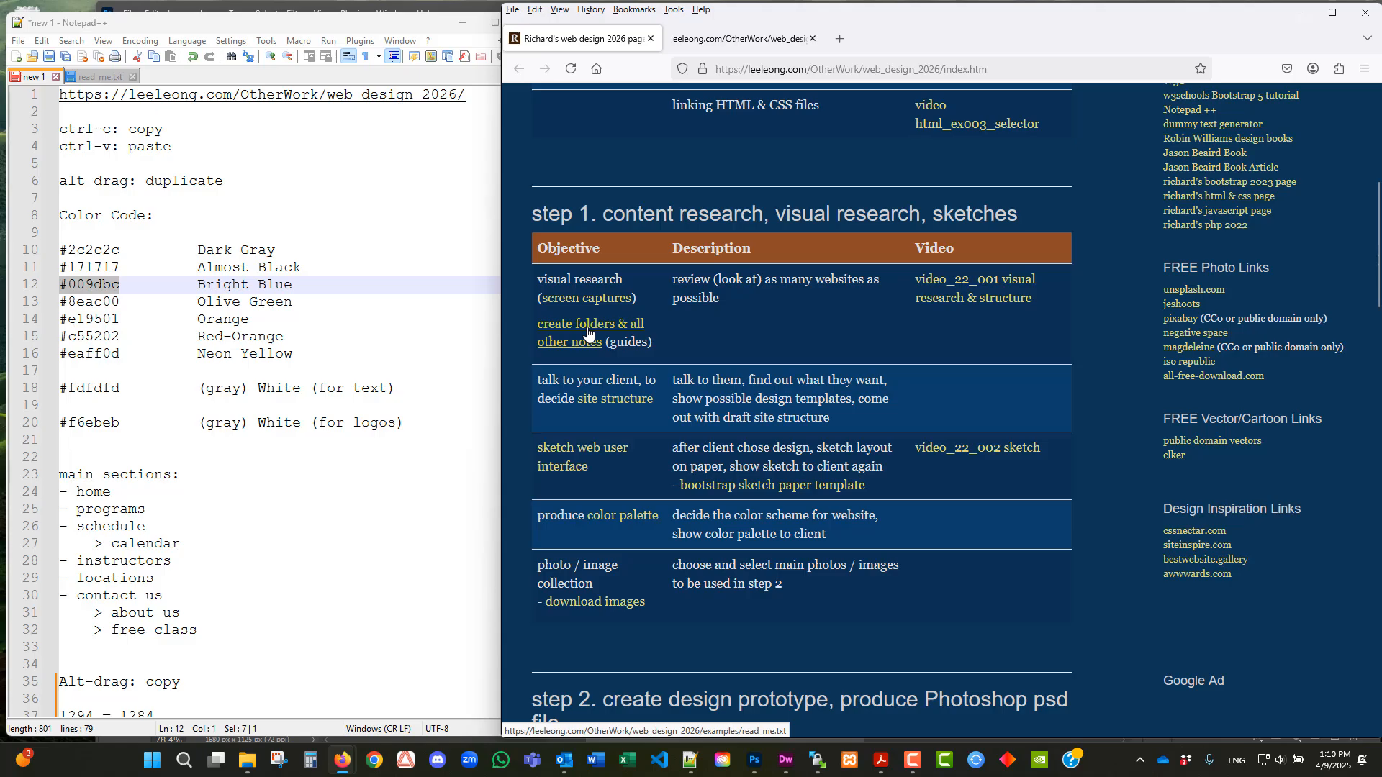
- Check the guide positions and colour codes in the site's read_me.txt notes, close that page and return to contact-us.psd in Photoshop
click(624, 343)
scroll(562, 302, down, 5)
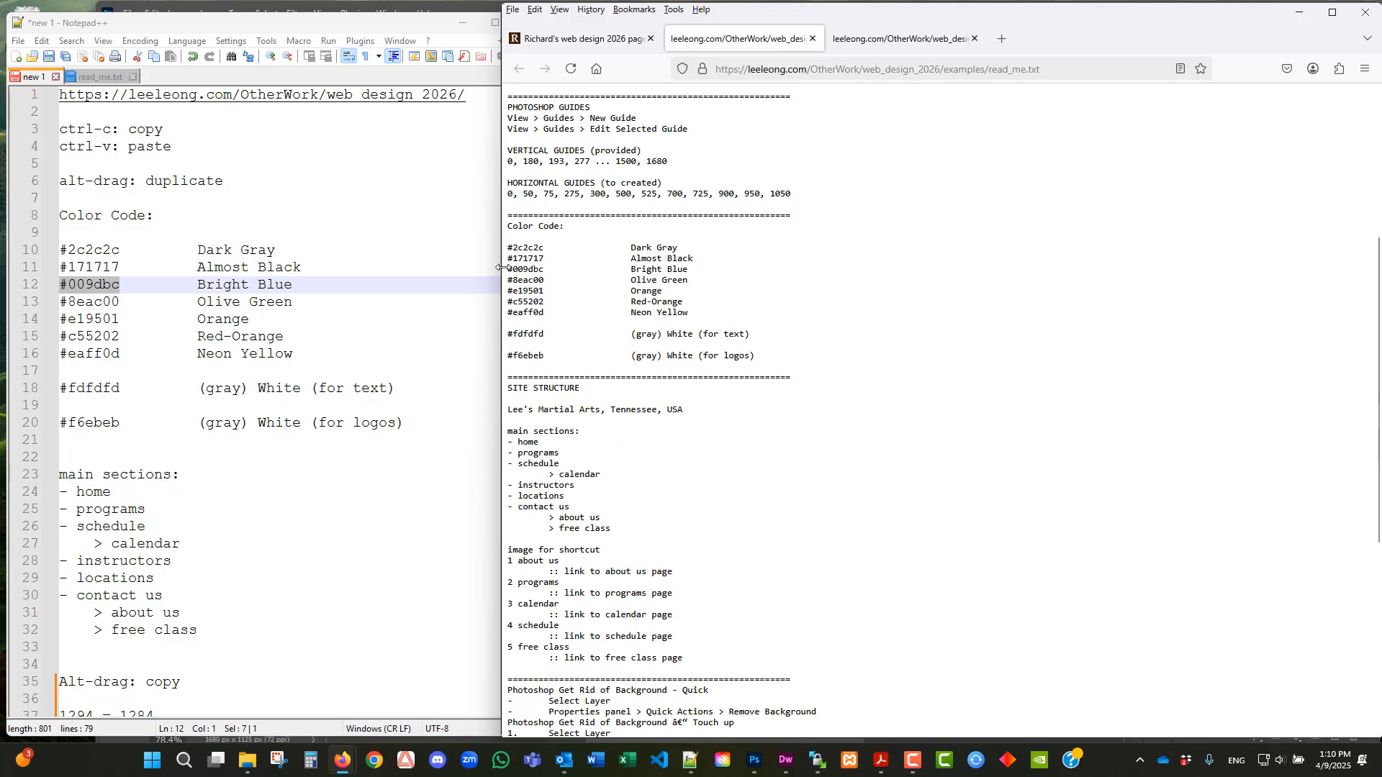
click(812, 42)
click(1304, 16)
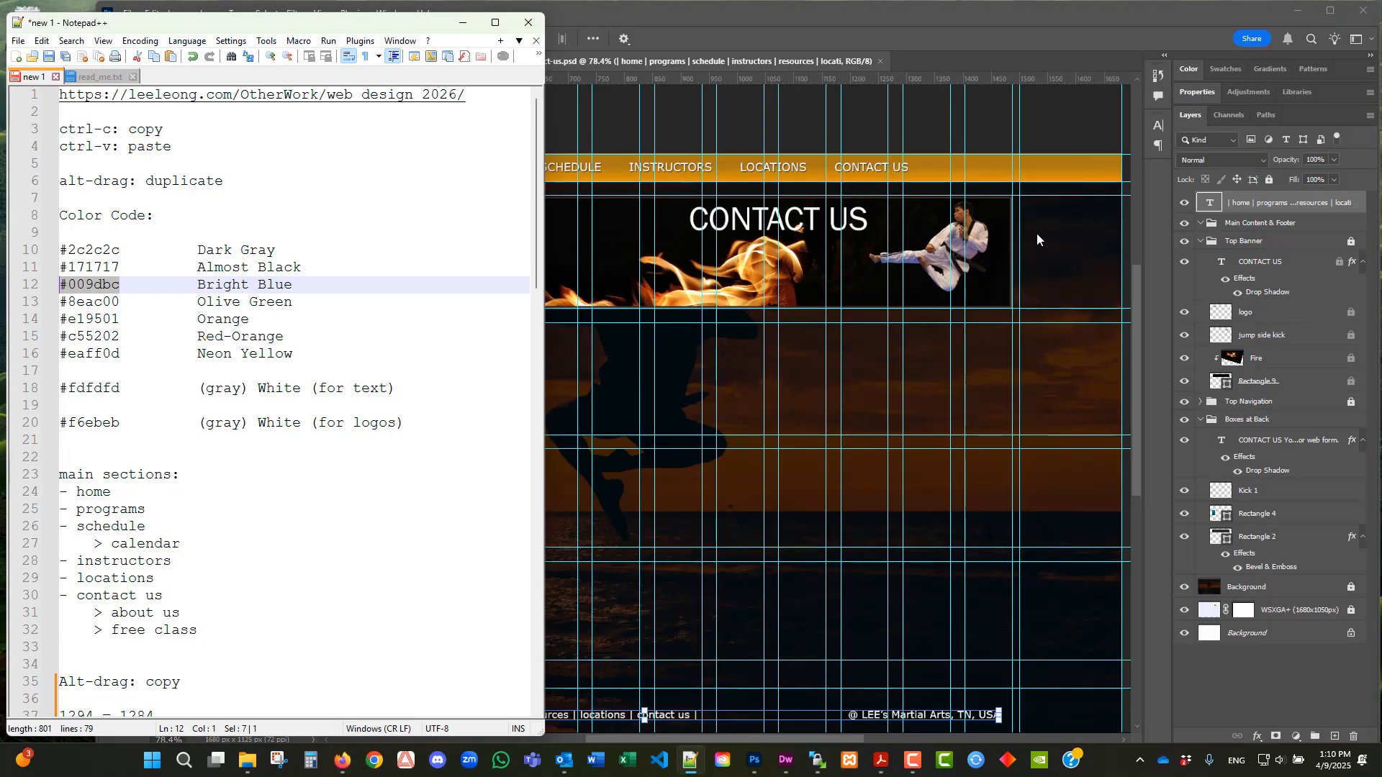
click(971, 32)
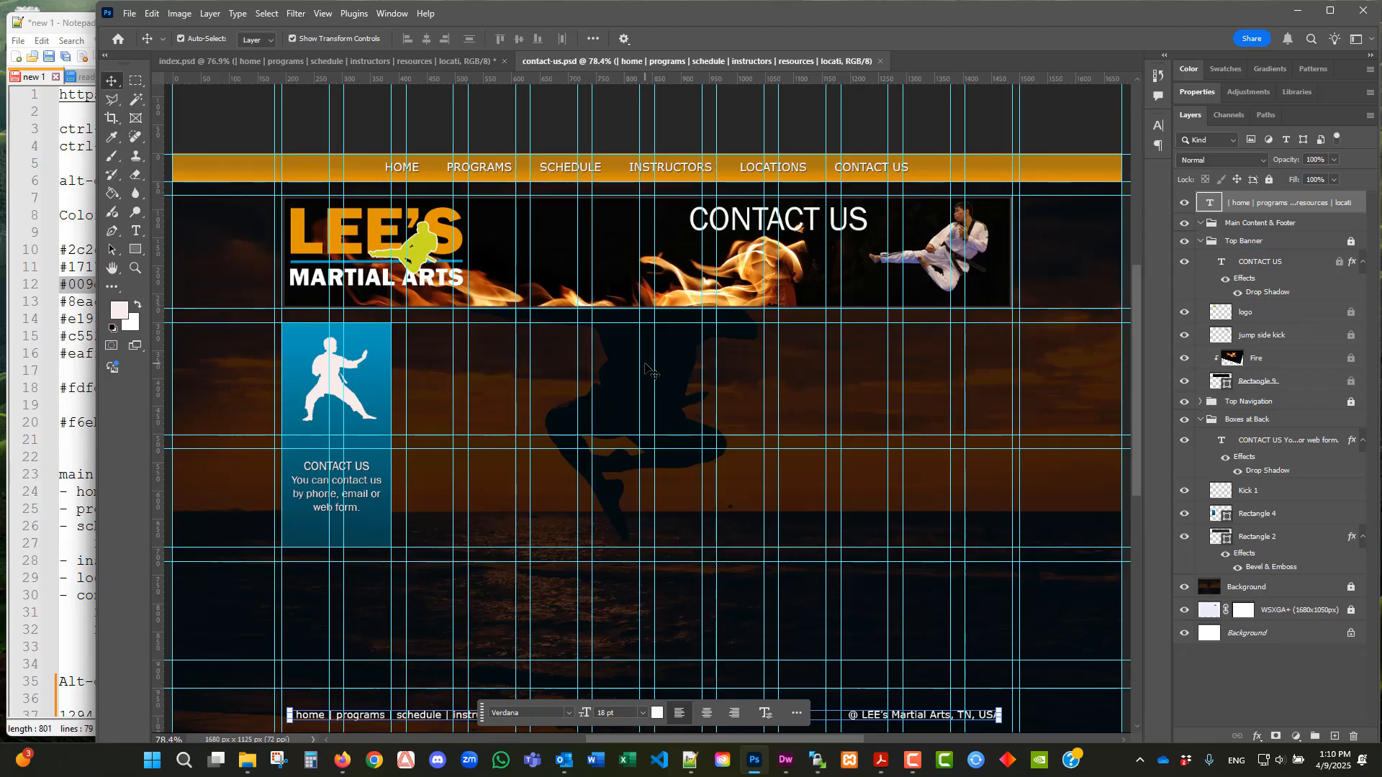
scroll(645, 369, up, 1)
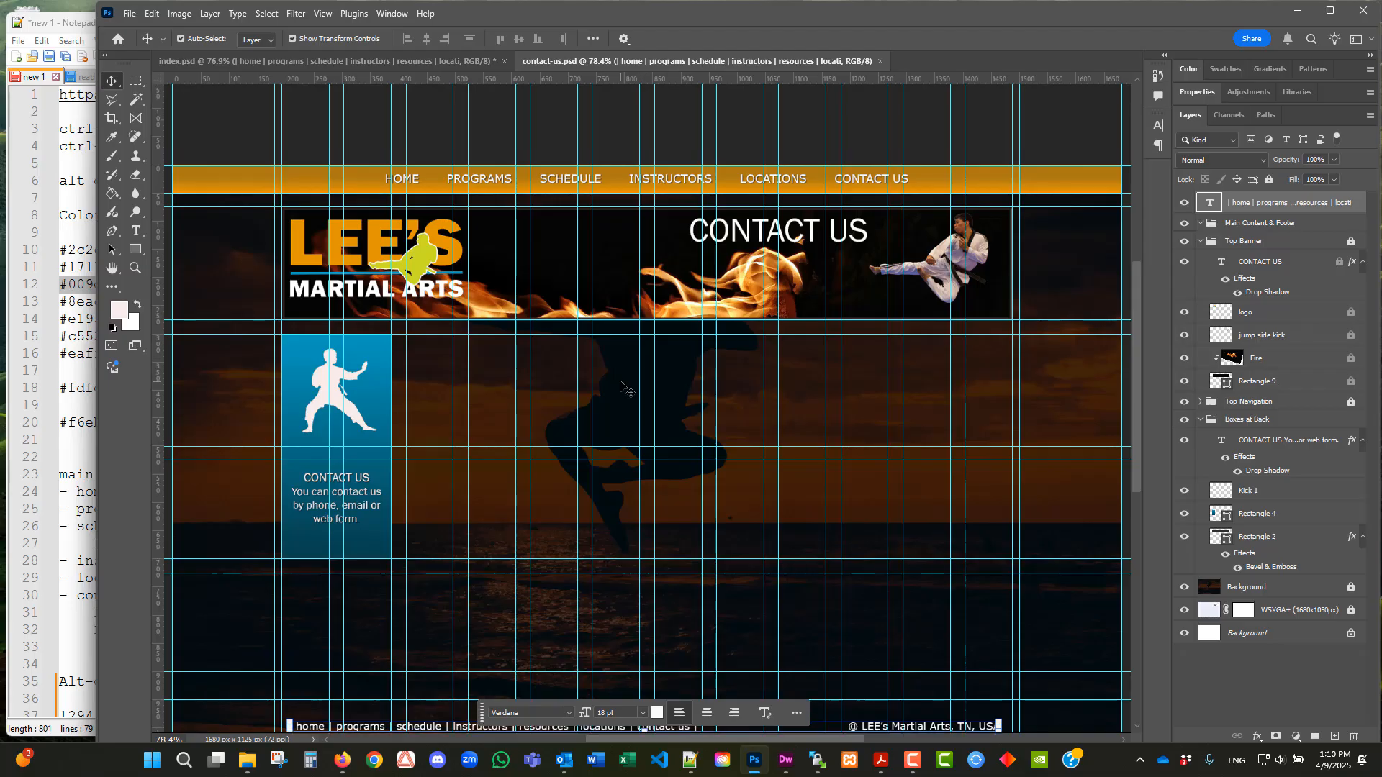
- Set the Rectangle tool's fill to a solid dark teal, #092429, by darkening the pasted colour #009dbc
click(137, 250)
click(198, 249)
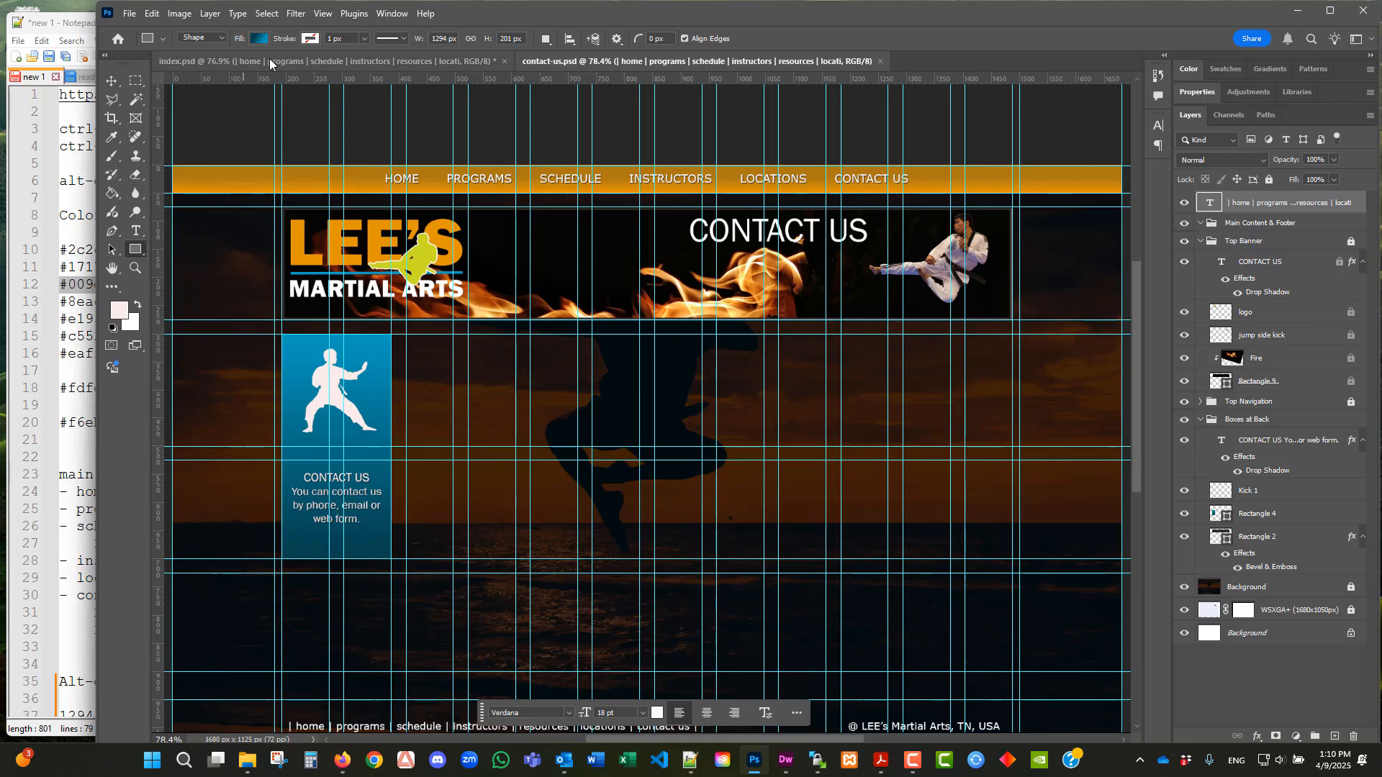
click(257, 40)
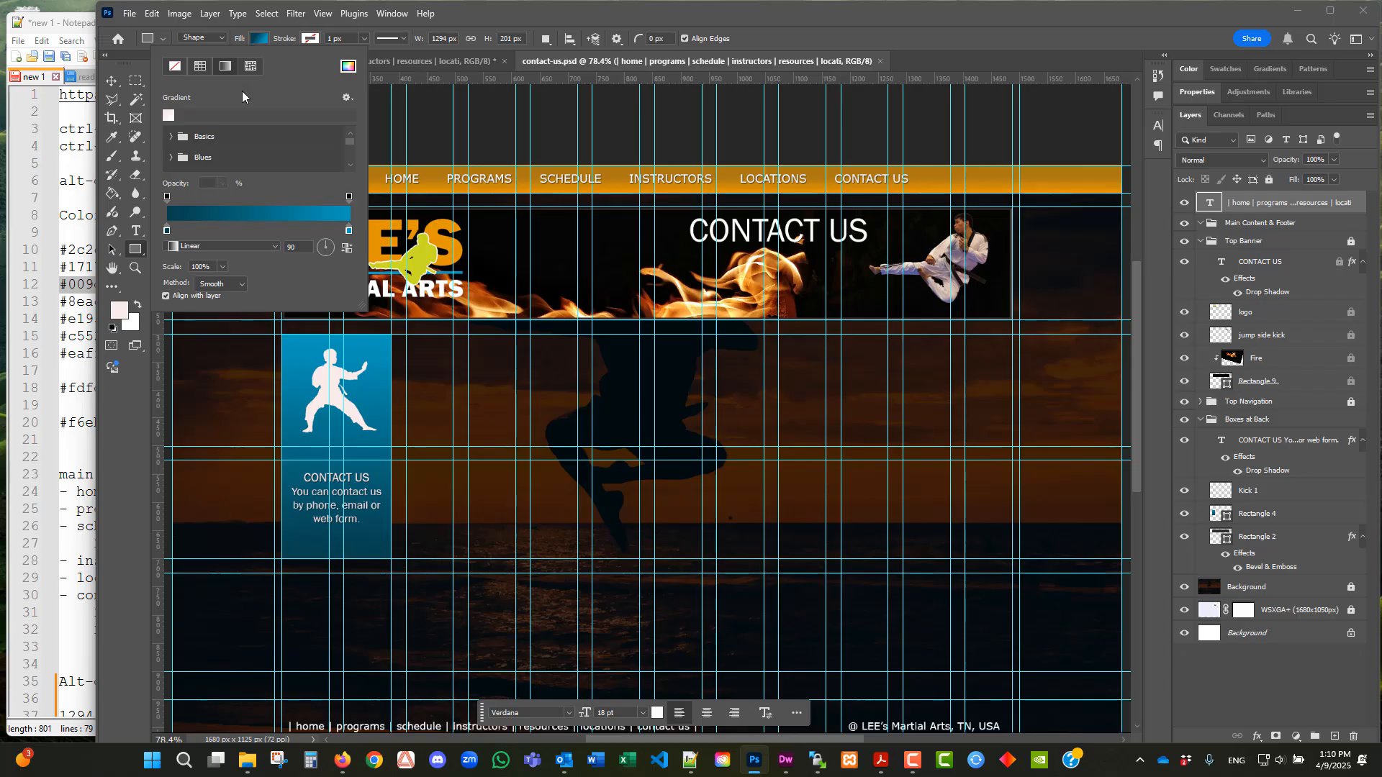
click(205, 65)
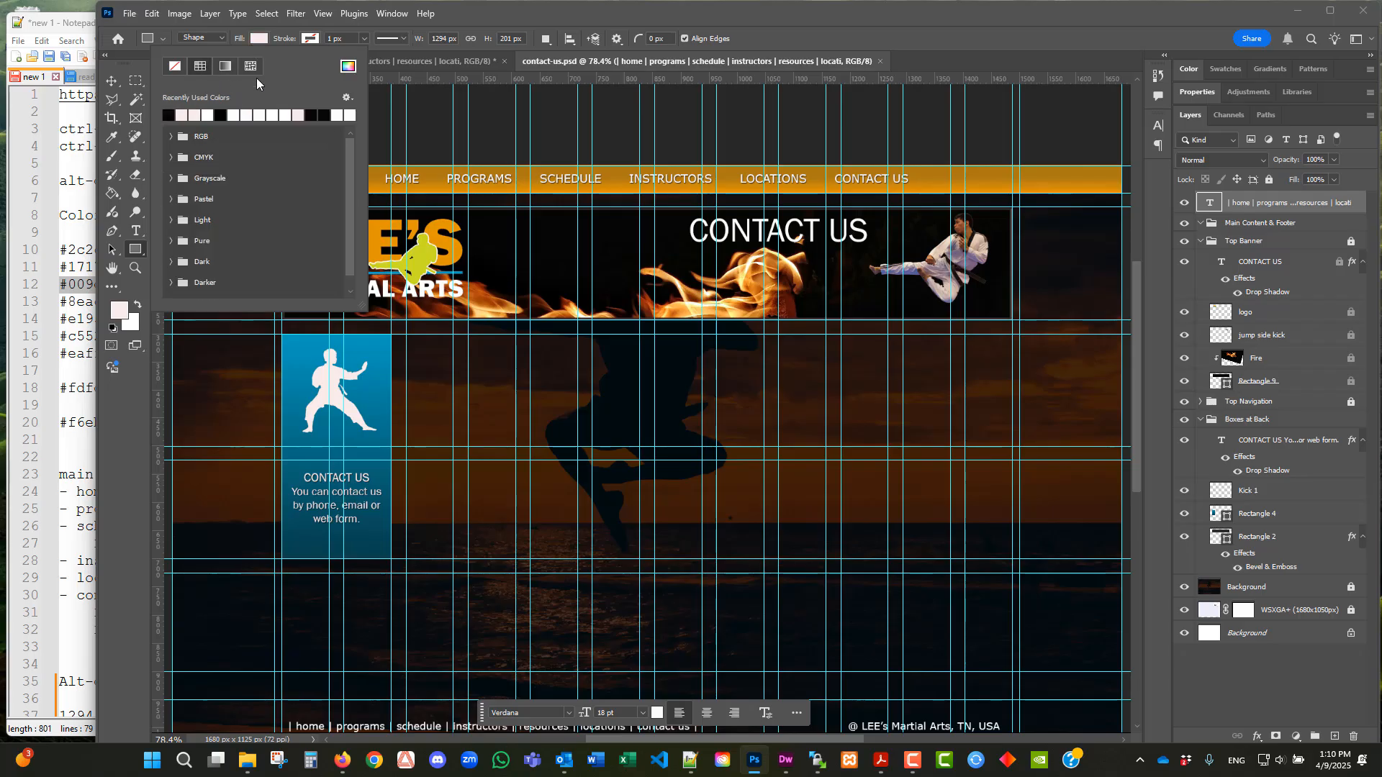
click(349, 66)
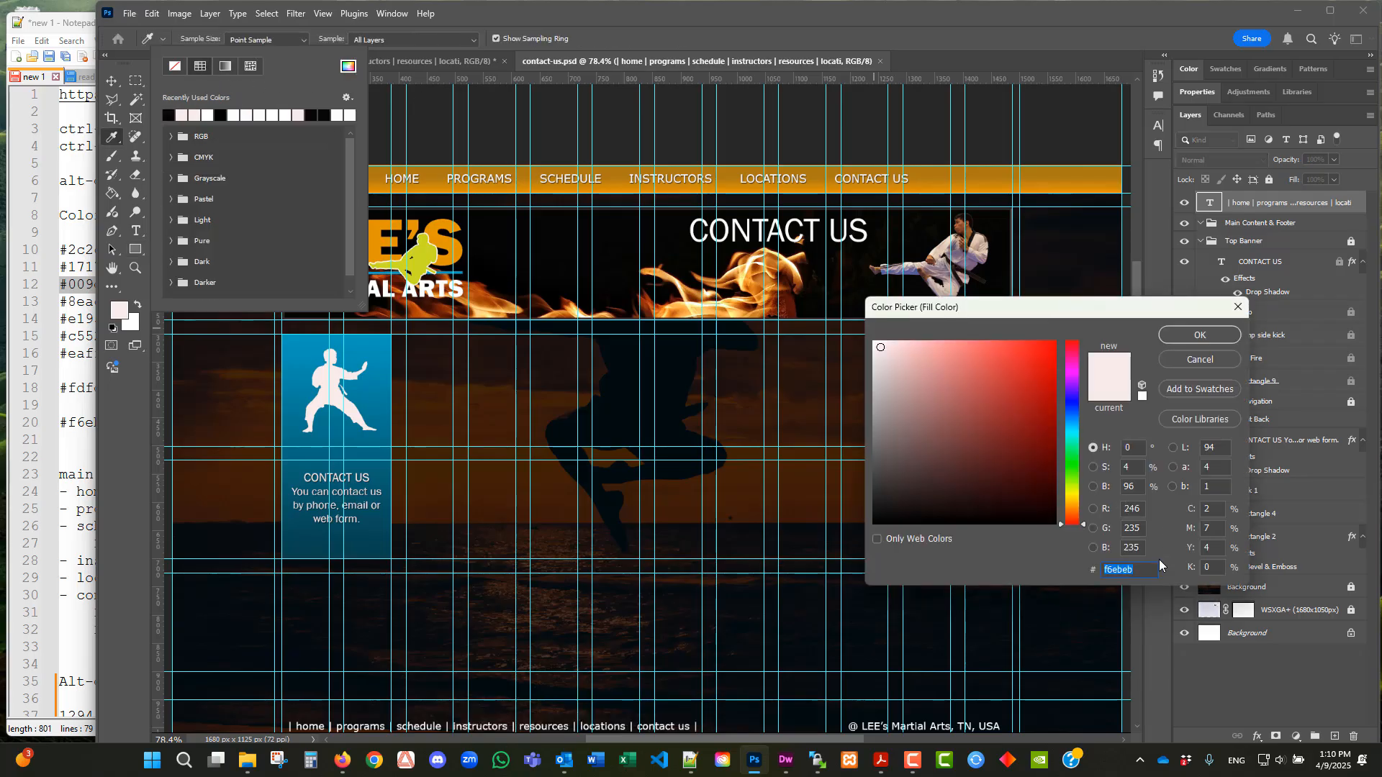
key(ctrl+v)
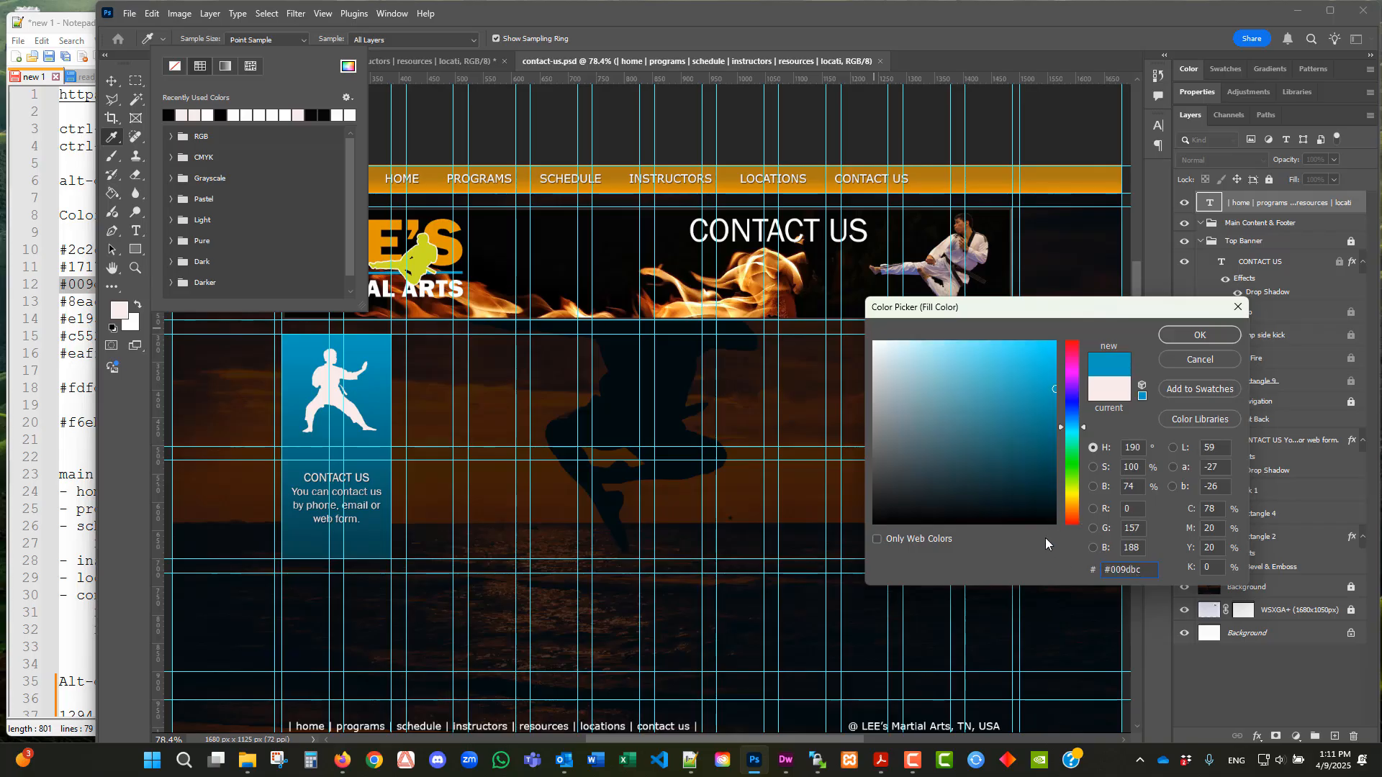
click(1015, 499)
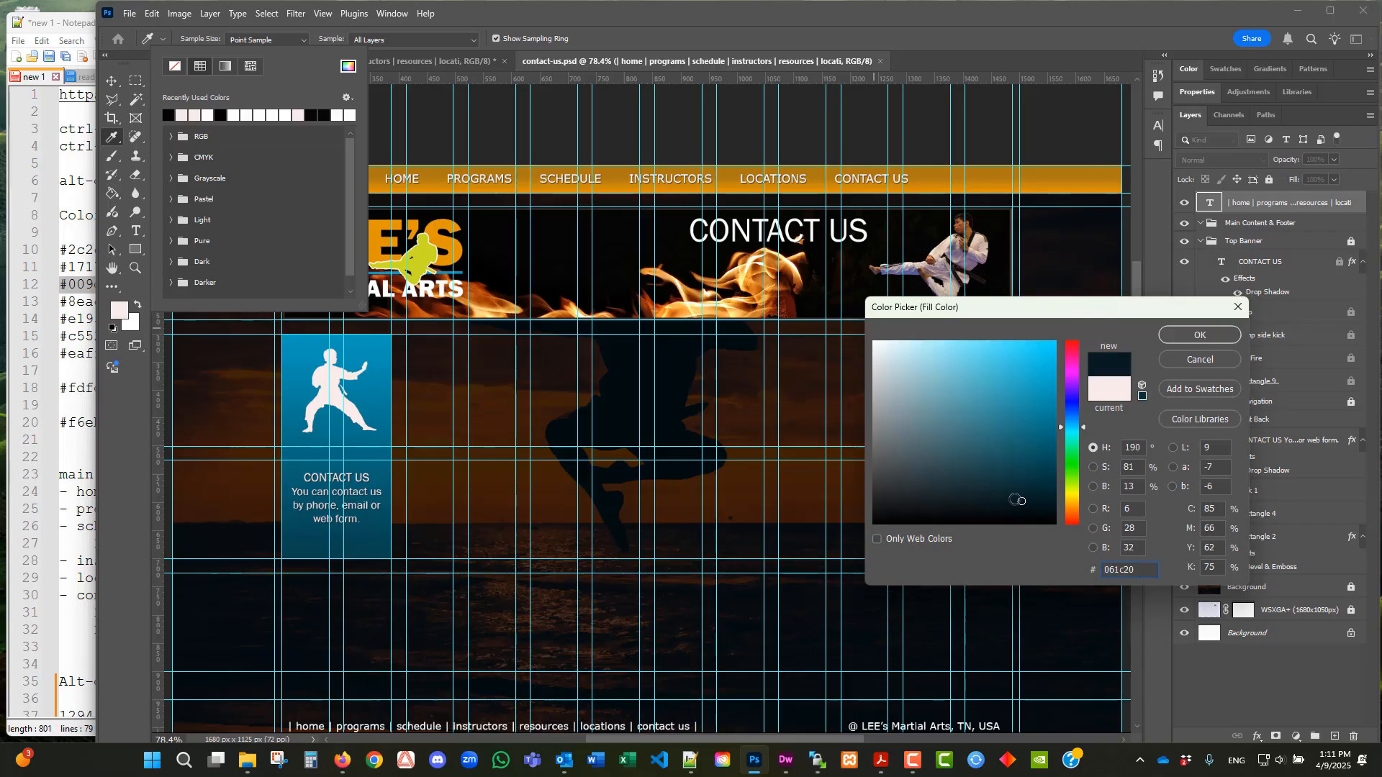
click(1014, 499)
click(1015, 495)
click(1201, 336)
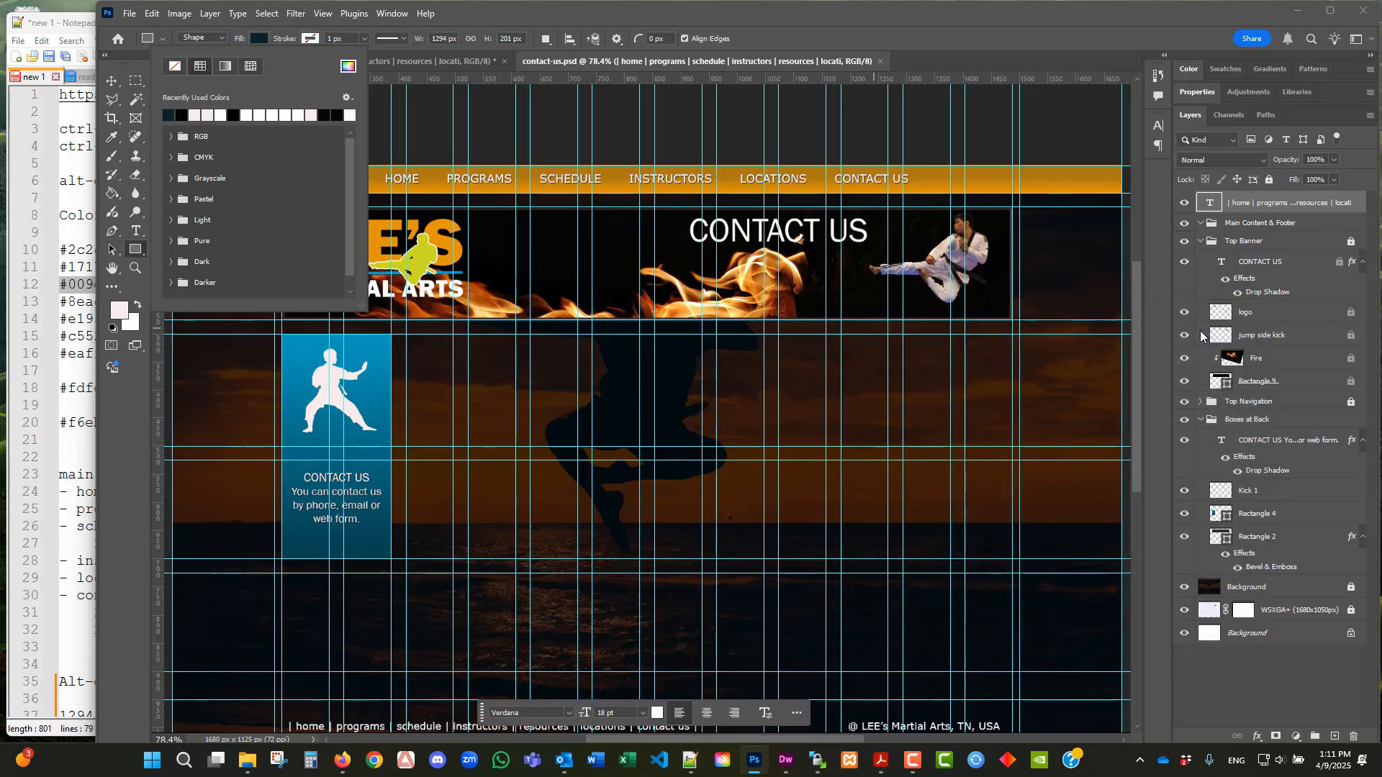
- Draw a 1074 × 650 px rectangle below the banner beside the blue CONTACT US box, and hide the guides
scroll(423, 347, down, 2)
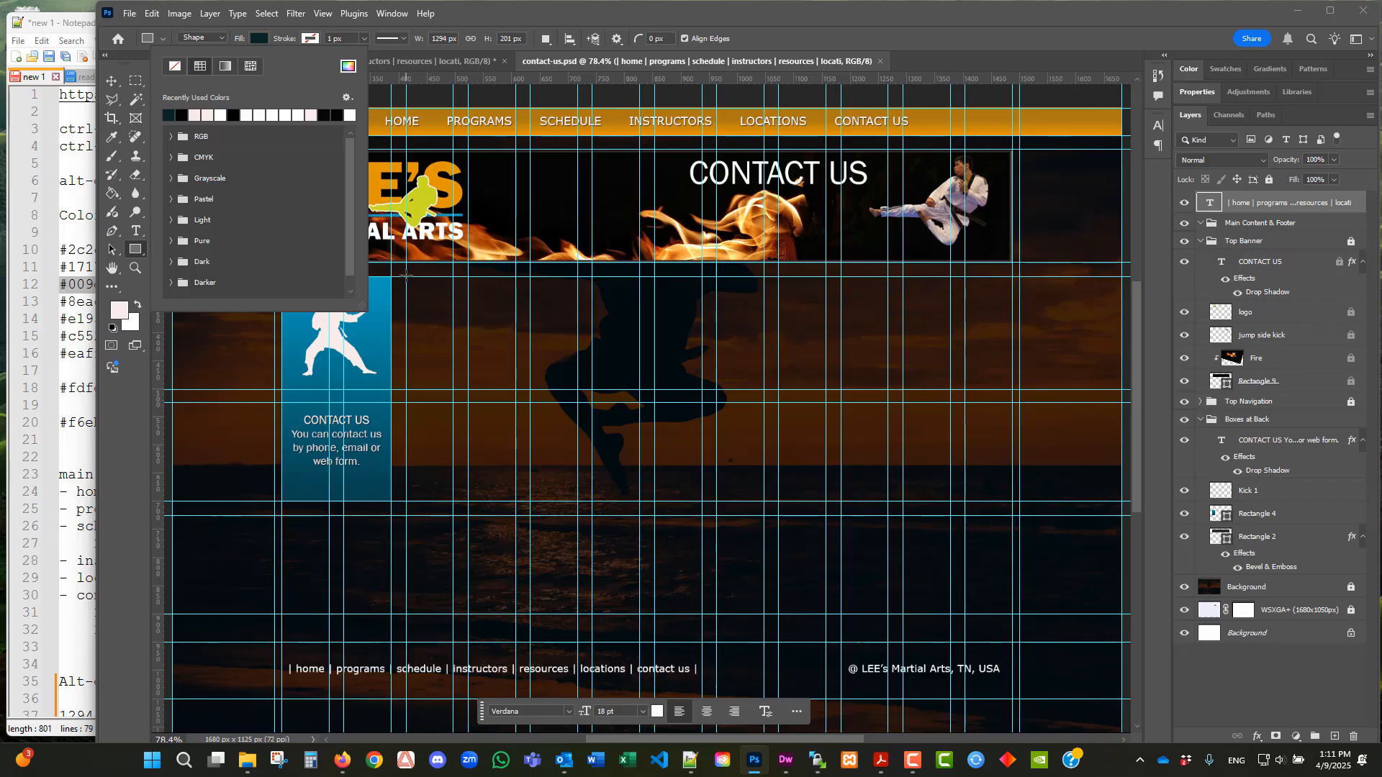
drag(406, 275, 1012, 639)
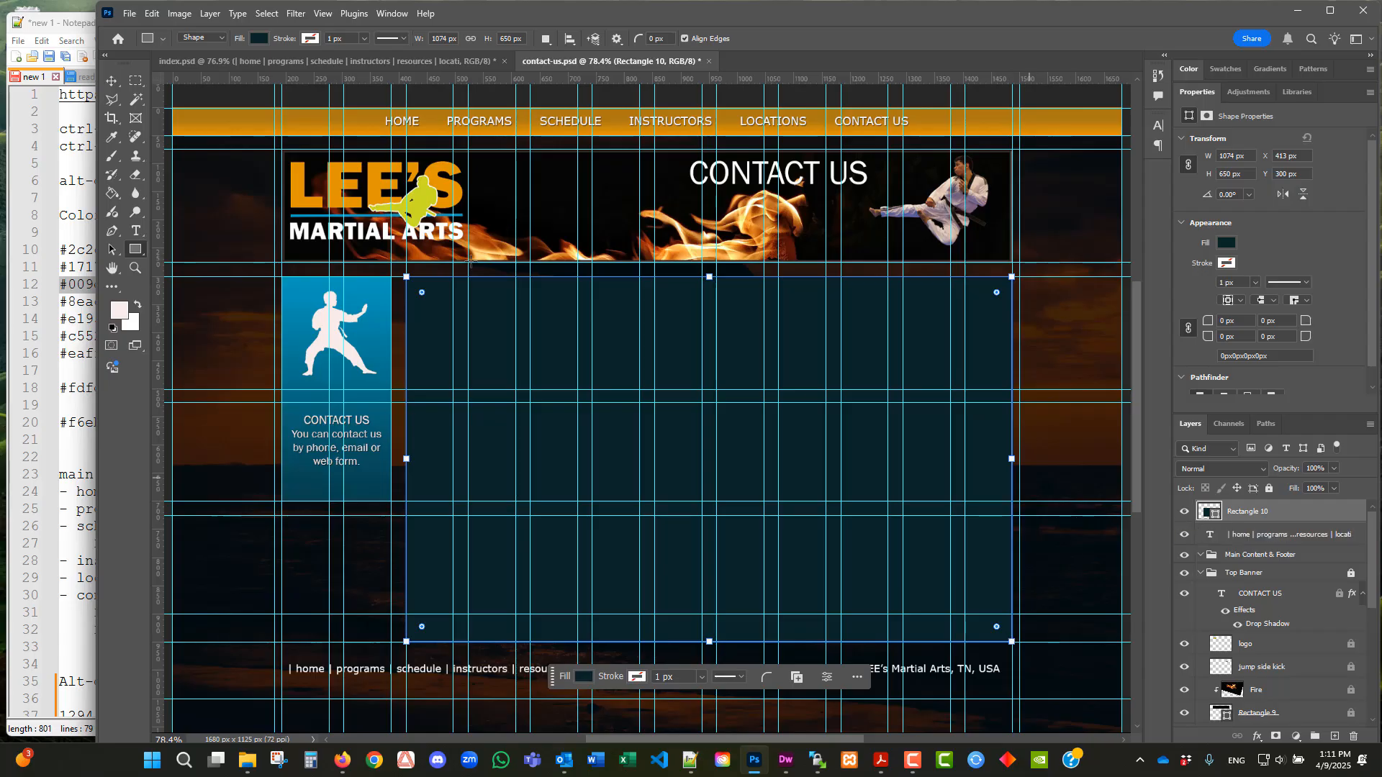
click(323, 13)
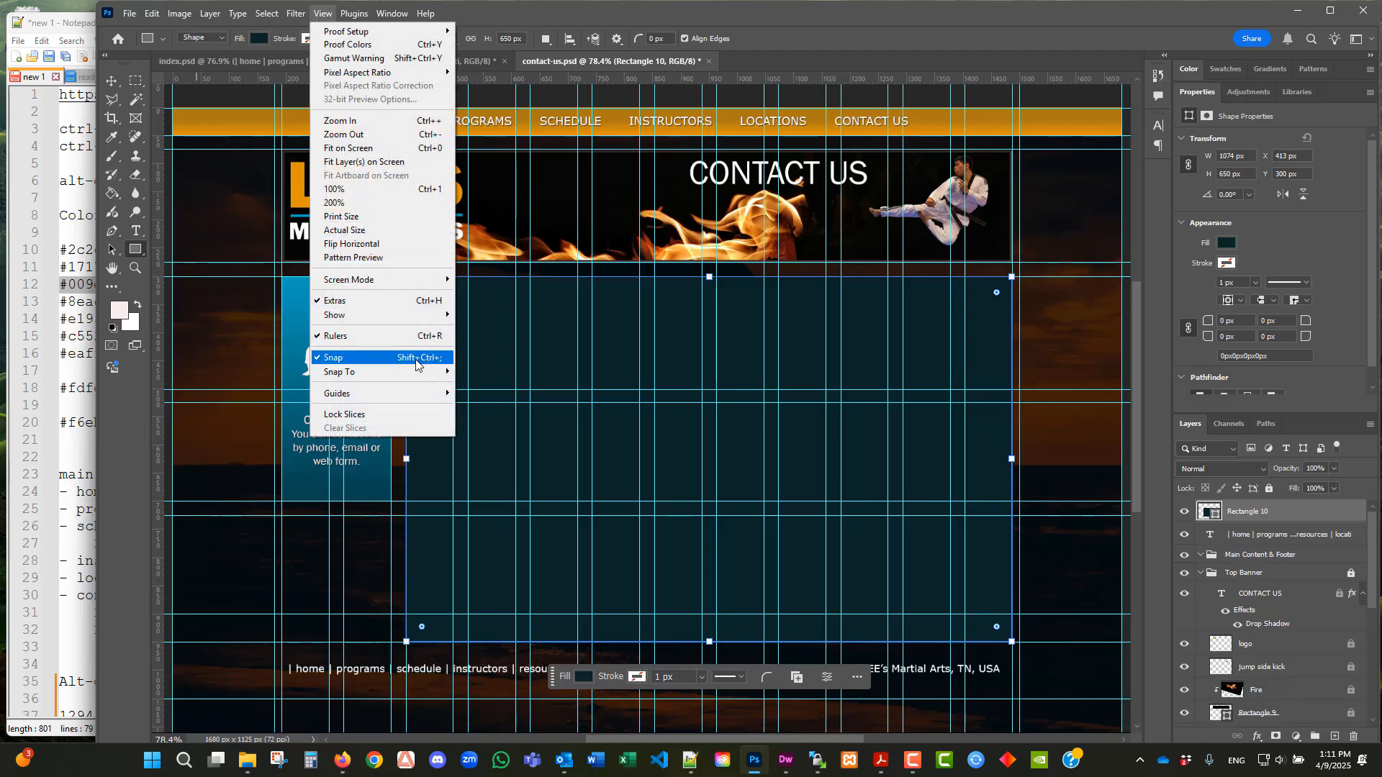
mouse_move(424, 403)
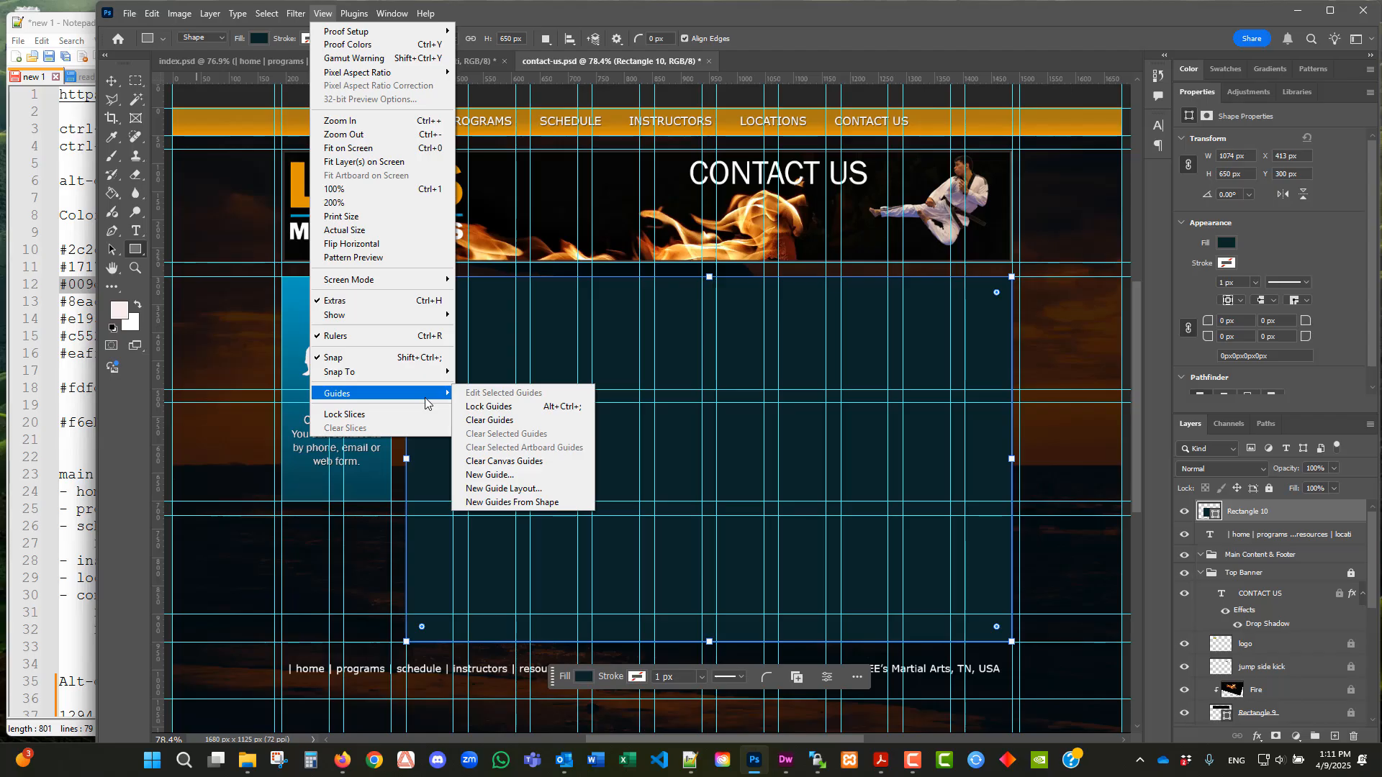
mouse_move(393, 316)
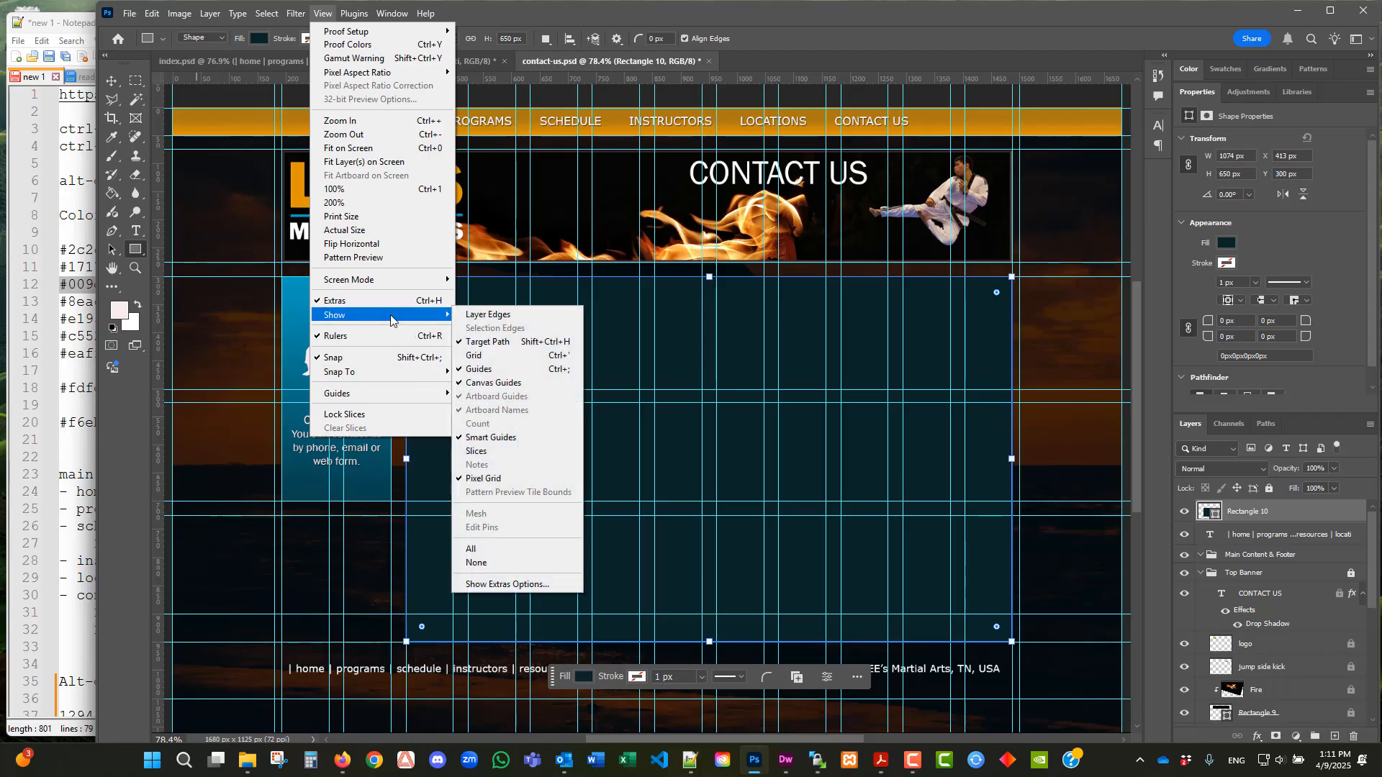
click(533, 370)
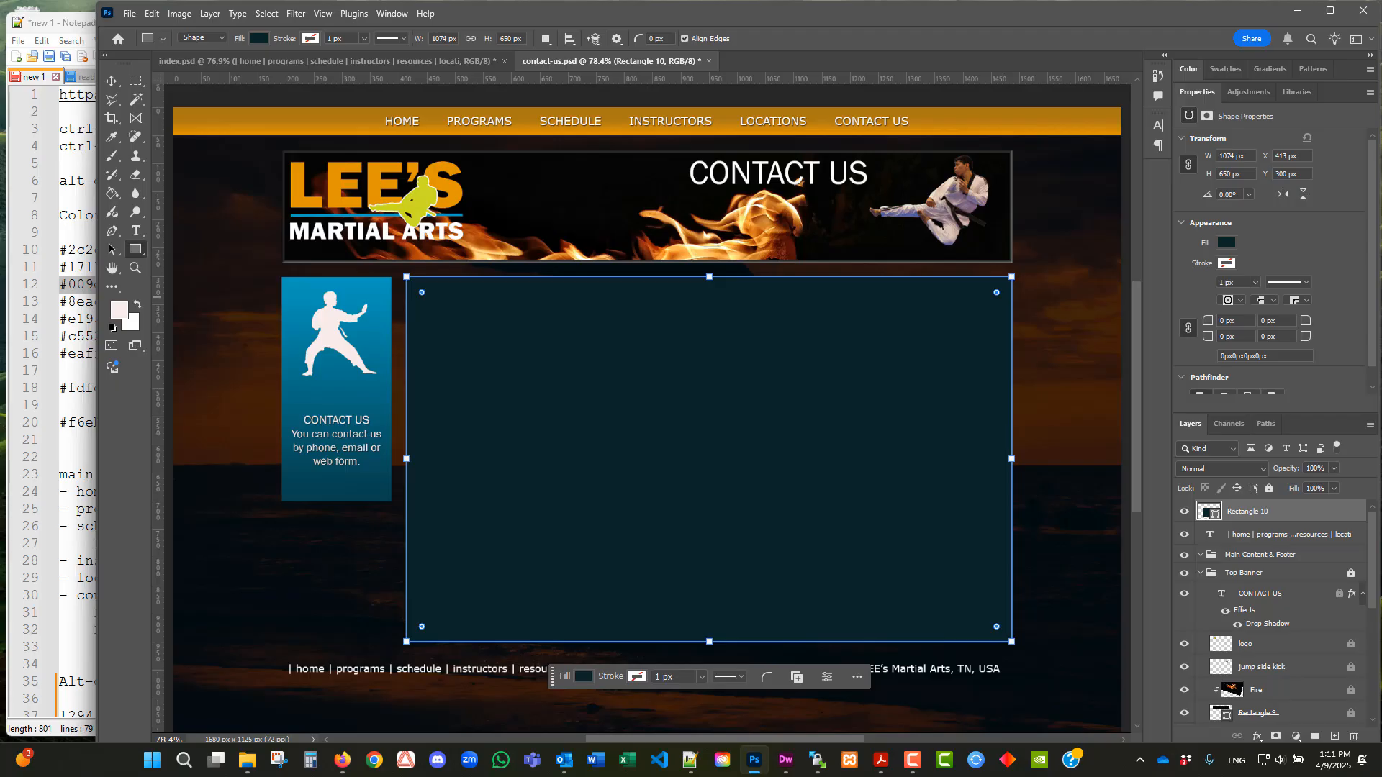
- Recolour the large rectangle's fill to a dark navy, #070c27
click(1227, 244)
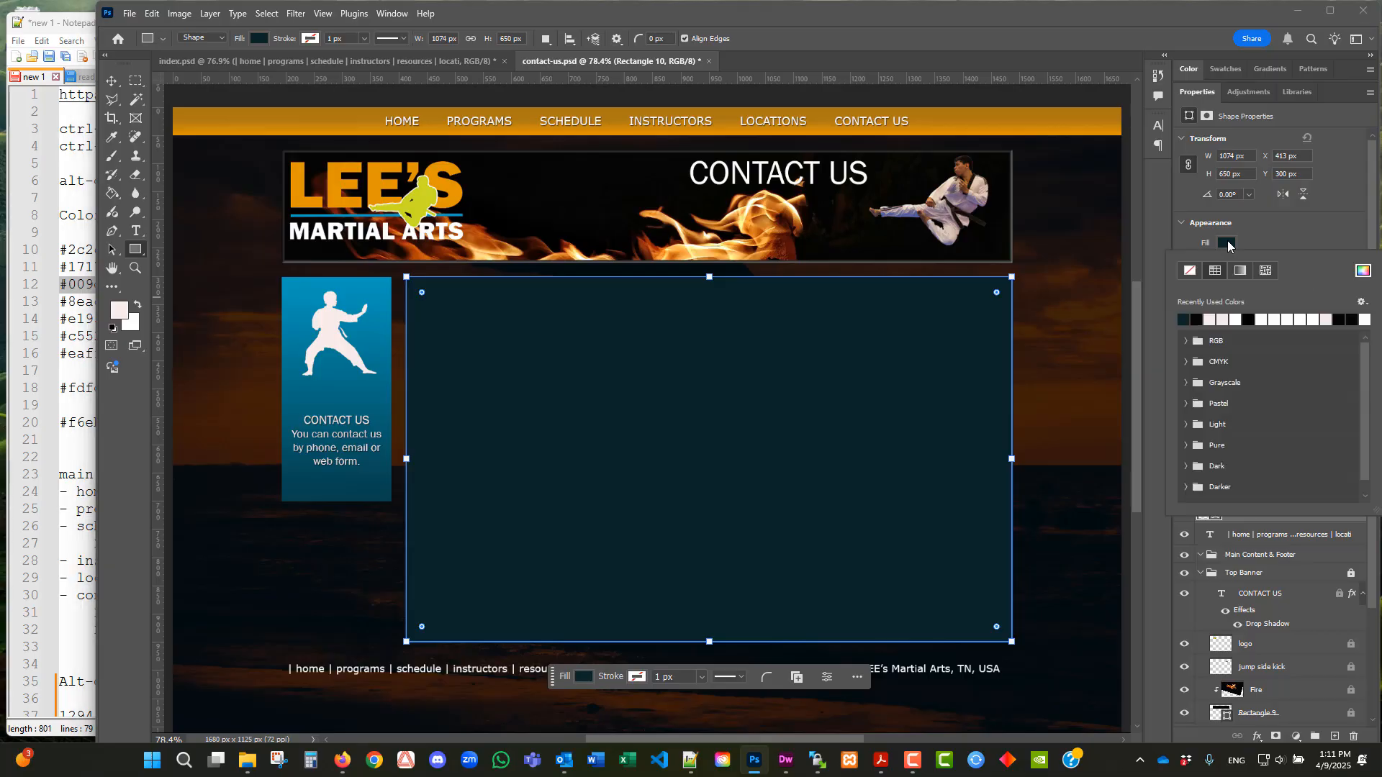
click(1362, 271)
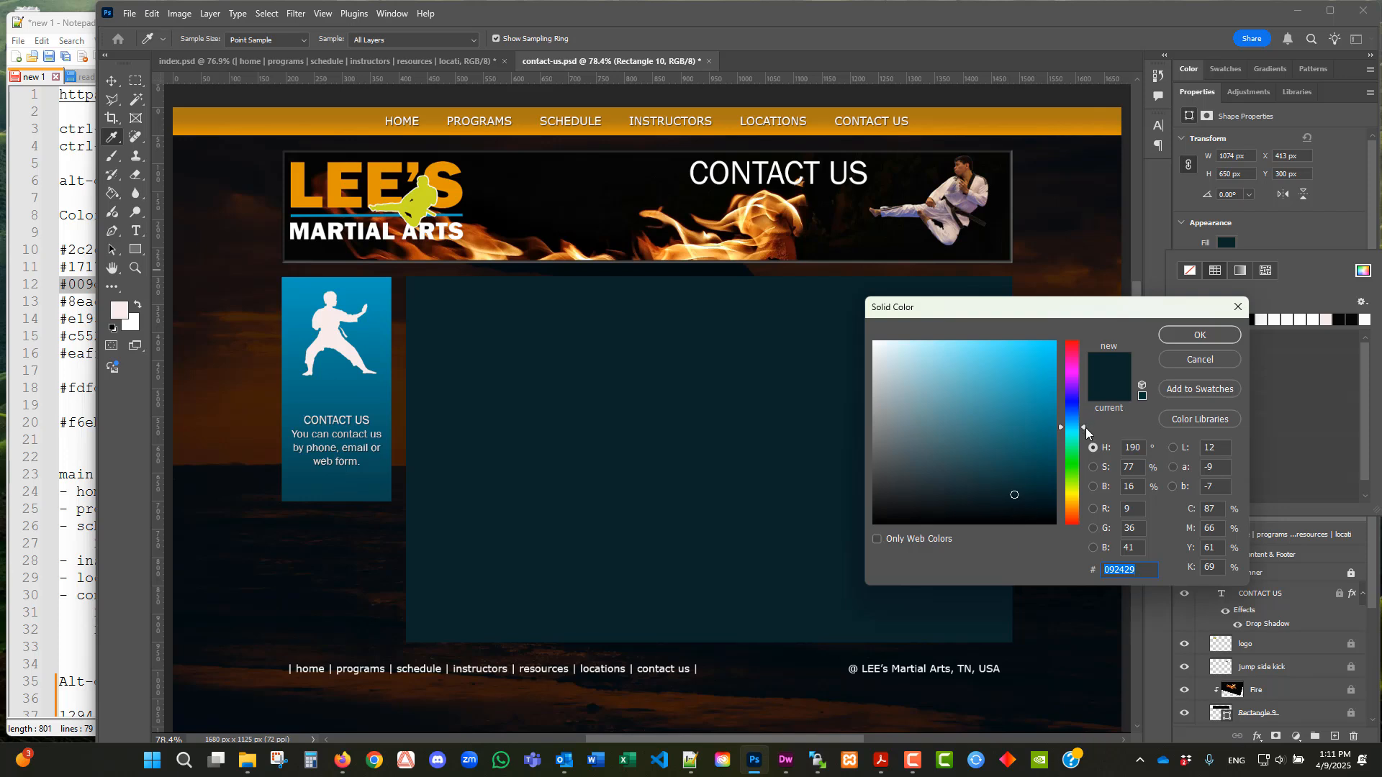
drag(1086, 432, 1086, 407)
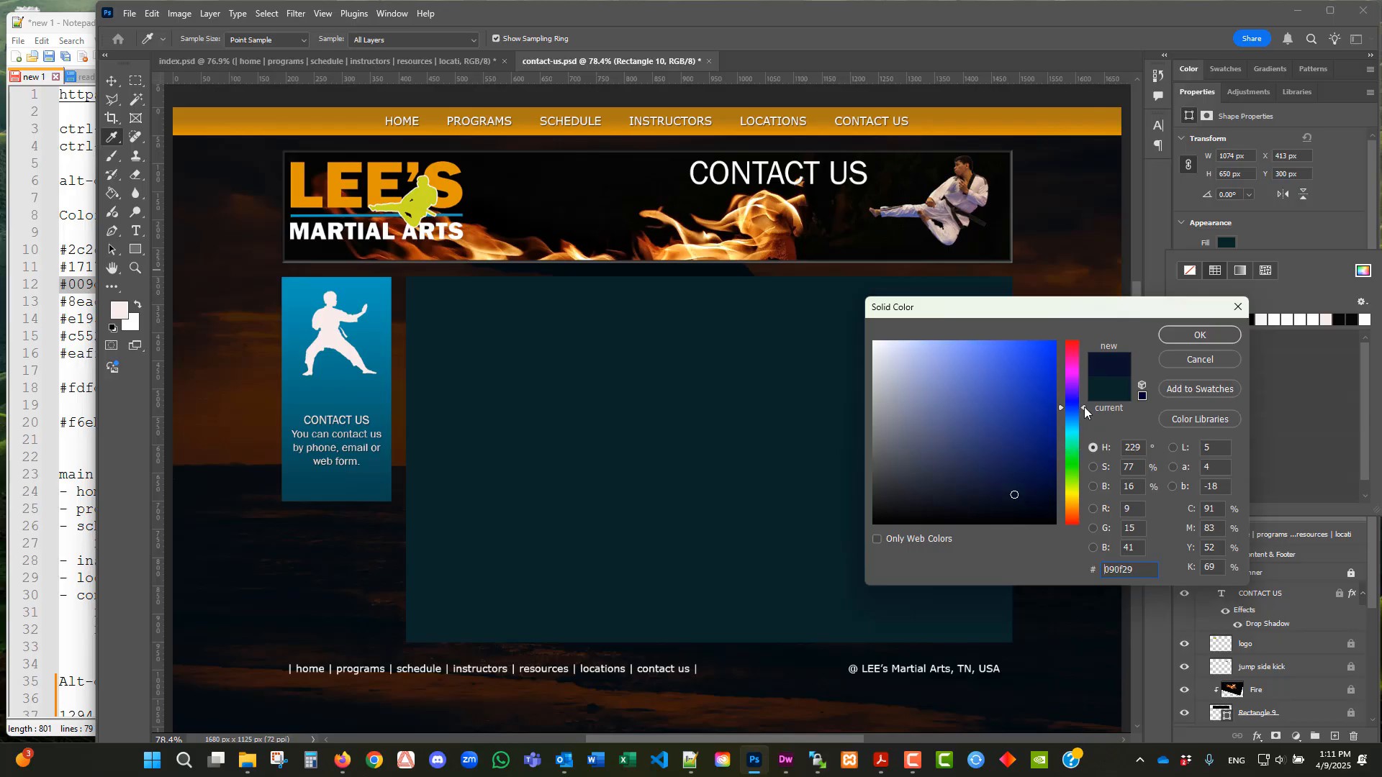
drag(1014, 495, 1025, 494)
click(1188, 335)
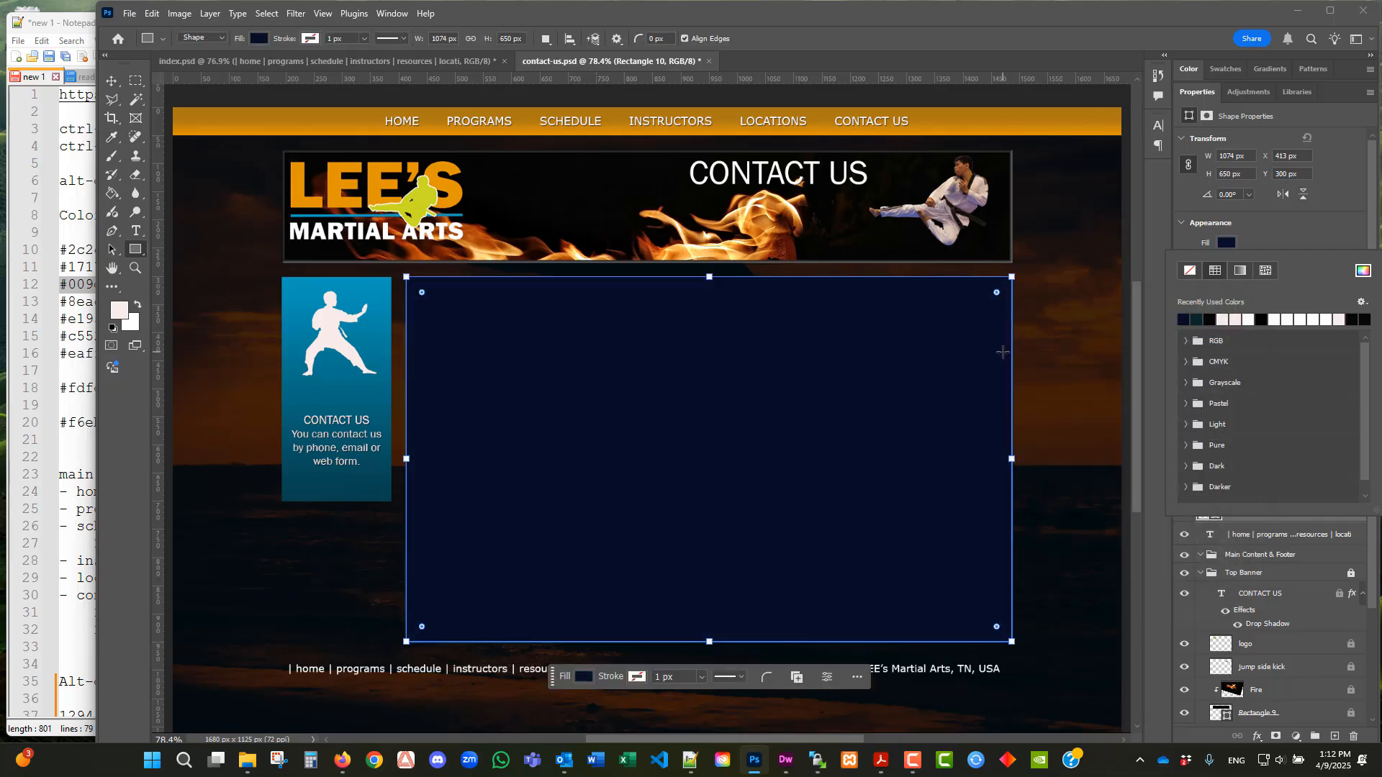
- Darken the large rectangle's fill further to #060918
click(1227, 244)
click(1226, 244)
click(1226, 244)
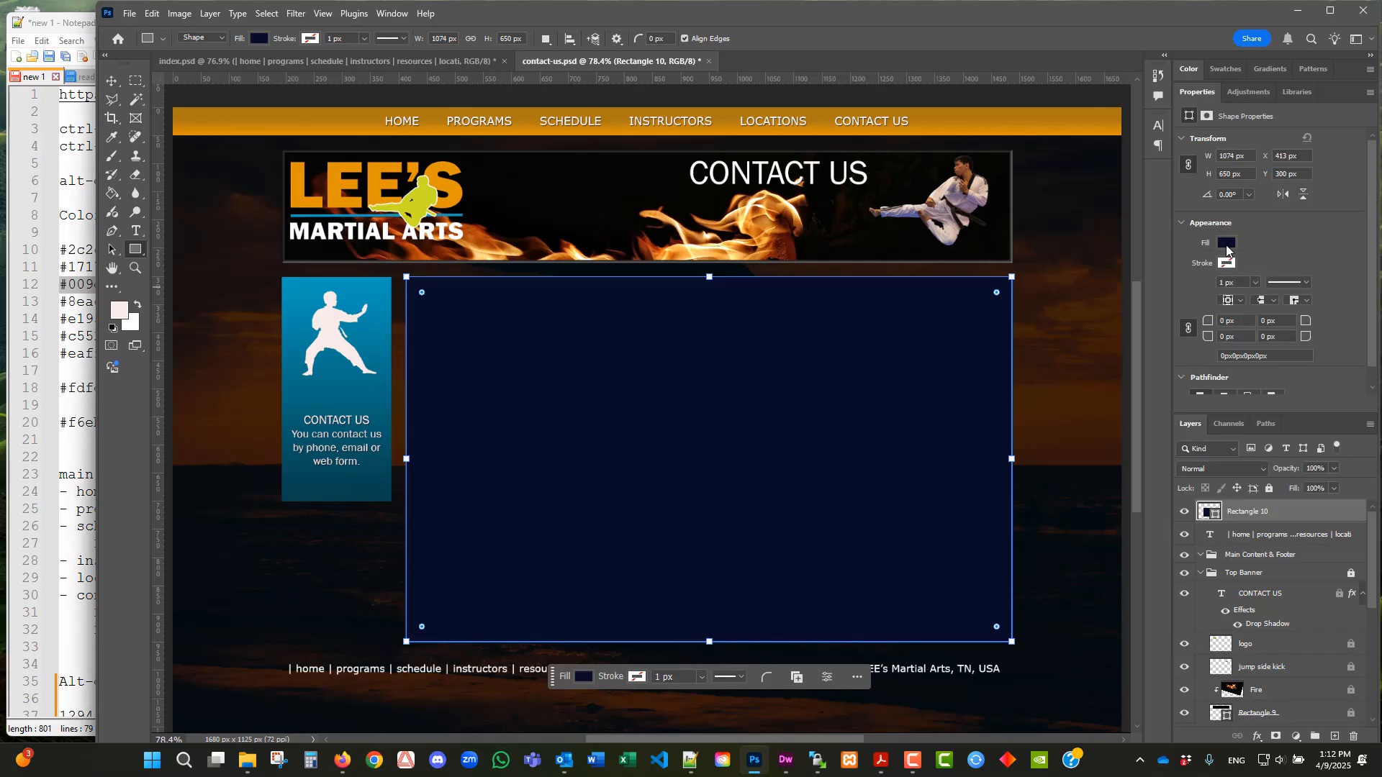
click(1227, 244)
click(1365, 272)
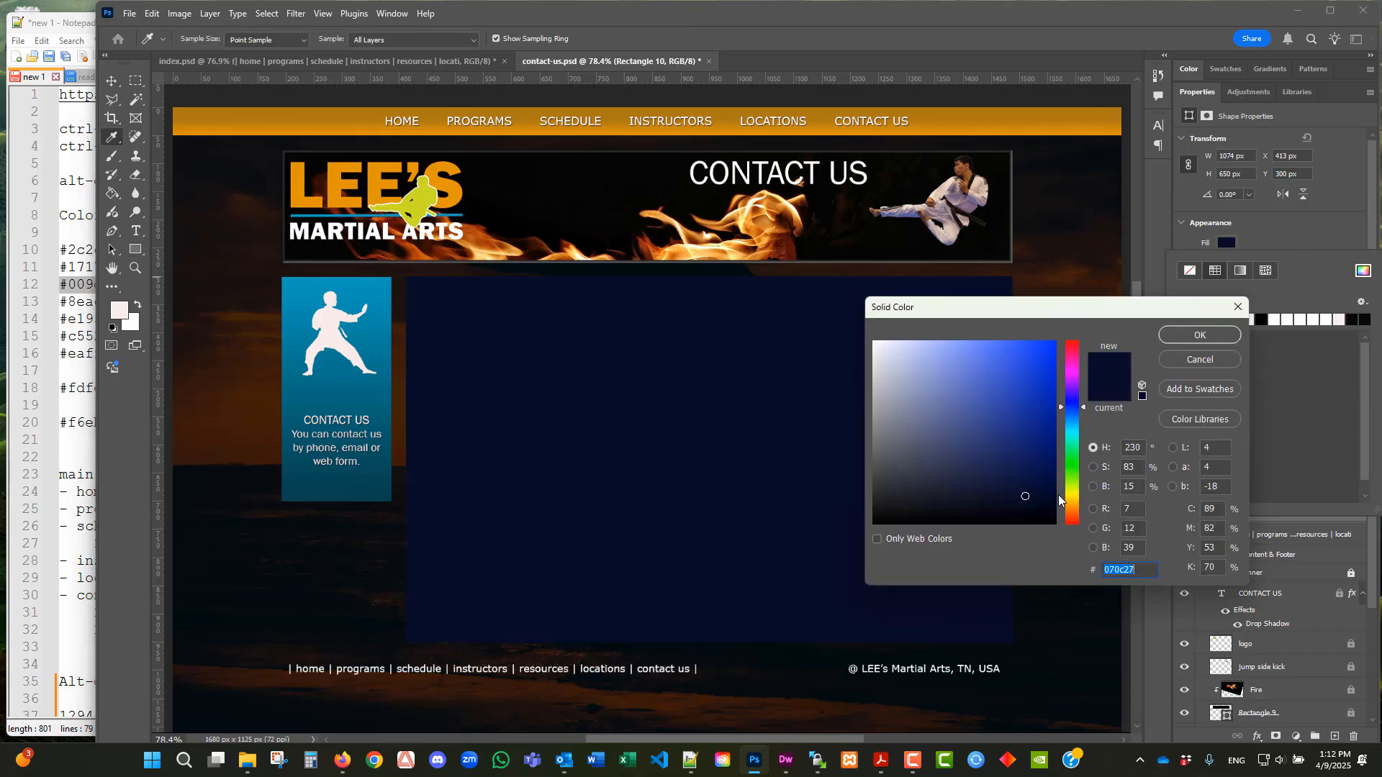
click(1012, 504)
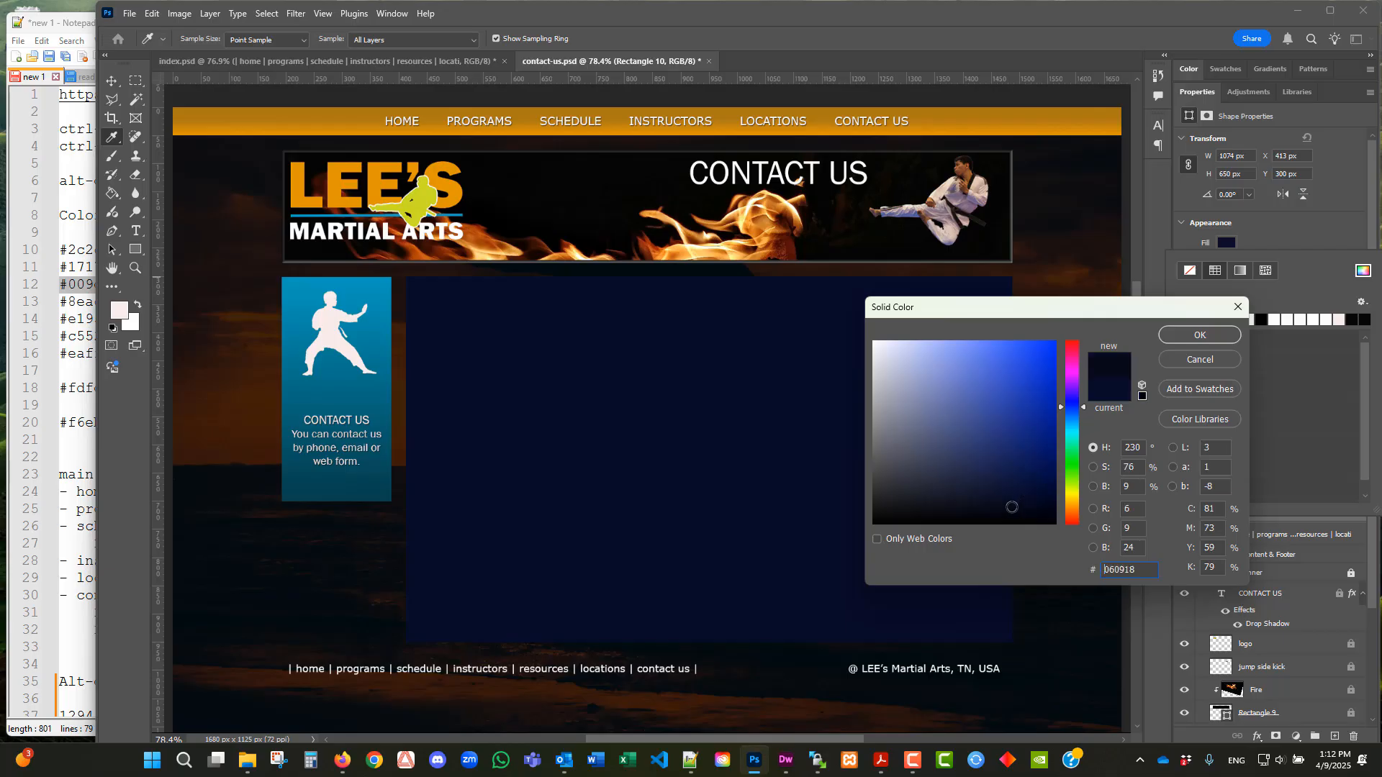
click(1177, 337)
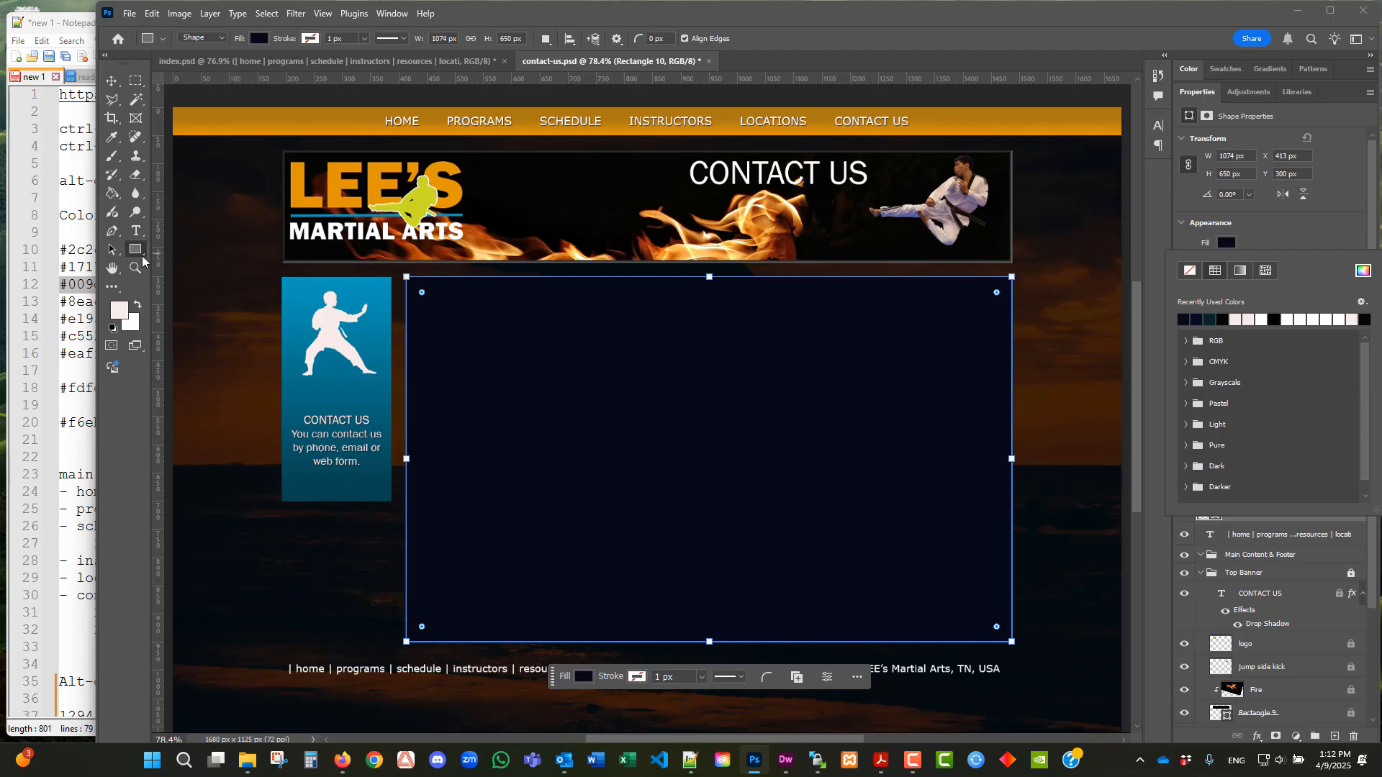
- Copy the Almost Black colour code #171717 from the Notepad++ notes and return to Photoshop
click(95, 288)
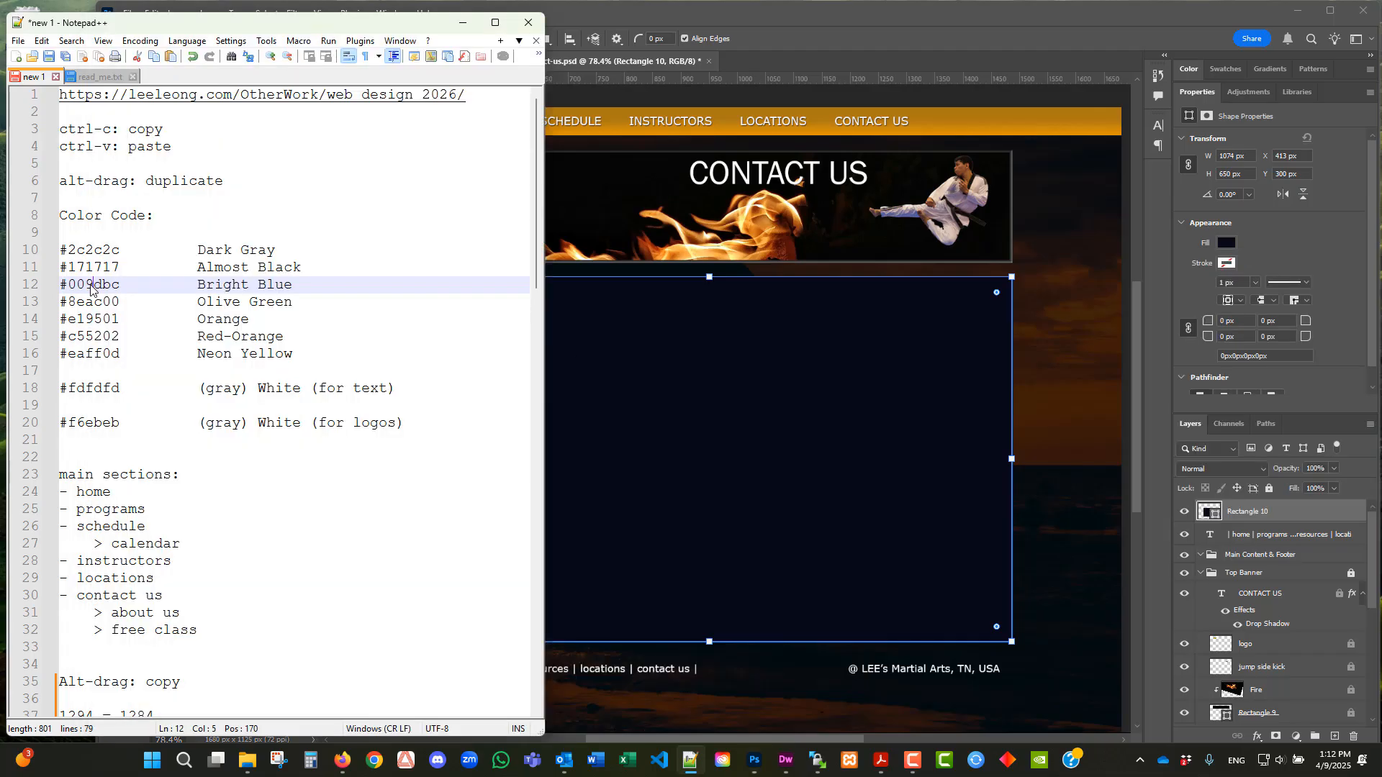
click(121, 269)
drag(121, 269, 51, 267)
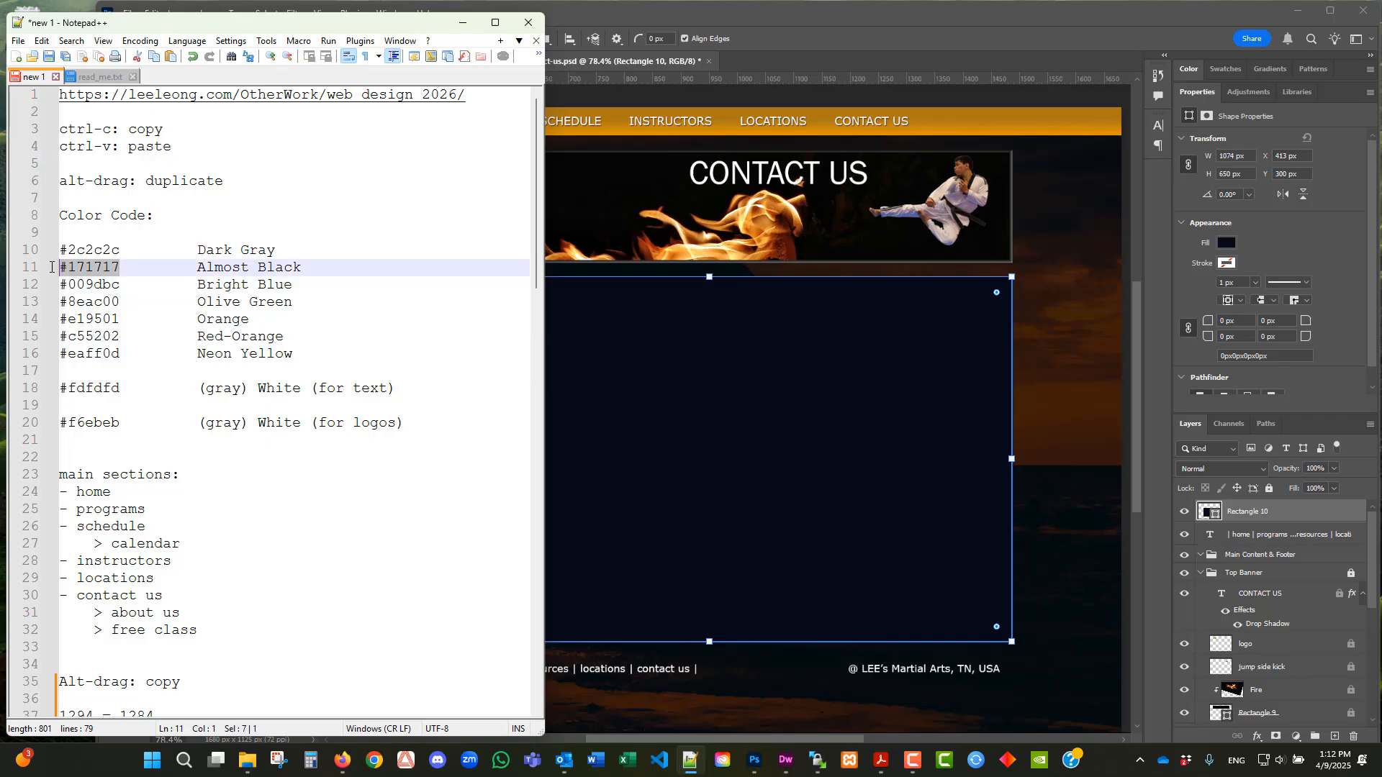
right_click(91, 267)
click(119, 287)
click(762, 16)
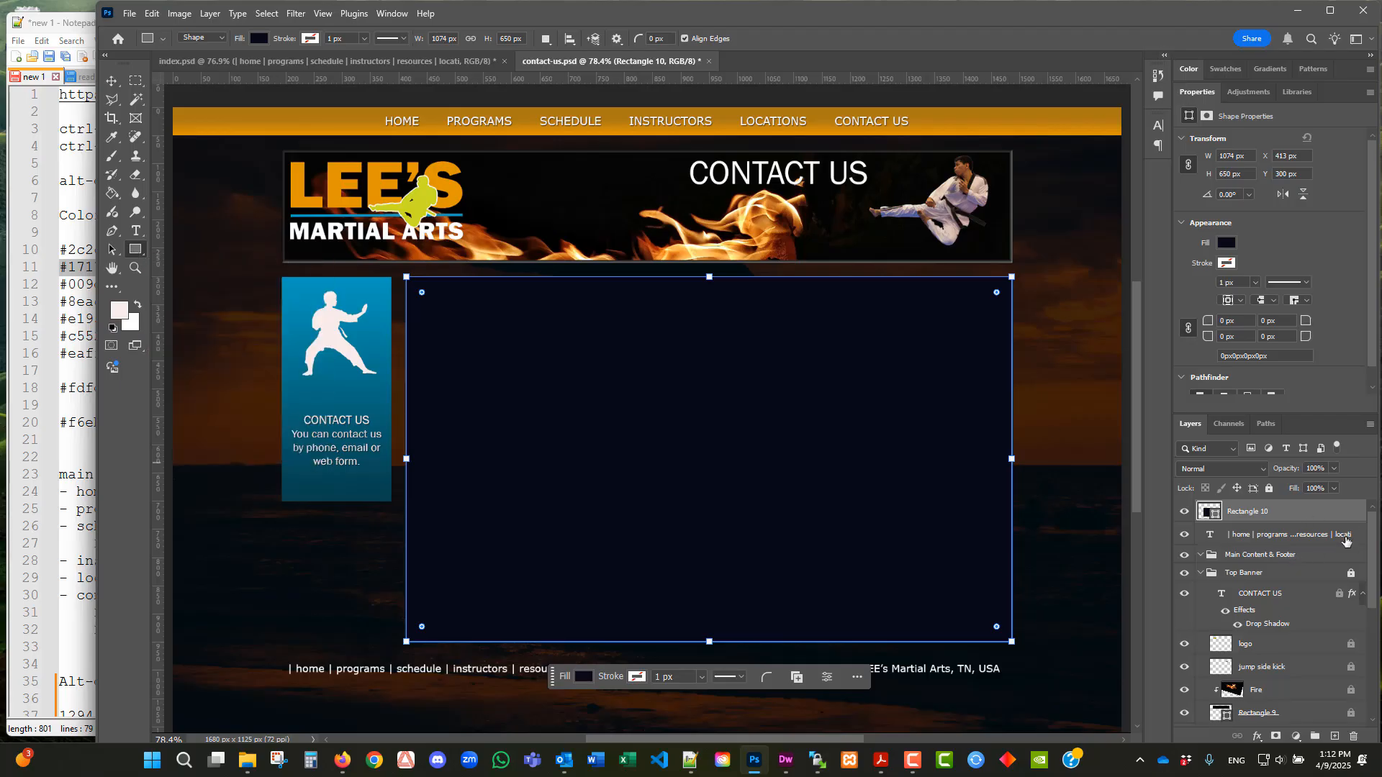
- Move the footer links text layer and the Rectangle 10 layer into the Main Content & Footer group, with the rectangle above the text
mouse_move(1373, 539)
mouse_down()
mouse_move(1373, 552)
mouse_move(1372, 537)
mouse_up()
click(268, 15)
click(288, 106)
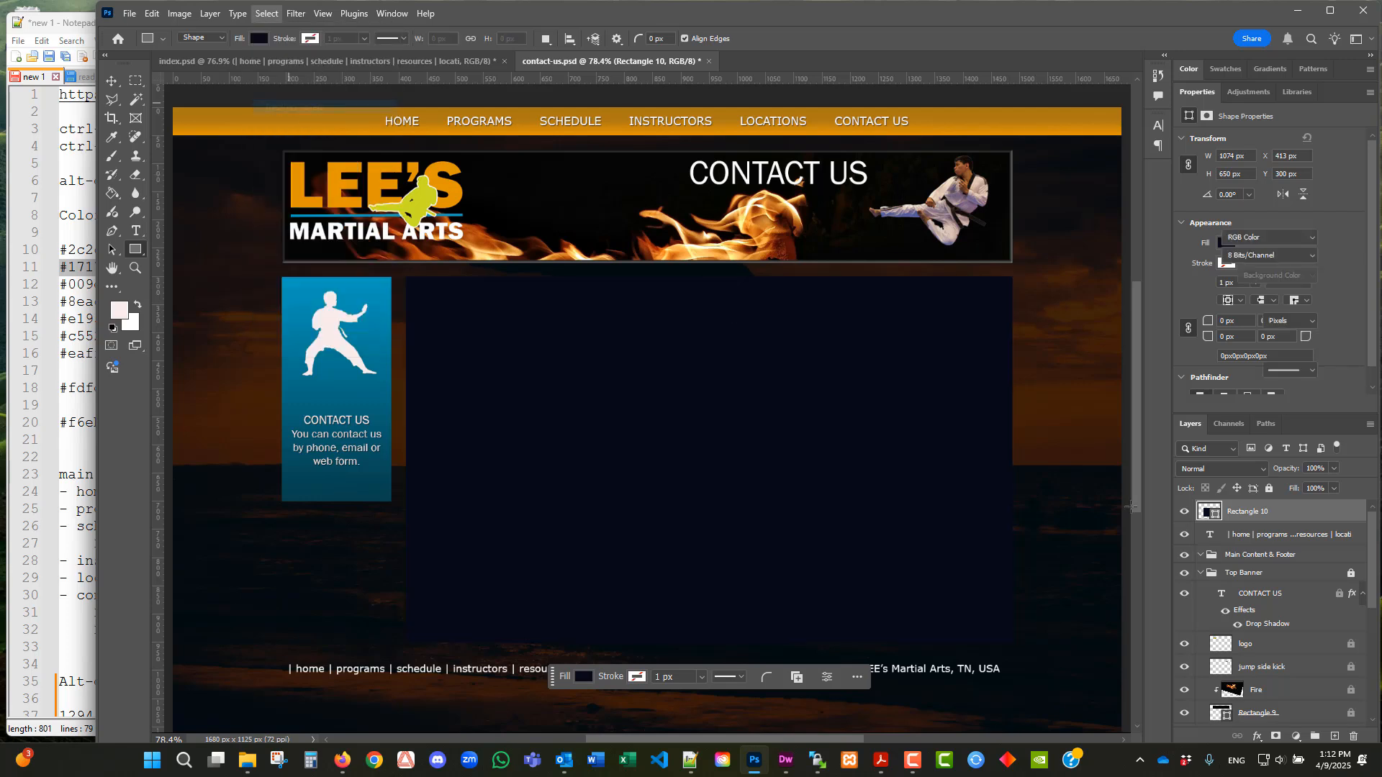
click(1249, 542)
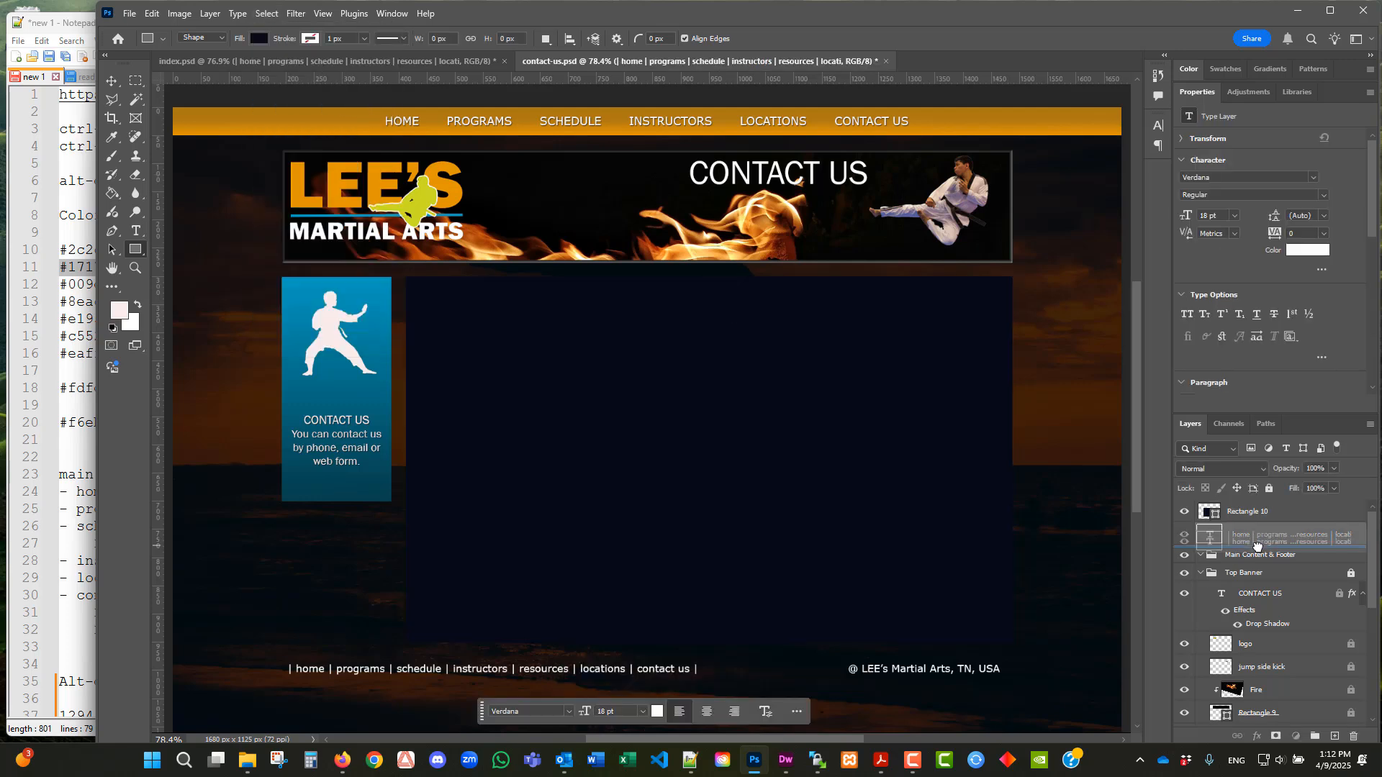
mouse_move(1258, 552)
mouse_down()
mouse_move(1249, 531)
mouse_move(1255, 541)
mouse_up()
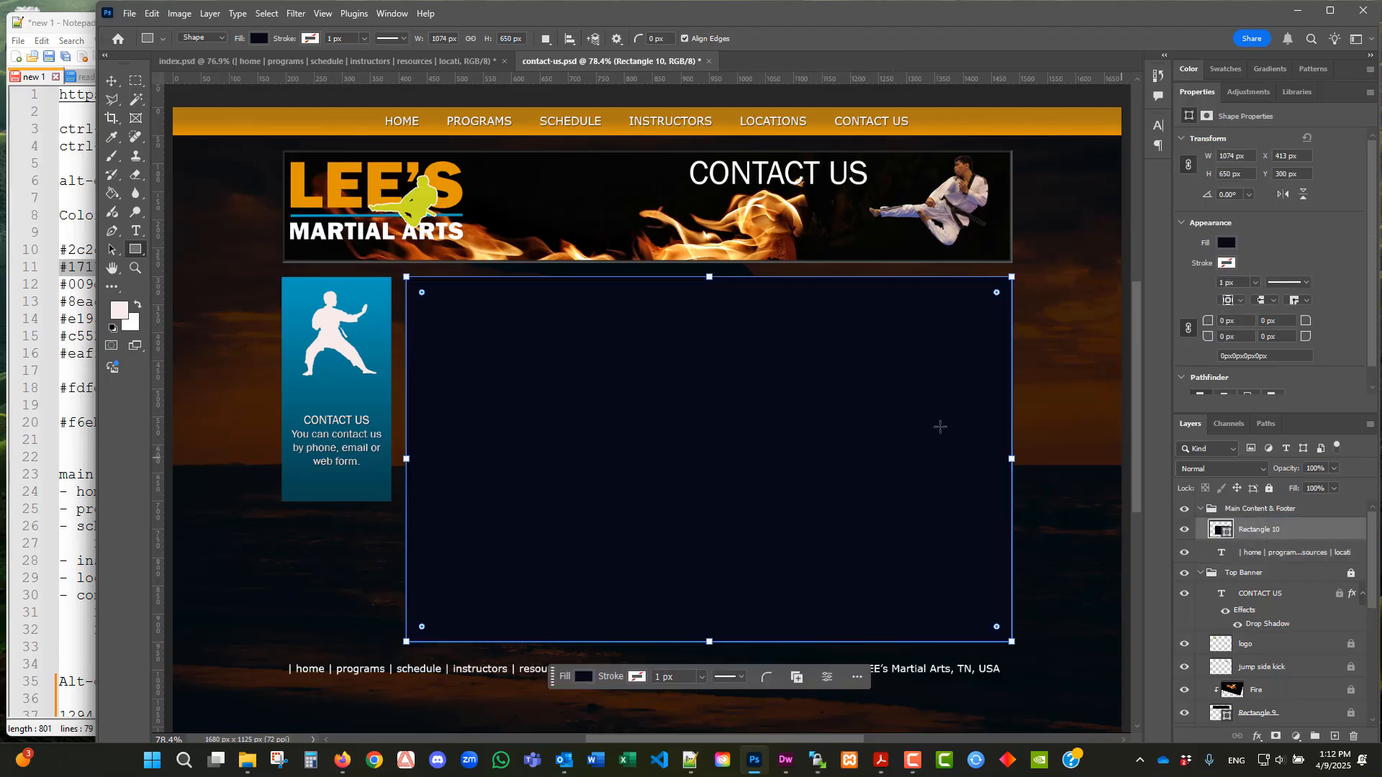
- Activate the Type tool and show the guides over the contact page layout
drag(143, 229, 195, 227)
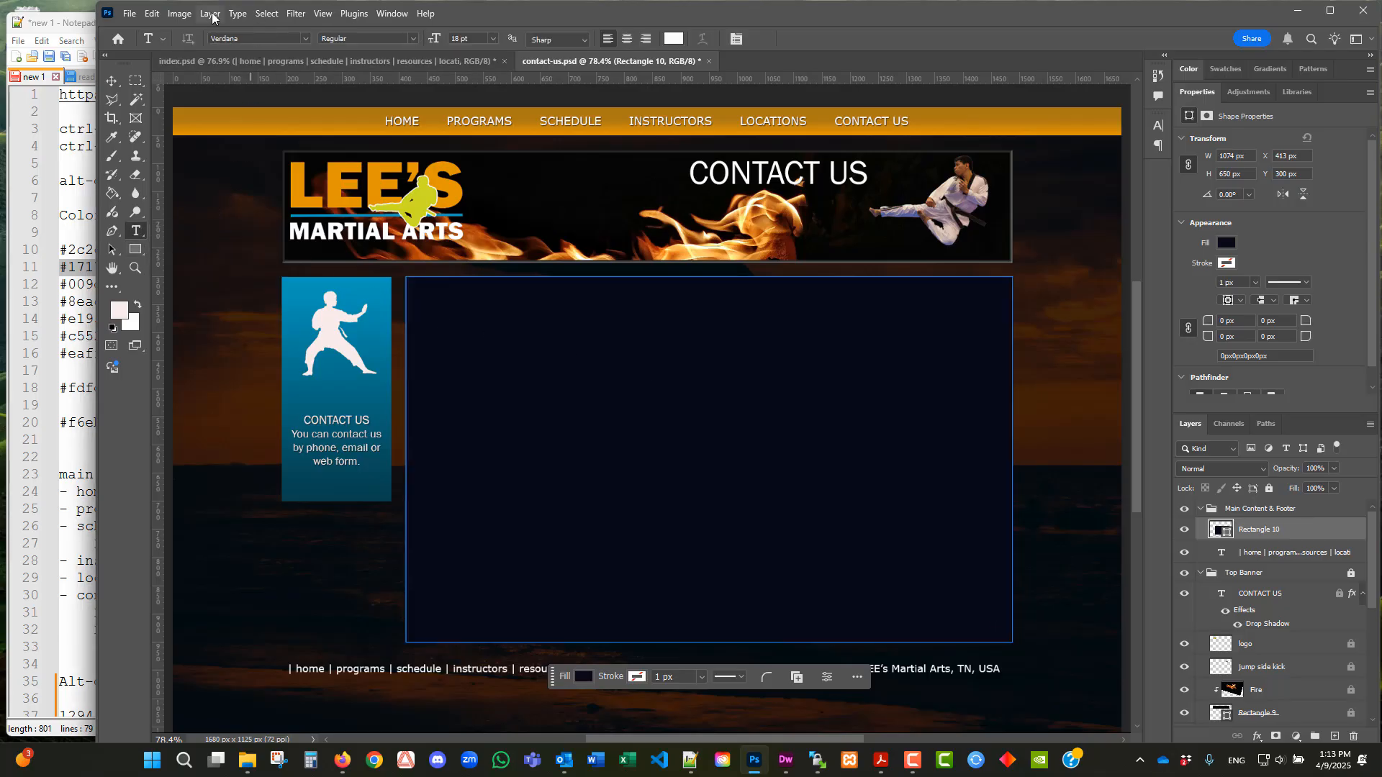
click(317, 14)
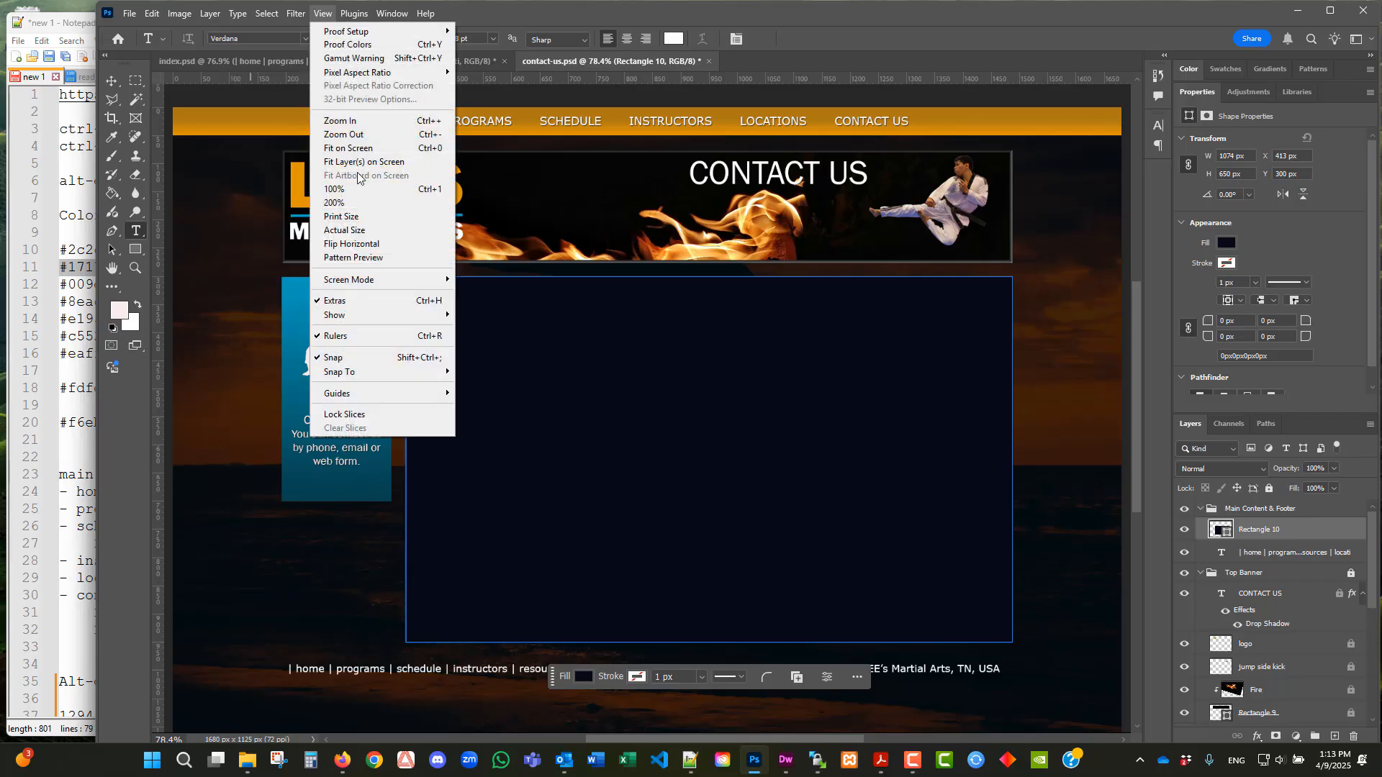
mouse_move(376, 315)
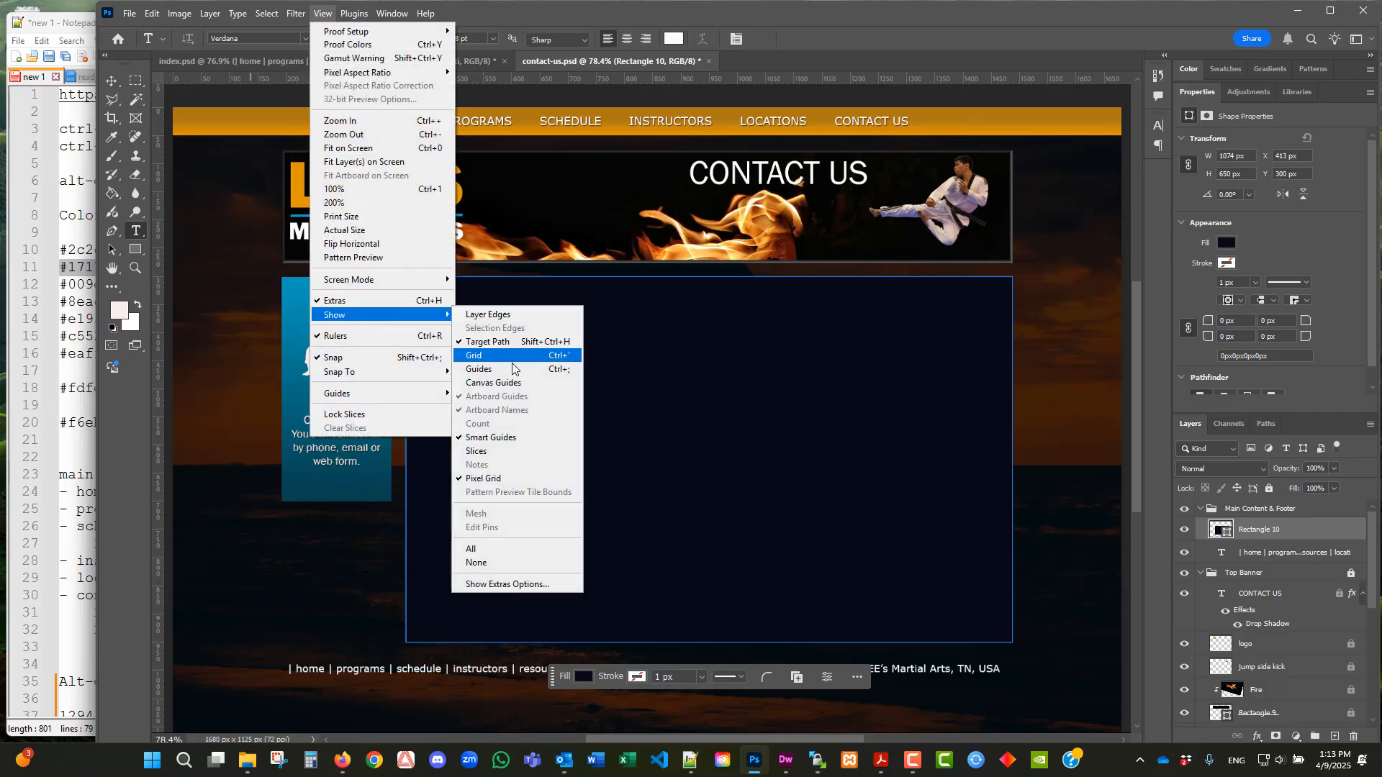
click(479, 368)
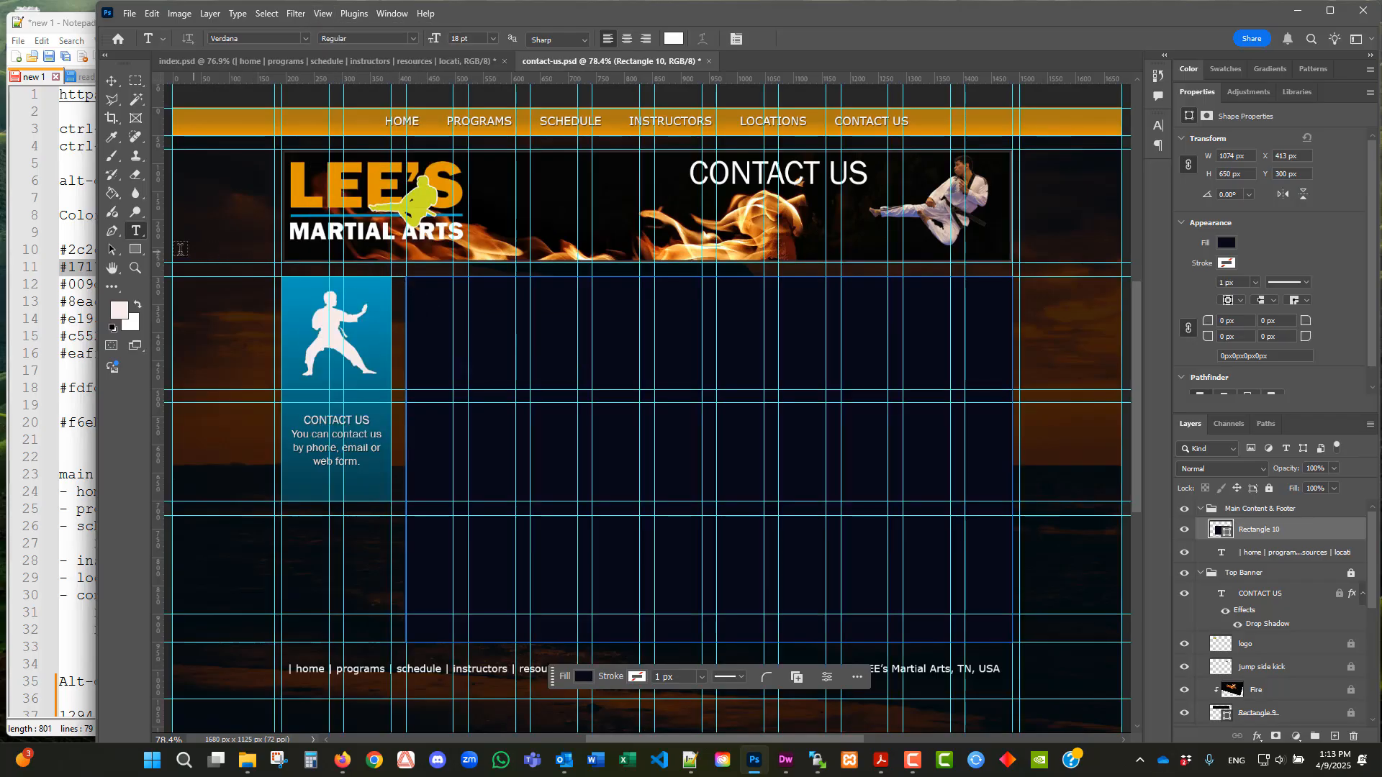
- Draw a 1074 × 60 px rectangle across the upper edge of the dark main content panel, matching the panel's full width
click(138, 250)
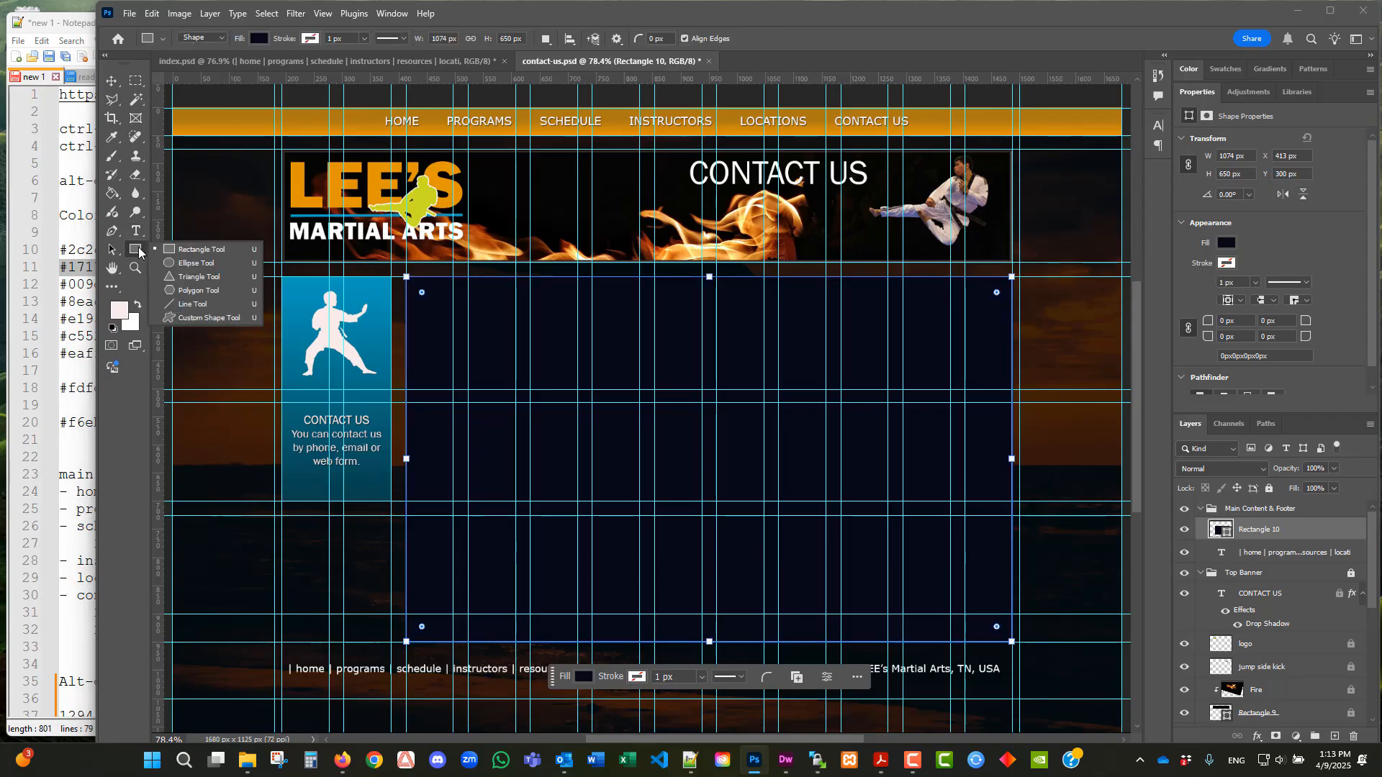
click(205, 249)
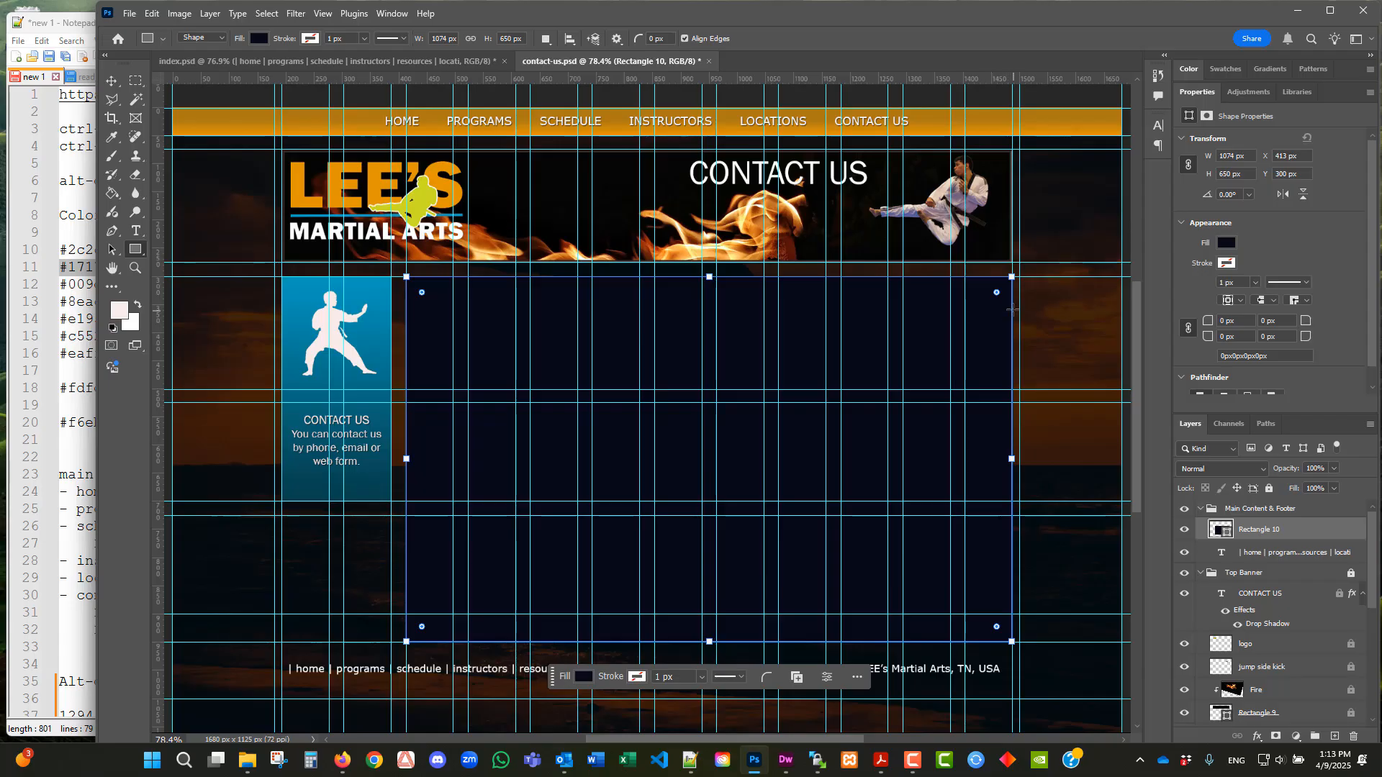
drag(1012, 309, 406, 276)
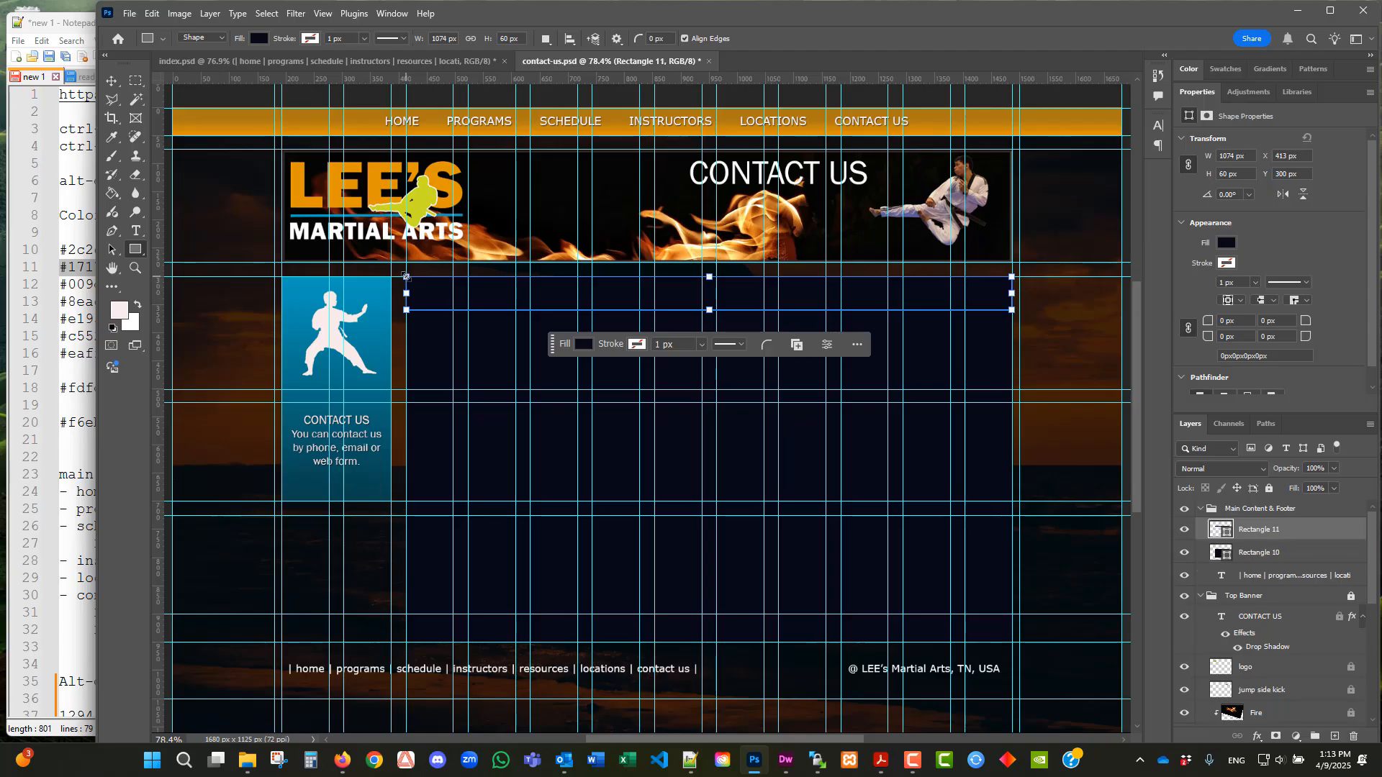
- Set the new header strip's fill colour to #171717
click(1230, 245)
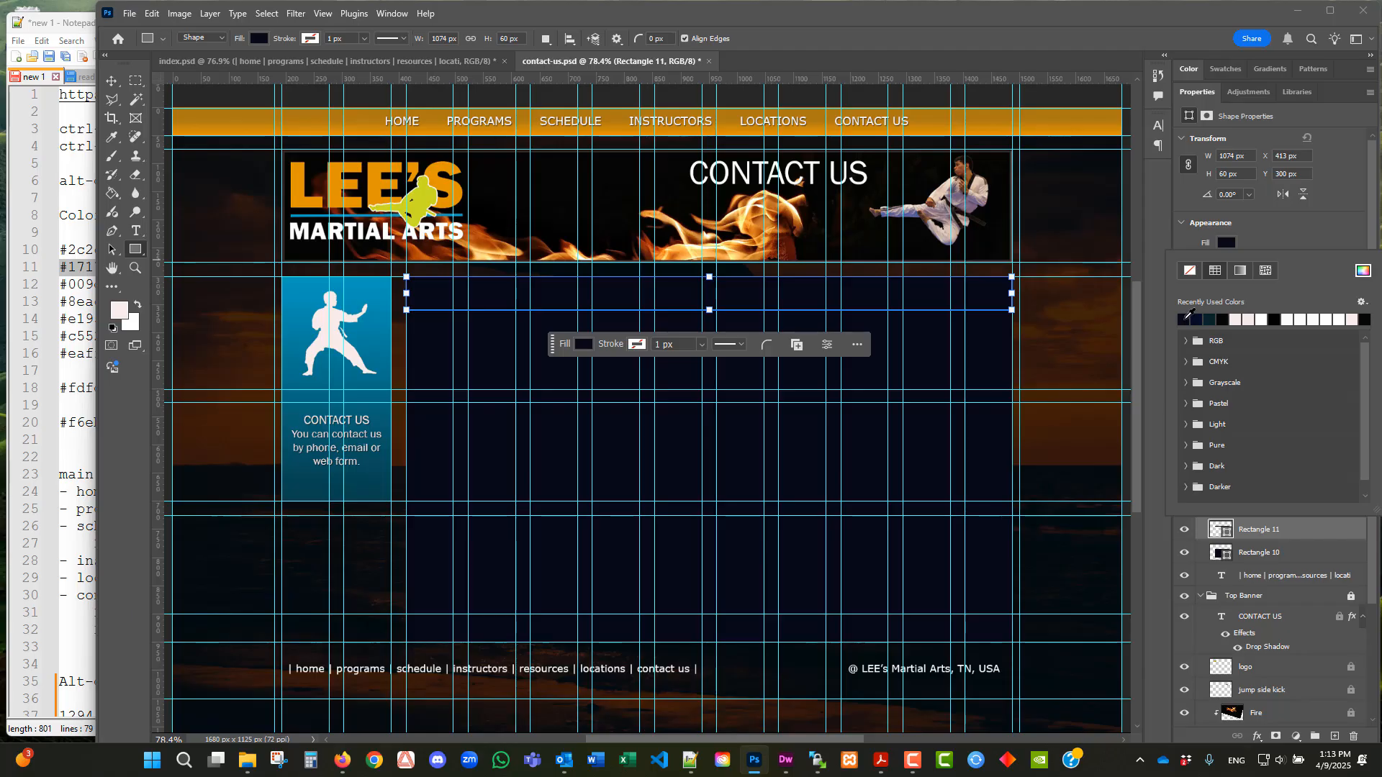
click(1361, 270)
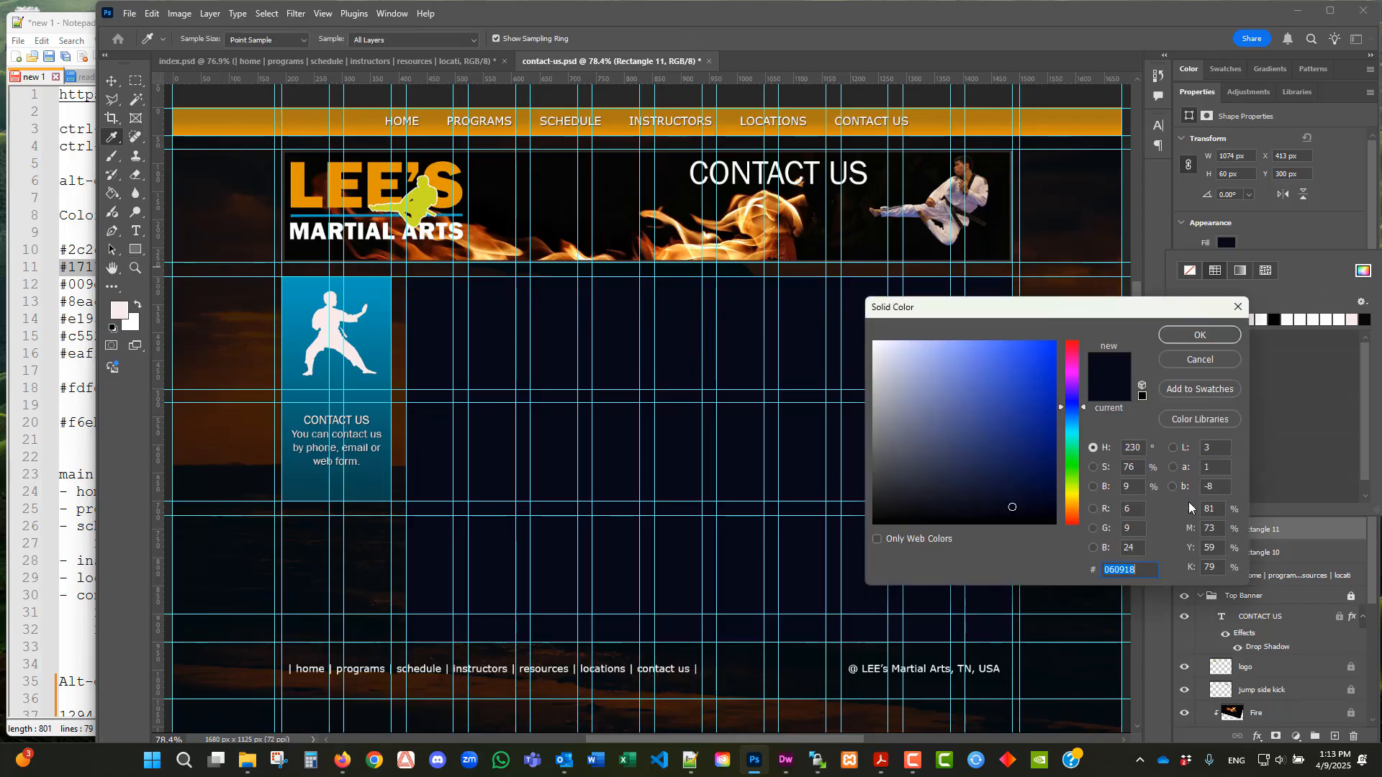
key(ctrl+v)
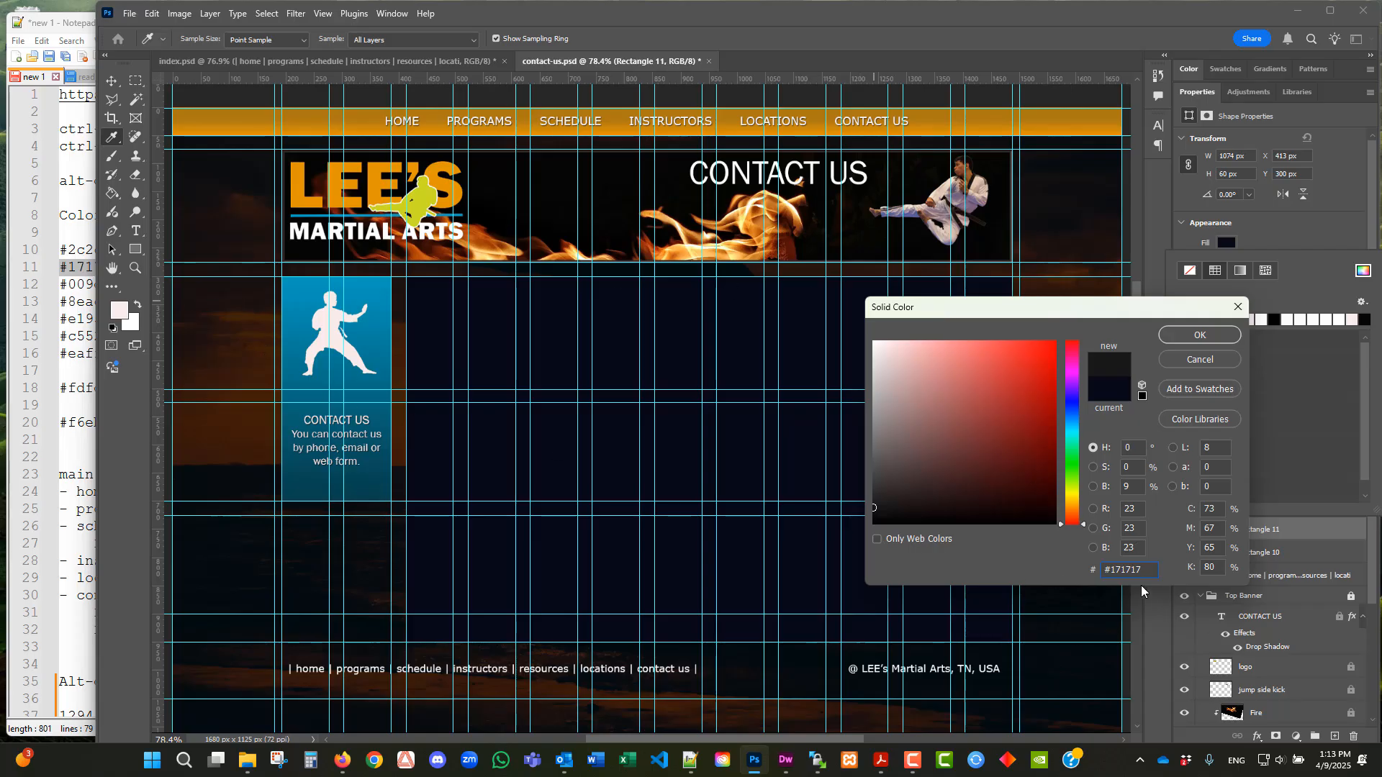
click(1190, 335)
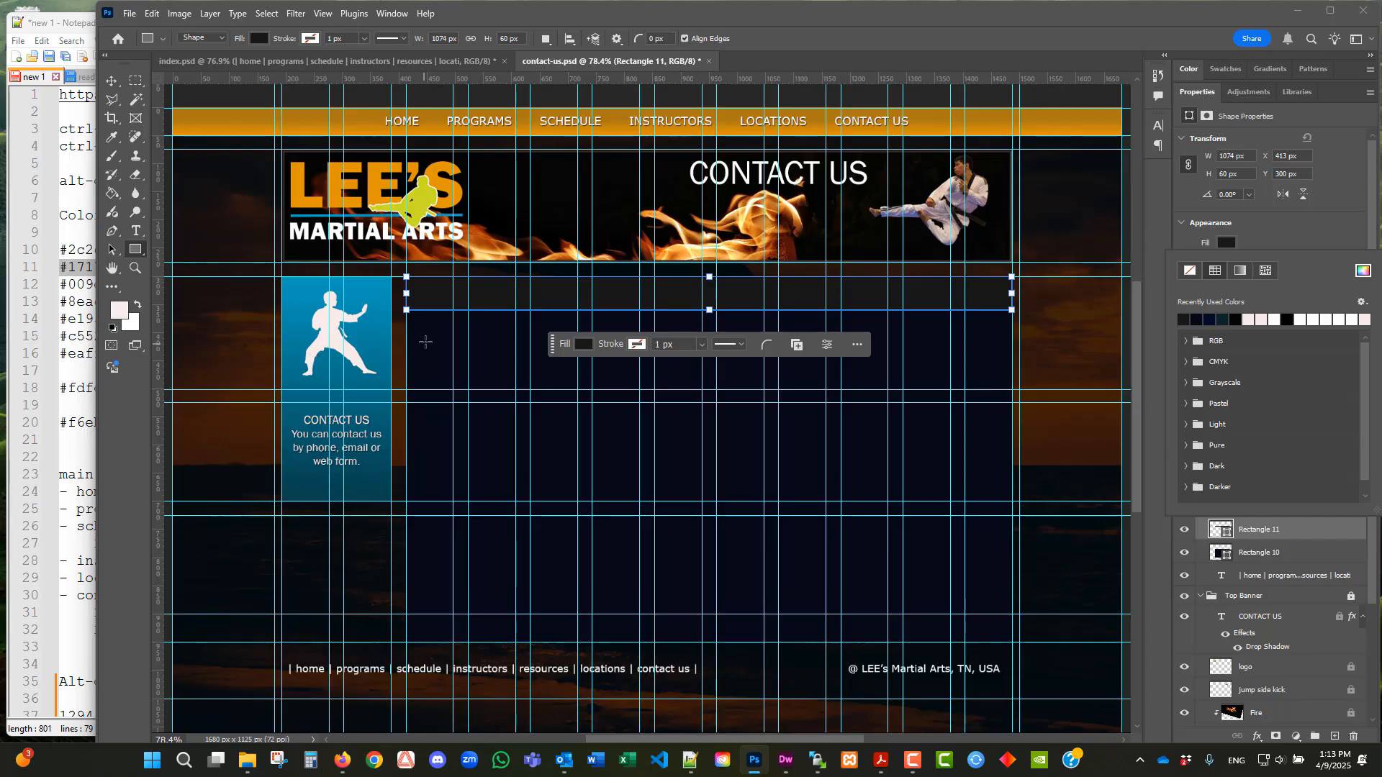
- Add the heading "Contact Us" in 24 pt Verdana, coloured #fdfdfd, inside the header strip of the content panel
scroll(533, 423, down, 1)
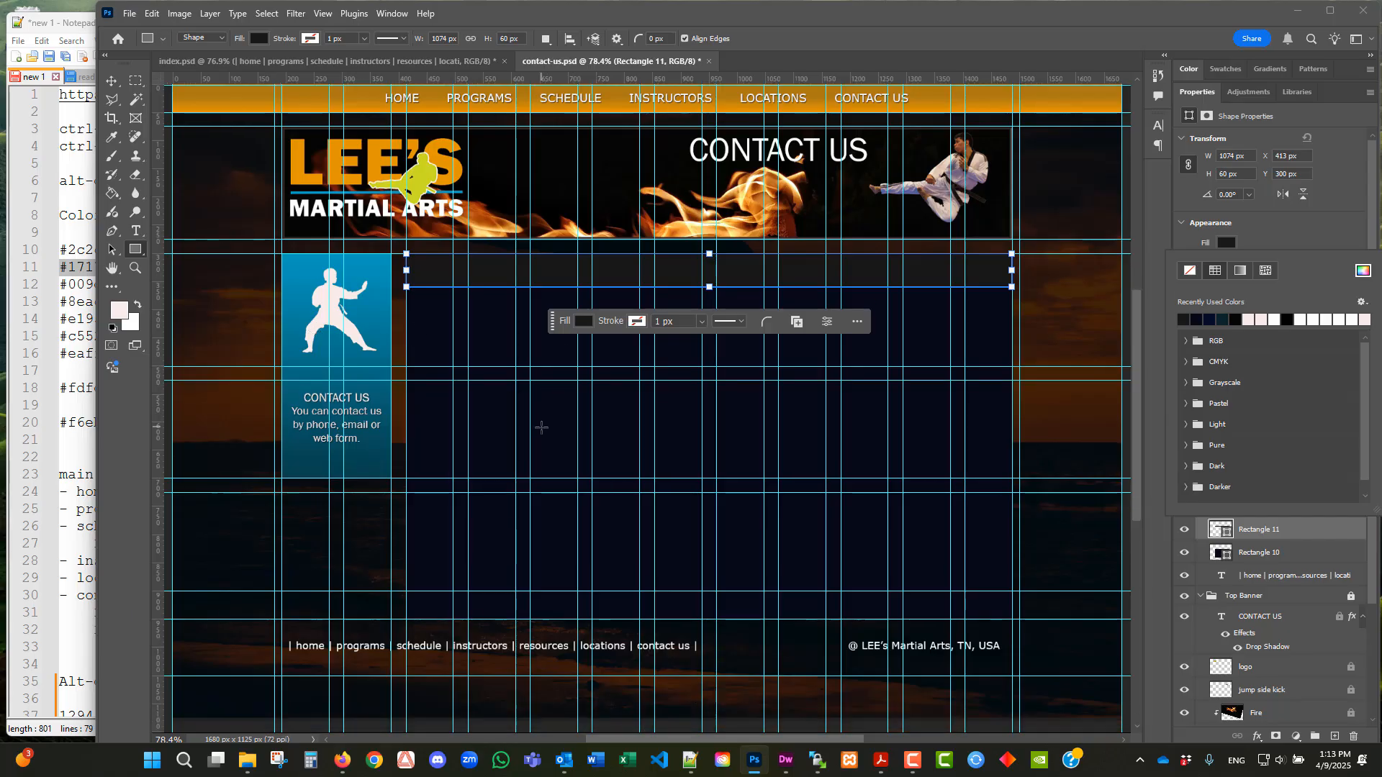
scroll(542, 428, down, 2)
scroll(543, 431, up, 3)
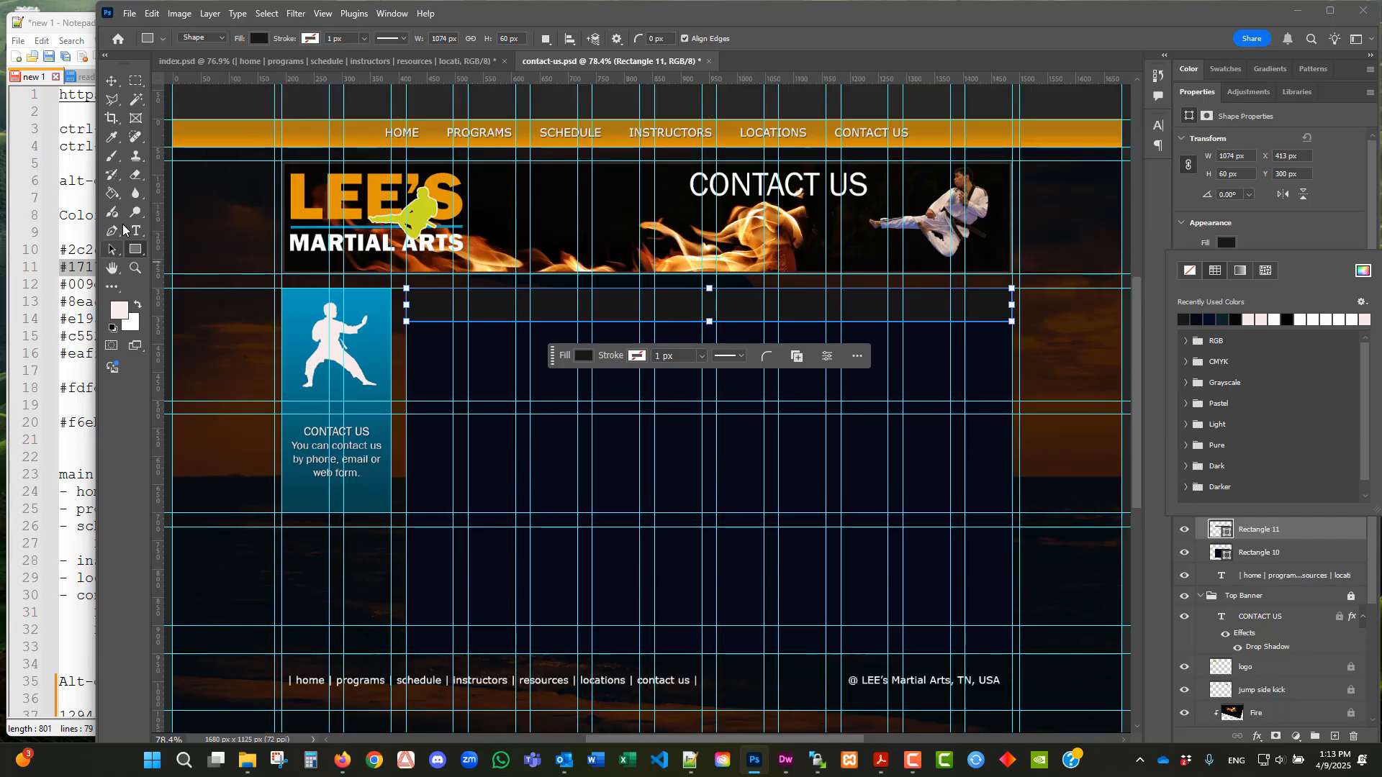
click(136, 230)
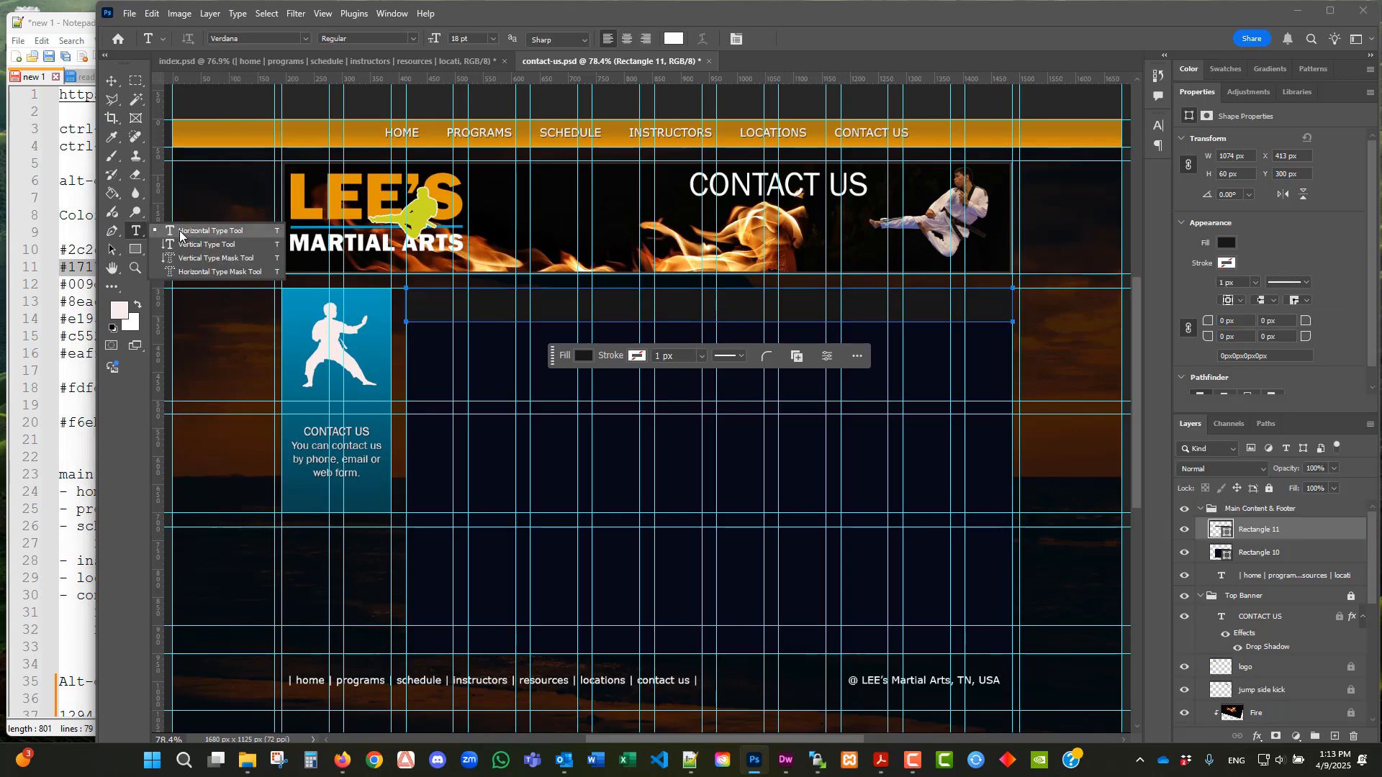
click(180, 234)
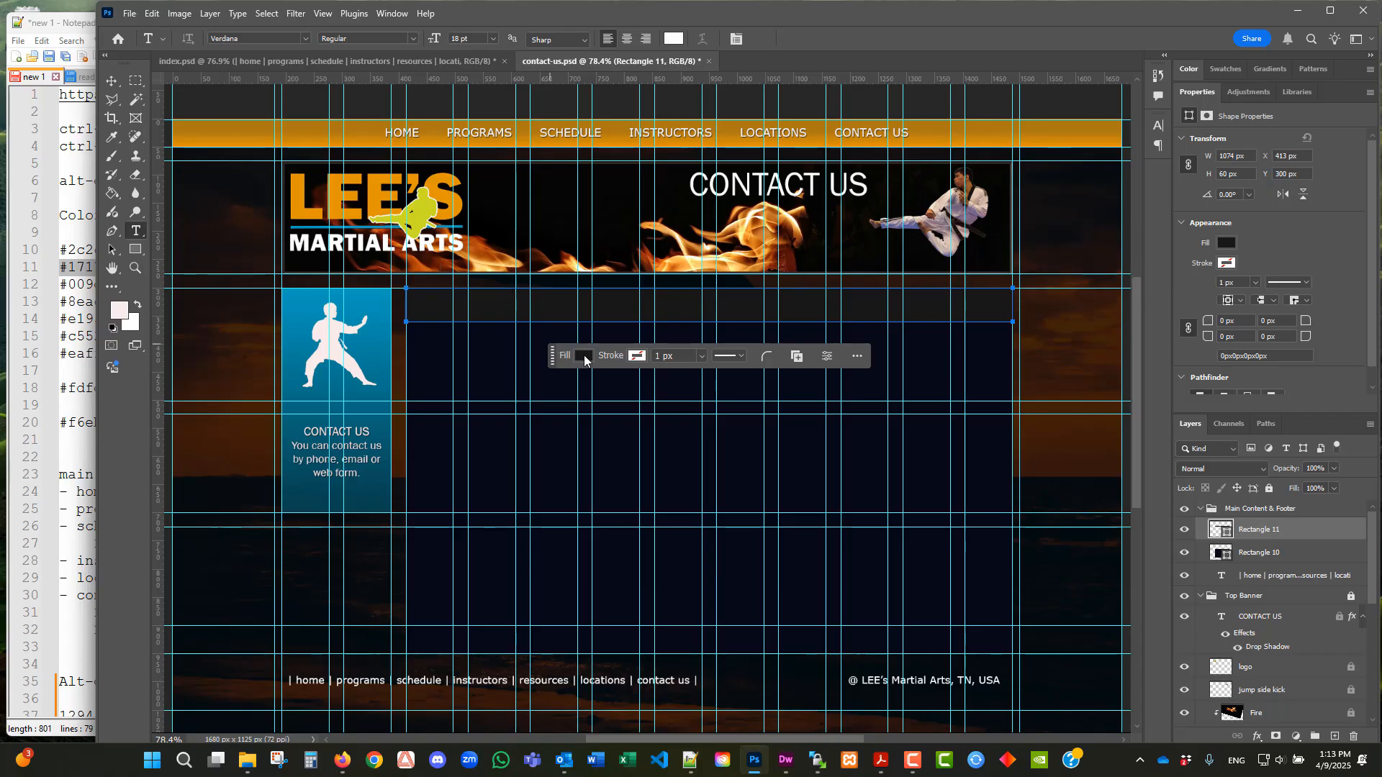
click(675, 40)
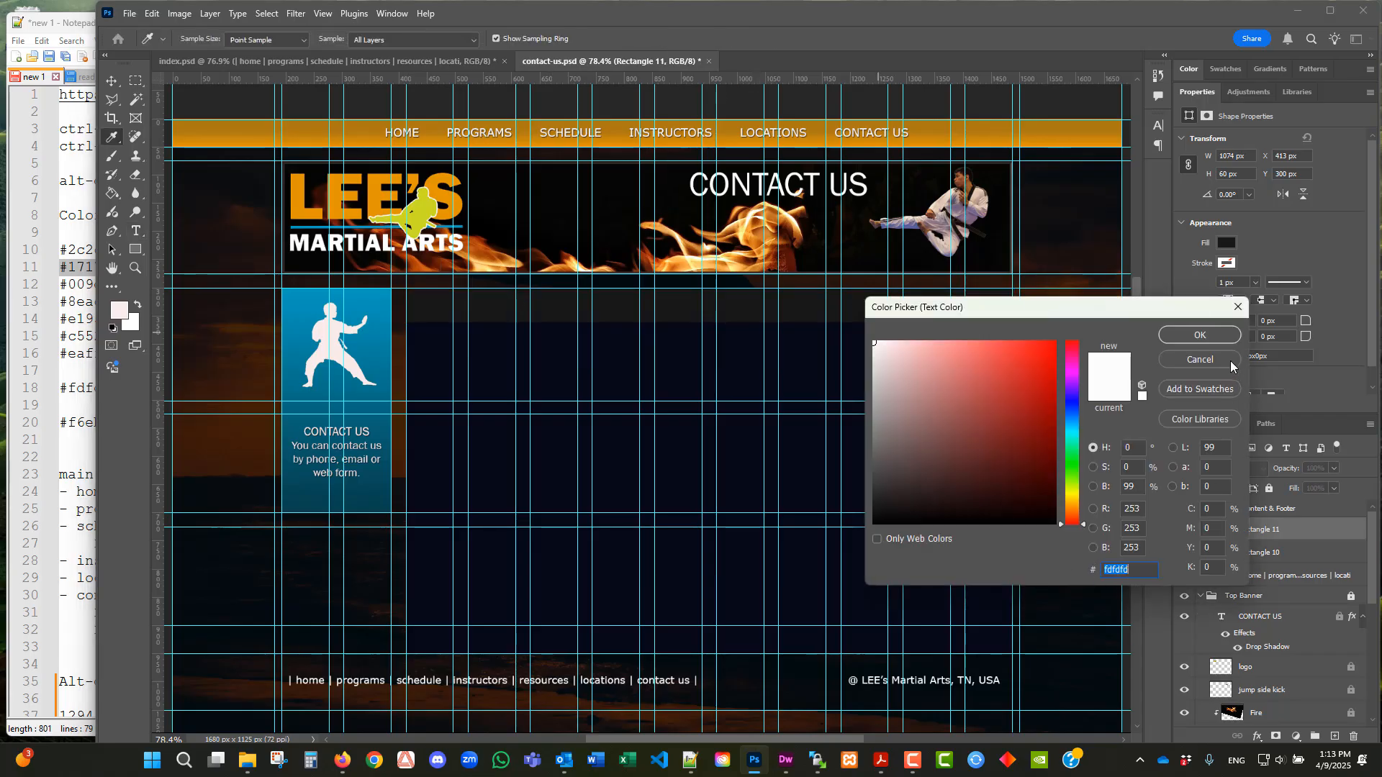
click(1221, 339)
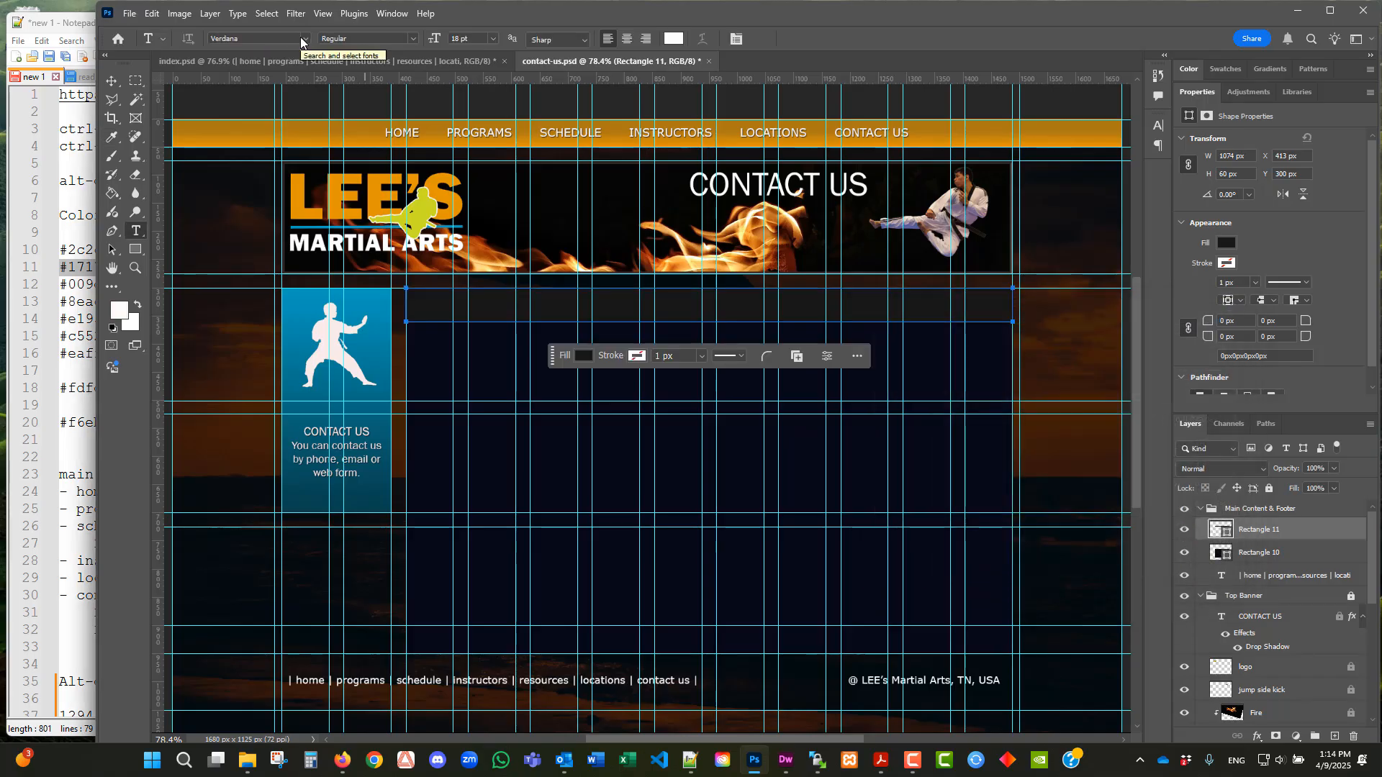
click(464, 39)
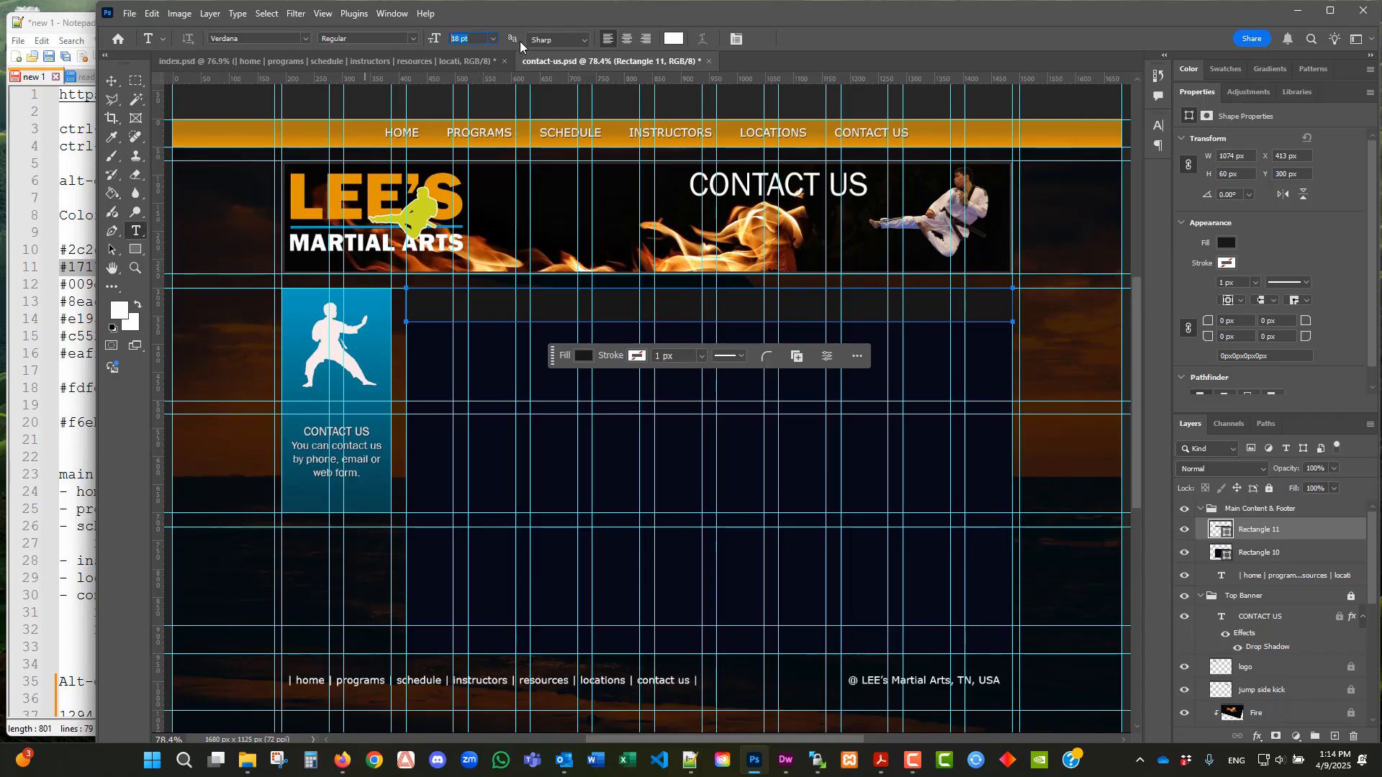
click(494, 40)
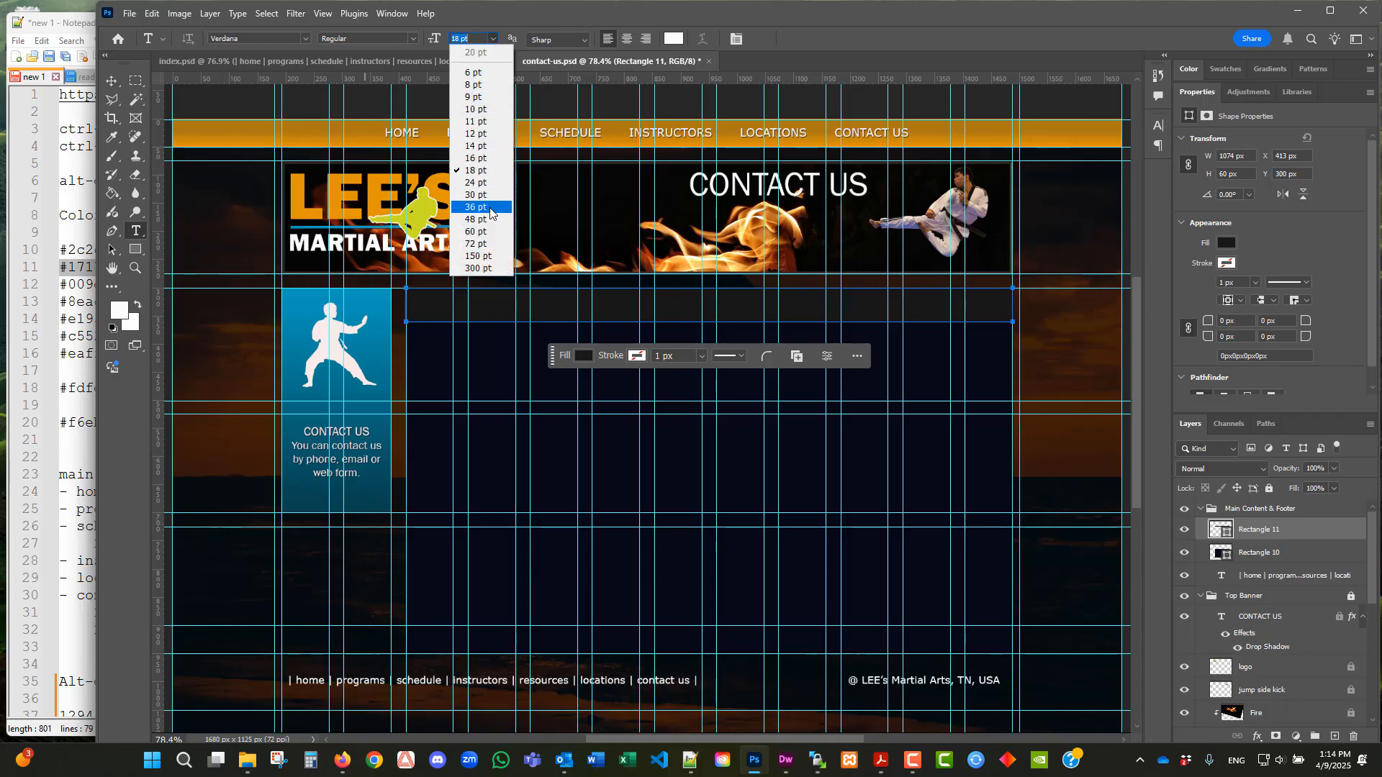
click(477, 182)
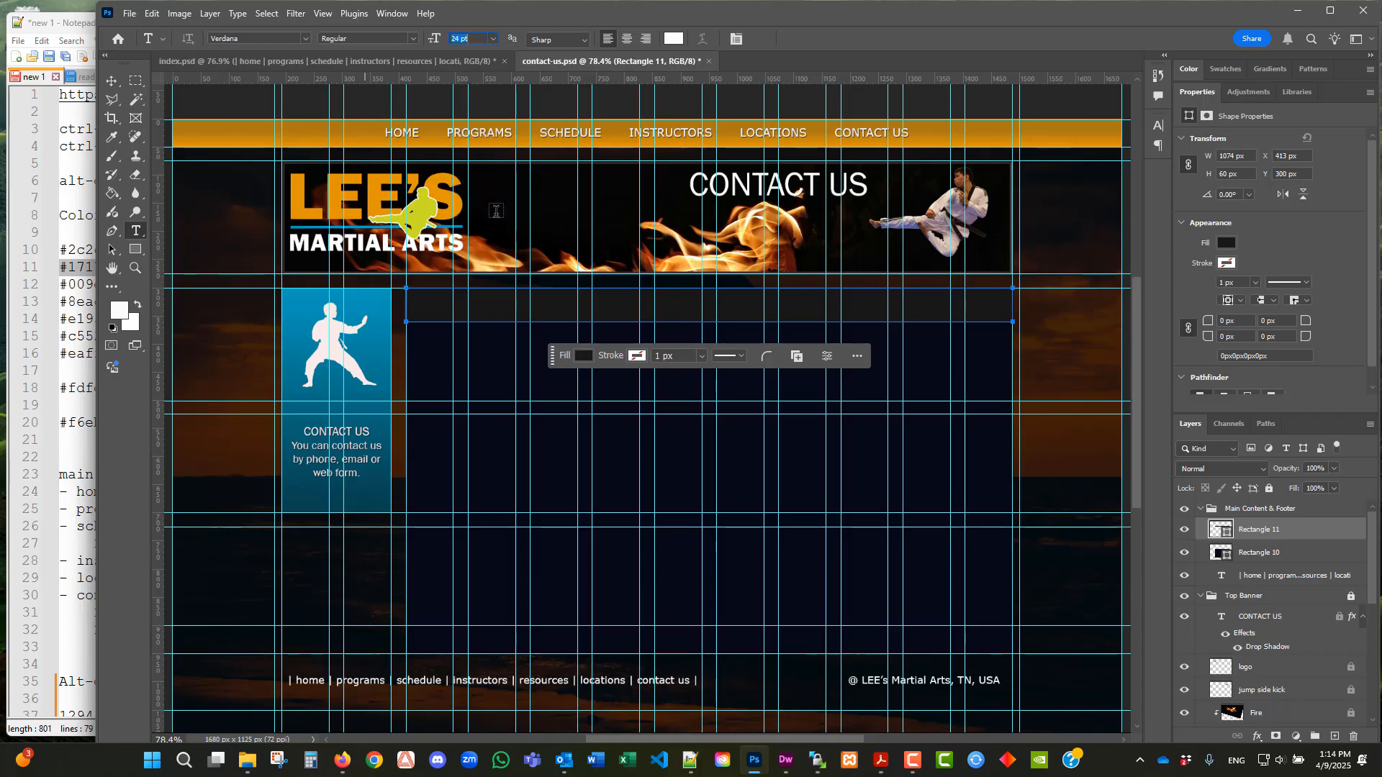
click(430, 306)
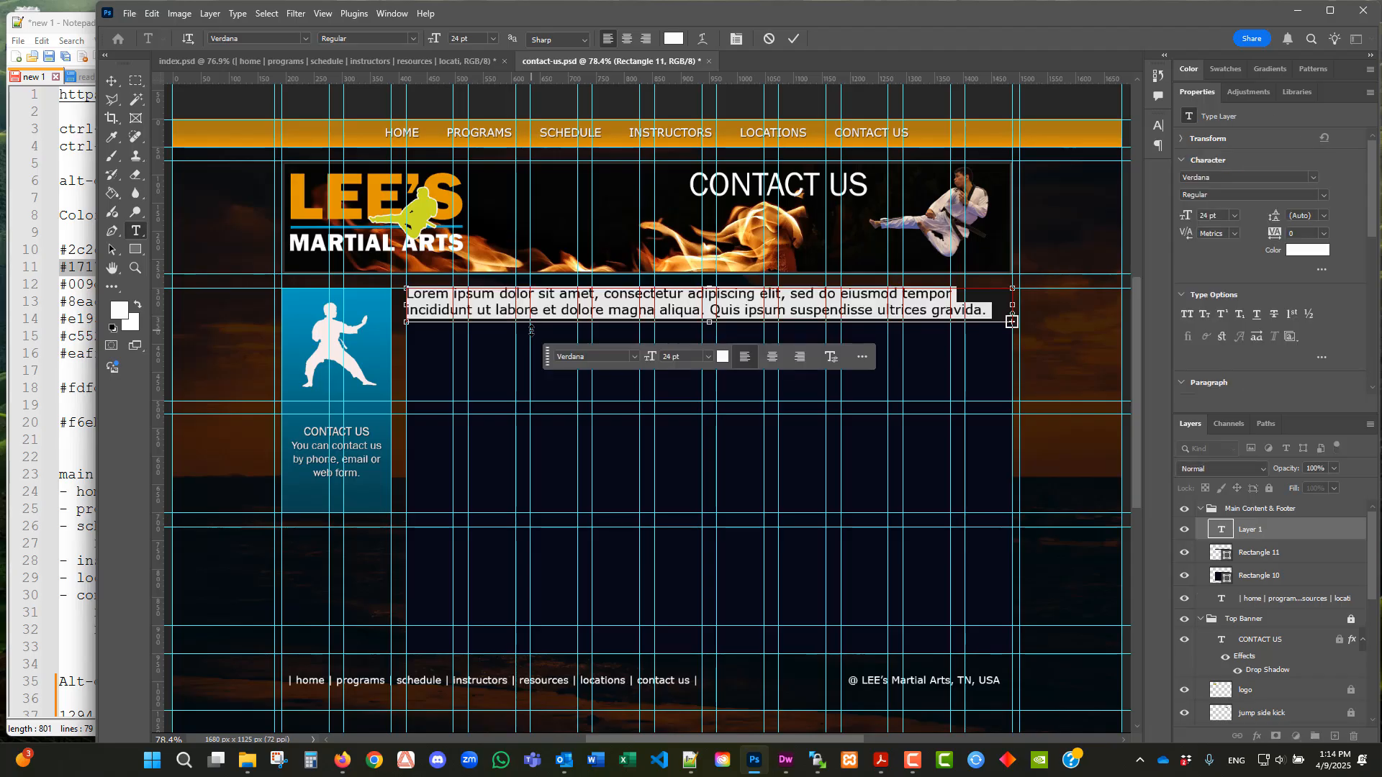
text(Con)
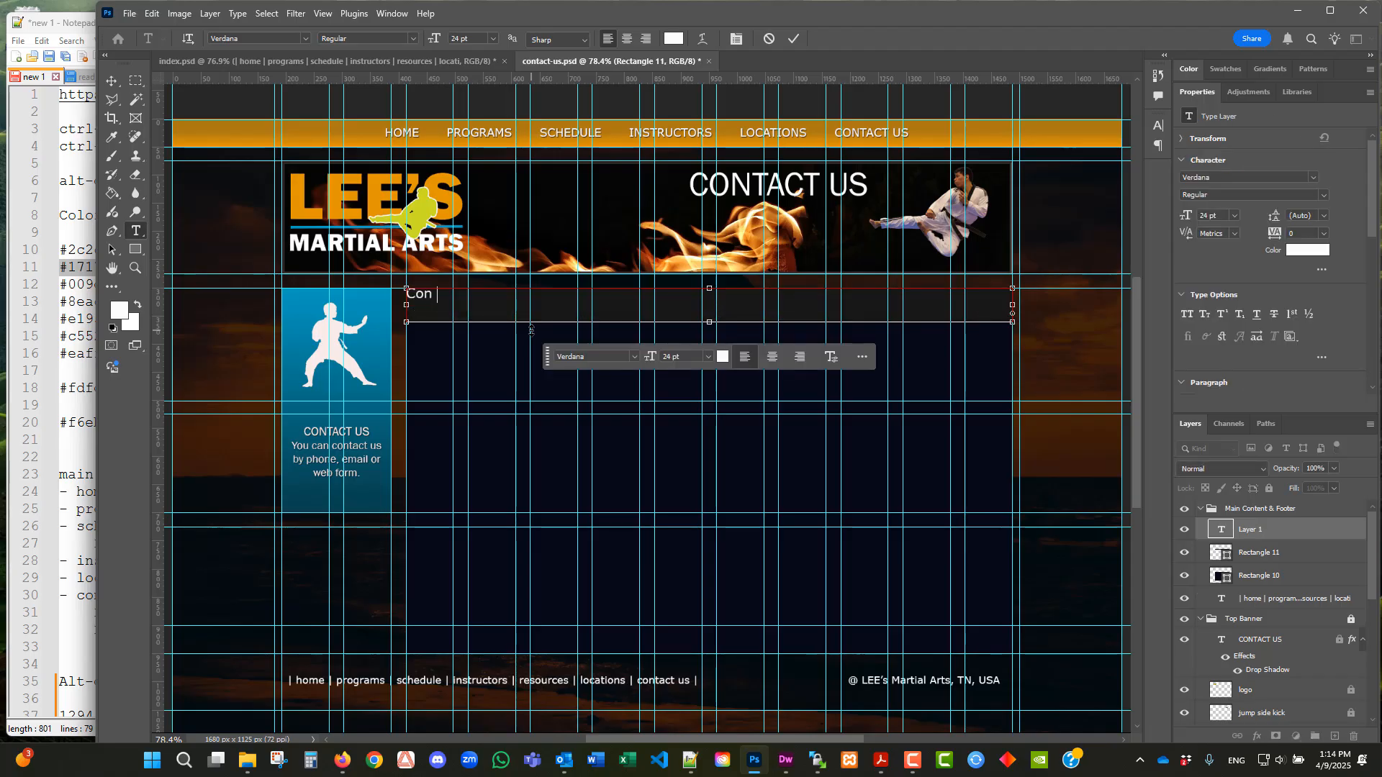
text(tact Us)
click(112, 81)
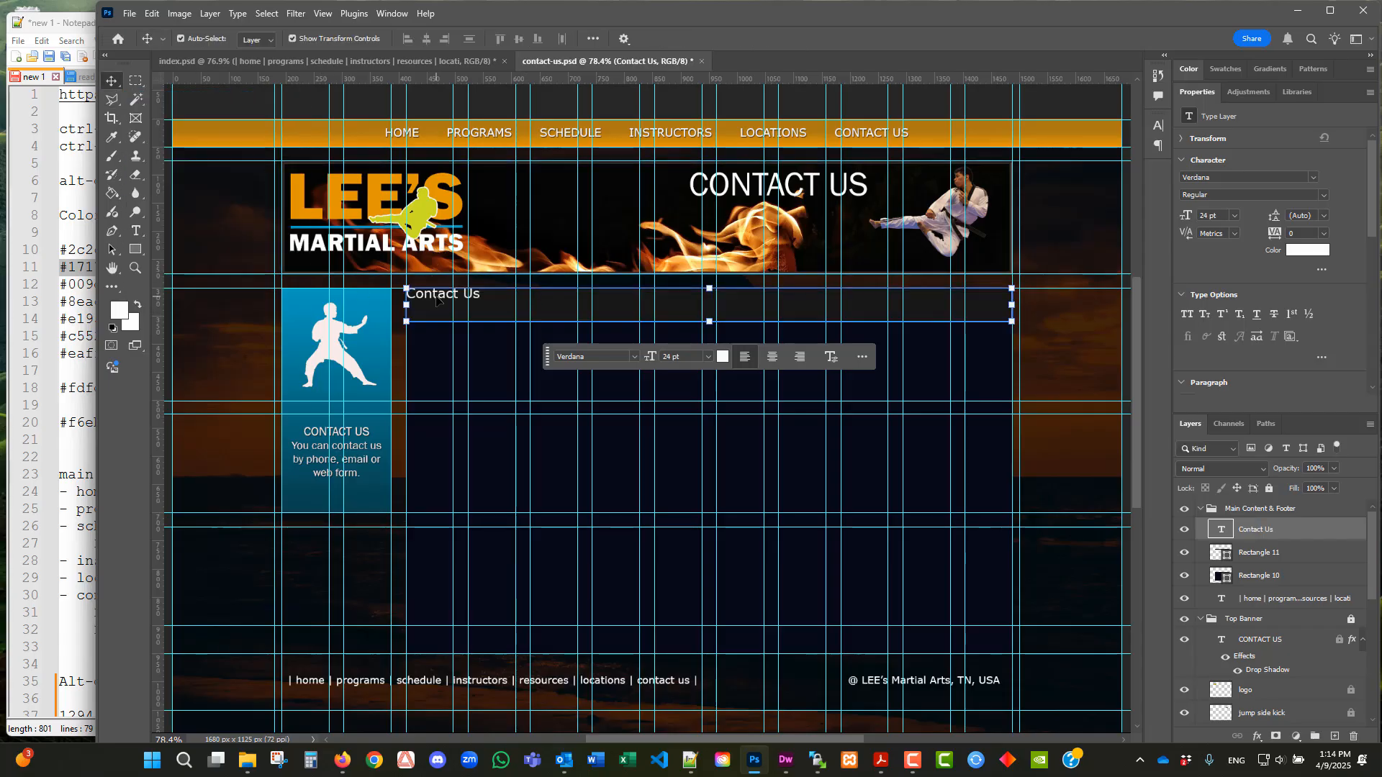
drag(437, 299, 455, 310)
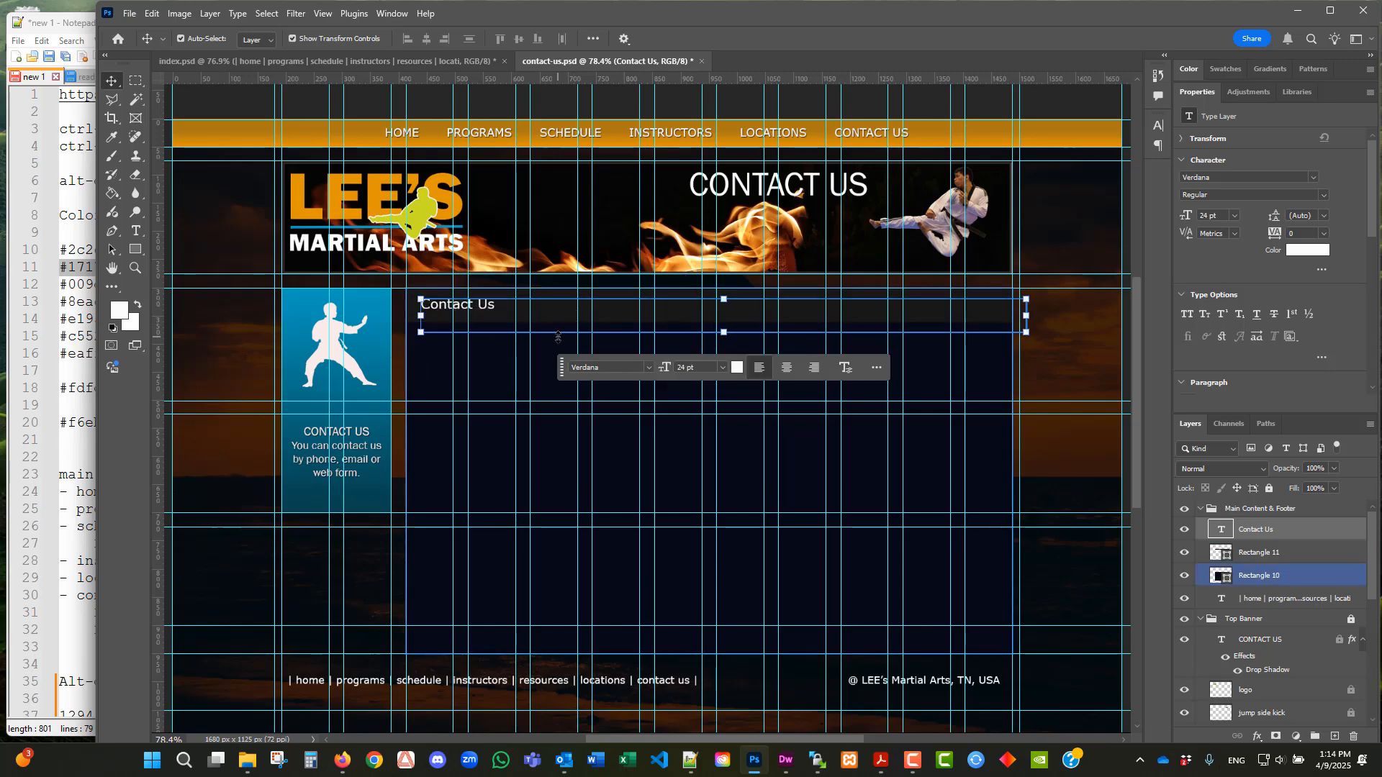
click(152, 13)
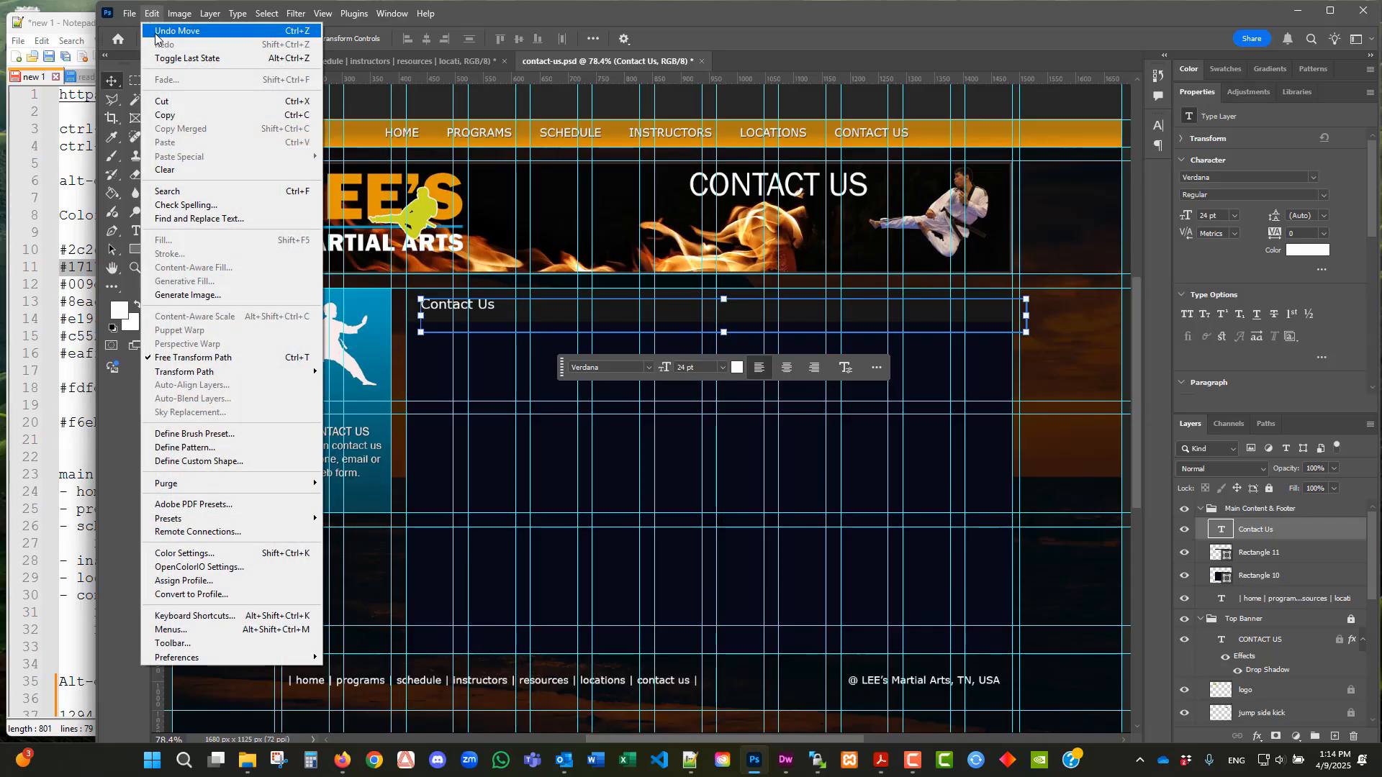
click(157, 32)
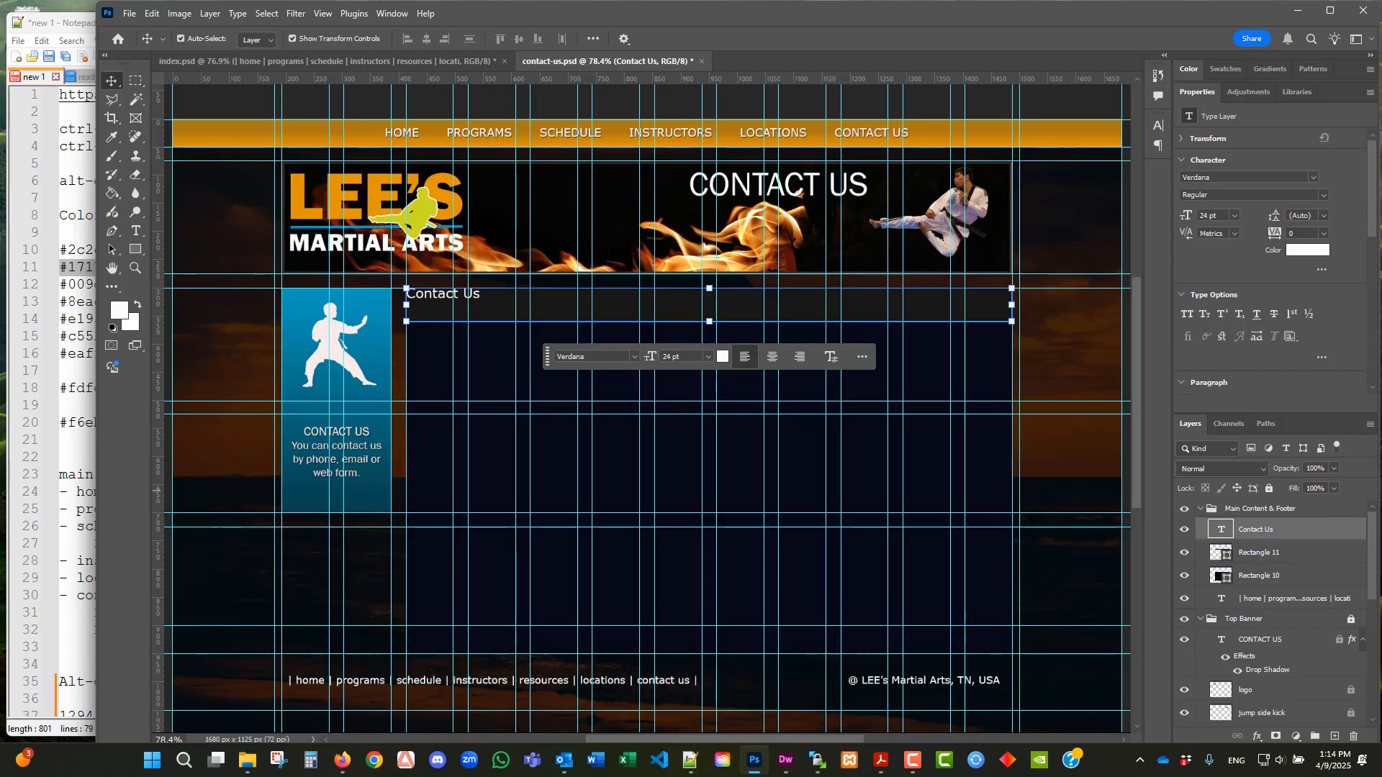
- Nudge the "Contact Us" heading in the content panel about 20 px down and about 20 px to the right
key(Down)
key(Down)
key(Down)
key(Down)
key(Down)
key(Down)
key(Down)
key(Down)
key(Down)
key(Down)
key(Down)
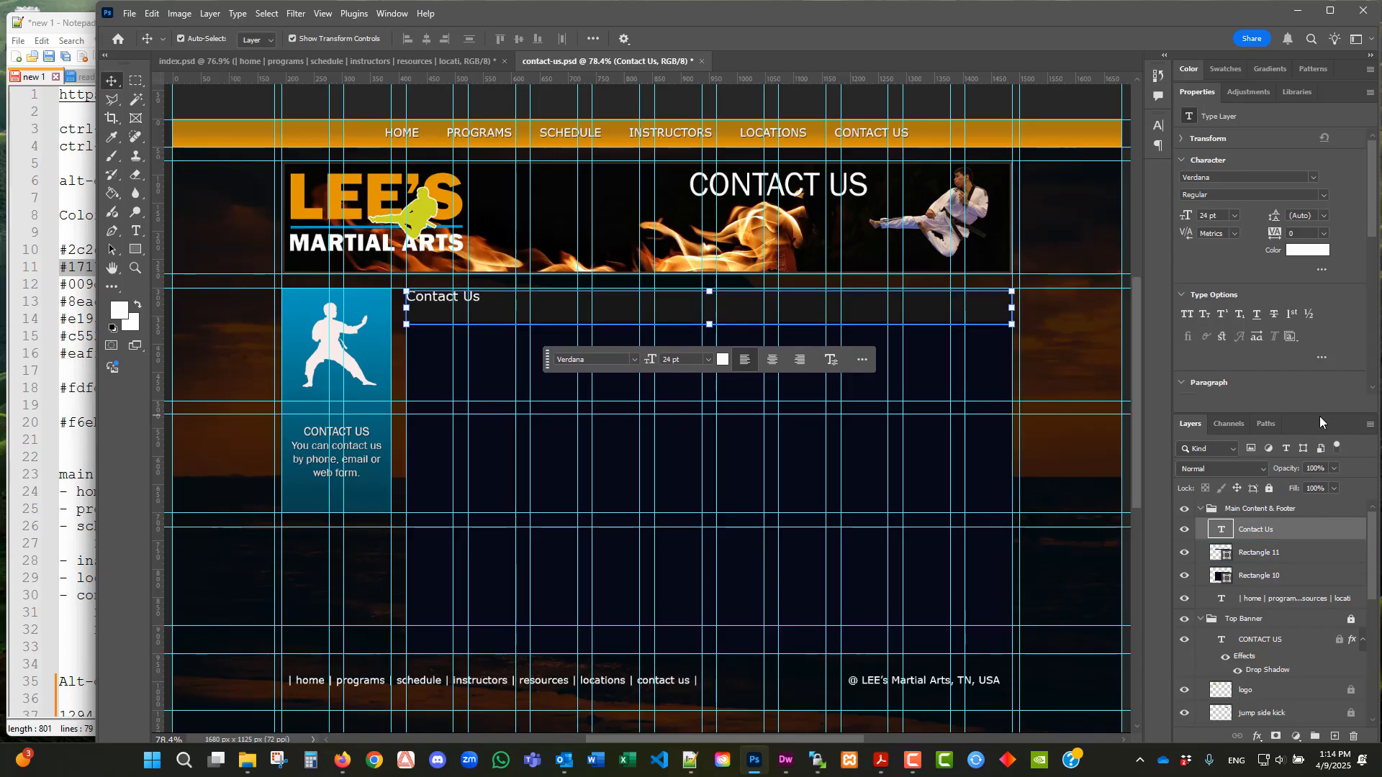
key(Down)
key(Down)
key(Down)
key(Down)
key(Down)
key(Down)
key(Down)
key(Down)
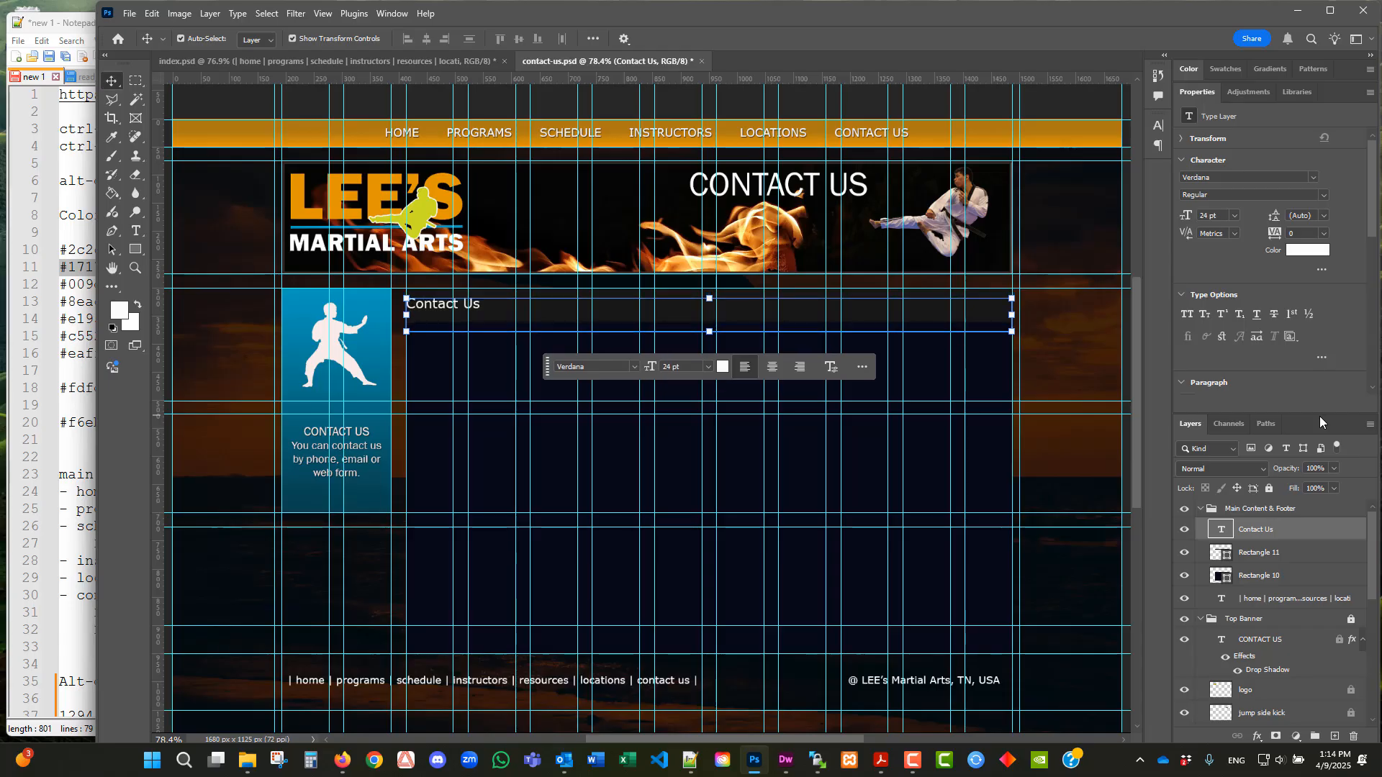
key(Down)
key(Right)
key(Right)
key(Right)
key(Right)
key(Right)
key(Right)
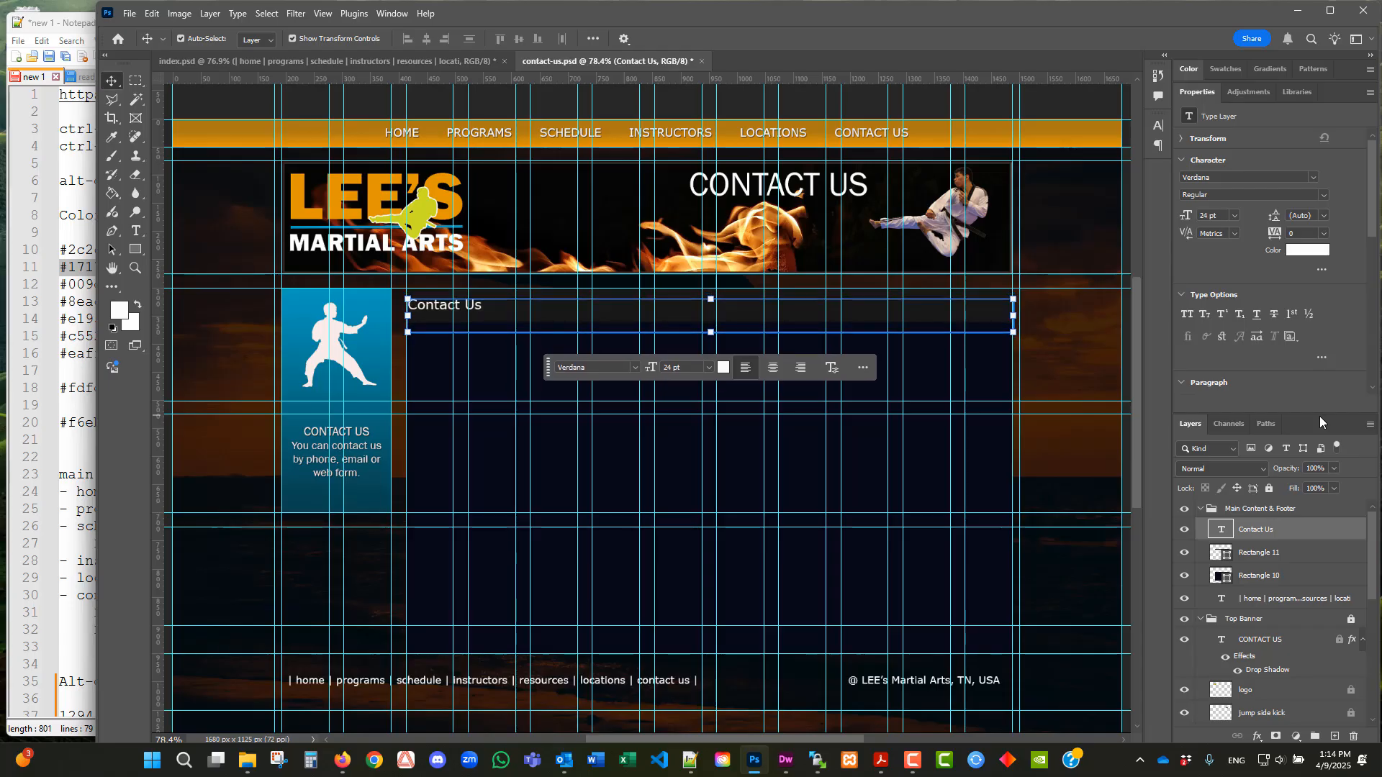
key(Right)
key(Right)
key(Right)
key(Right)
key(Right)
key(Right)
key(Right)
key(Right)
key(Right)
key(Right)
key(Right)
key(Right)
key(Right)
key(Right)
key(Right)
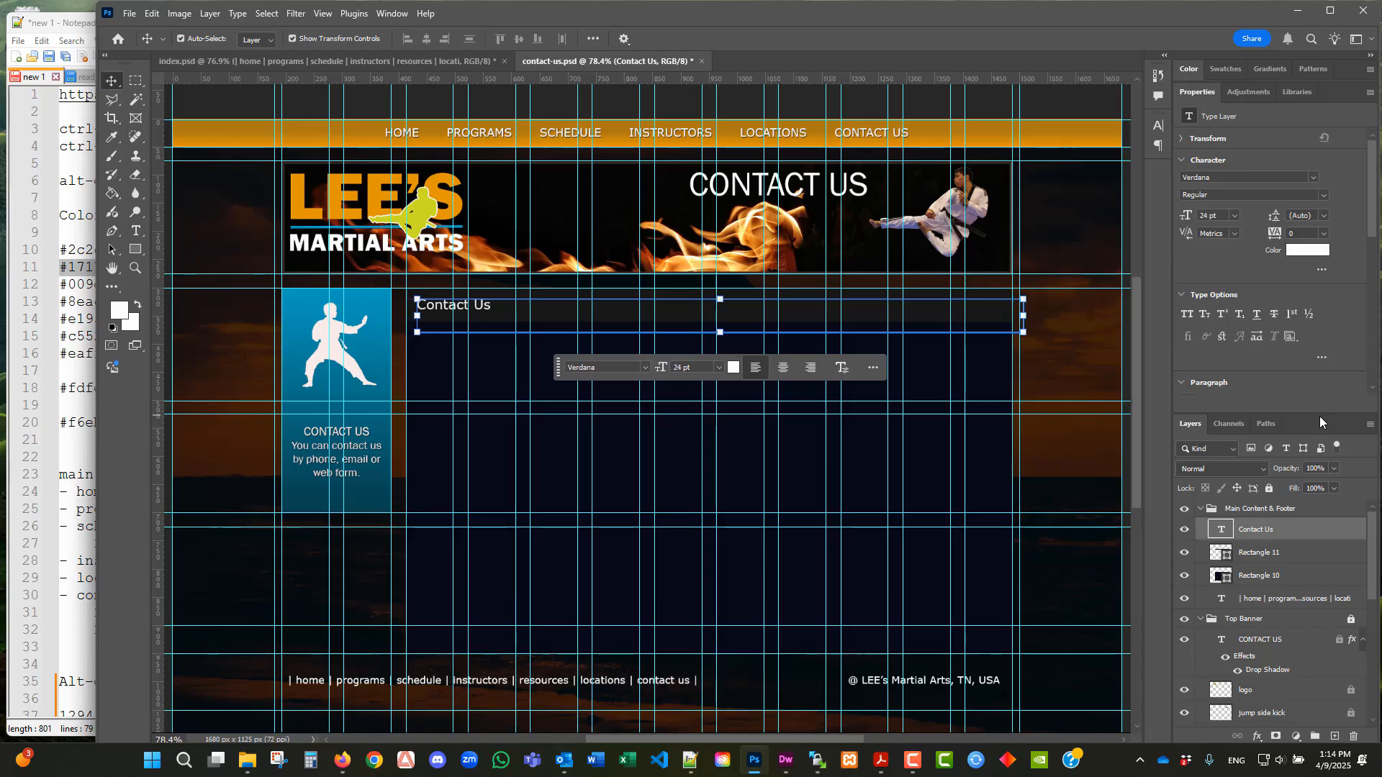
ctrl+click(1259, 575)
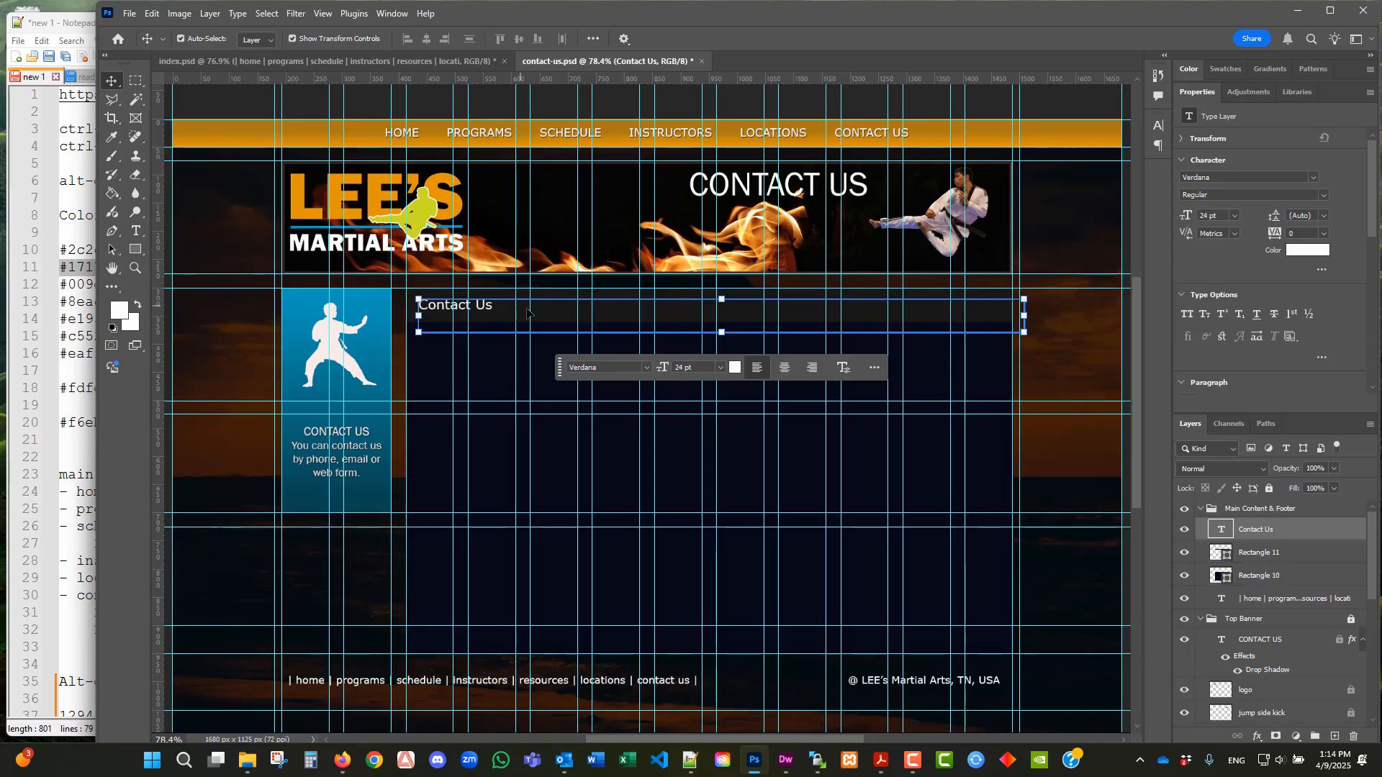
- Set the font size of the content panel's "Contact Us" heading to 28 pt
click(136, 230)
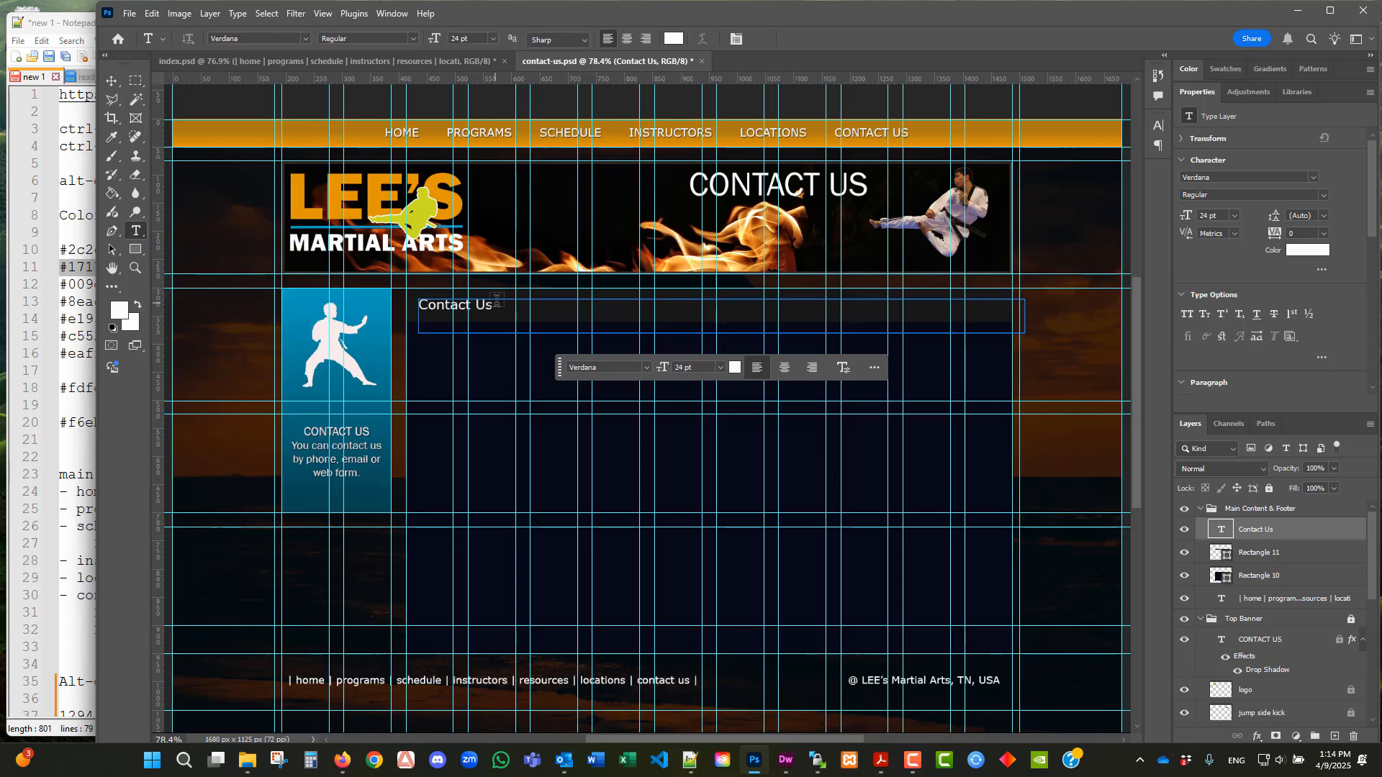
click(490, 305)
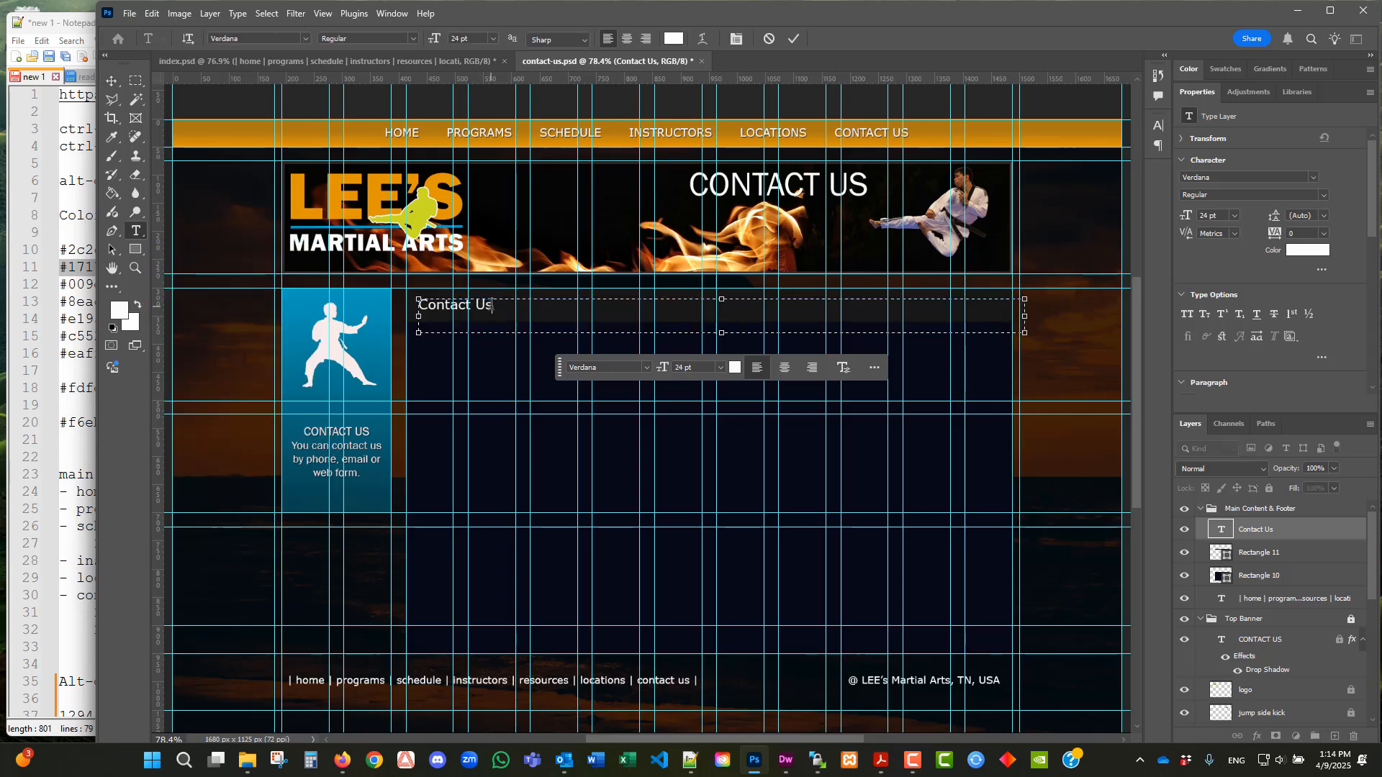
drag(490, 305, 417, 305)
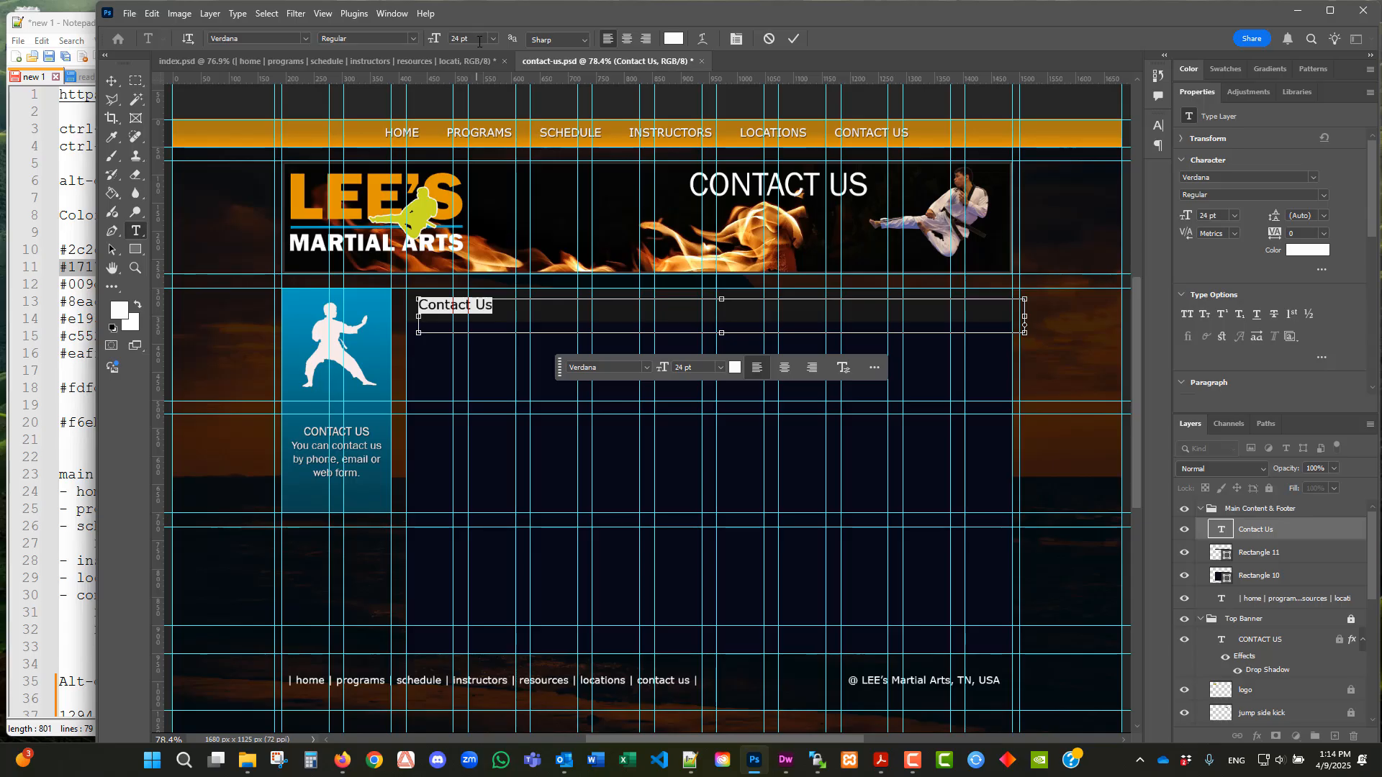
click(494, 38)
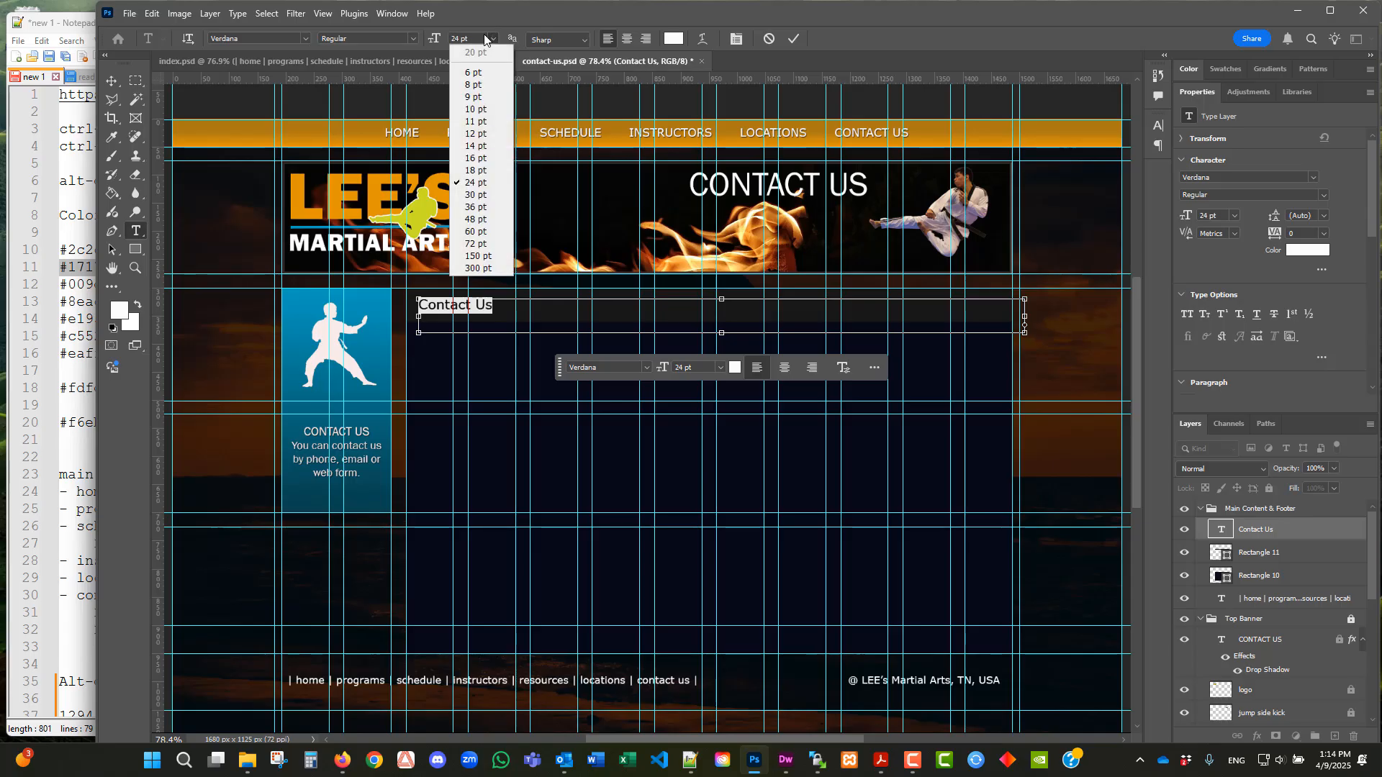
click(485, 40)
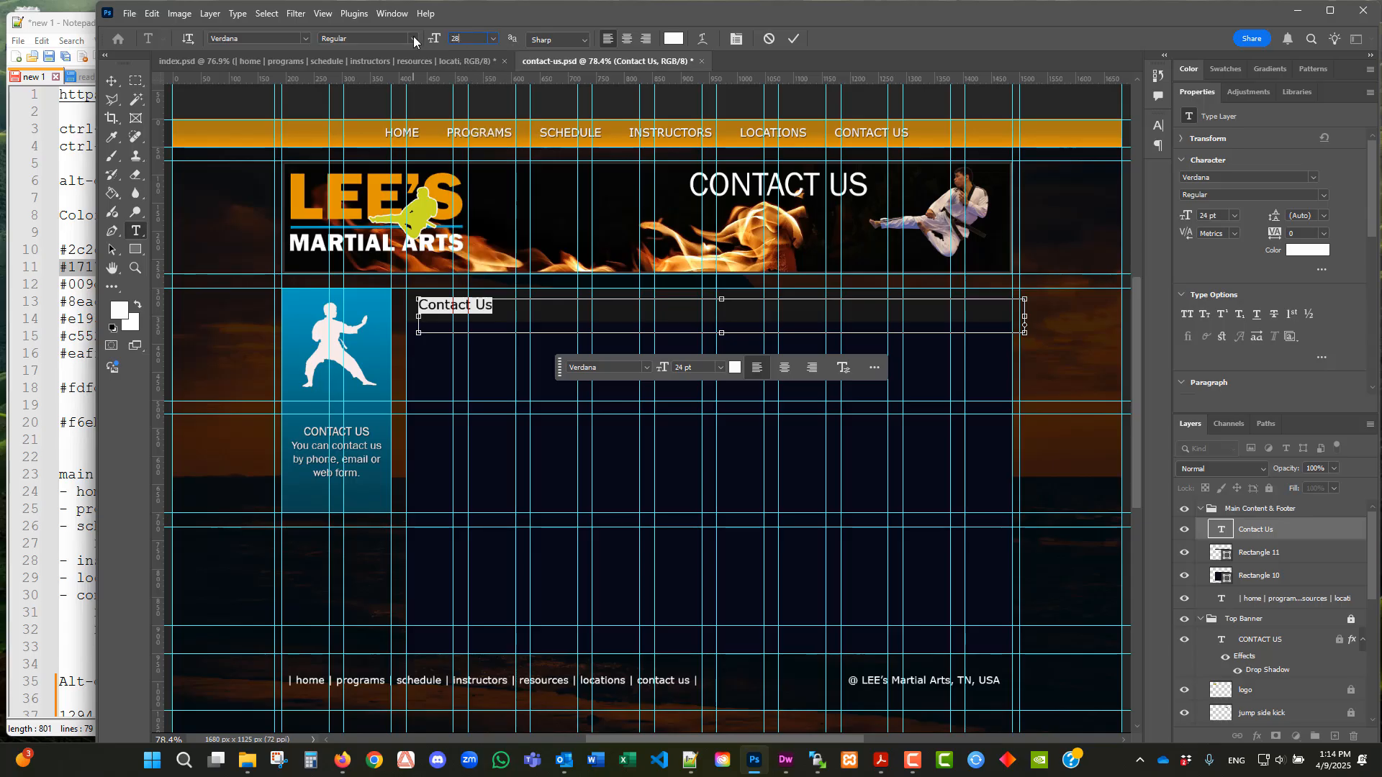
key(Return)
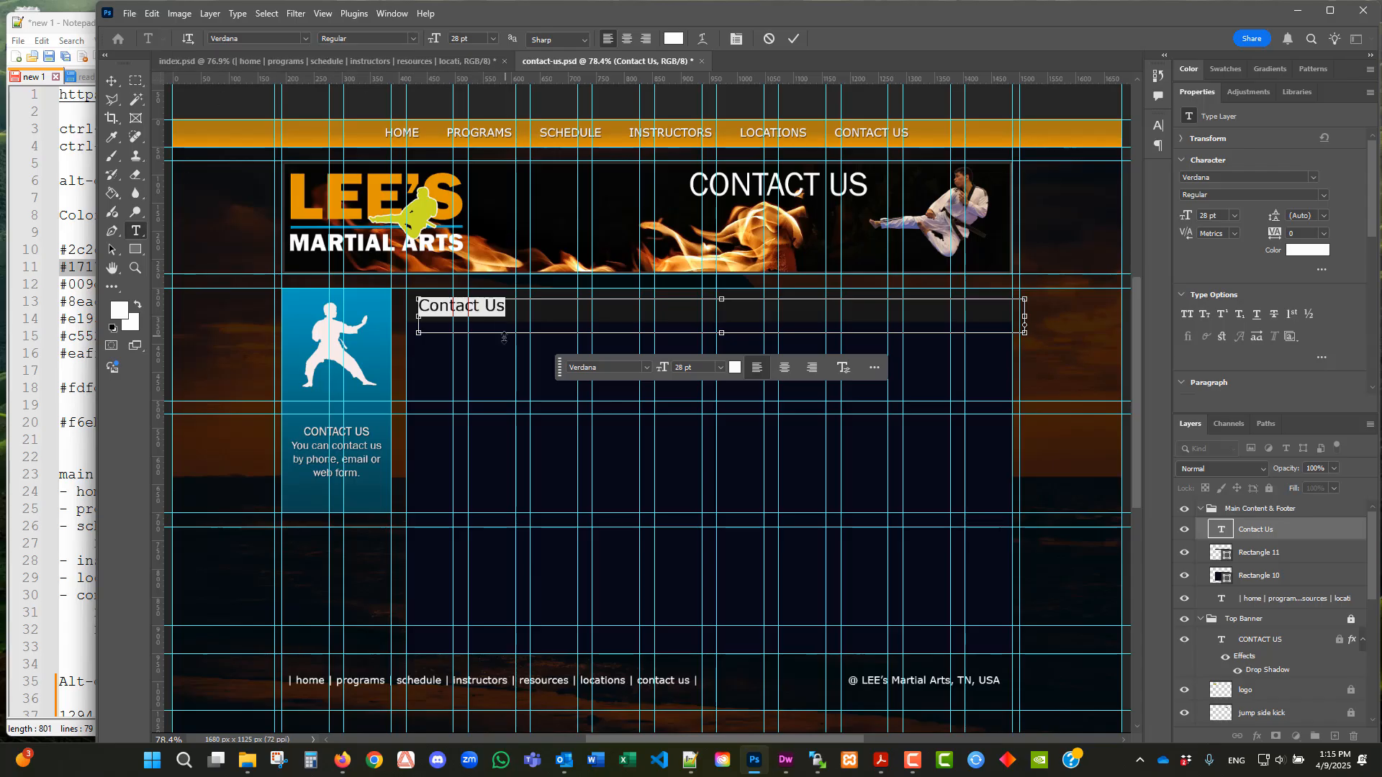
- Start a second line reading "Thank" in the content panel's "Contact Us" heading text box and finish editing it
click(504, 338)
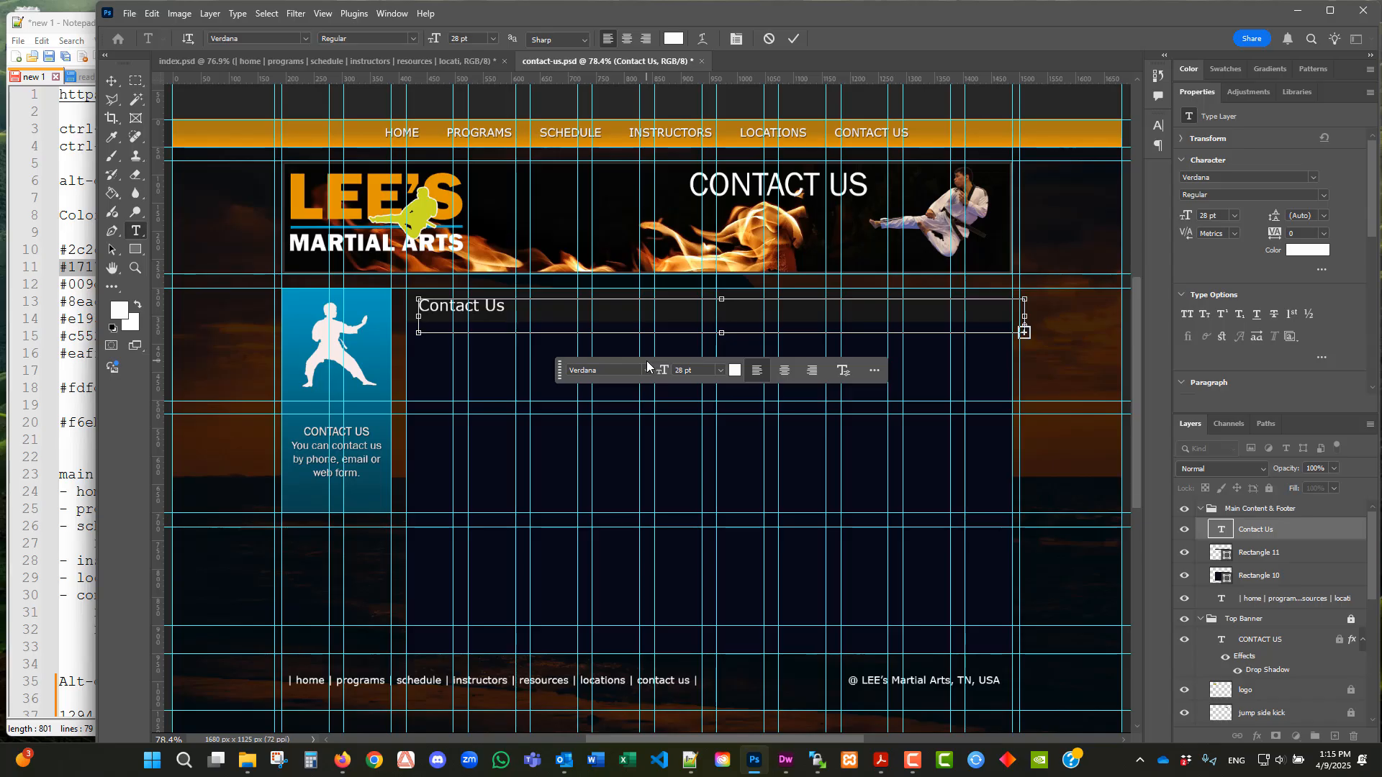
click(722, 341)
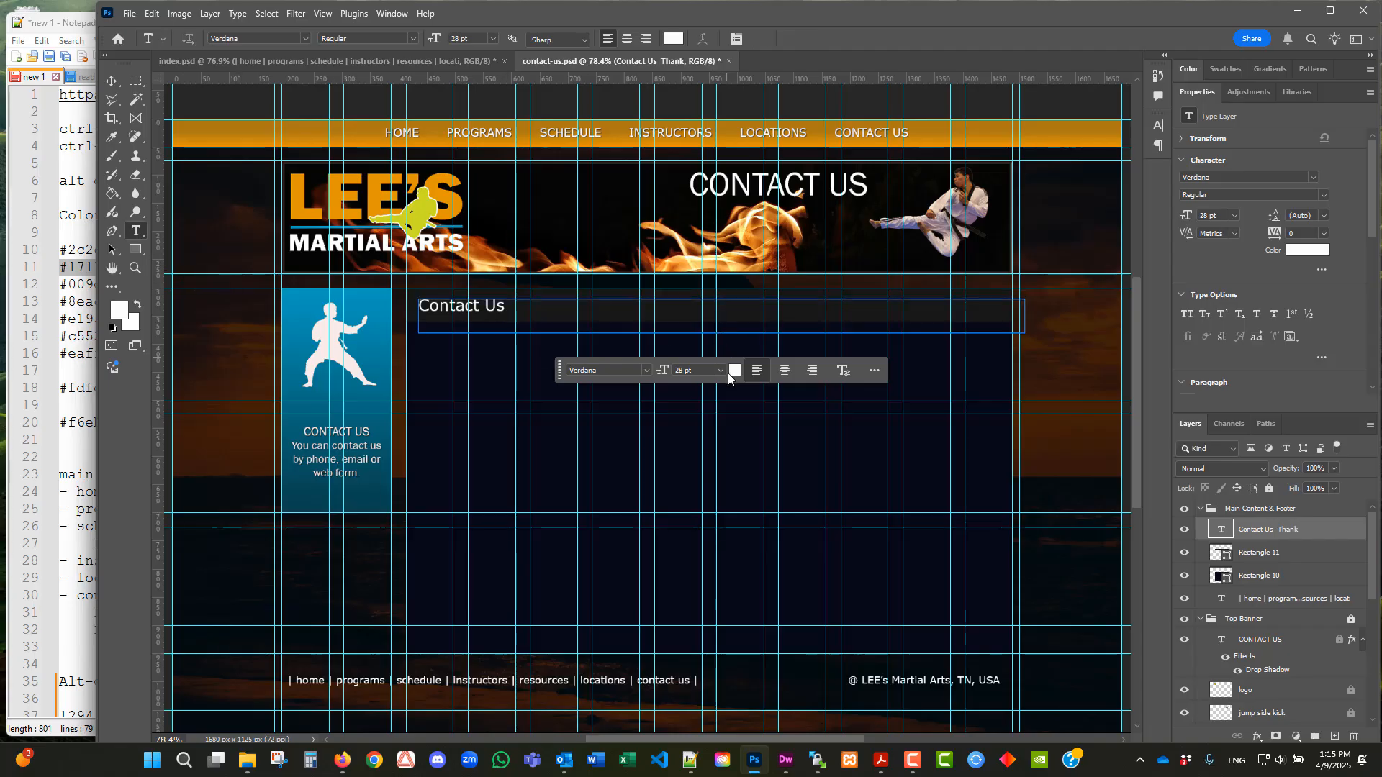
click(717, 323)
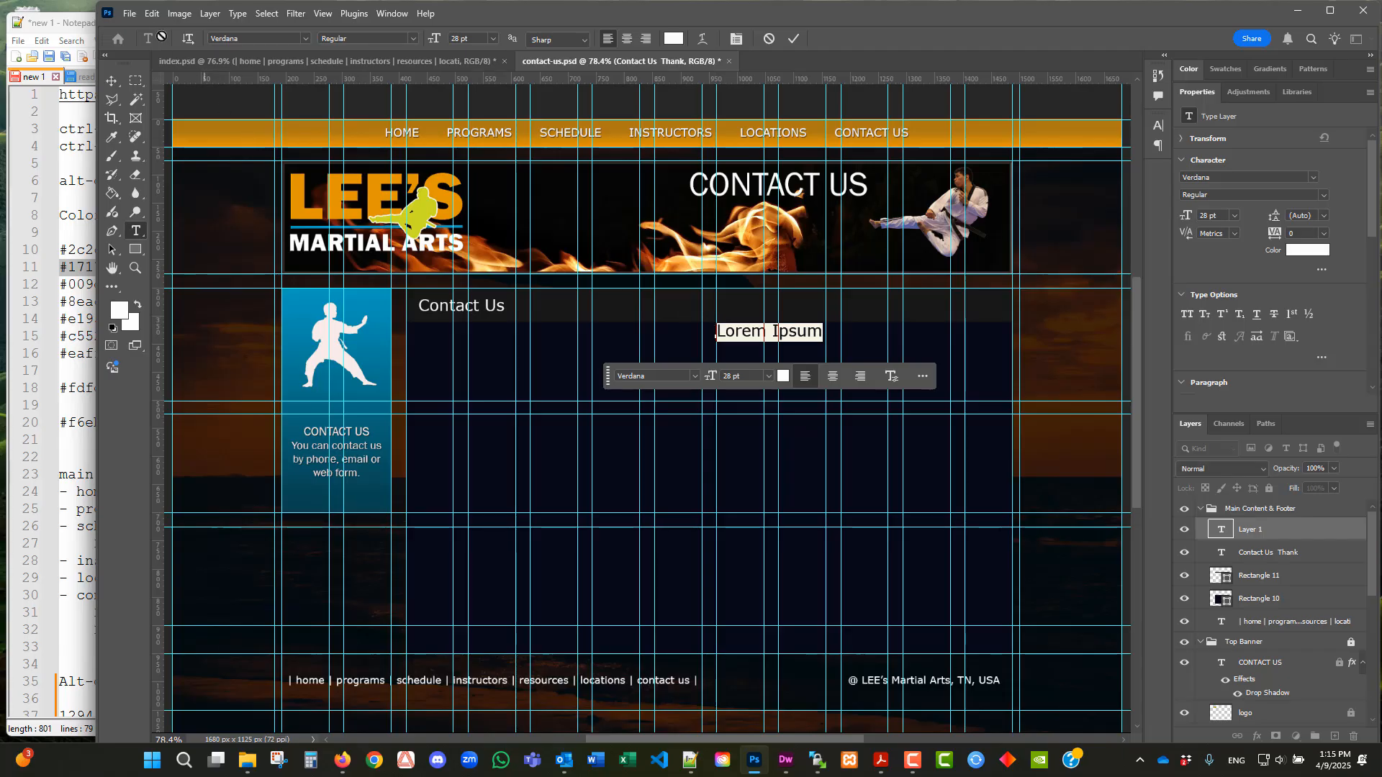
click(153, 14)
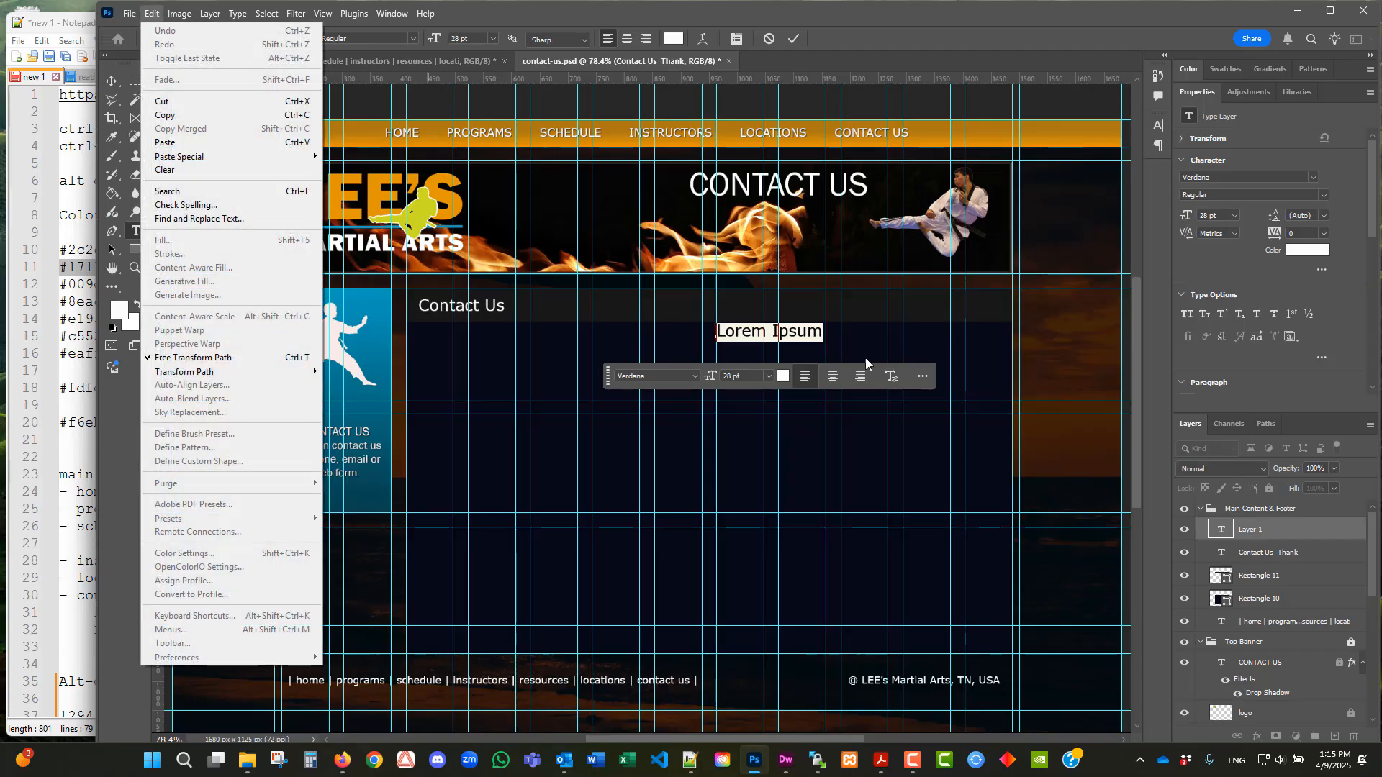
key(Escape)
key(Escape)
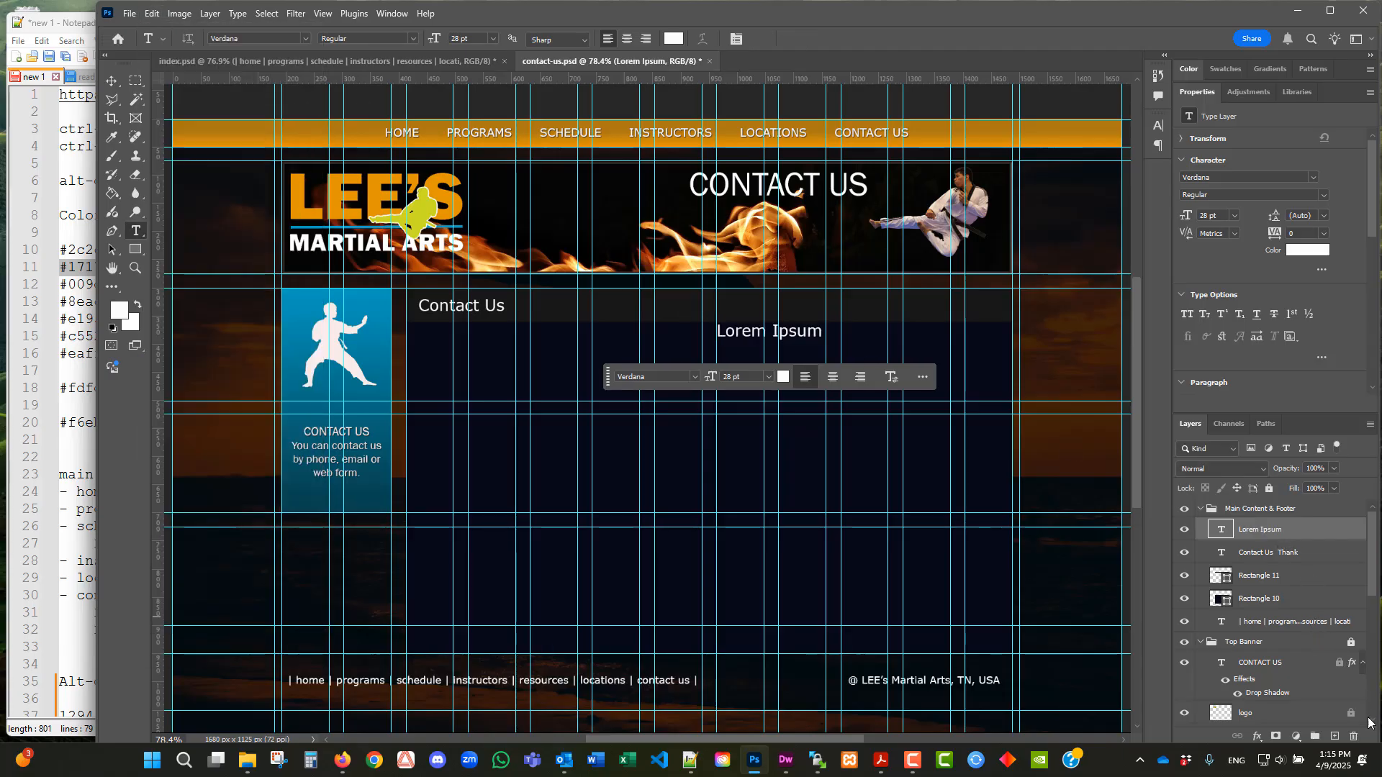
click(1353, 736)
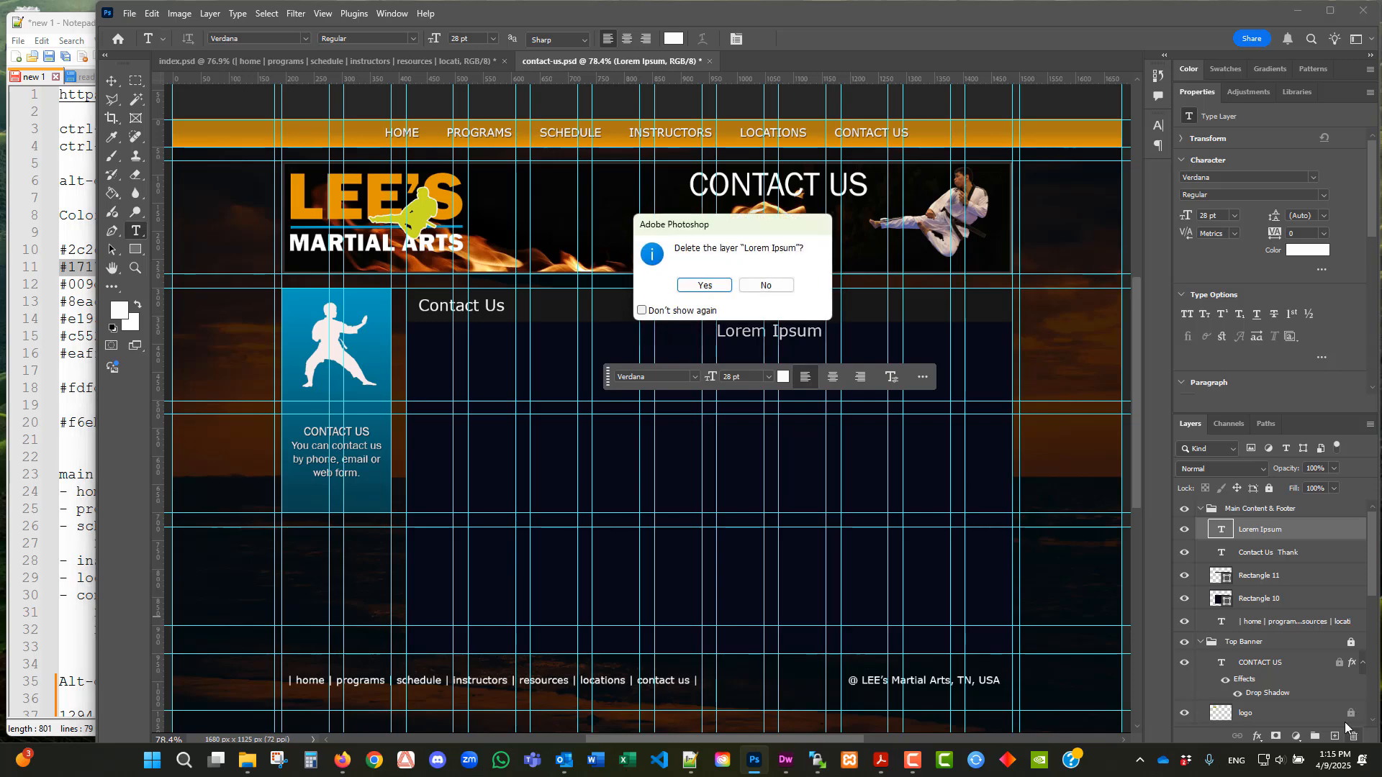
click(696, 287)
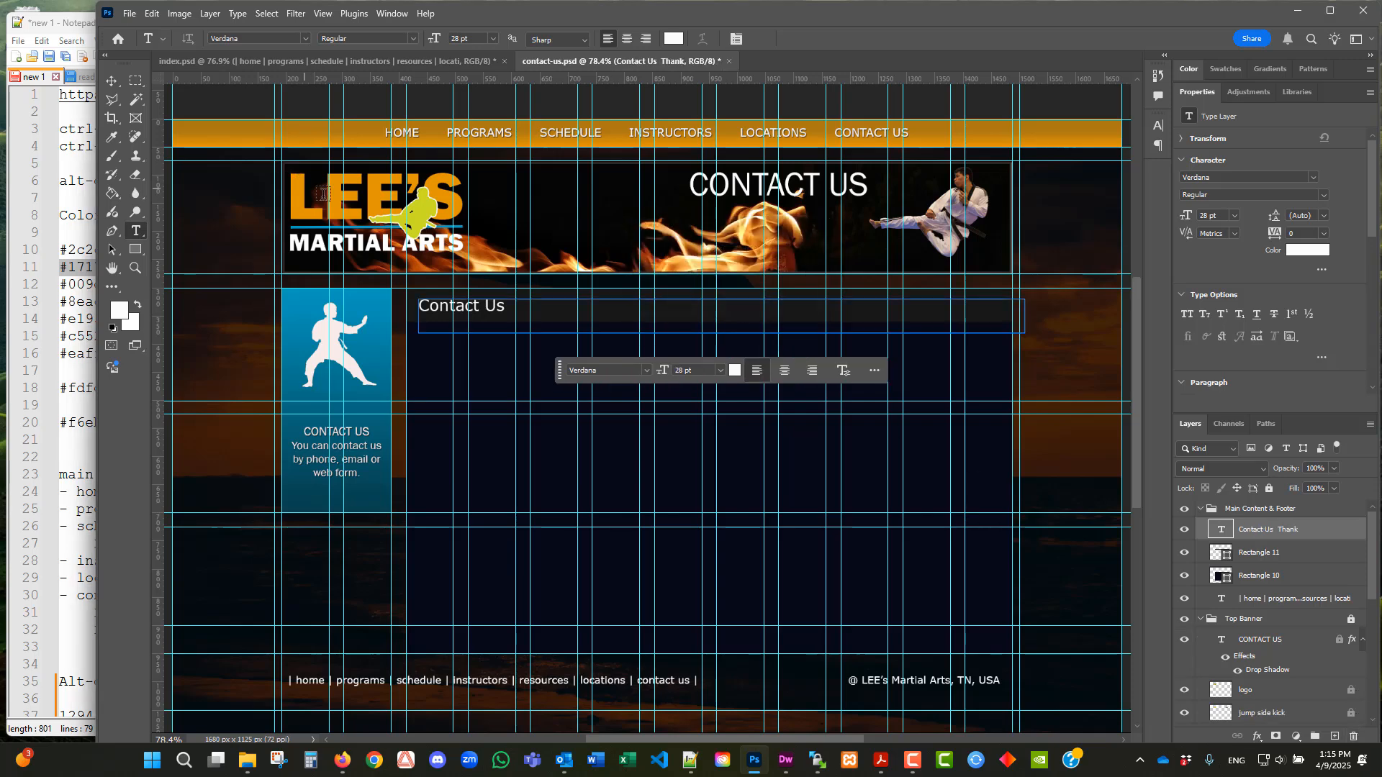
- Hide the guides and deselect all layers
click(323, 13)
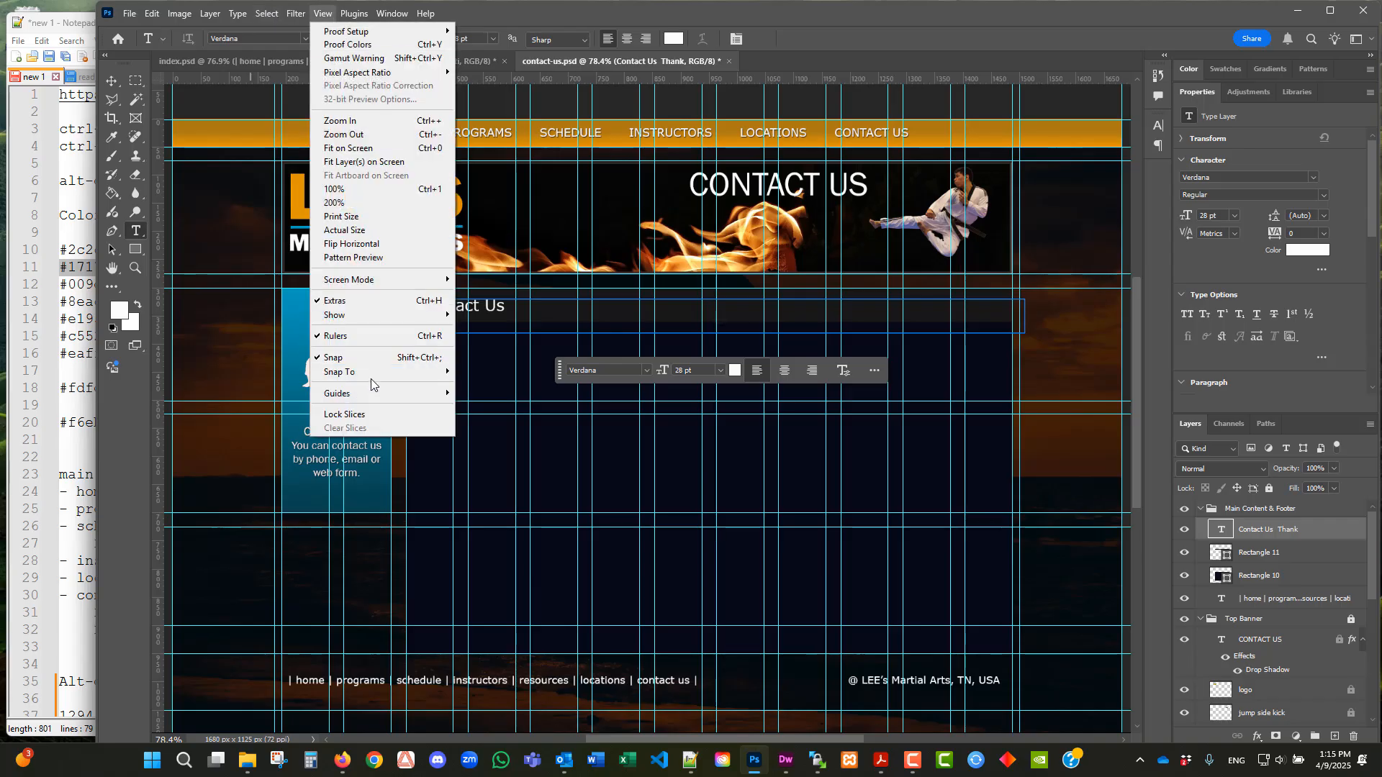
mouse_move(338, 315)
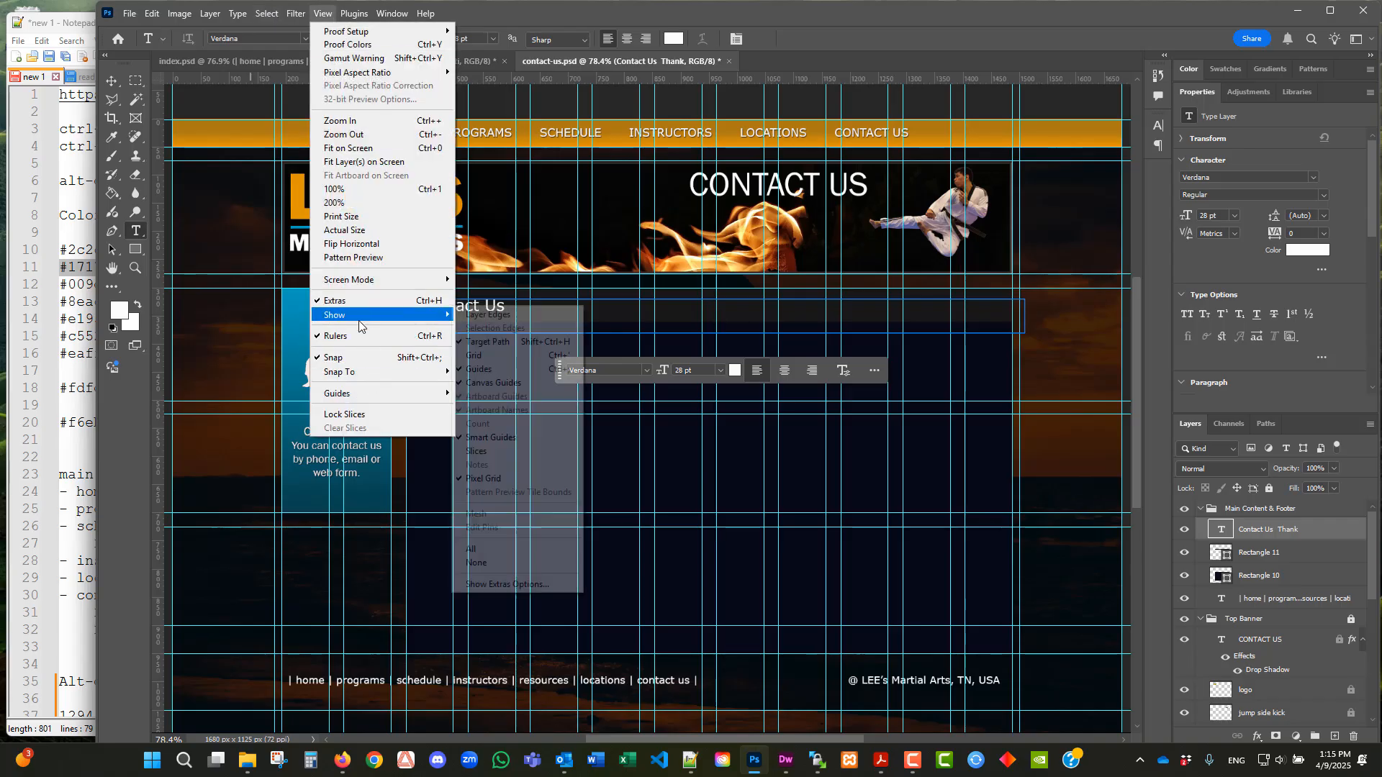
click(522, 368)
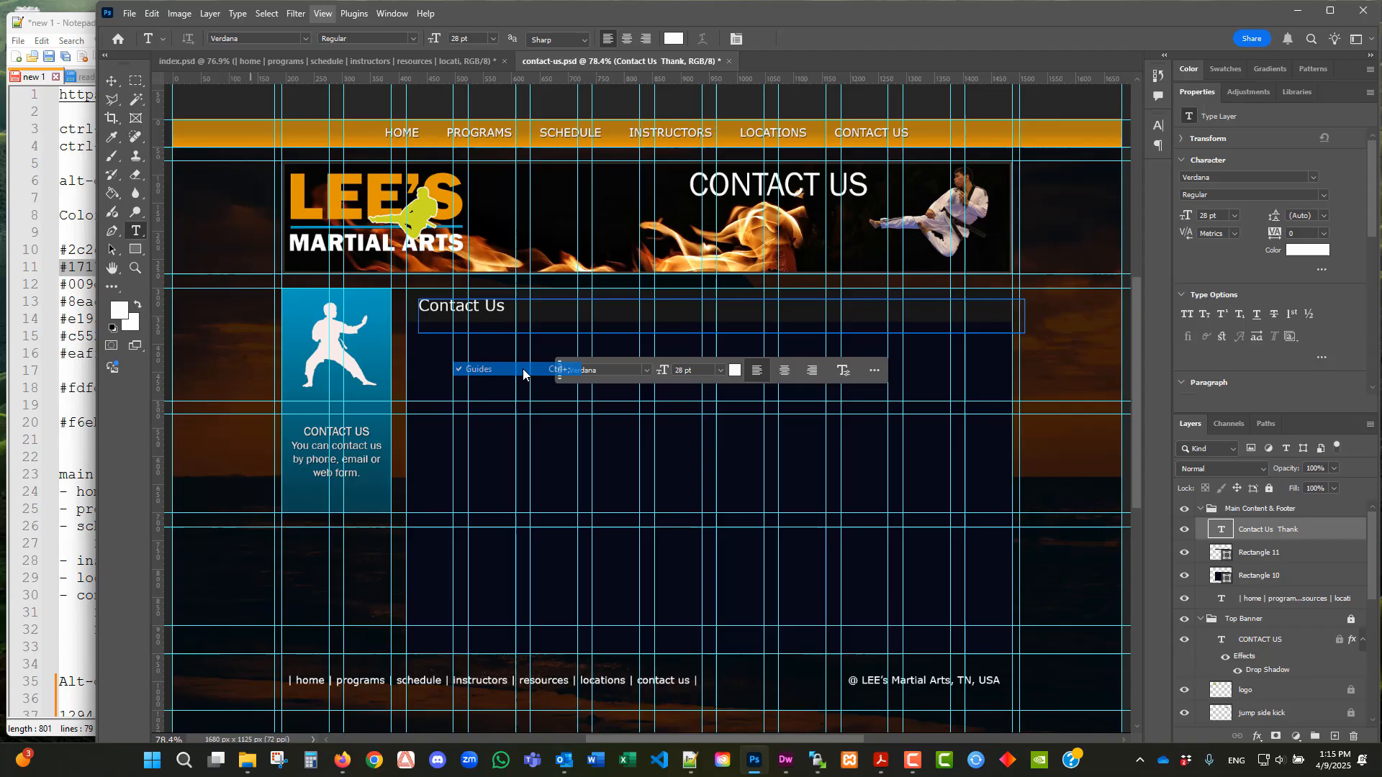
click(113, 82)
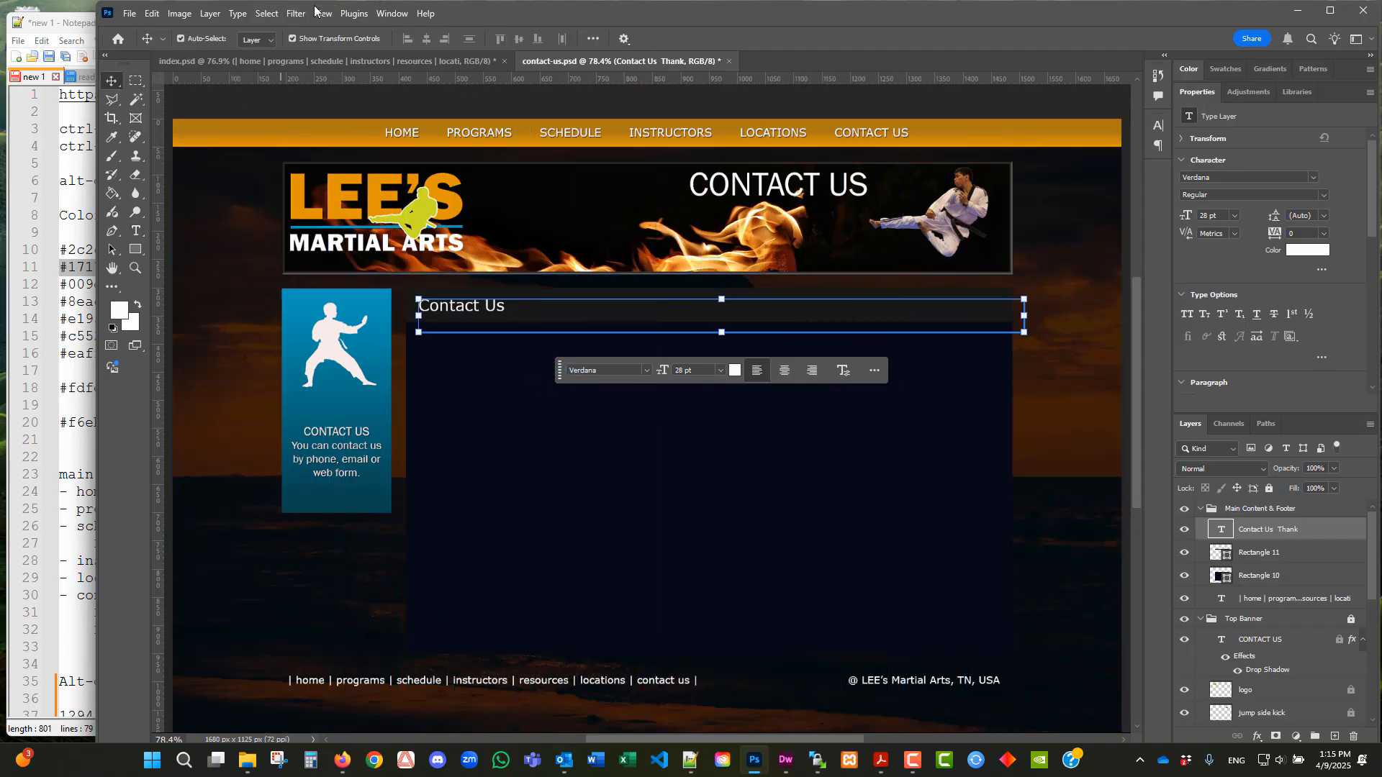
click(266, 13)
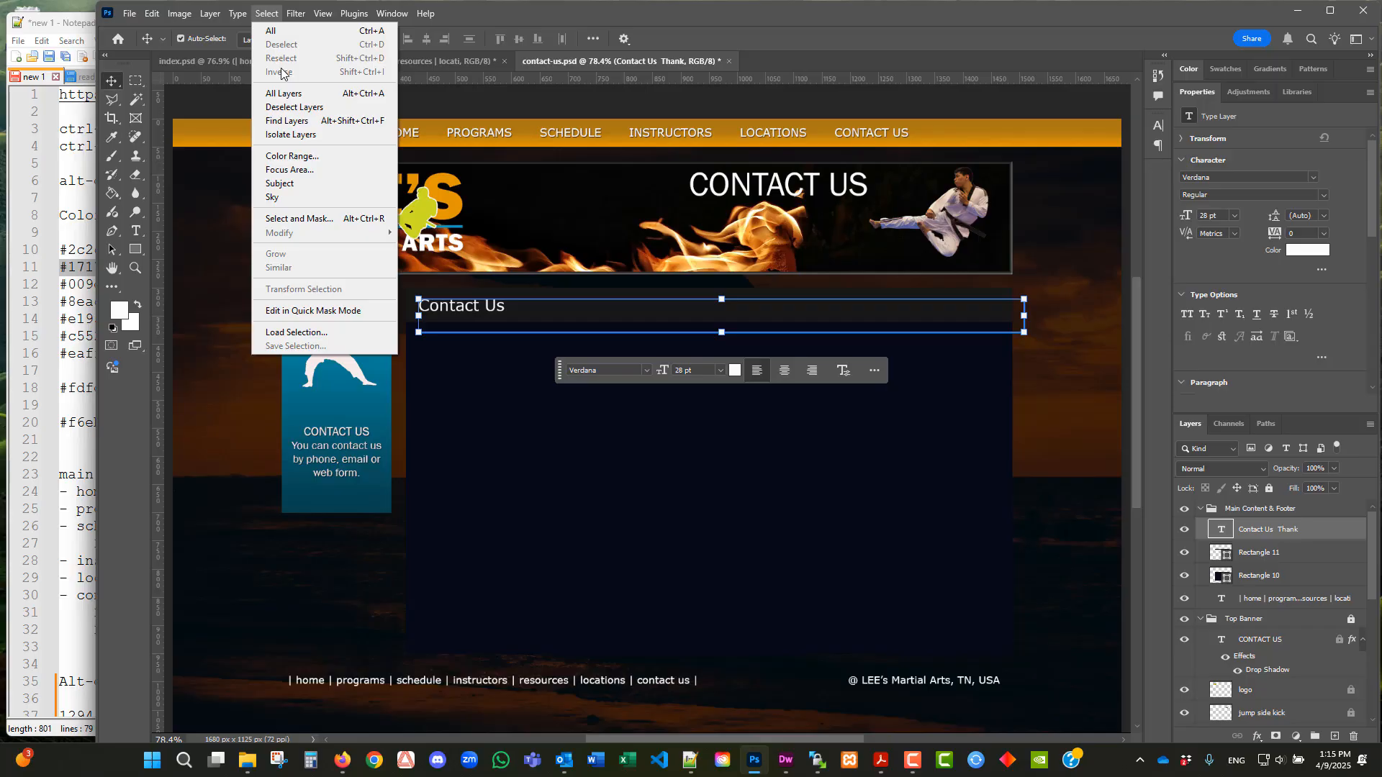
click(290, 109)
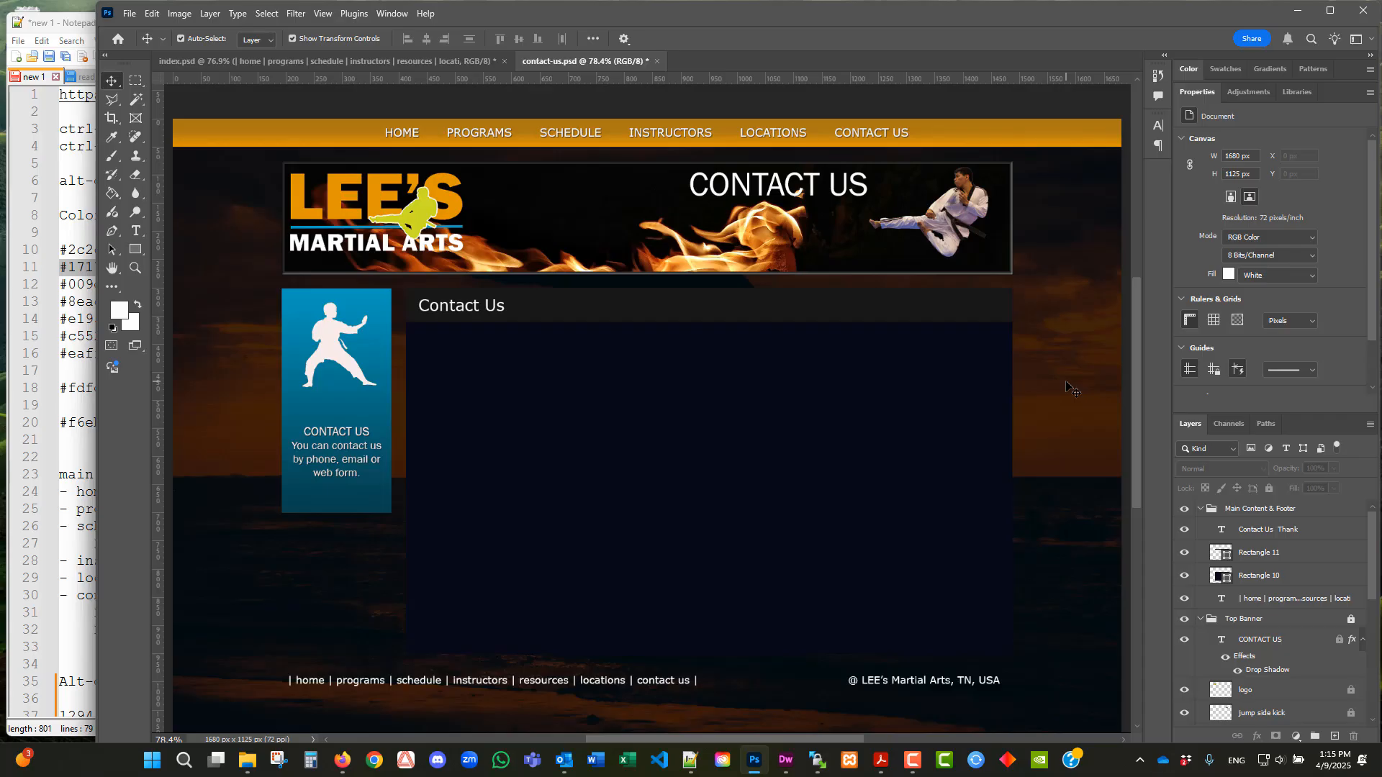
- Set the fill colour of the header strip behind the "Contact Us" heading to pure black
click(1267, 553)
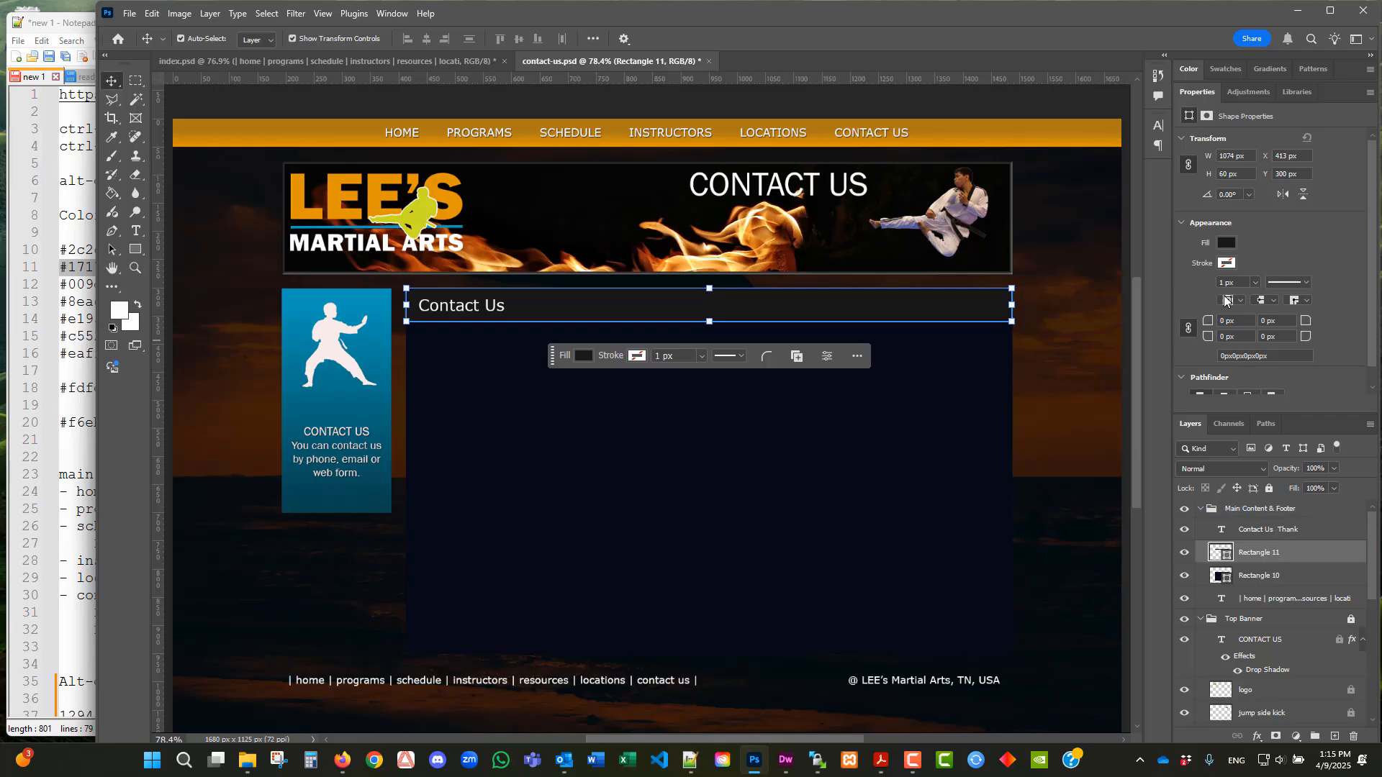
click(1230, 243)
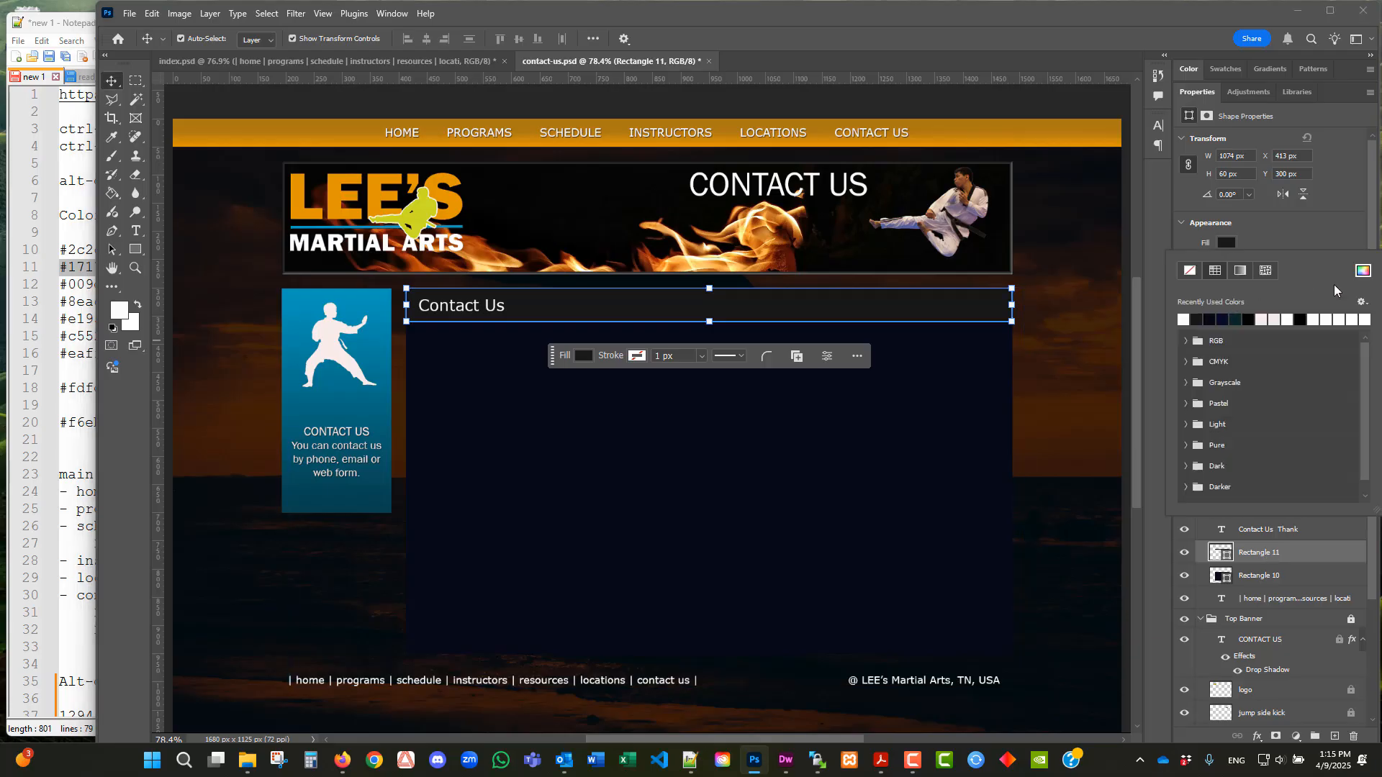
click(1364, 271)
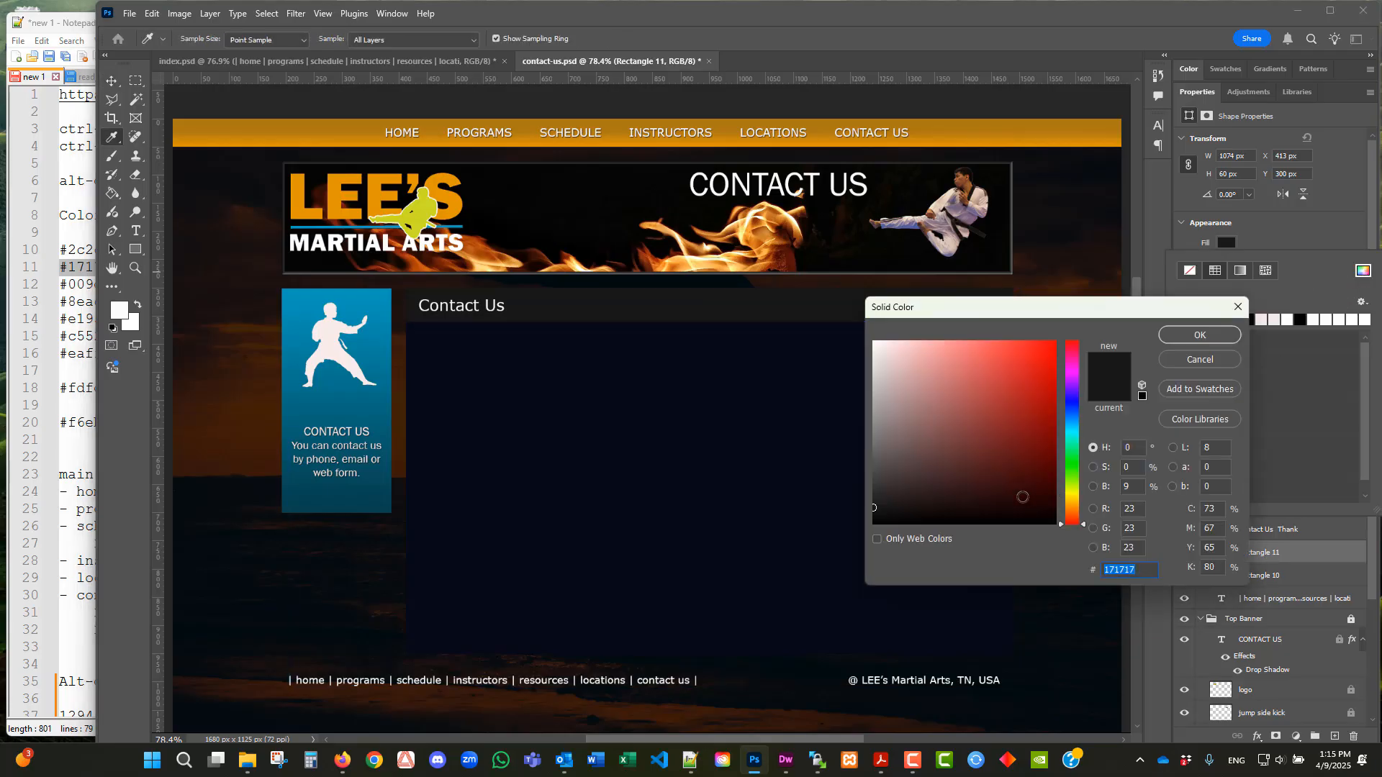
click(874, 523)
click(1179, 337)
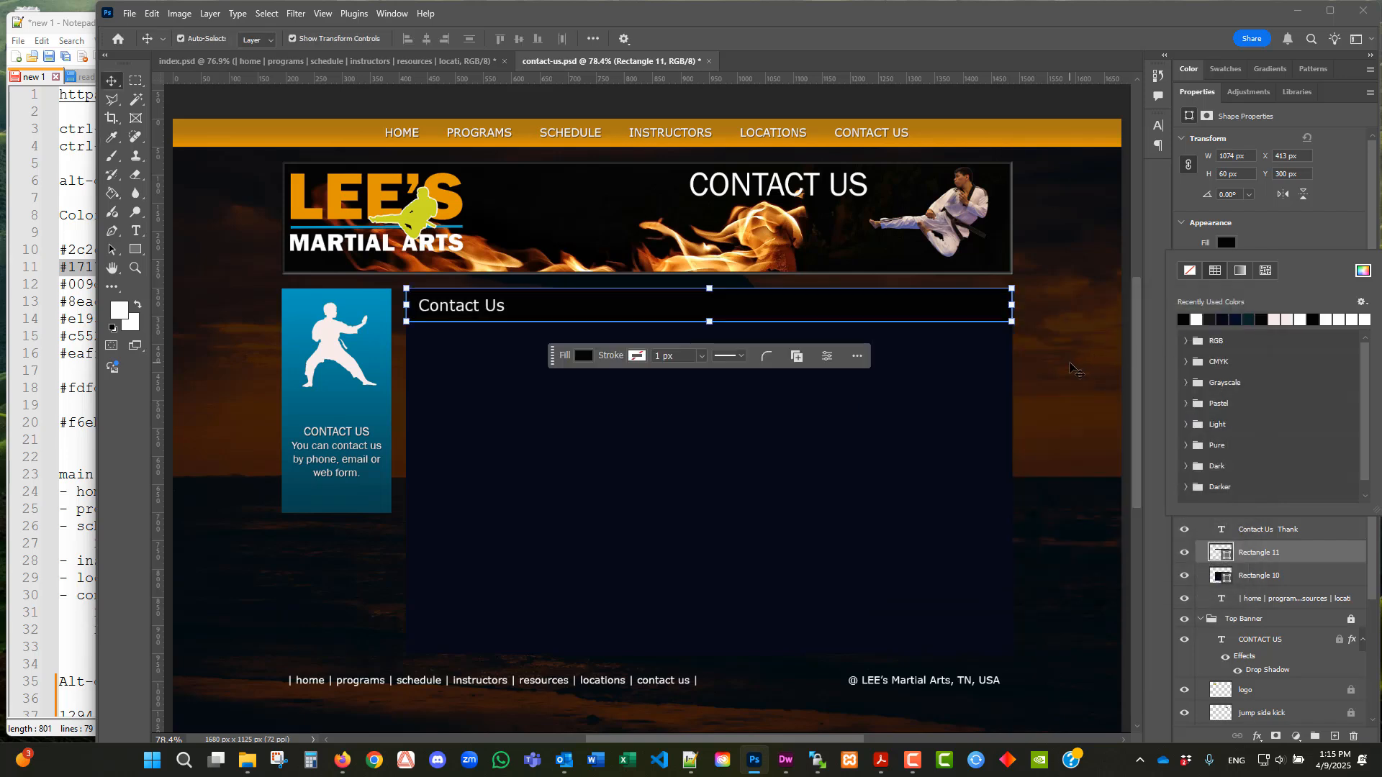
click(1069, 363)
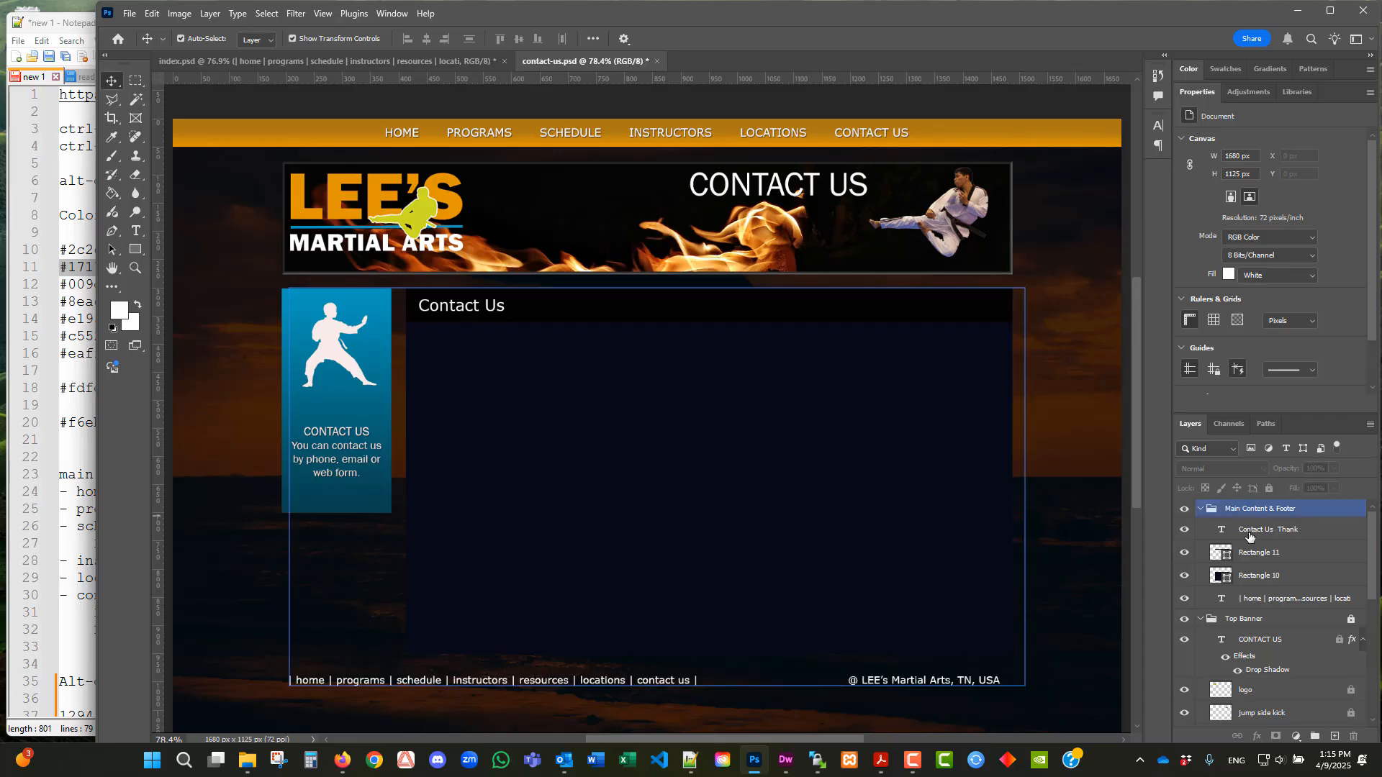
- Change the main content panel's fill to a slightly lighter dark navy blue
click(1271, 579)
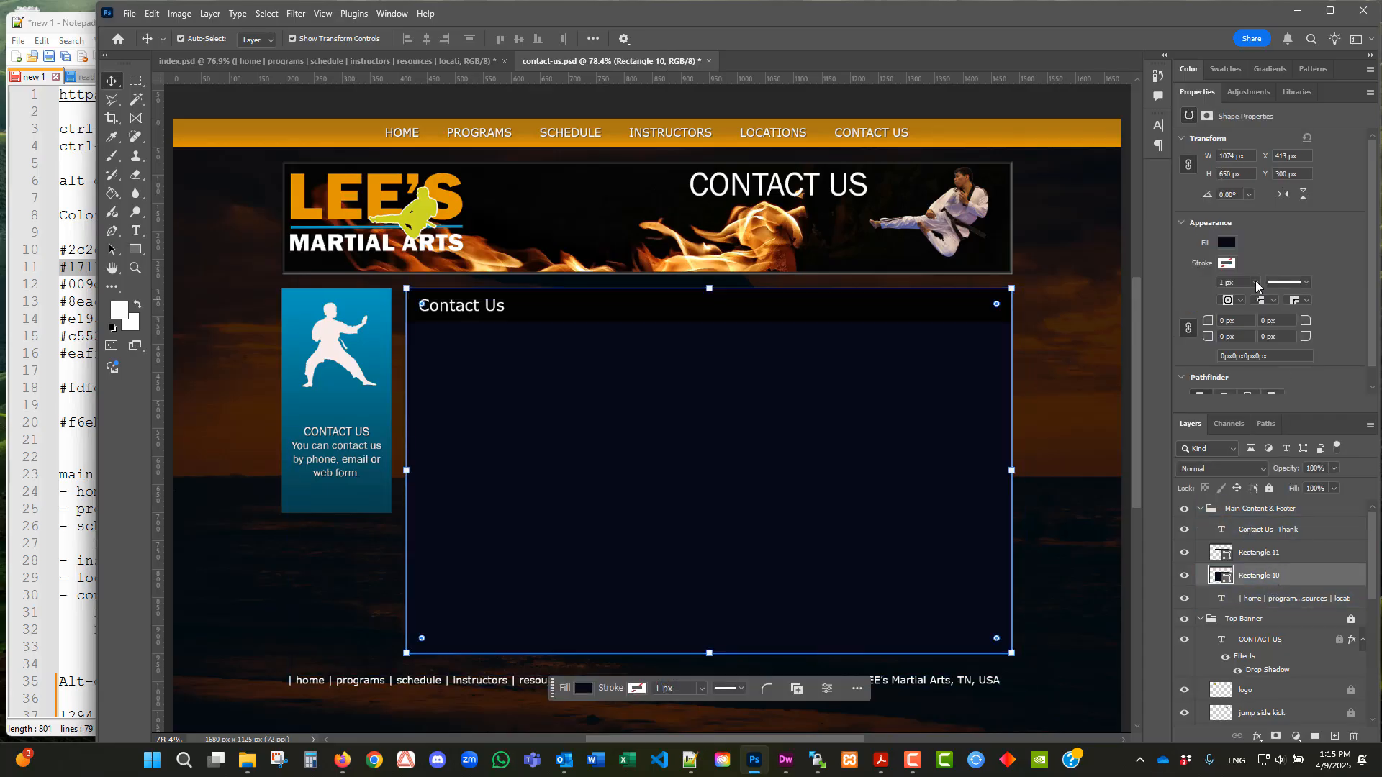
click(1231, 242)
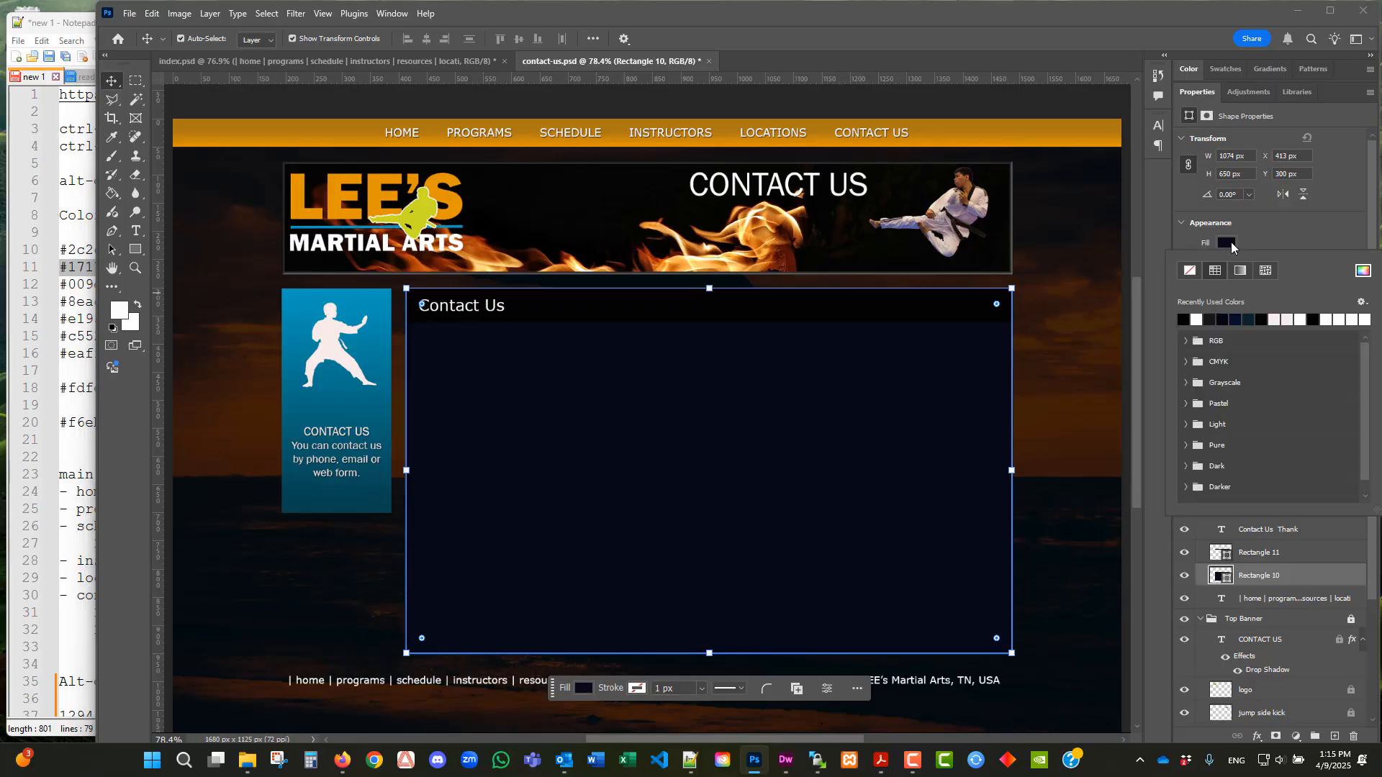
click(1364, 270)
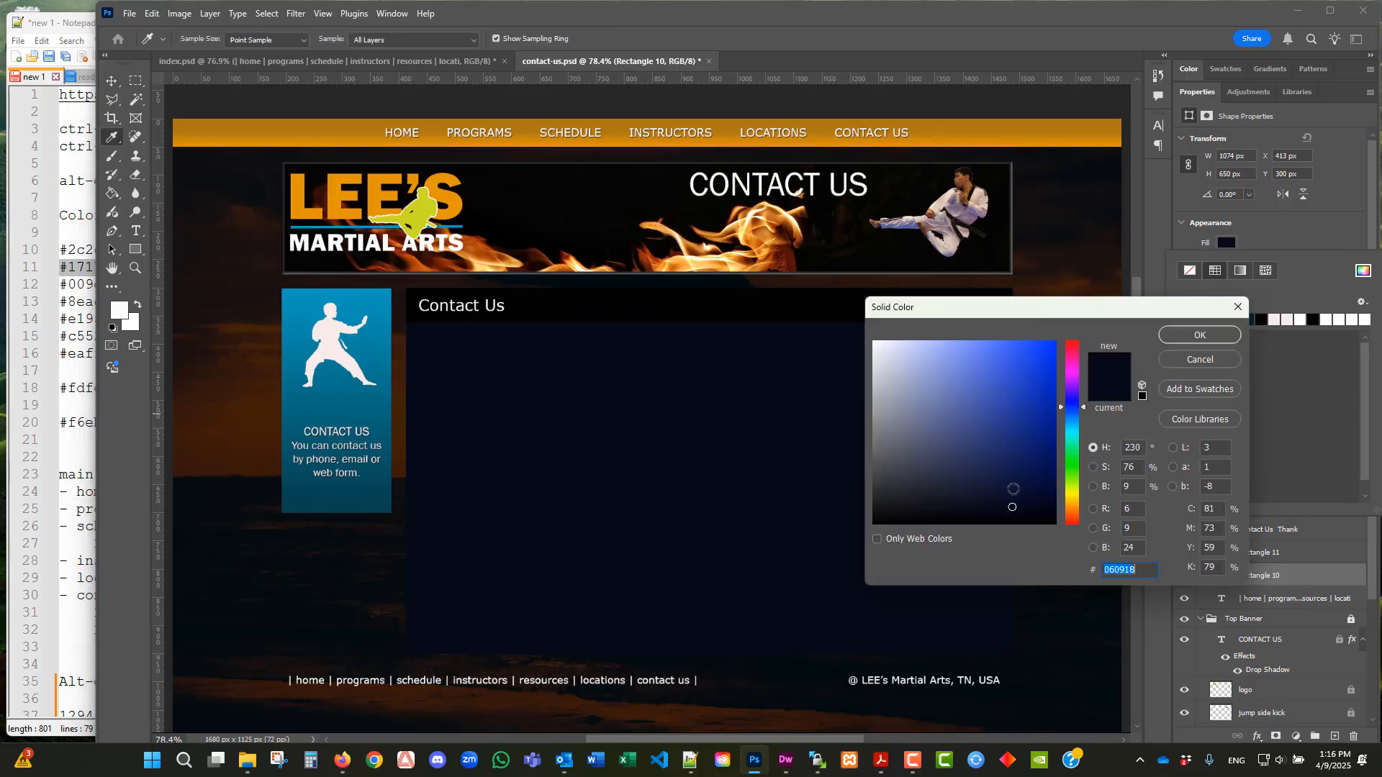
click(1013, 492)
click(1176, 337)
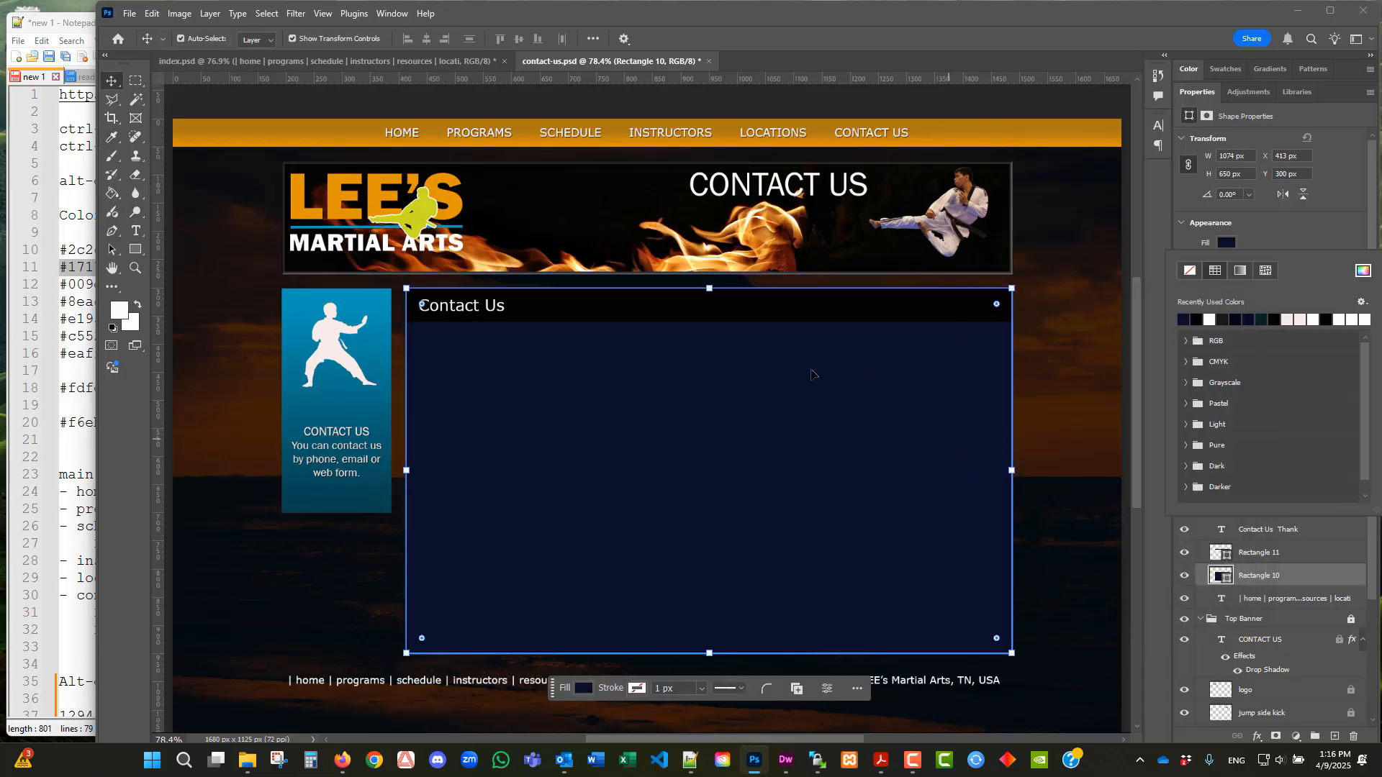
- Try a 16 pt font size on the content panel's "Contact Us" text layer and undo it
click(1267, 530)
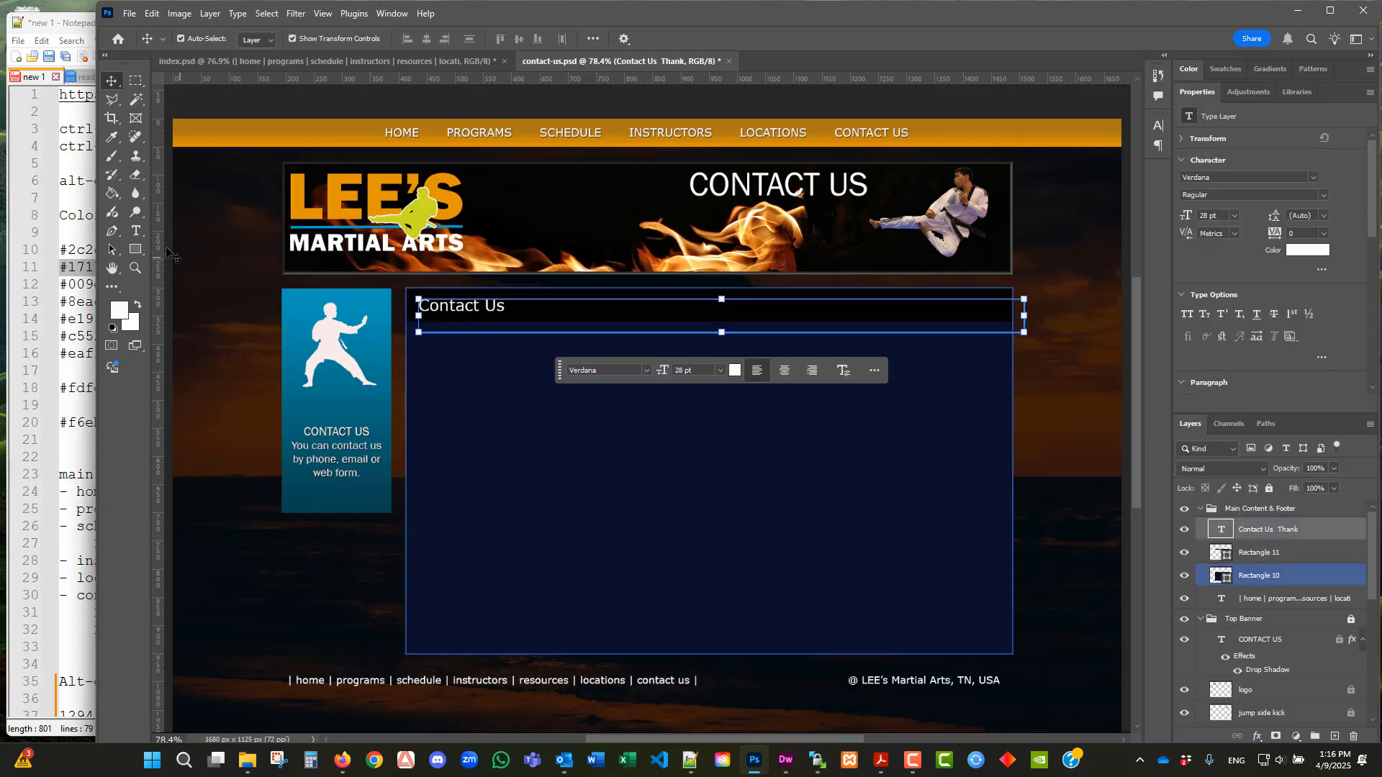
click(135, 230)
click(180, 232)
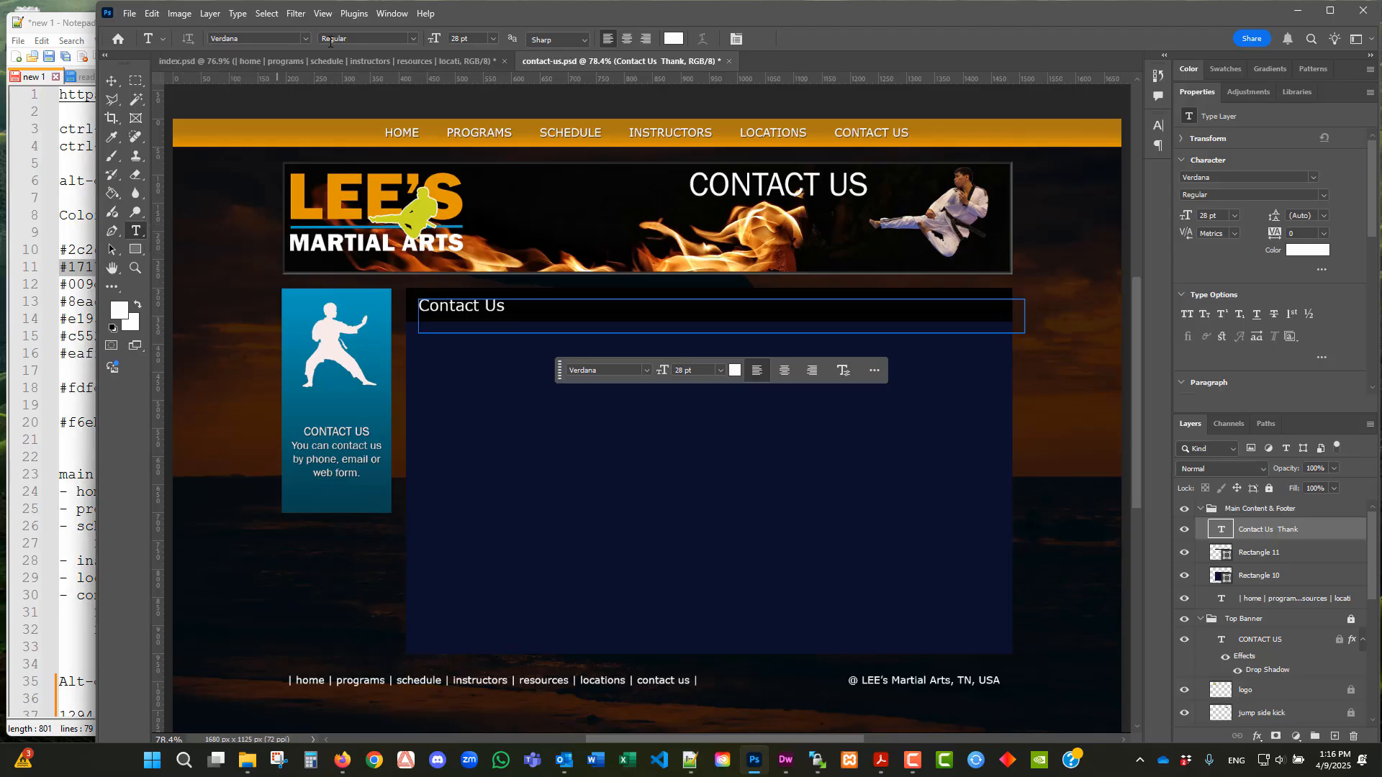
click(441, 41)
text(16)
key(Return)
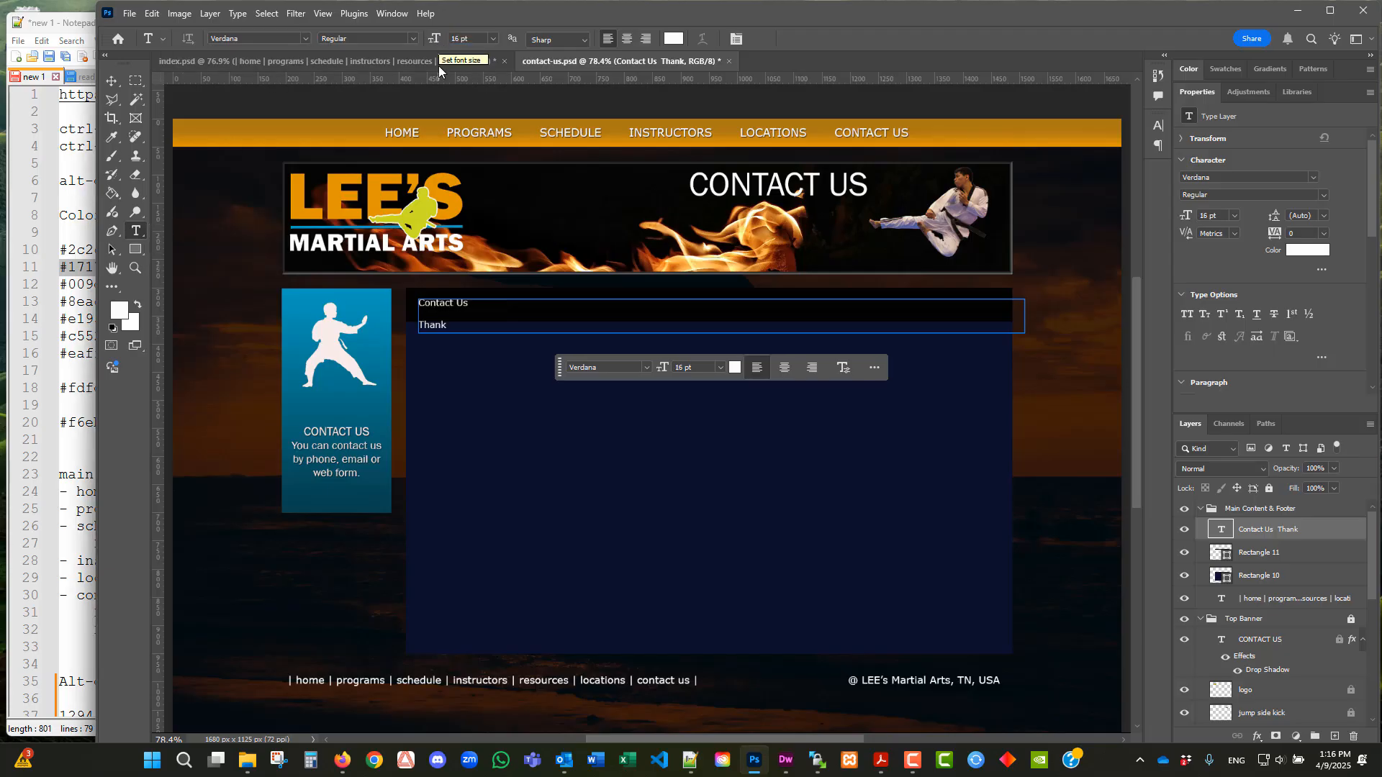
click(151, 13)
click(167, 29)
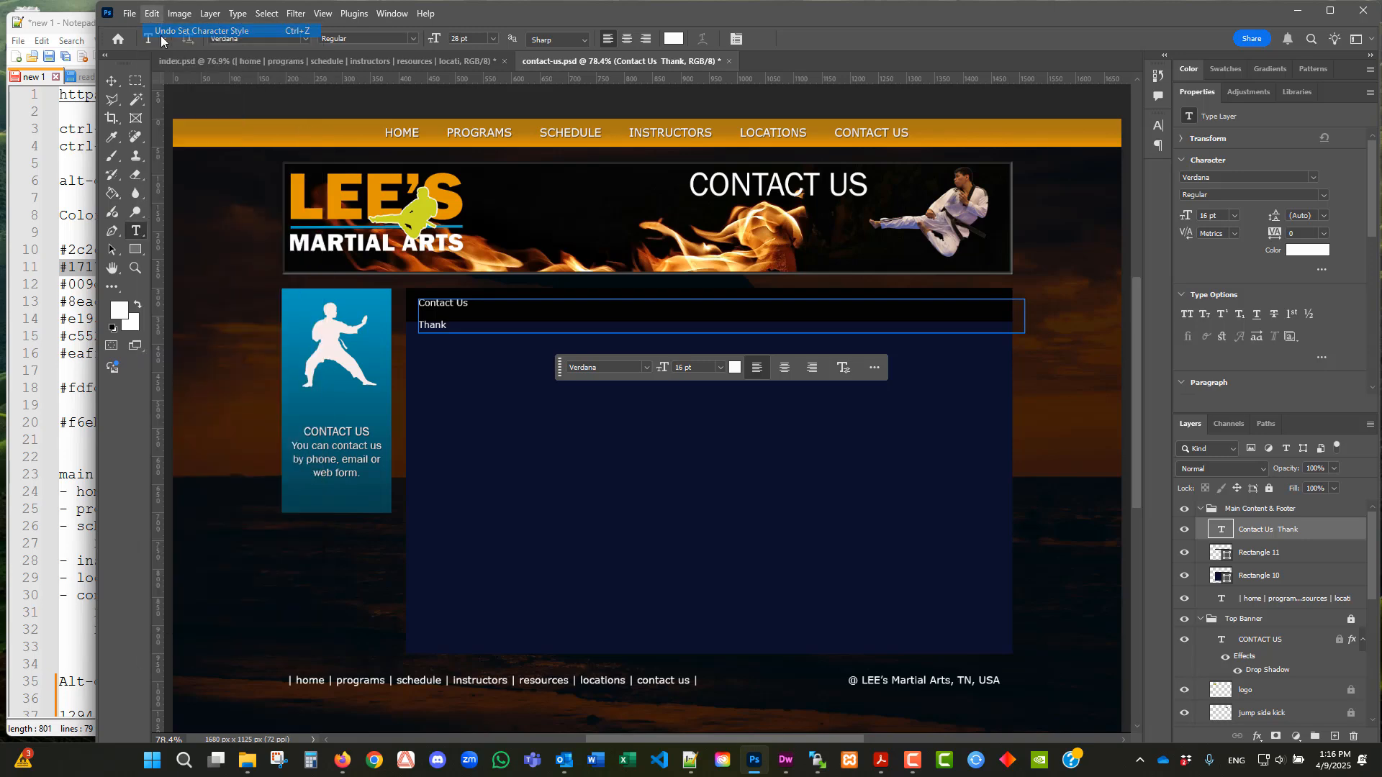
- Add a new text layer below the heading strip reading "Thank you for your interest in Lee's Martial Arts Academy."
click(1260, 510)
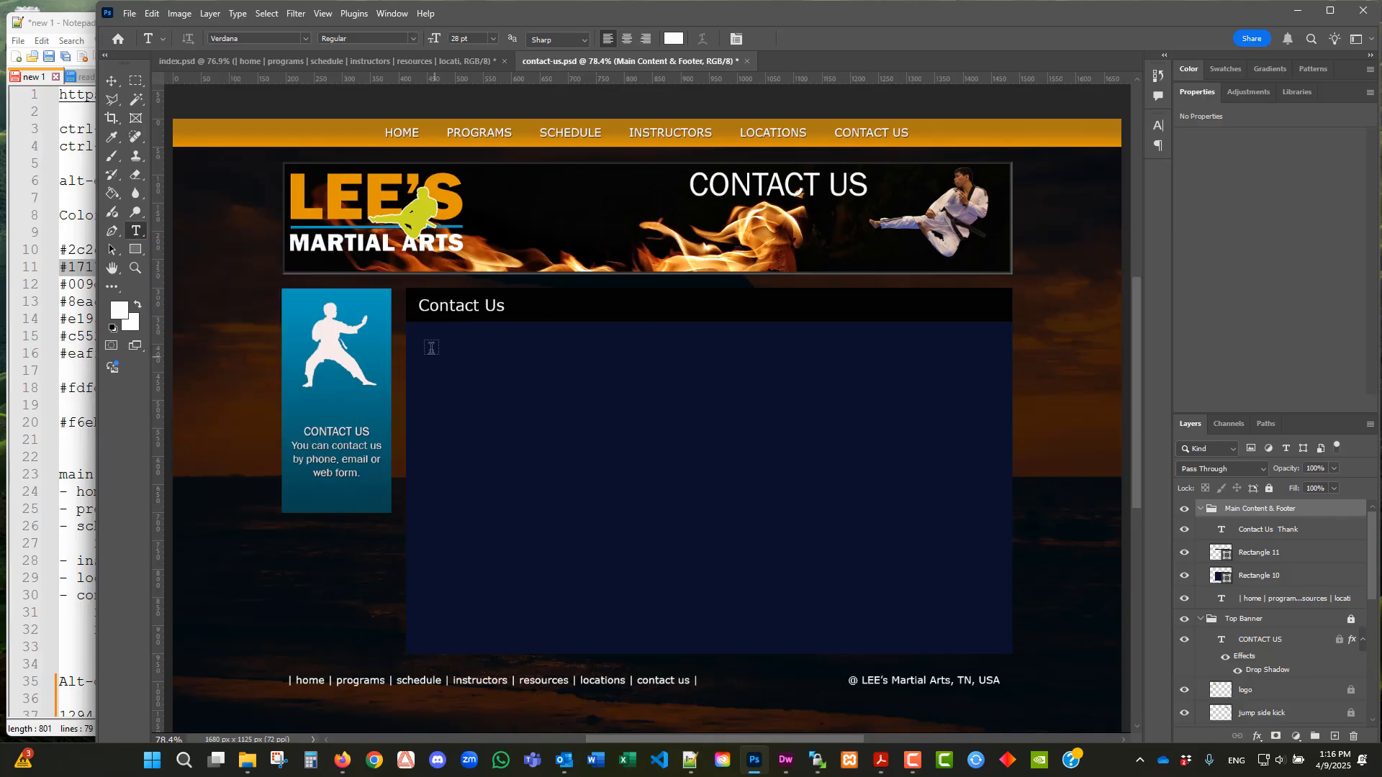
click(577, 430)
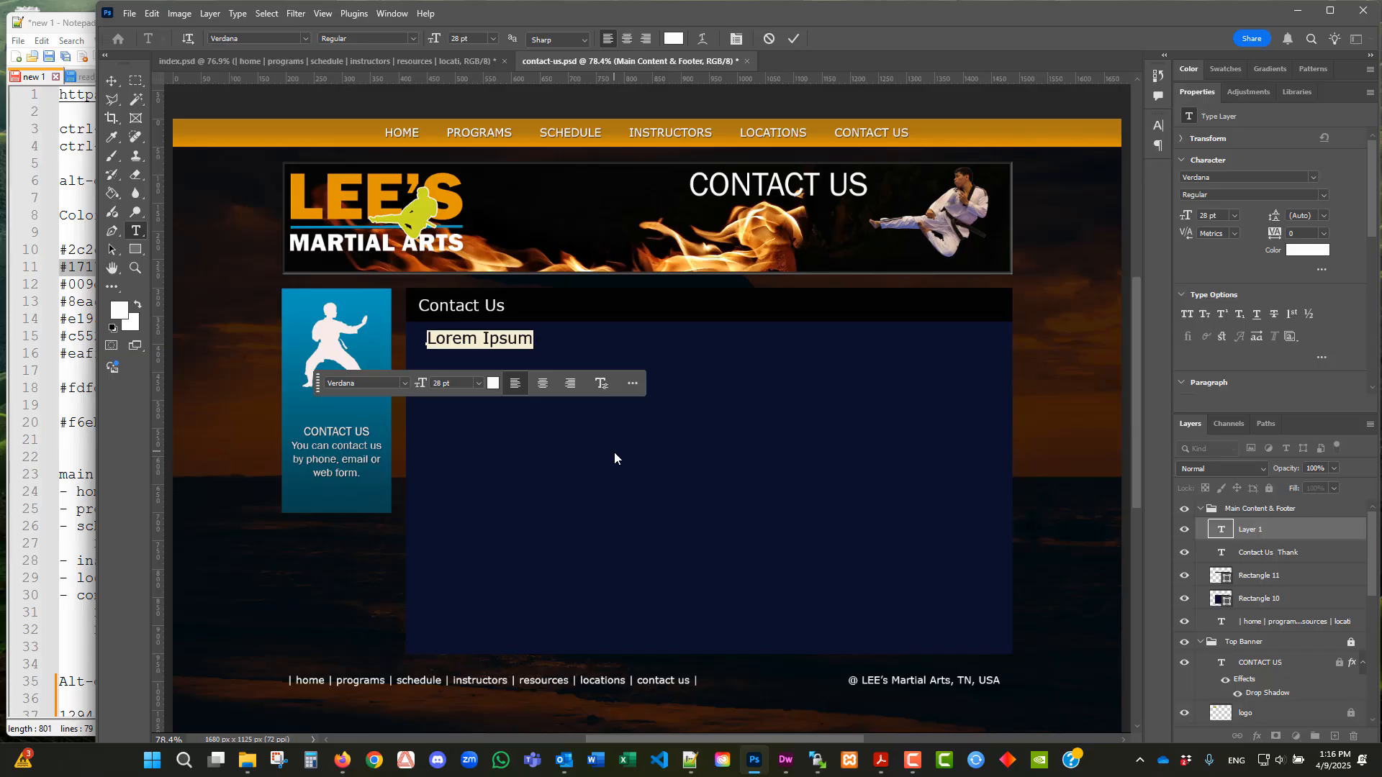
text(Thank )
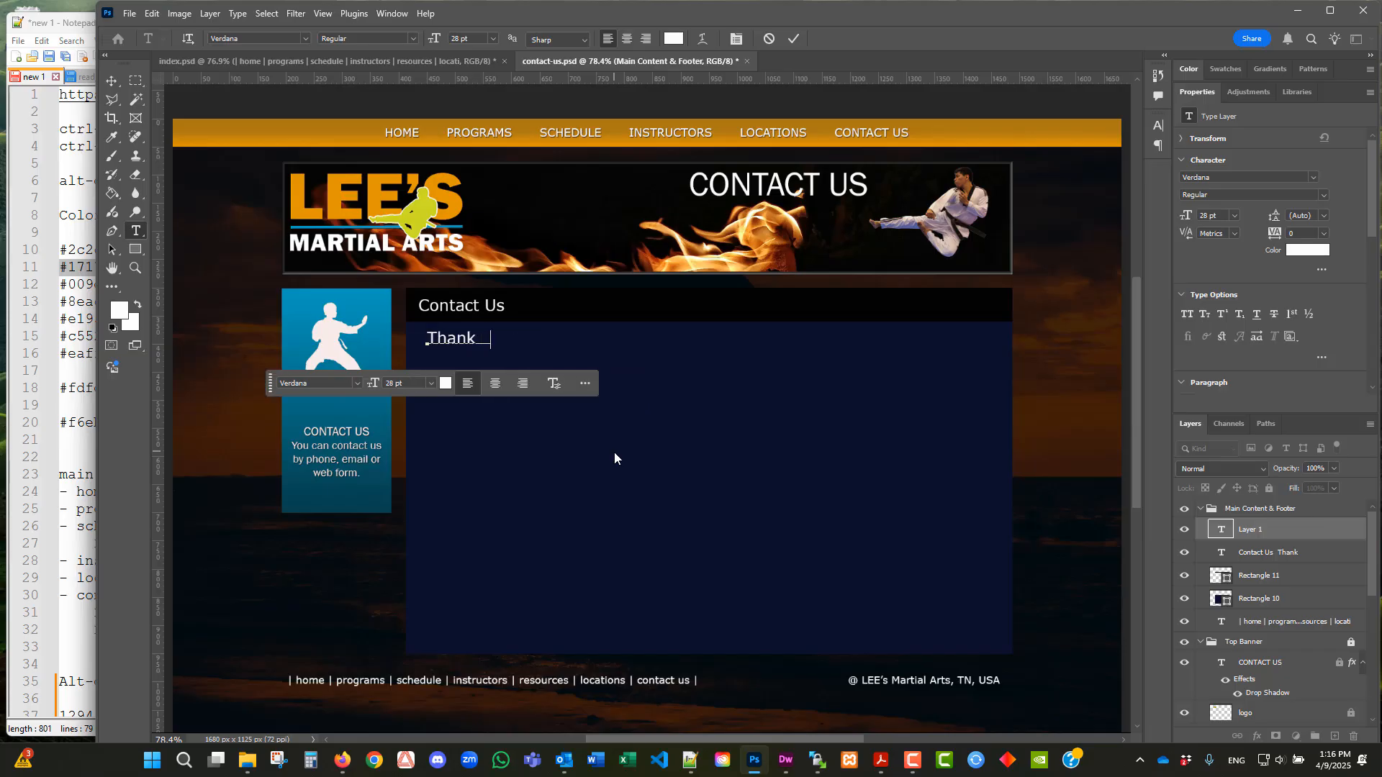
text(you for your int)
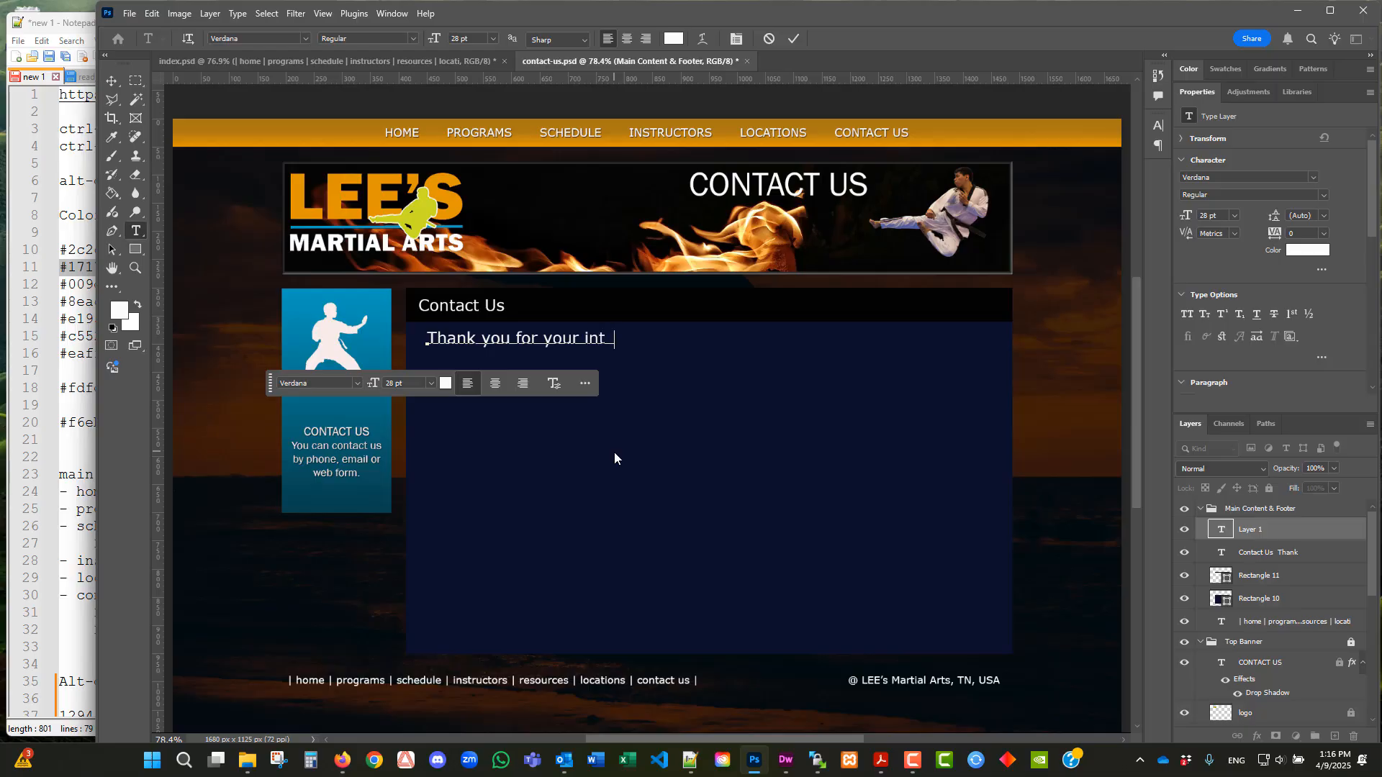
text(erest in Lee's Martial)
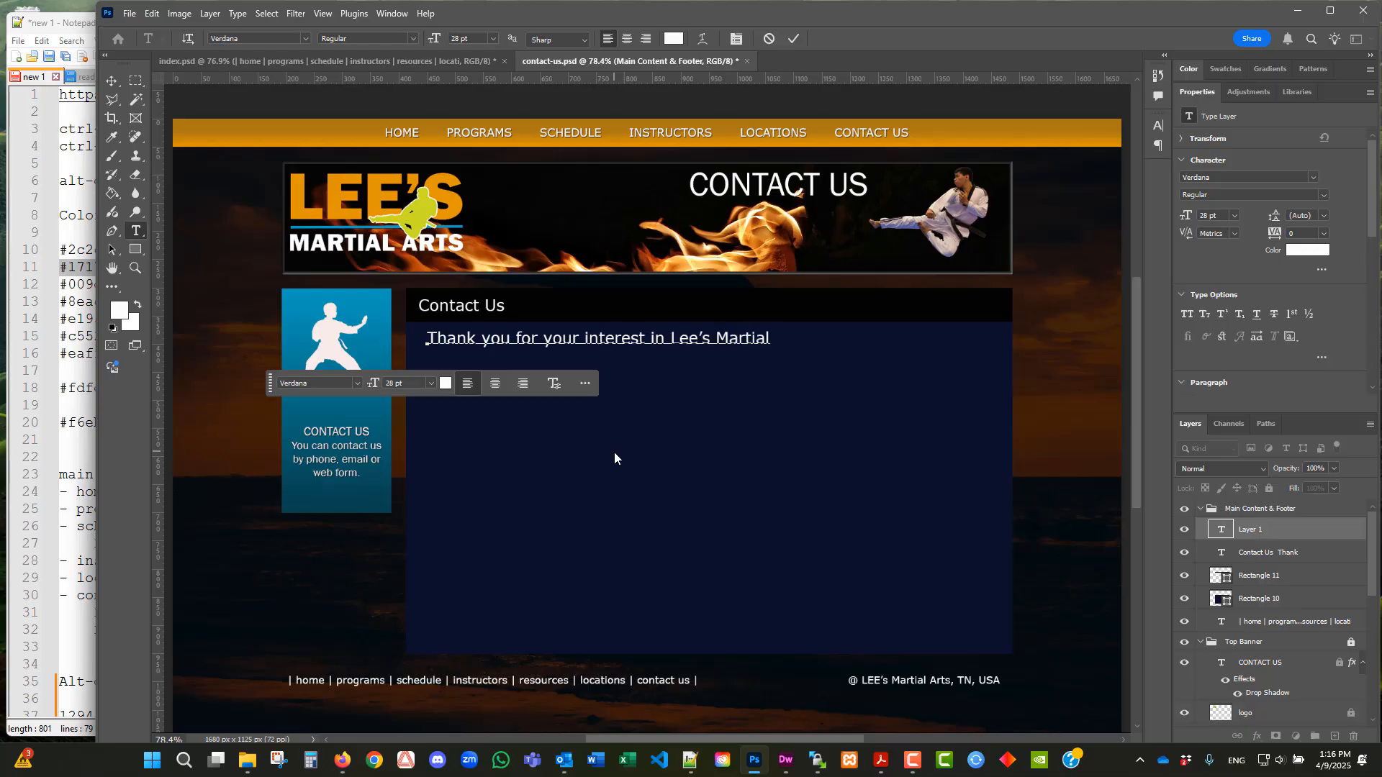
text( Arts)
text(Academy.)
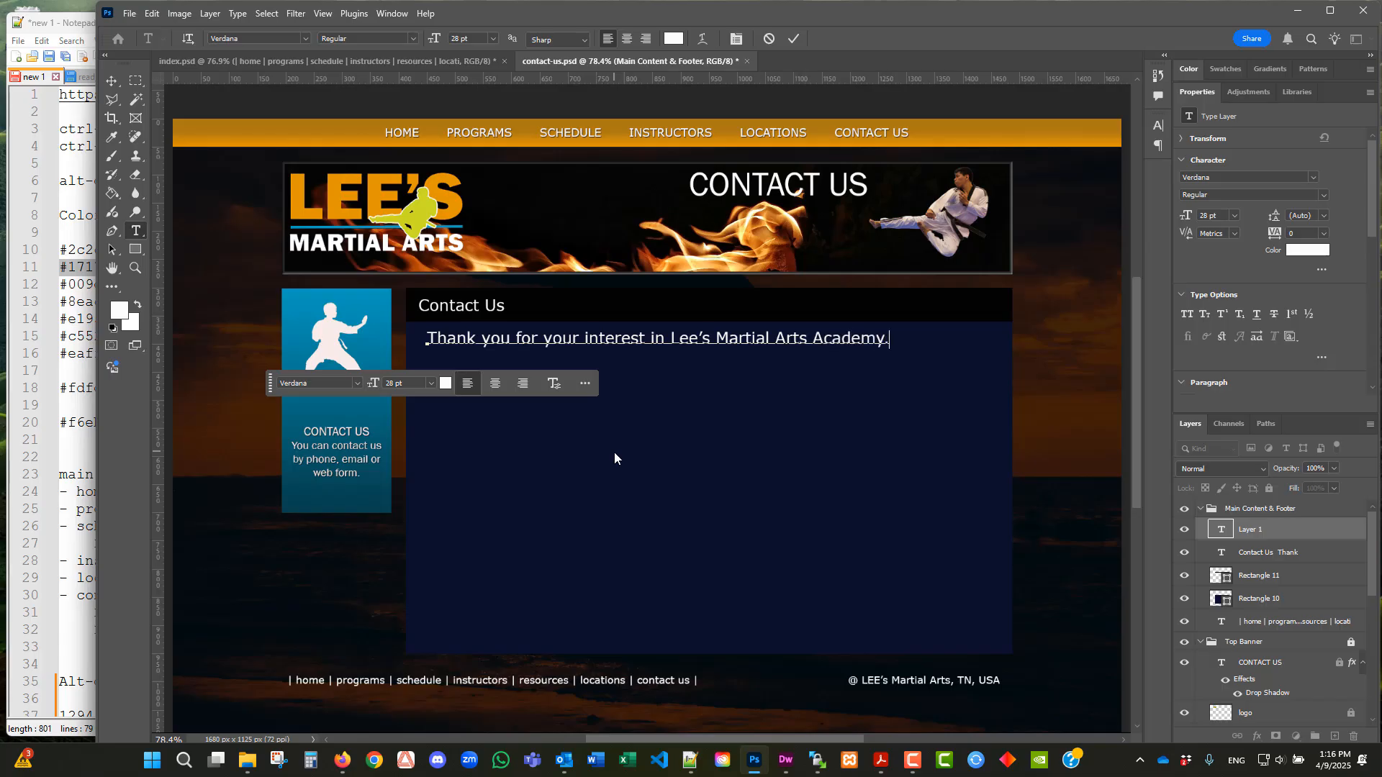
- Set the font size of the whole thank-you sentence to 16 pt
key(ctrl+a)
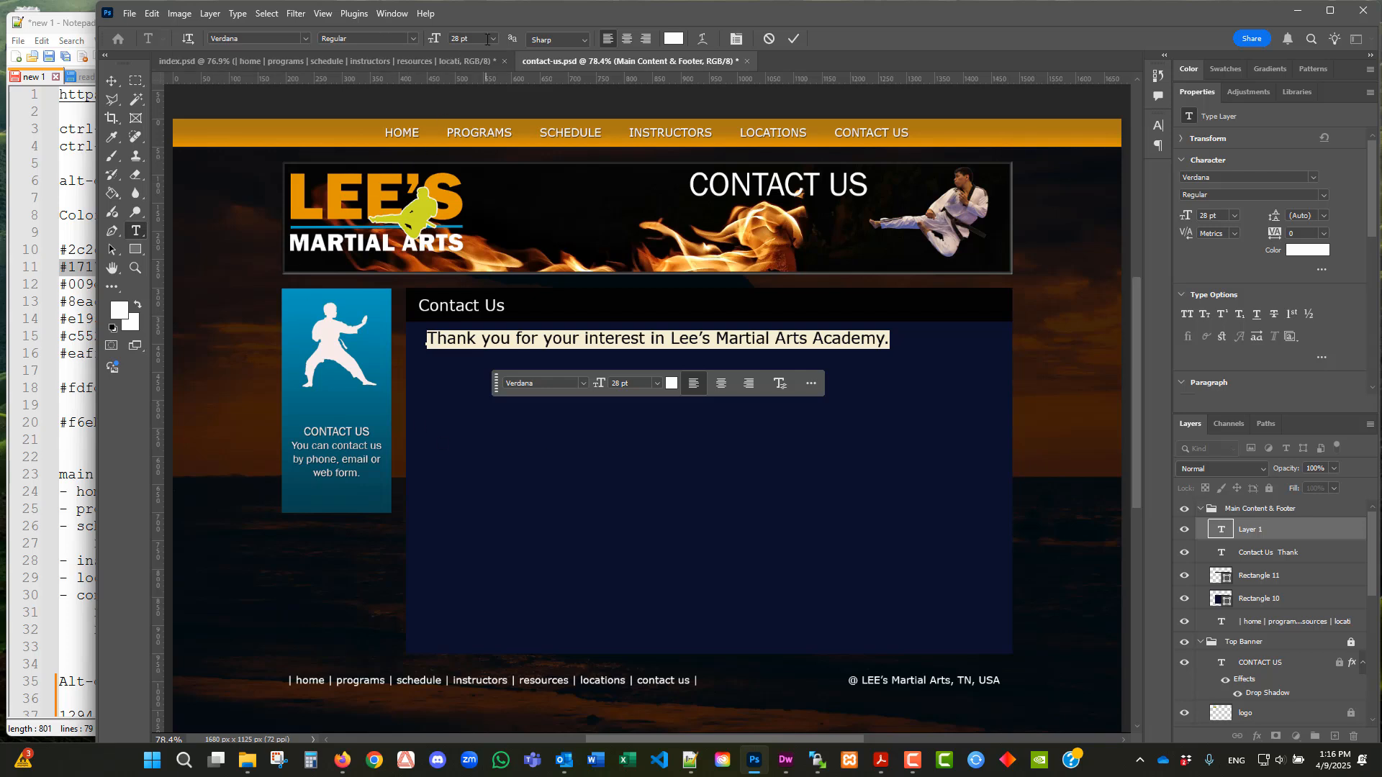
click(493, 39)
click(476, 163)
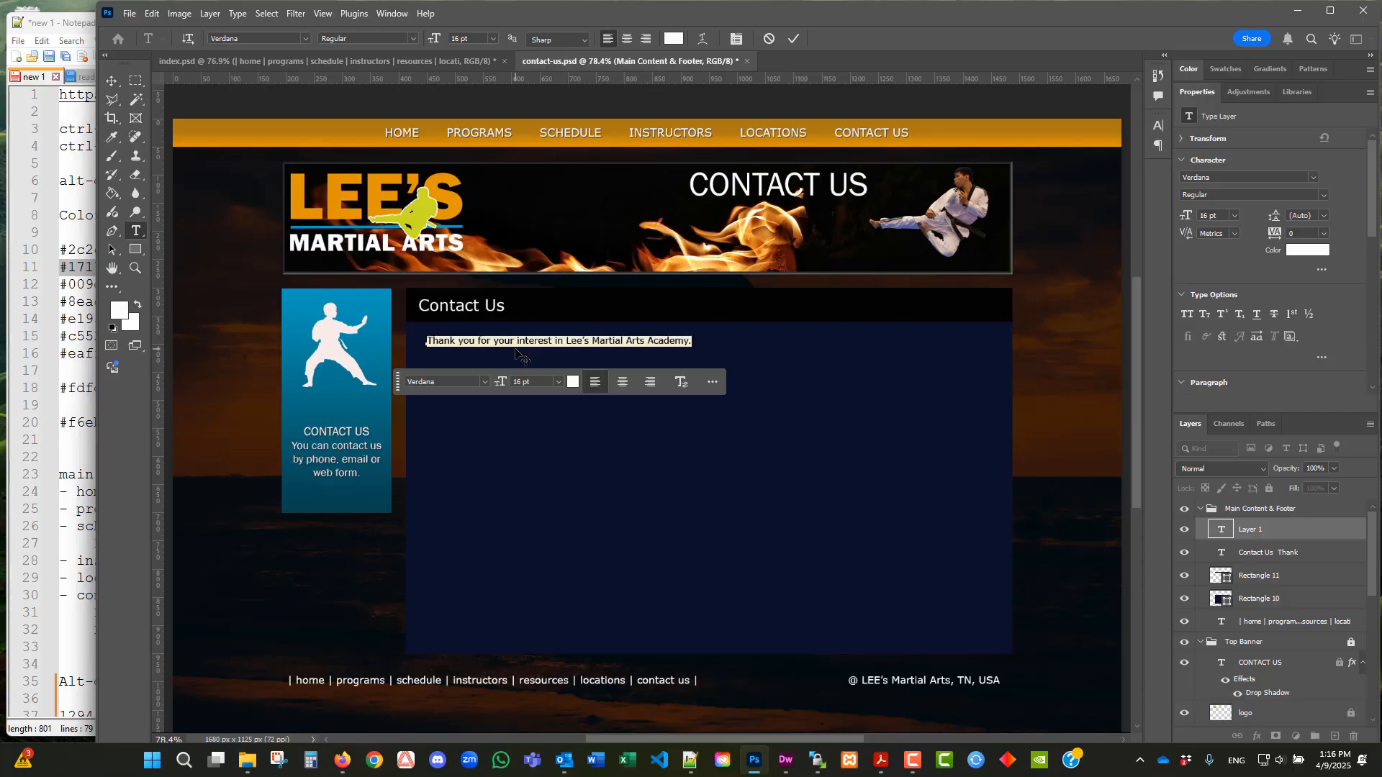
click(491, 339)
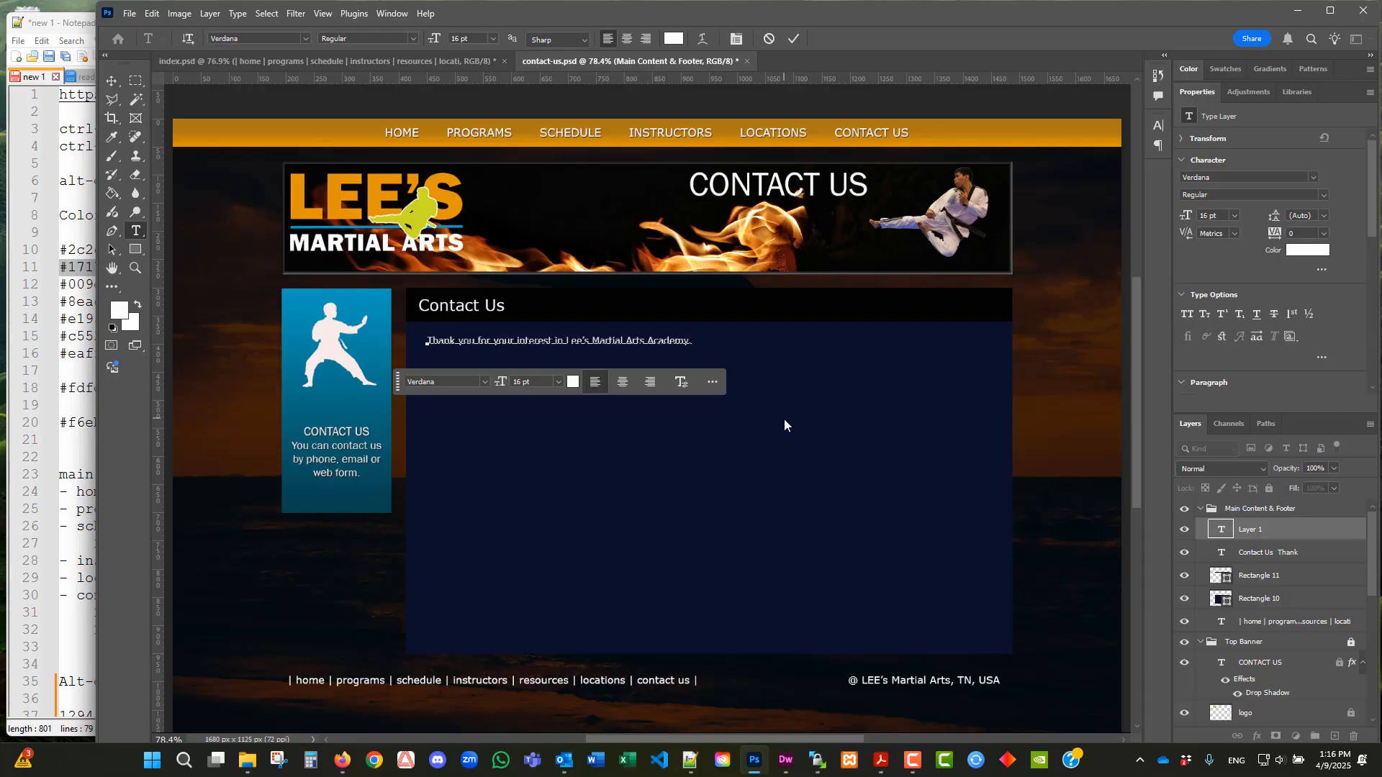
key(ctrl+a)
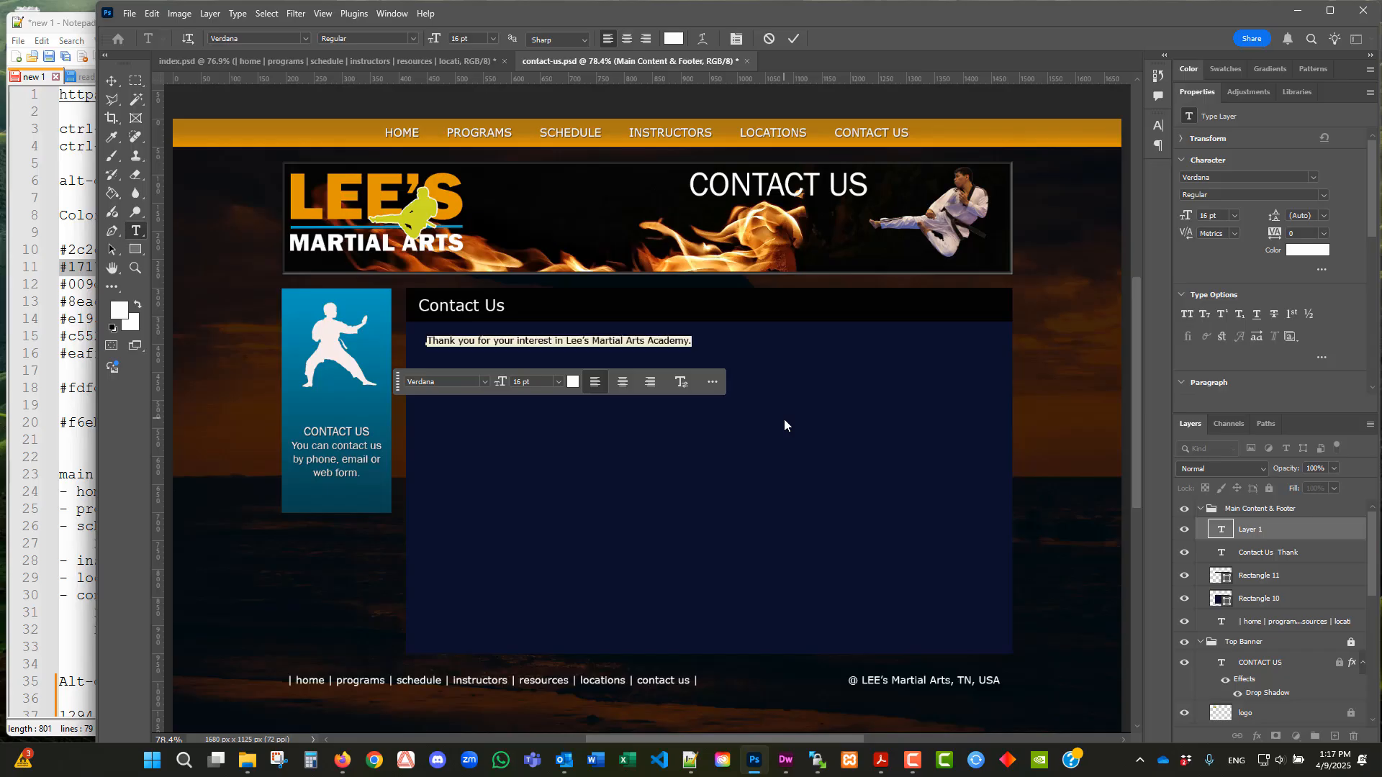
click(518, 338)
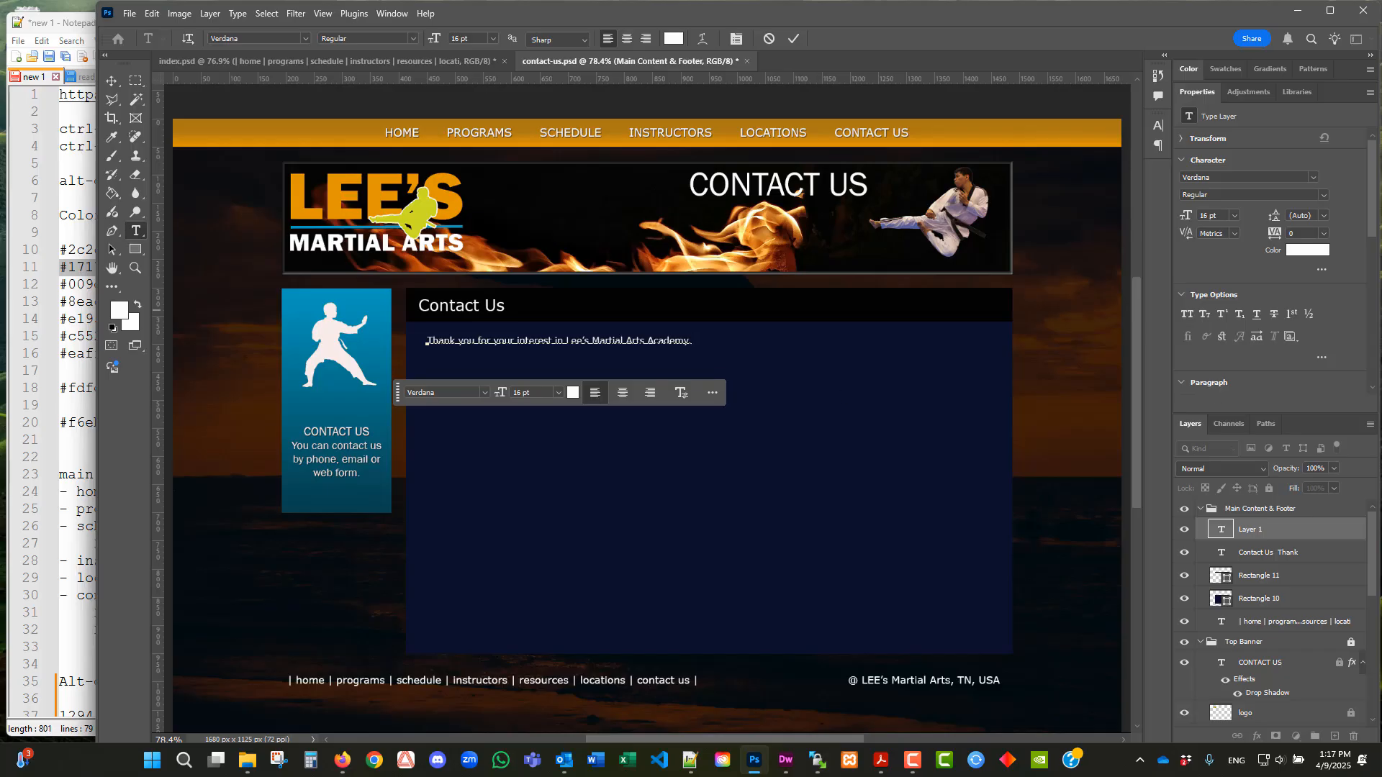
key(alt+Tab)
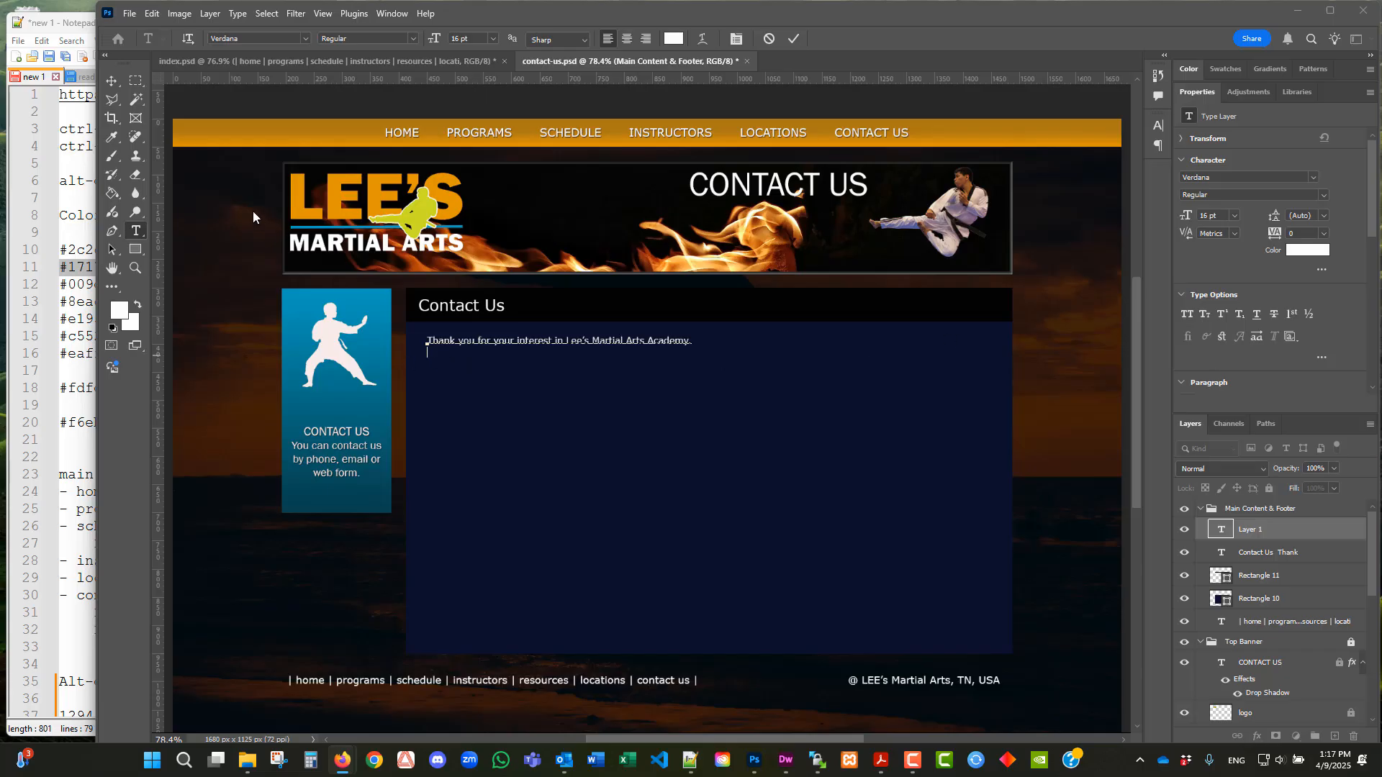
click(132, 231)
drag(440, 351, 197, 233)
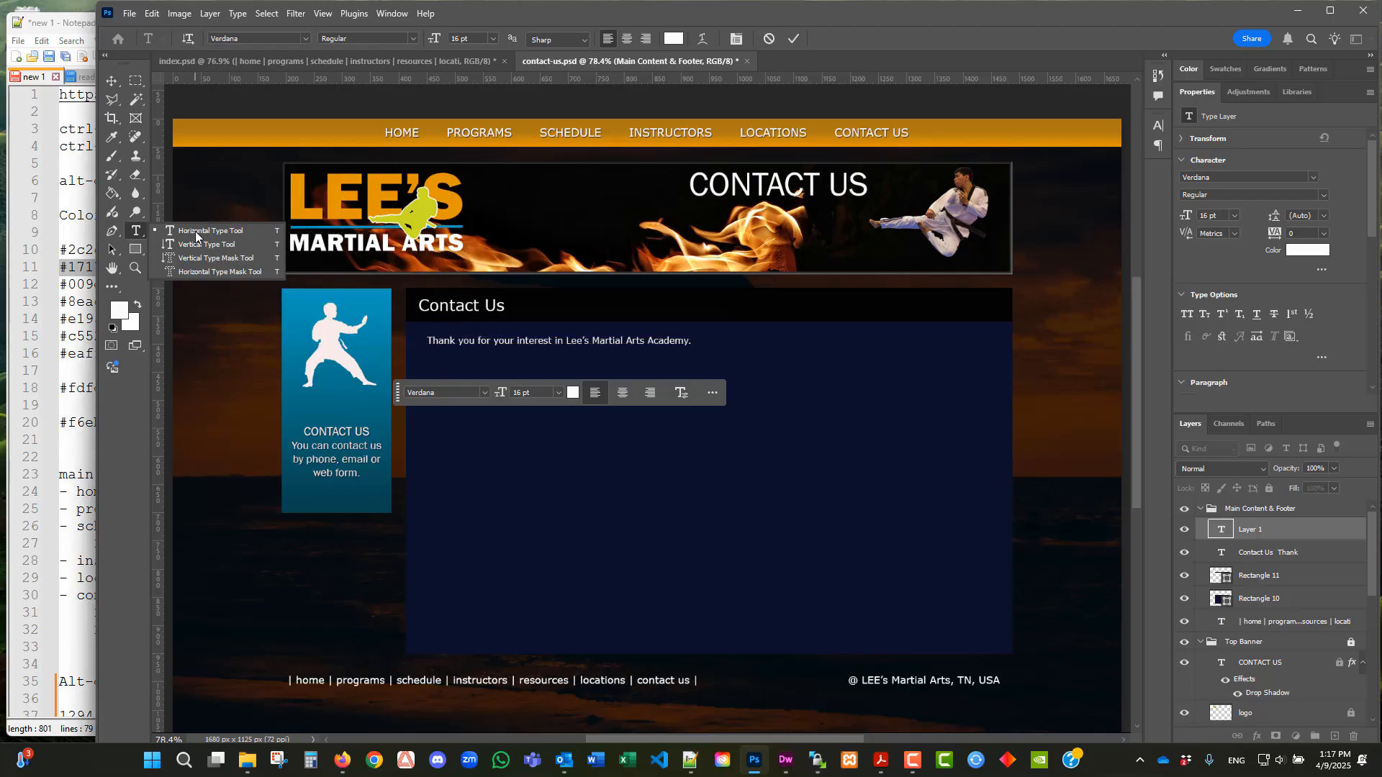
click(152, 13)
click(154, 14)
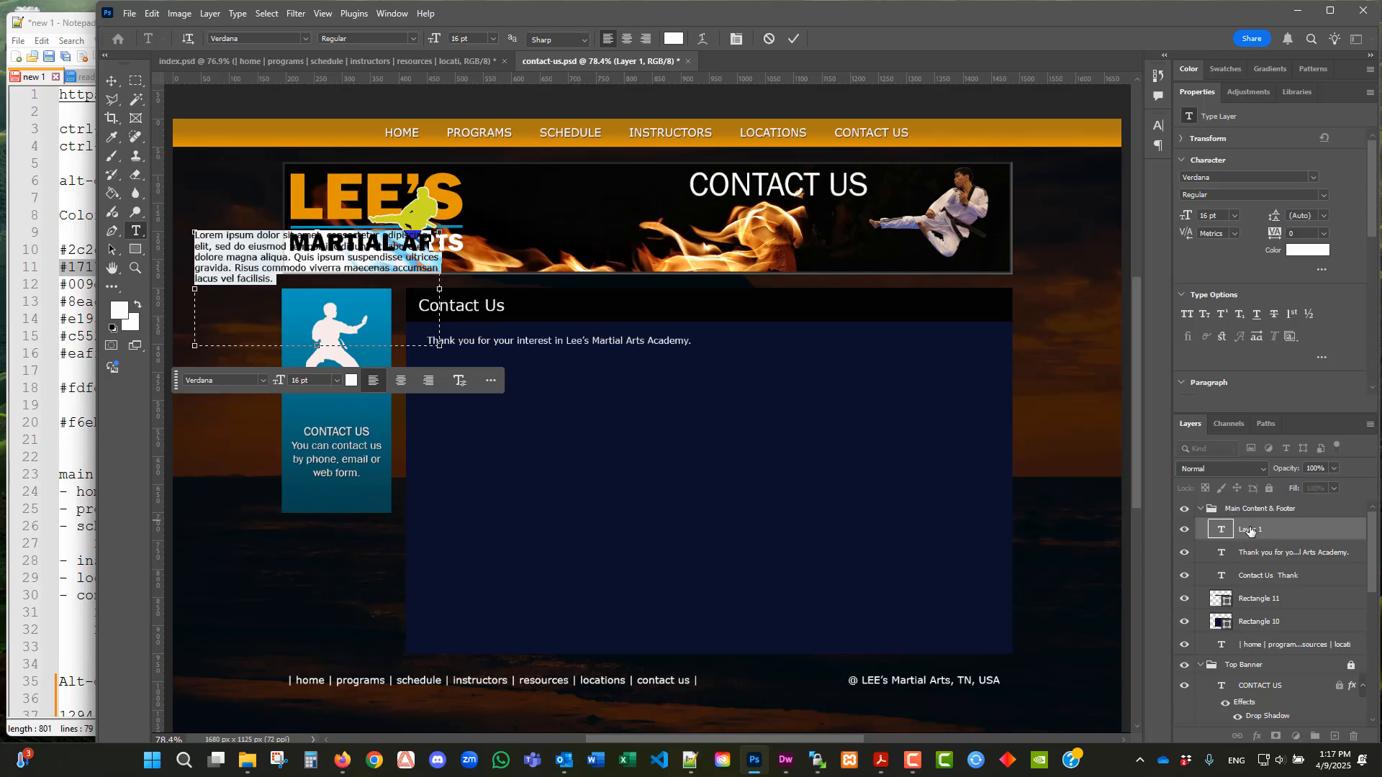
drag(1251, 529, 1353, 736)
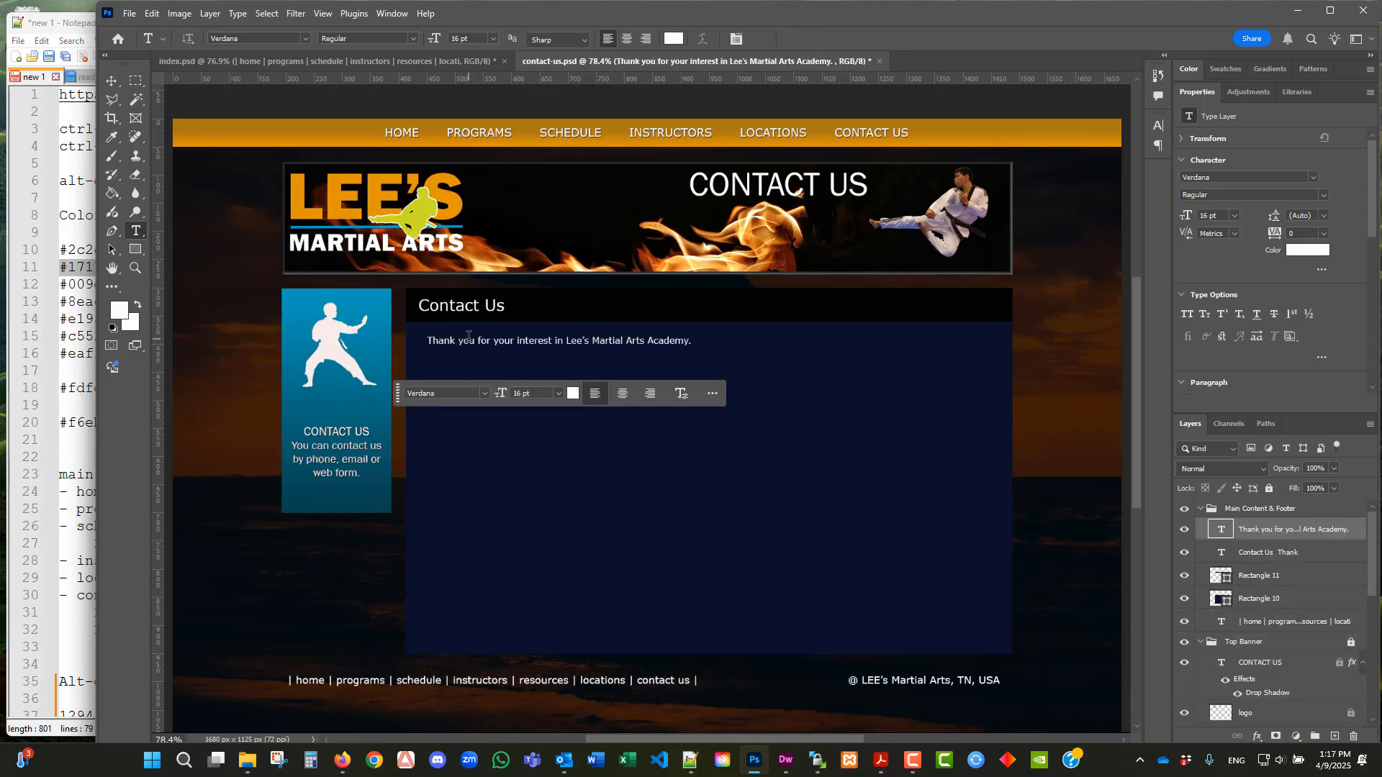
- Add a second paragraph to the thank-you text layer reading "We look forward to speaking to you and answering your questions."
click(469, 339)
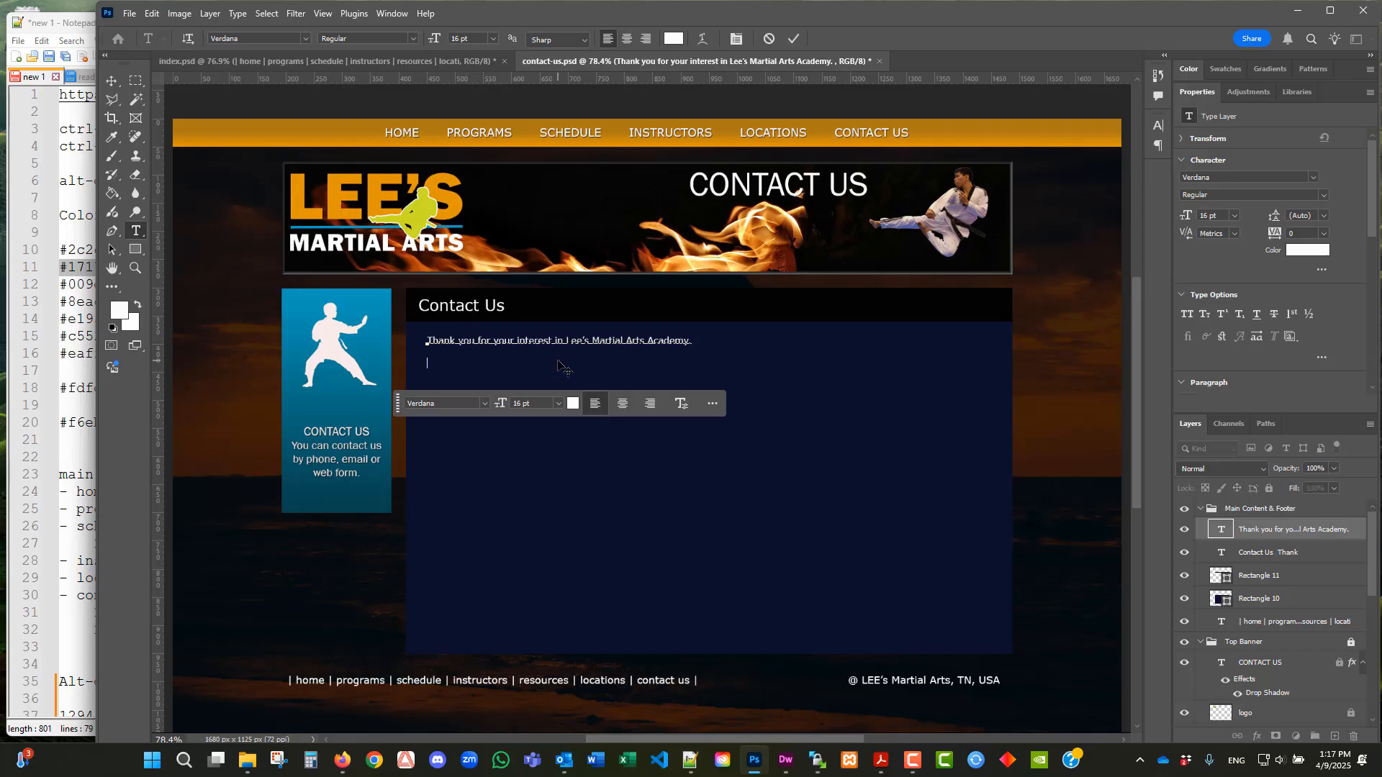
text(We look forward to speaking to you and answering your questions.)
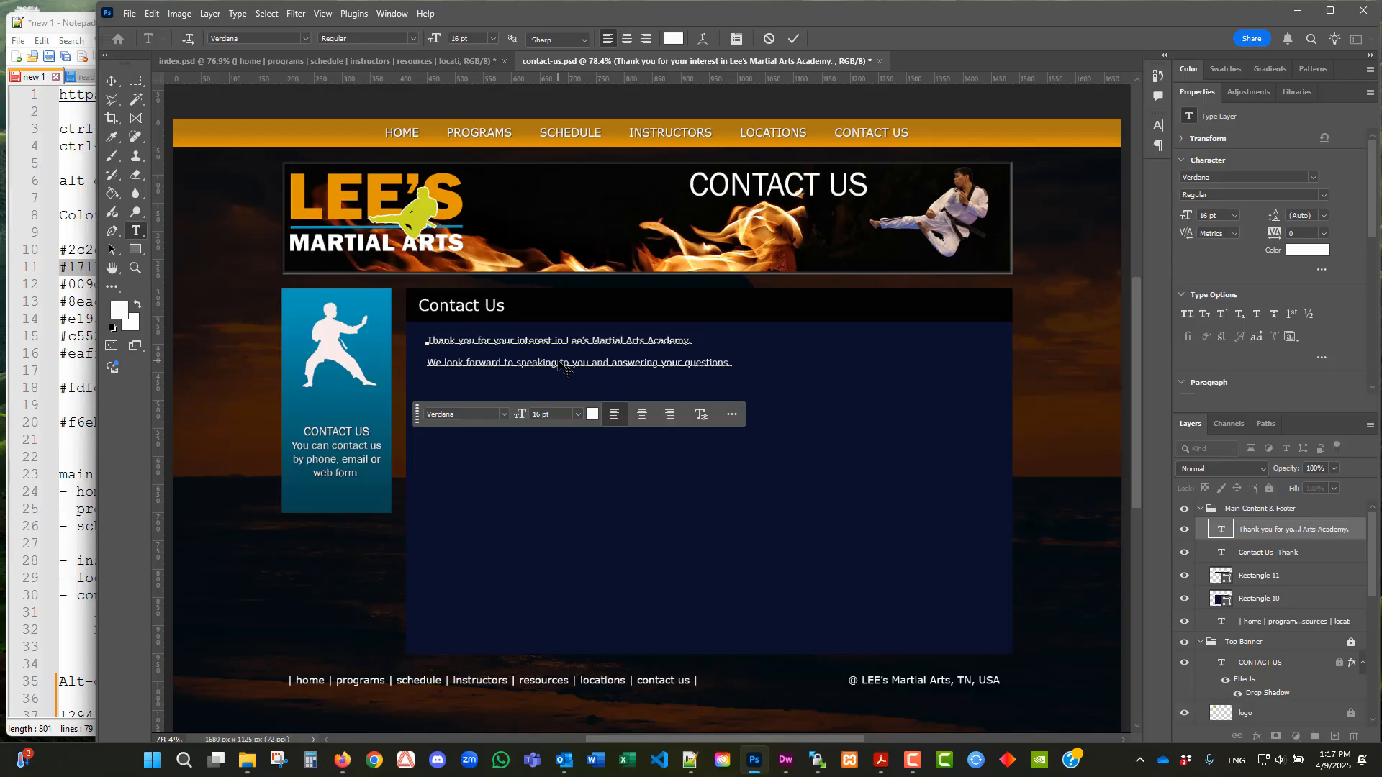
key(Return)
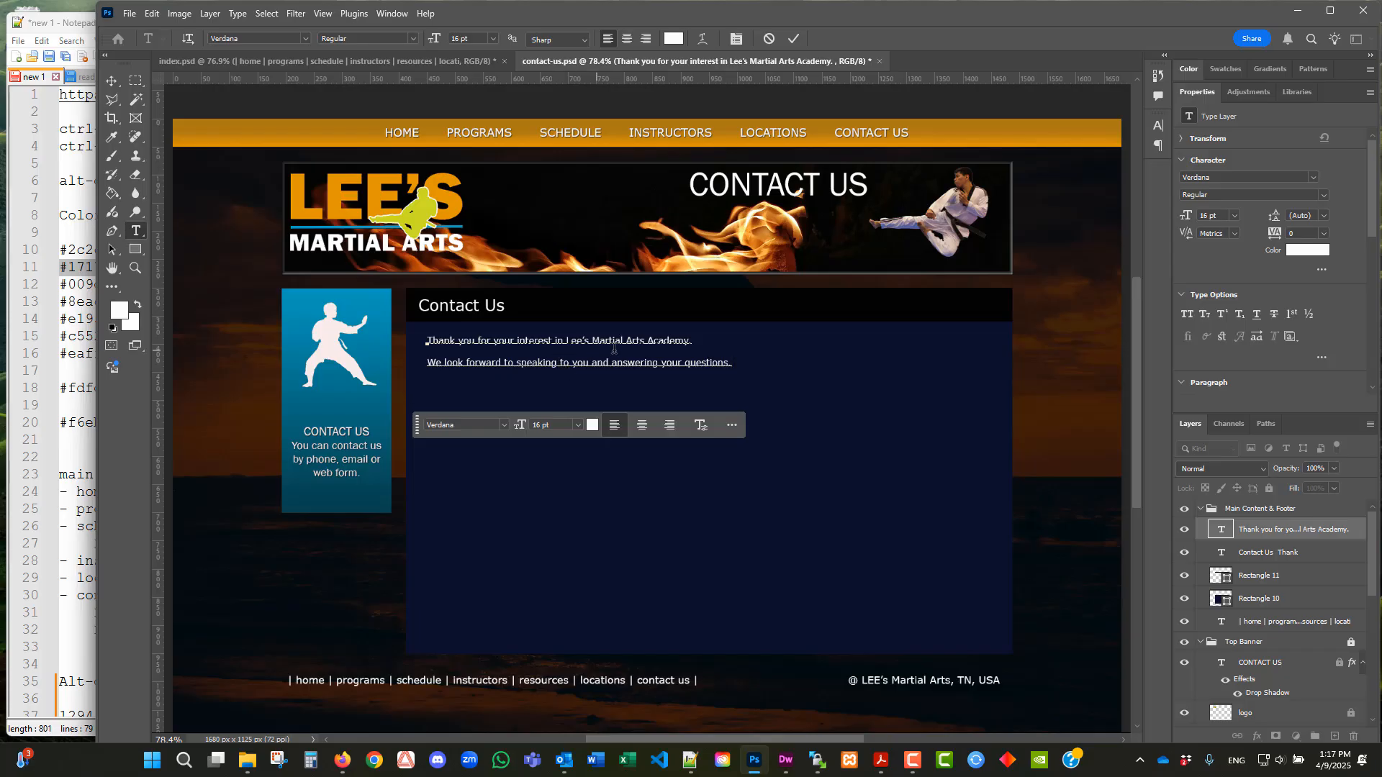
- Paste a third paragraph running from "Whether you have questions" to "every day except Sunday." and break its line before "requests"
key(alt+Tab)
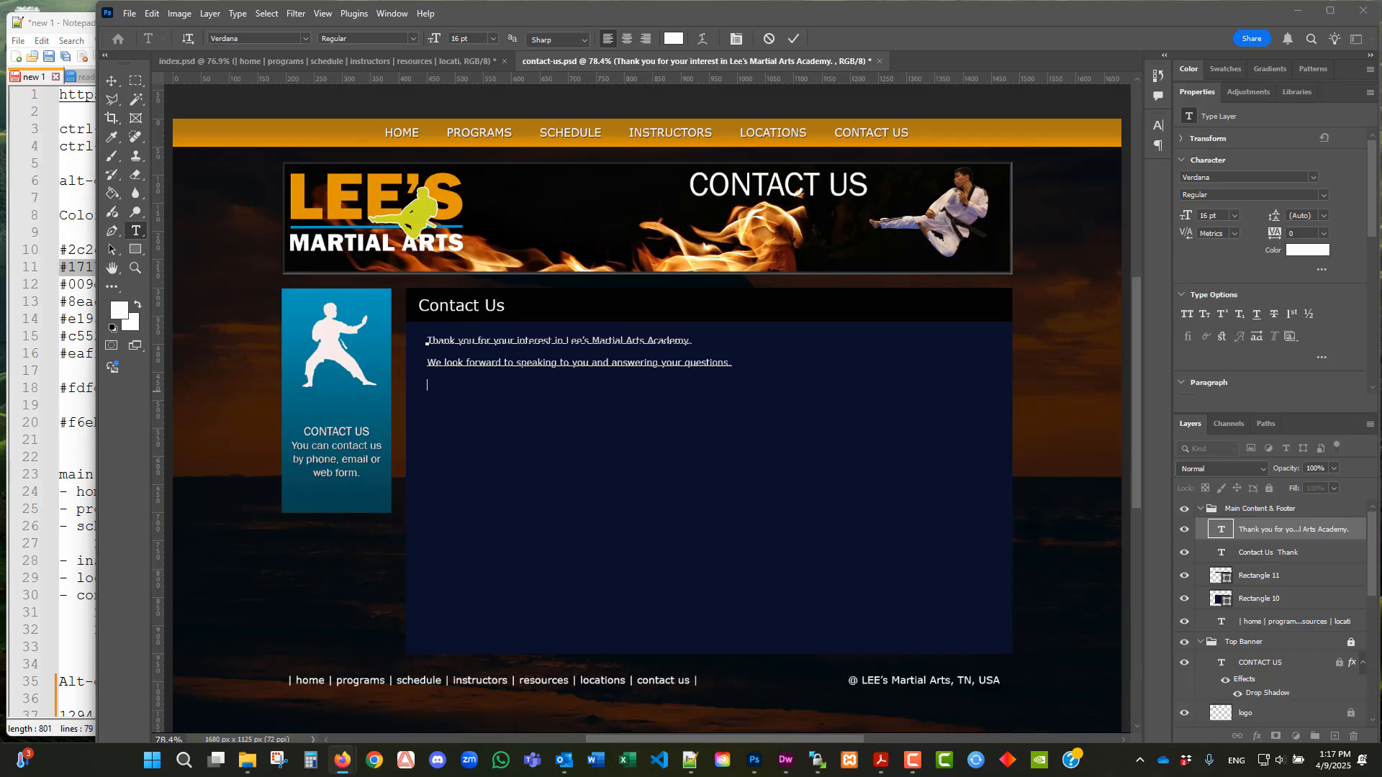
click(456, 394)
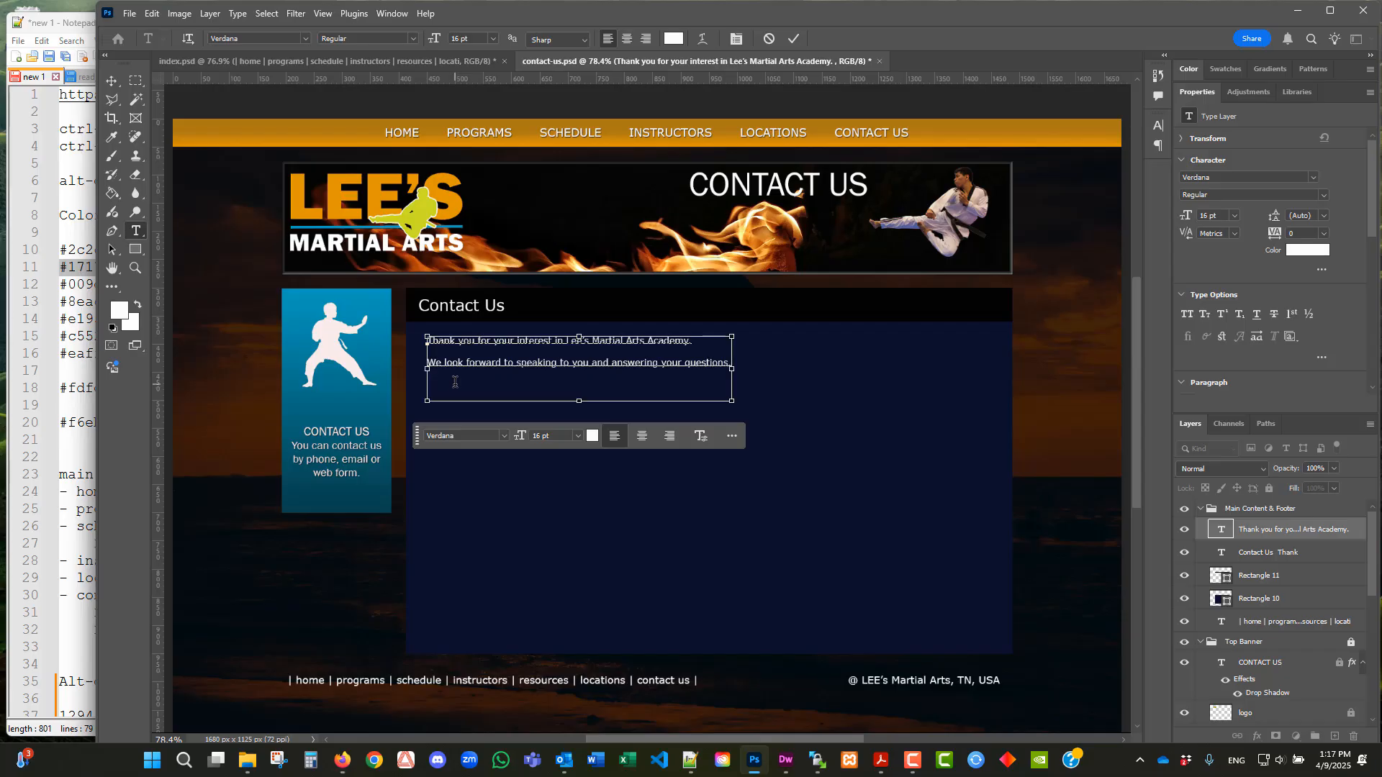
key(ctrl+v)
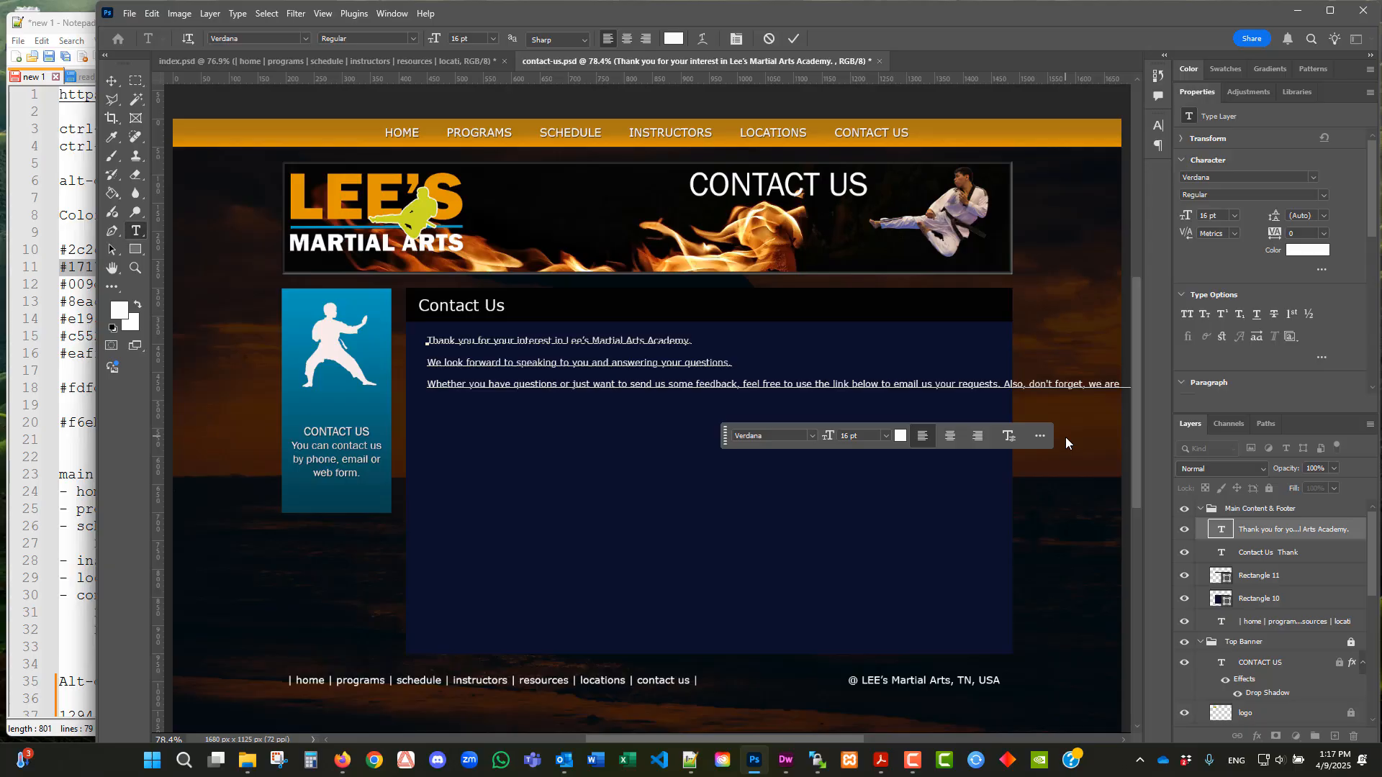
key(Return)
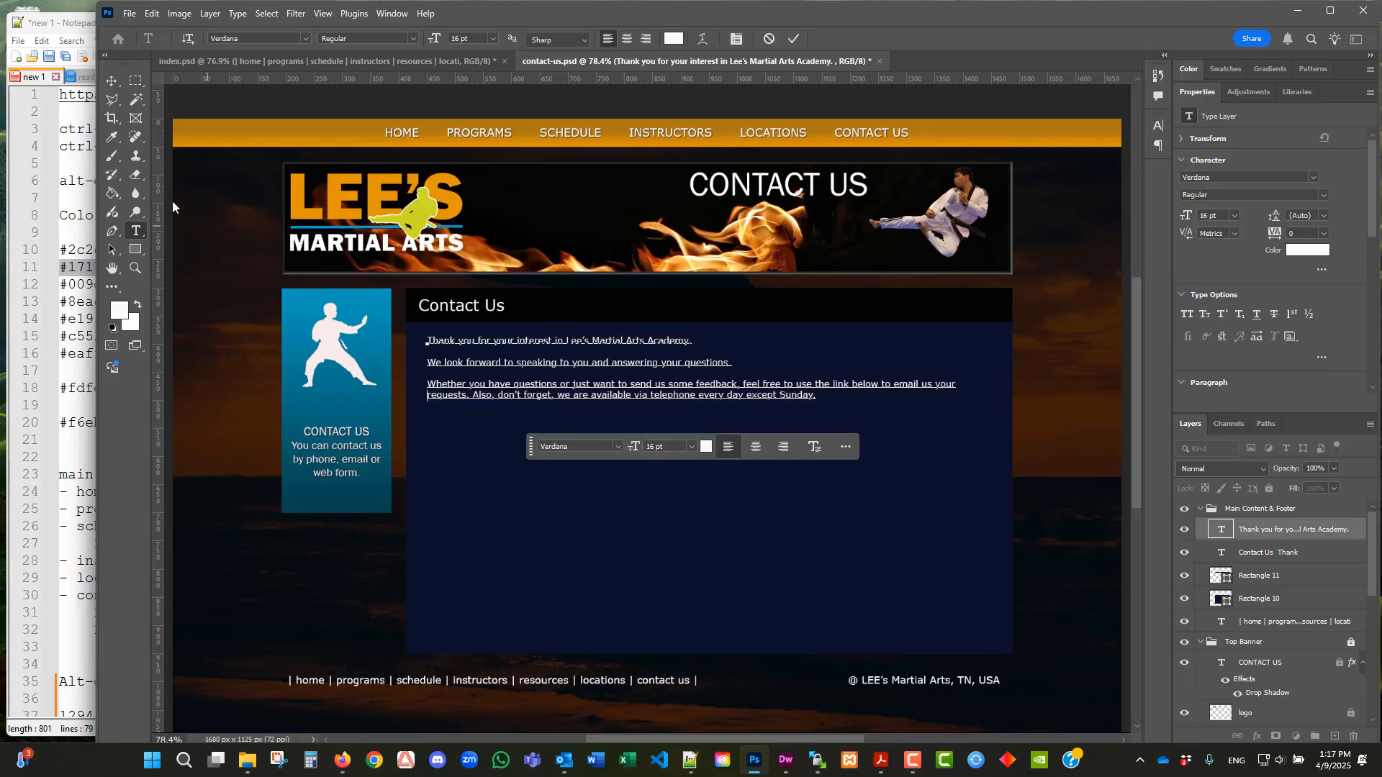
- Move the three-paragraph text block slightly to line up with the "Contact Us" heading's left edge, and save contact-us.psd
click(112, 80)
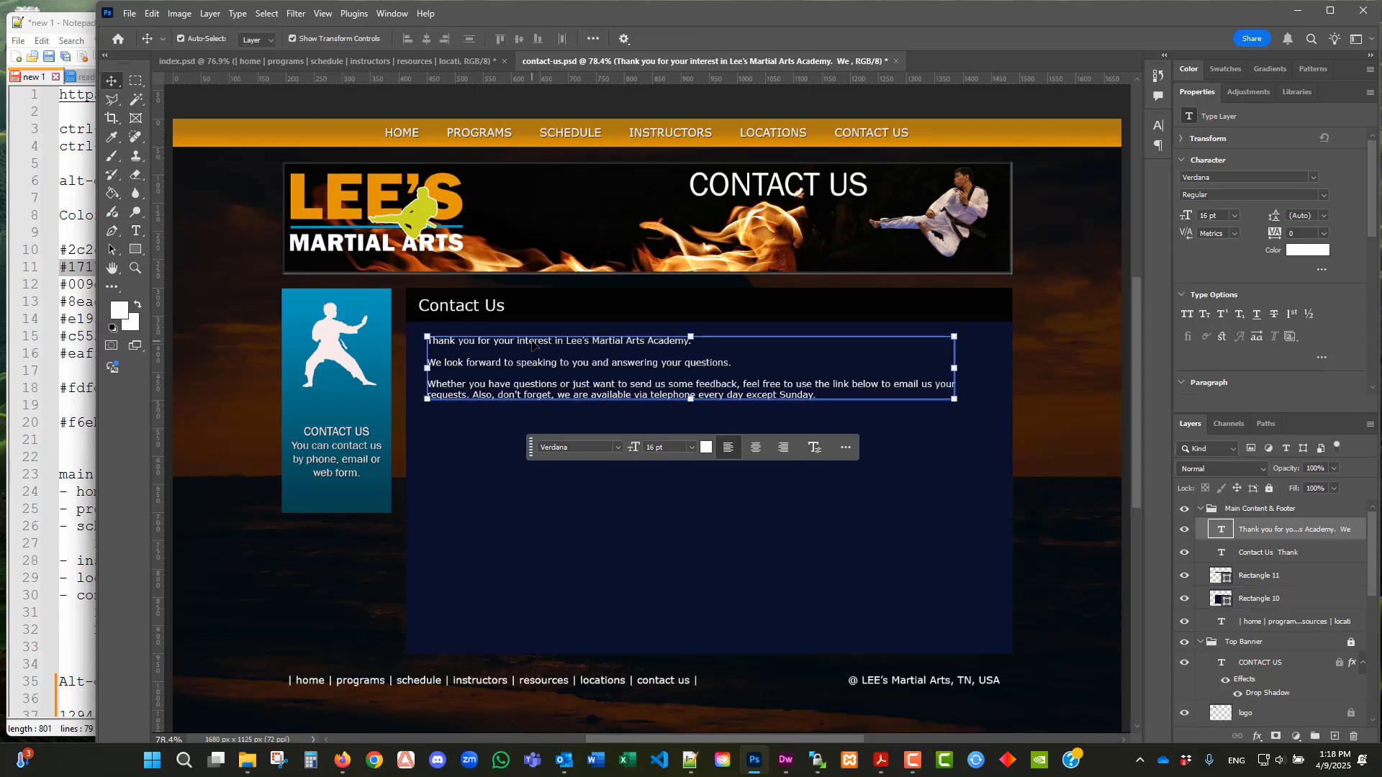
drag(527, 347, 522, 349)
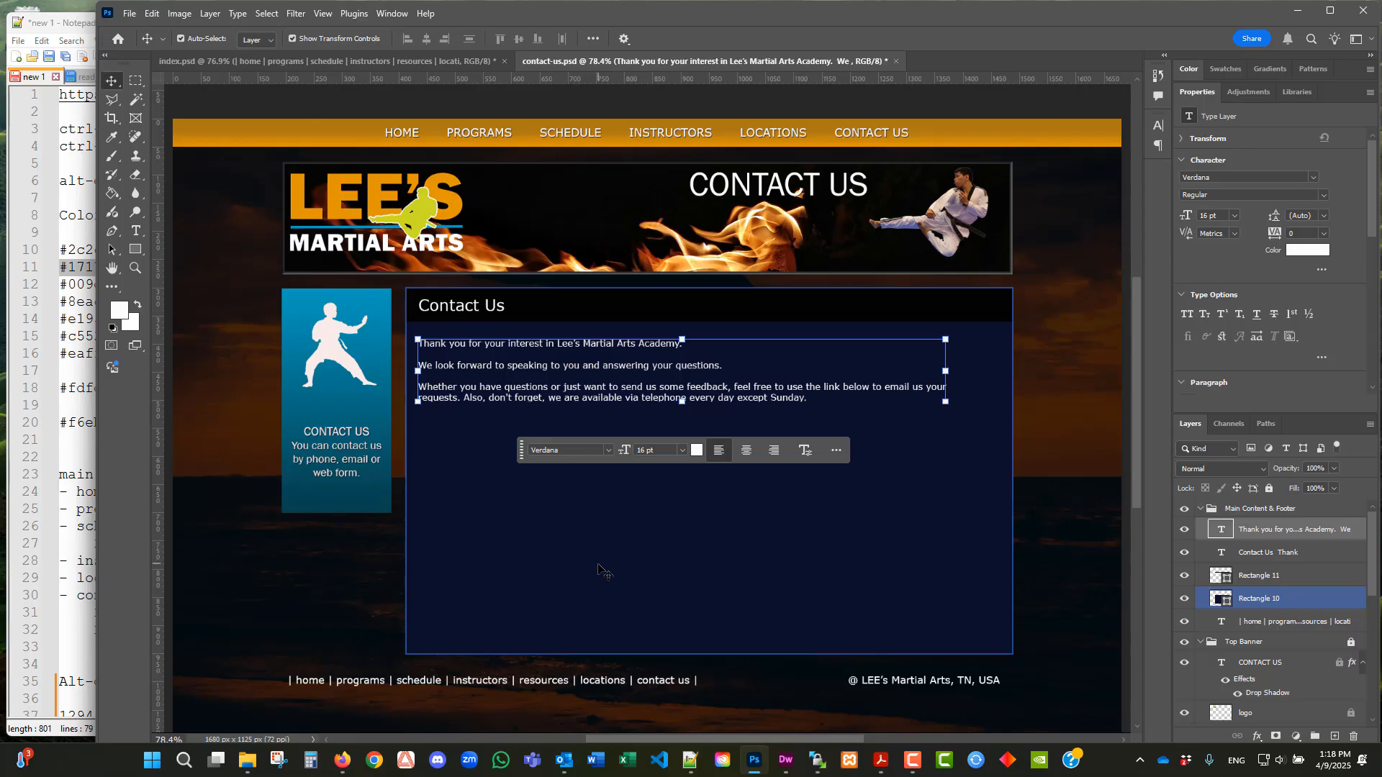
click(492, 521)
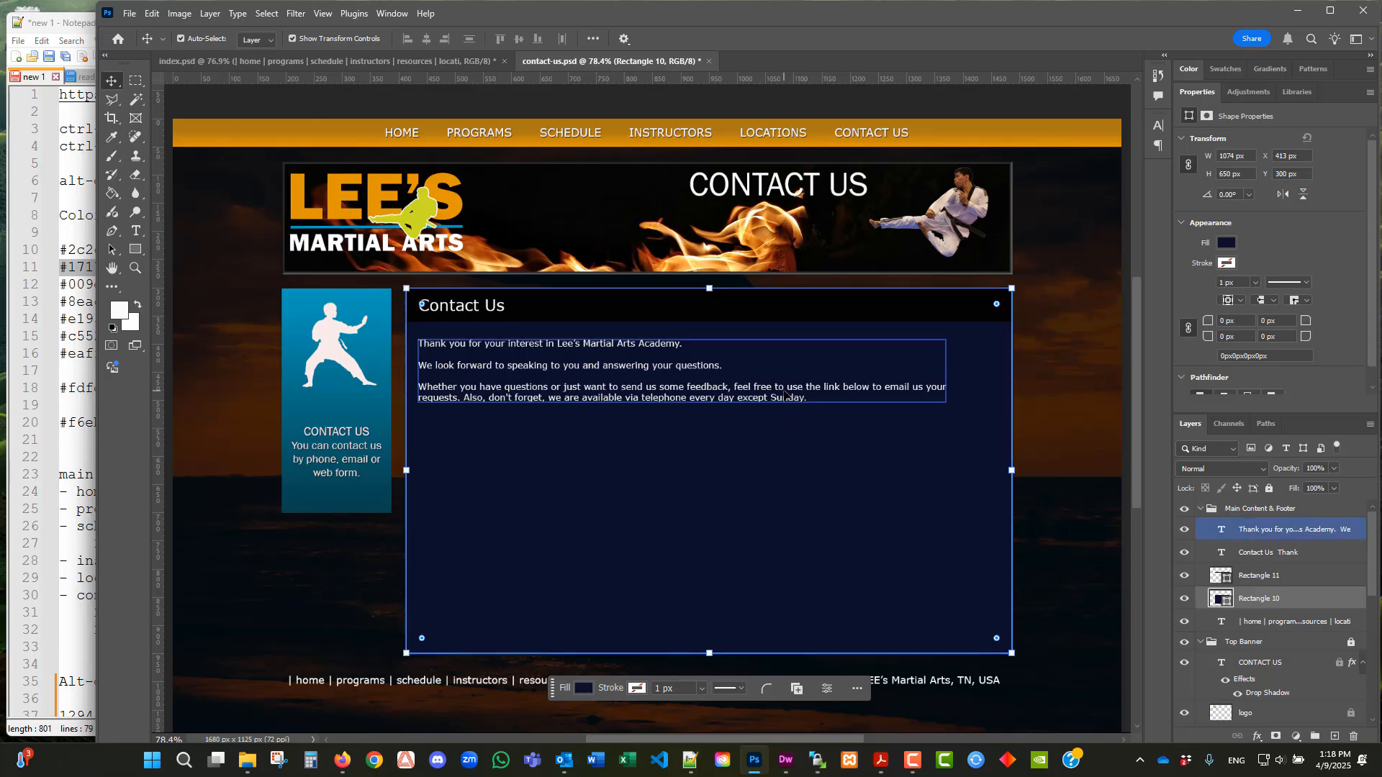
click(129, 13)
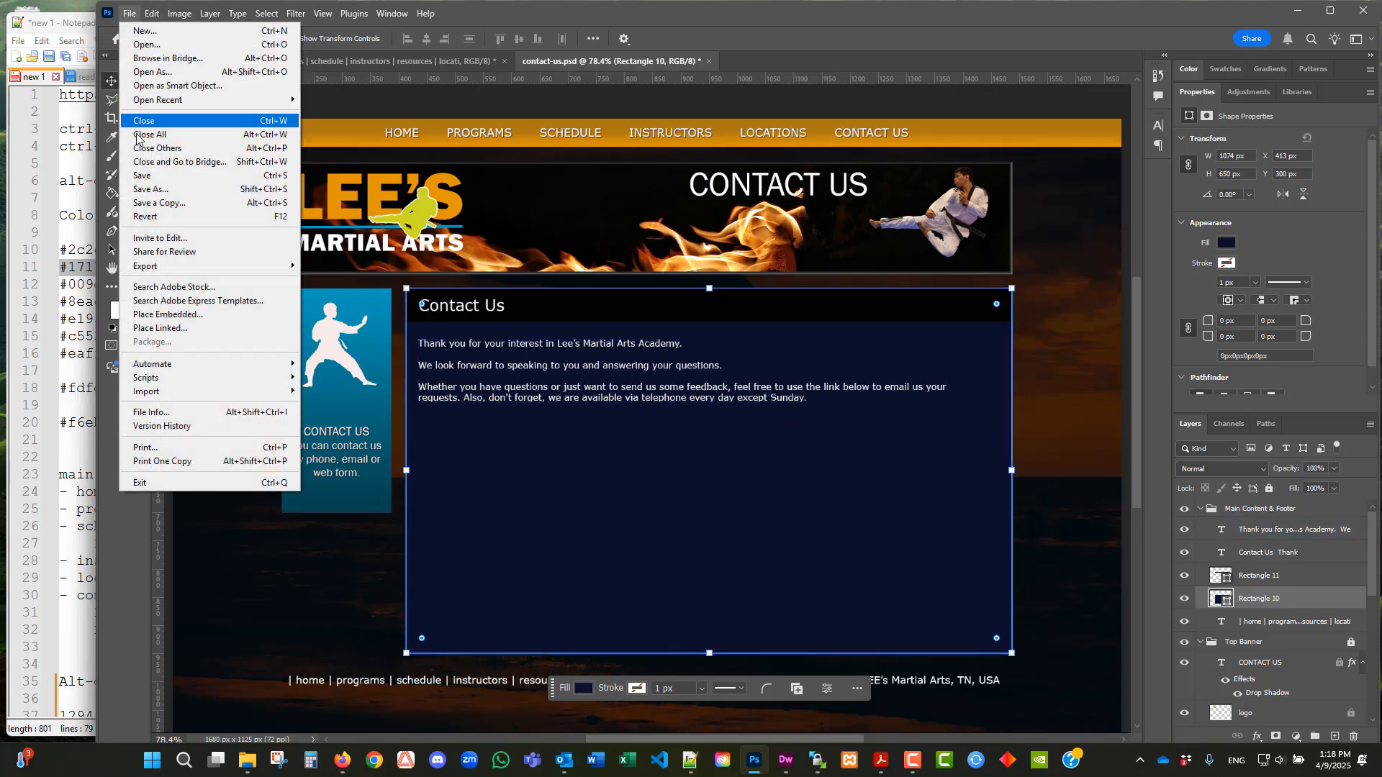
click(142, 176)
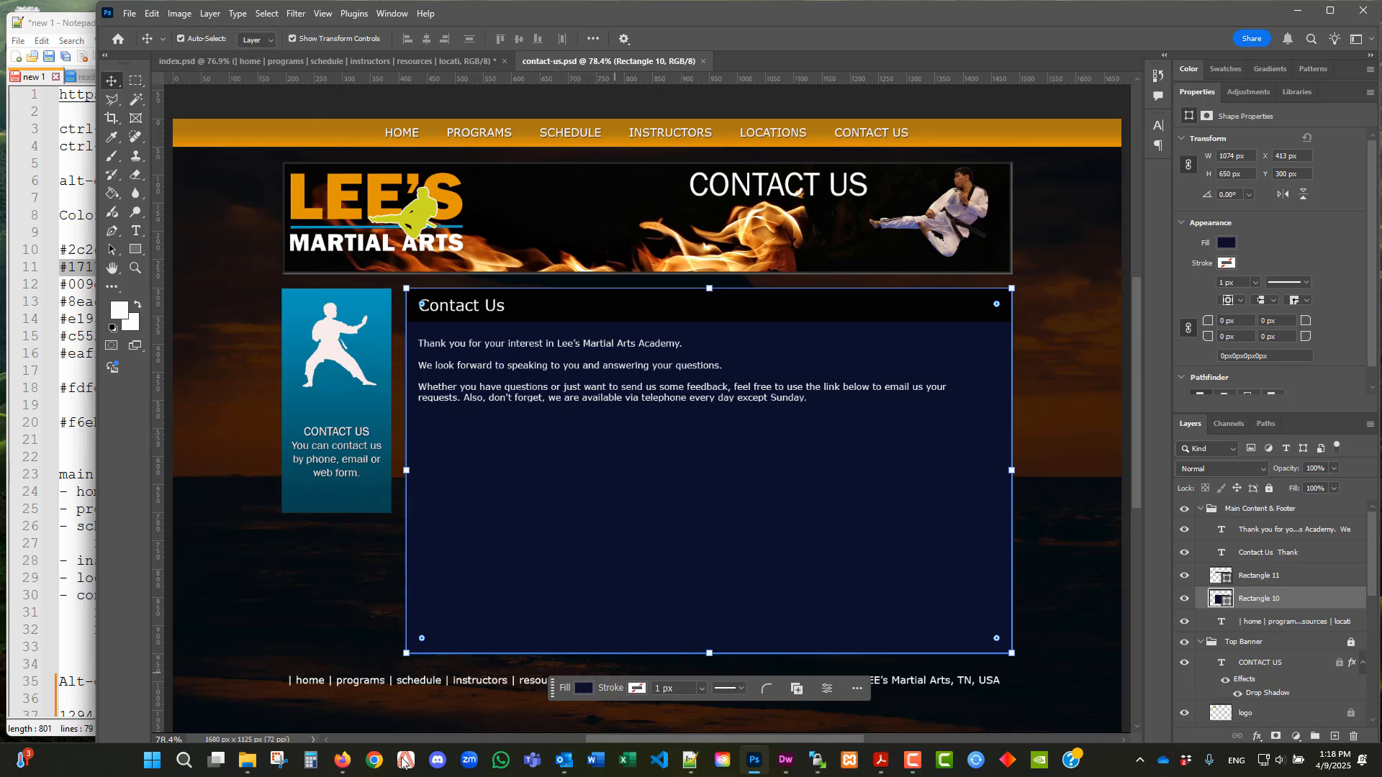
- Switch to File Explorer and check the saved Photoshop files in web_design_2026's 21_design_prototype folder
mouse_move(249, 761)
click(129, 704)
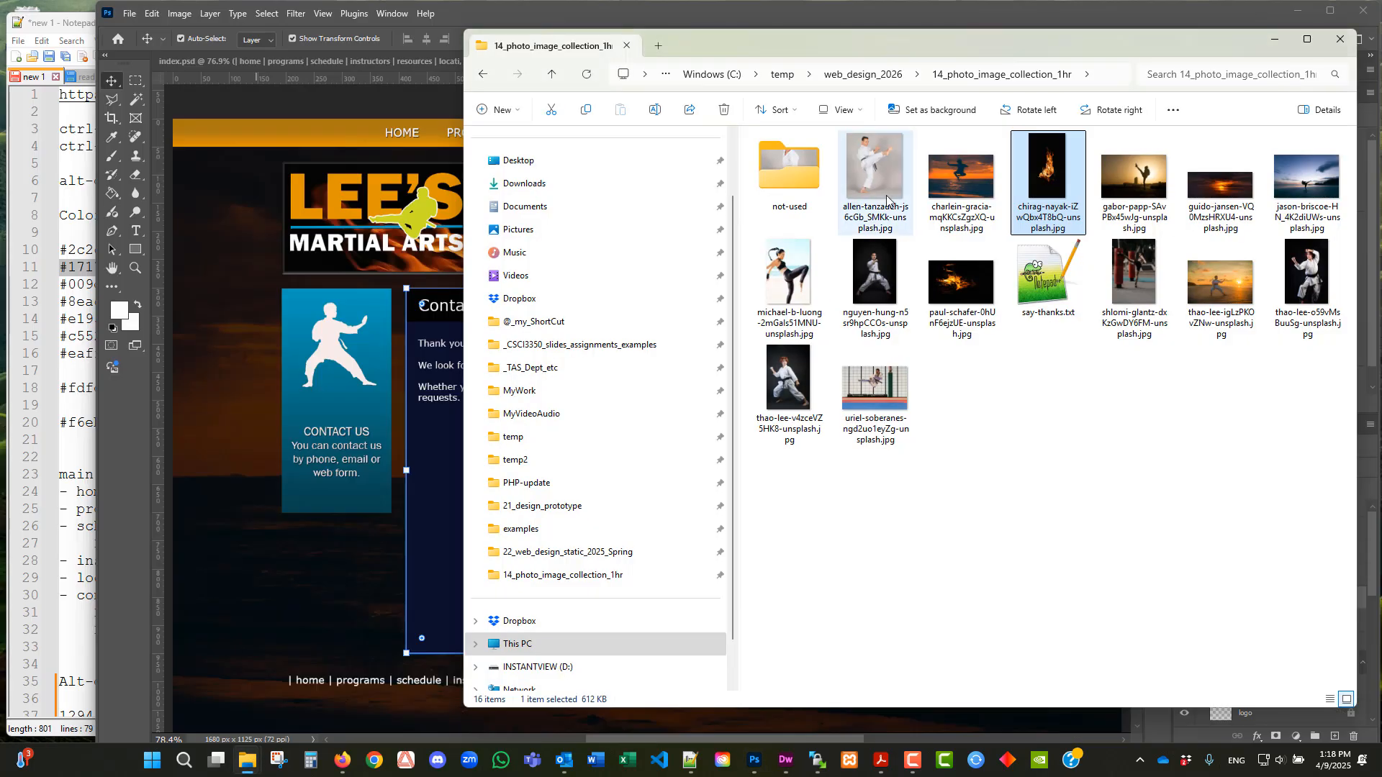
click(884, 74)
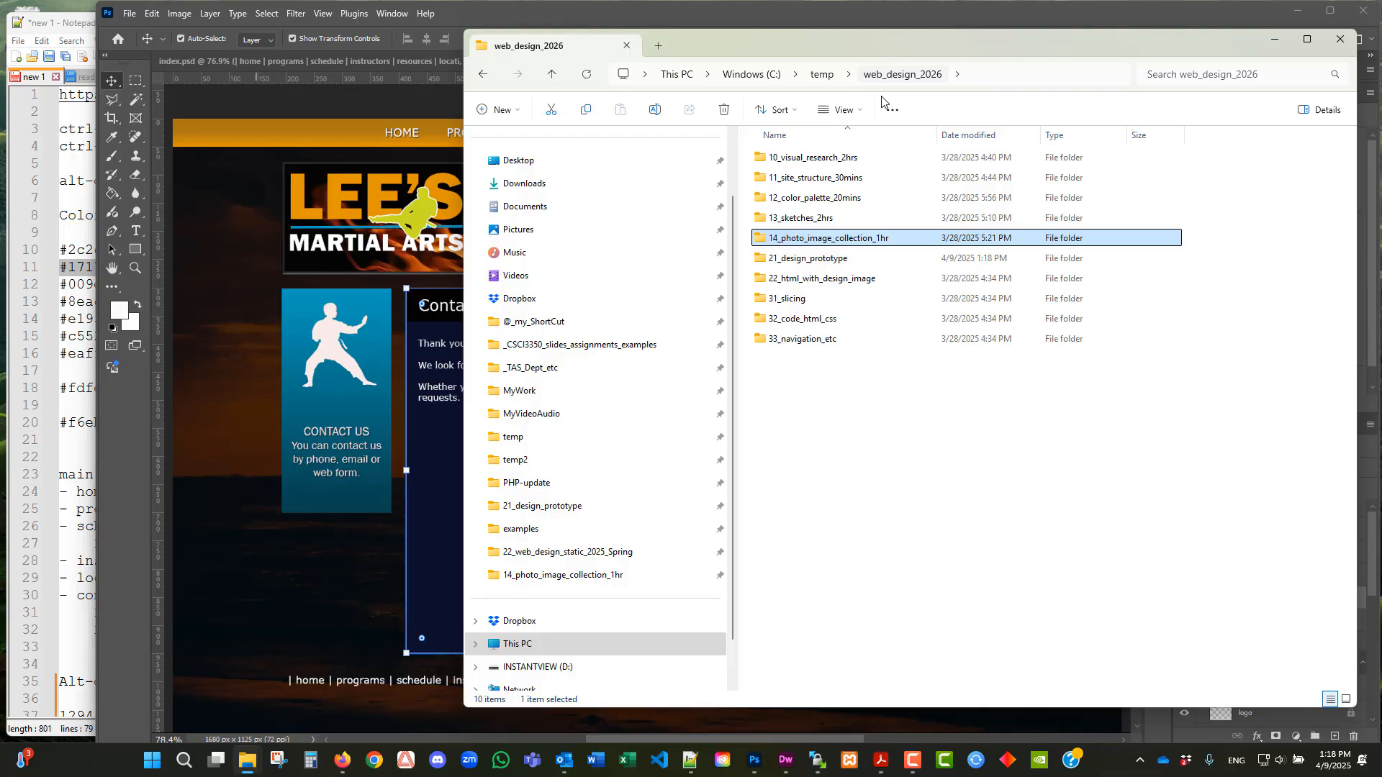
double_click(809, 259)
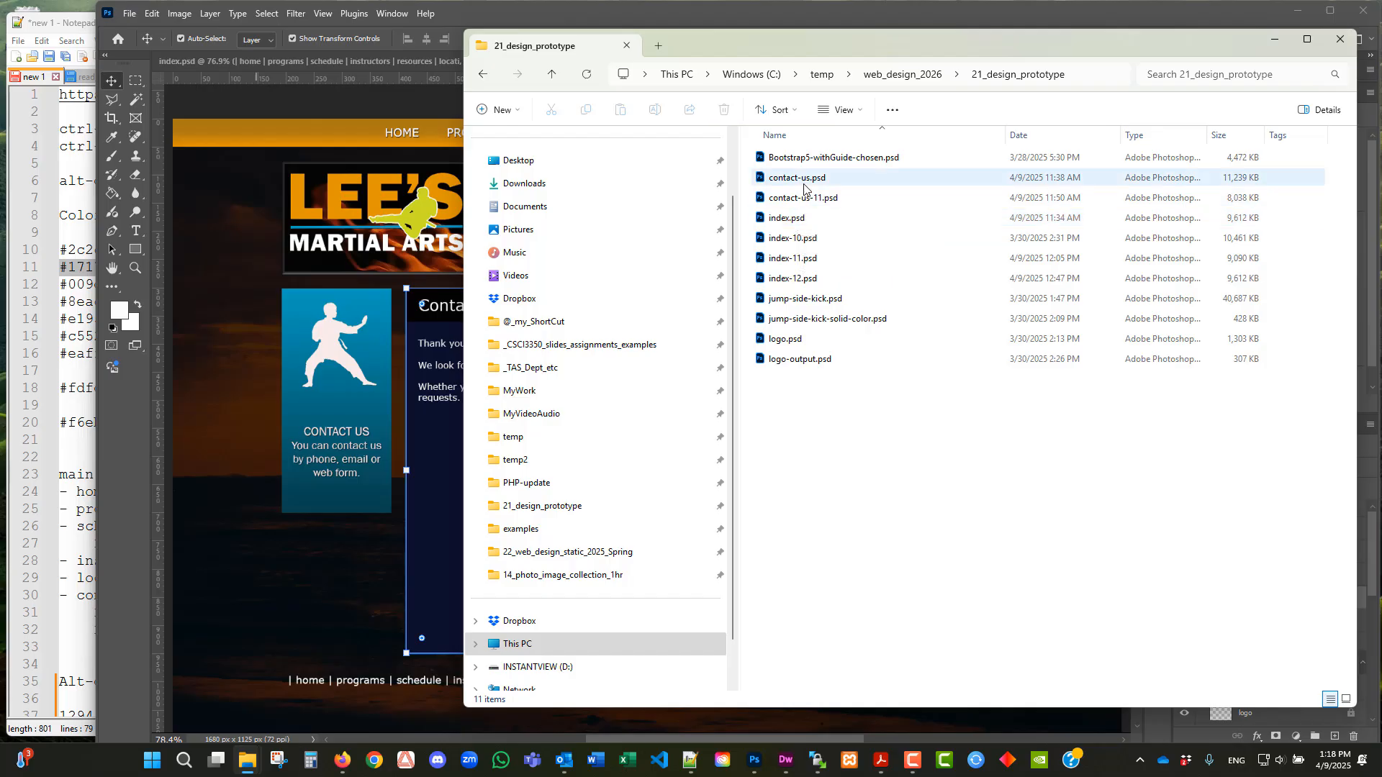
click(1263, 41)
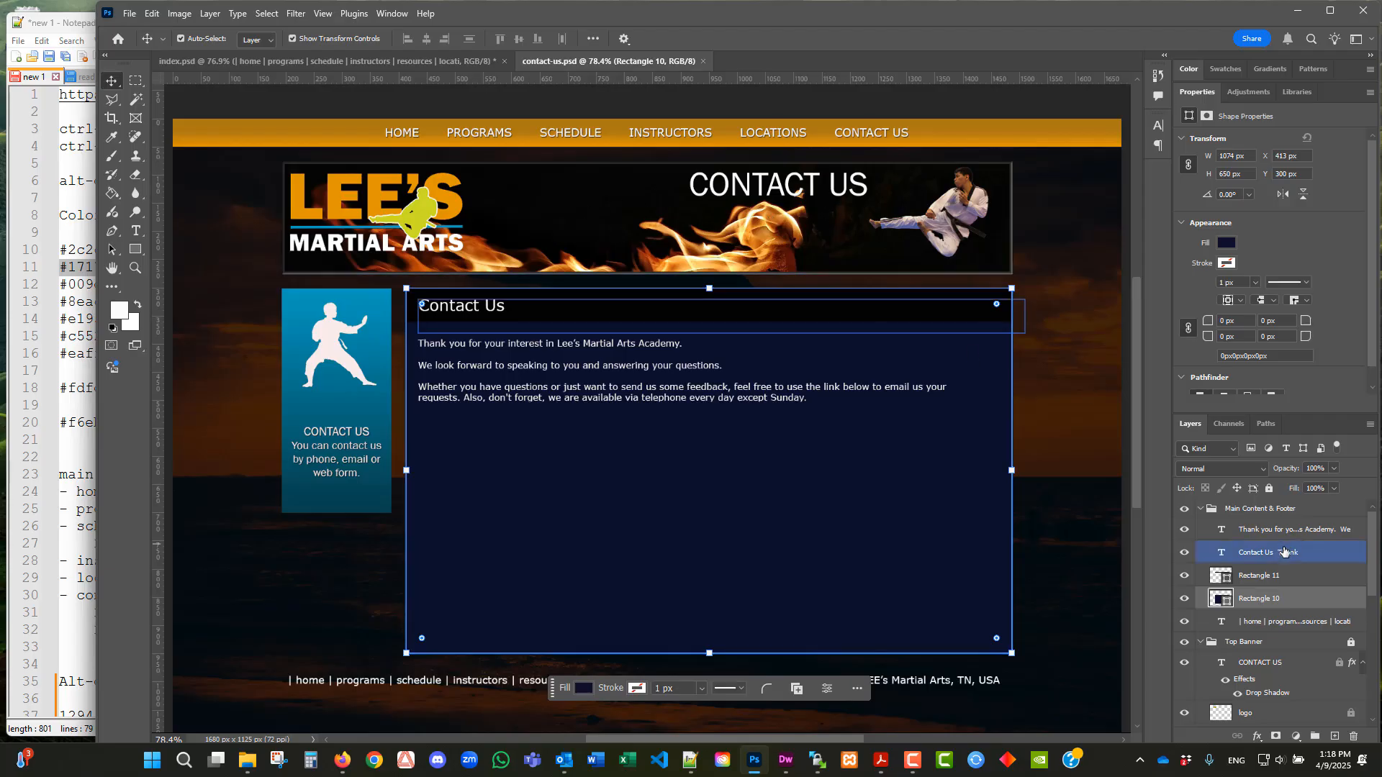
- Collapse the Main Content & Footer and Top Banner groups, and unlock and merge the Top Banner group into a single layer
click(1201, 511)
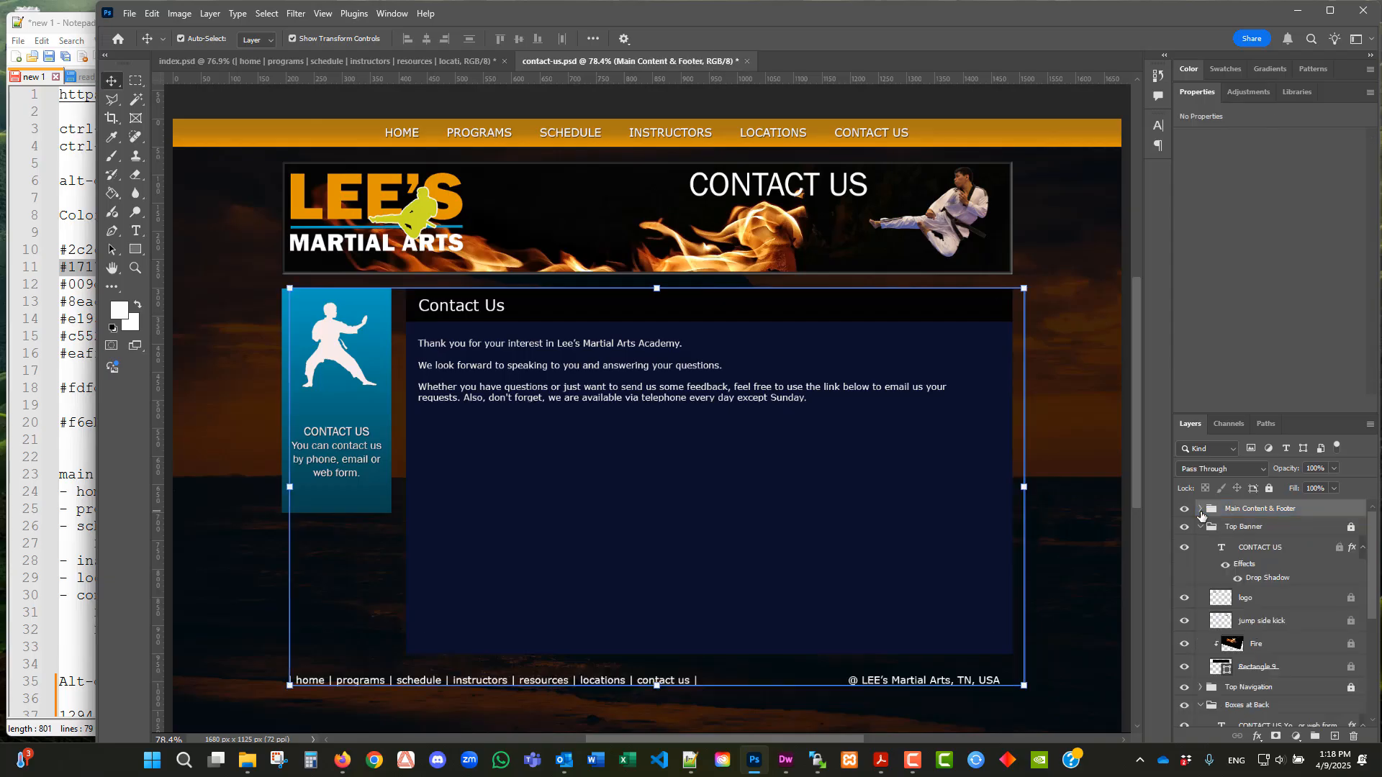
click(1254, 529)
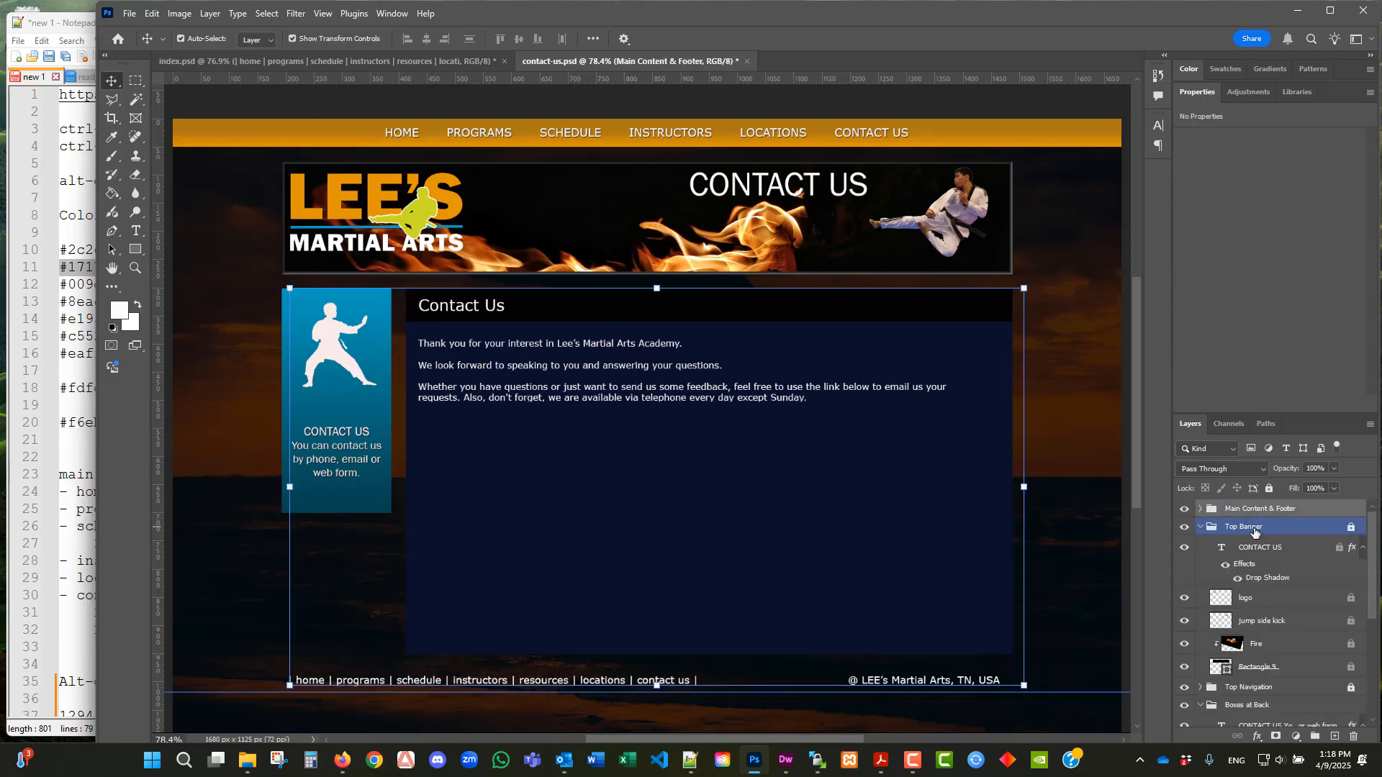
click(1200, 529)
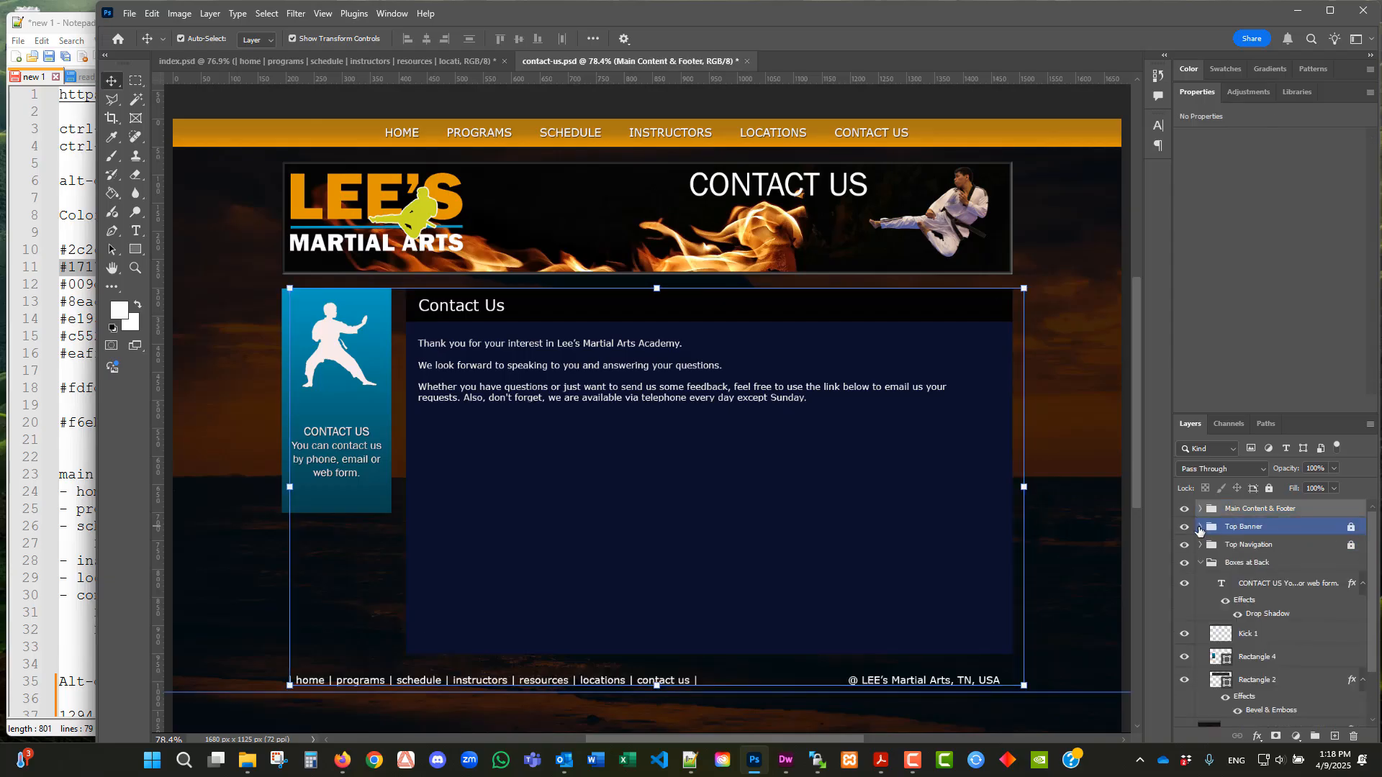
click(1352, 527)
right_click(1256, 529)
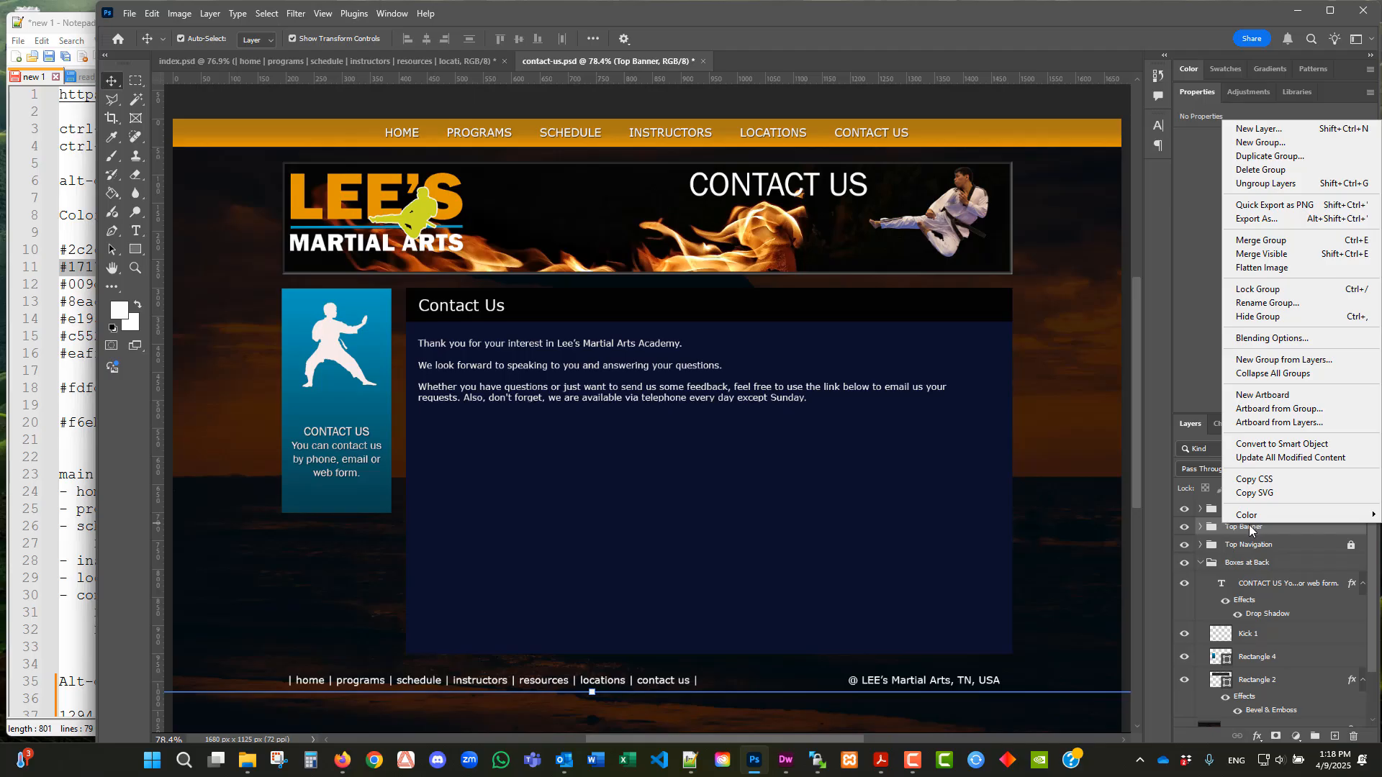
click(1281, 240)
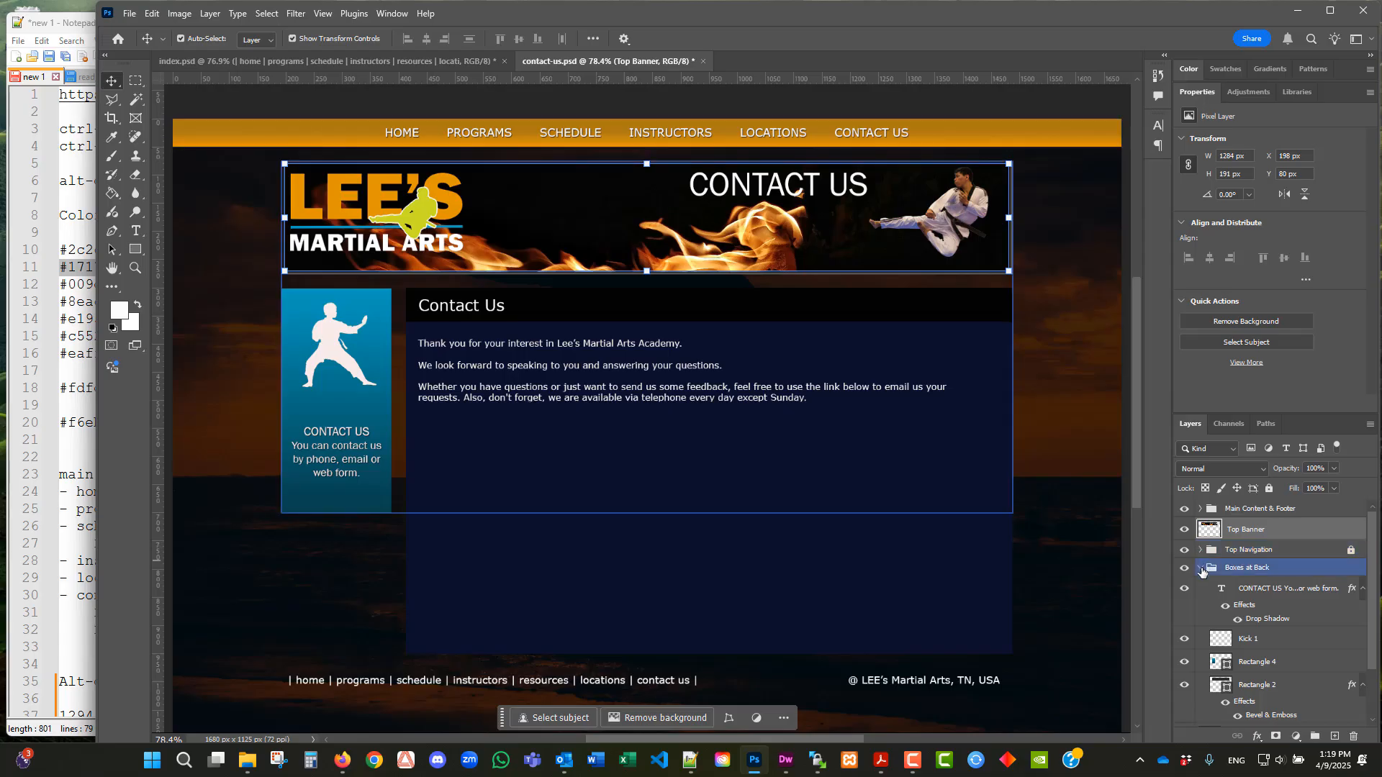
- Merge the Boxes at Back group into a single layer and lock it
right_click(1236, 573)
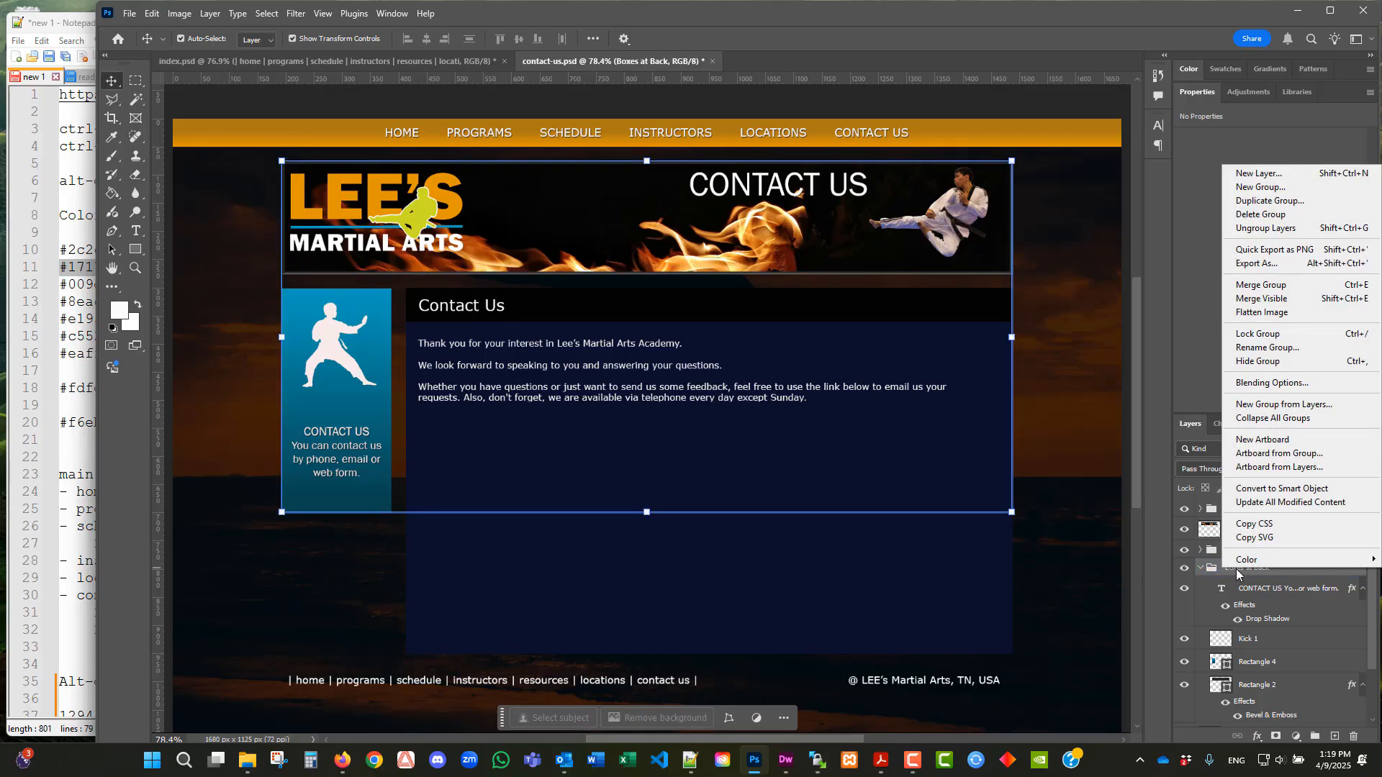
click(1249, 285)
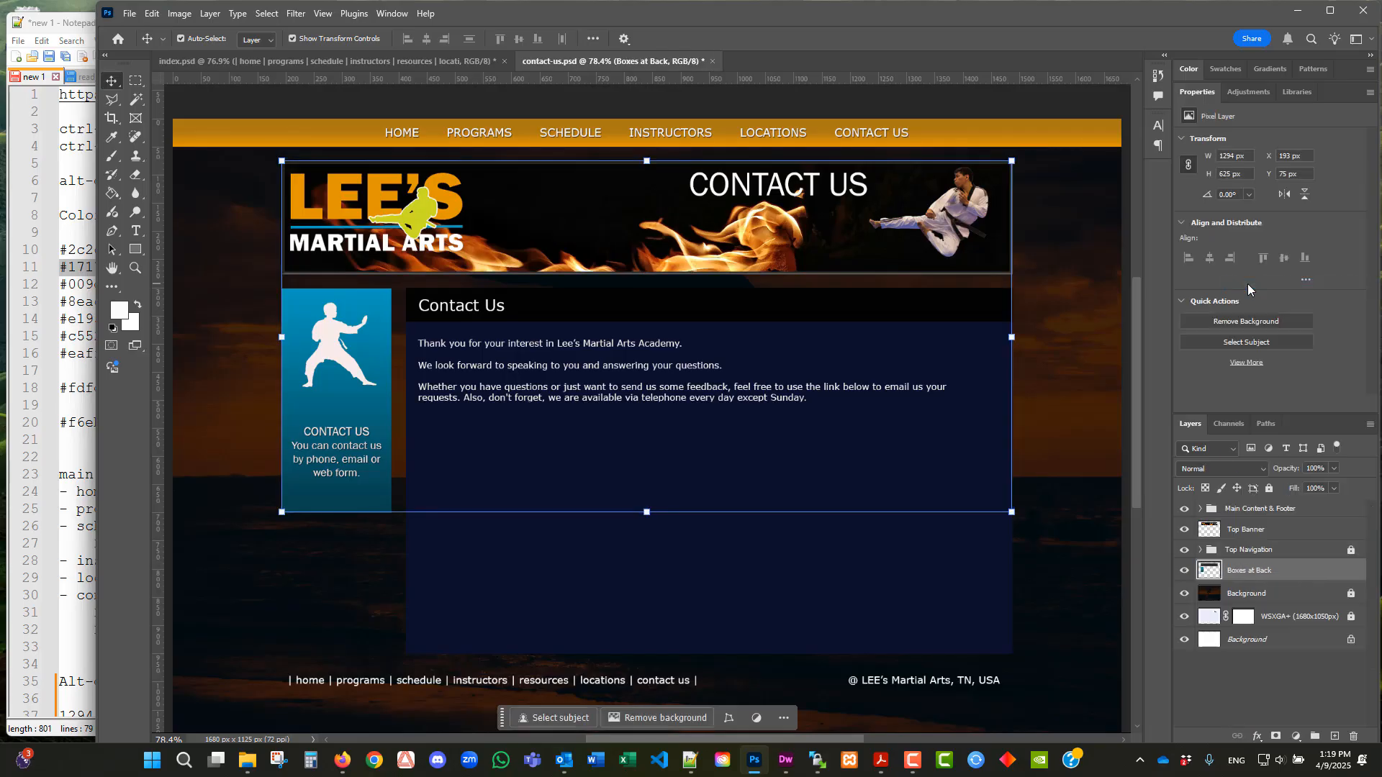
click(1271, 490)
- Lock the merged Top Banner layer
click(1253, 530)
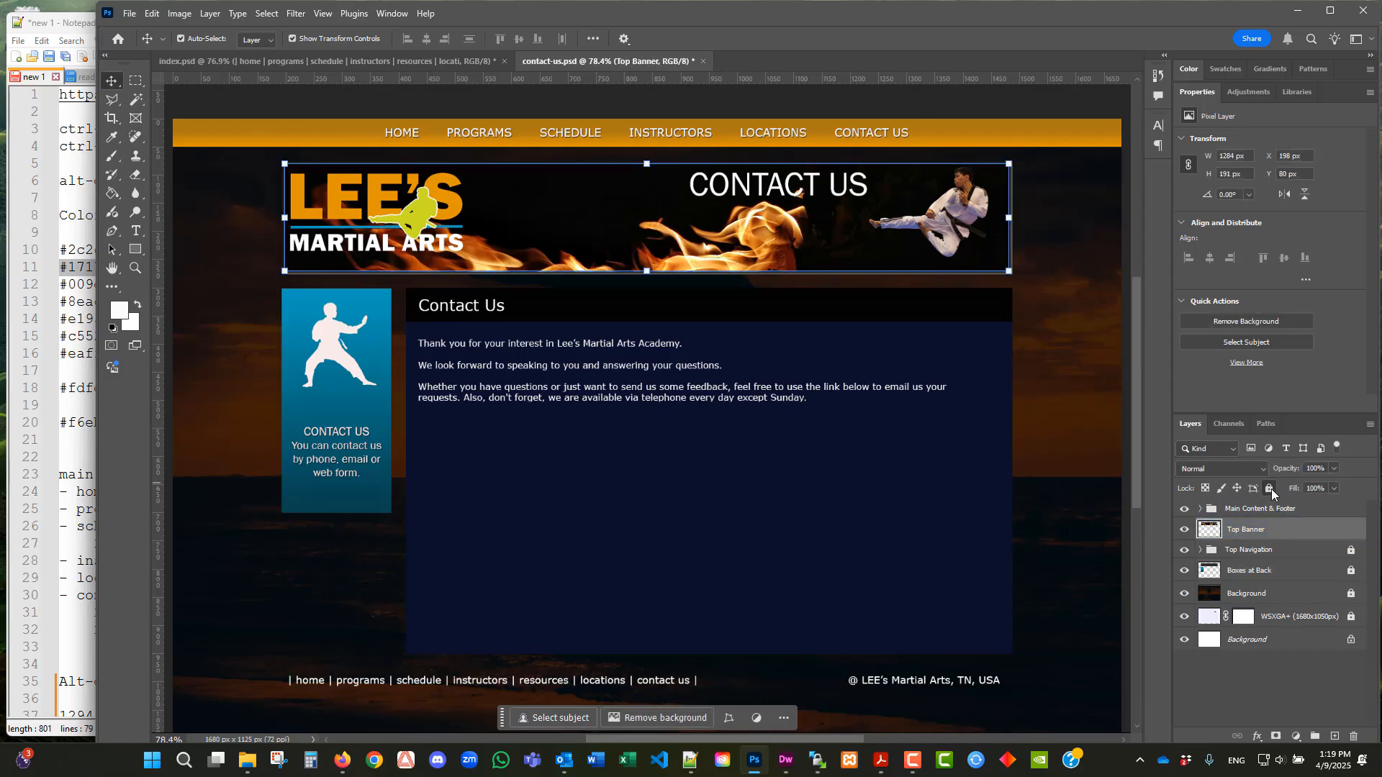
click(1271, 490)
click(1256, 551)
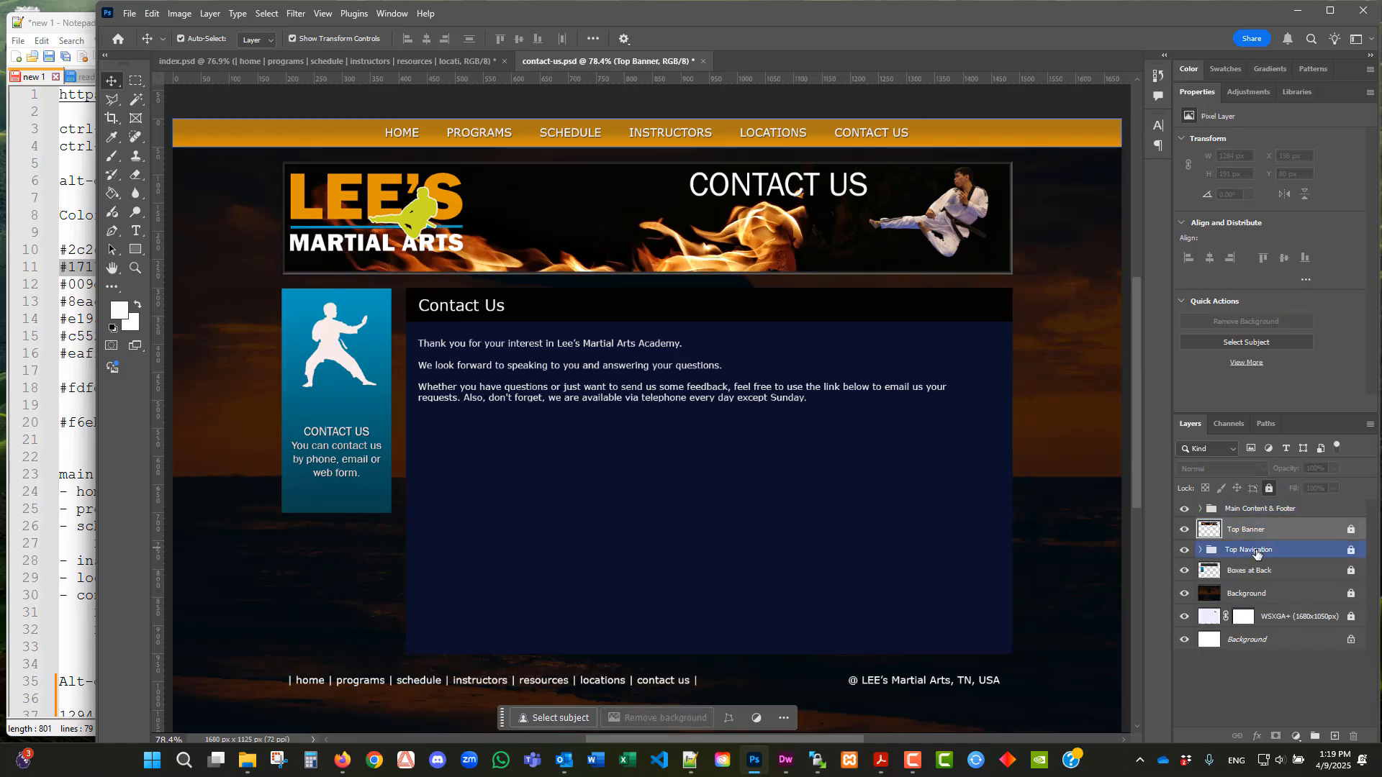
click(1207, 511)
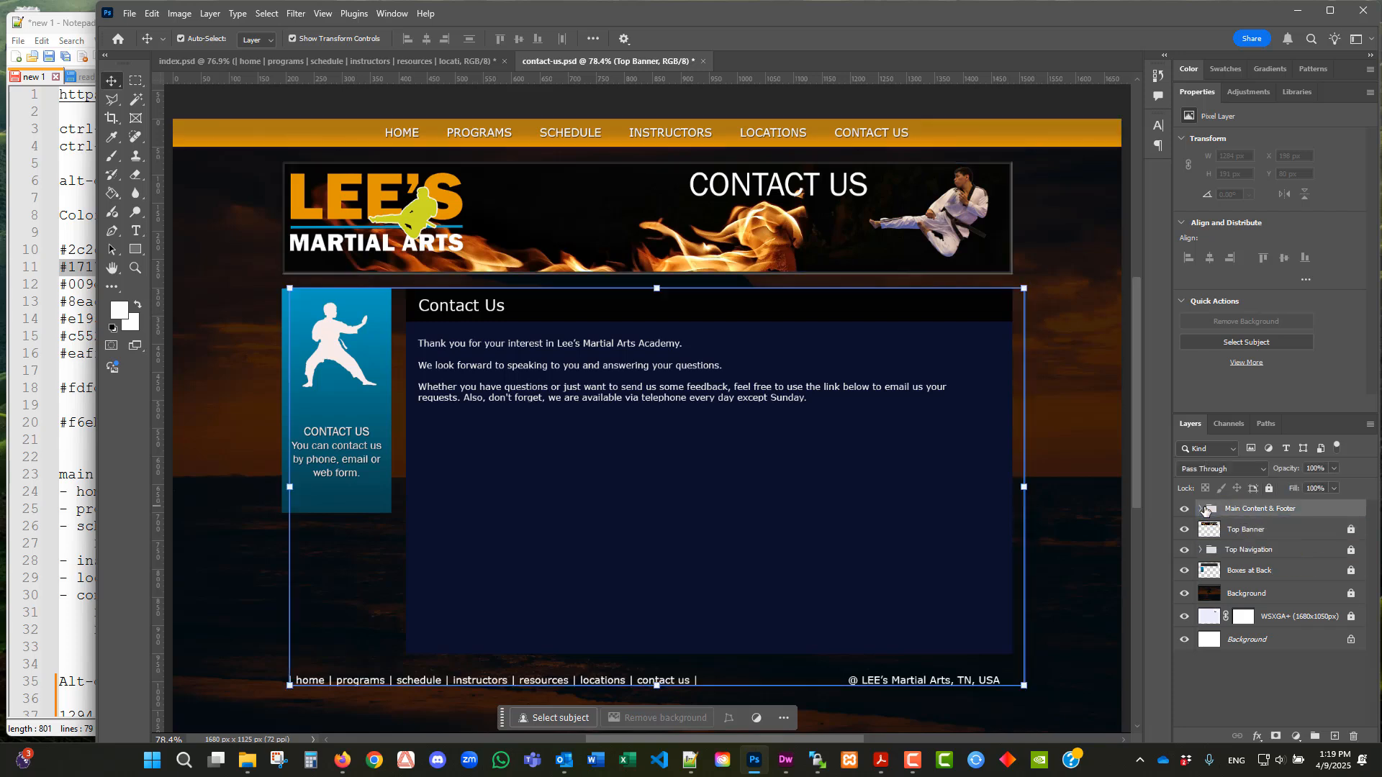
click(1201, 509)
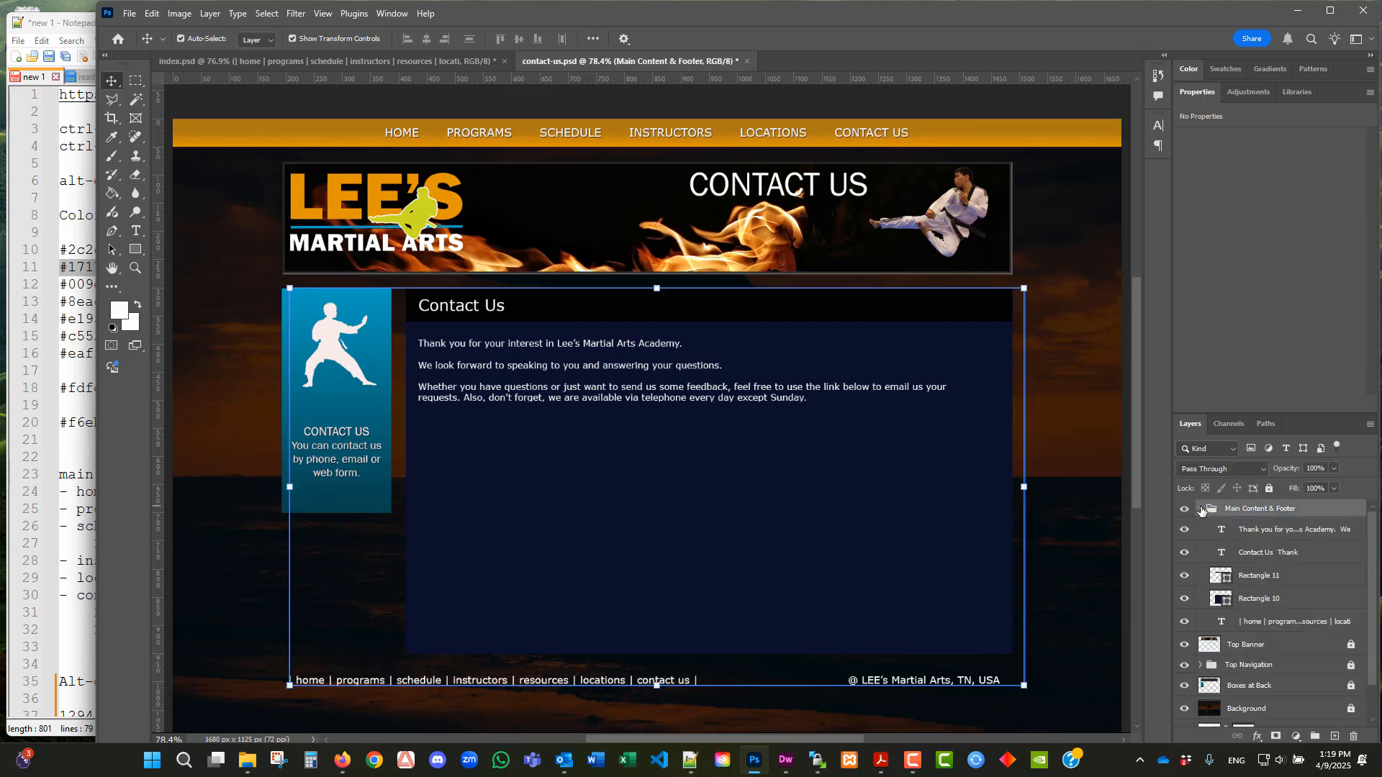
click(1201, 510)
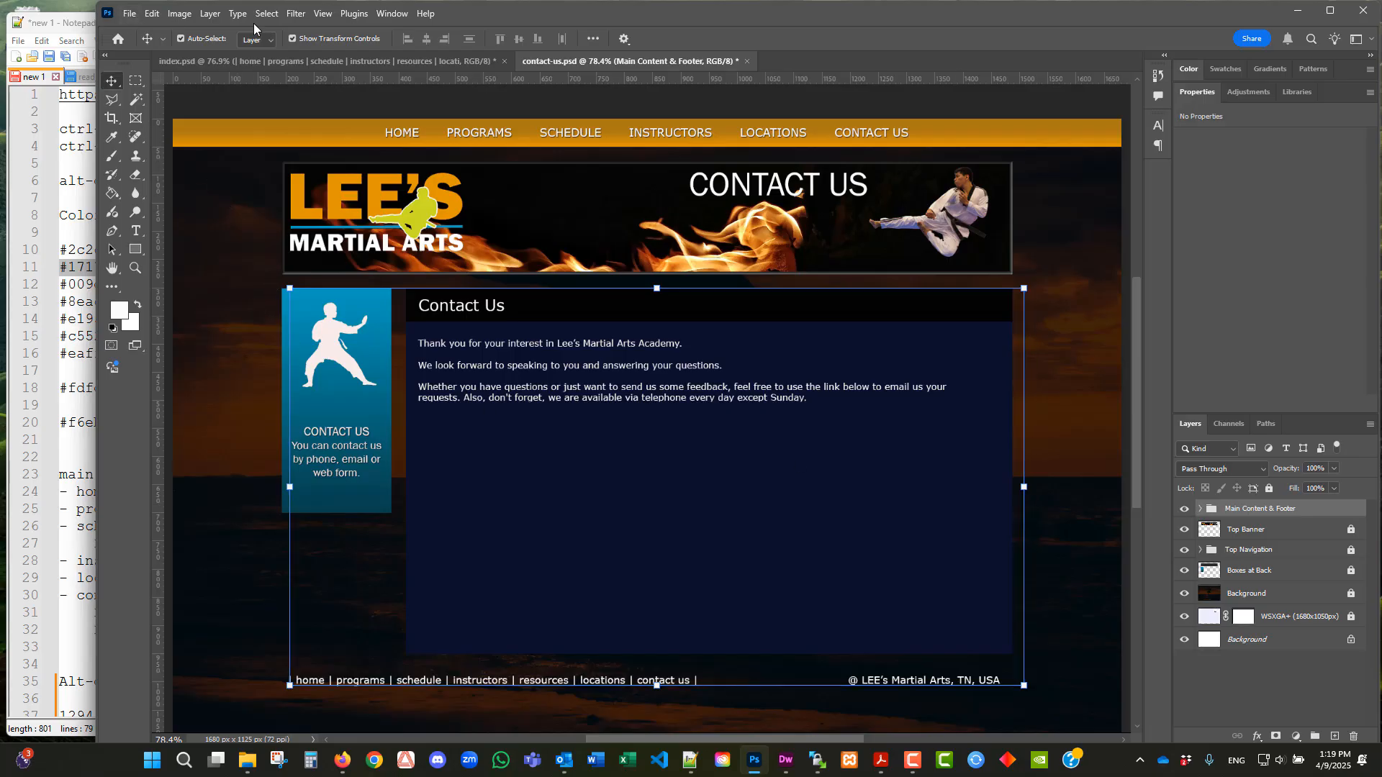
- Show the guides over the Contact Us page layout
click(323, 13)
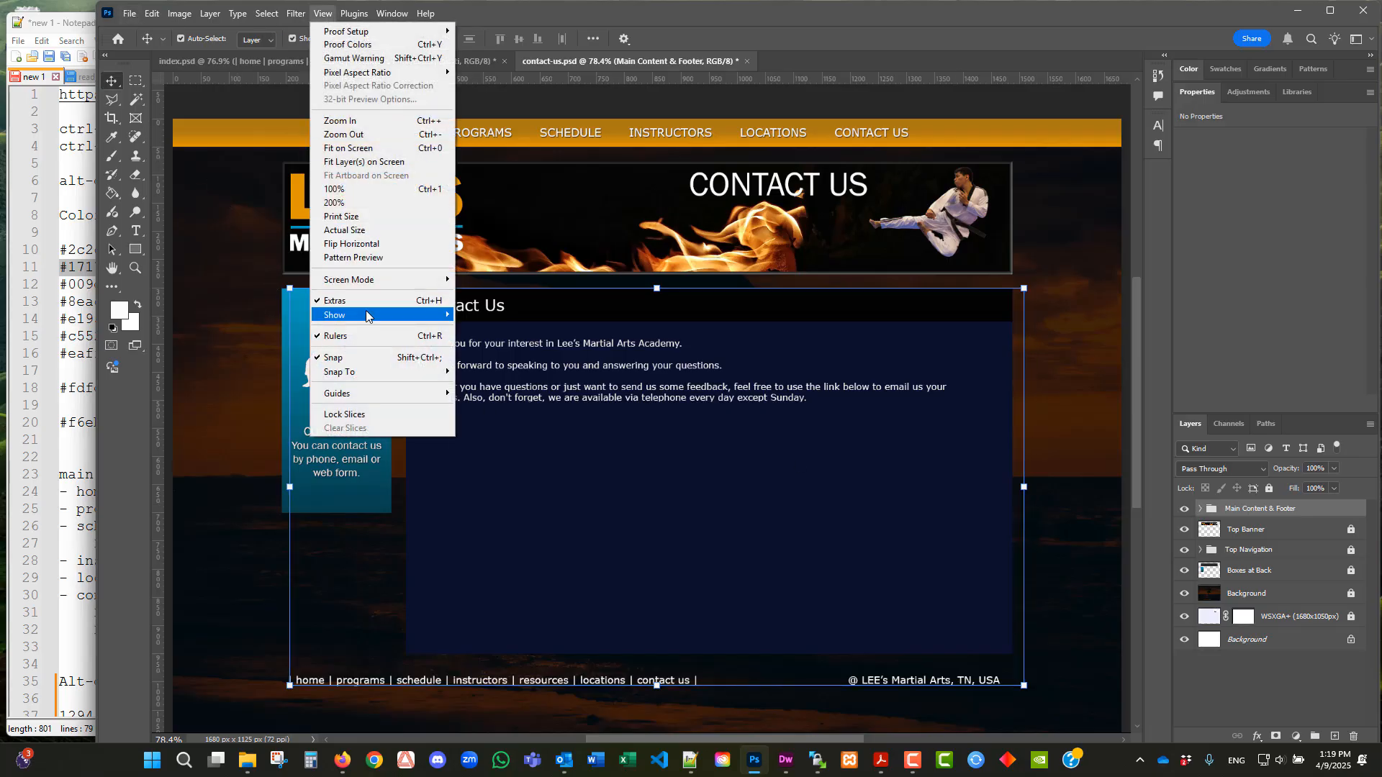
mouse_move(367, 315)
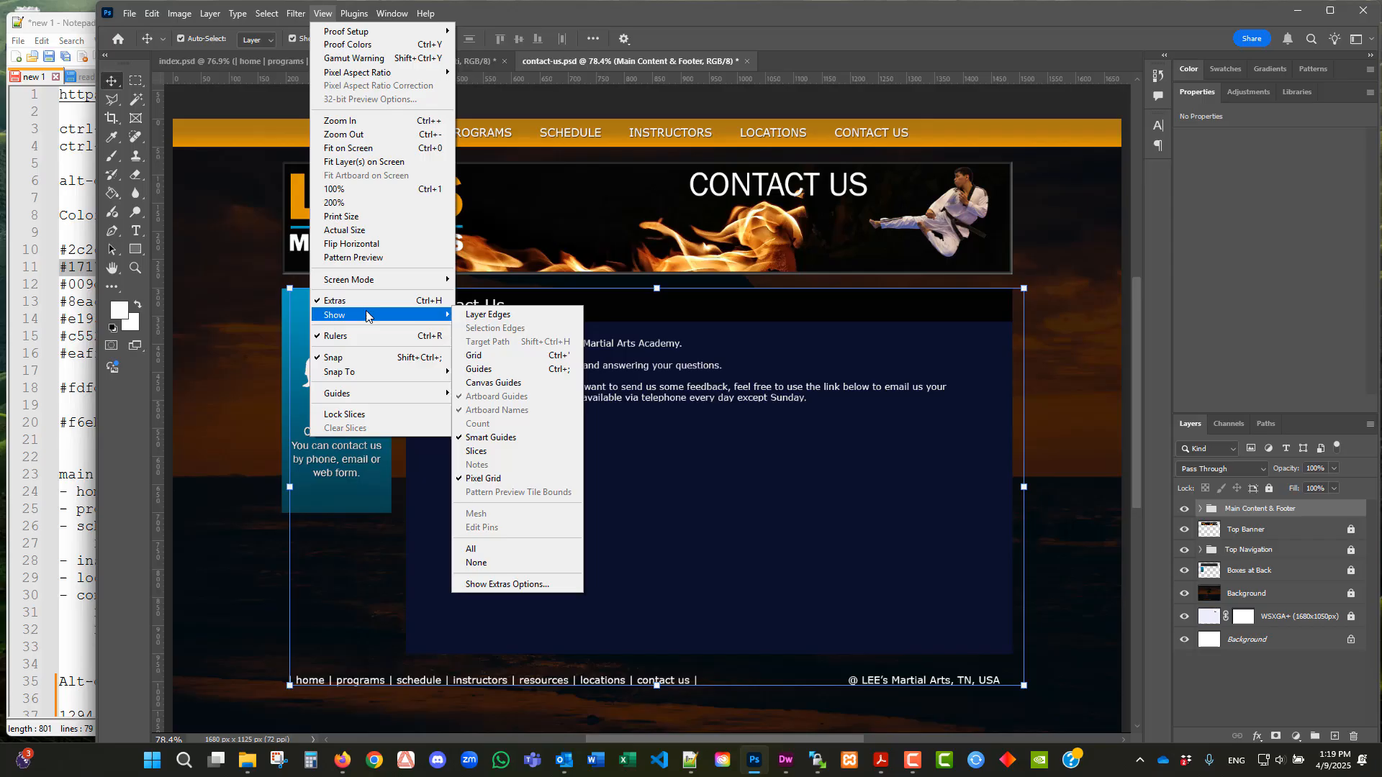
click(510, 369)
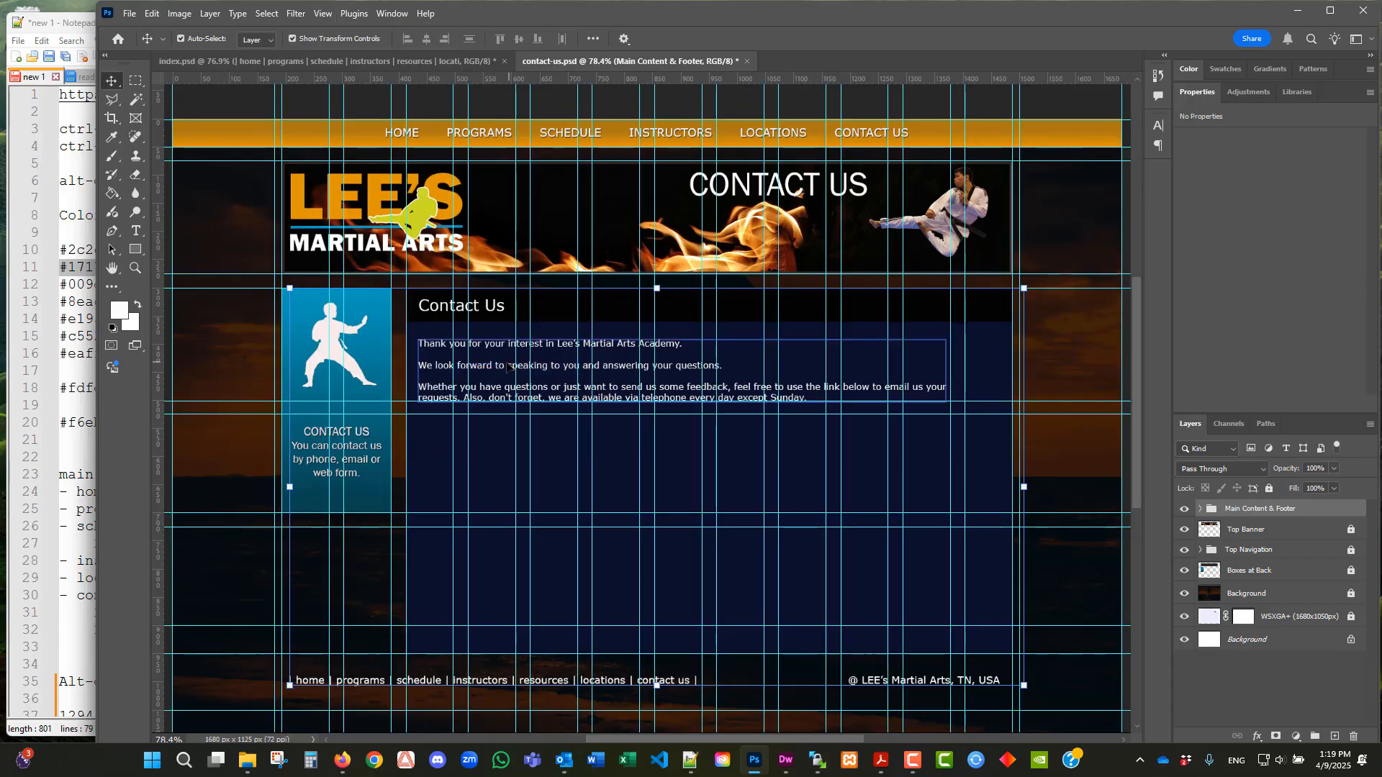
- Lock the Main Content & Footer group and save contact-us.psd
click(130, 13)
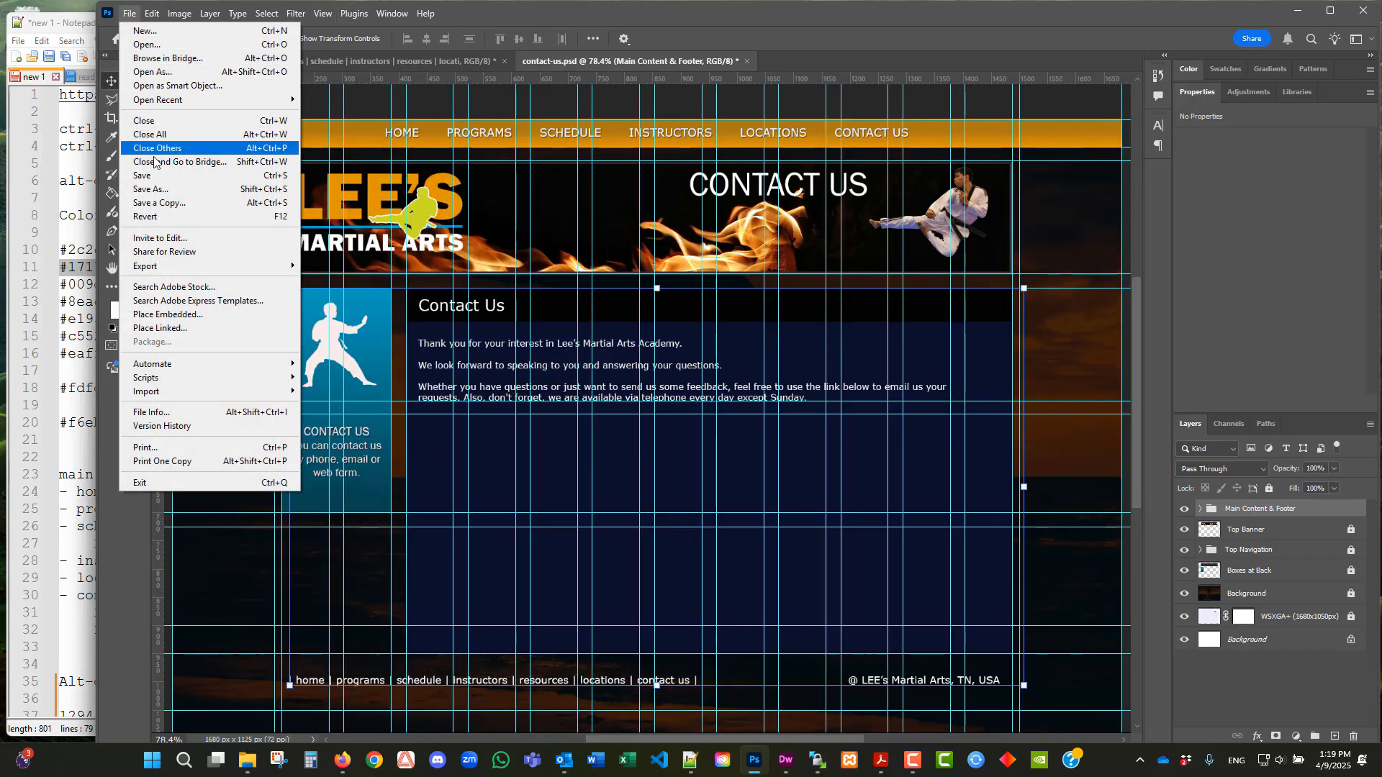
click(165, 176)
click(1270, 488)
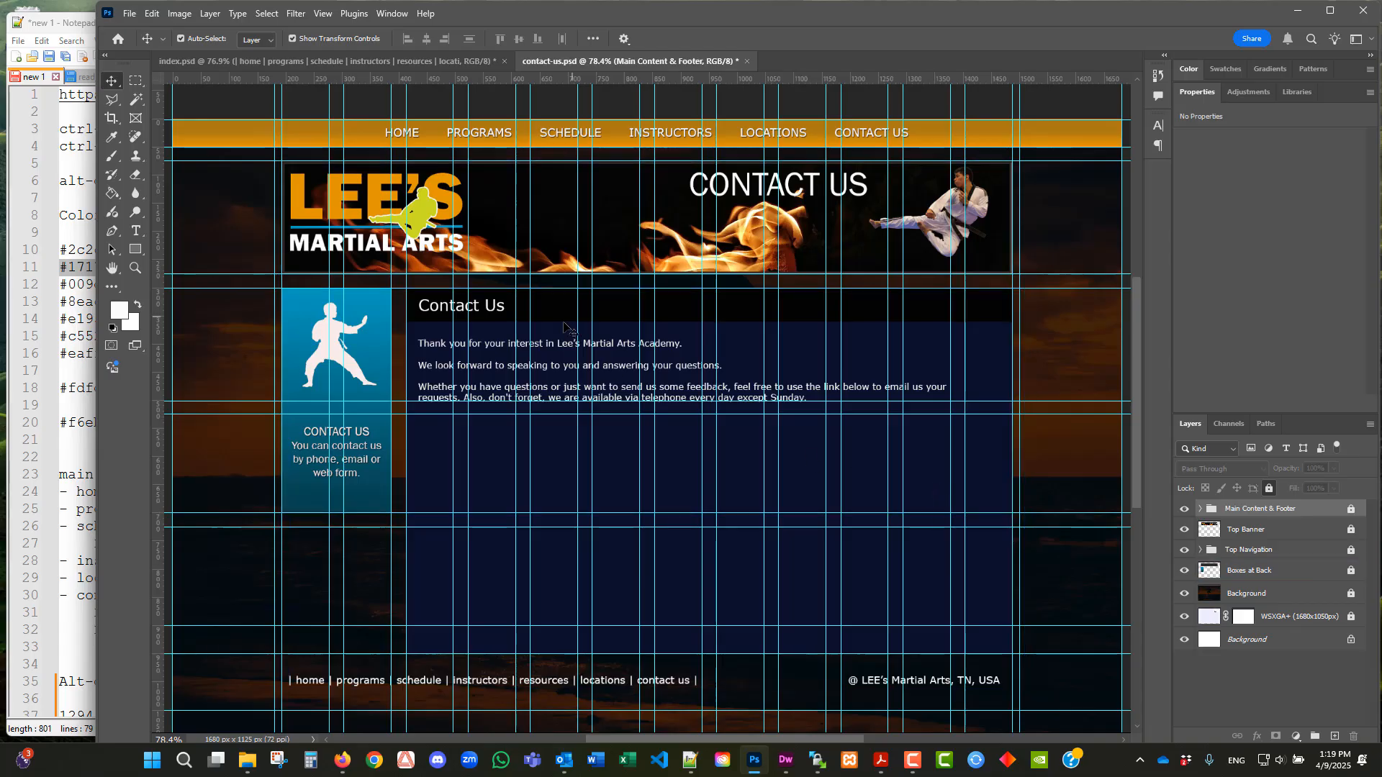
click(130, 13)
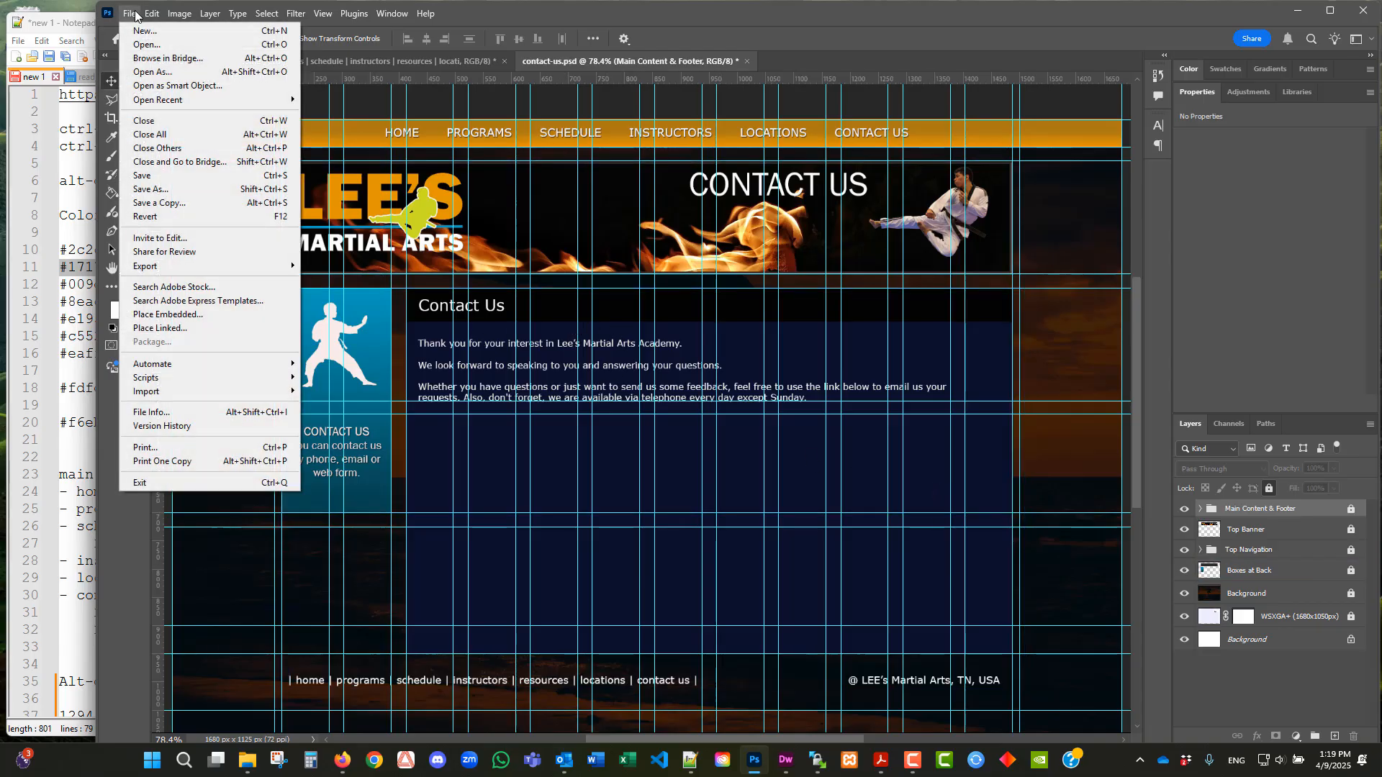
click(142, 176)
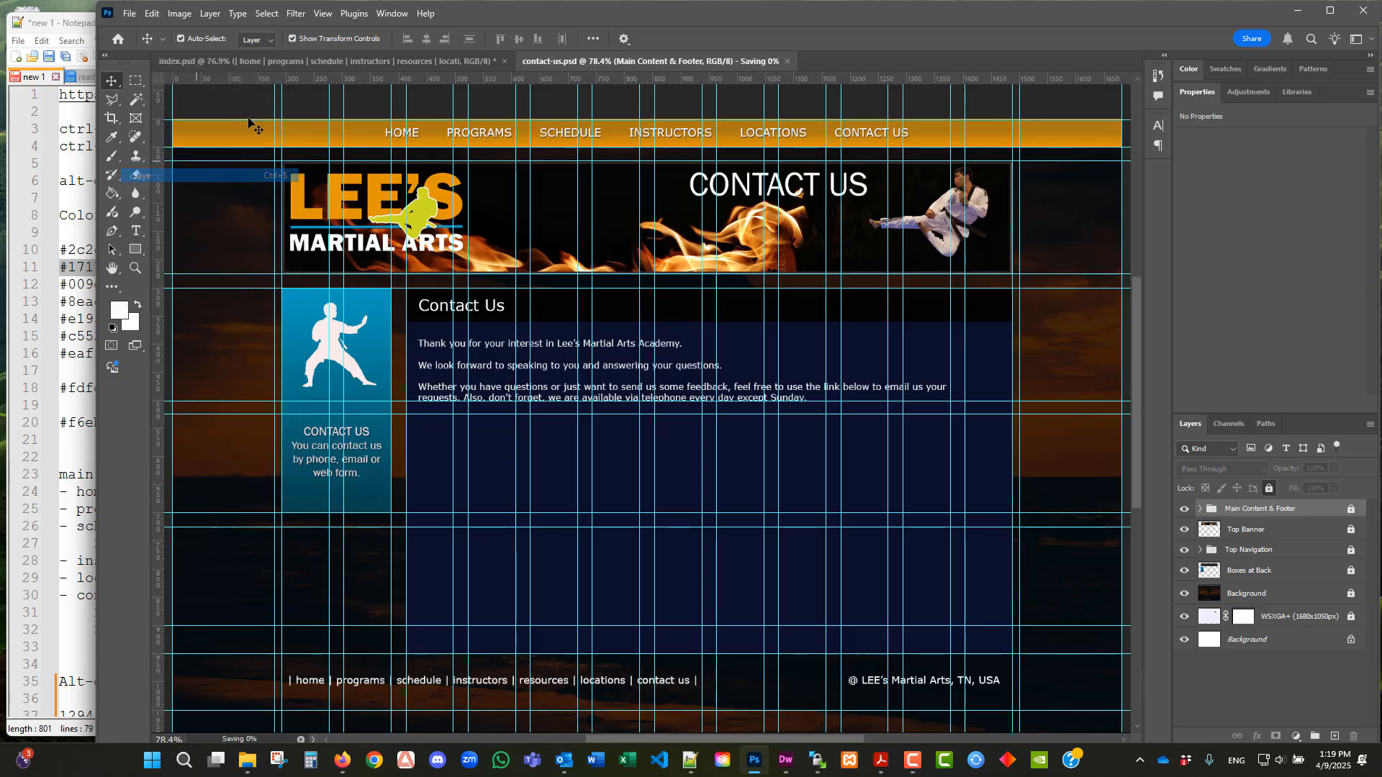
- In index.psd, select the full page width from the navigation bar to the guide below the footer, and copy it merged
click(281, 62)
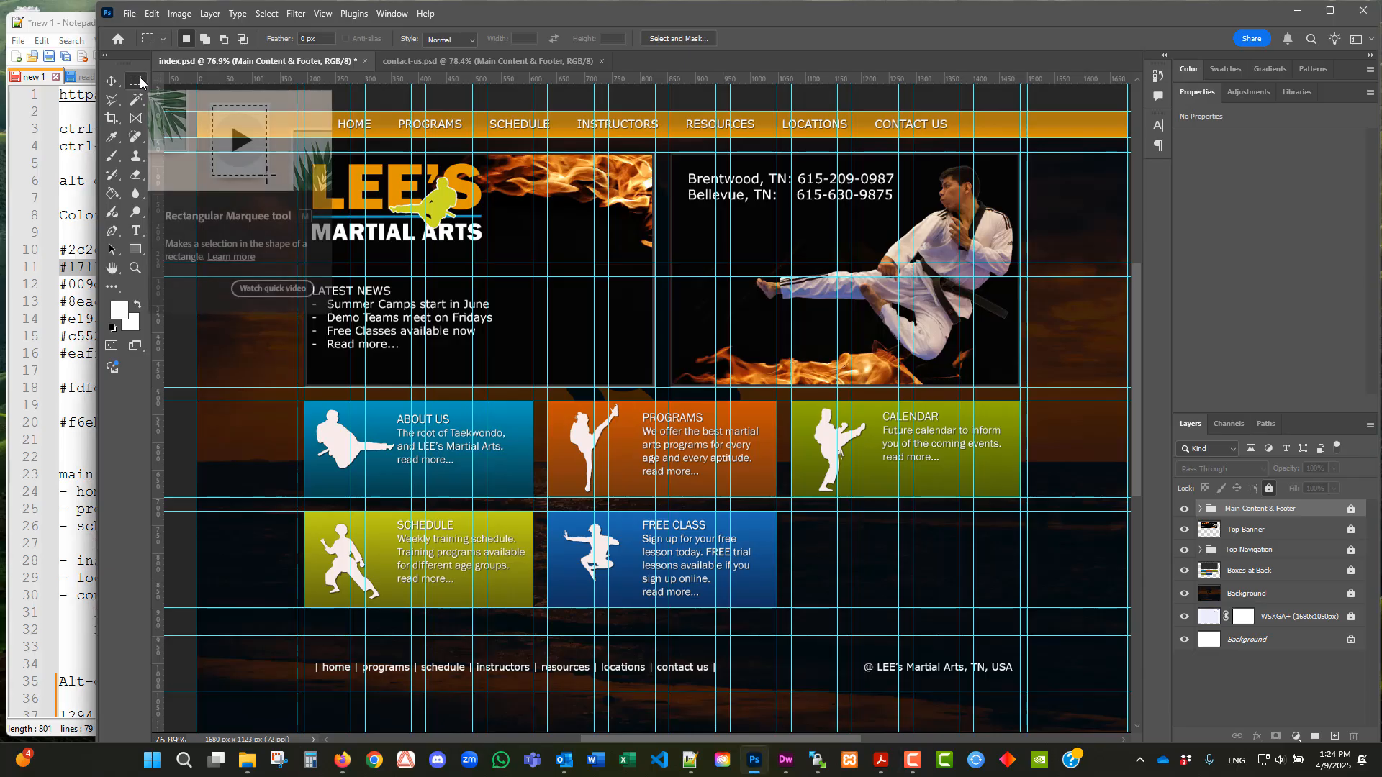
click(137, 83)
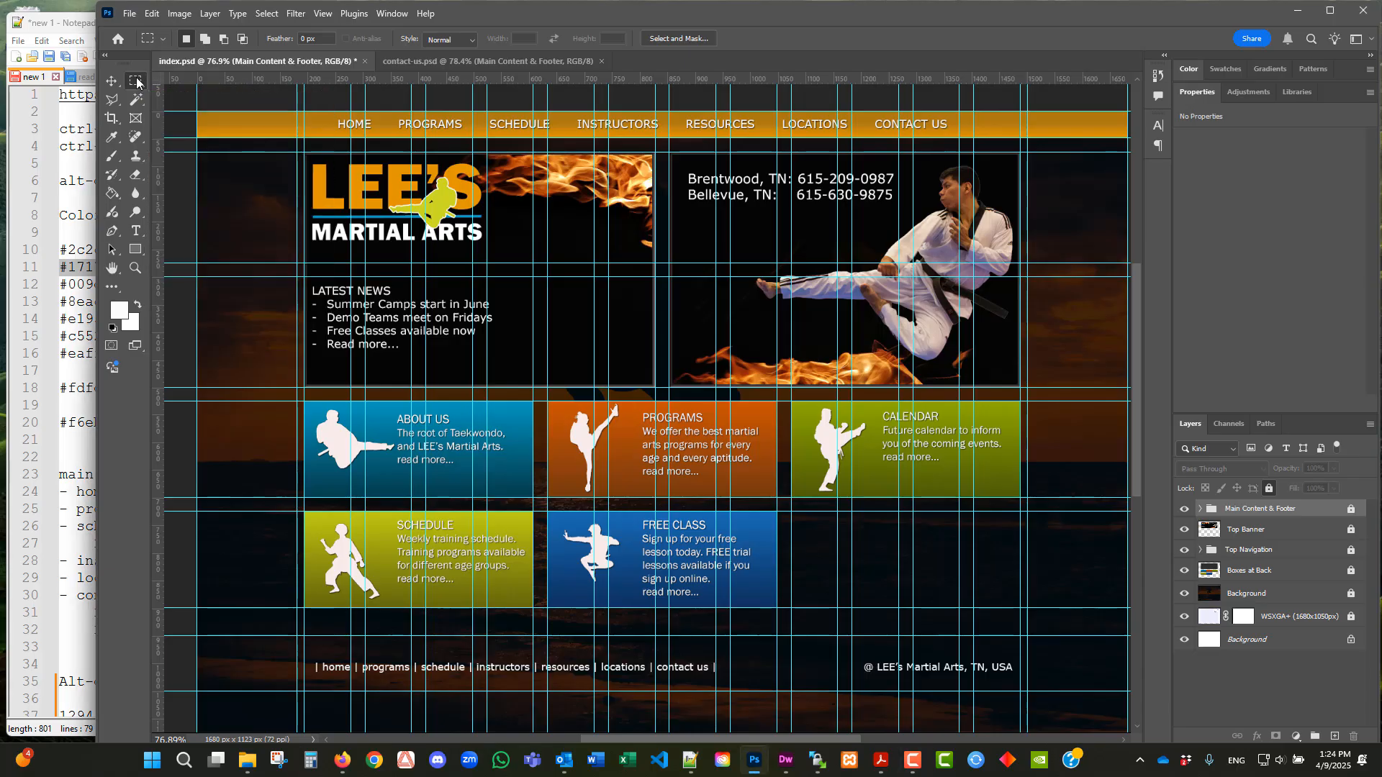
click(194, 86)
drag(197, 111, 1129, 692)
scroll(1042, 573, down, 1)
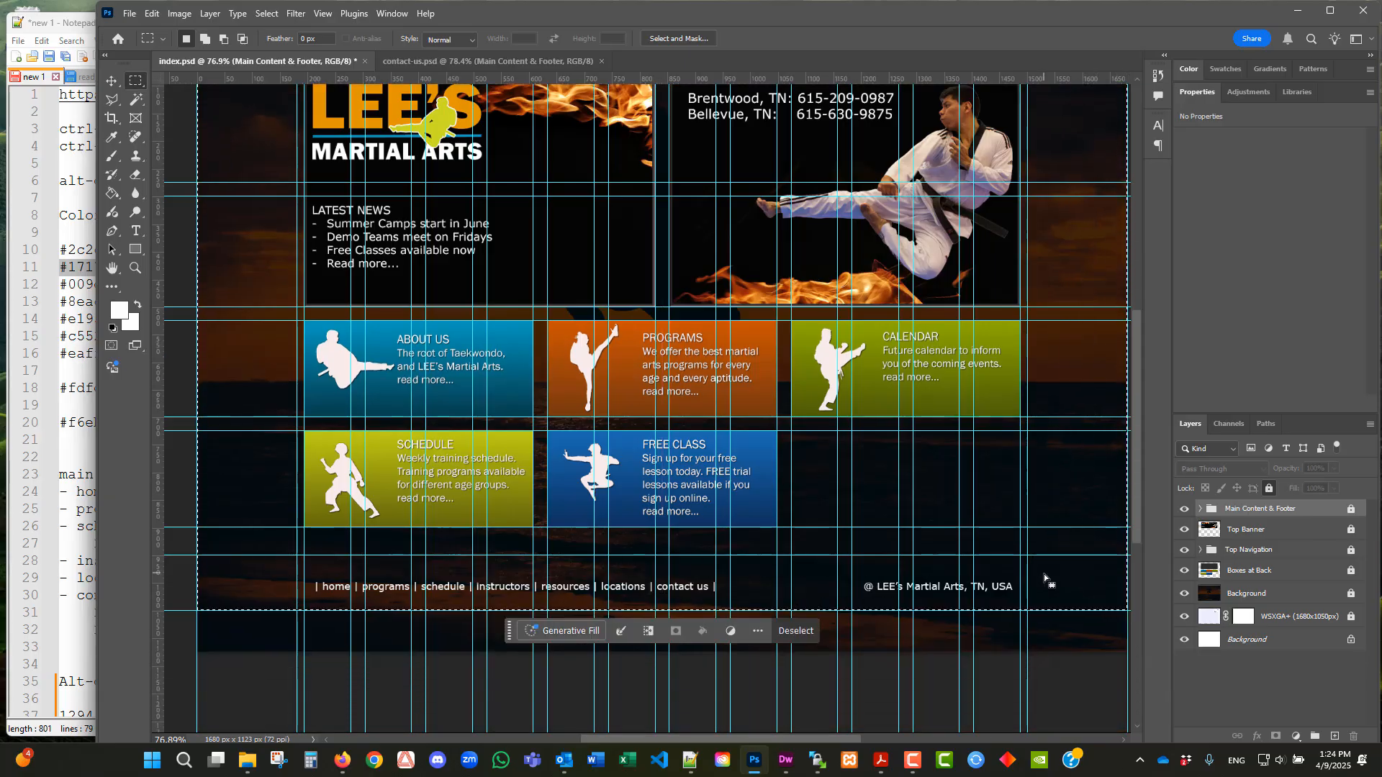
scroll(1044, 573, up, 1)
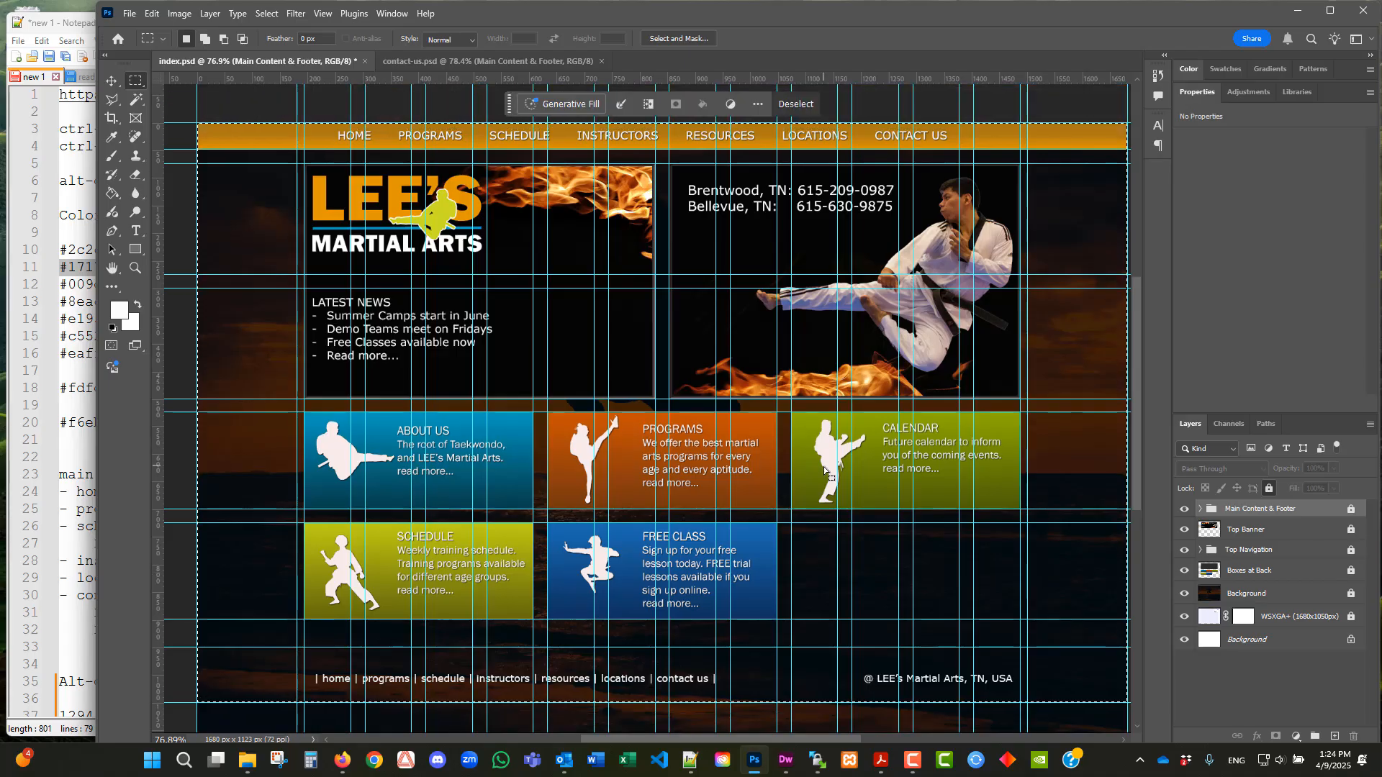
scroll(770, 446, down, 1)
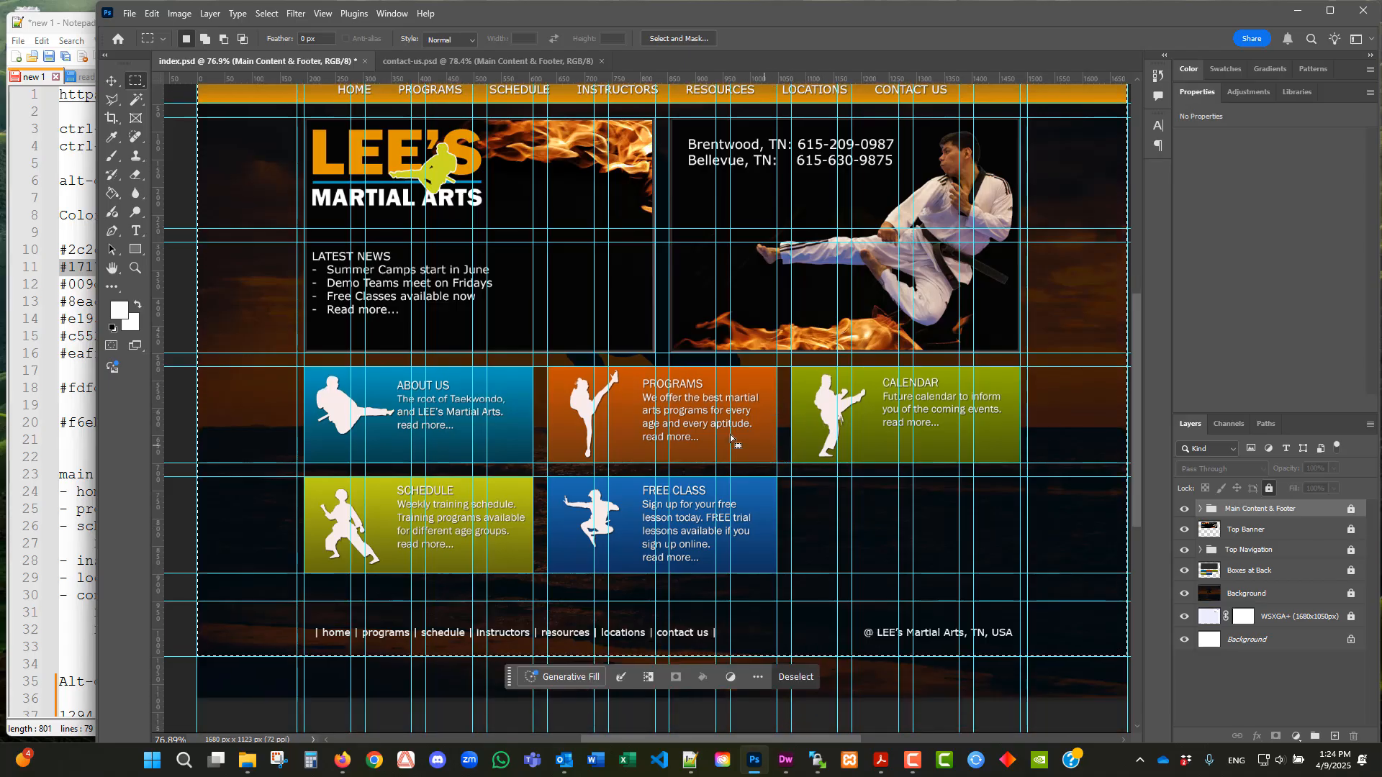
click(152, 13)
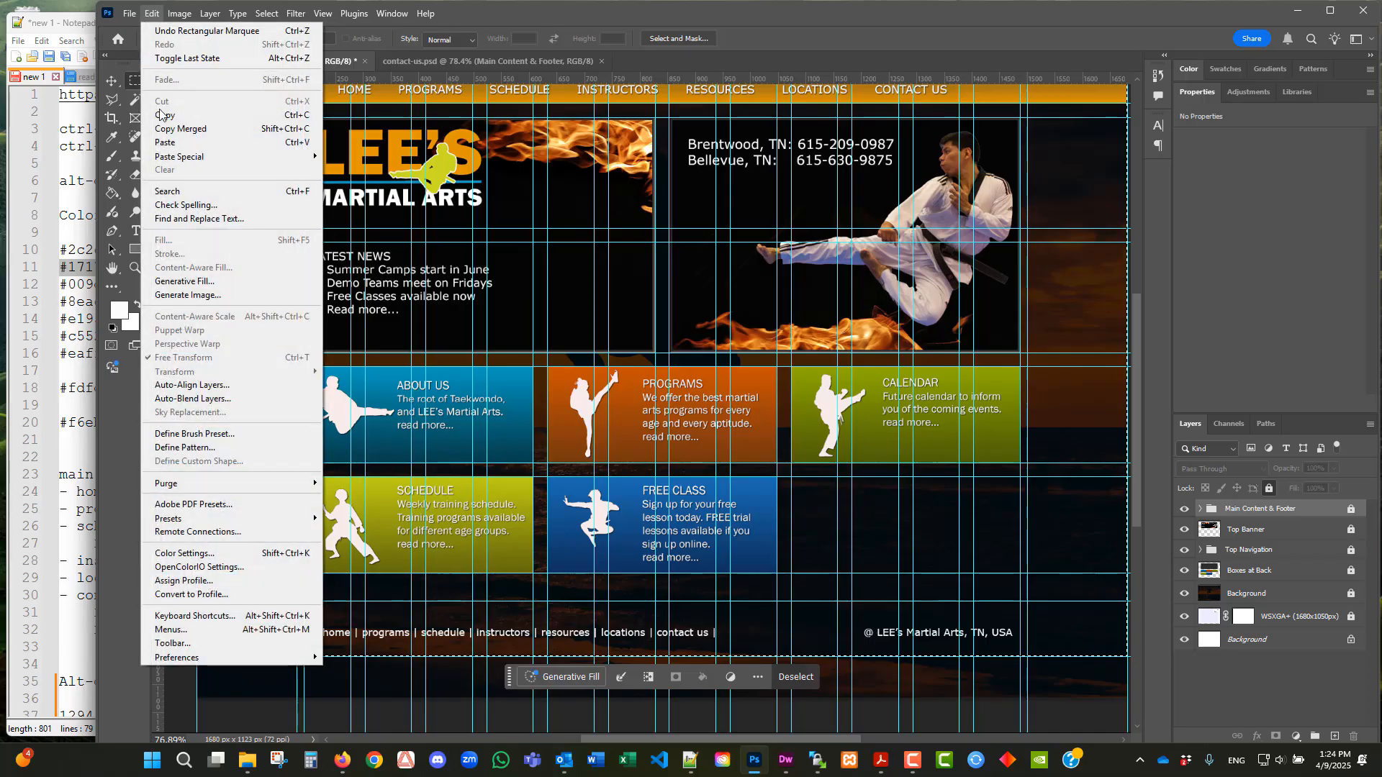
click(161, 130)
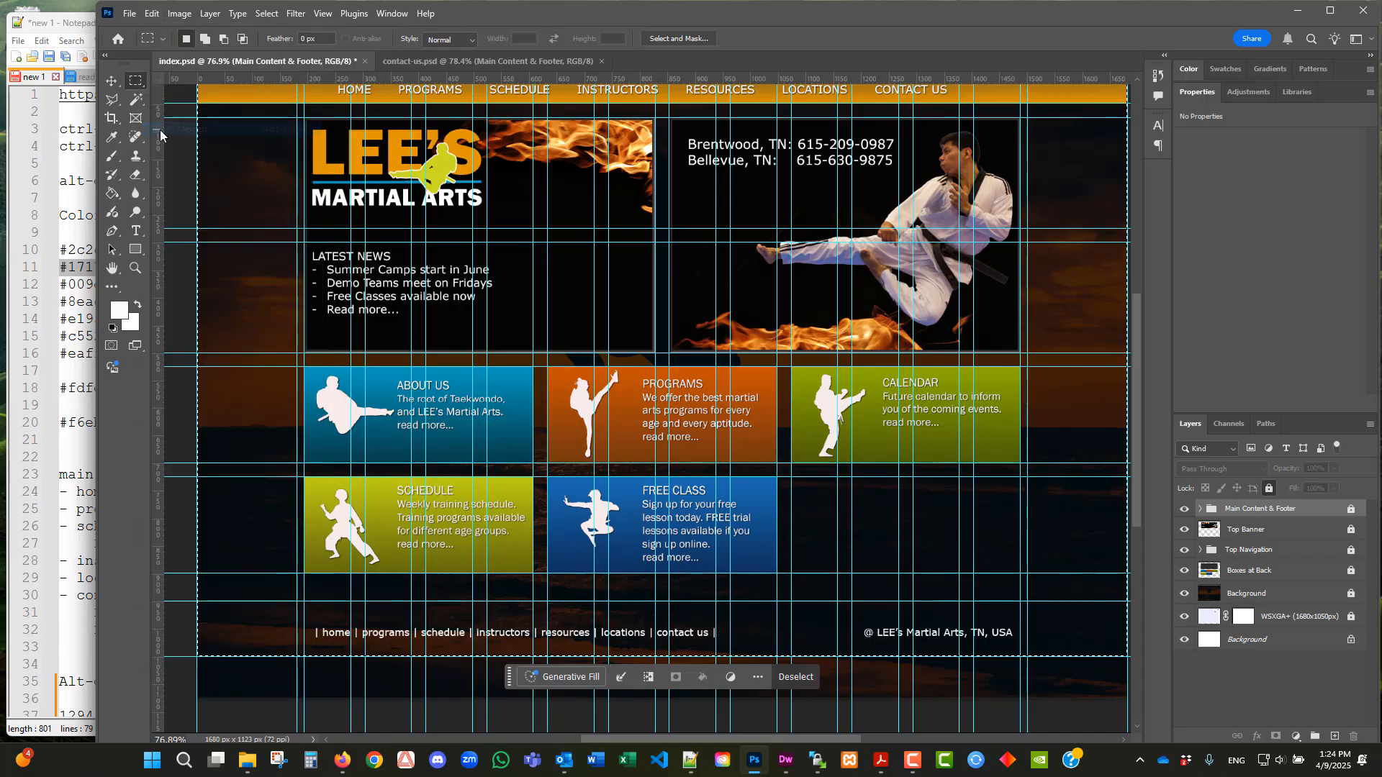
- Create a new 1680 x 1048 px document from the Clipboard preset and paste the copied home page into it
click(129, 14)
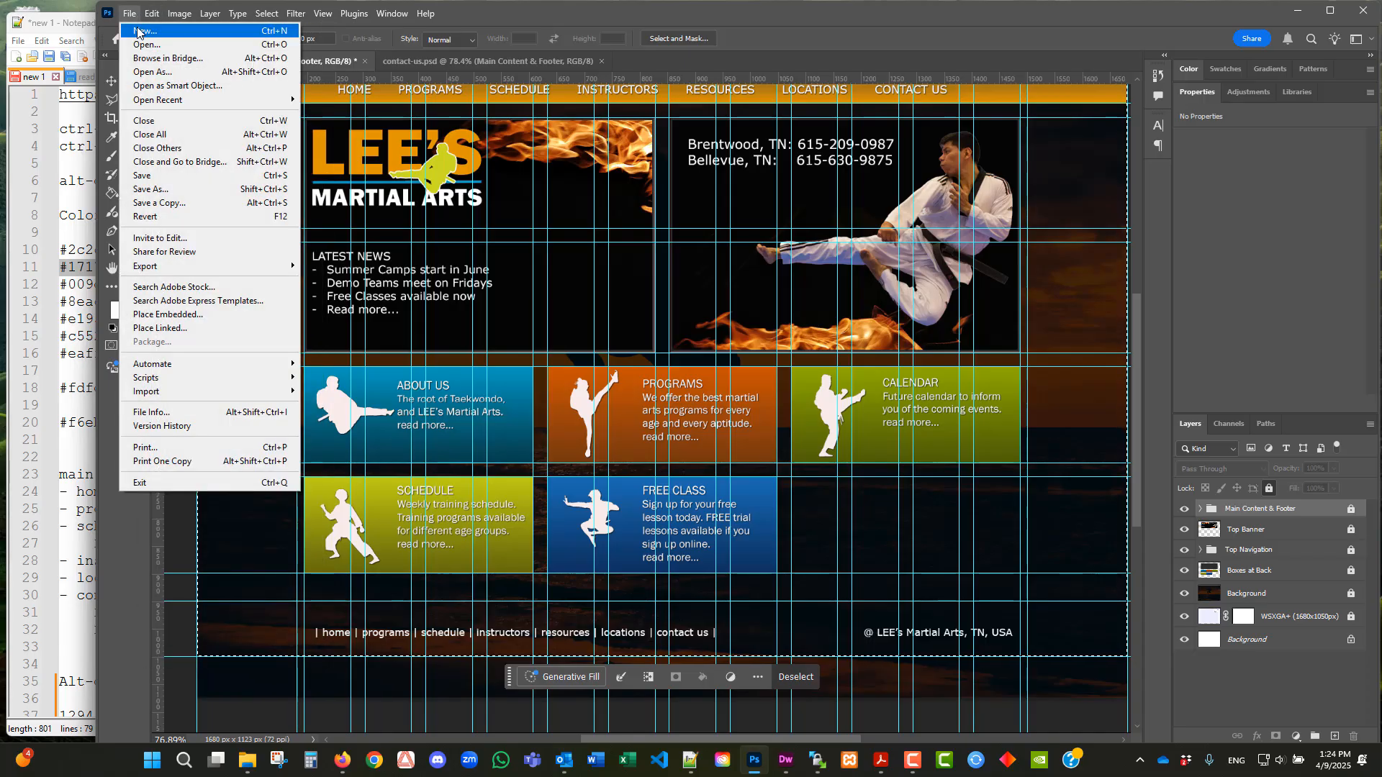
click(142, 33)
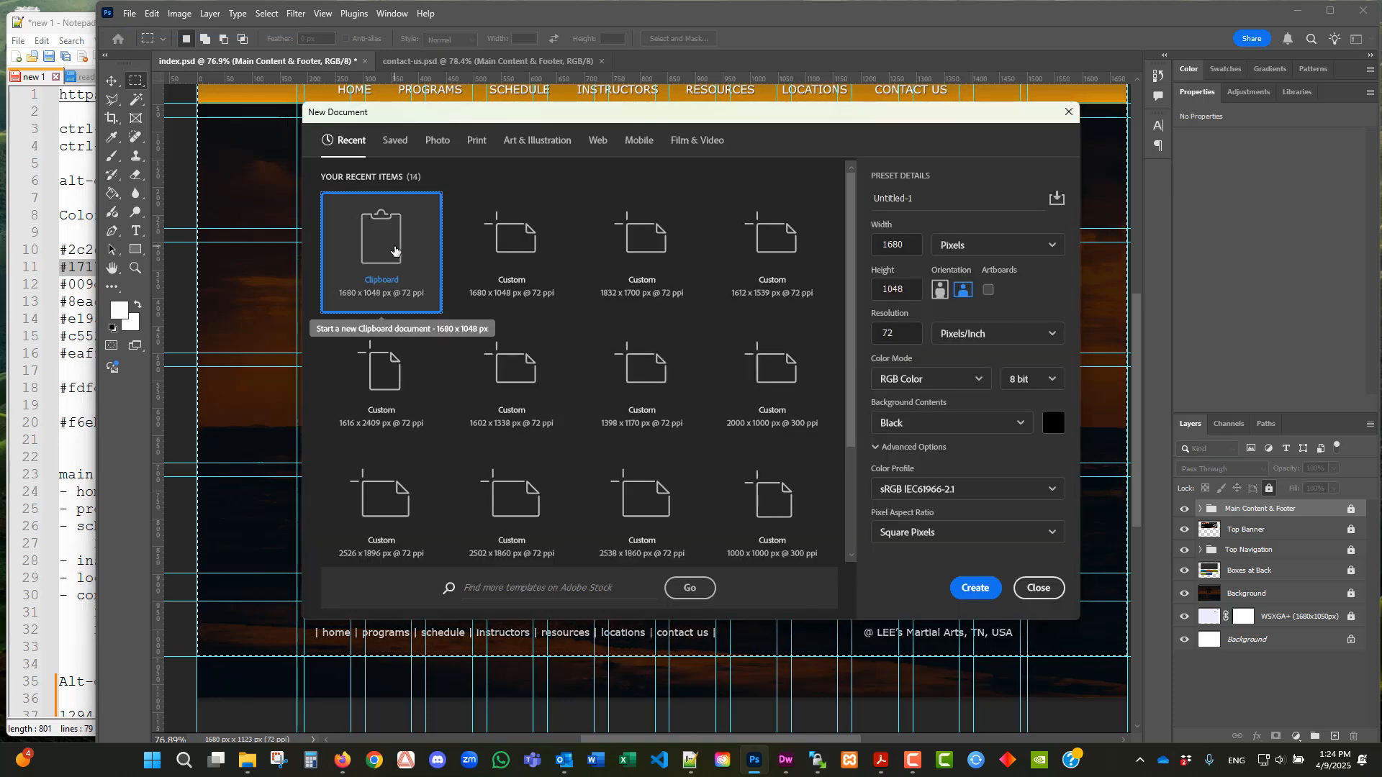
double_click(395, 250)
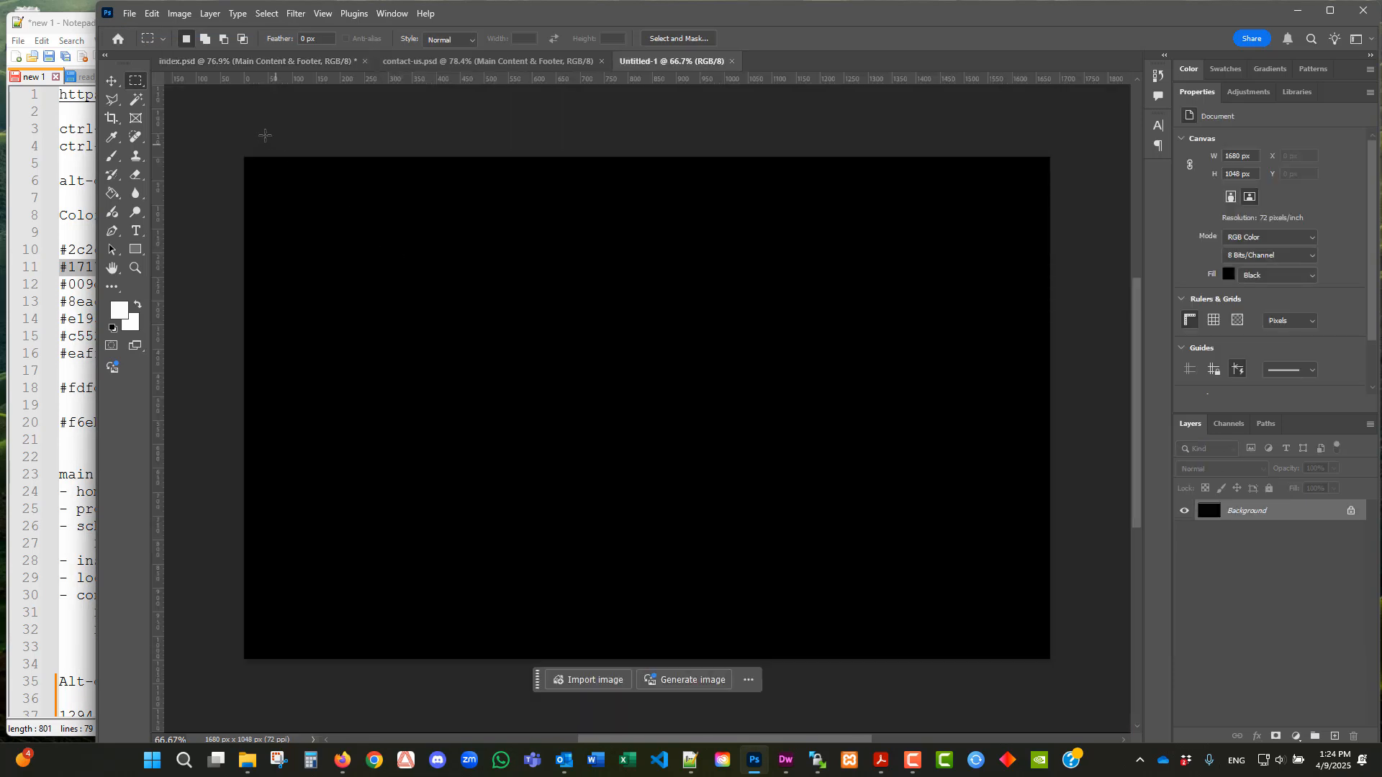
click(152, 14)
click(184, 143)
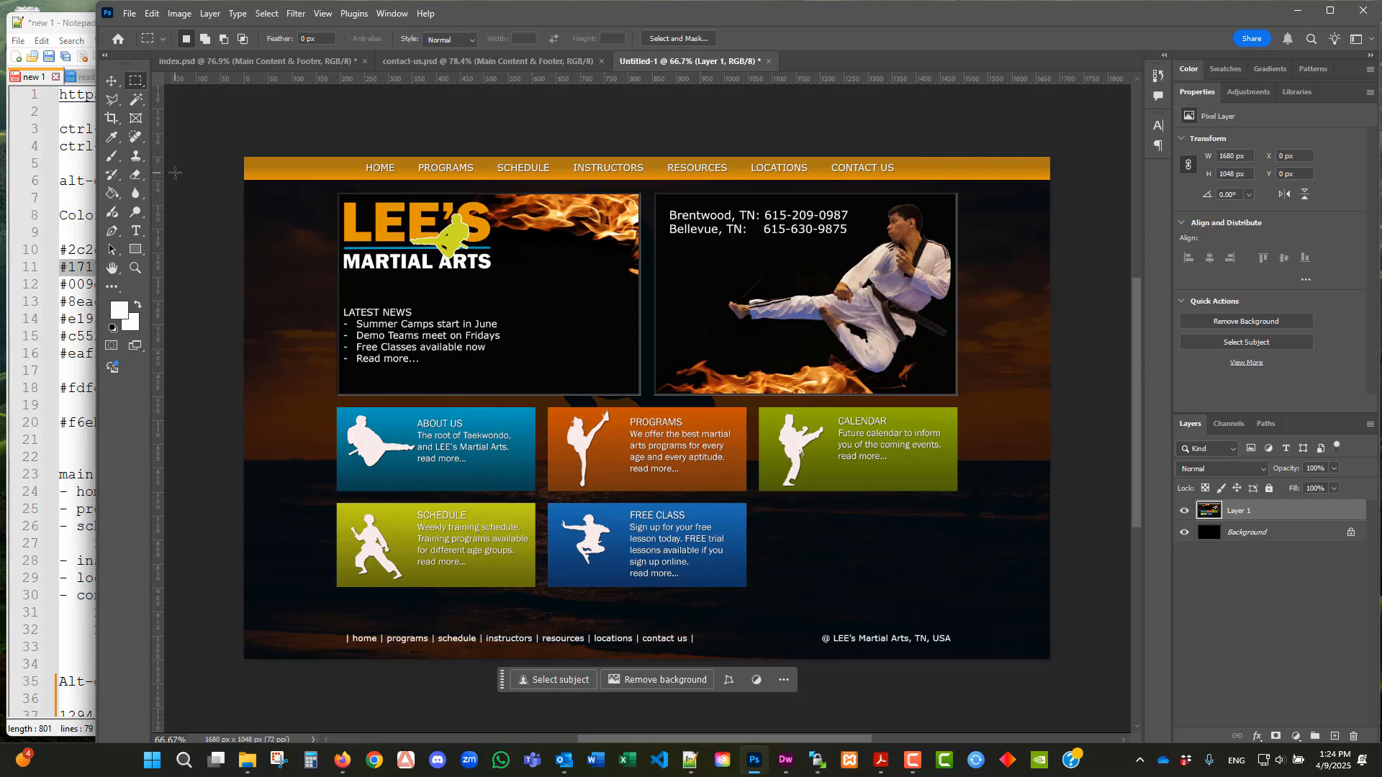
- Start exporting the pasted home page as a JPG at 100% scale with the quality raised
click(129, 14)
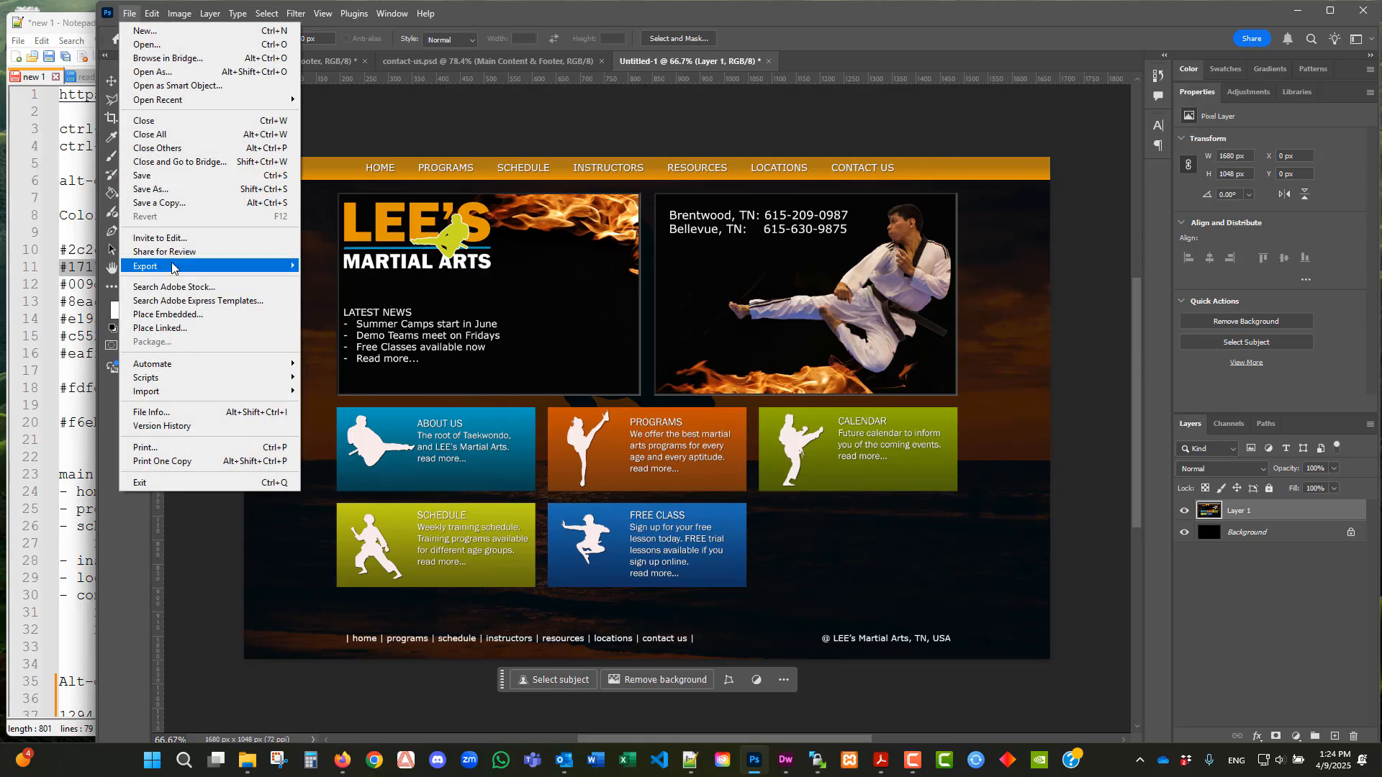
mouse_move(171, 268)
click(324, 279)
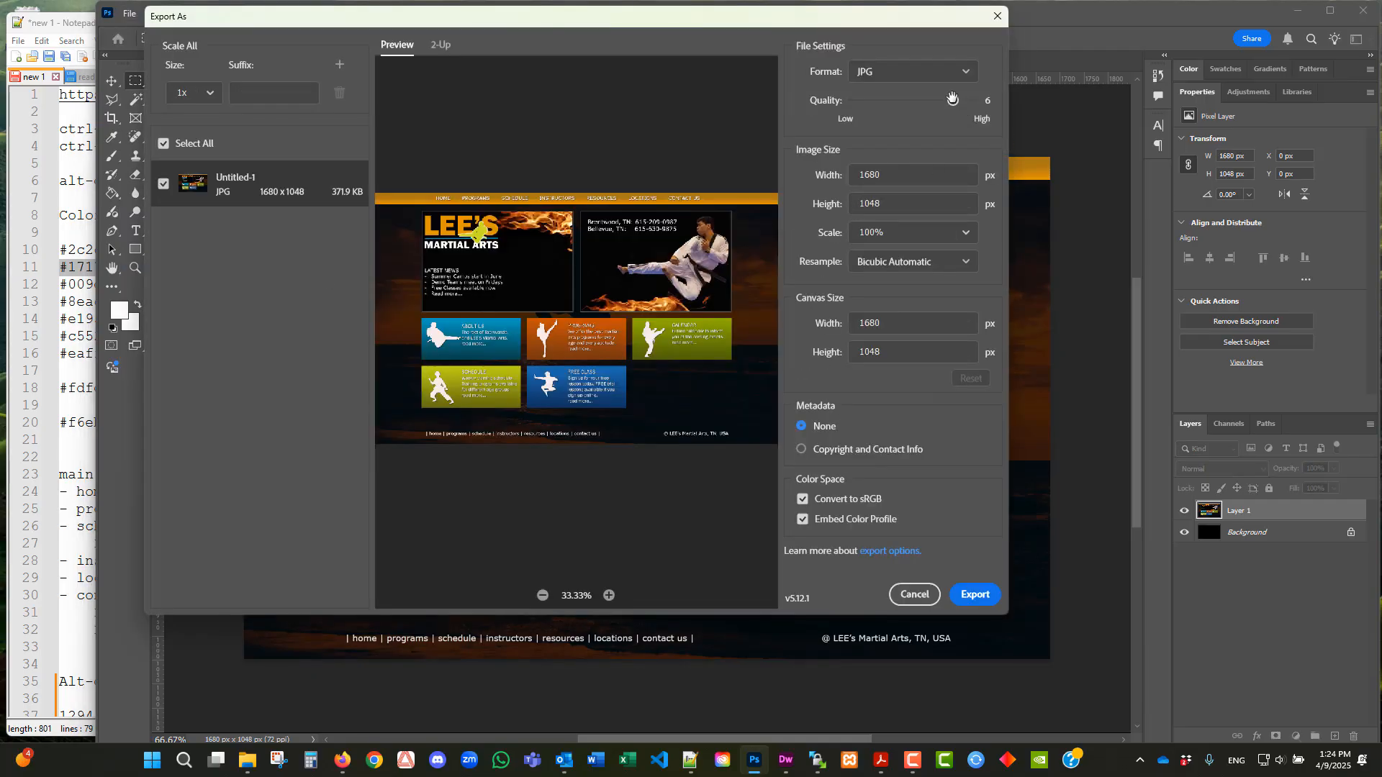
drag(953, 98, 974, 100)
click(974, 595)
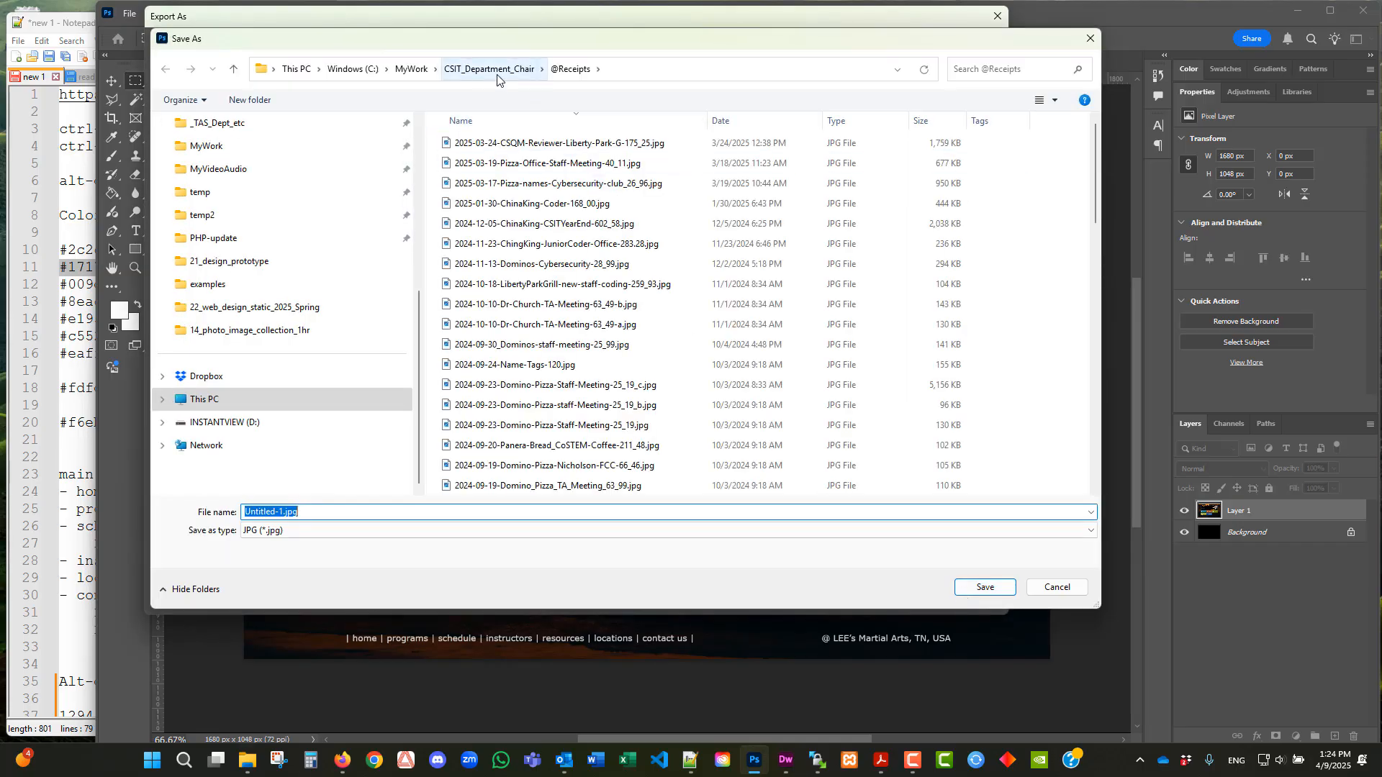
- Save the exported JPG as index in temp\web_design_2026\22_html_with_design_image on the C: drive
click(372, 75)
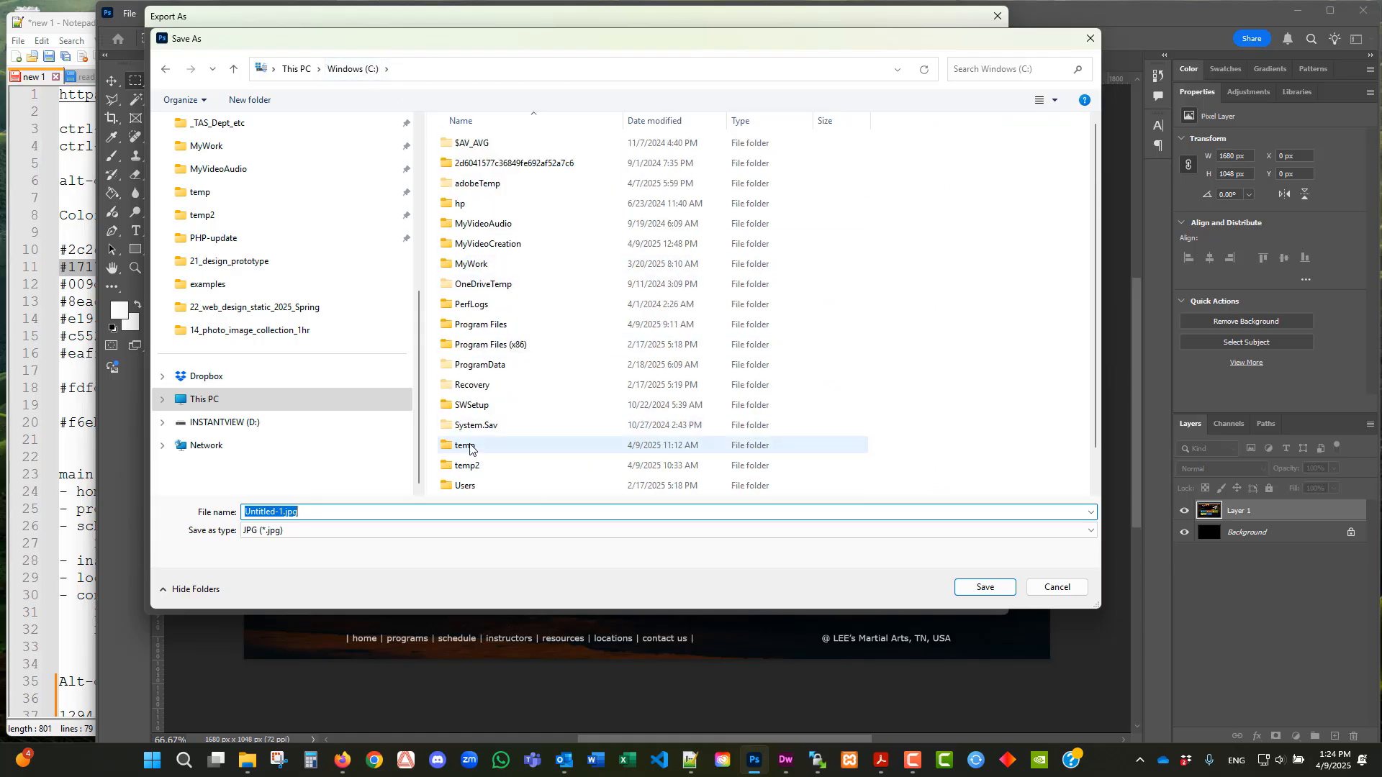
click(469, 448)
double_click(469, 446)
double_click(495, 186)
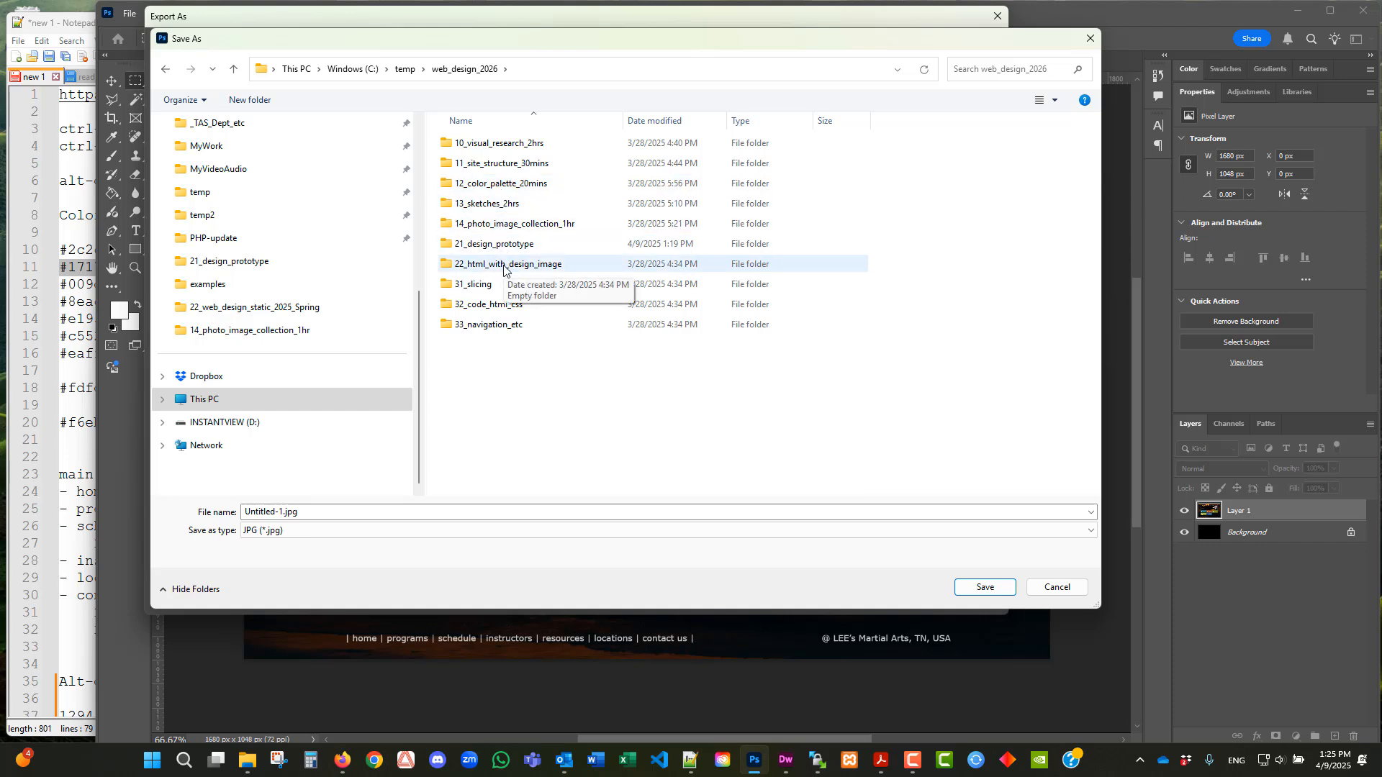
double_click(504, 264)
click(347, 517)
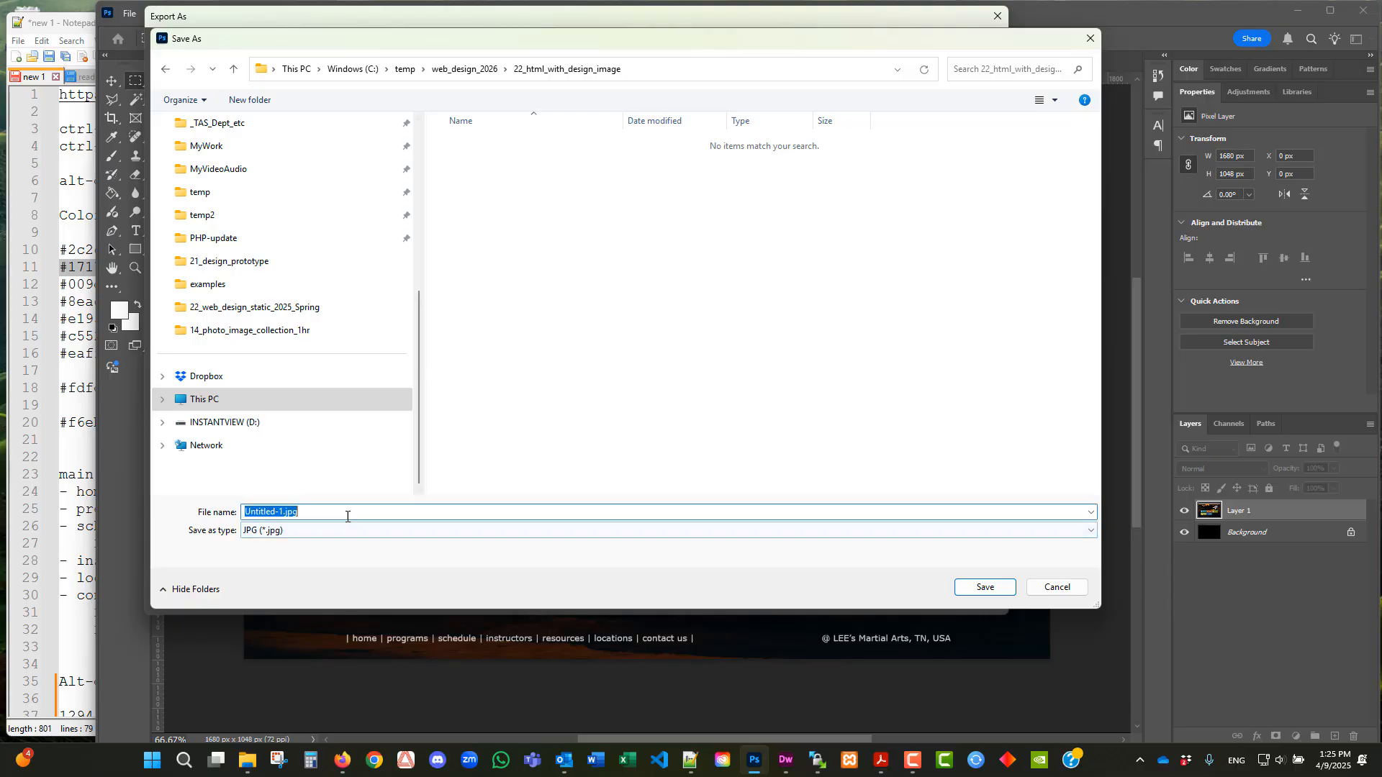
text(index)
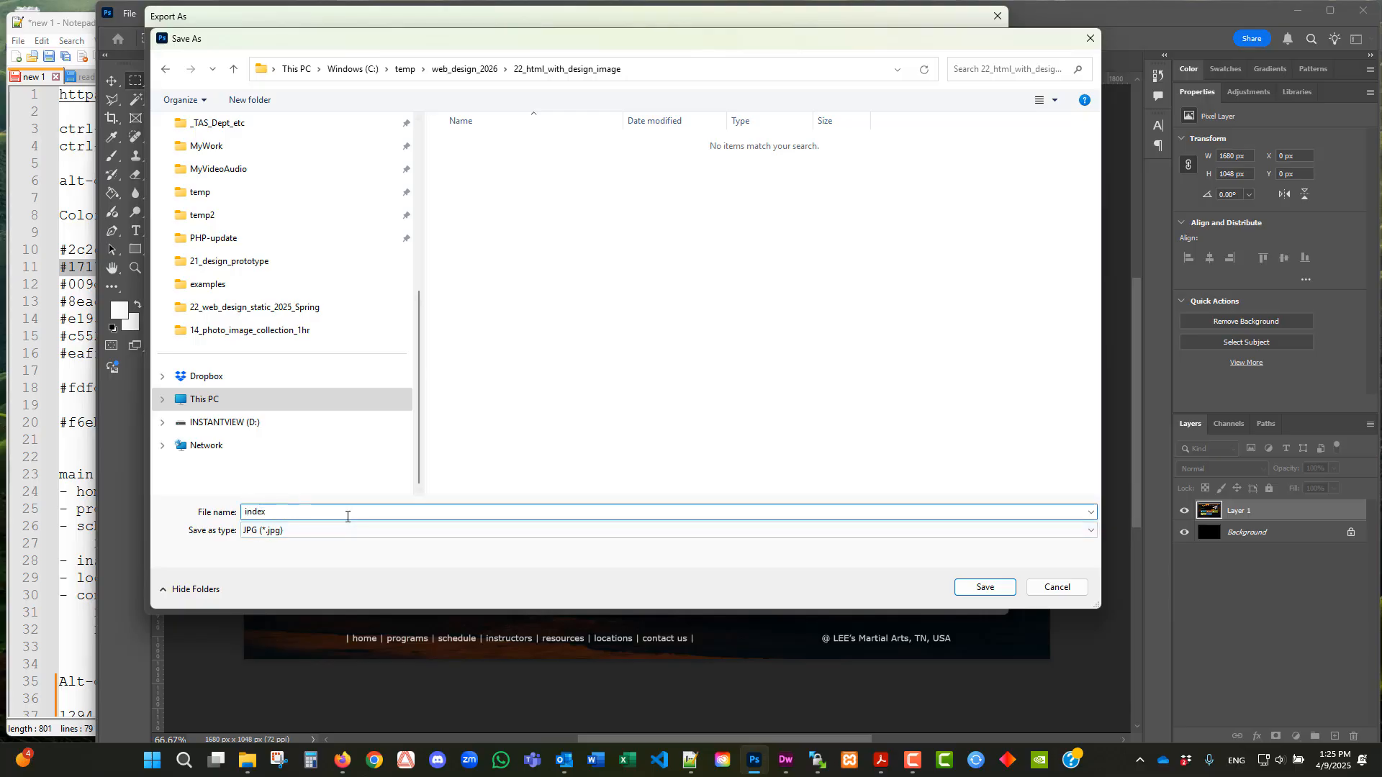
key(Return)
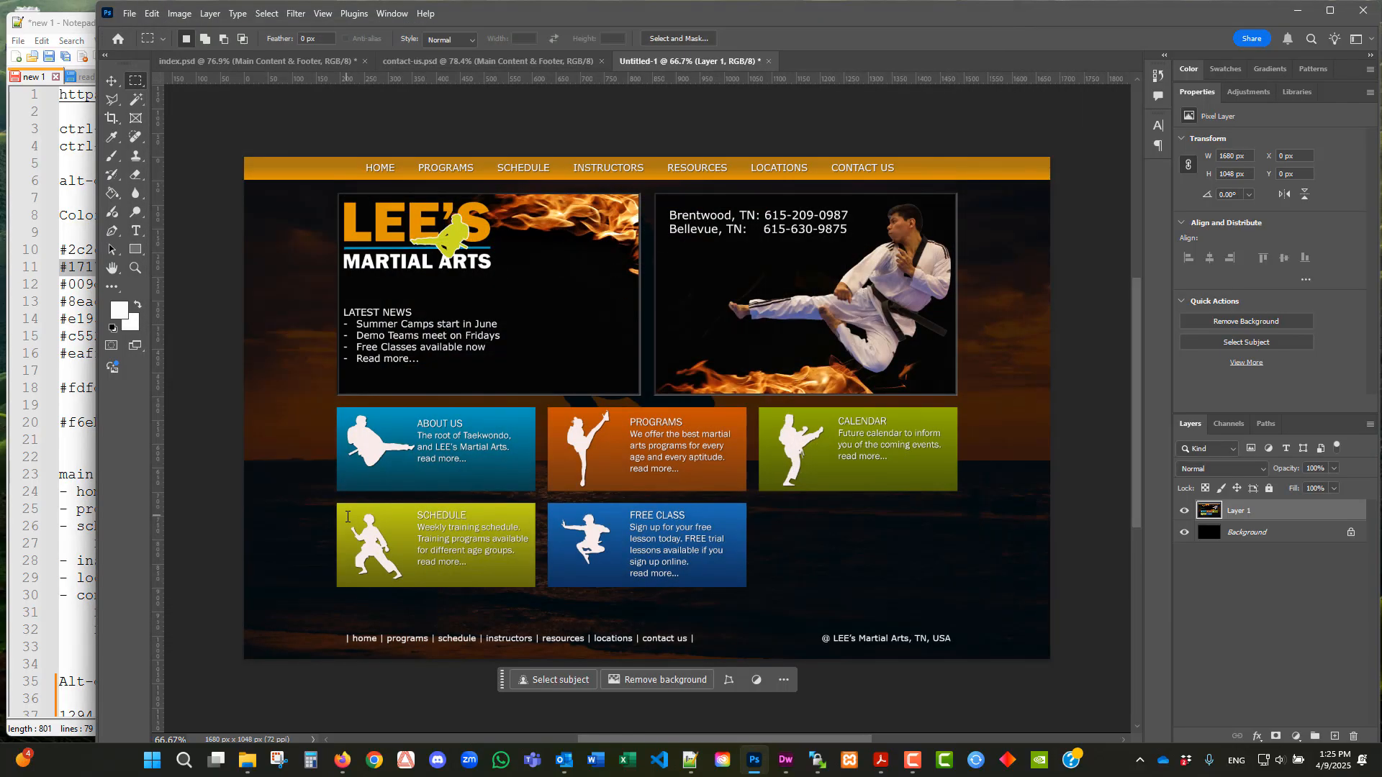
- Close the untitled document without saving it, and save index.psd with its selection cleared
click(769, 63)
click(779, 285)
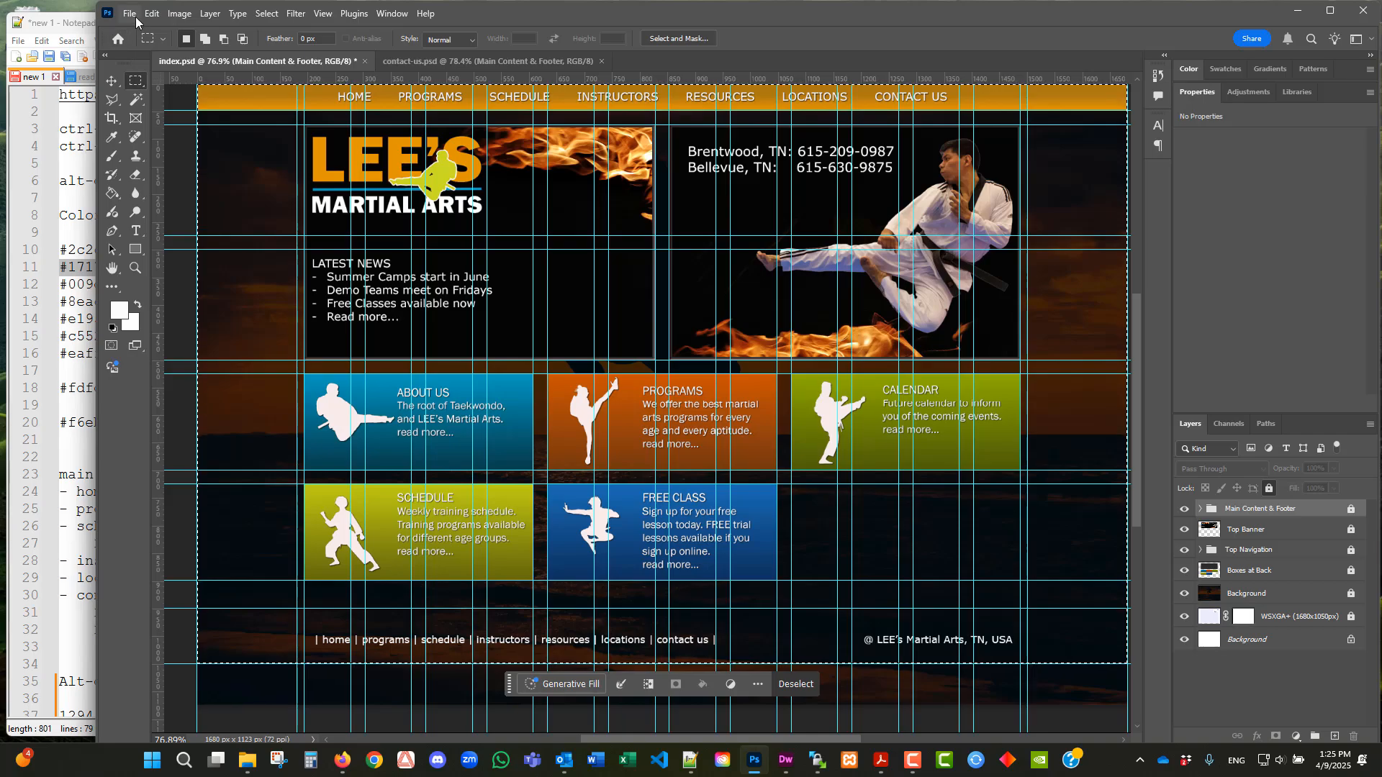
click(179, 97)
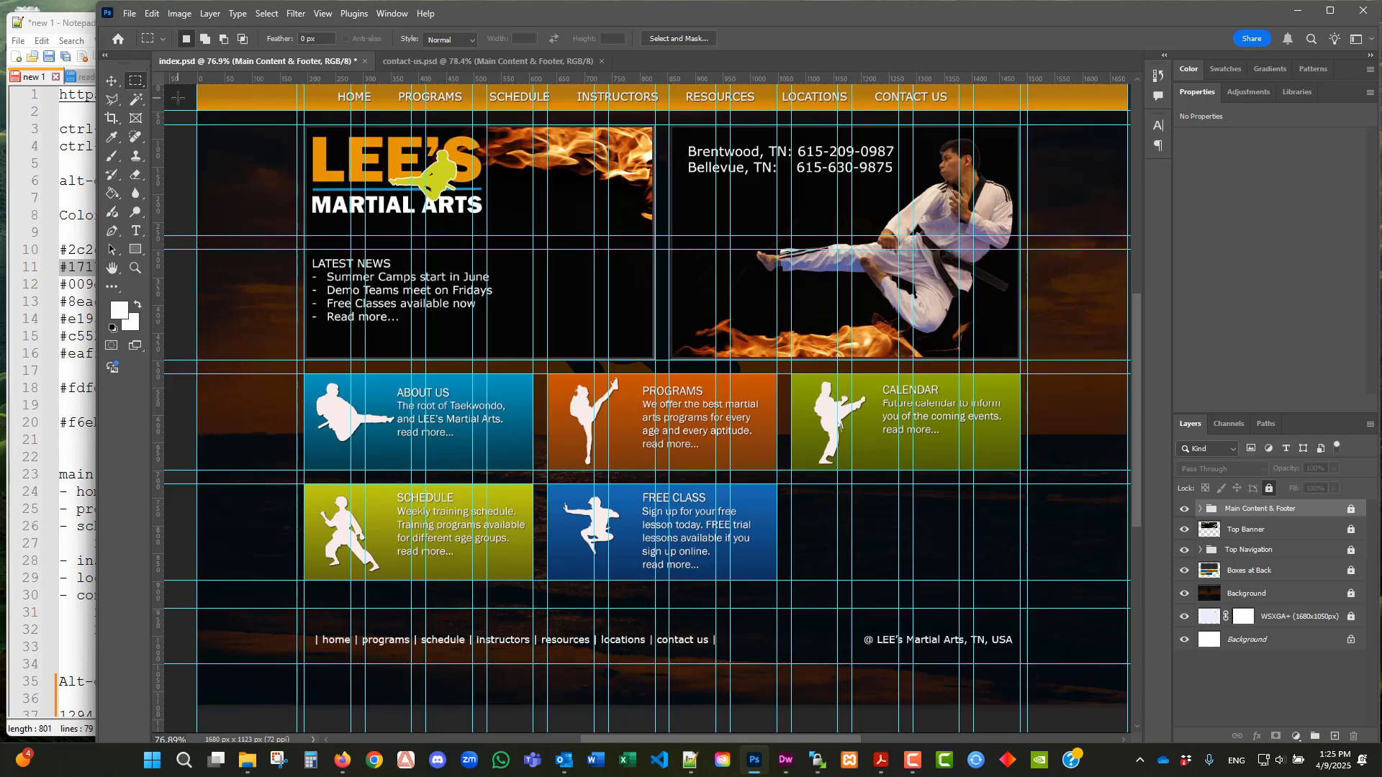
click(130, 13)
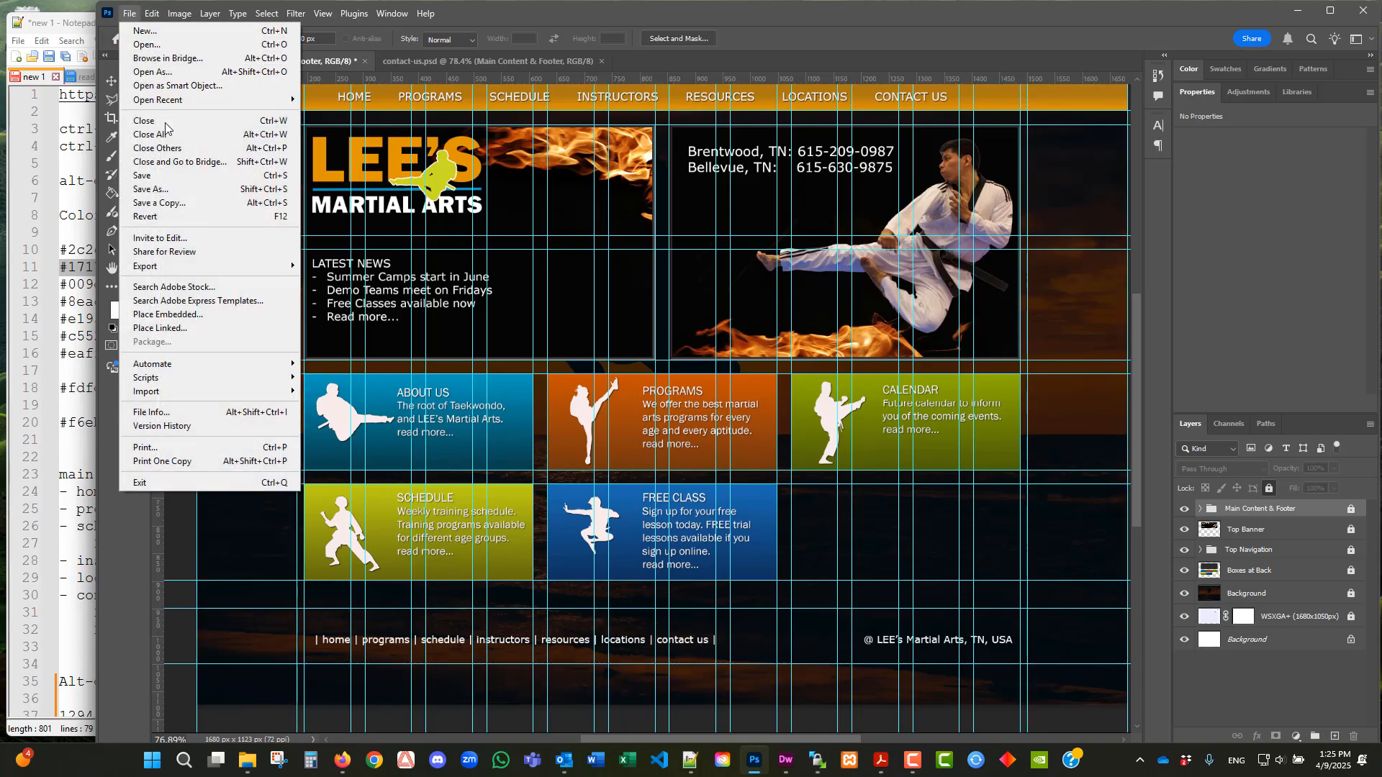
click(173, 176)
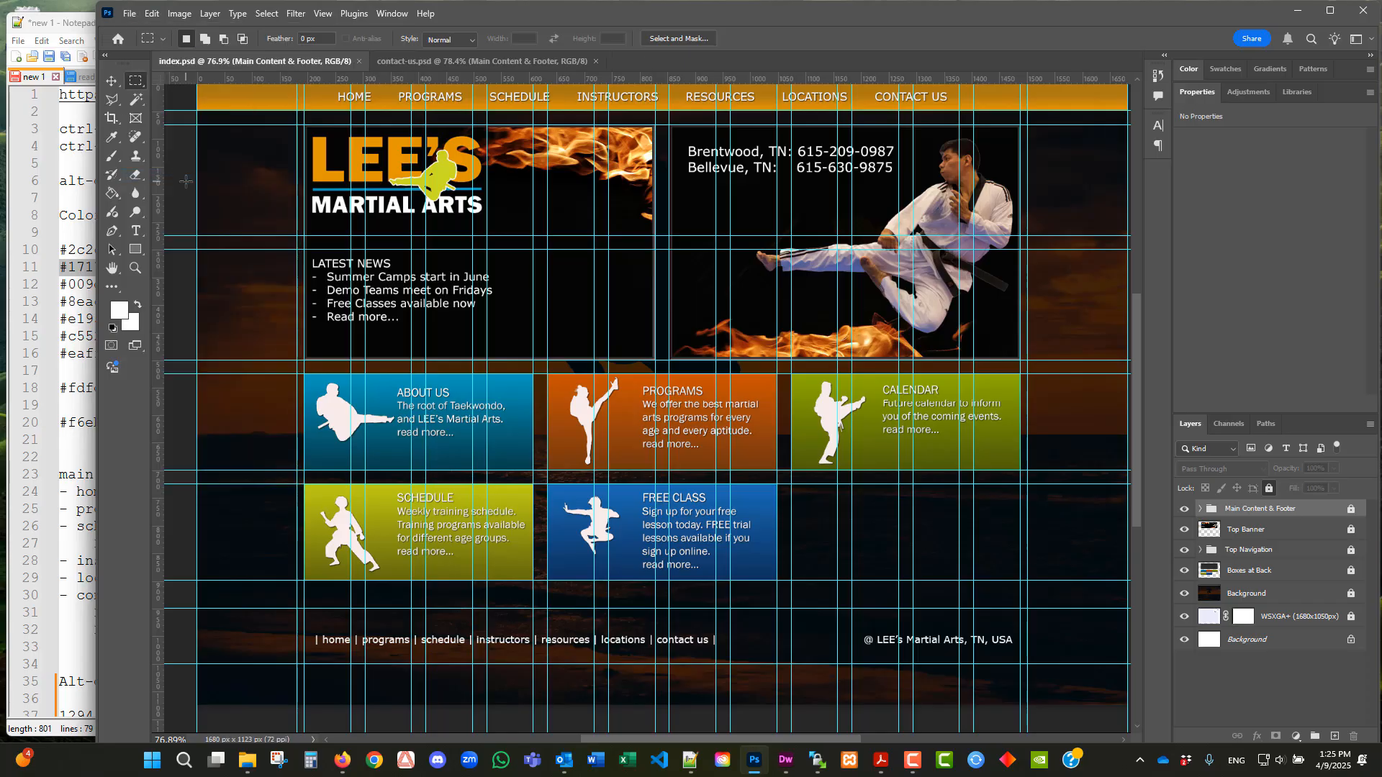
- In contact-us.psd, select the full page width from the navigation bar to the guide below the footer, and copy it merged
mouse_move(245, 768)
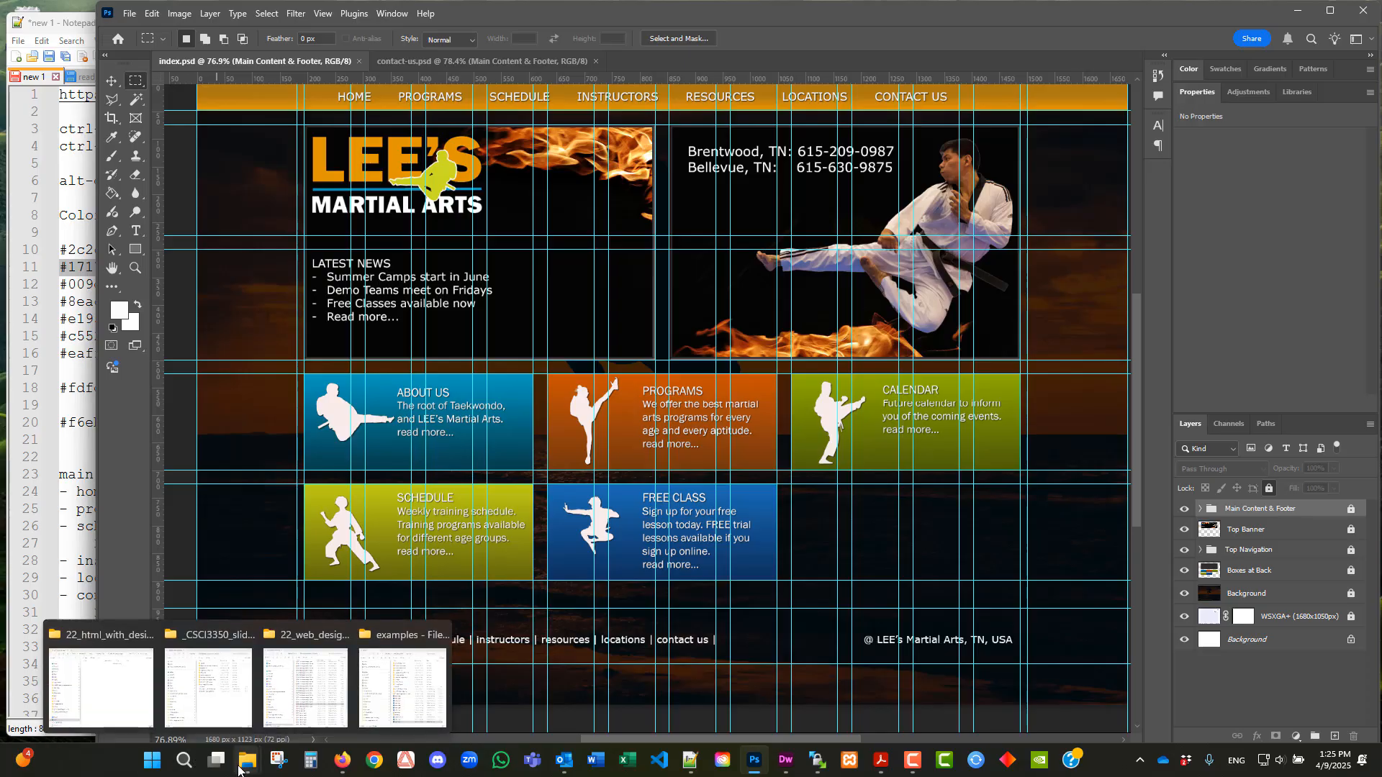
click(400, 59)
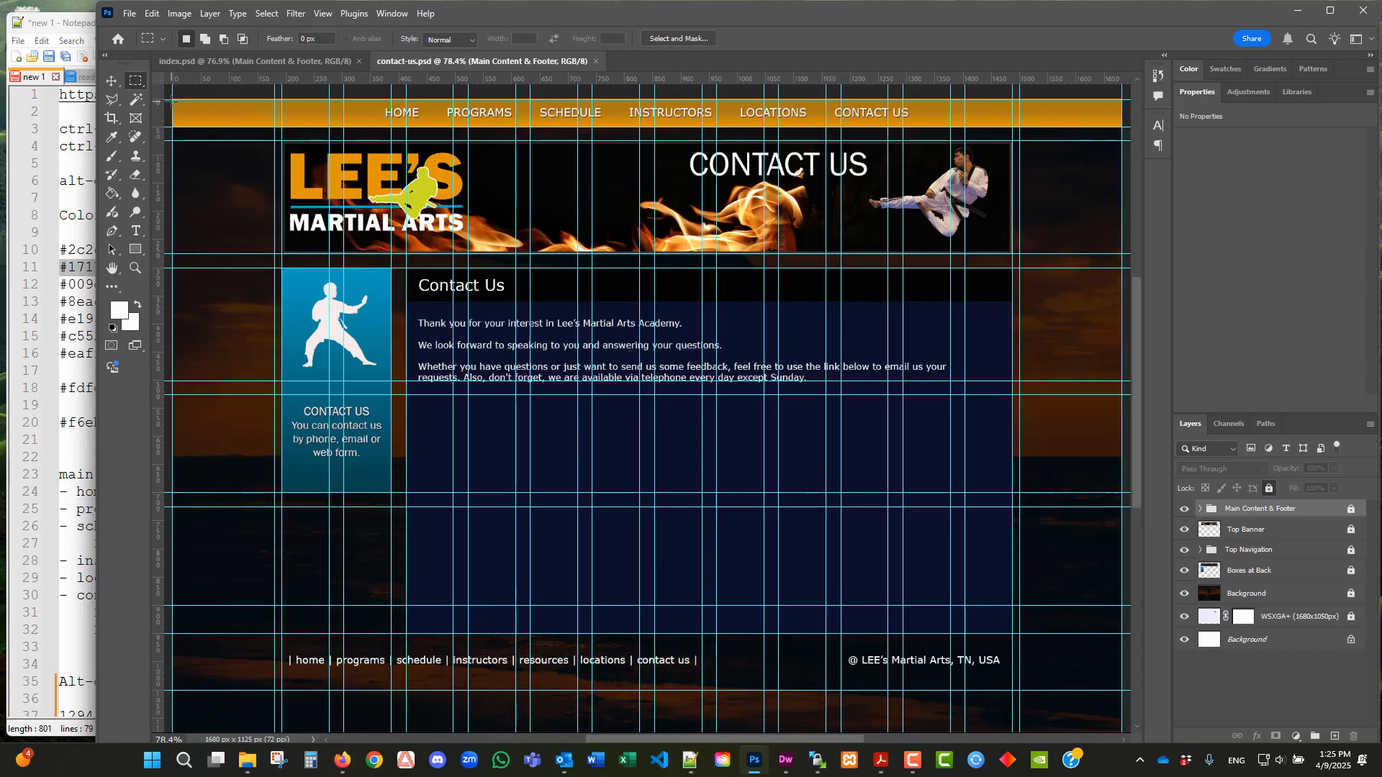
drag(173, 100, 1123, 690)
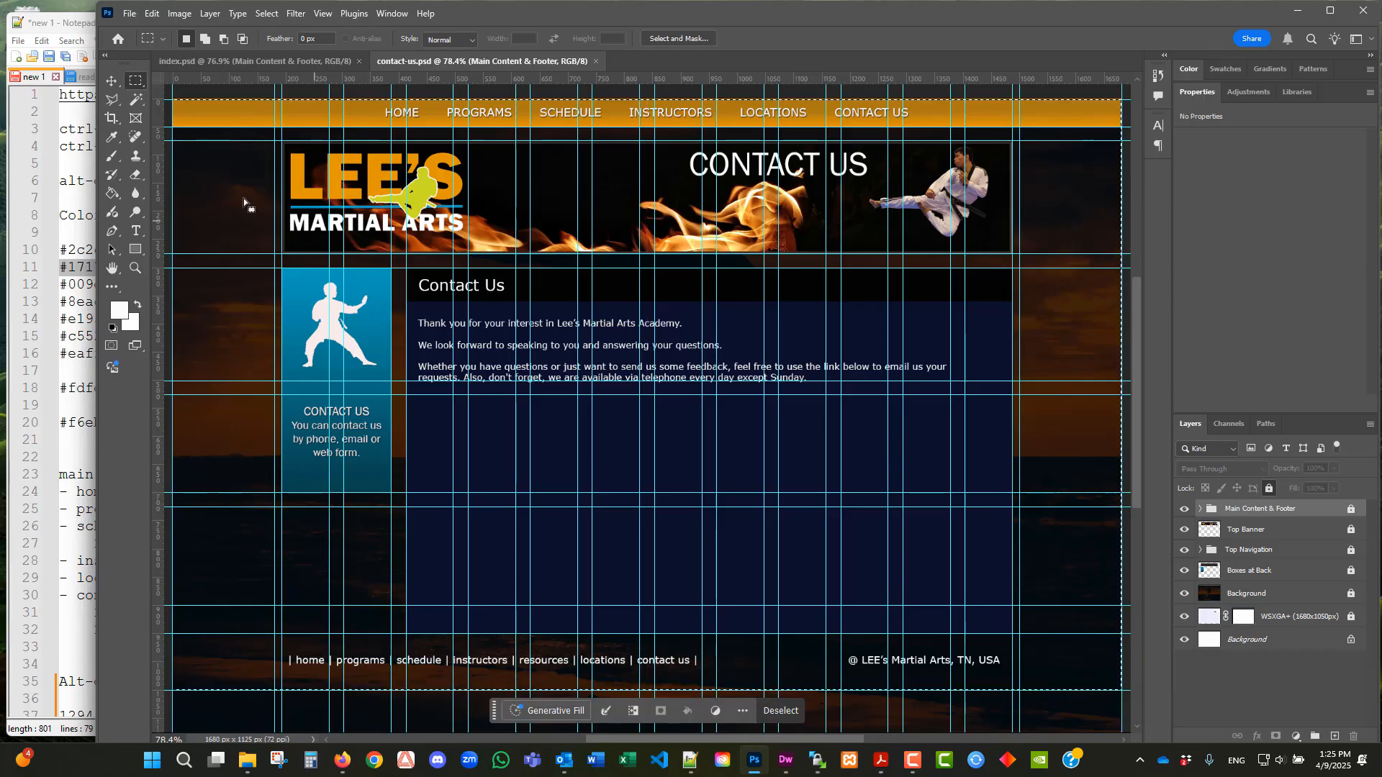
click(152, 13)
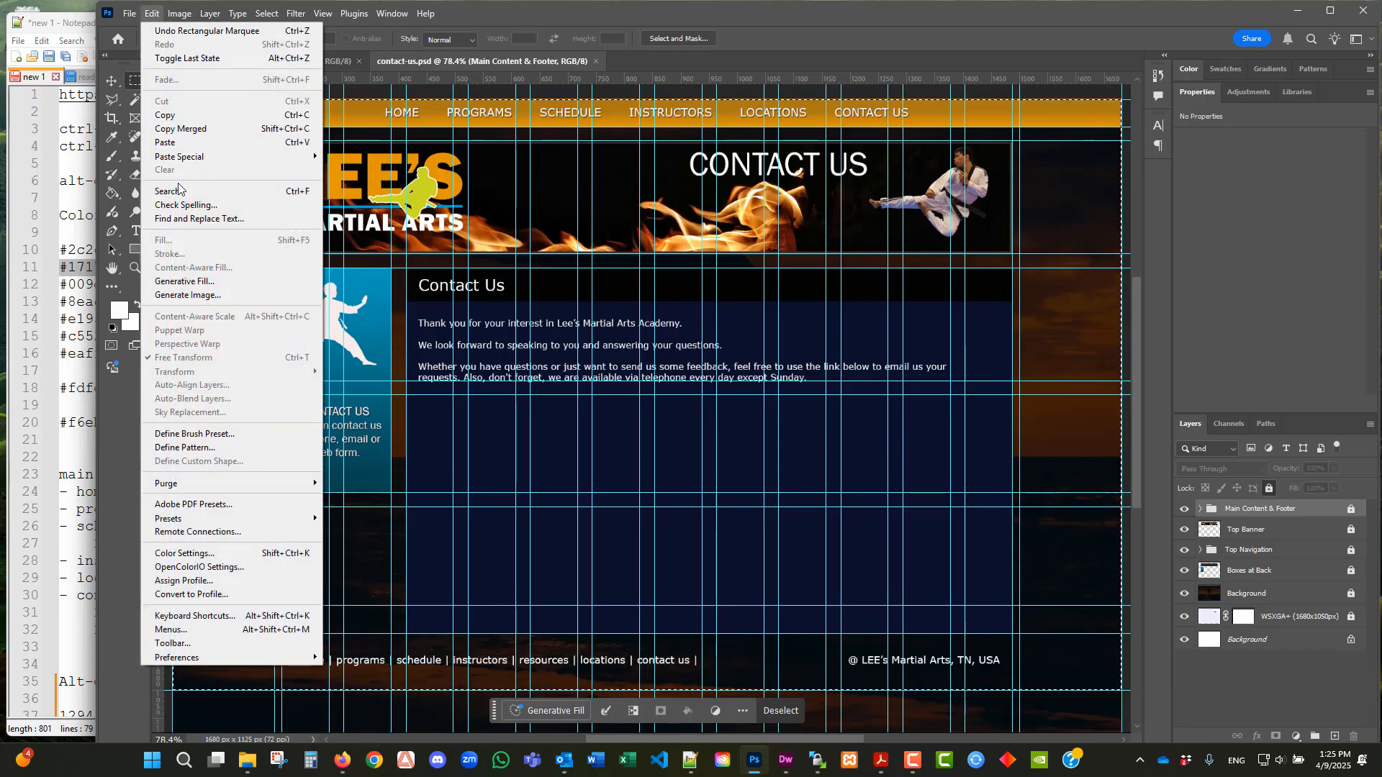
click(180, 129)
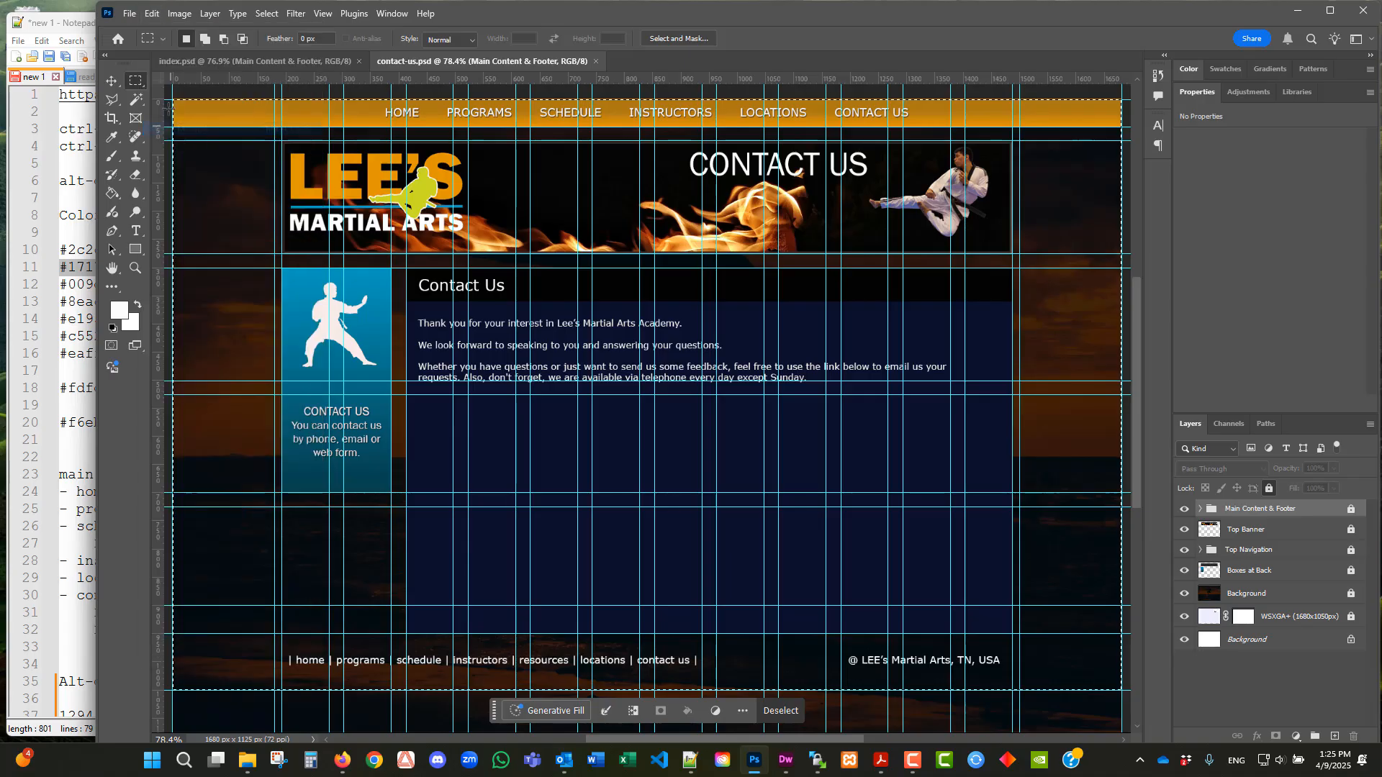
- Create a new 1680 × 1049 px document and paste the copied Contact Us page into it
click(130, 15)
click(144, 30)
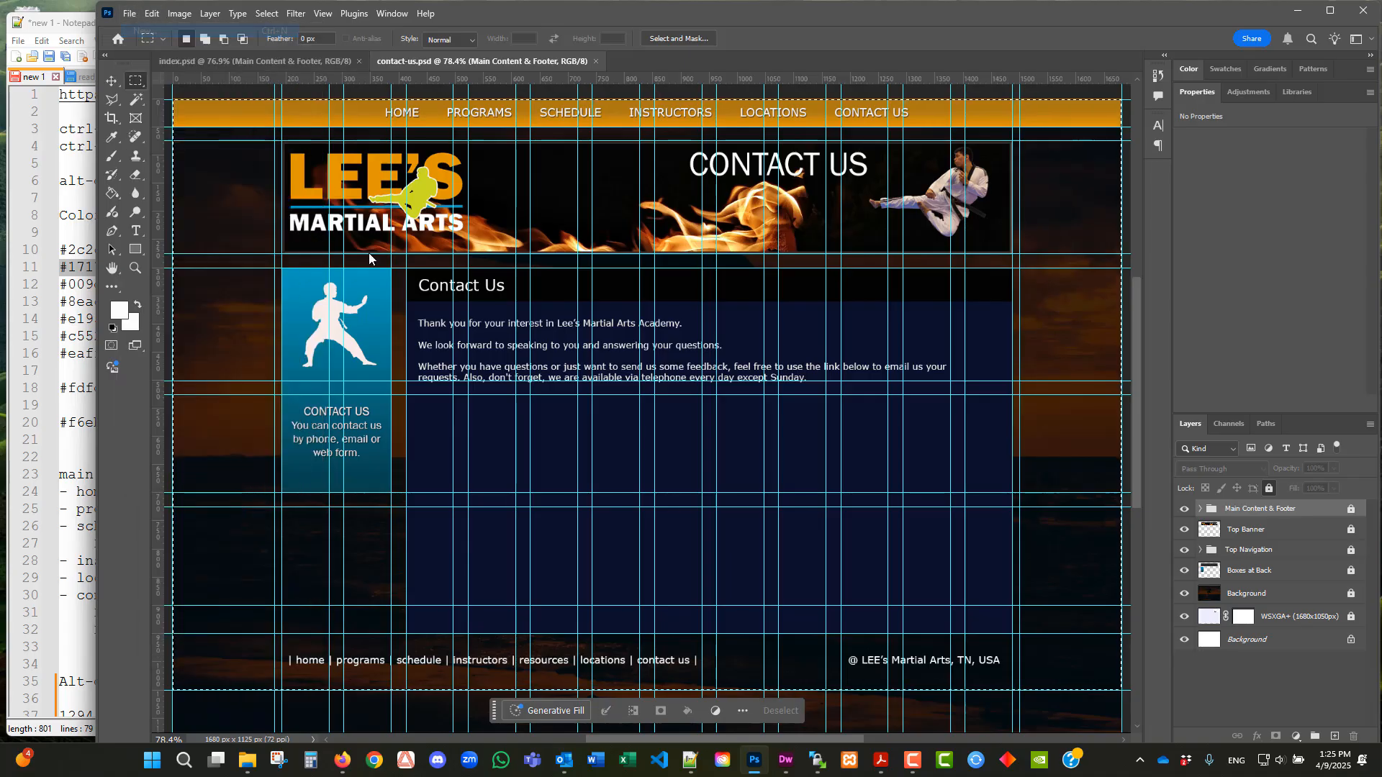
double_click(409, 296)
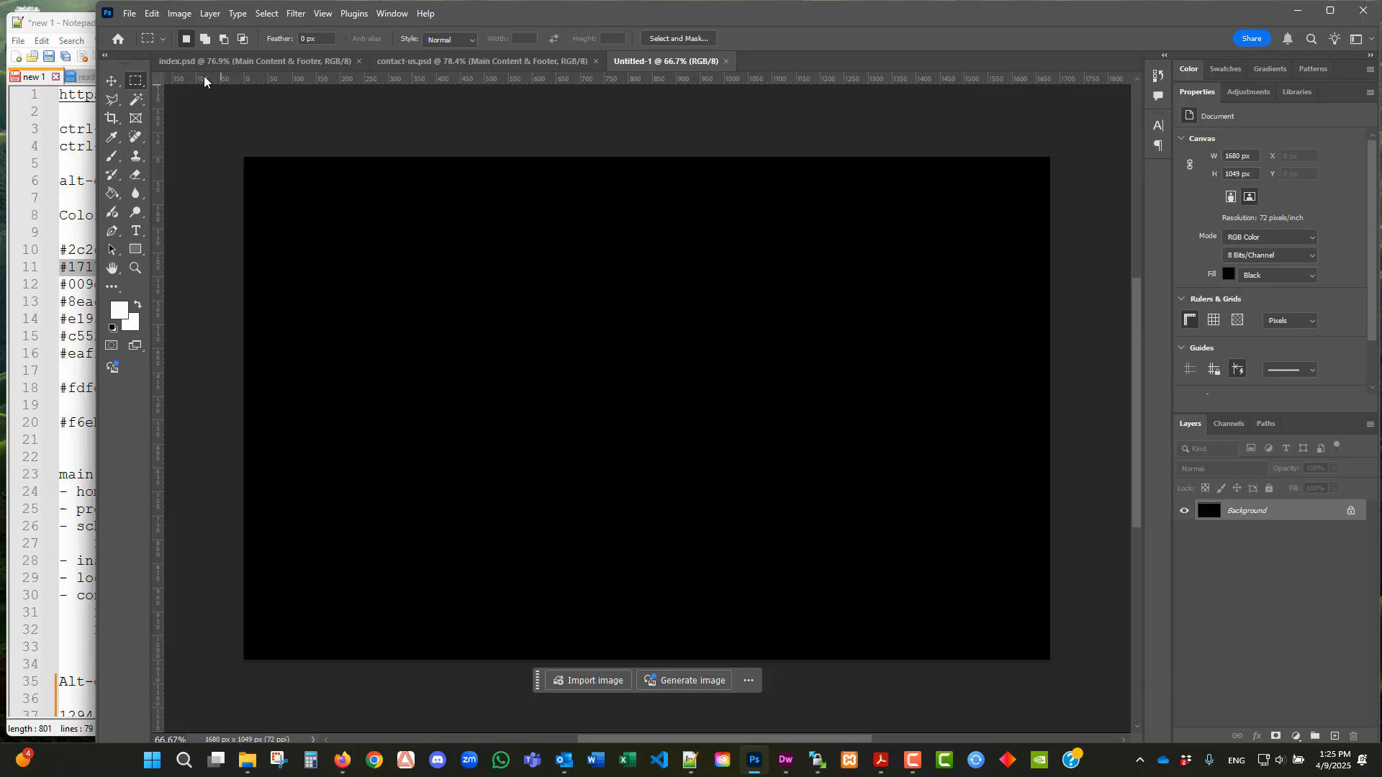
click(152, 13)
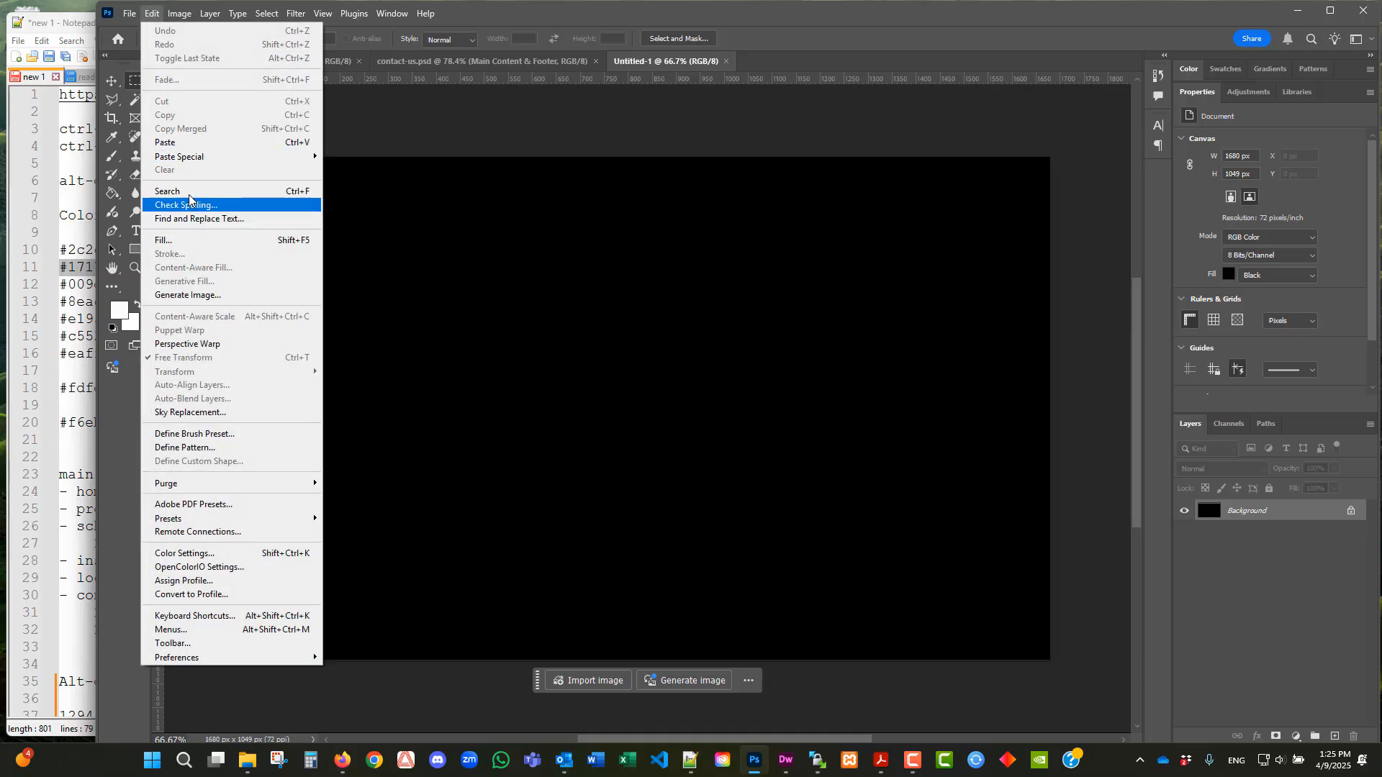
click(185, 144)
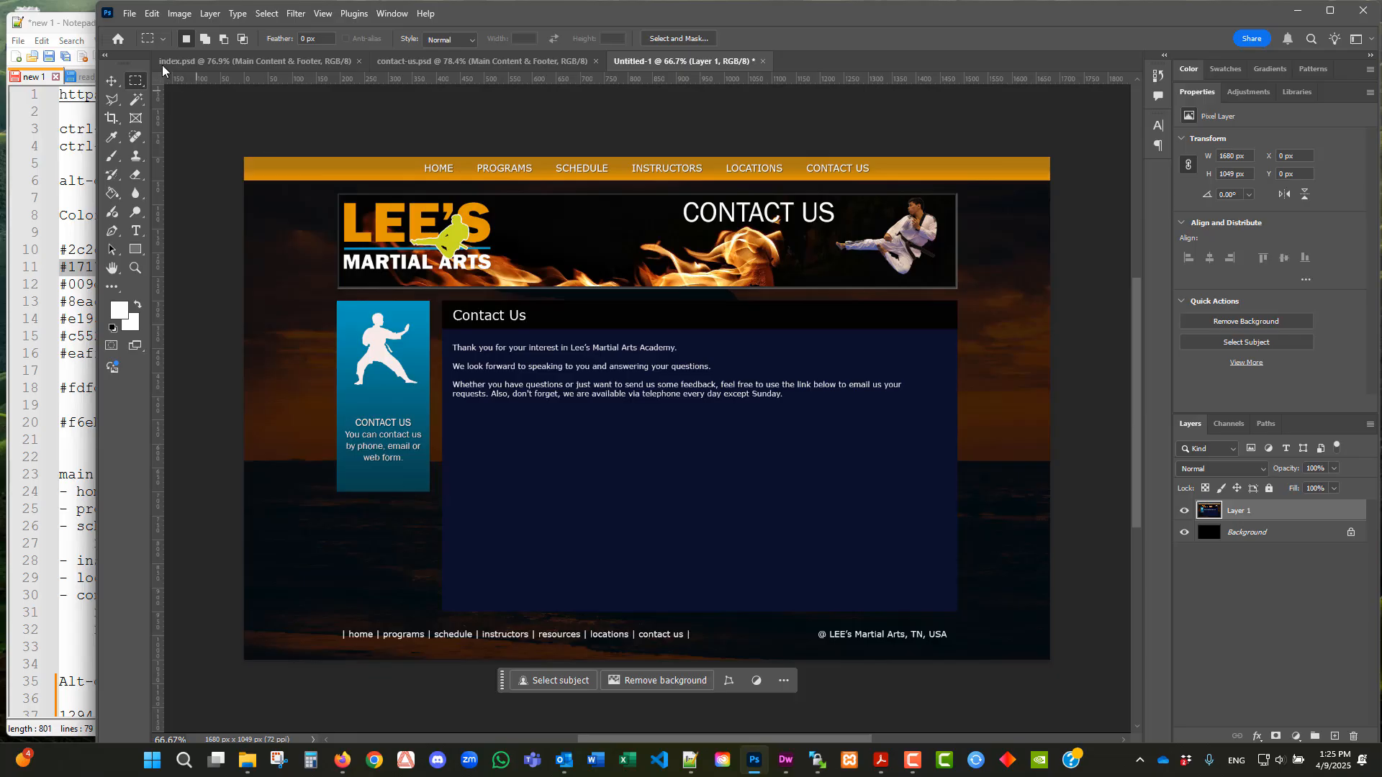
- Export the pasted page as a JPG at raised quality, saved as contact-us in the 22_html_with_design_image folder
click(130, 13)
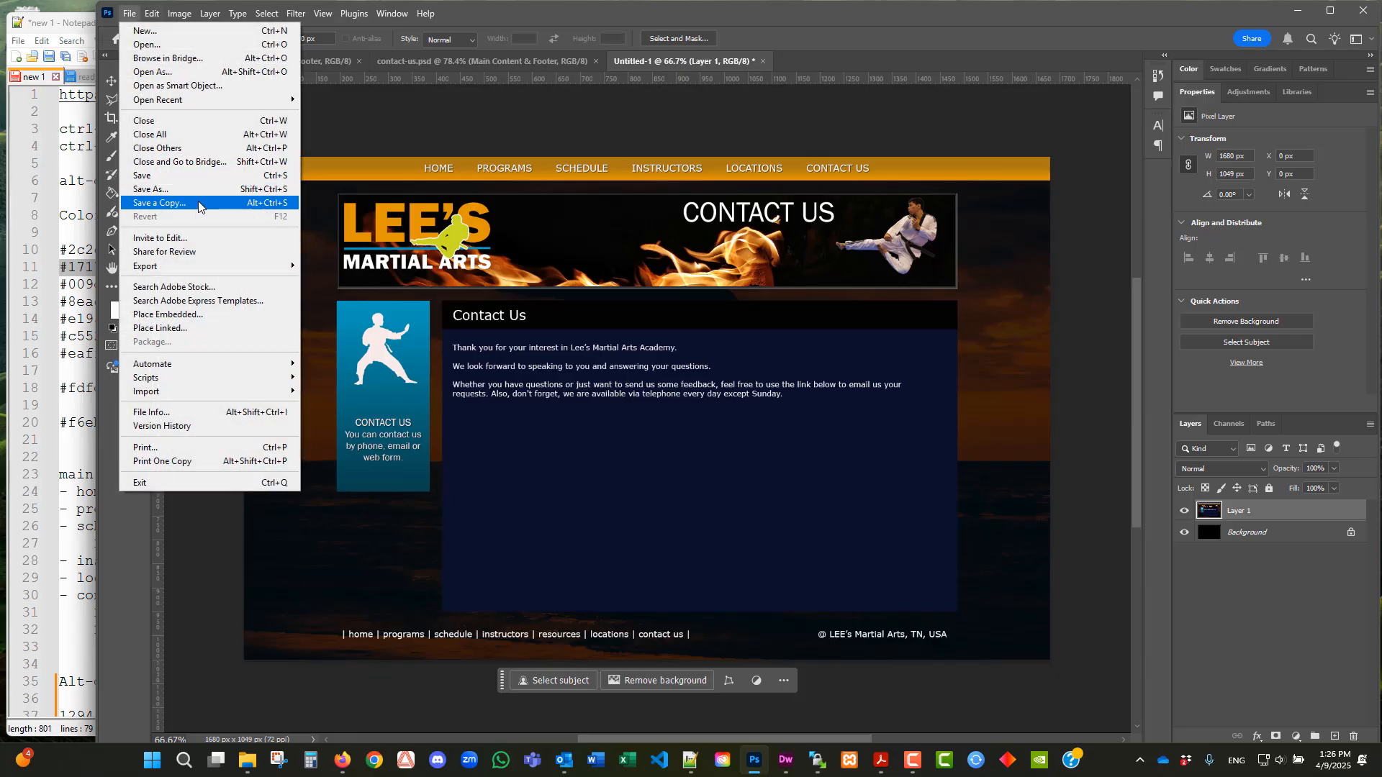
mouse_move(210, 268)
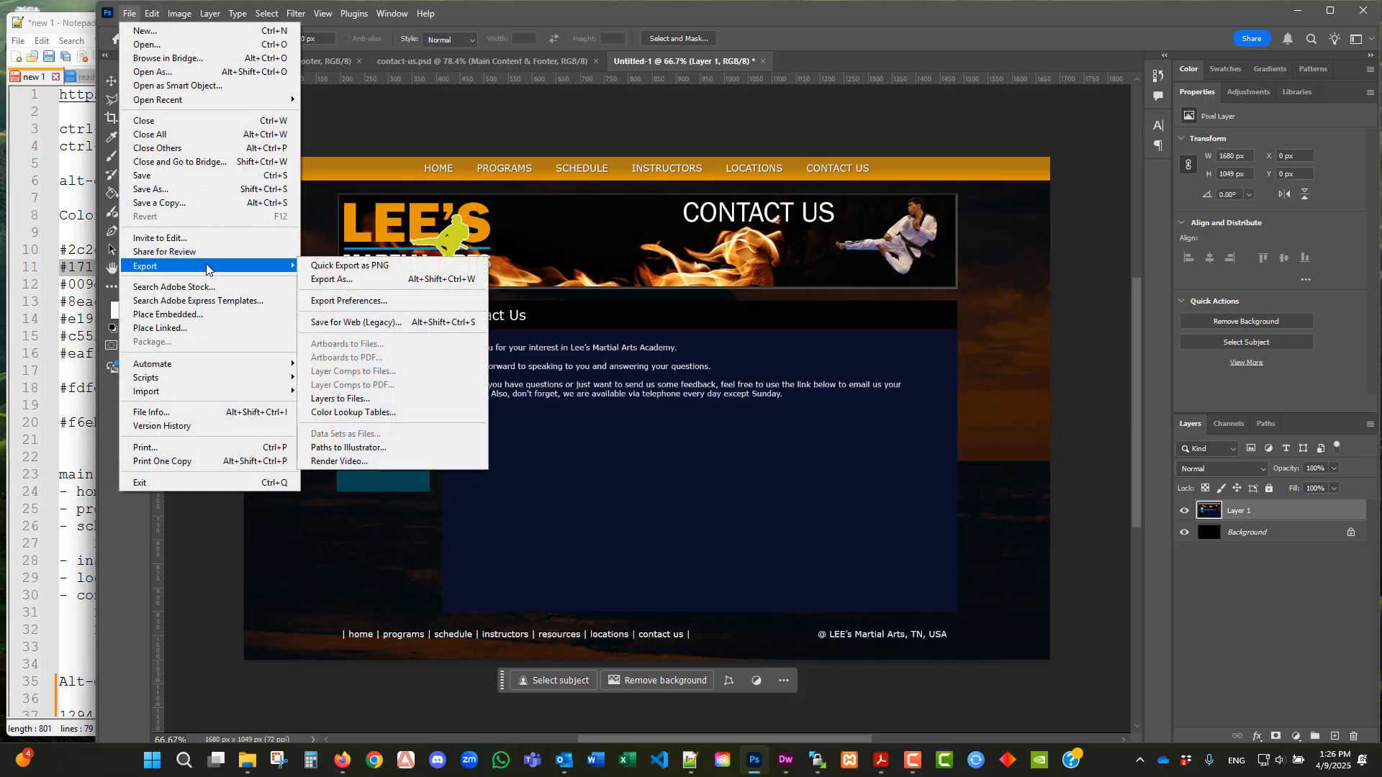
click(314, 282)
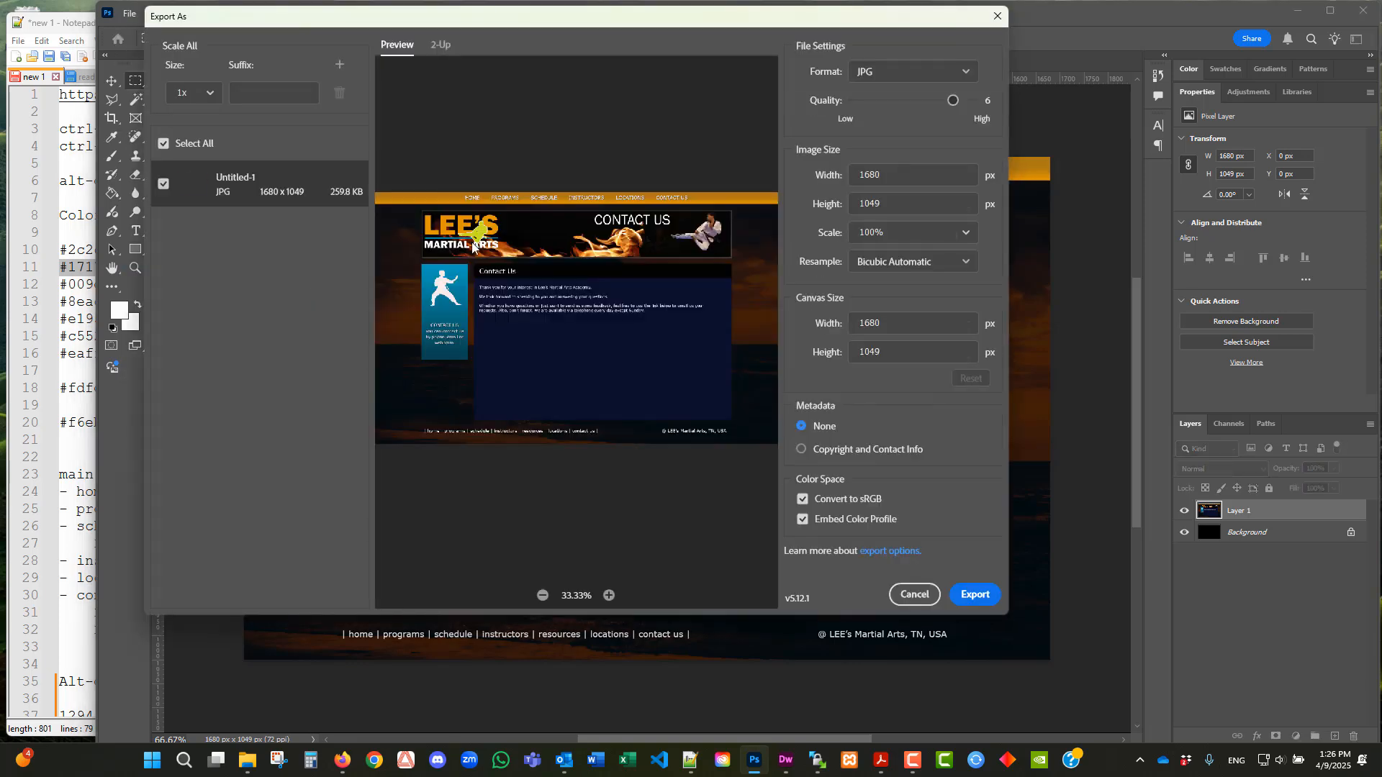
drag(952, 100, 1001, 105)
click(957, 596)
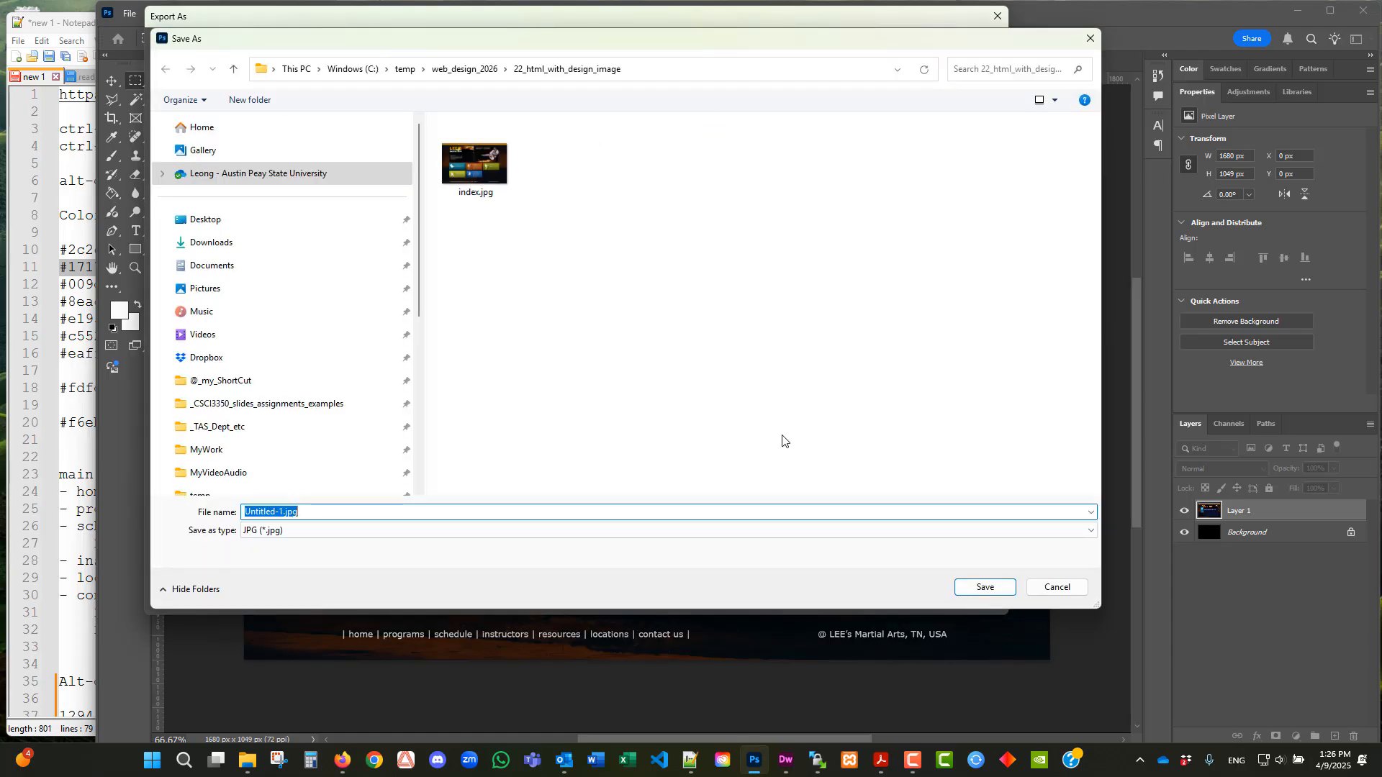
text(contact_us)
key(Return)
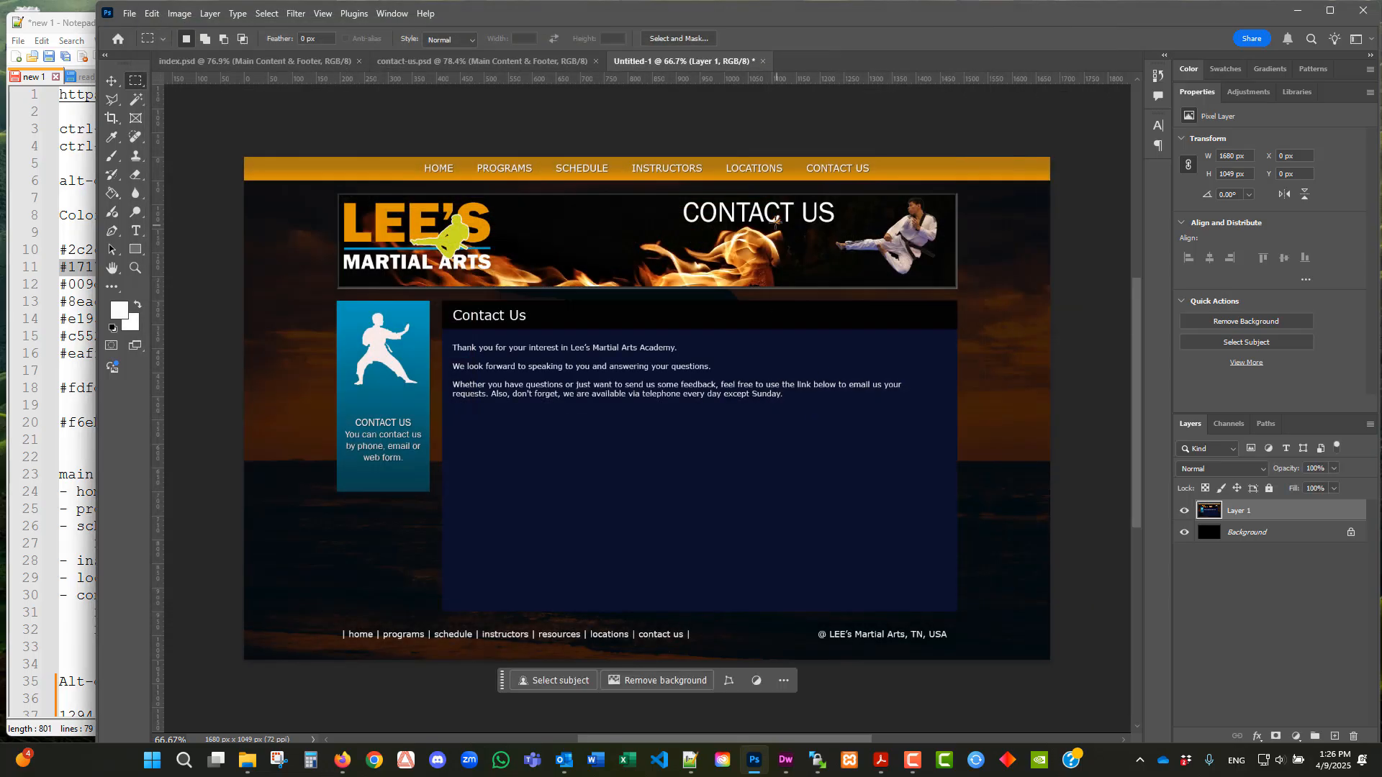
- Close the untitled document without saving, clear the selection in contact-us.psd, and return to index.psd
click(763, 64)
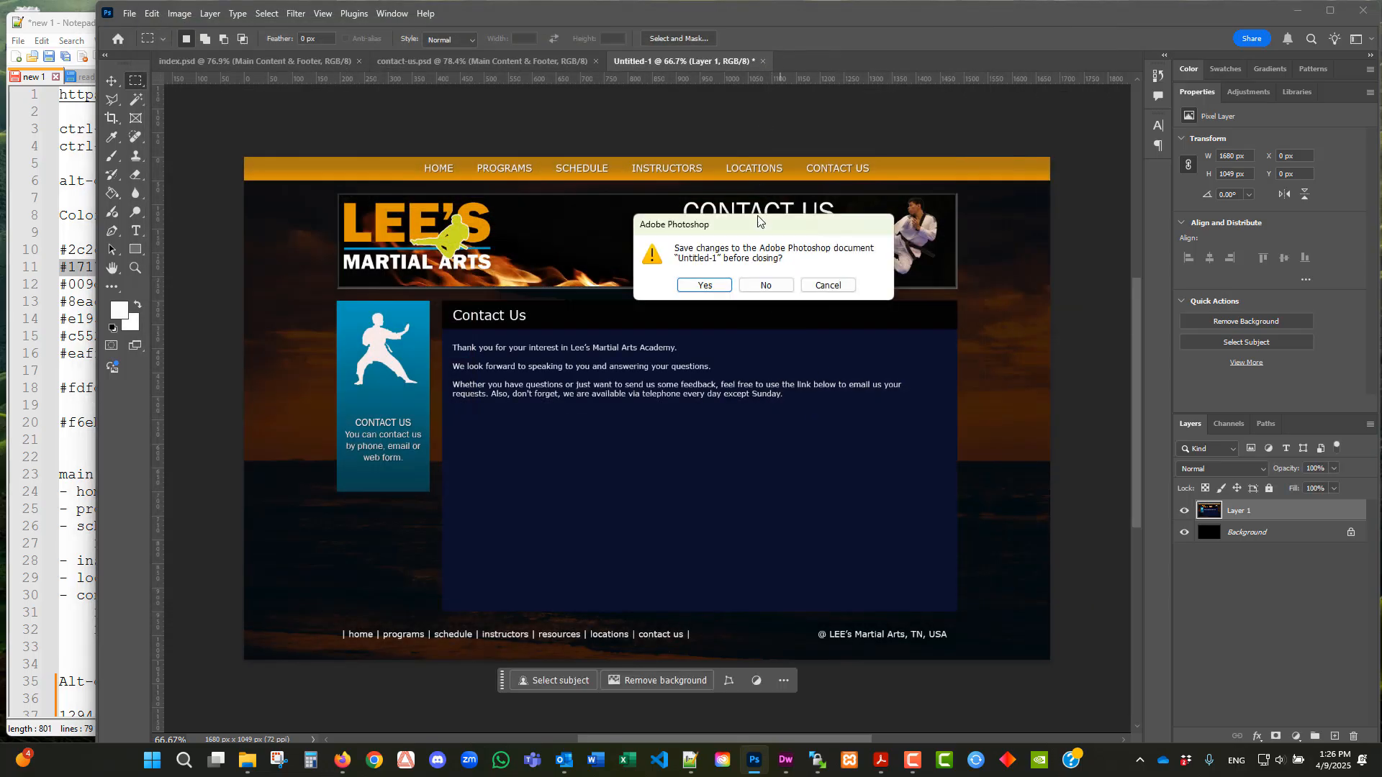
click(765, 282)
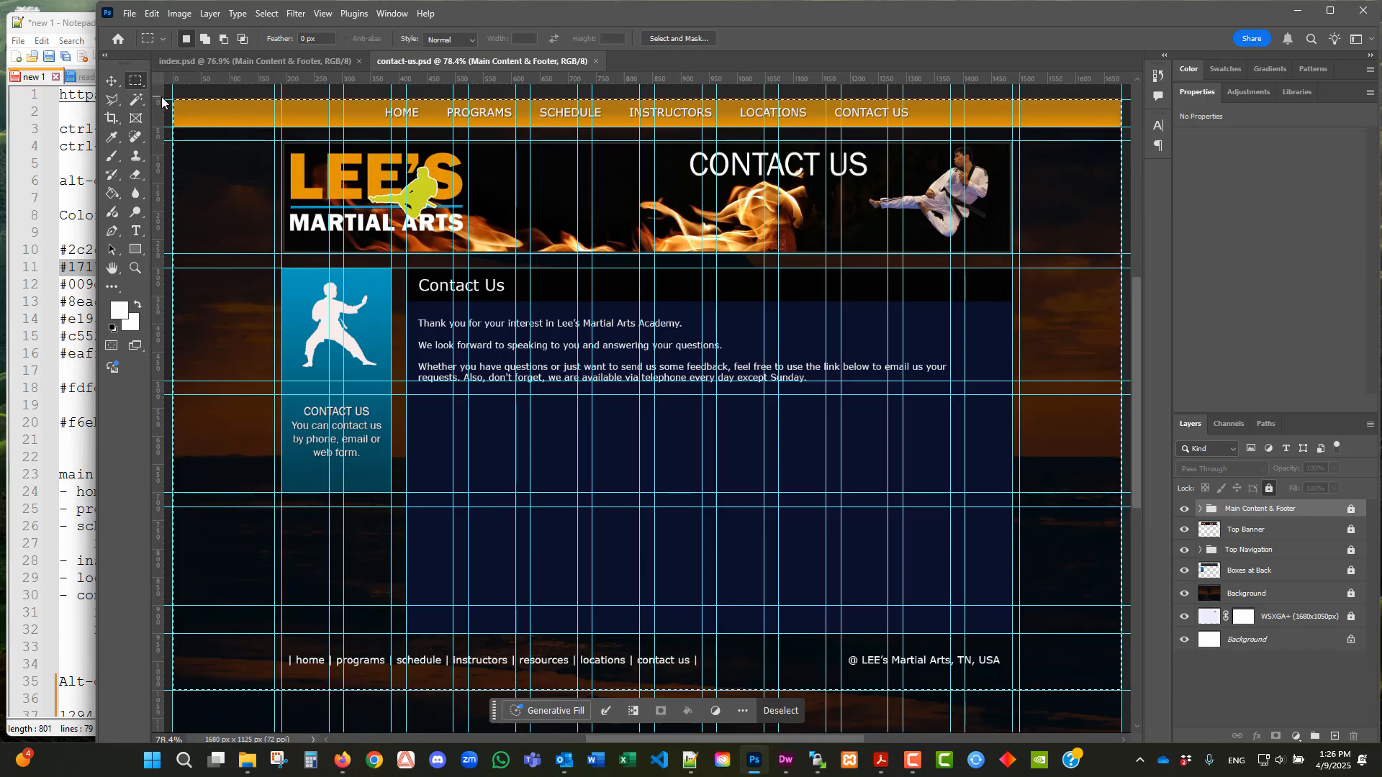
key(ctrl+d)
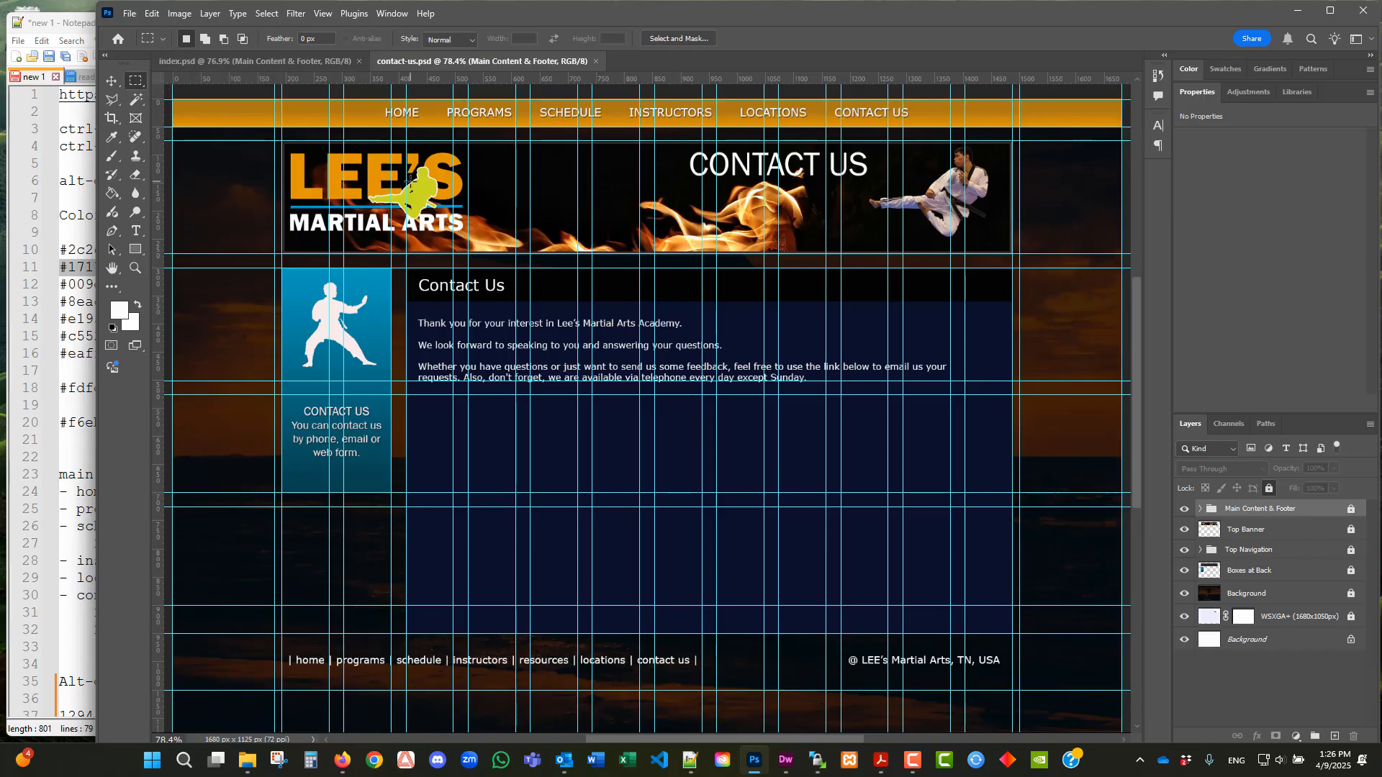
click(216, 62)
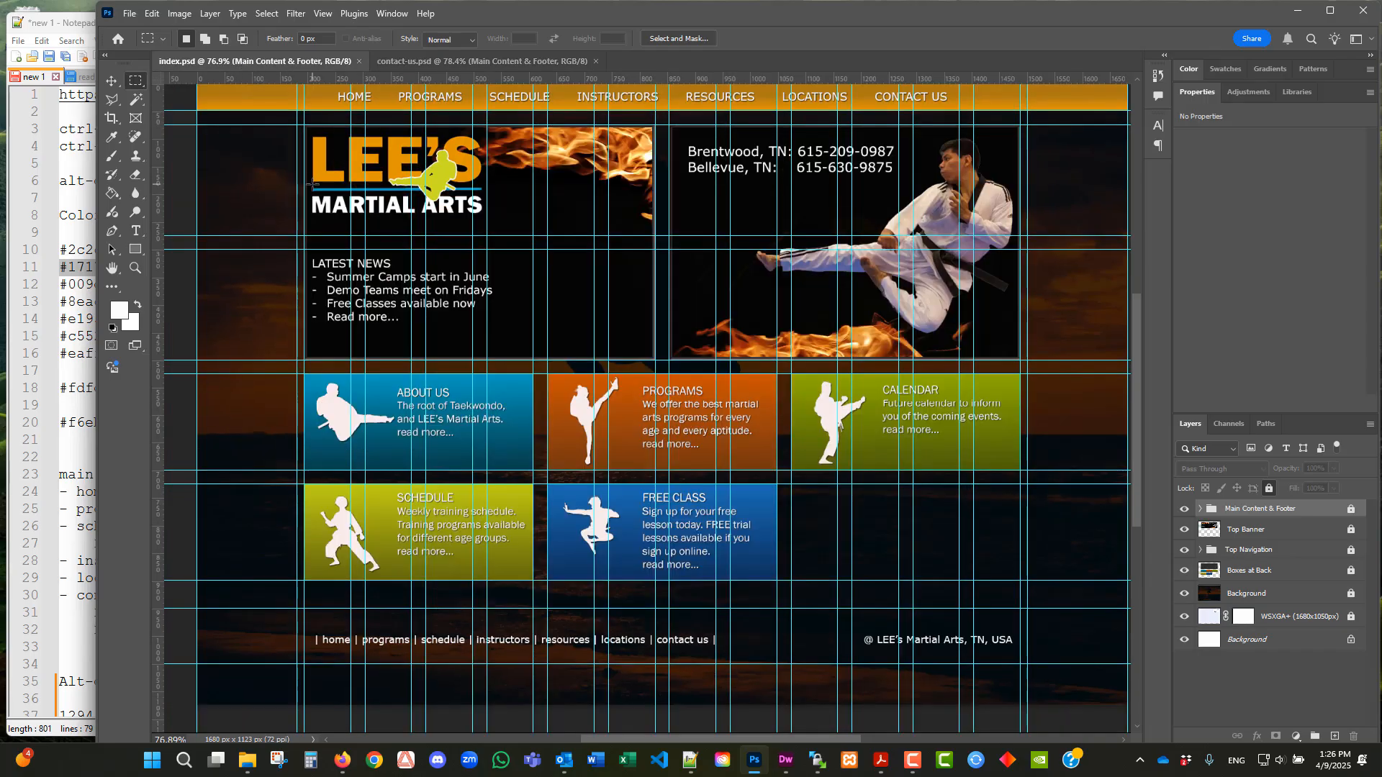
scroll(368, 204, up, 1)
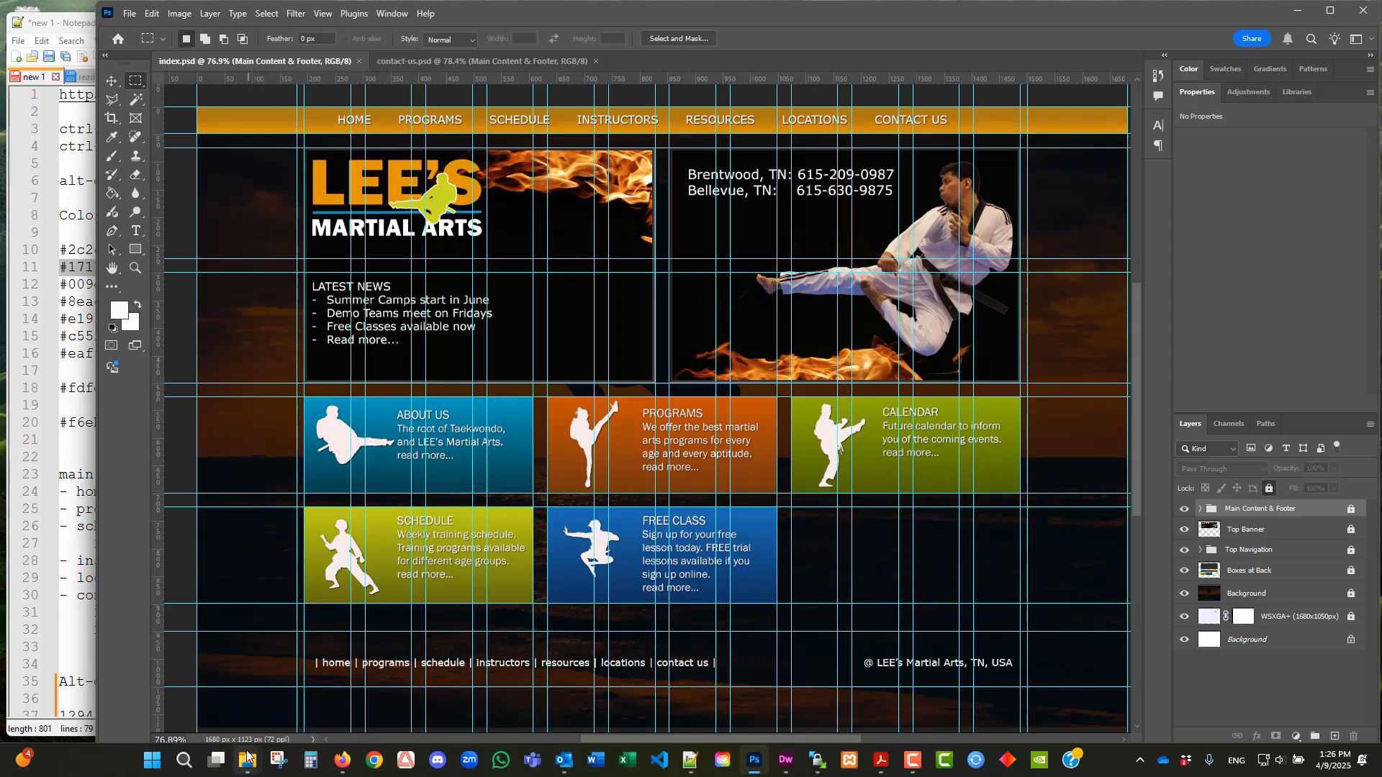
- In File Explorer, open the exported index.jpg and contact-us.jpg in turn to check both page images
click(130, 702)
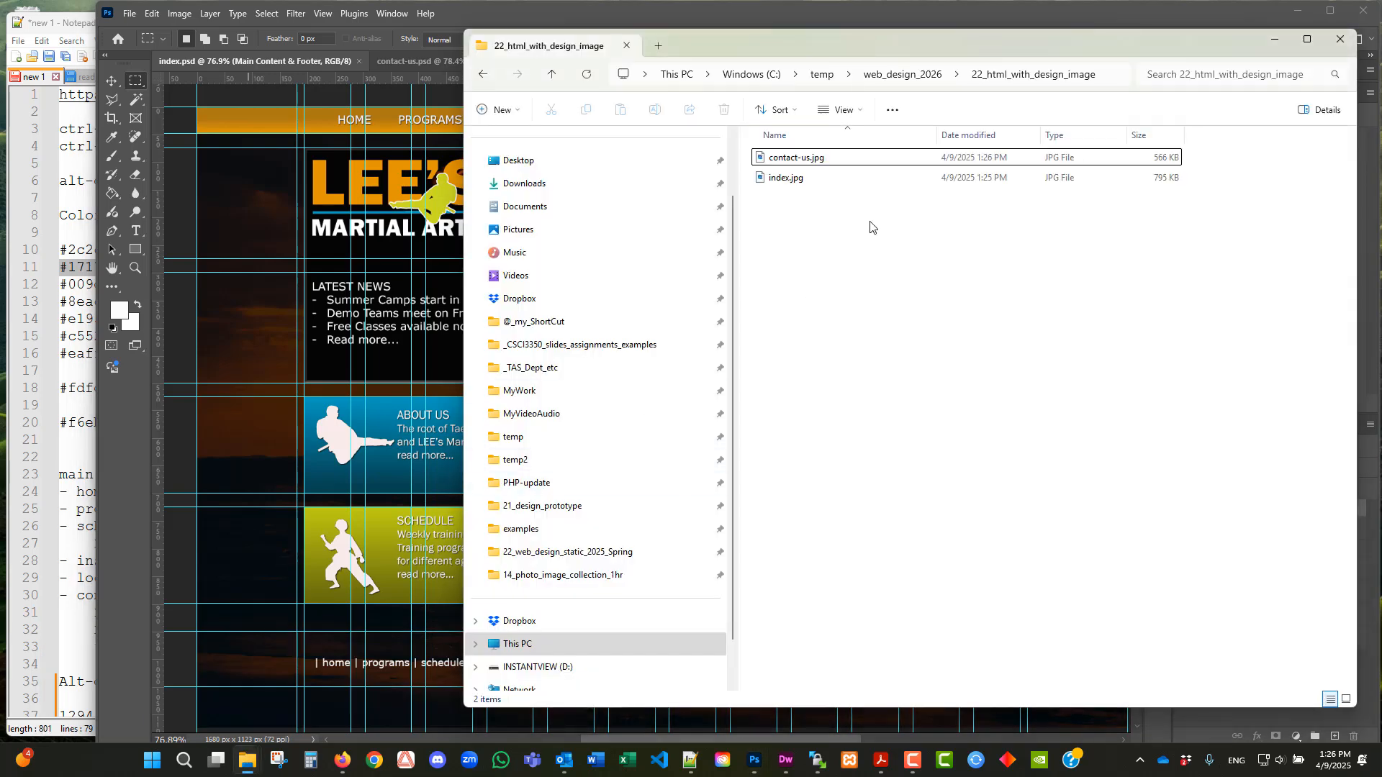
click(795, 179)
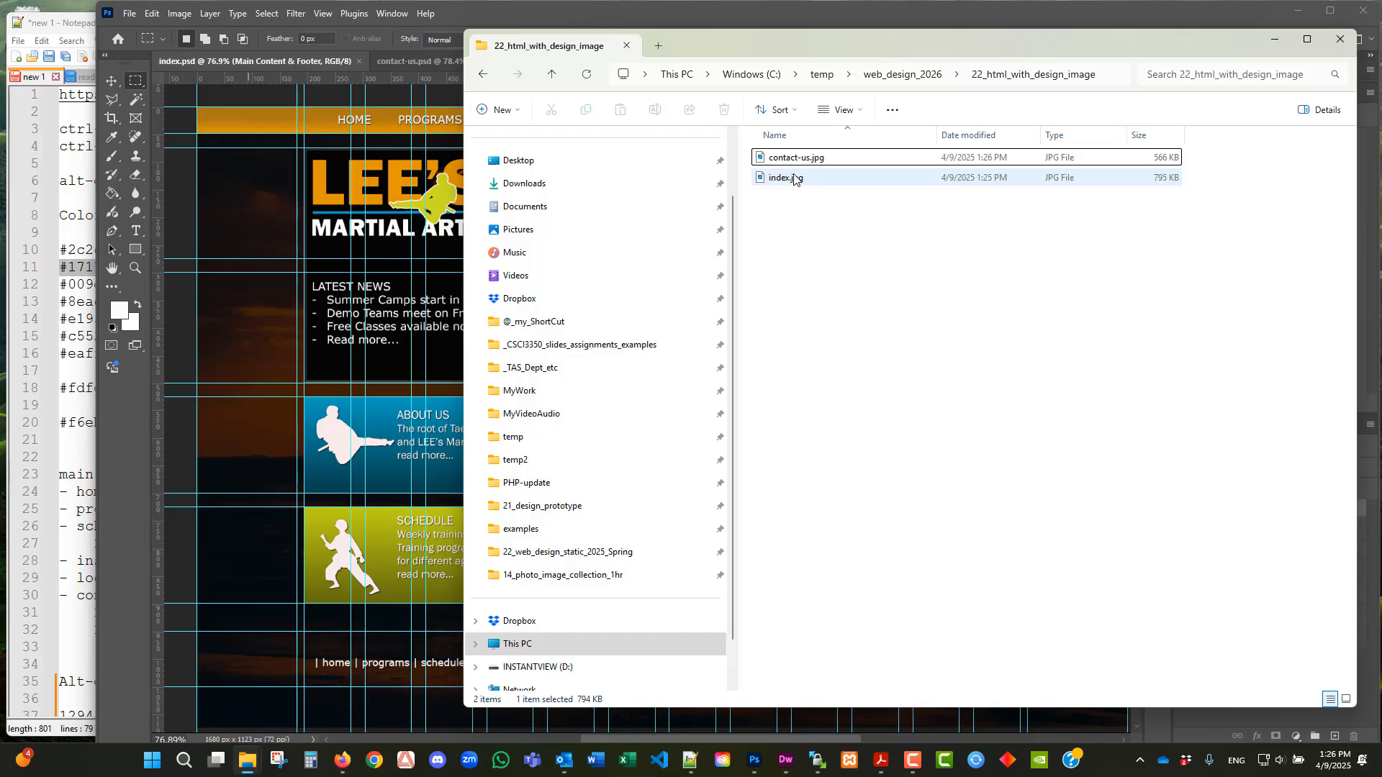
double_click(795, 178)
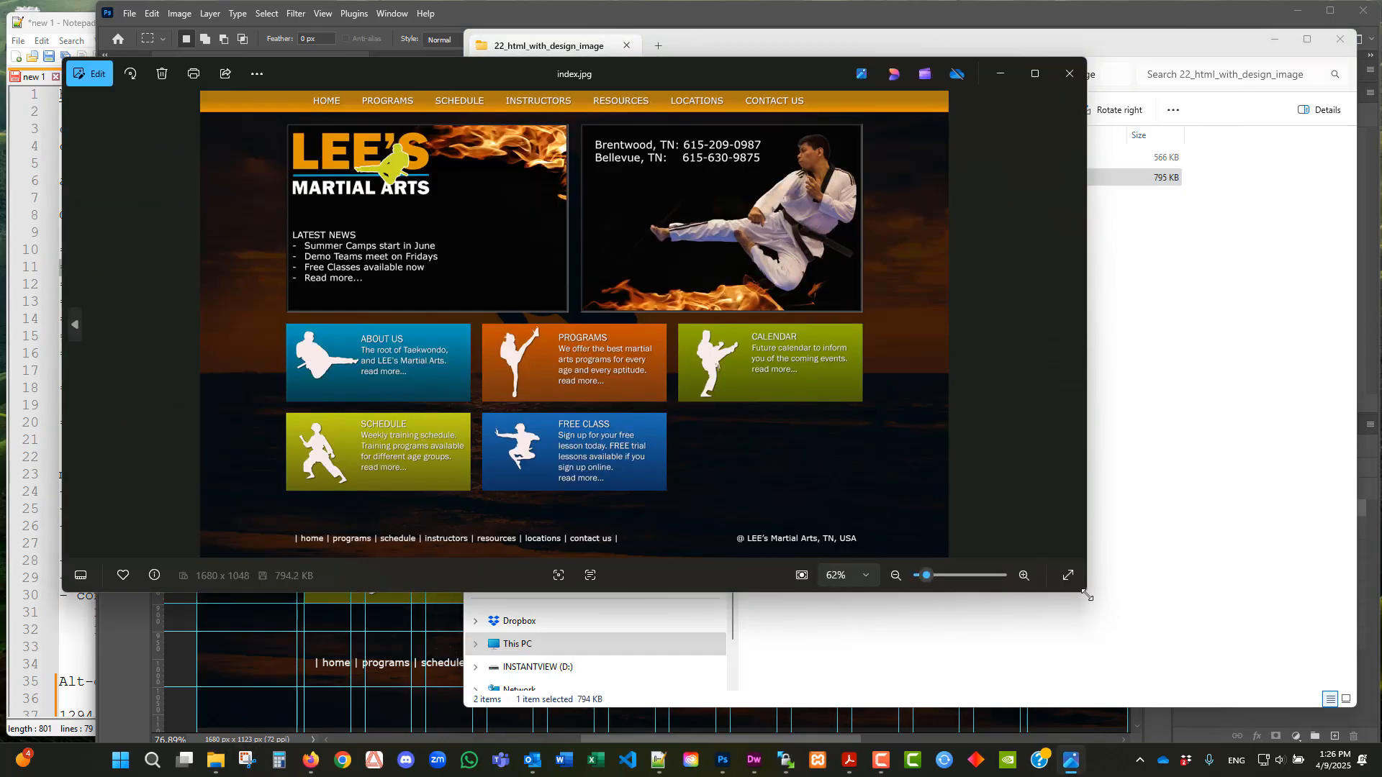
drag(1084, 589, 1062, 679)
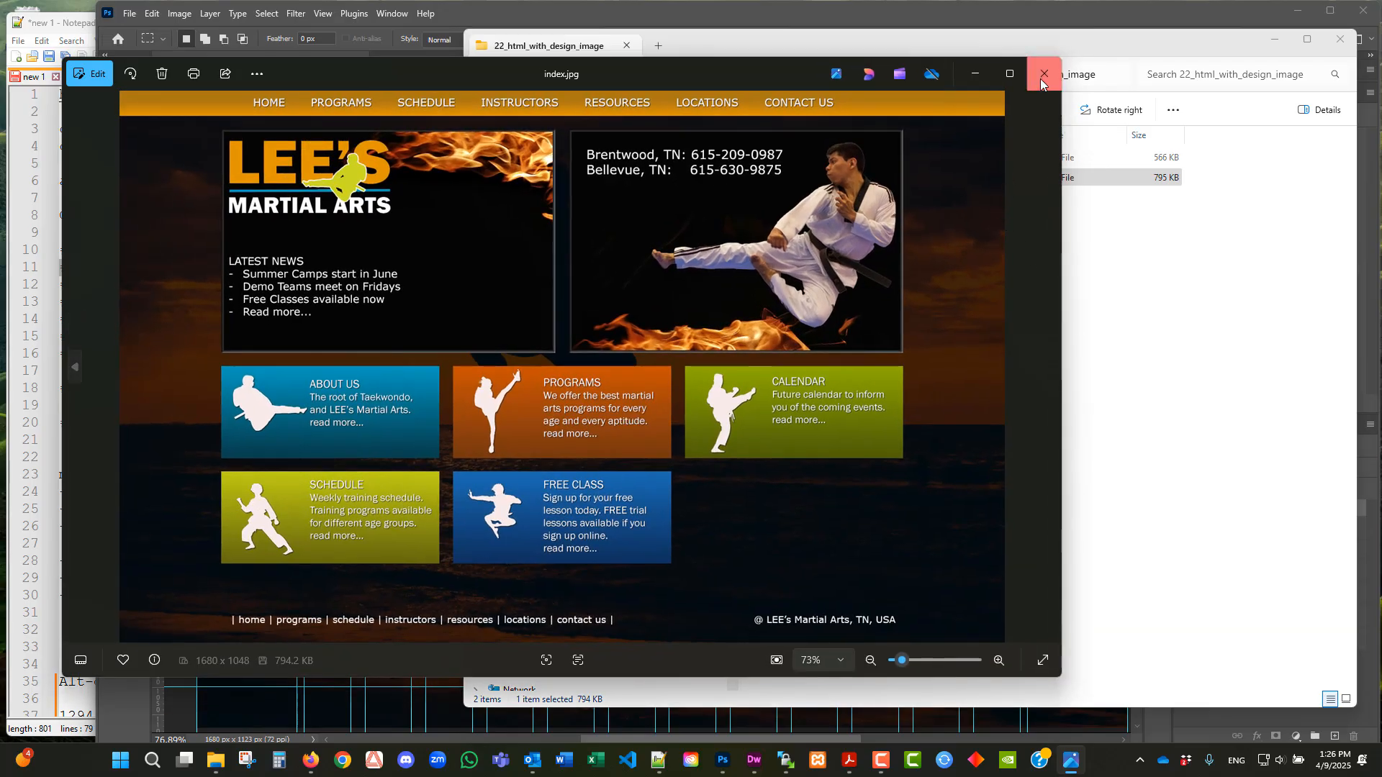
click(1045, 73)
click(792, 163)
double_click(792, 164)
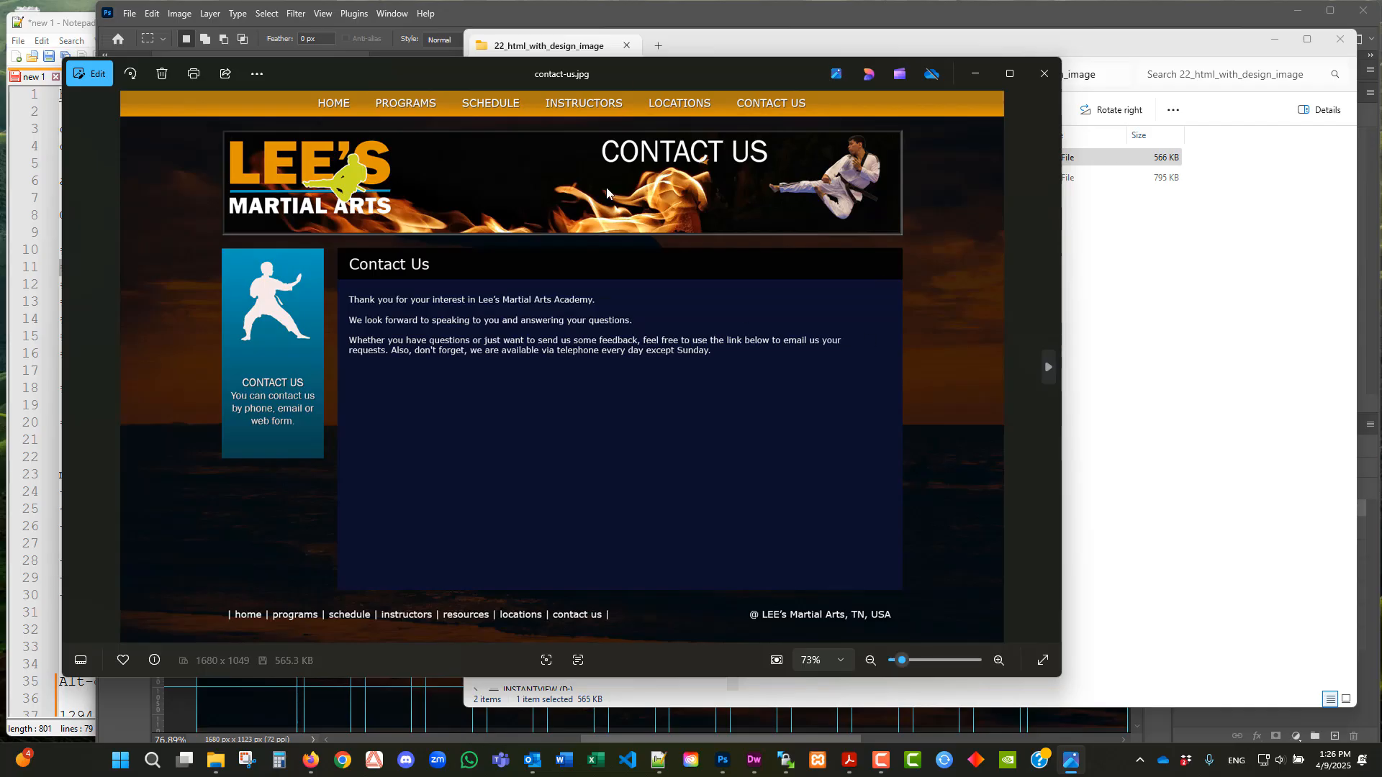
click(1045, 73)
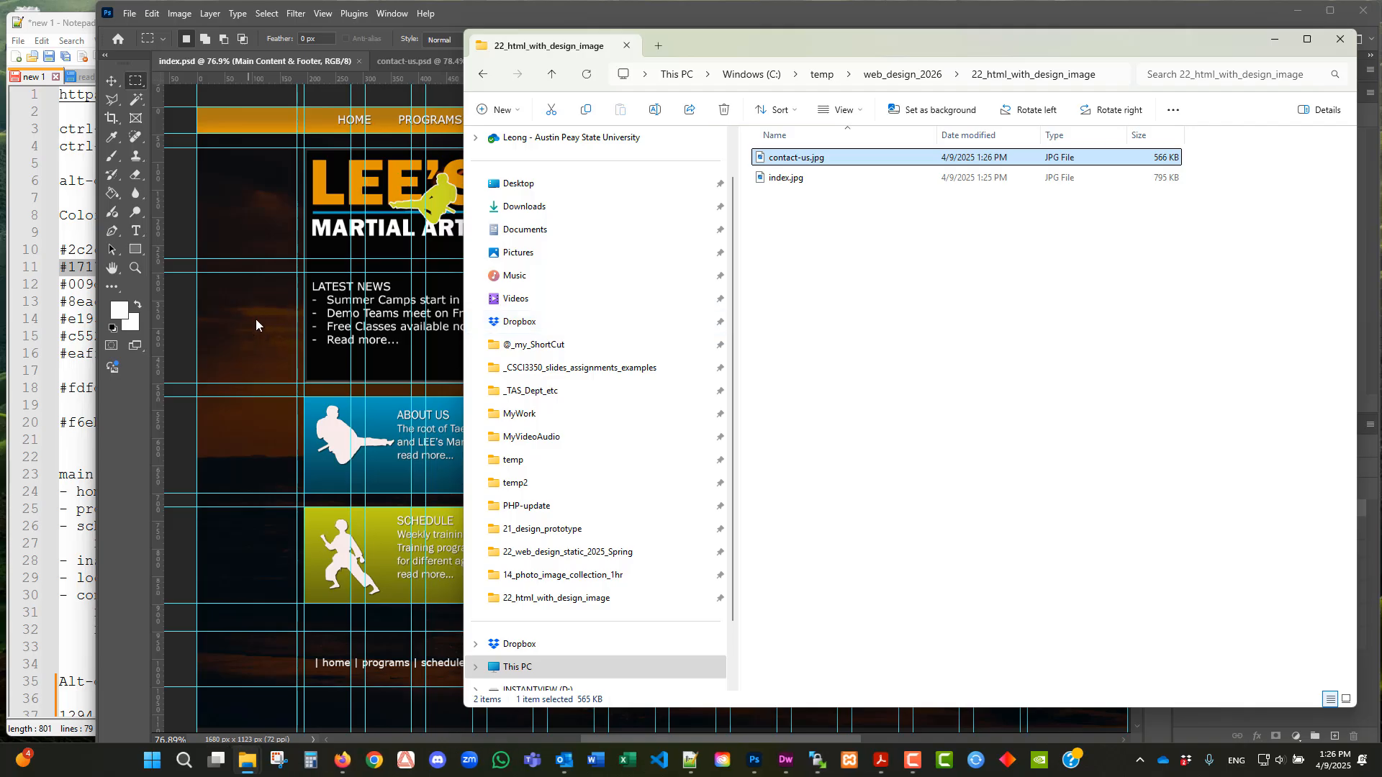
- Duplicate index.psd within the 21_design_prototype folder
click(483, 74)
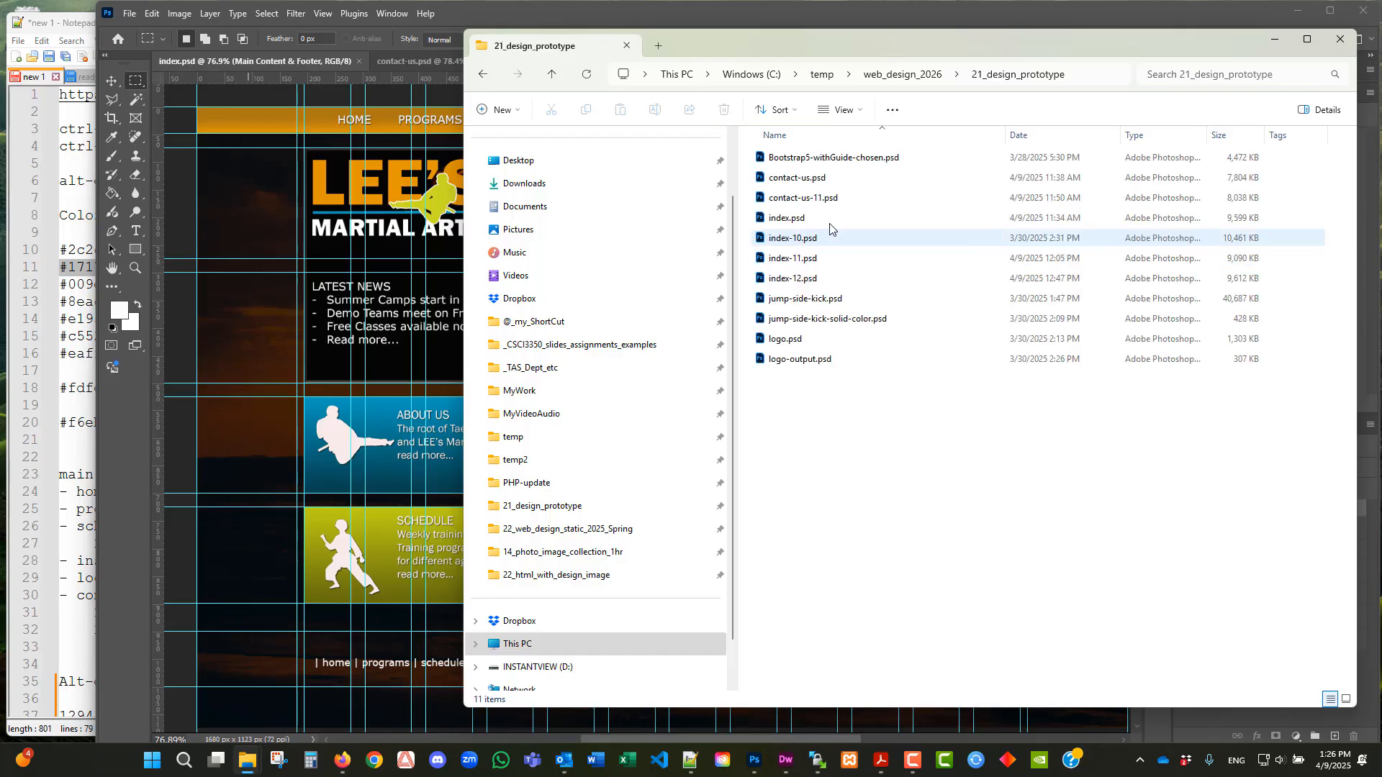
click(800, 219)
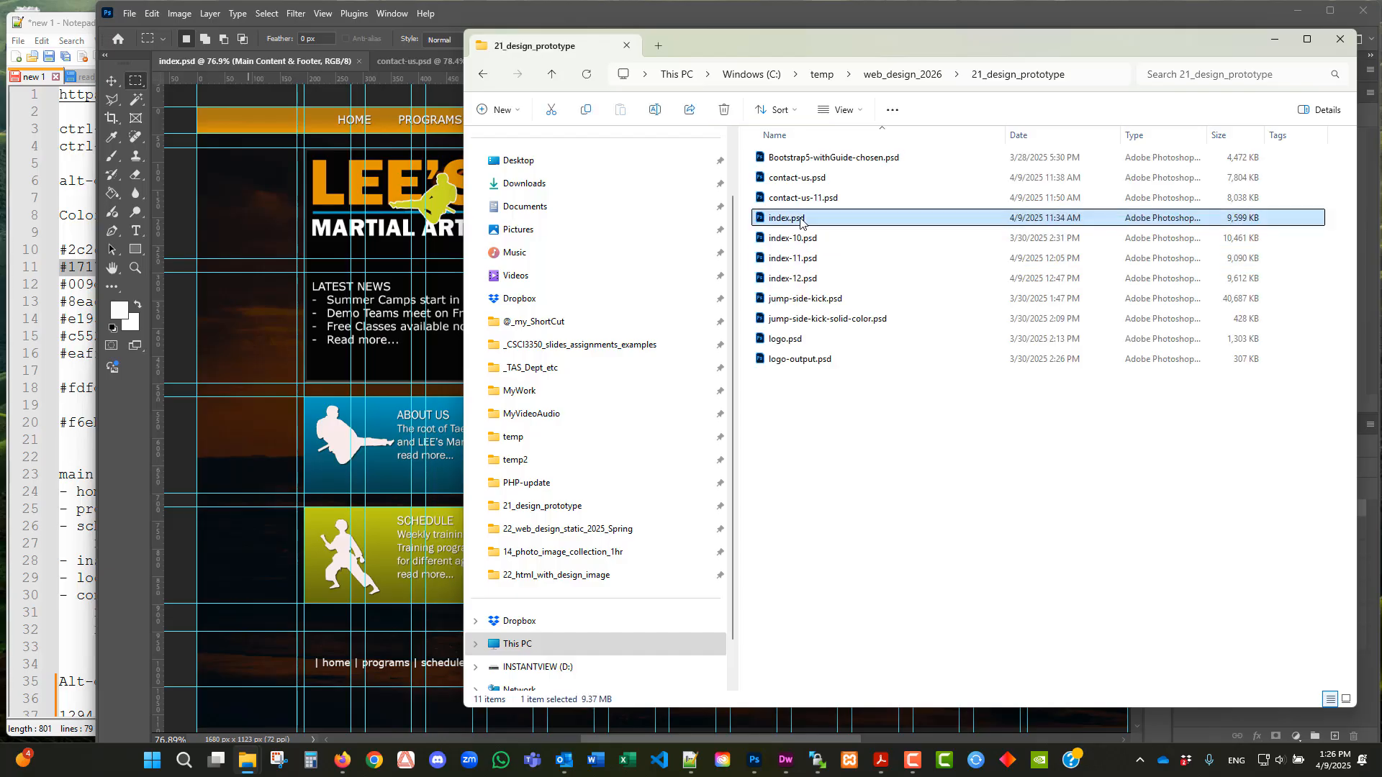
click(806, 180)
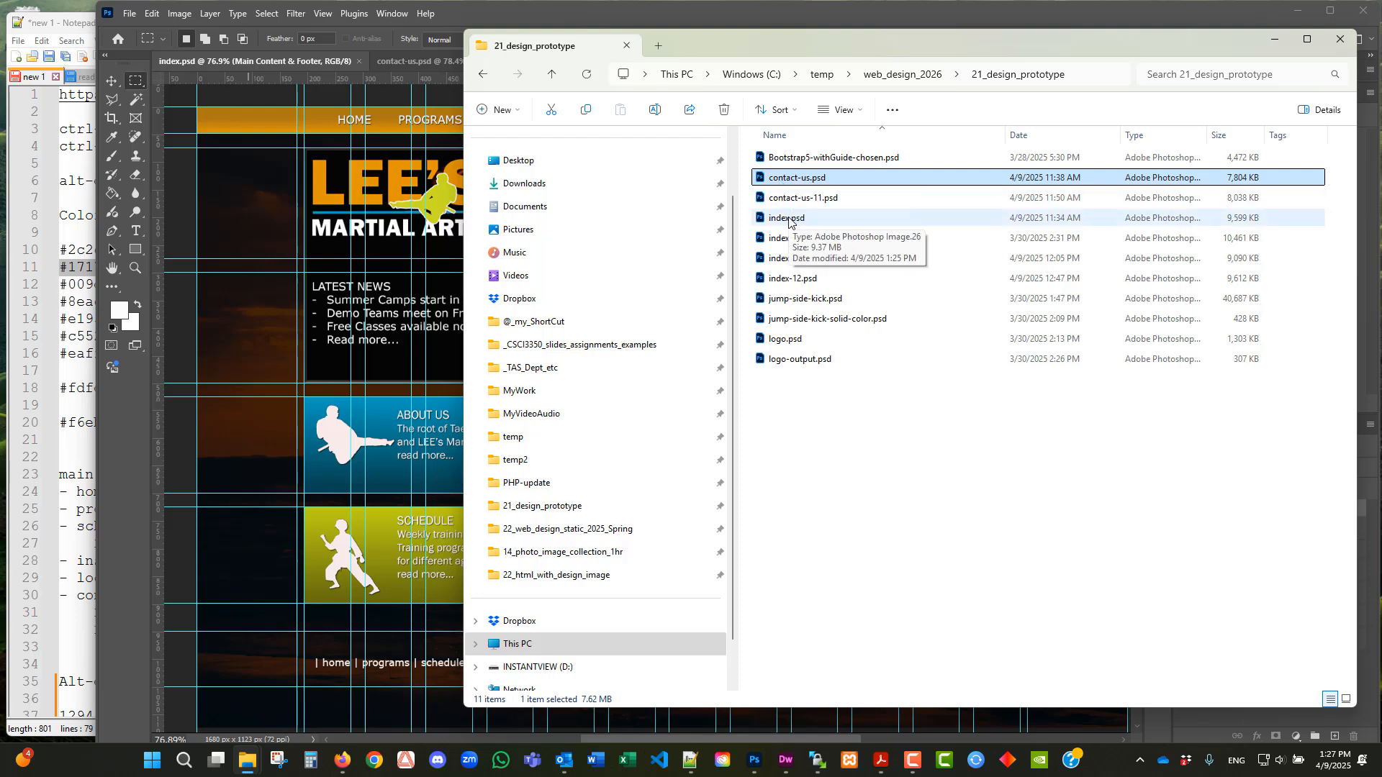
click(788, 218)
right_click(789, 218)
click(818, 418)
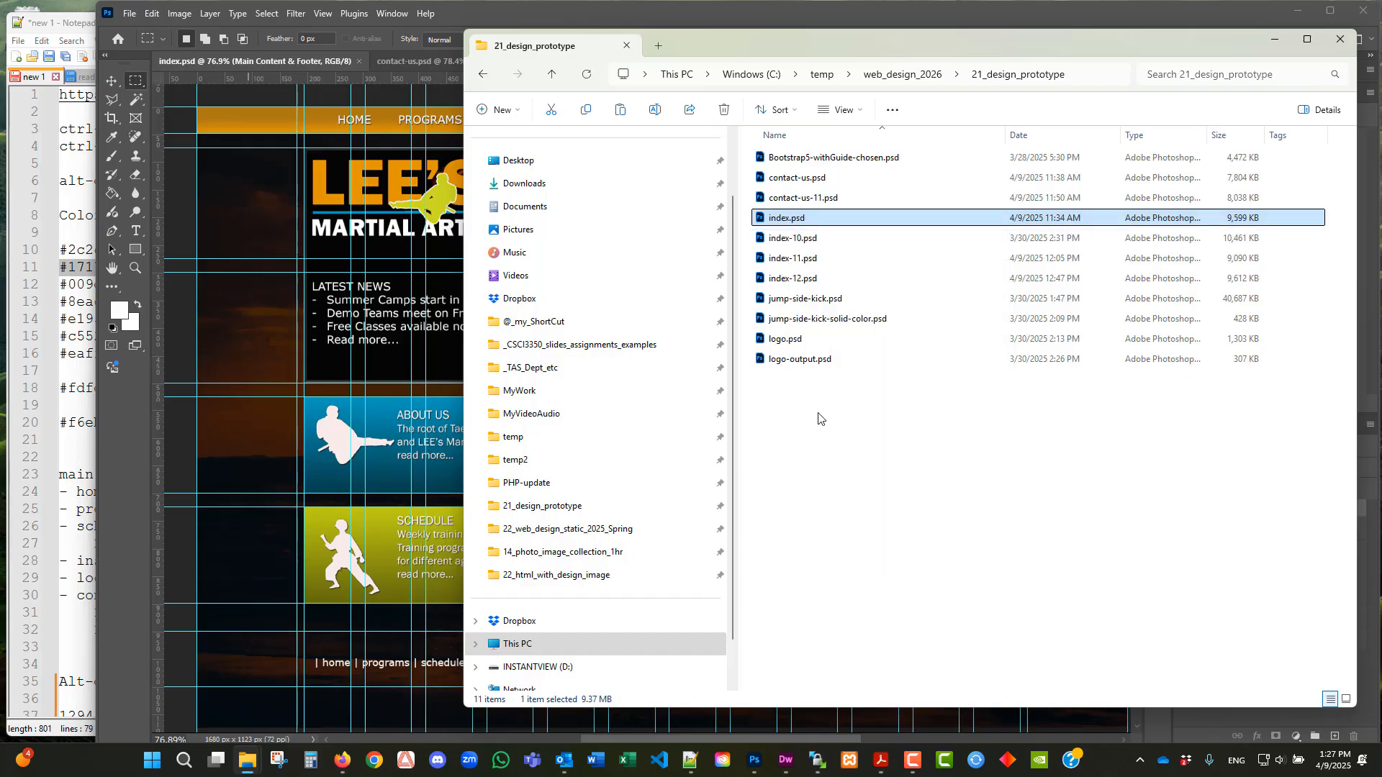
click(819, 417)
right_click(819, 416)
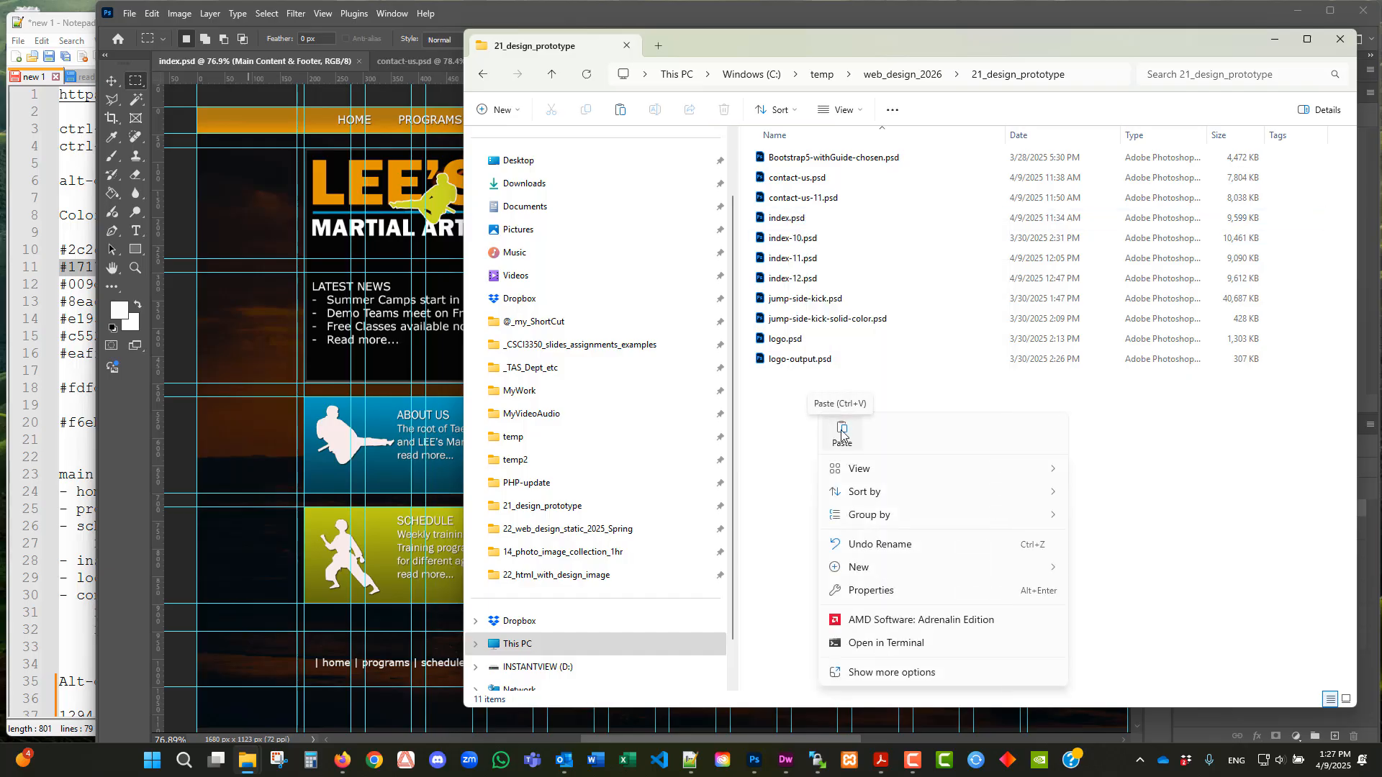
click(842, 434)
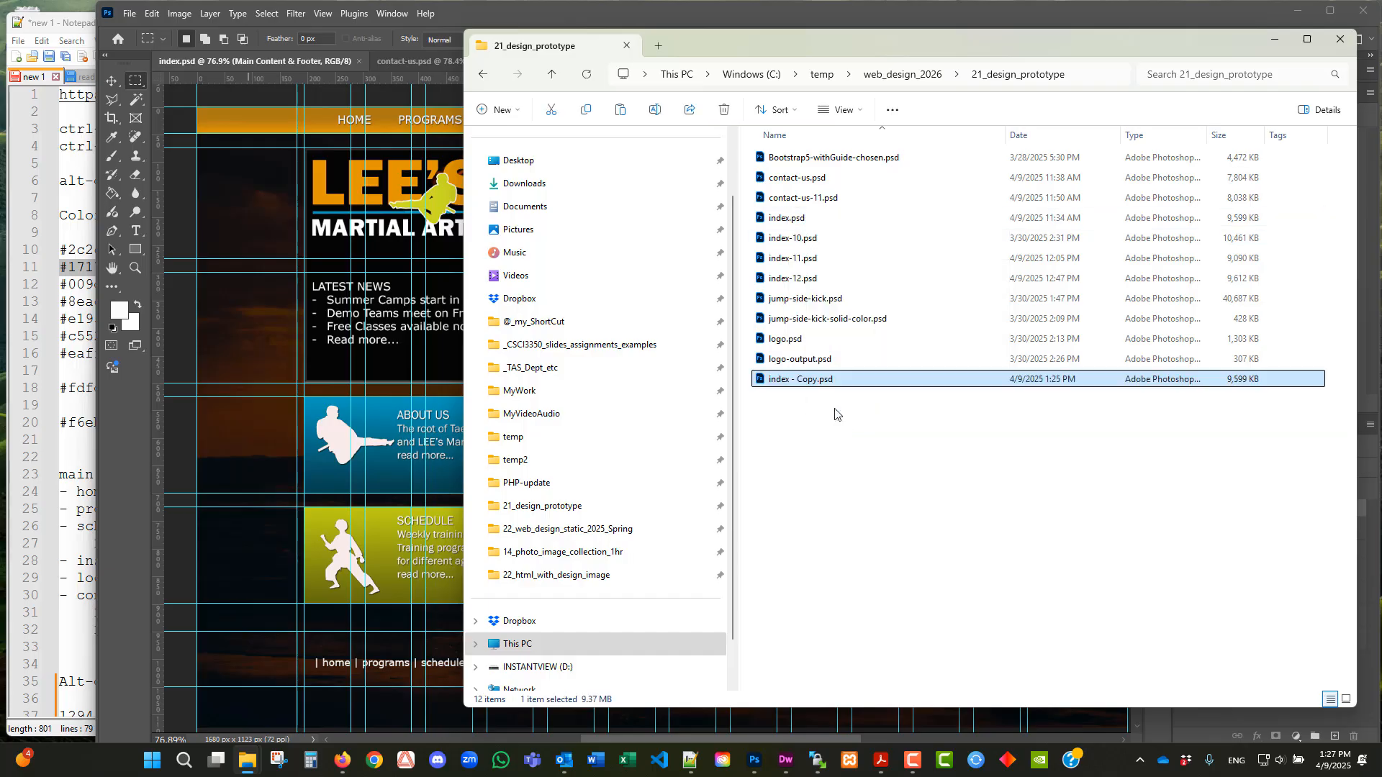
- Rename the copy of index.psd as index-13.psd
right_click(814, 385)
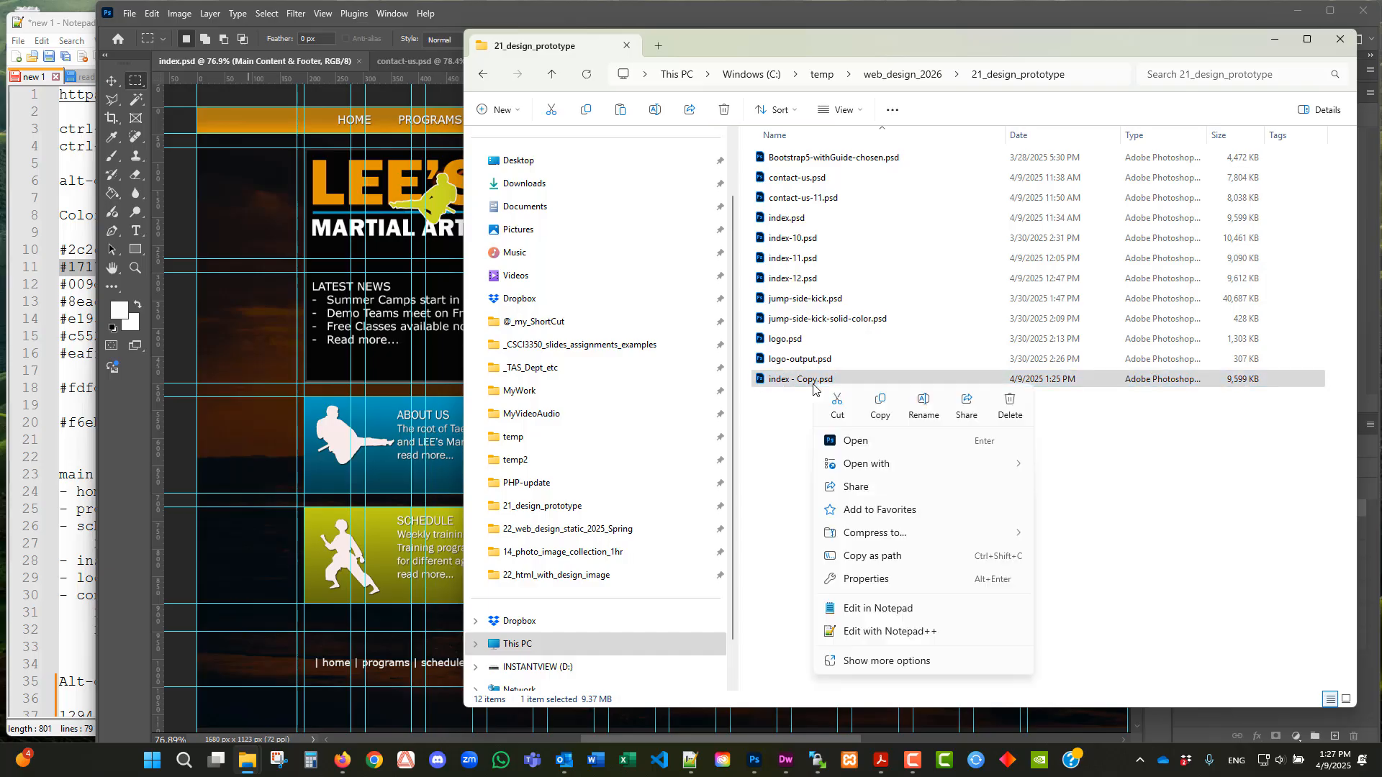
click(923, 403)
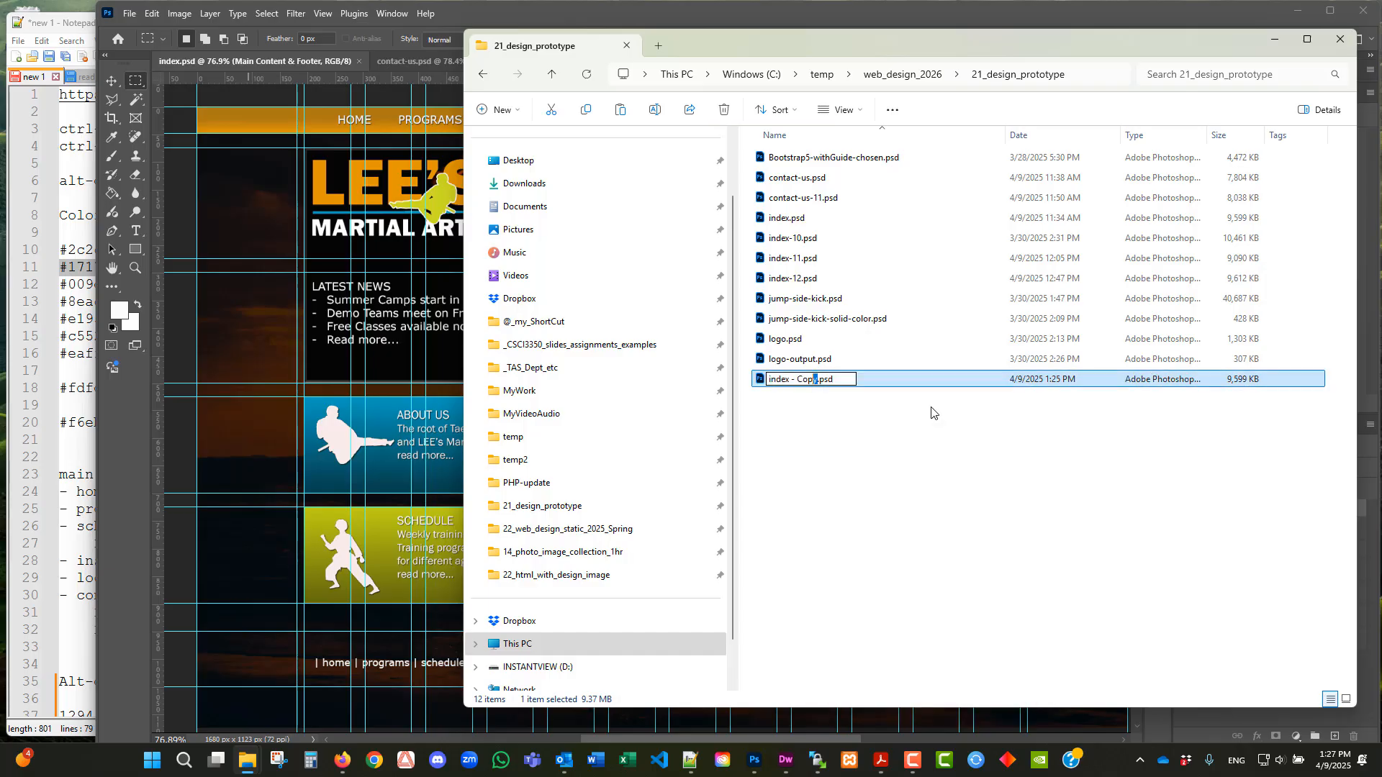
key(BackSpace)
key(BackSpace)
key(BackSpace)
key(BackSpace)
key(BackSpace)
text(13)
key(Return)
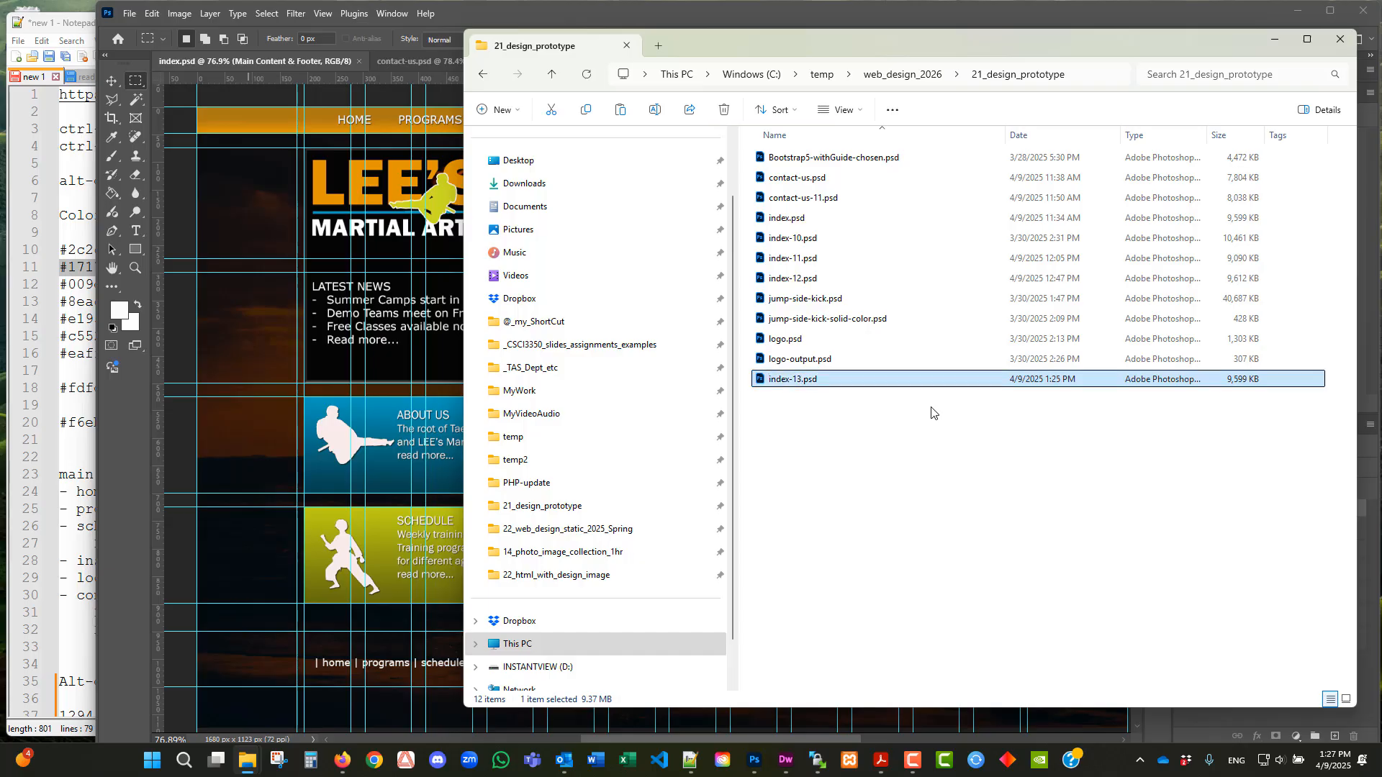
- Duplicate contact-us.psd within the same 21_design_prototype folder
right_click(794, 186)
key(Escape)
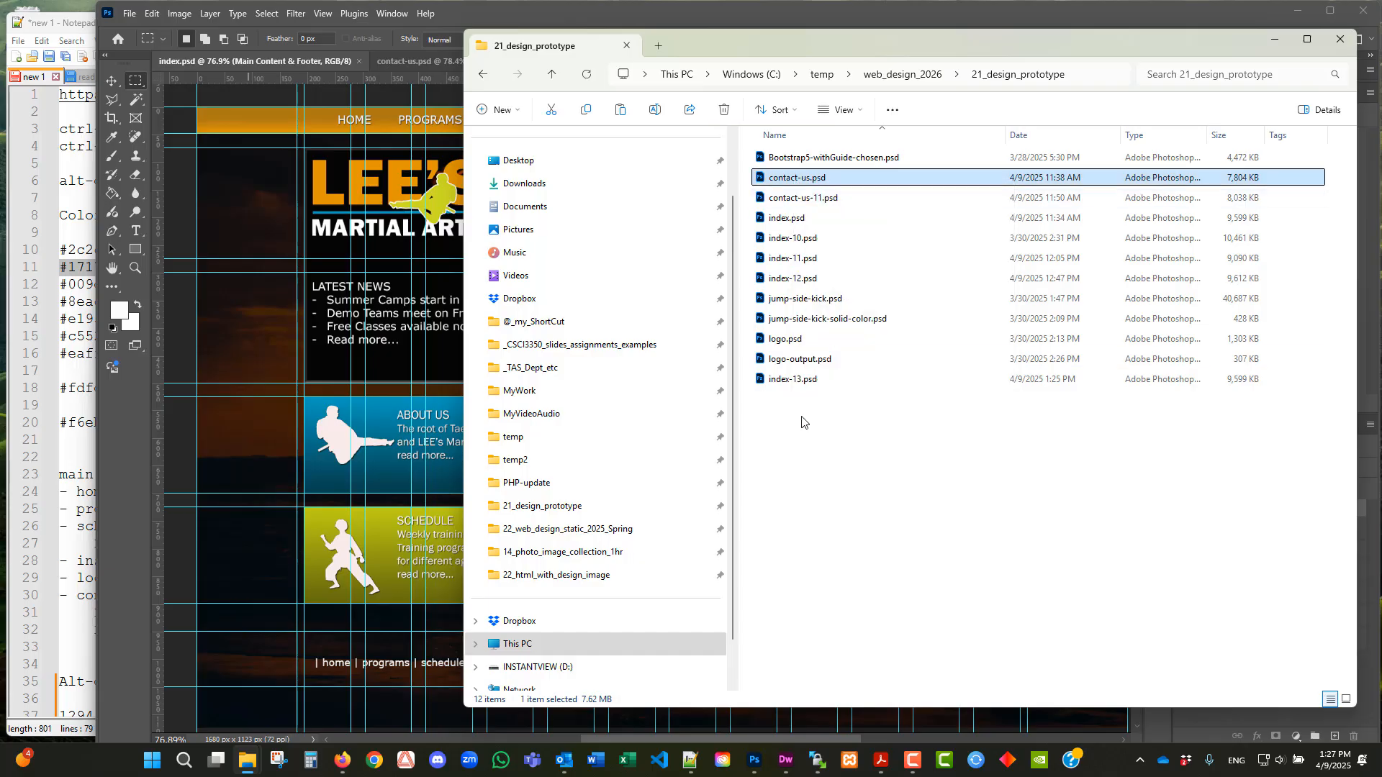
right_click(803, 424)
click(827, 438)
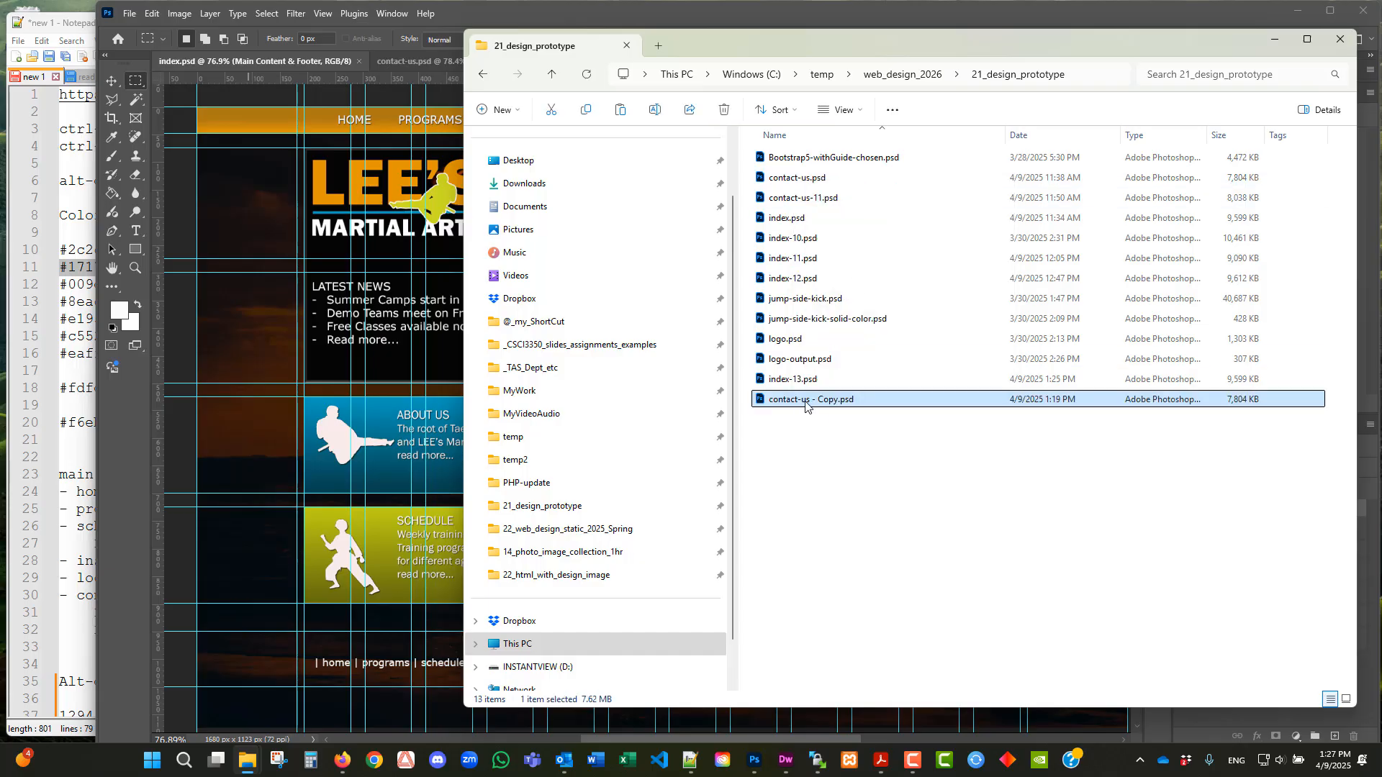
- Rename the copy of contact-us.psd as contact-us-13.psd
right_click(804, 405)
click(912, 420)
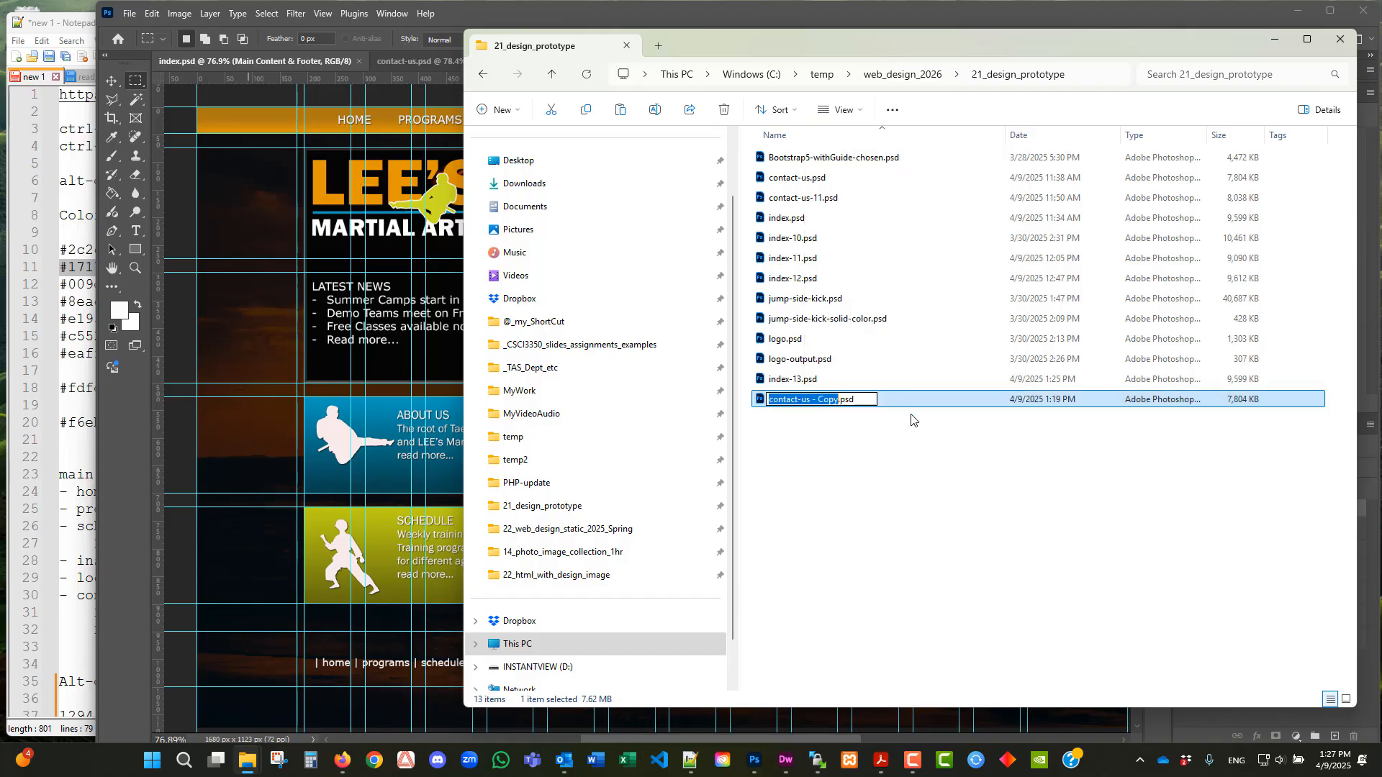
key(Home)
key(shift+Right)
key(shift+Right)
key(shift+Right)
key(shift+Right)
key(shift+Right)
key(shift+Right)
key(shift+Right)
text(-13)
key(Return)
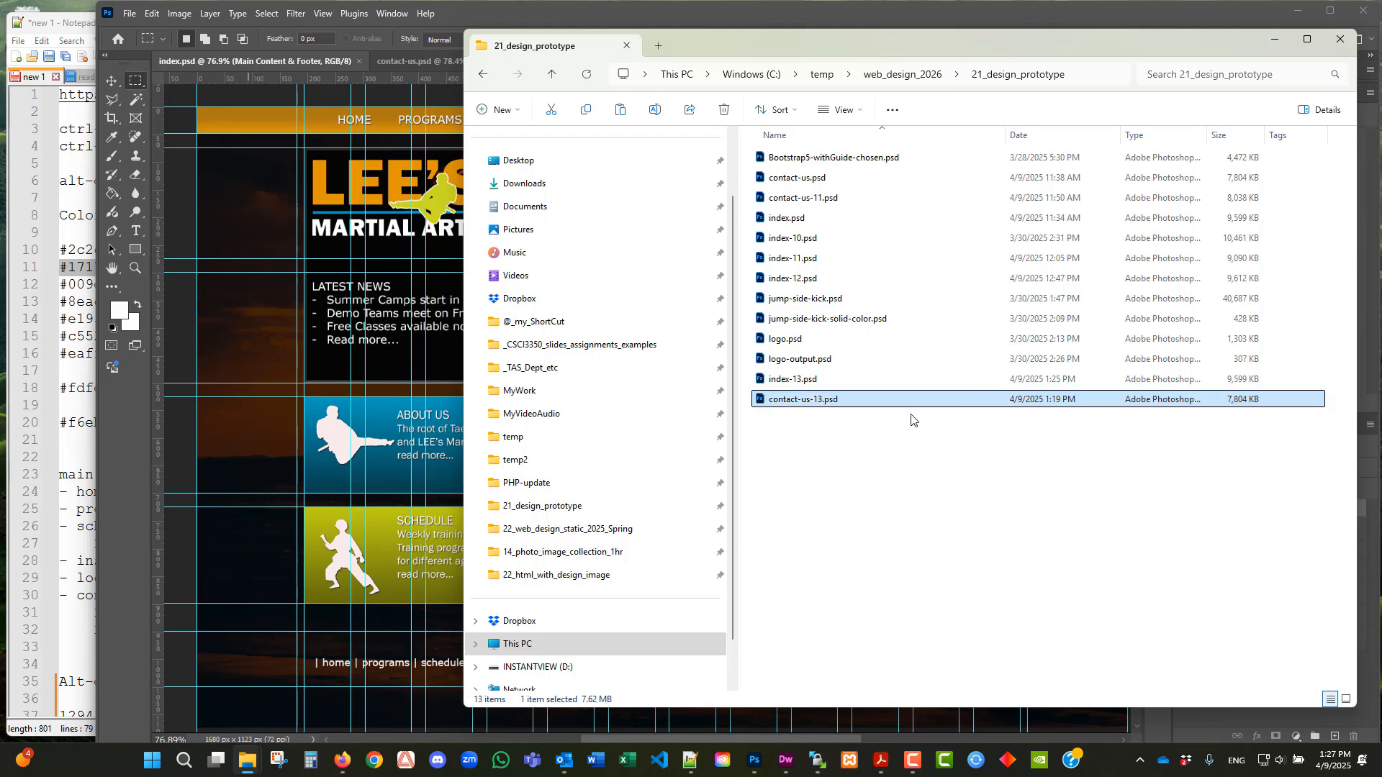
- Examine the hand-drawn Contact Us layout in sketch-scan-2-pages.pdf in Acrobat, and return to index.psd in Photoshop
click(253, 175)
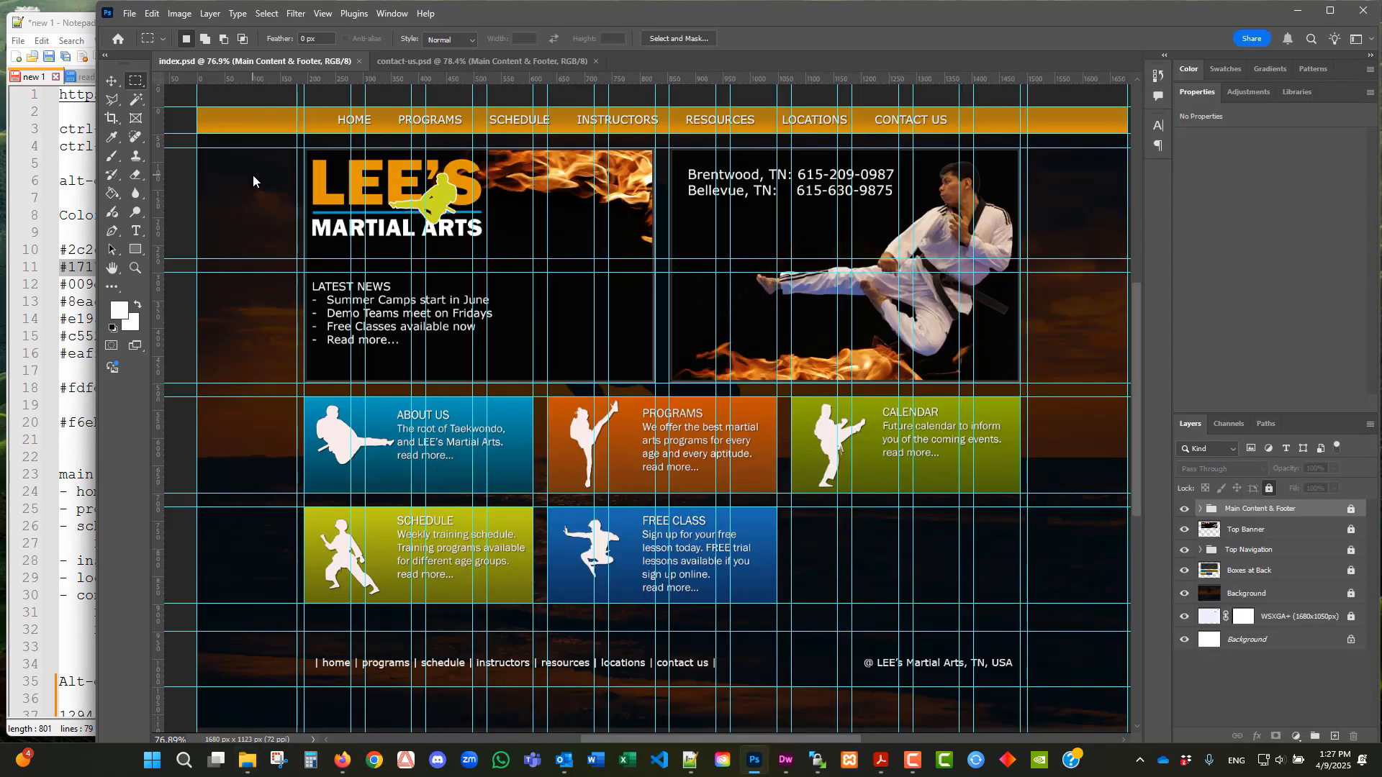
mouse_move(872, 768)
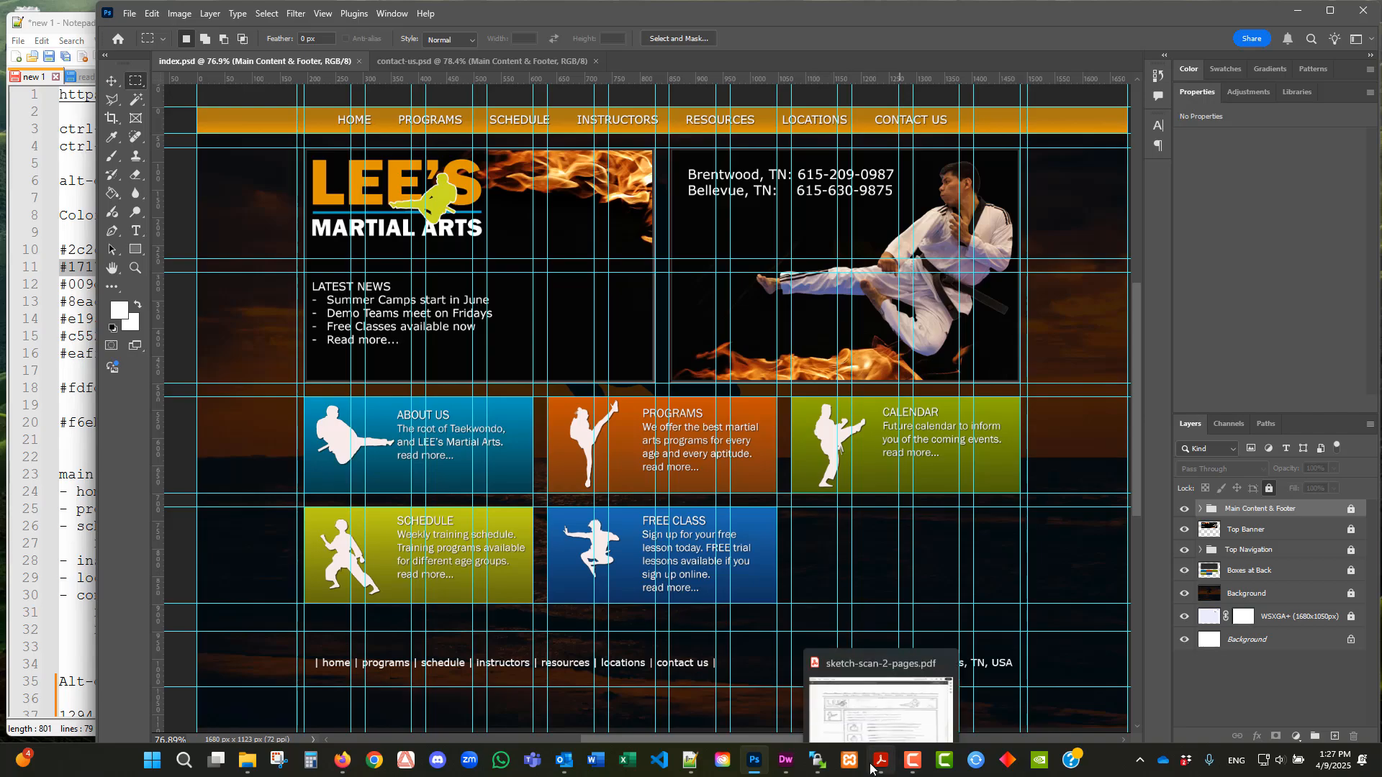
click(861, 690)
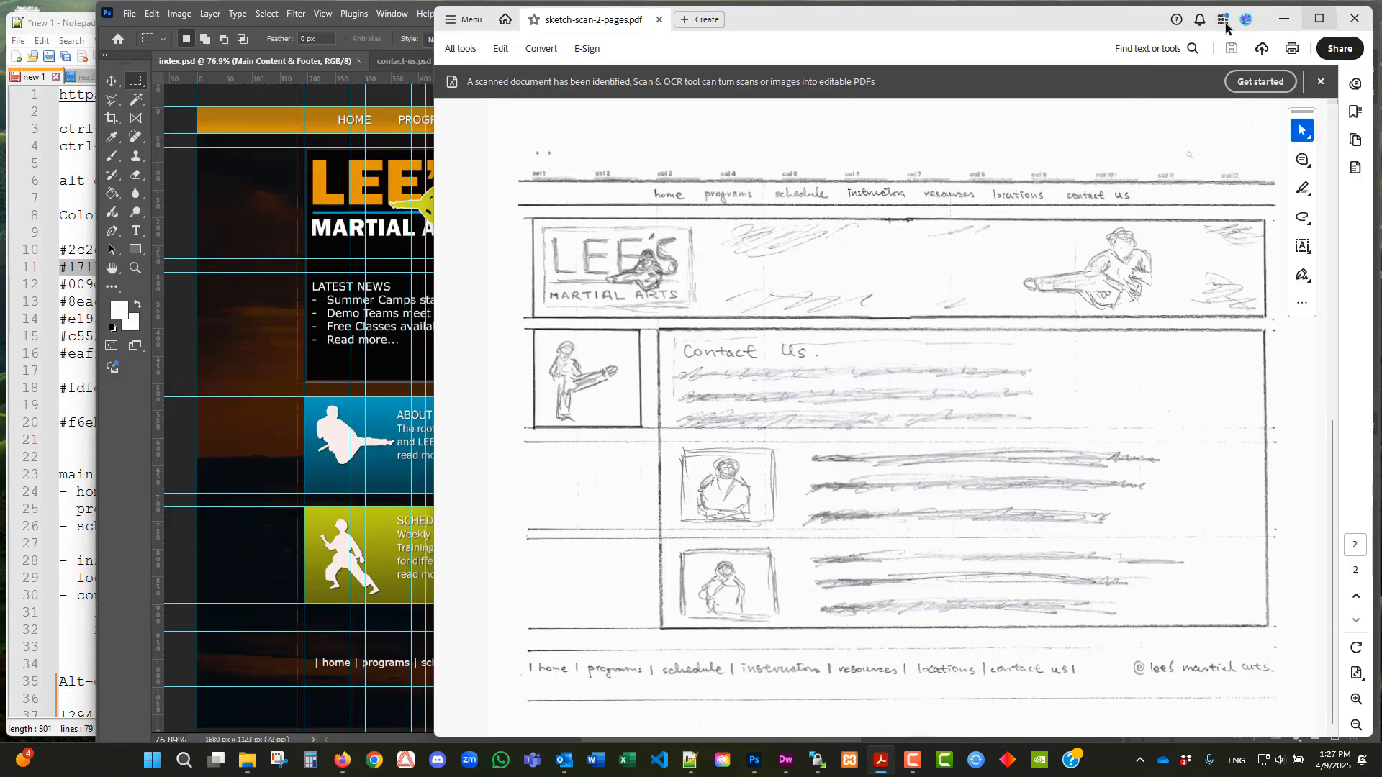
click(1284, 19)
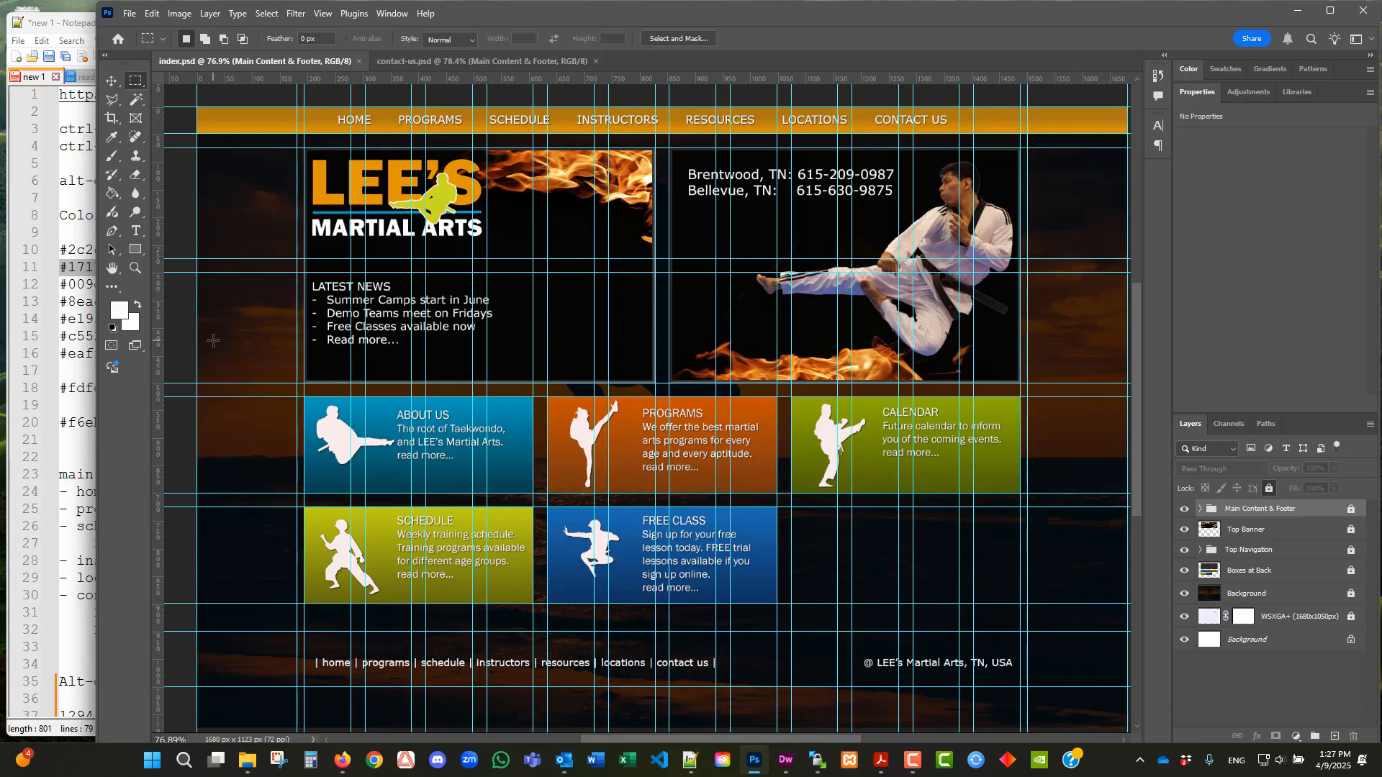